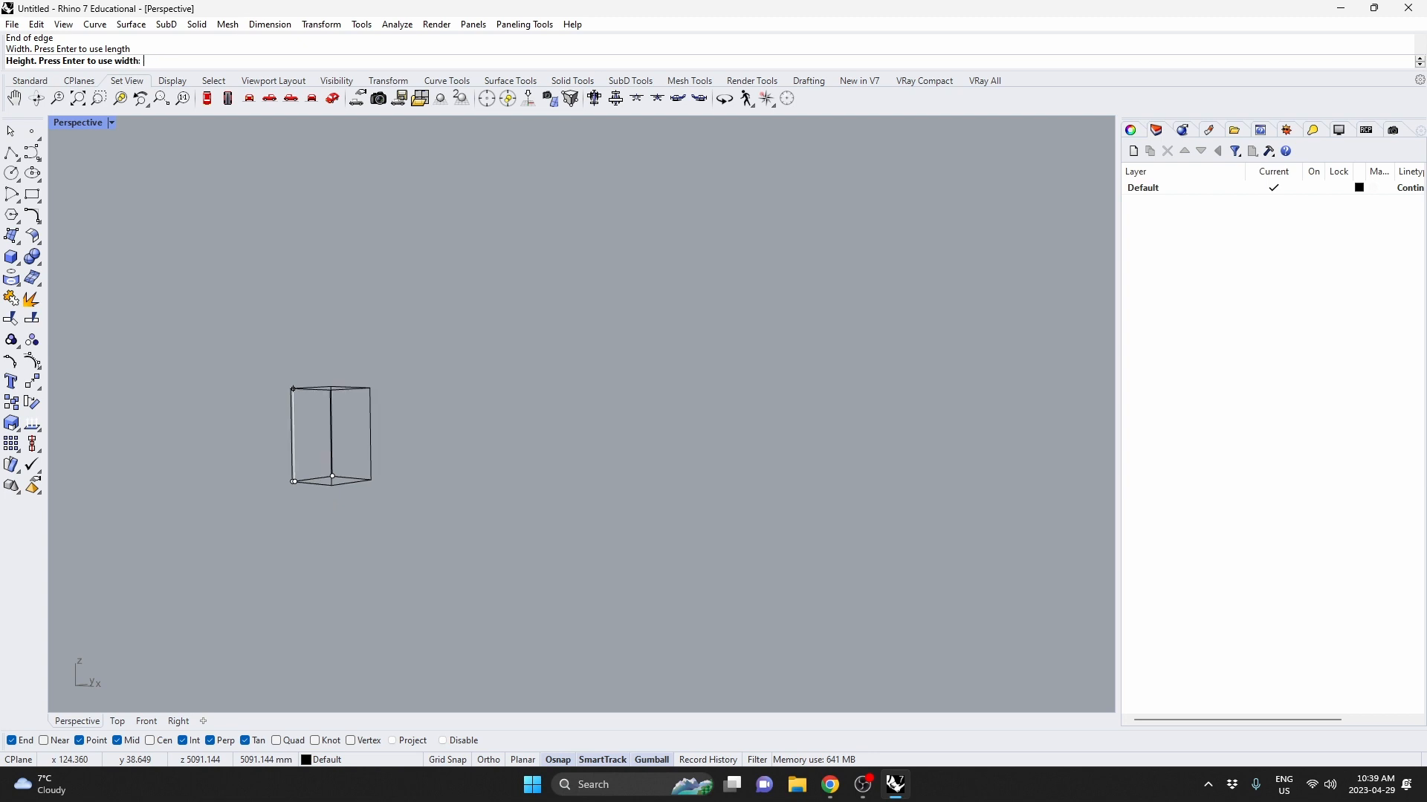
Complete the box with a height of -5m and select it
text(-5m)
key(Return)
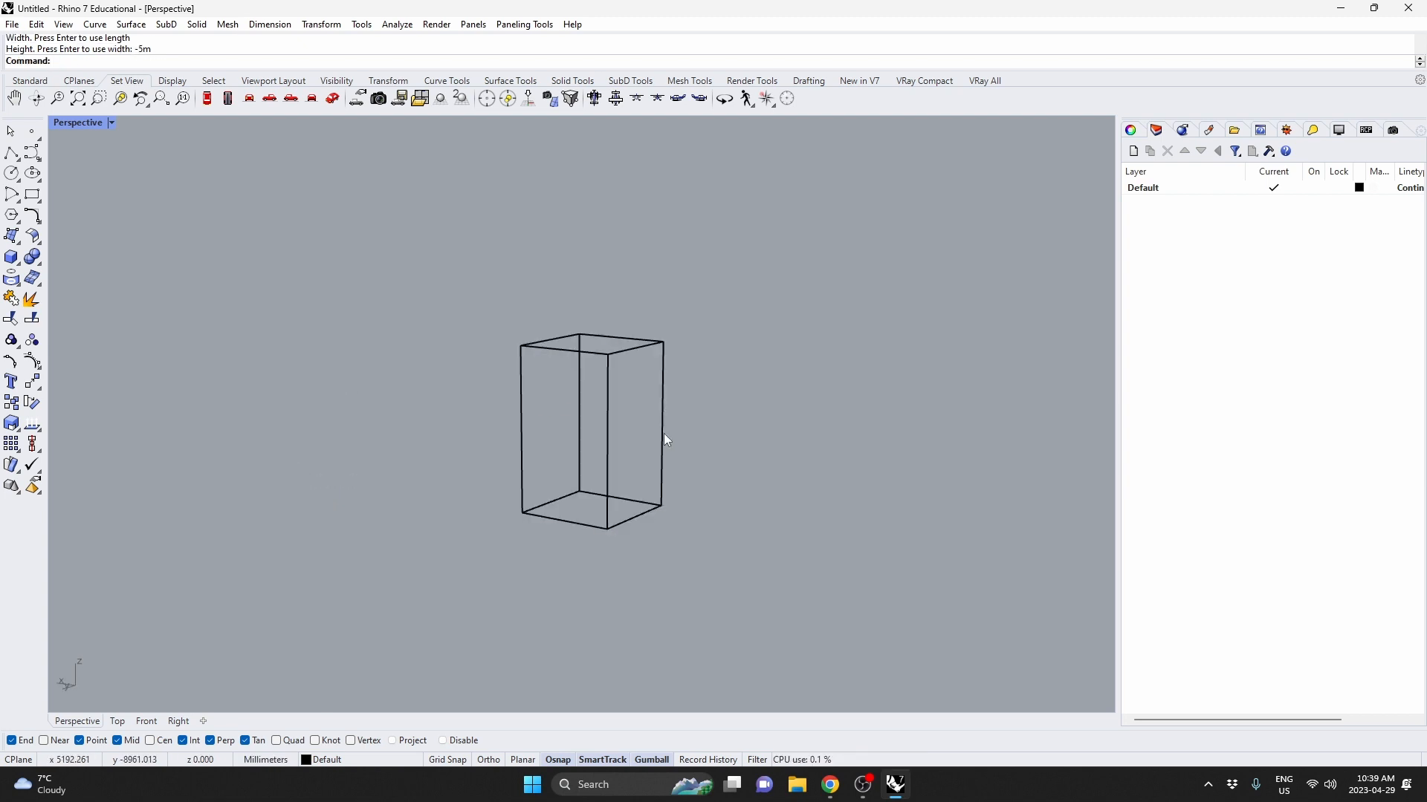
click(662, 440)
Rename the Default layer to Object and set the Perspective viewport to Shaded display
click(1157, 192)
click(1159, 193)
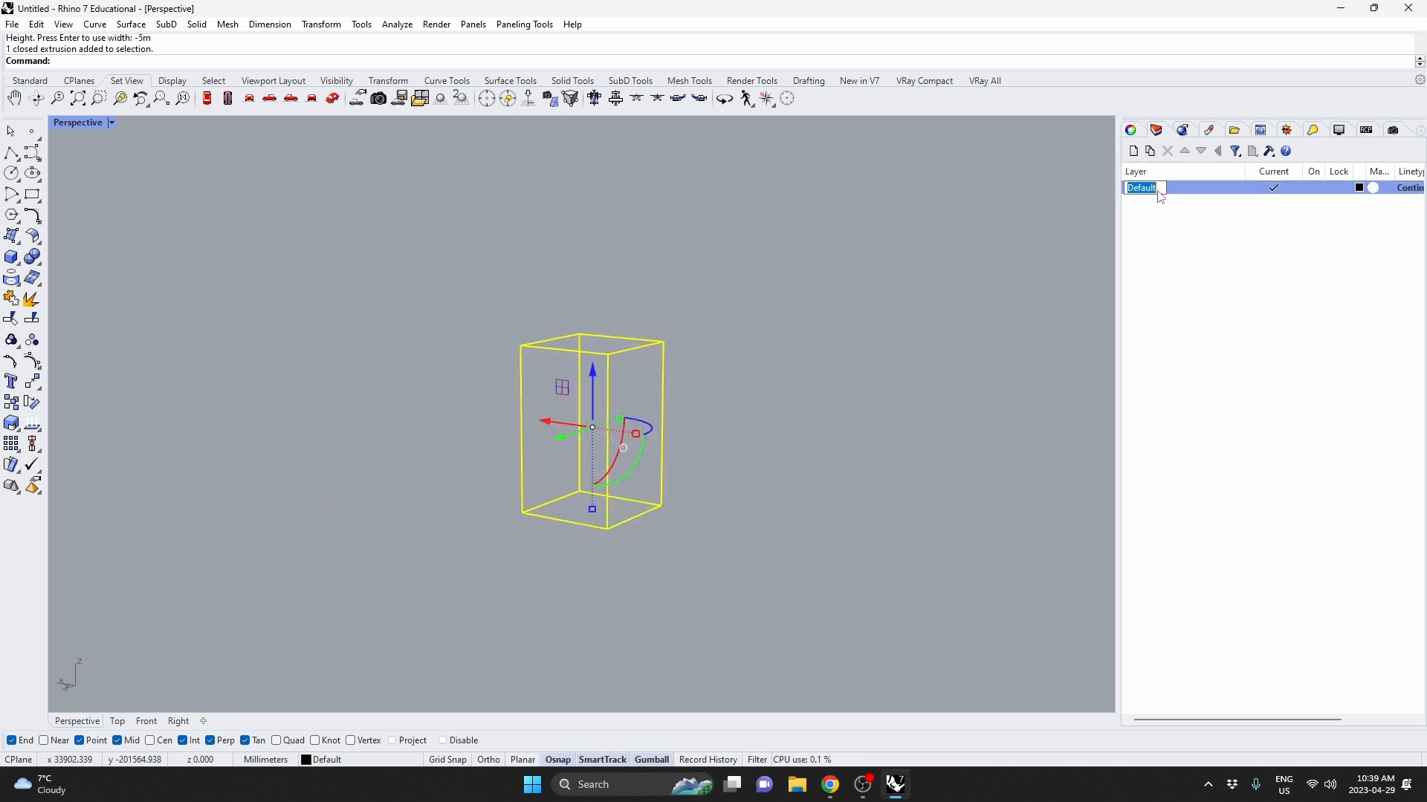
text(0)
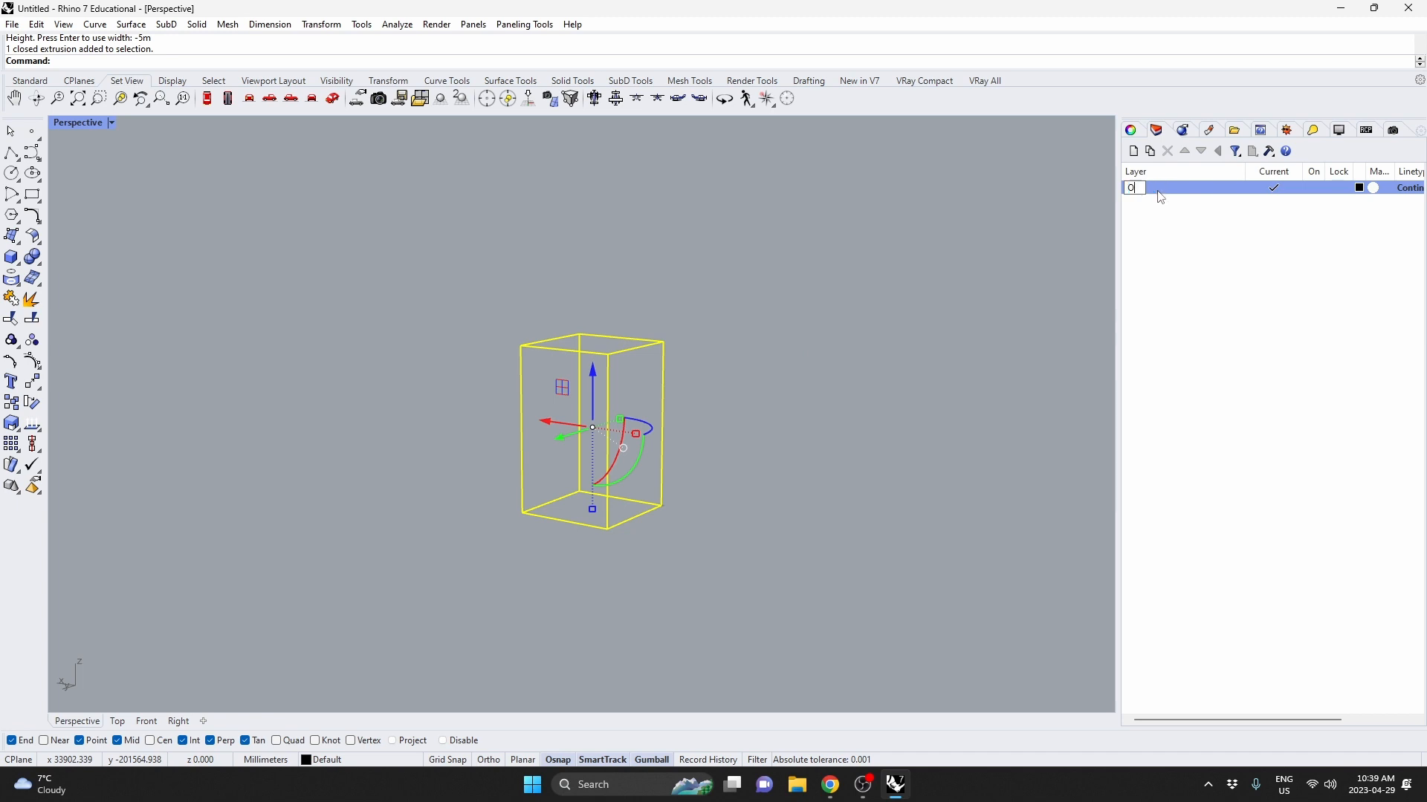
key(Return)
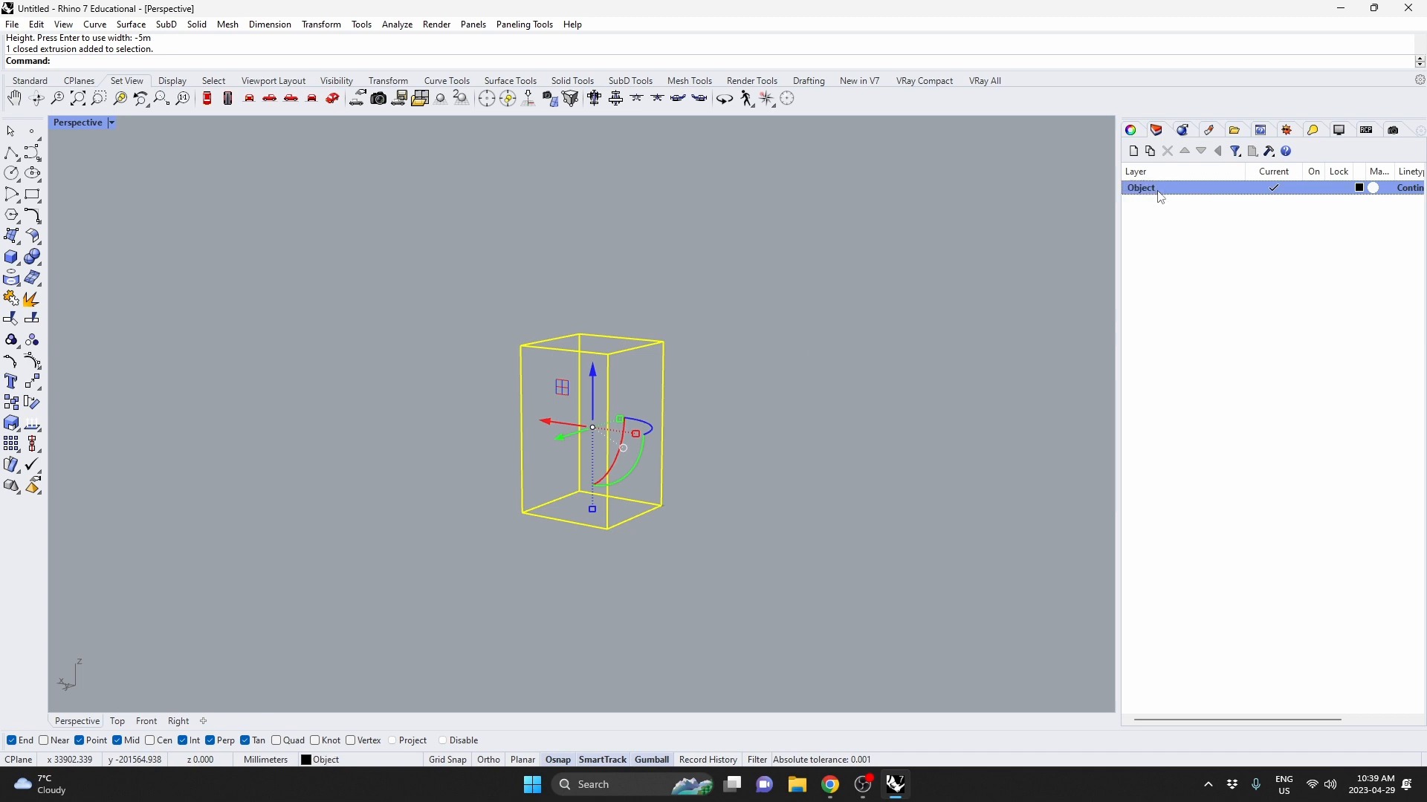
click(110, 122)
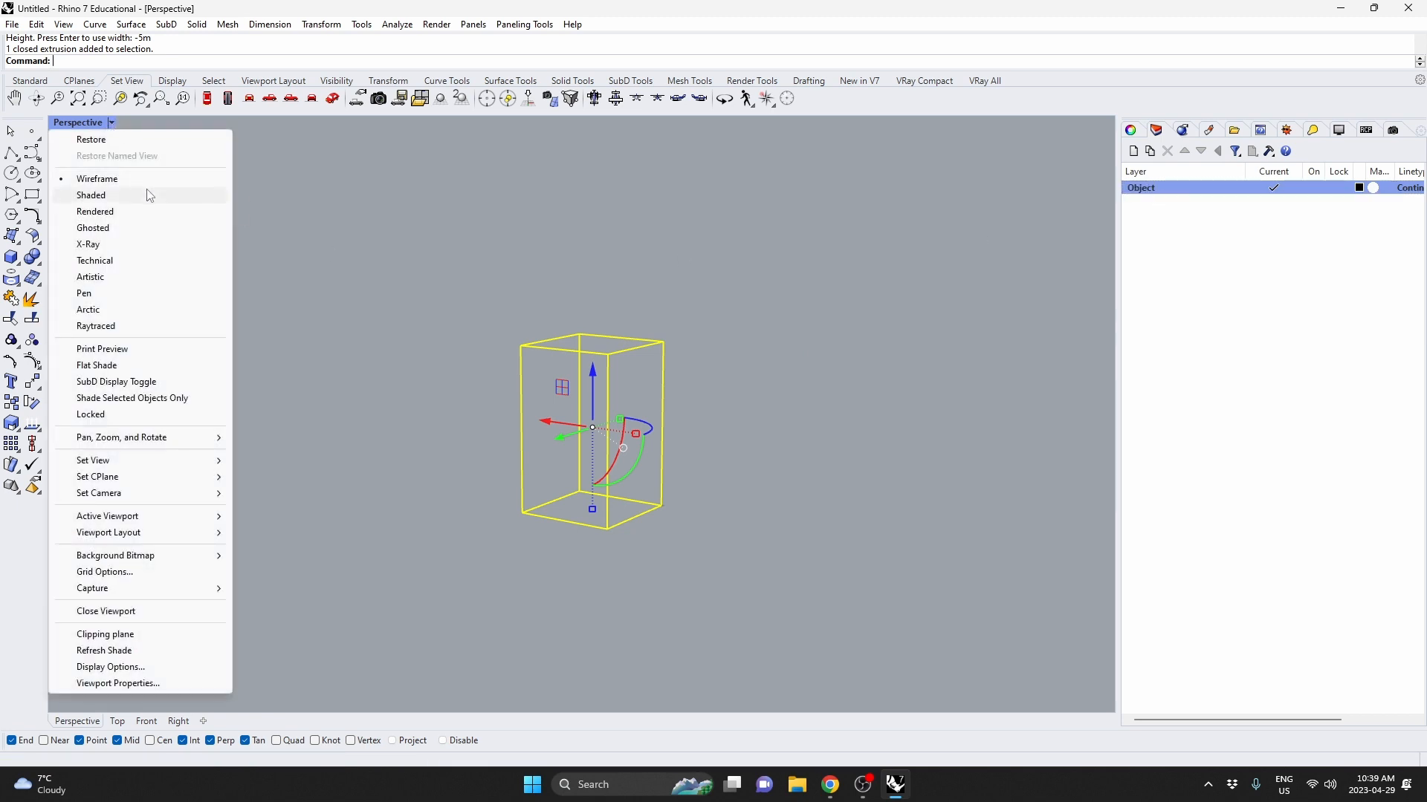
click(149, 195)
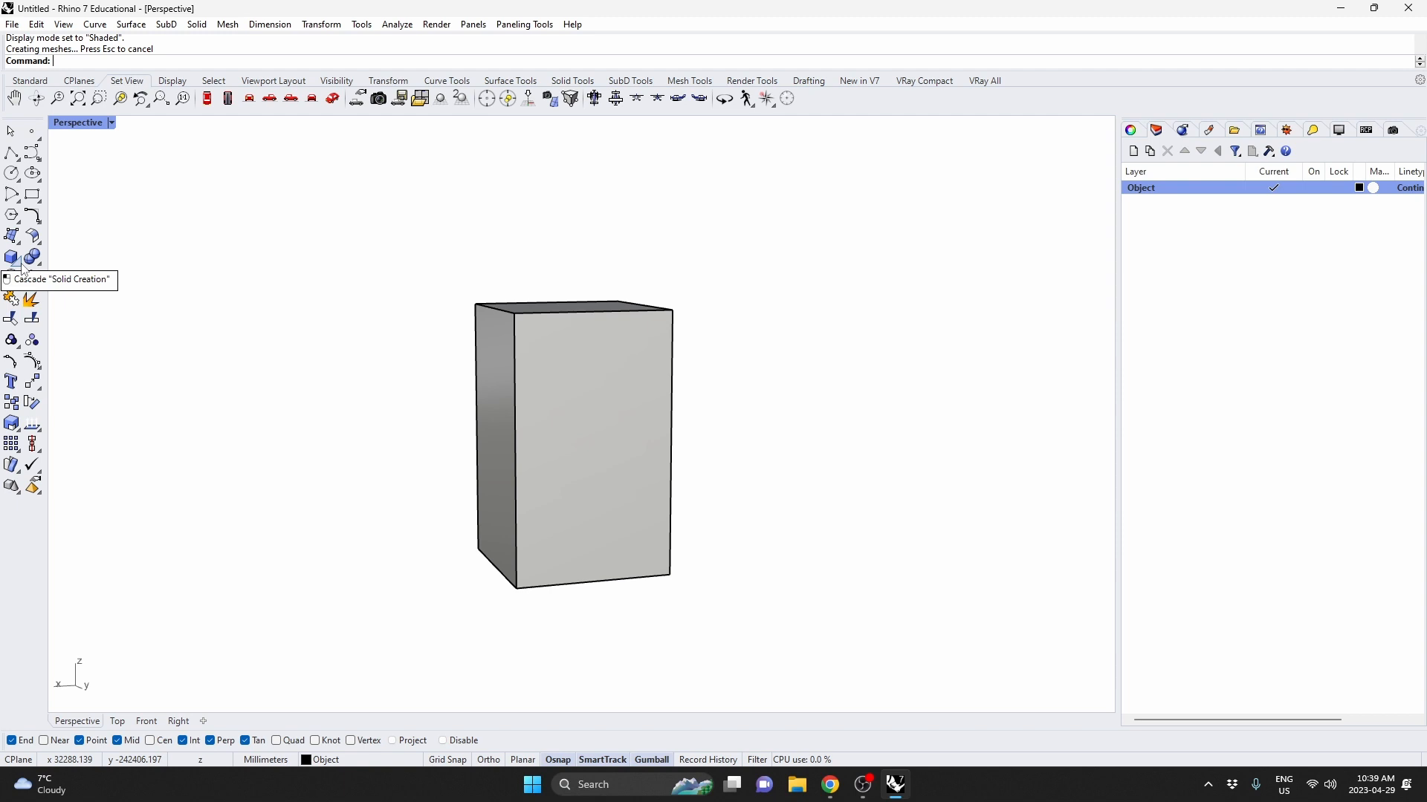
Duplicate the box in place and rotate the copy by -35 degrees around the gumball's green (Y) axis
click(558, 363)
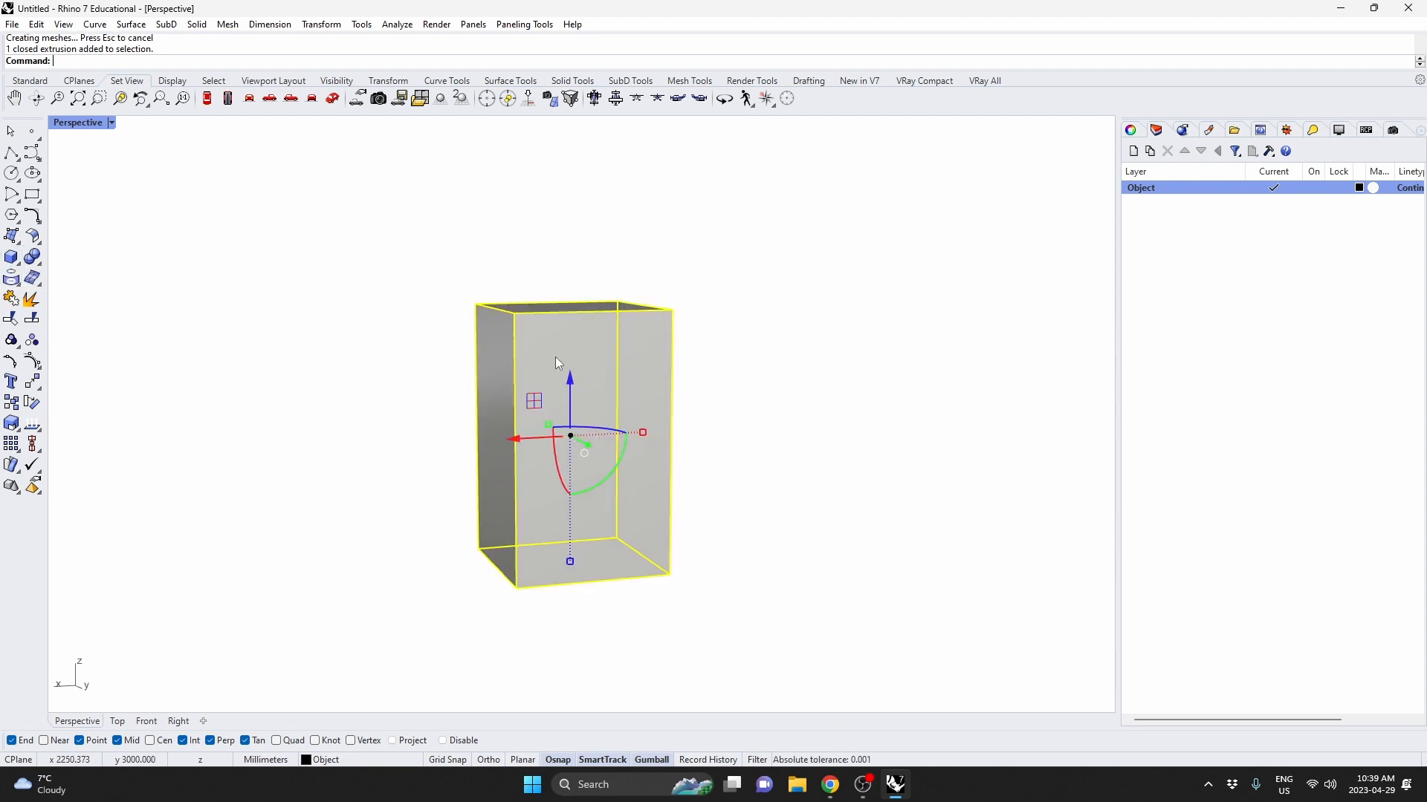
key(ctrl+c)
key(ctrl+v)
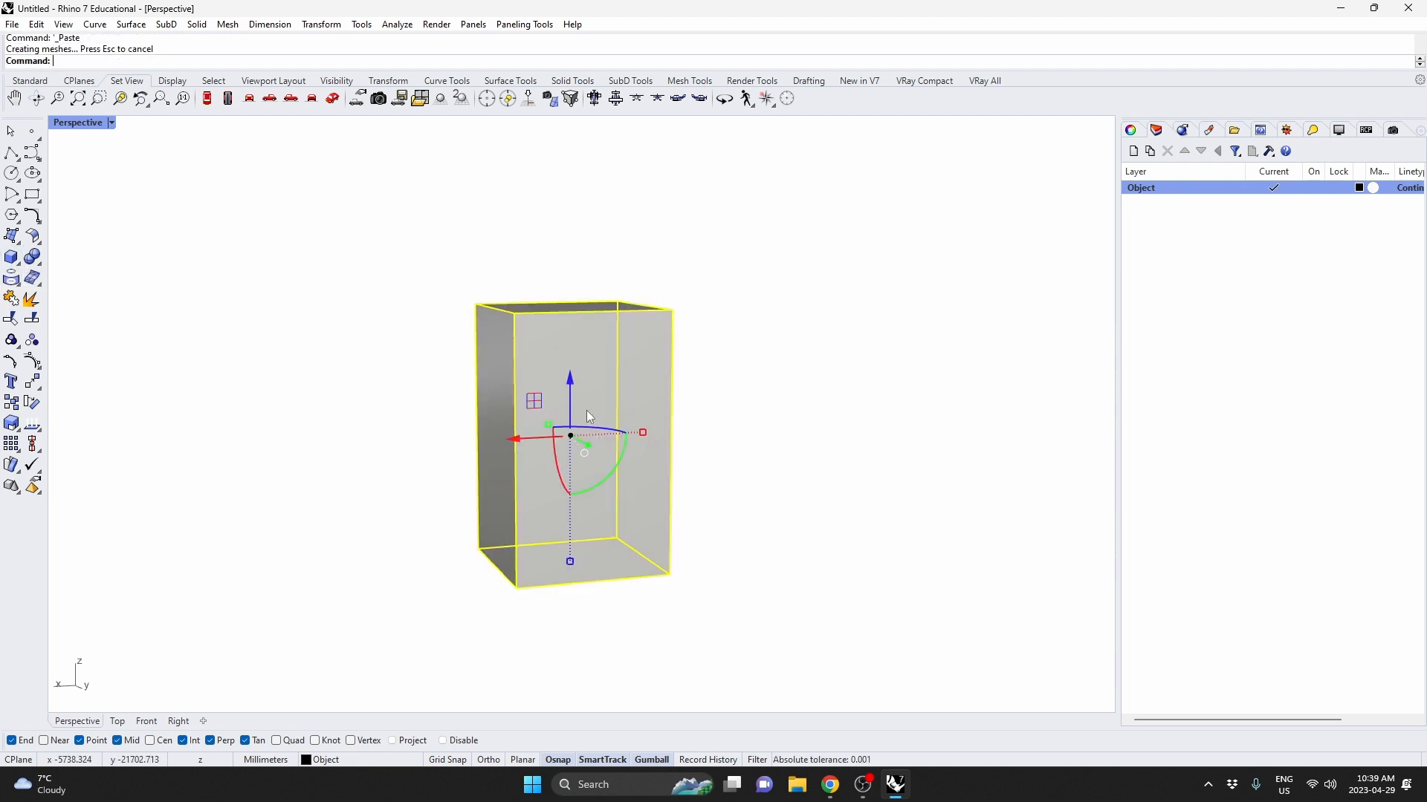
click(623, 460)
text(-35)
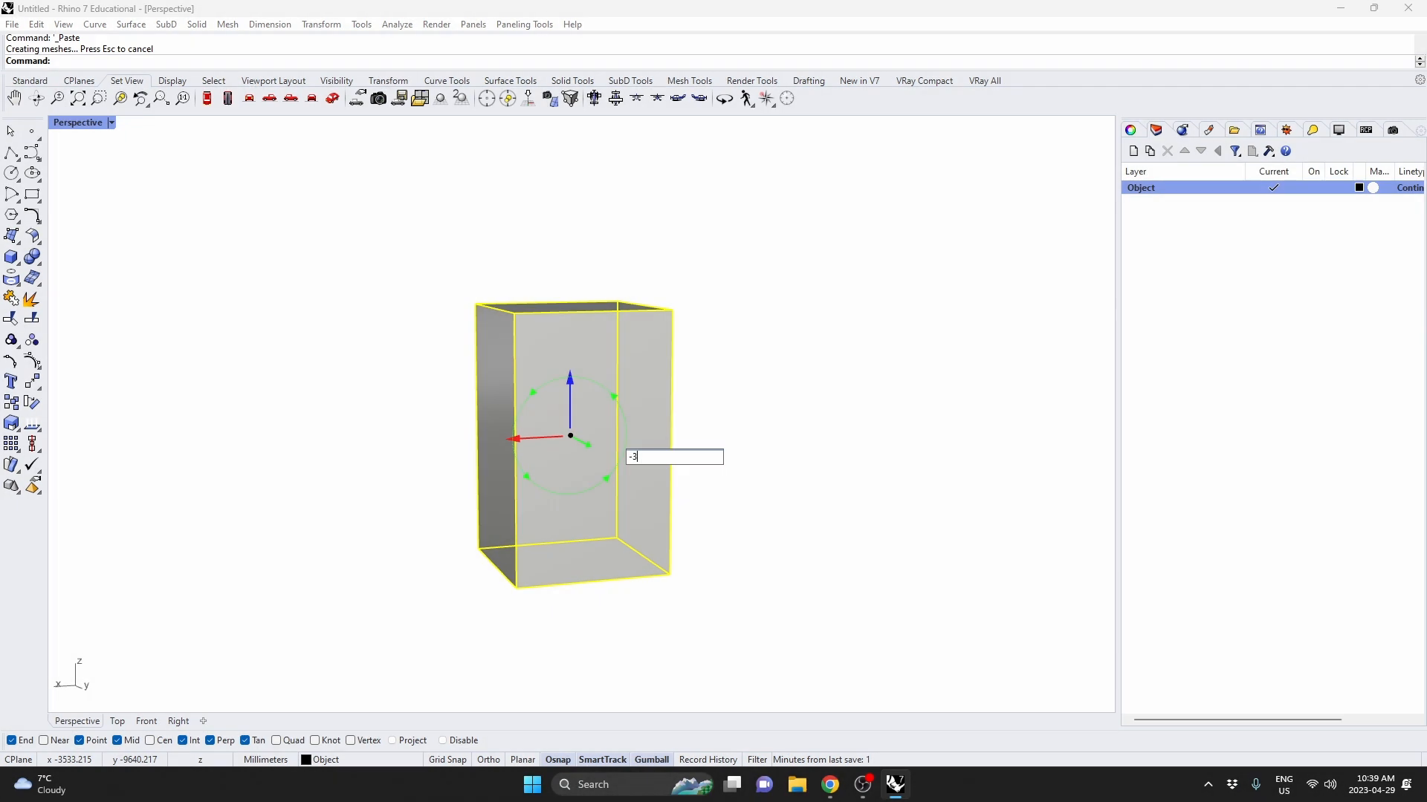
key(Return)
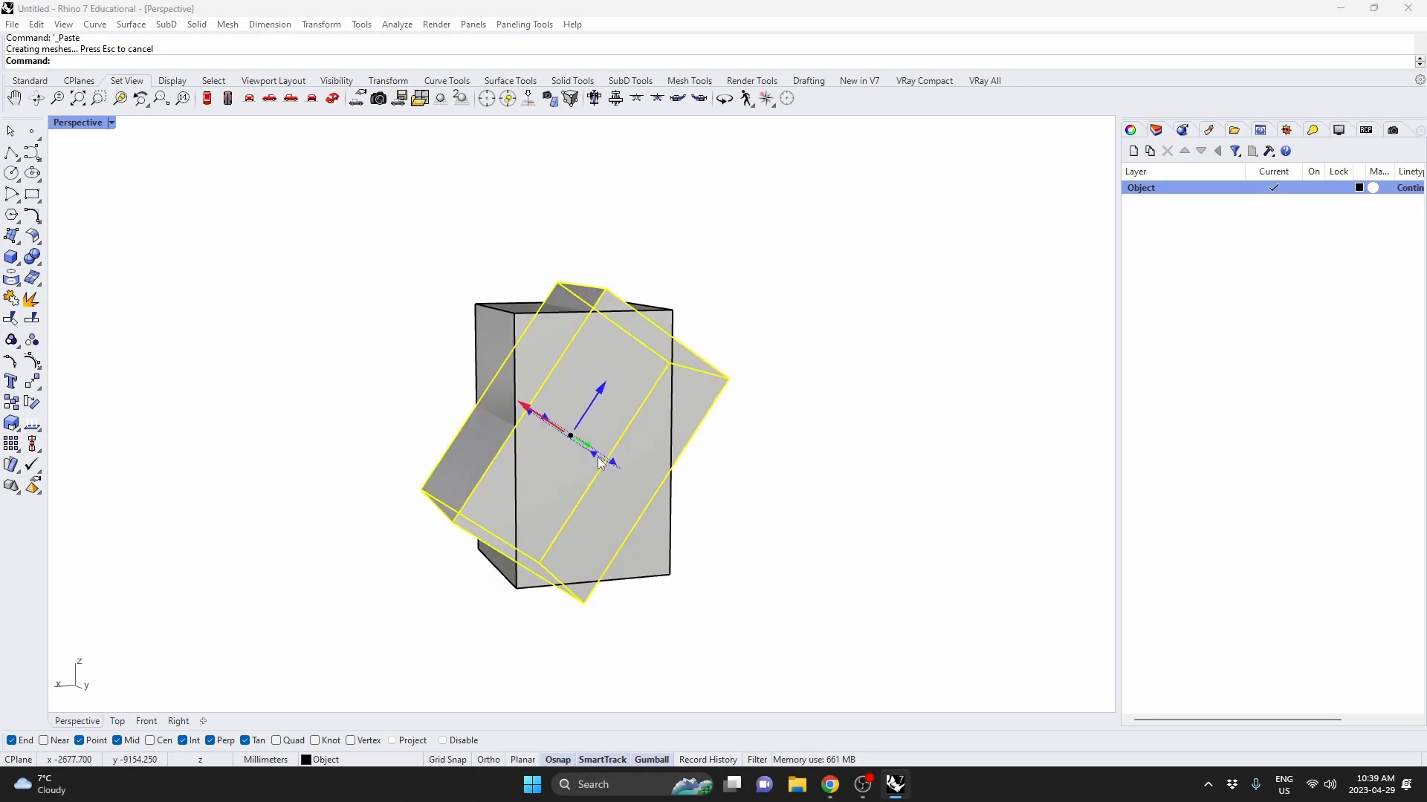
Rotate the tilted copy by 17 degrees around the gumball's blue (Z) axis
click(599, 462)
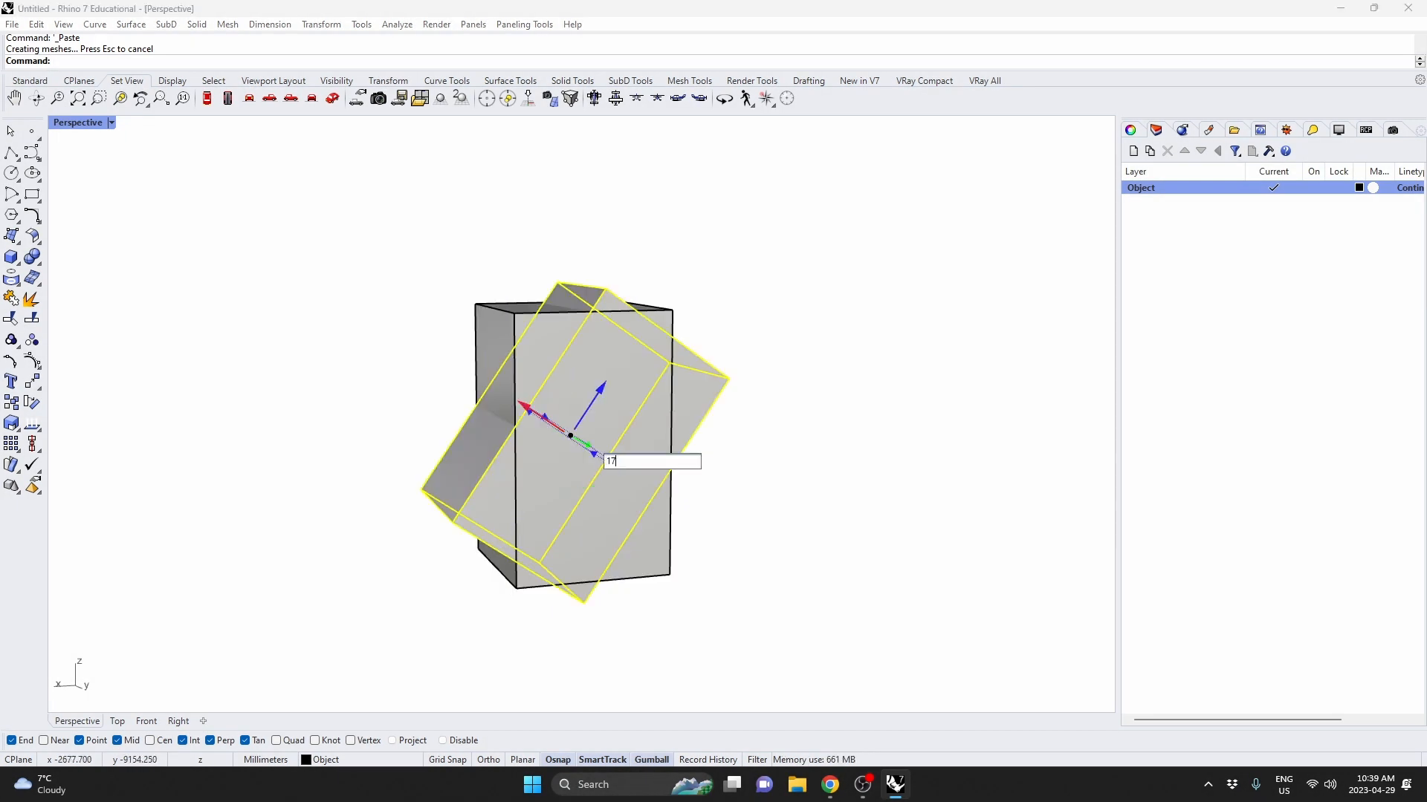
text(17)
key(Return)
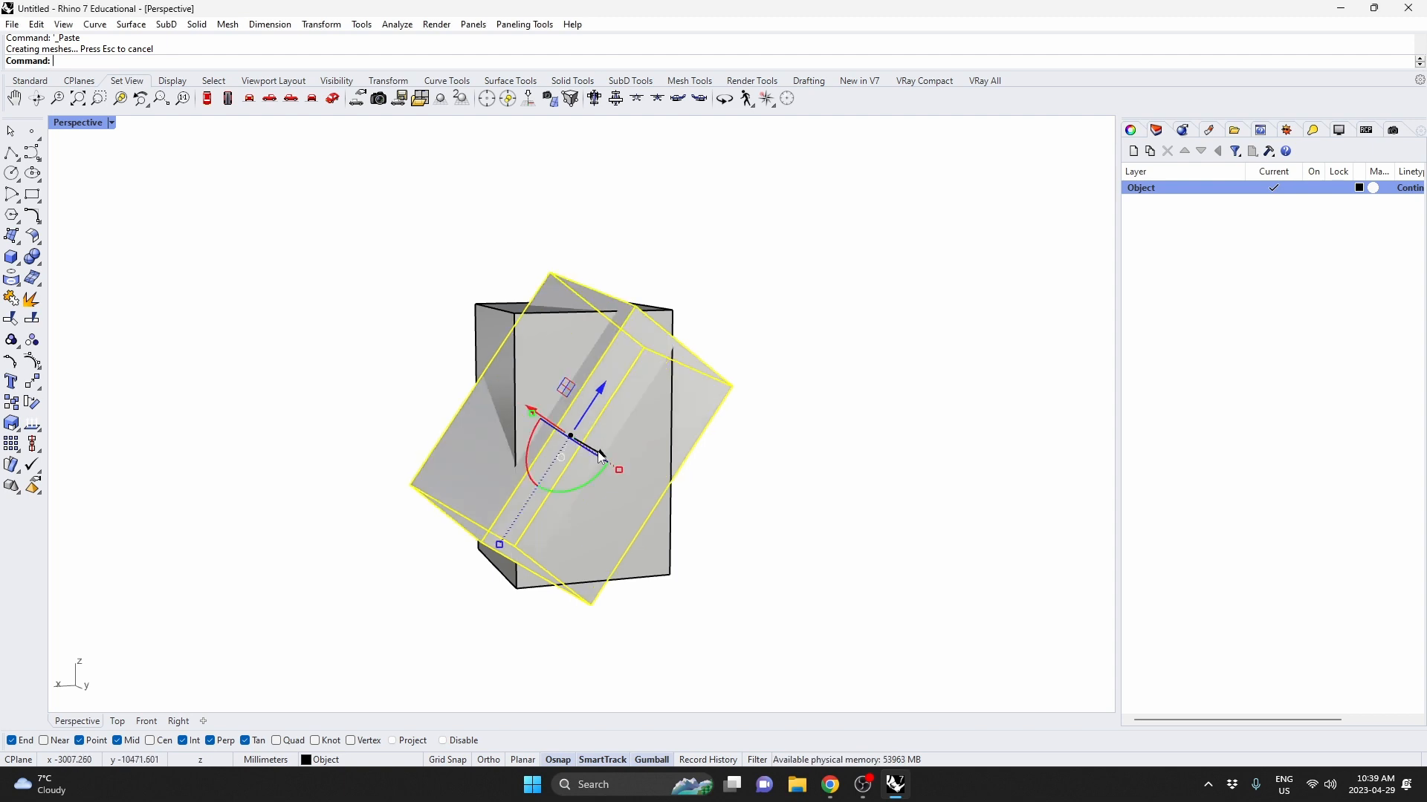
Scale the rotated copy down along the gumball's green axis and by a factor of 2 along its red axis
right_drag(601, 464, 586, 546)
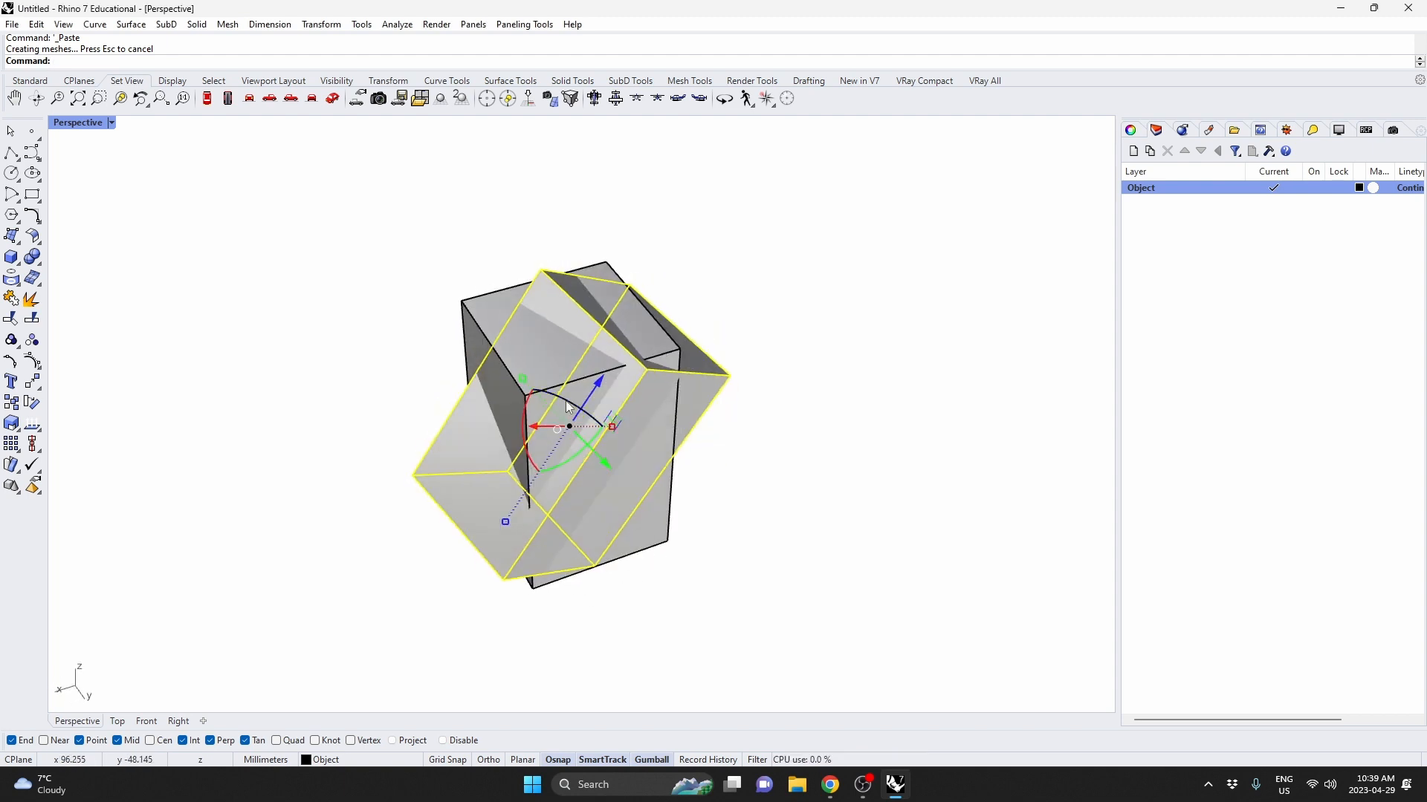
click(520, 383)
text(1)
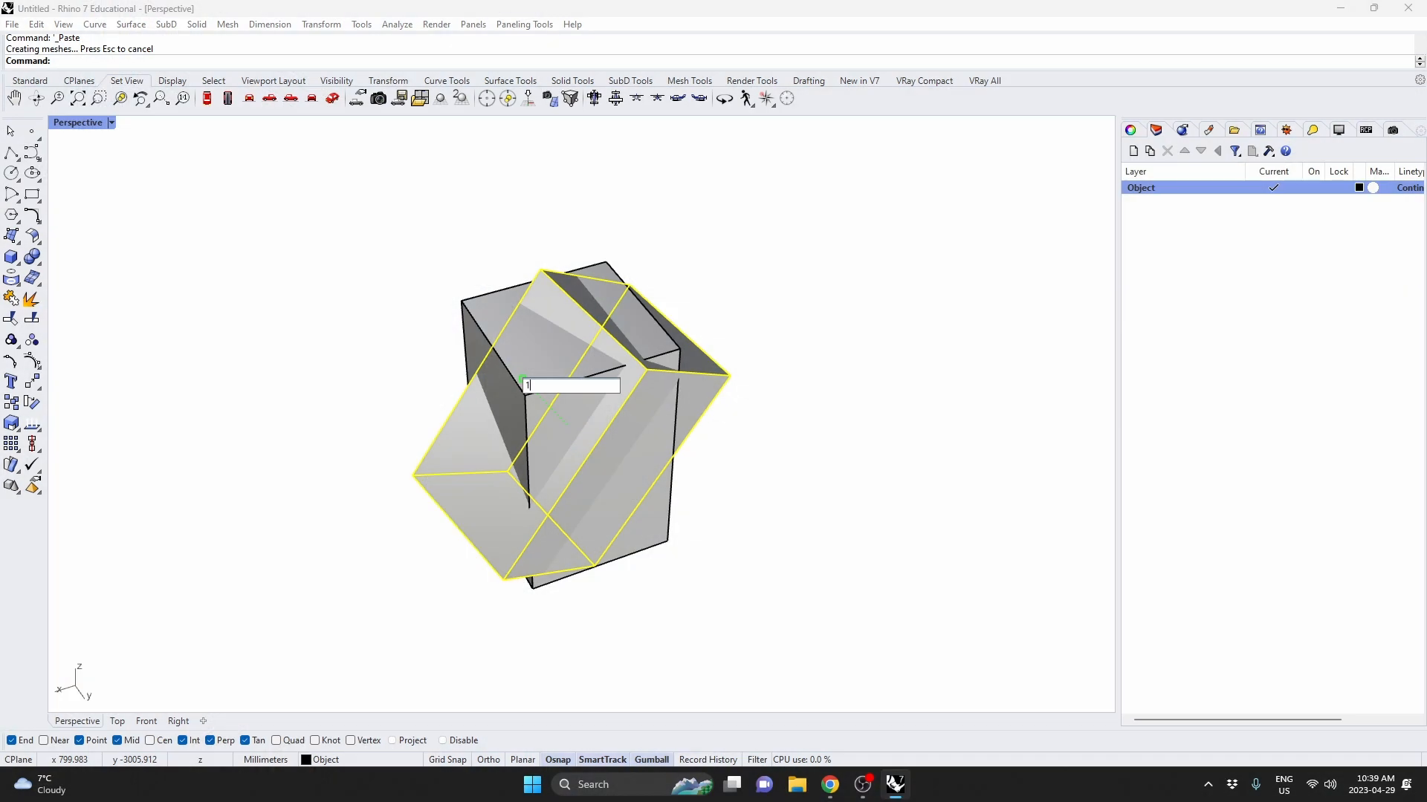
key(Return)
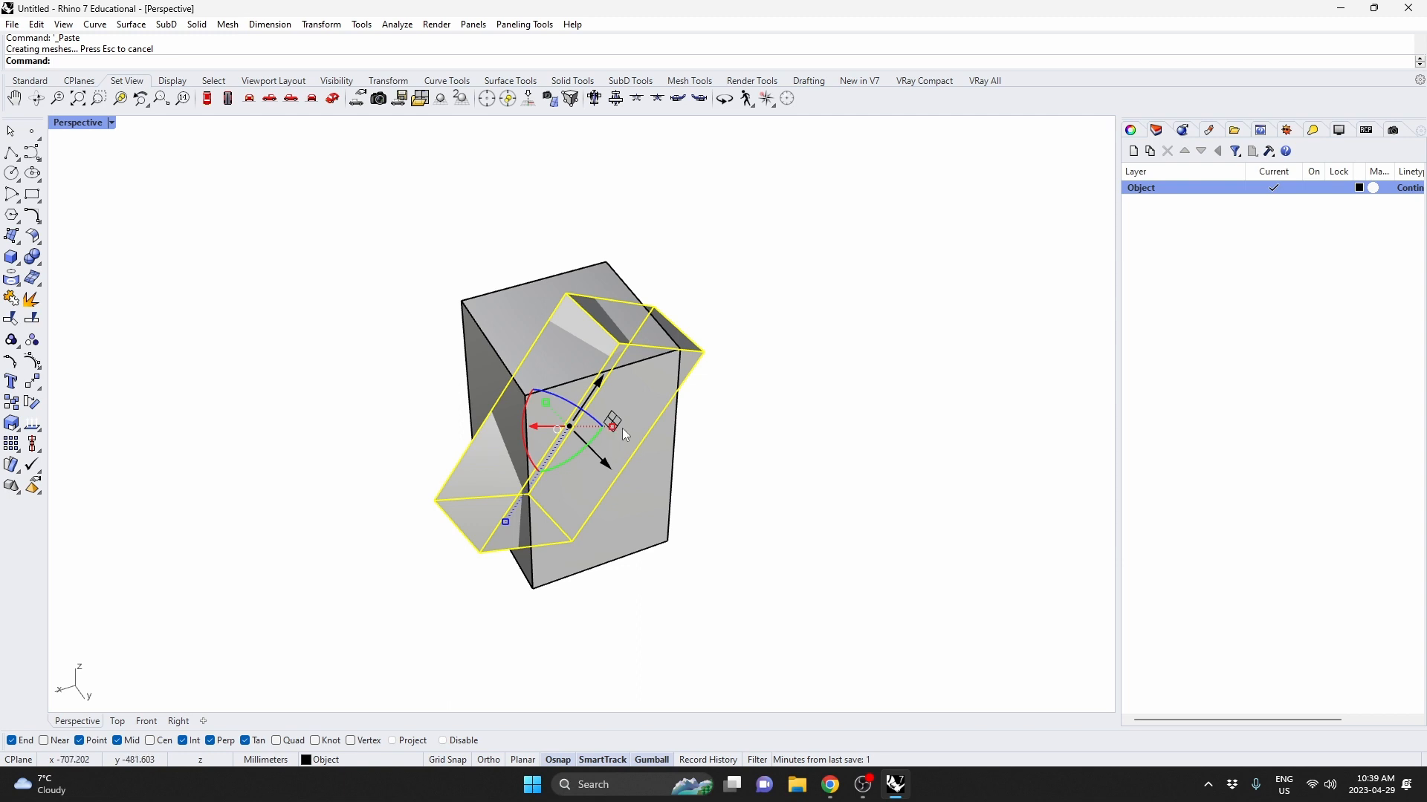
right_drag(627, 434, 626, 465)
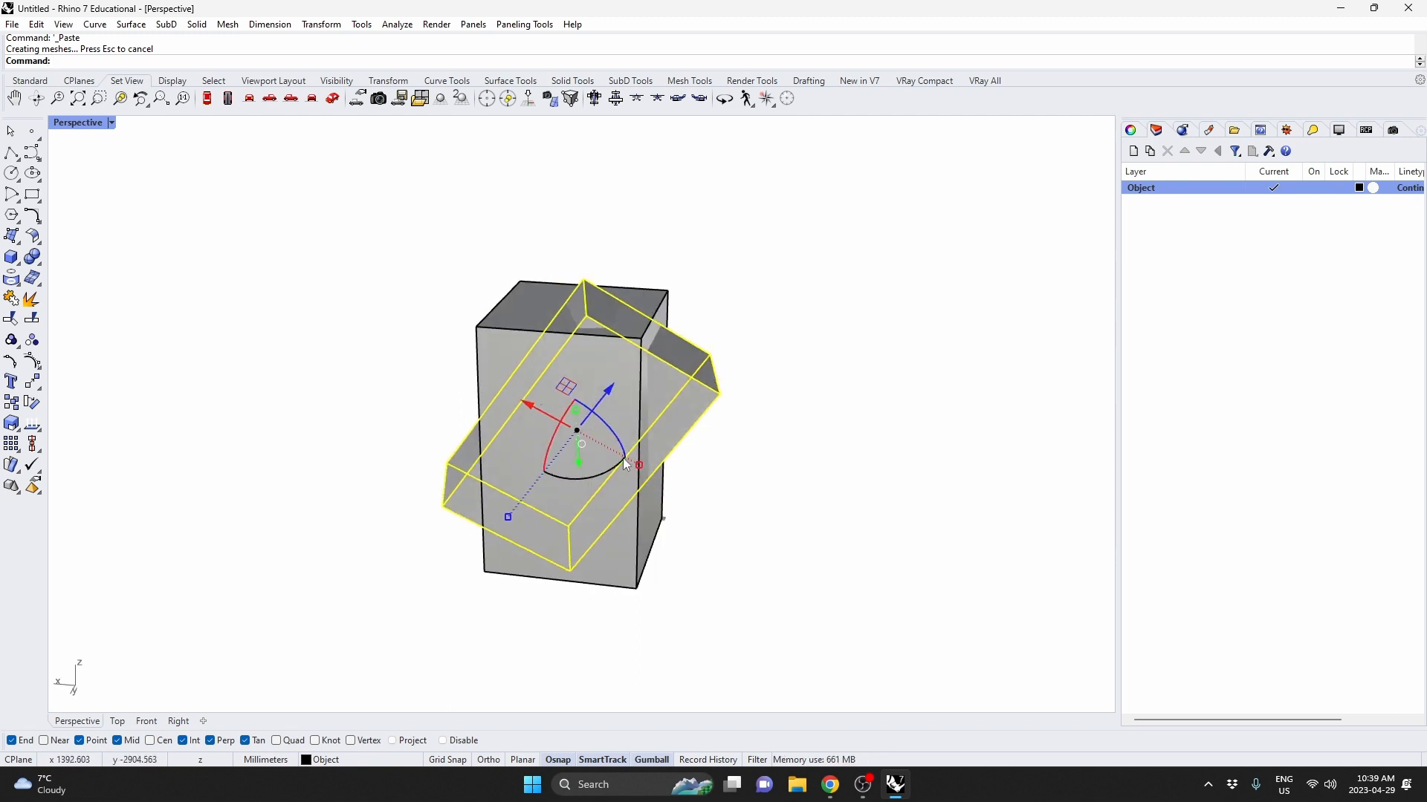
click(639, 465)
text(2)
key(Return)
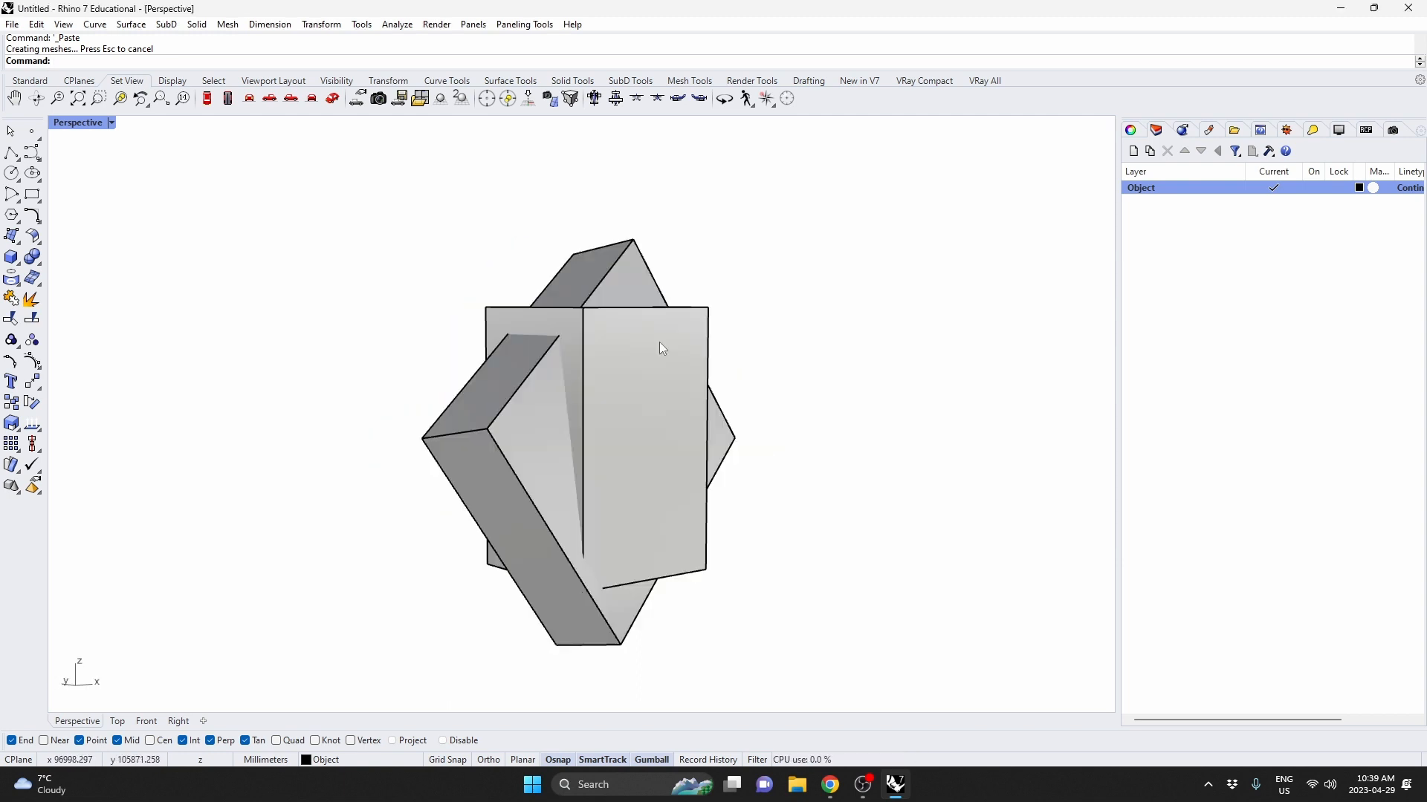
Create a new layer named Boolean Operators
click(659, 342)
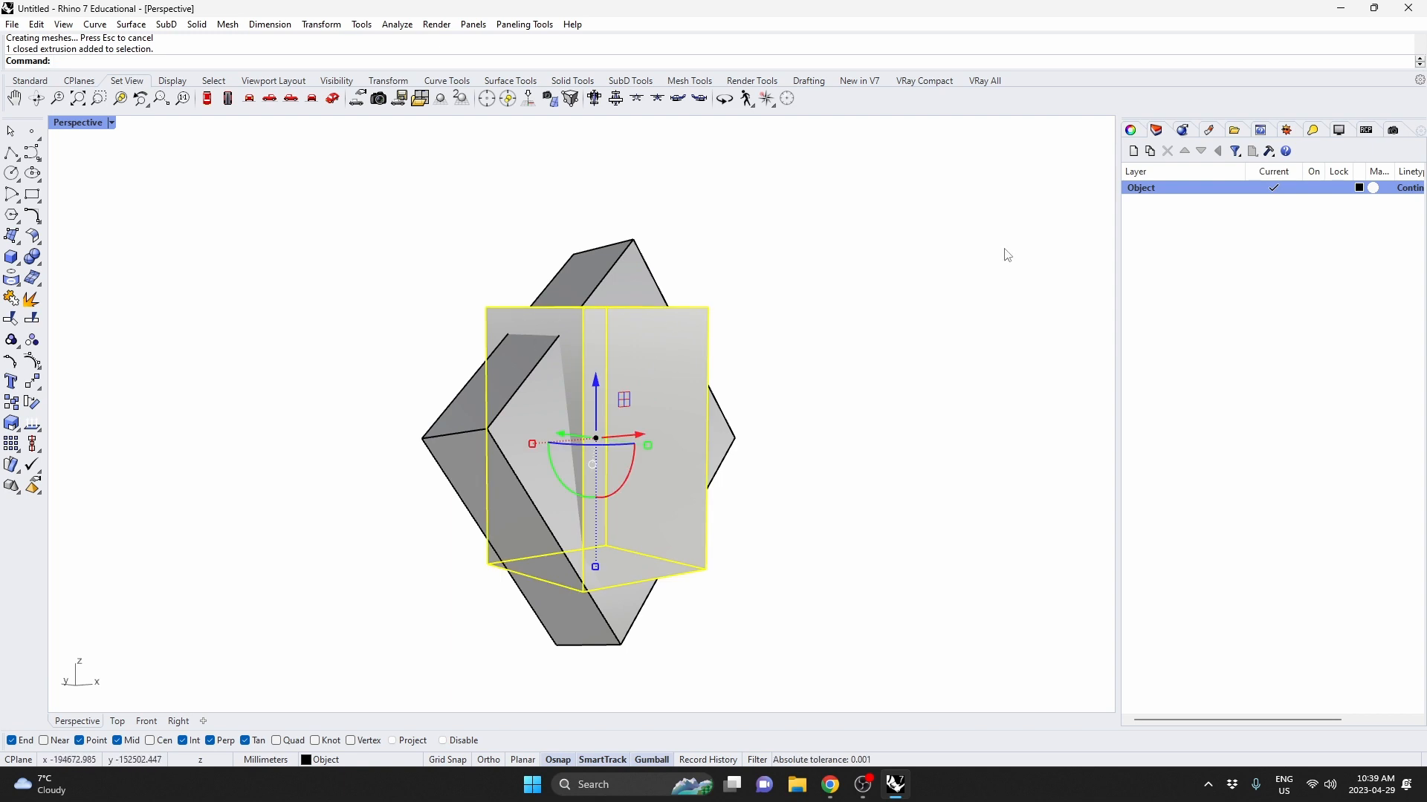
click(1133, 152)
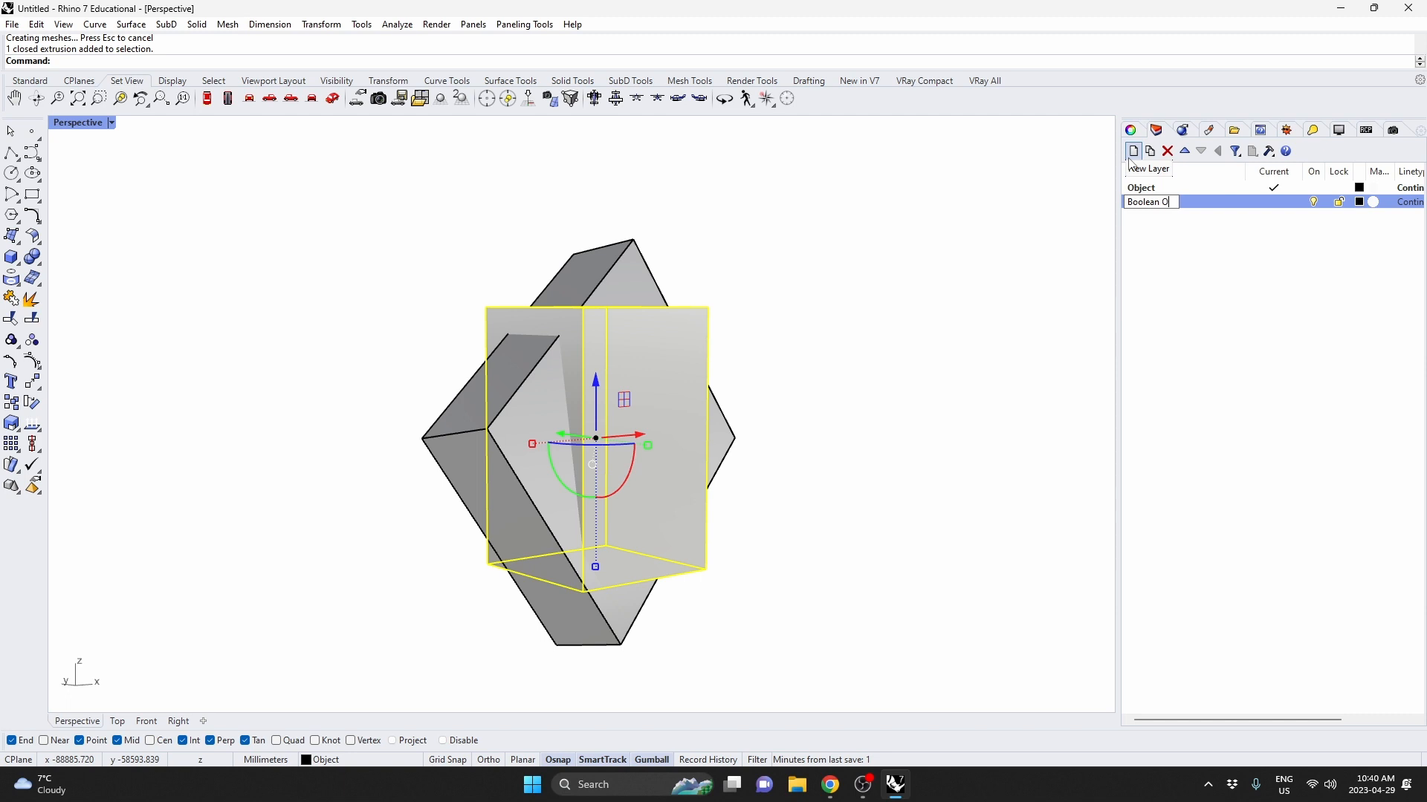
text(Boolean Operators)
key(Return)
Assign the rotated box copy to the Boolean Operators layer
click(603, 287)
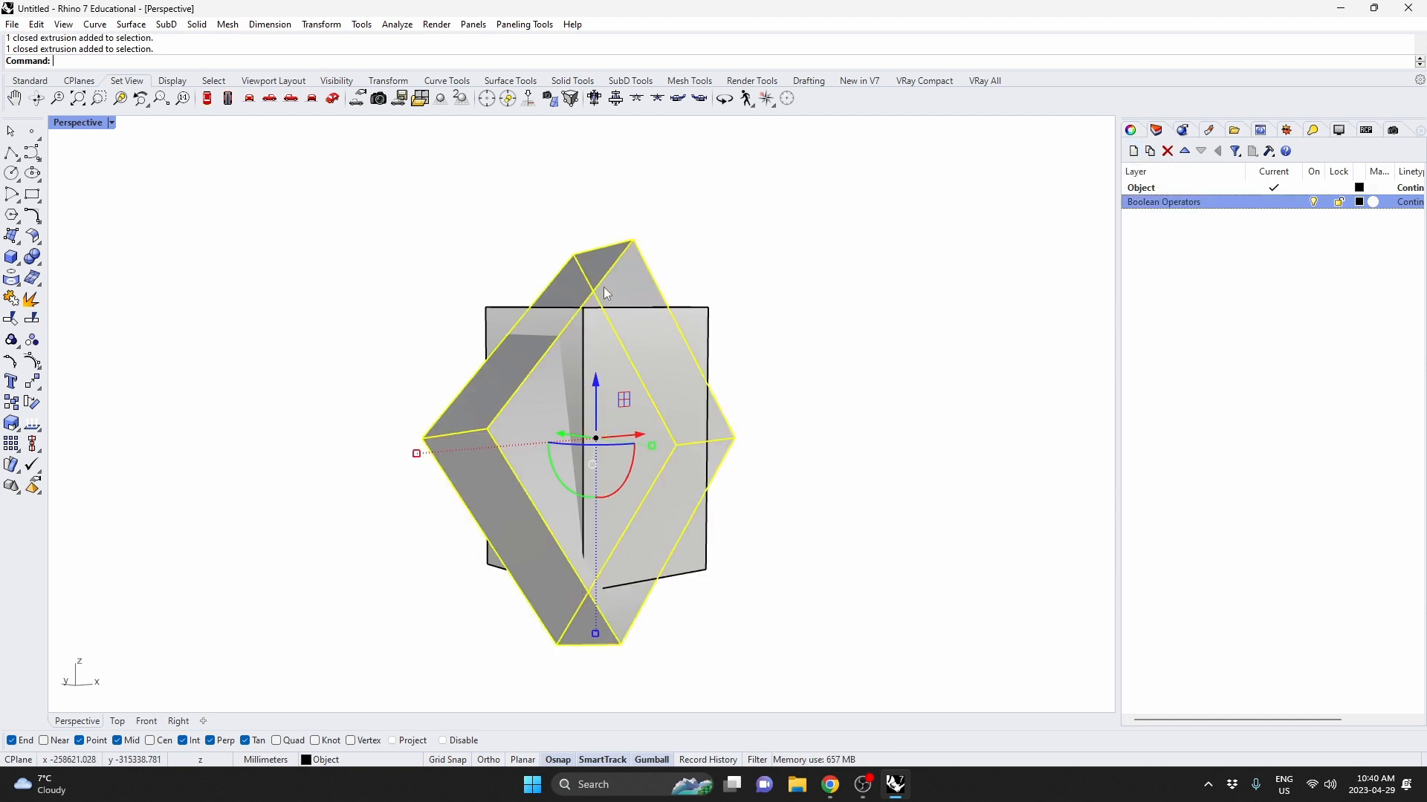
click(1130, 130)
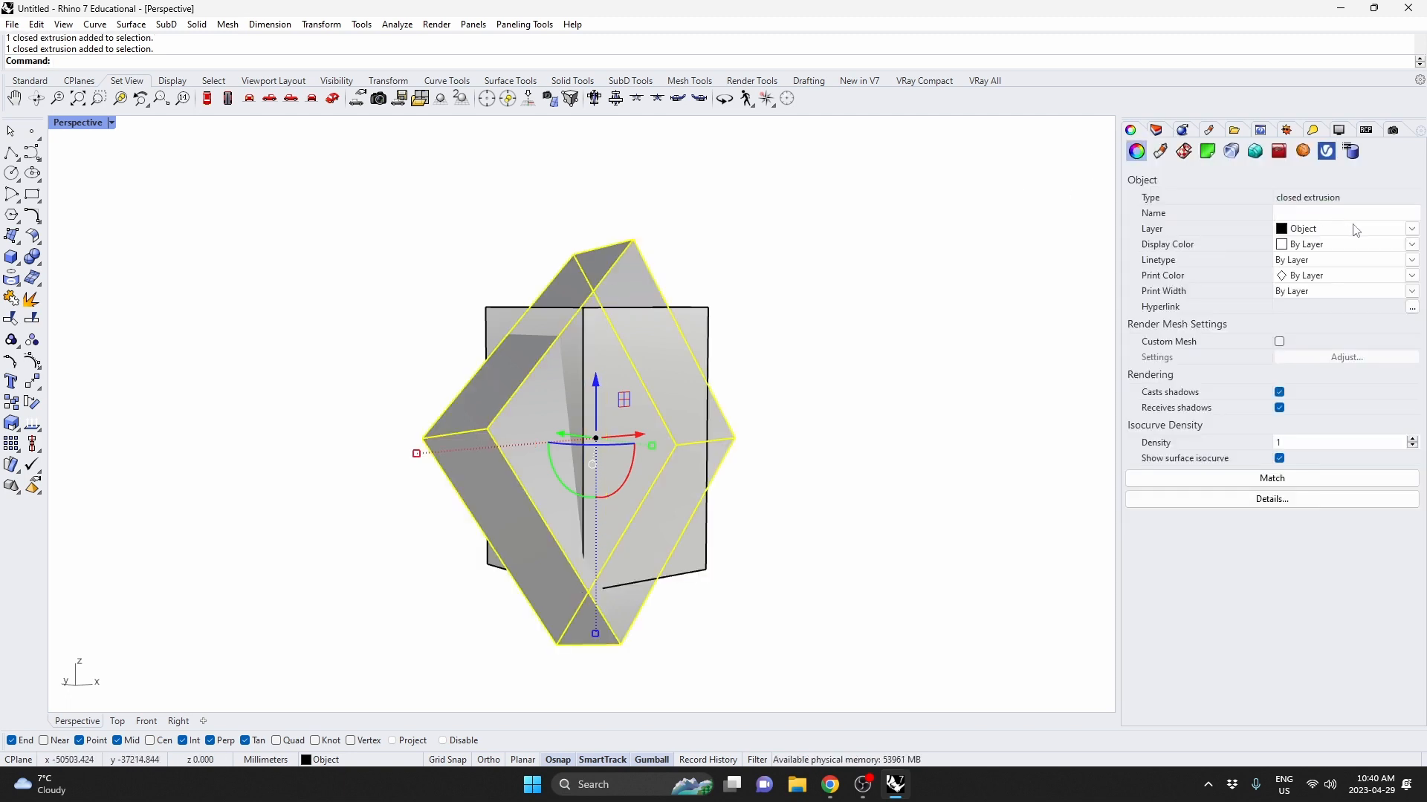
click(1354, 228)
click(1364, 258)
Set the Boolean Operators layer's colour to Blue
click(1156, 130)
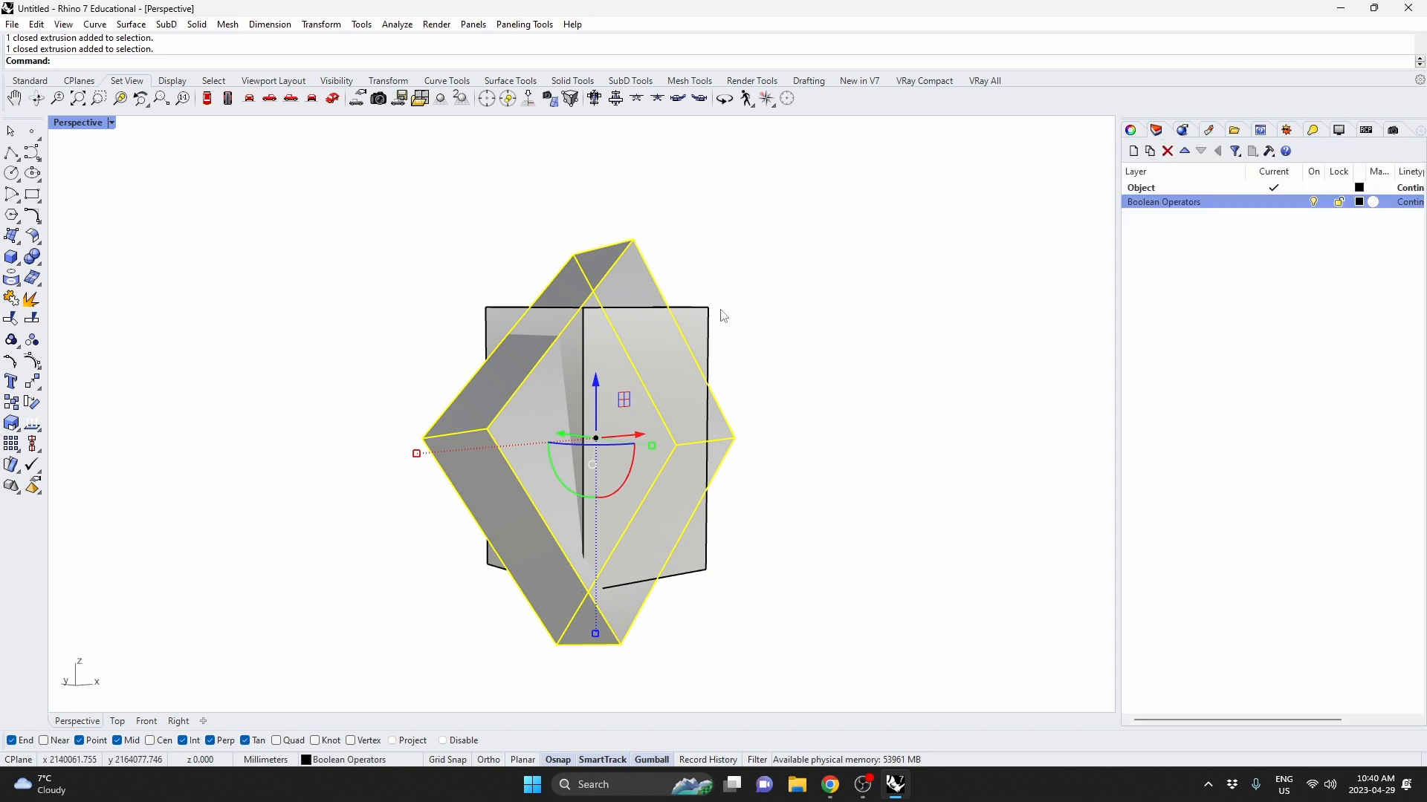
click(1360, 202)
click(119, 544)
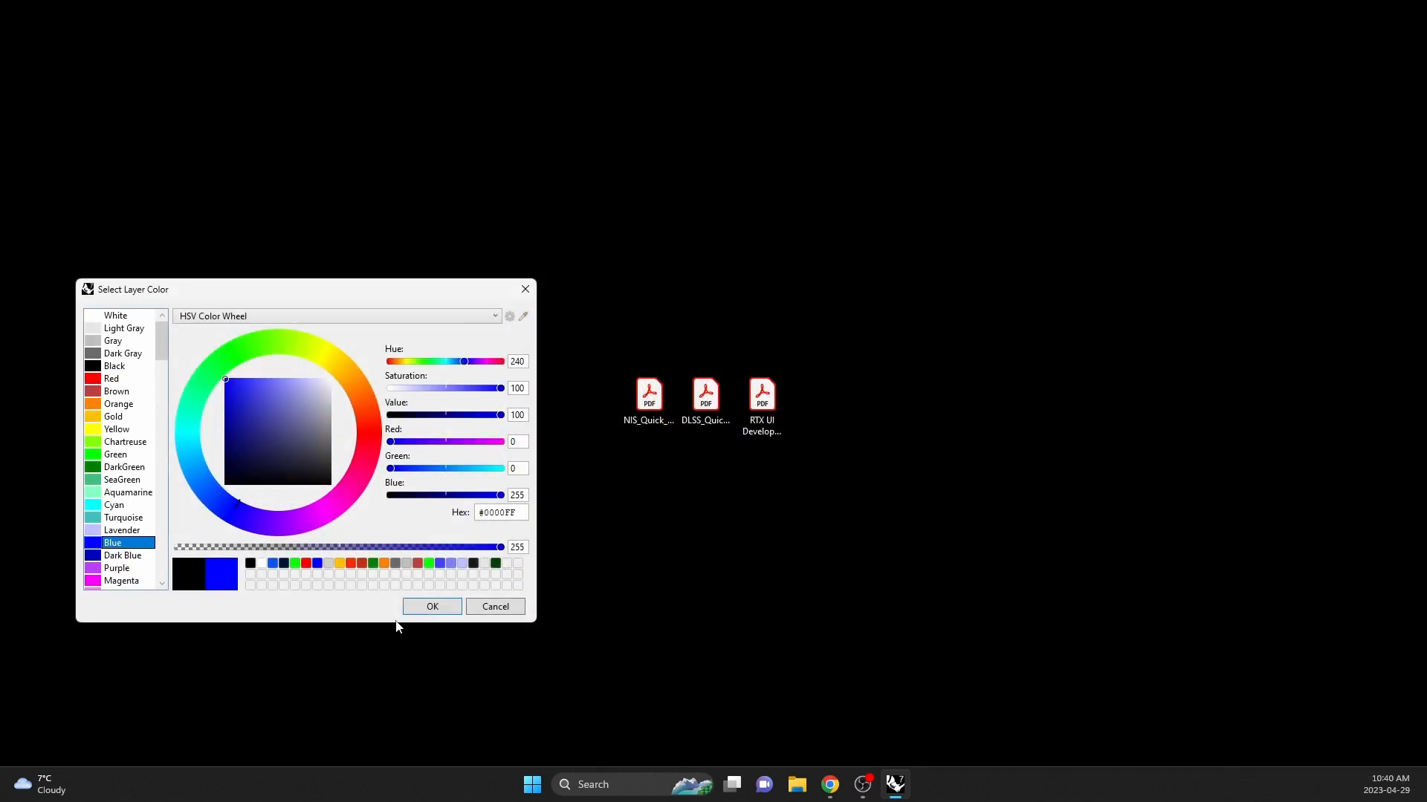
click(420, 606)
click(1204, 189)
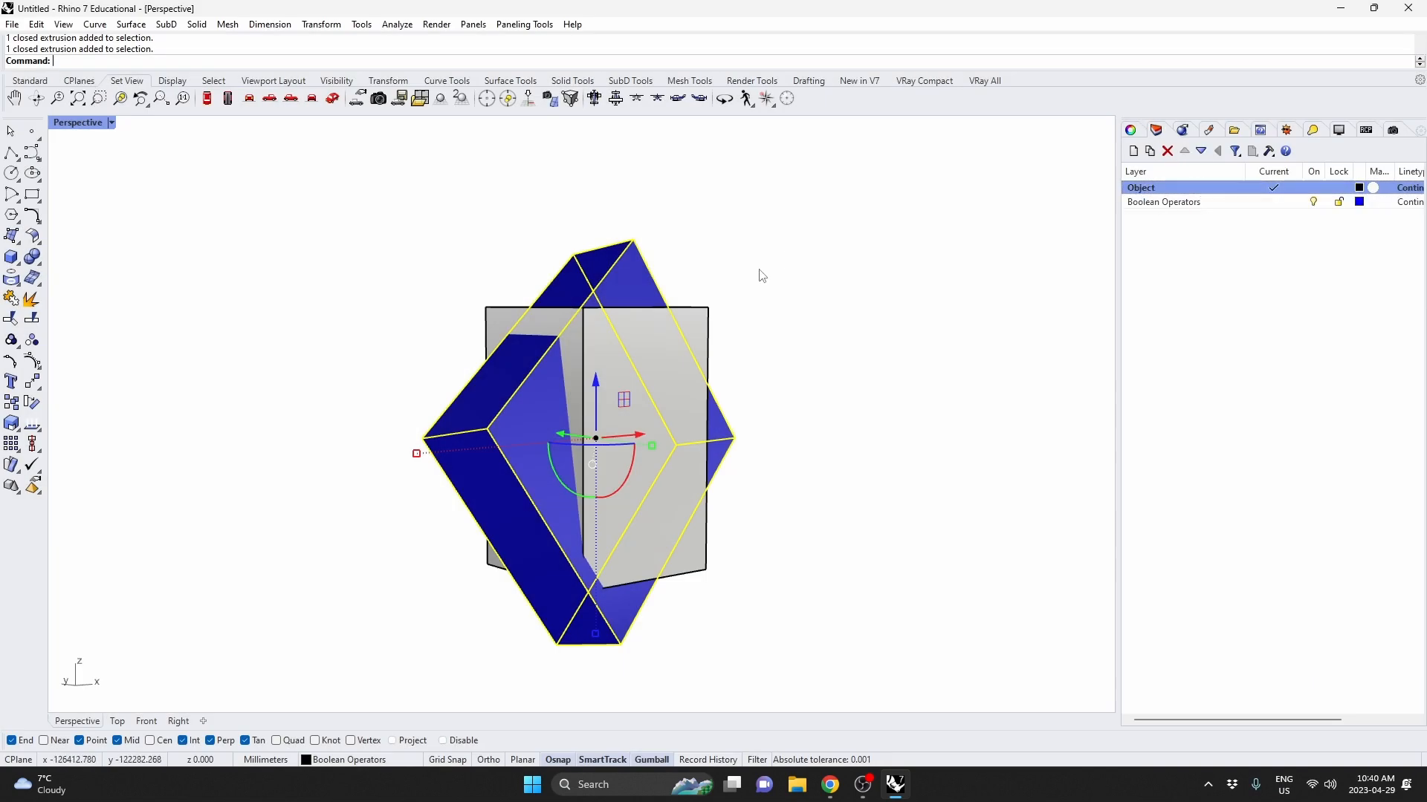
Subtract the blue rotated box from the upright box with BooleanDifference, keeping the cutting solid
click(705, 327)
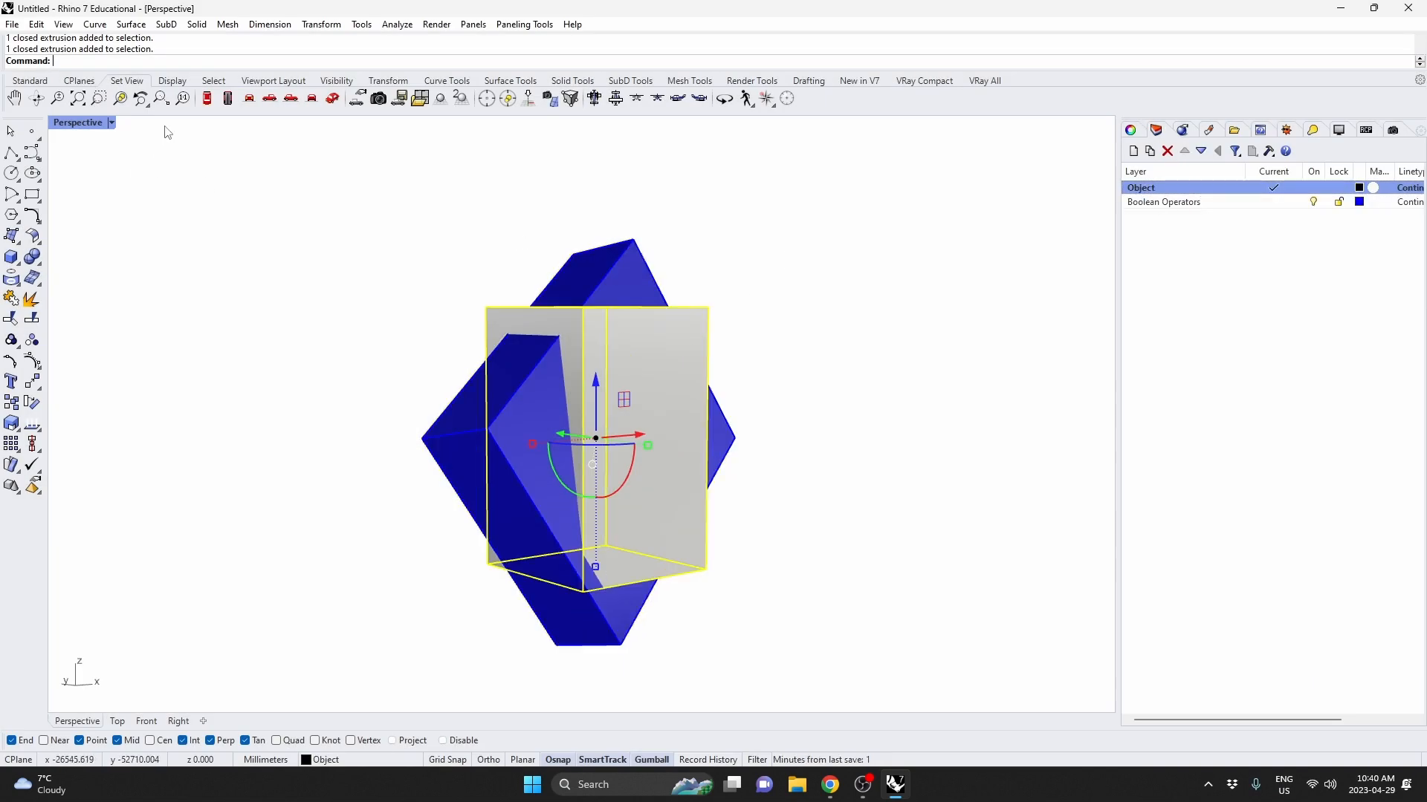
text(booleandifference)
key(Return)
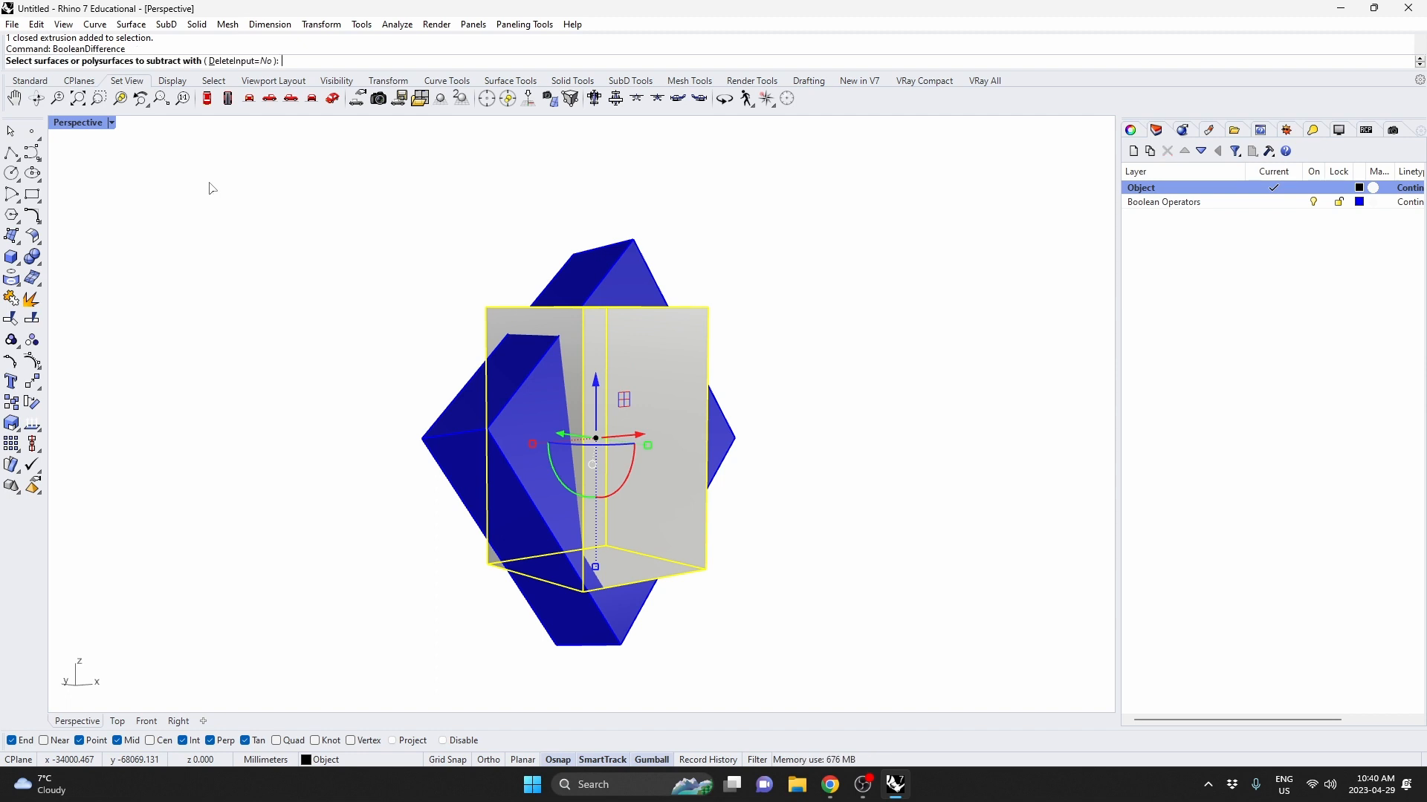
click(497, 452)
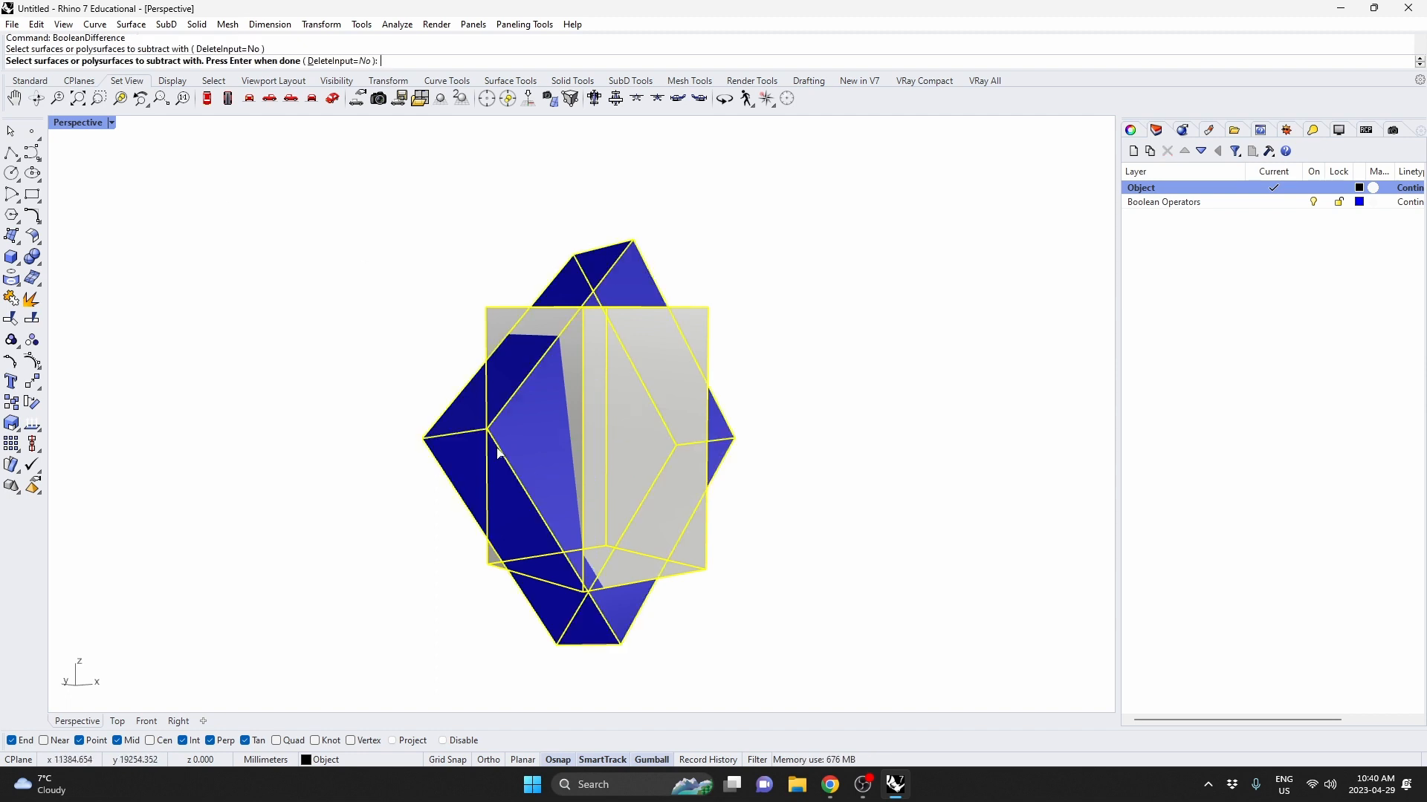
key(Return)
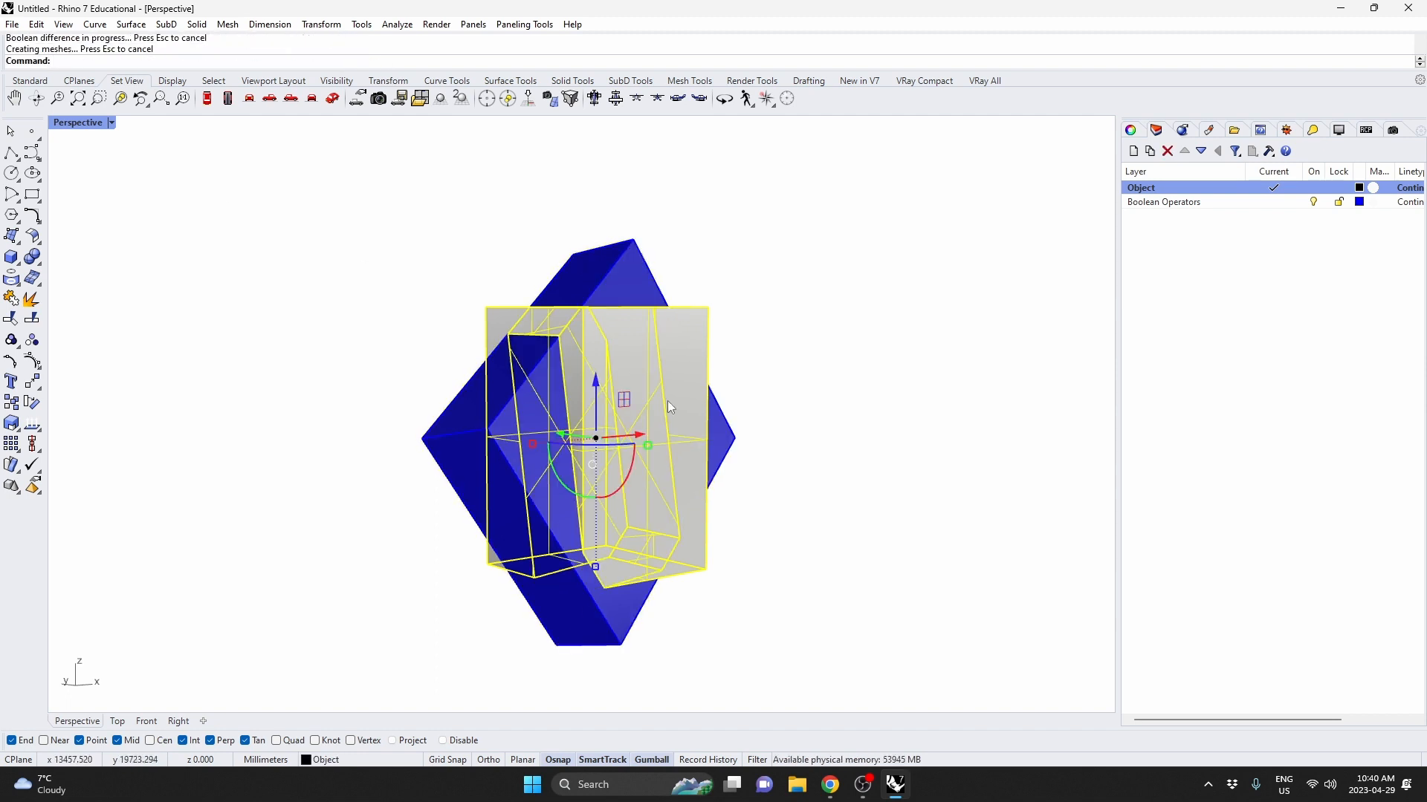
Turn off the Boolean Operators layer and inspect the cut box from several angles
click(815, 318)
right_drag(598, 287, 704, 453)
click(1314, 202)
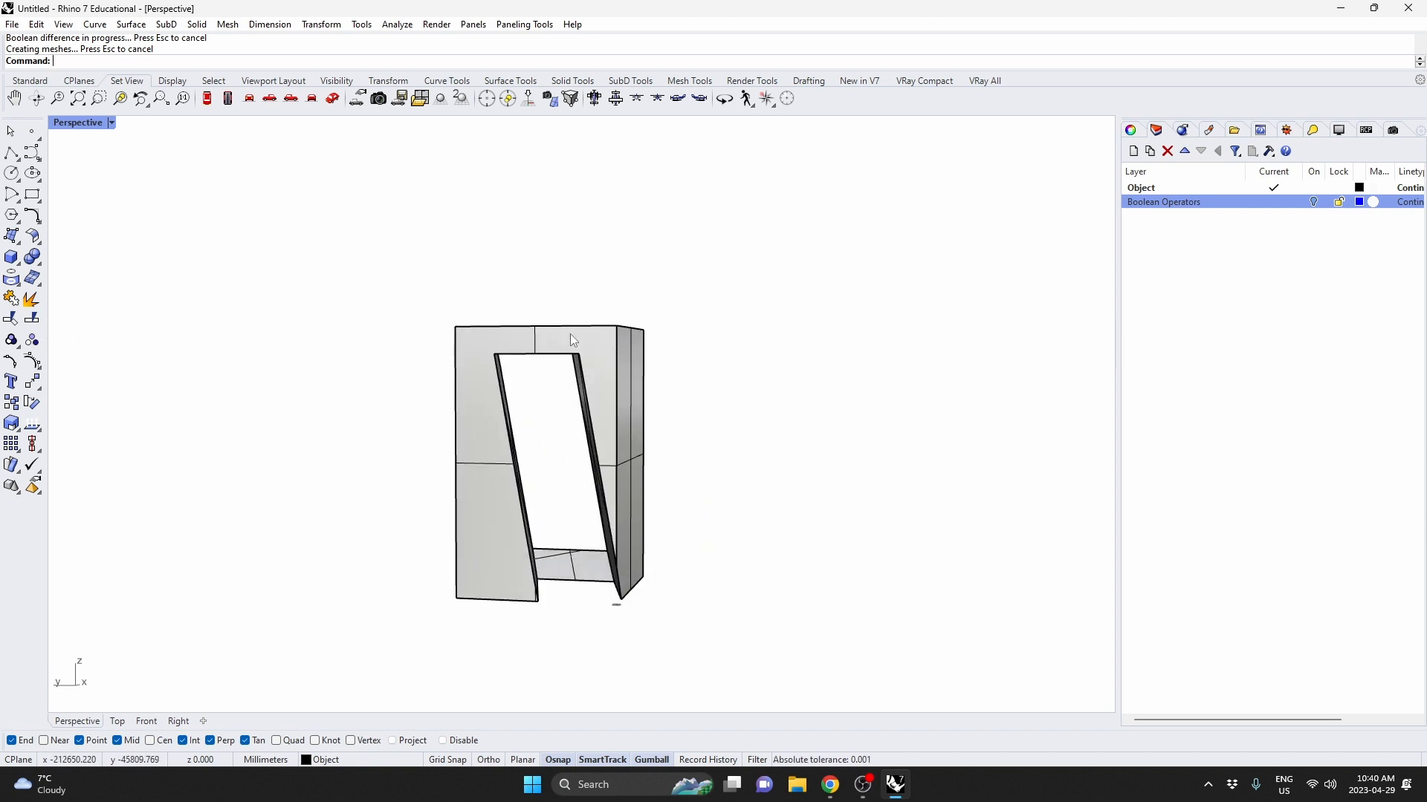
mouse_move(476, 275)
right_down()
mouse_move(468, 315)
mouse_move(470, 294)
right_up()
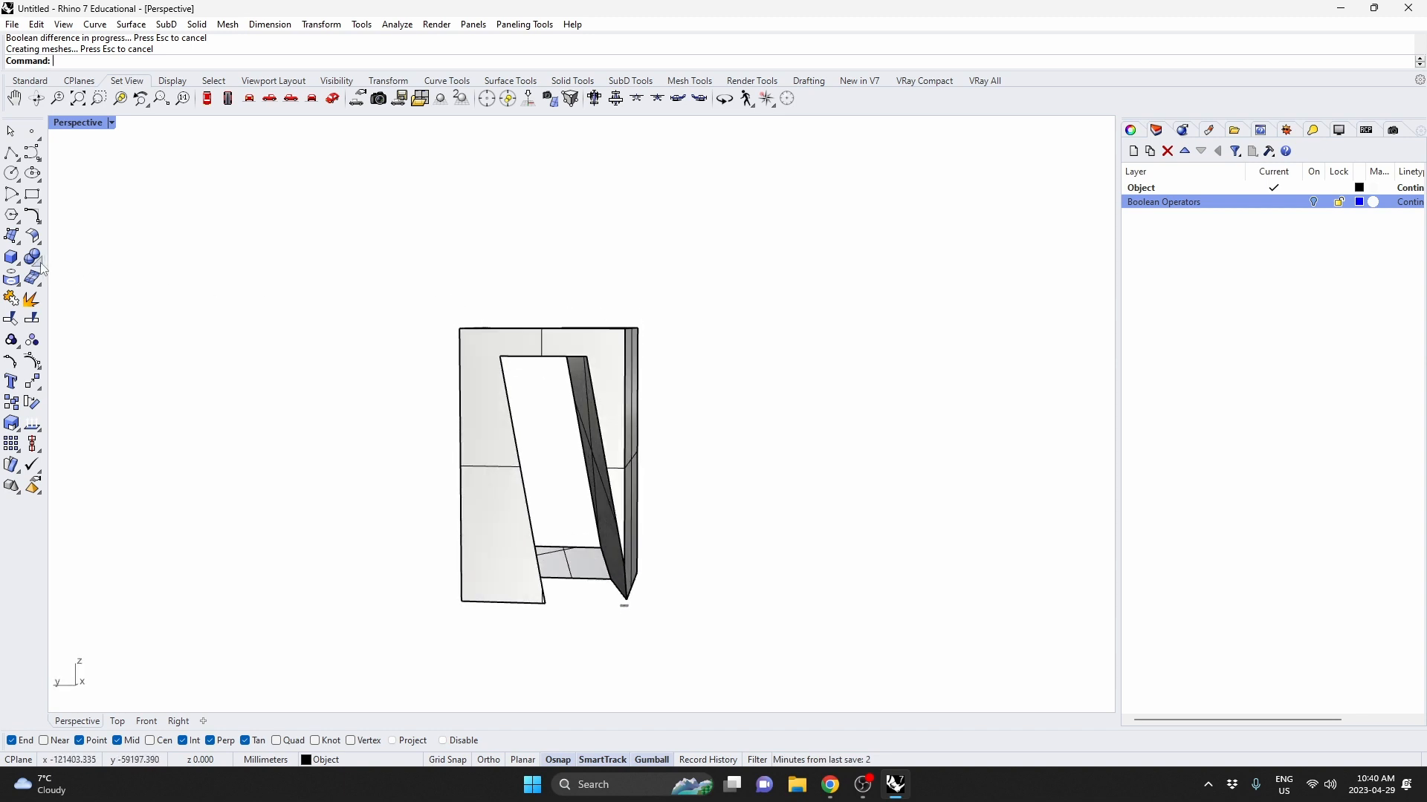
Create a sphere centred on an upper corner of the cut box, with its radius reaching beyond the top edge's midpoint
click(18, 263)
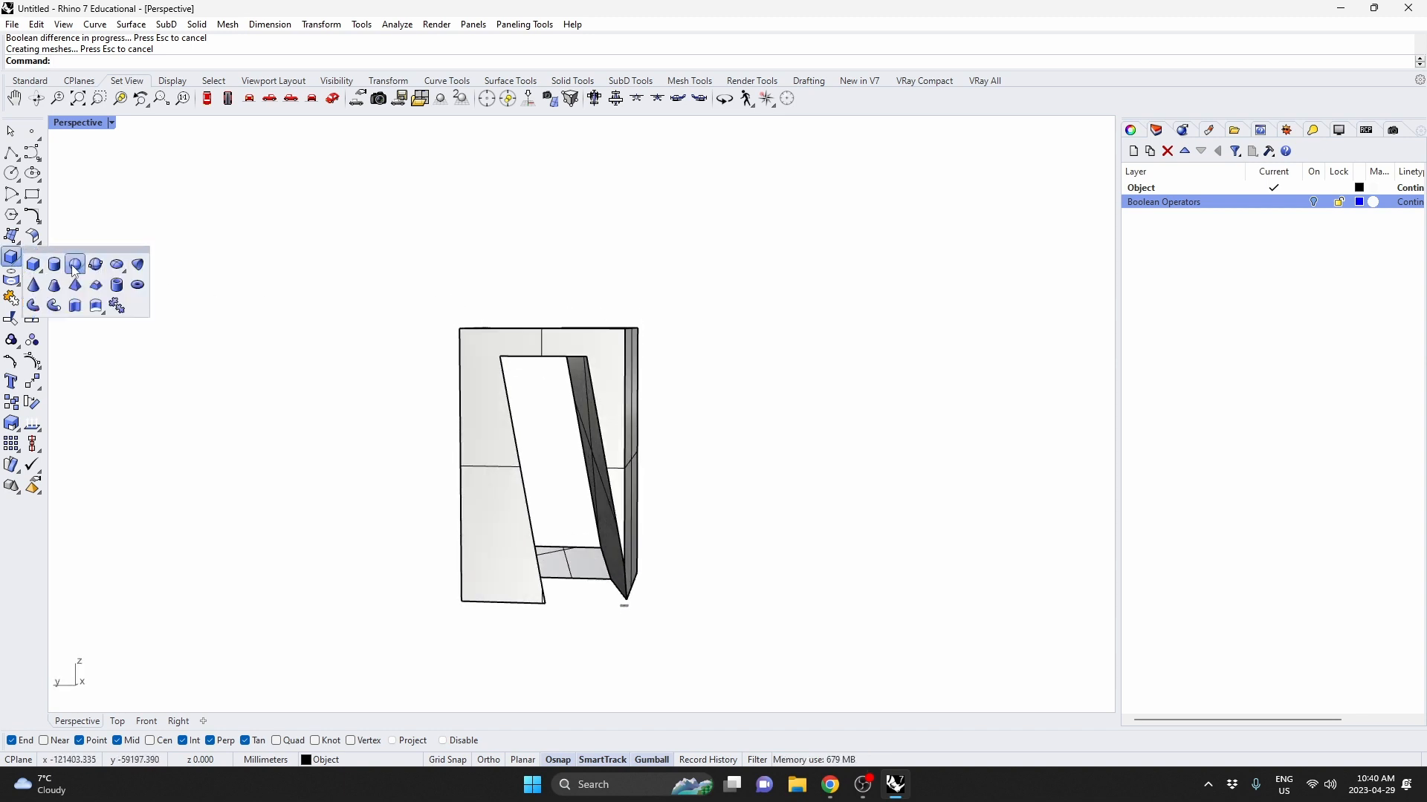
click(74, 265)
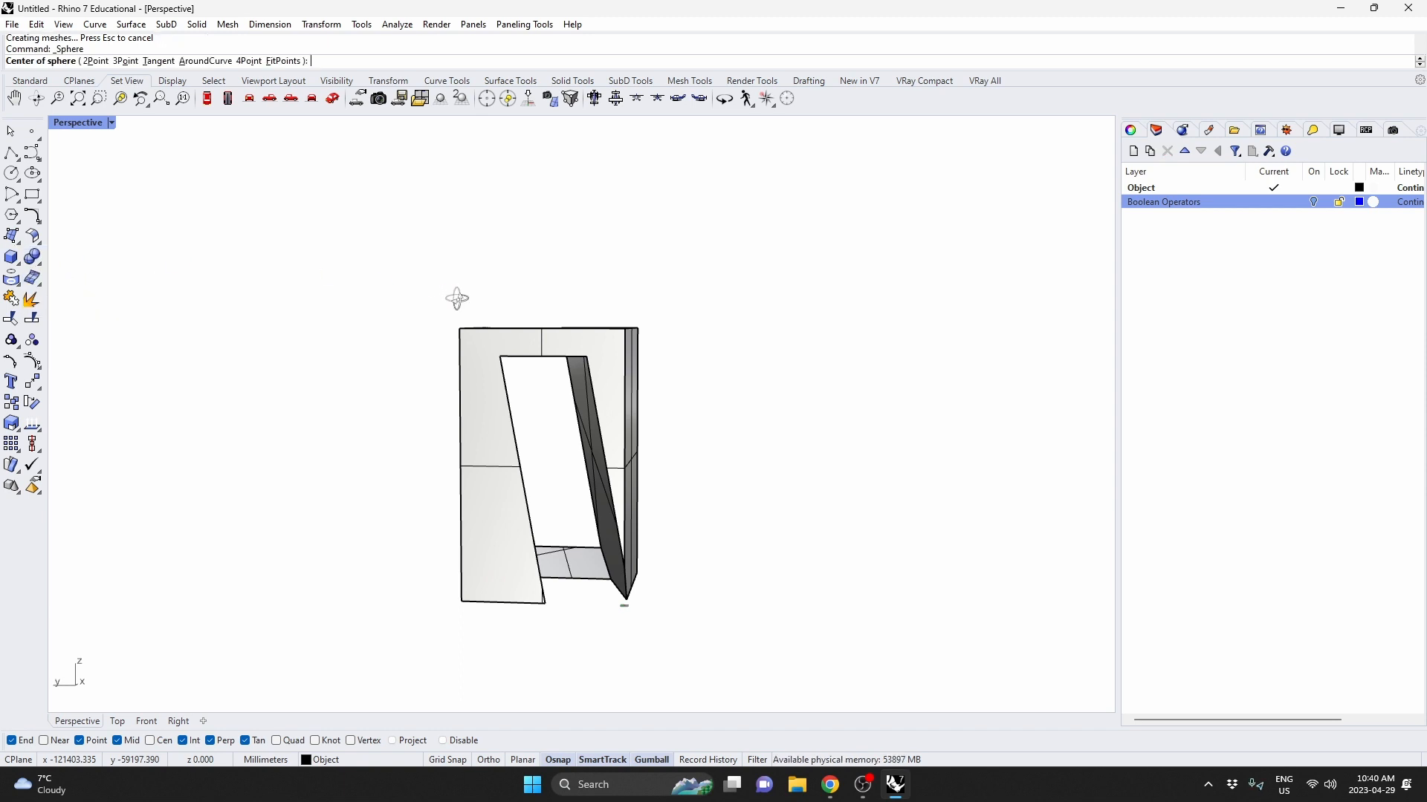
right_drag(456, 297, 430, 360)
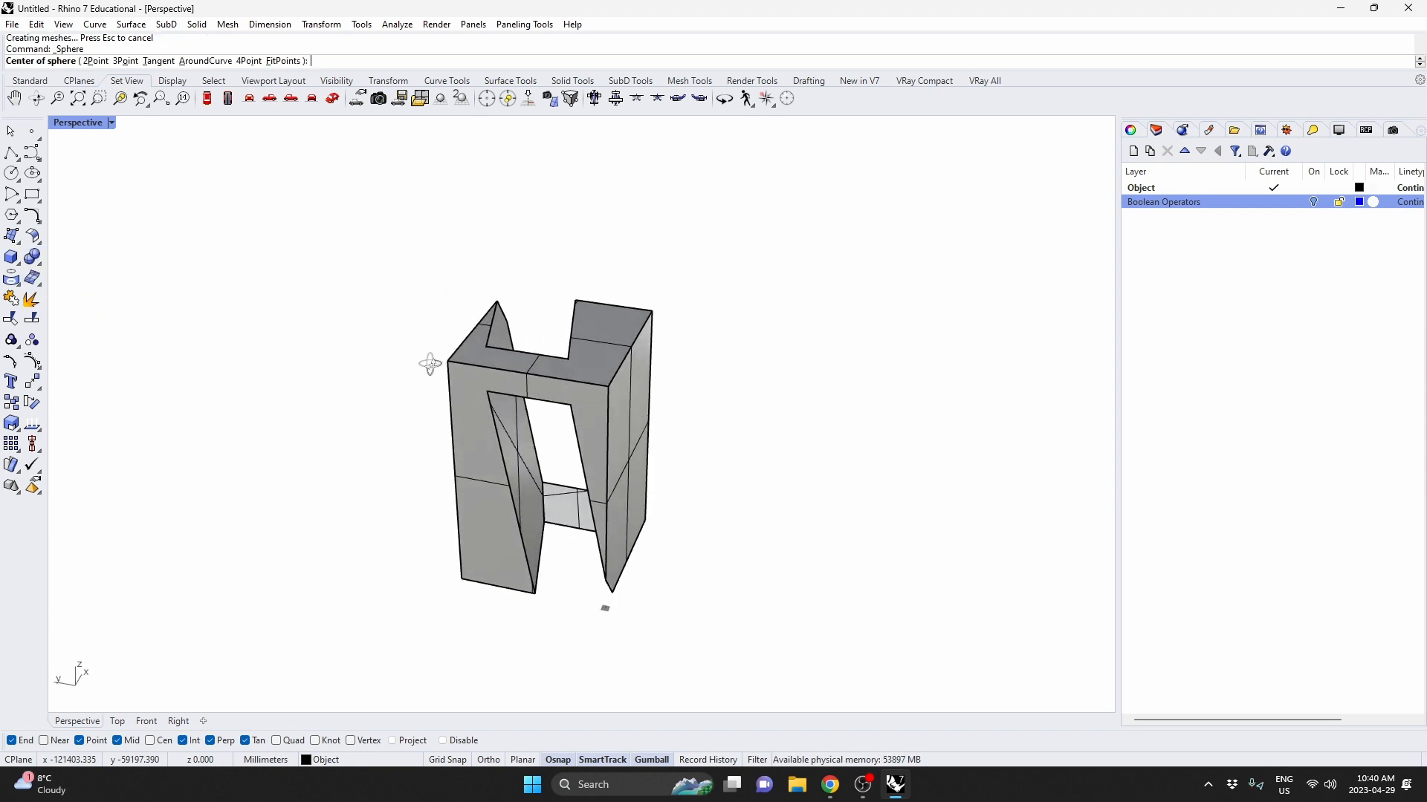
click(607, 388)
right_drag(605, 388, 496, 383)
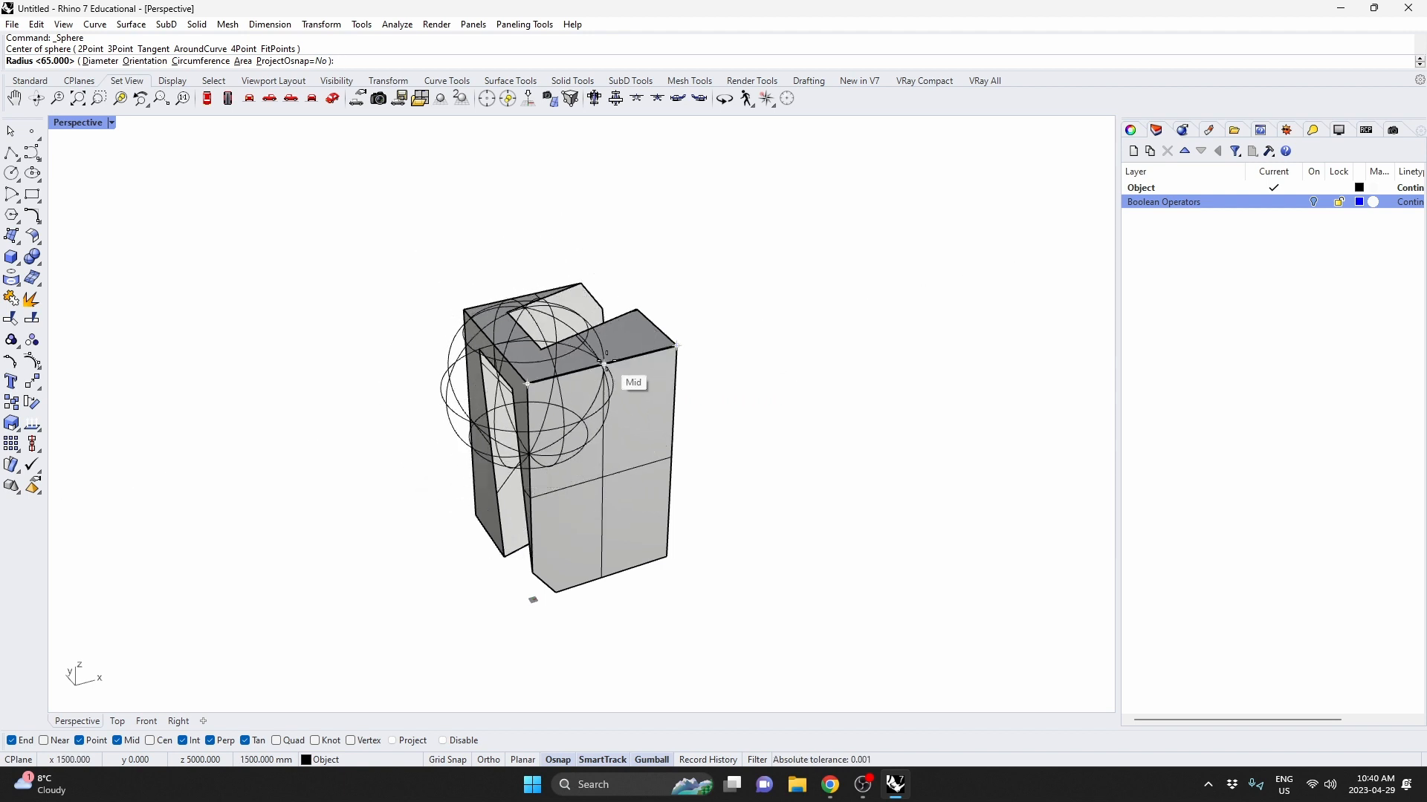
click(659, 380)
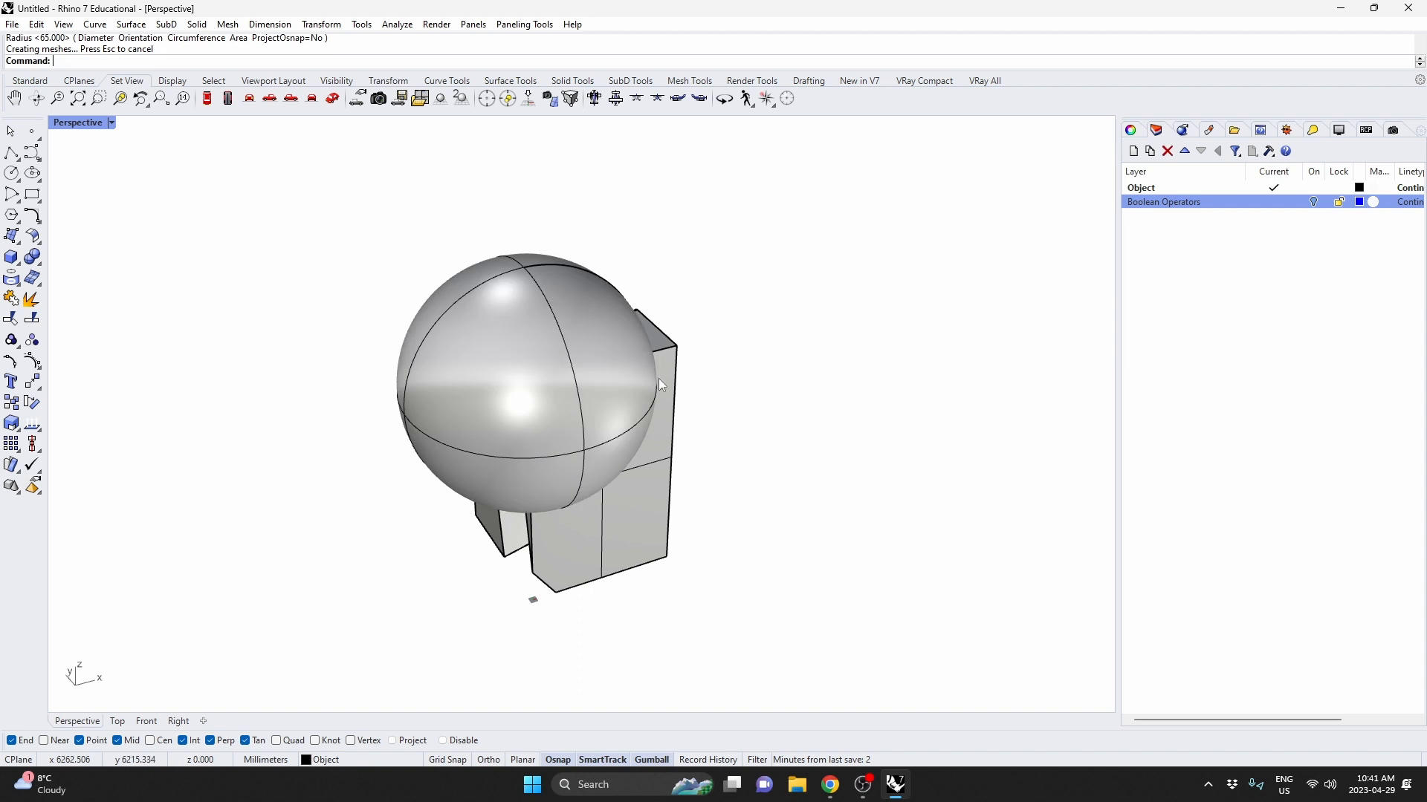
Join the sphere and the cut box into one solid with BooleanUnion
right_drag(660, 381, 825, 277)
click(680, 303)
shift+click(509, 422)
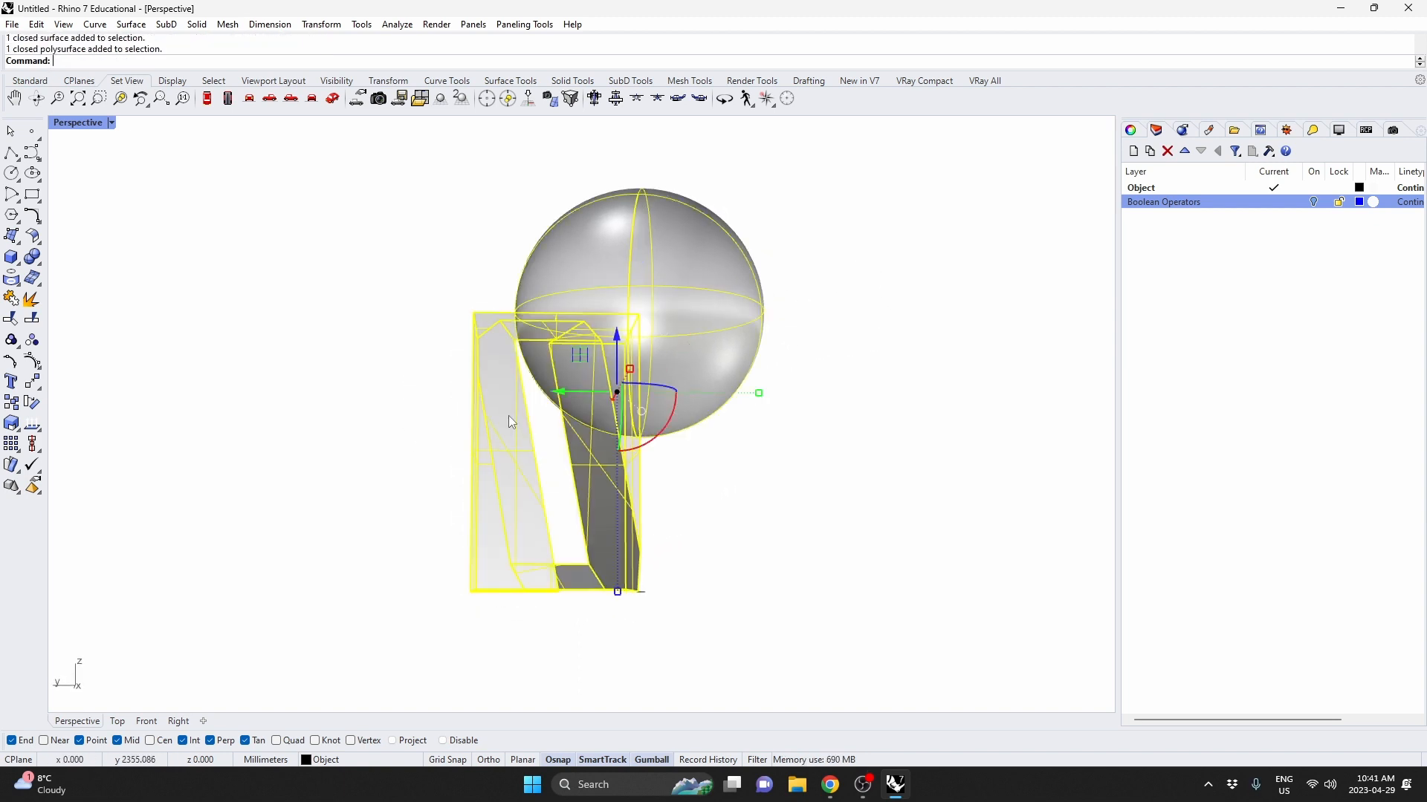
click(36, 261)
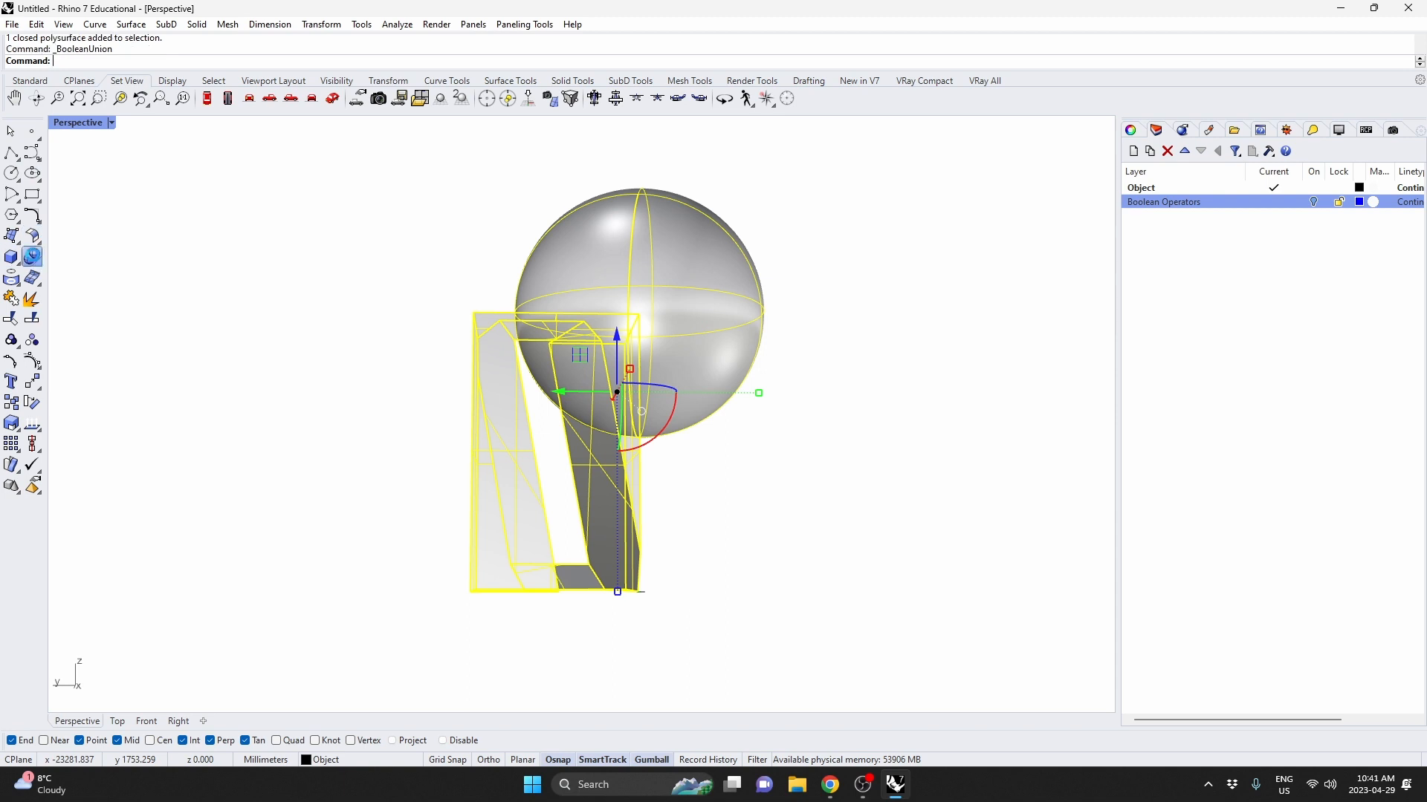
right_drag(517, 295, 662, 312)
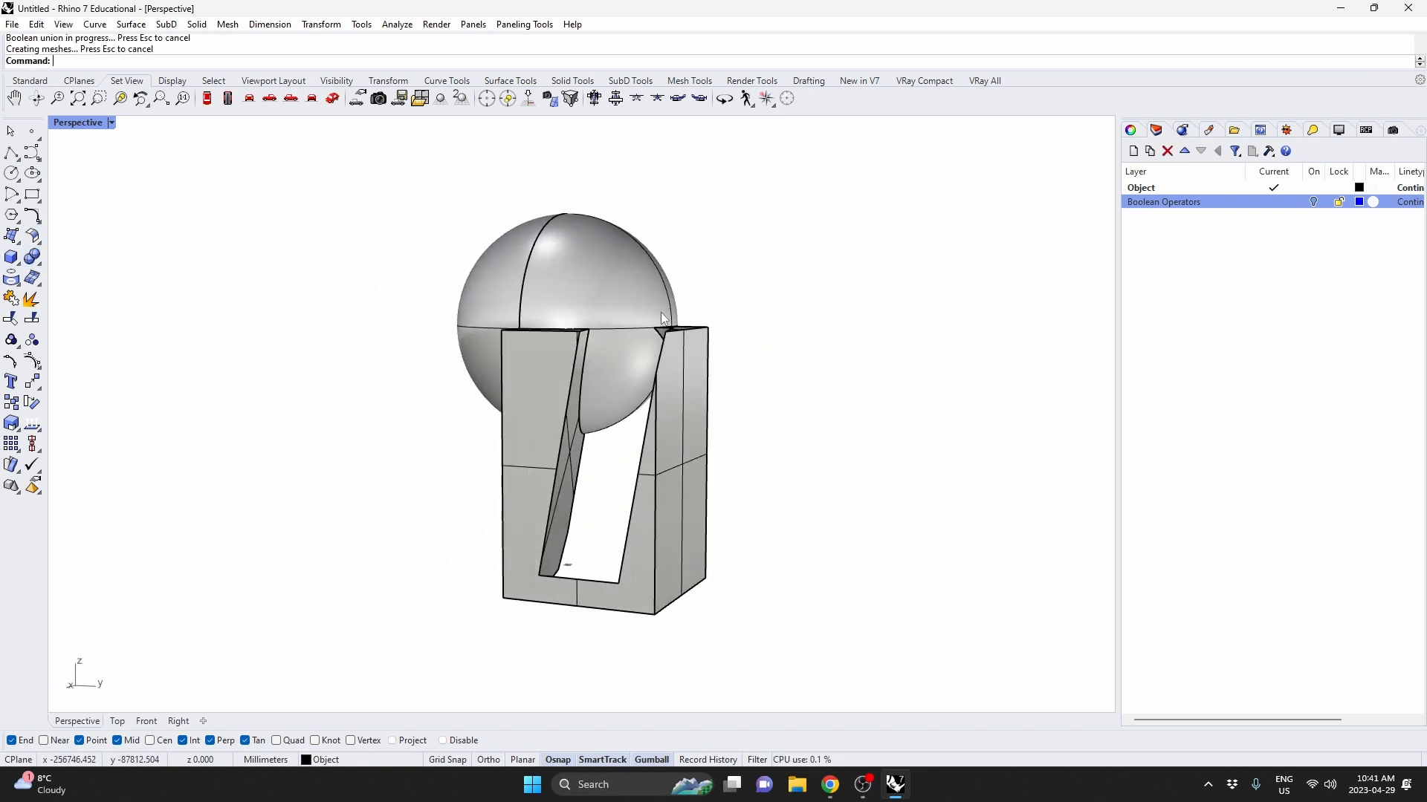
Merge all coplanar faces of the united box and sphere with MergeAllCoplanarFaces
click(648, 320)
text(Me)
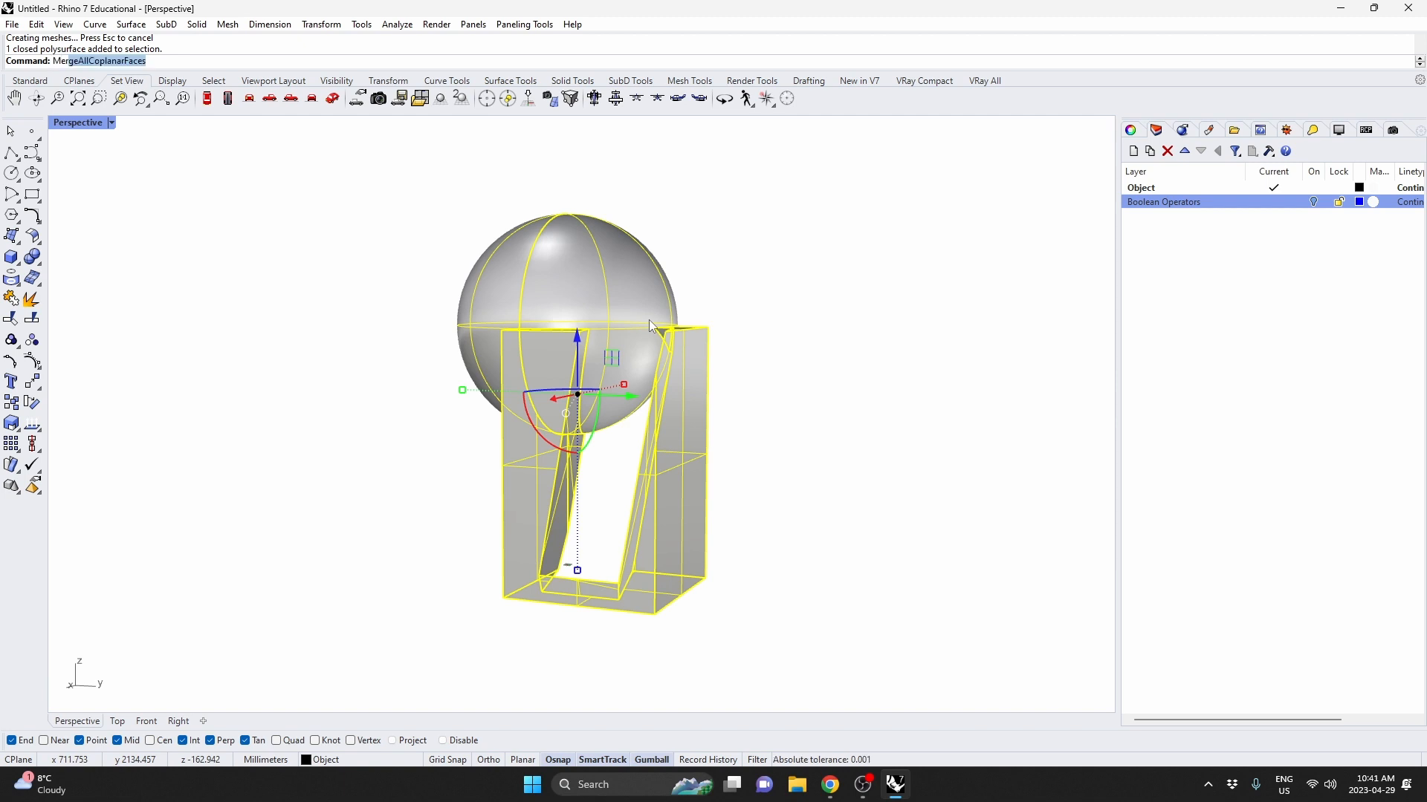
text(rge)
key(Return)
click(736, 323)
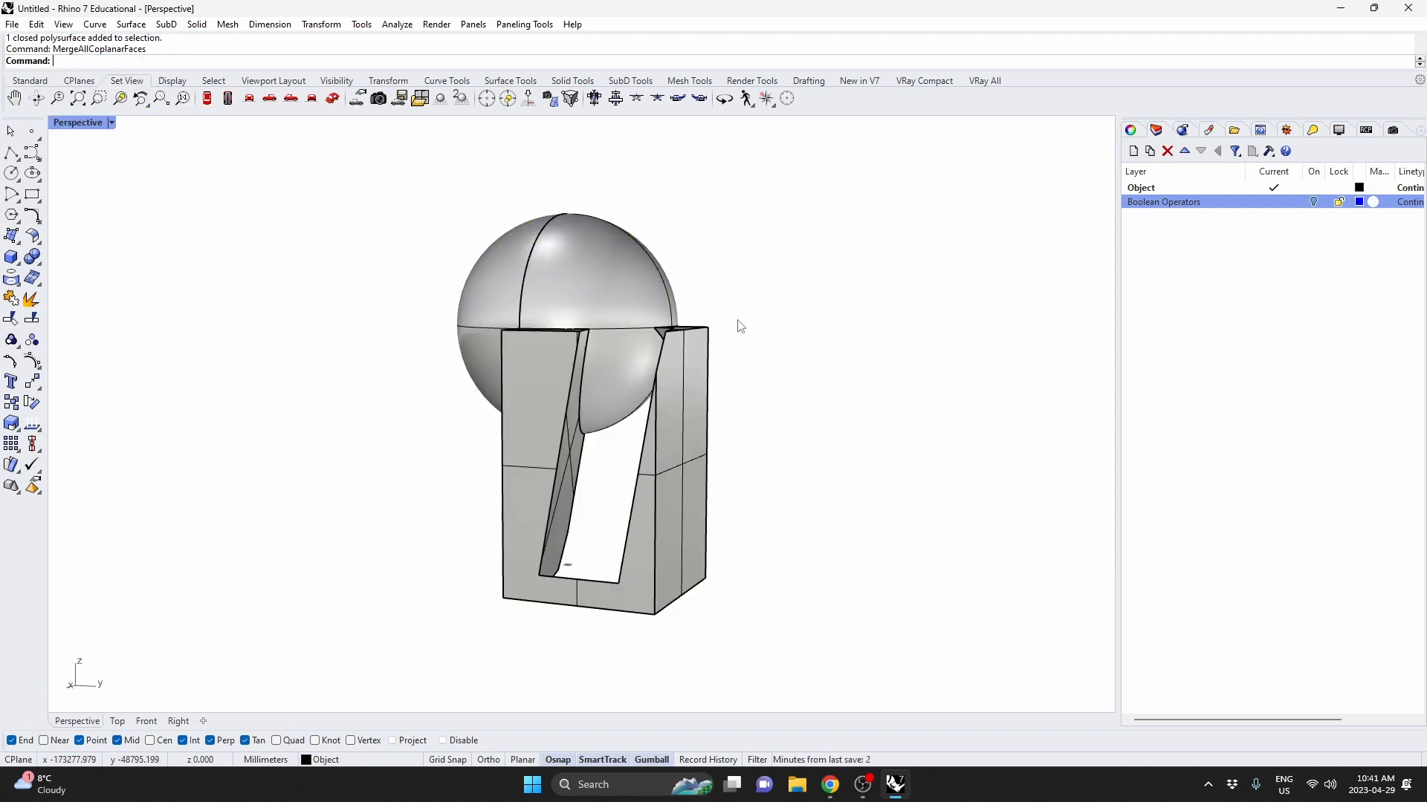
Start an Export with Origin of the united solid, using the box's lower outer corner as the insertion base point
right_drag(807, 344, 283, 301)
click(624, 327)
right_drag(748, 332, 551, 323)
key(Escape)
scroll(551, 327, up, 3)
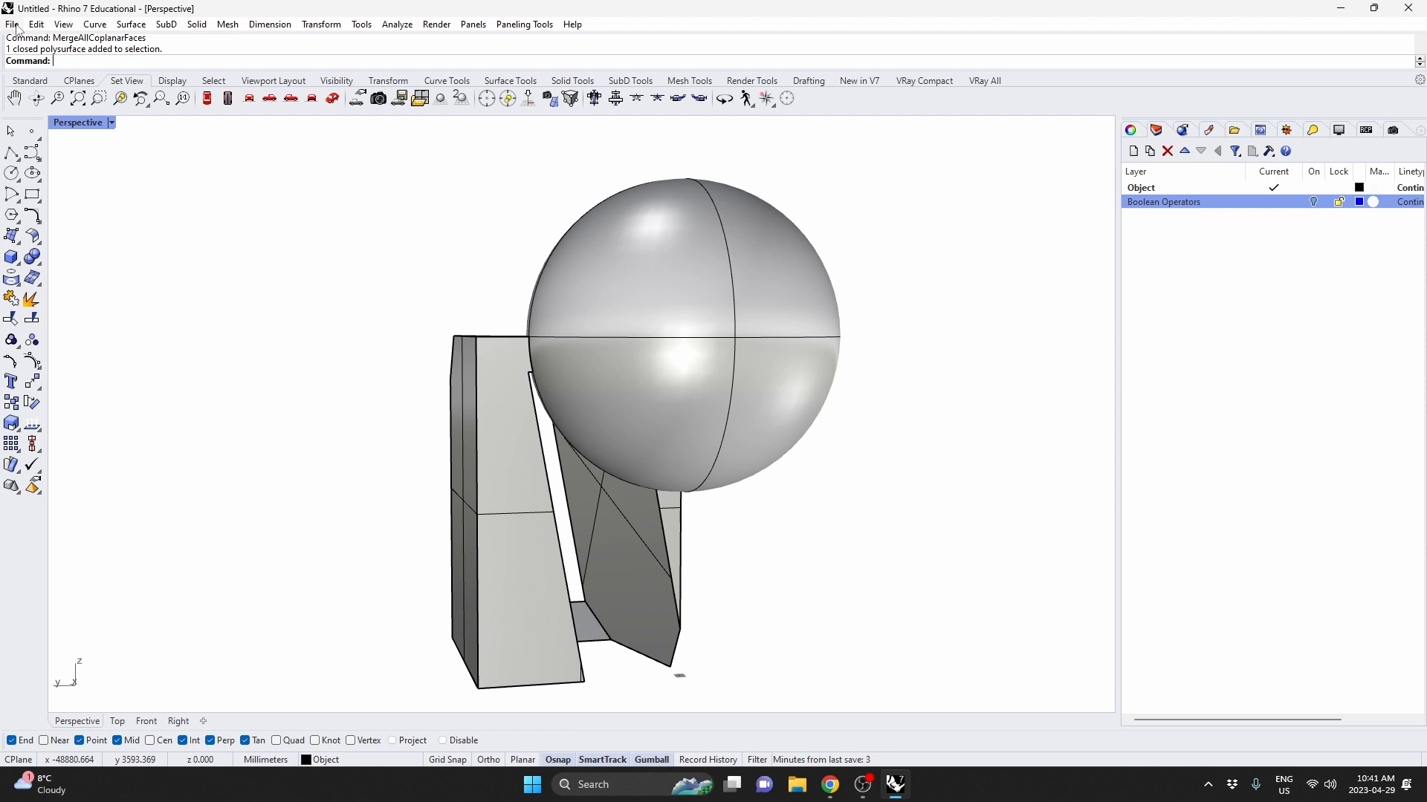
click(737, 318)
click(12, 24)
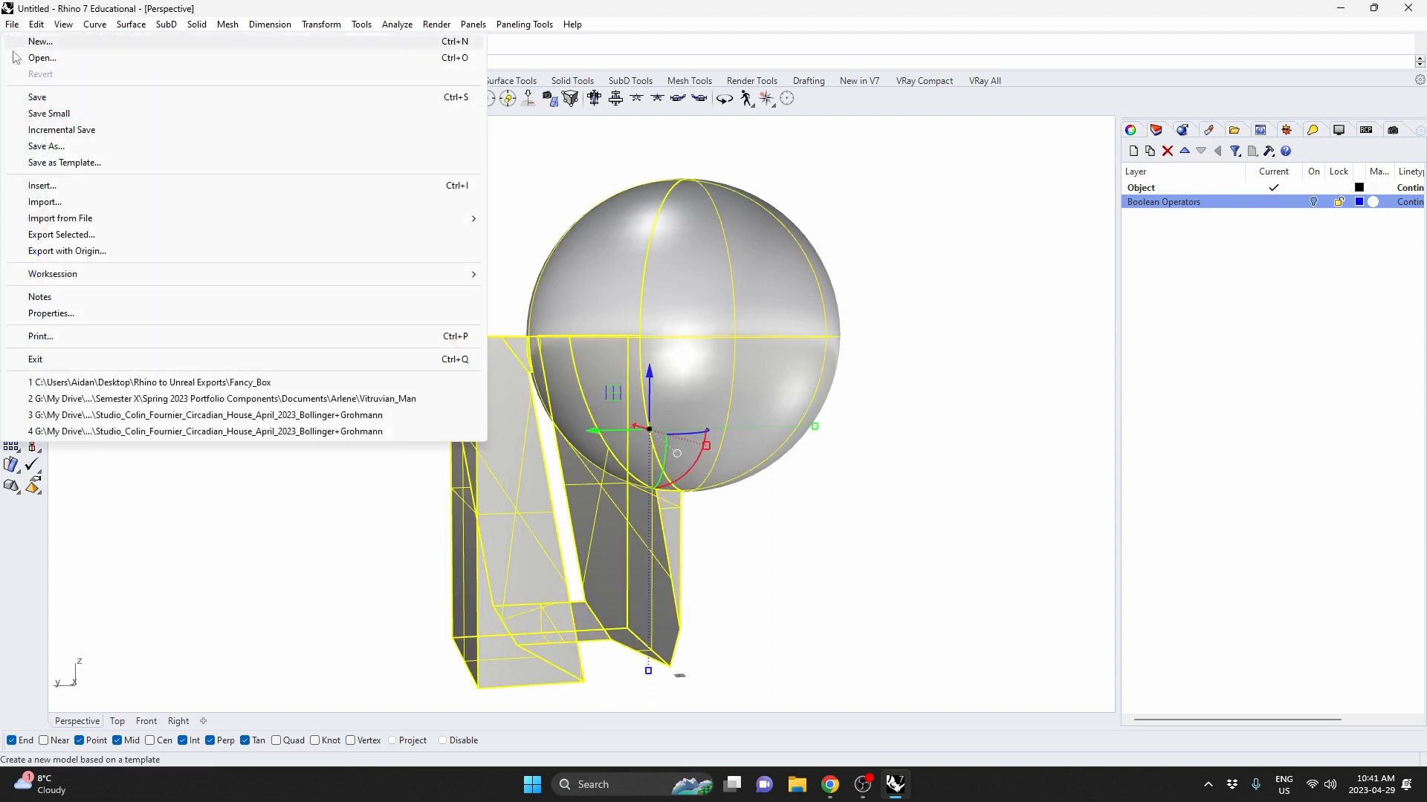
click(110, 252)
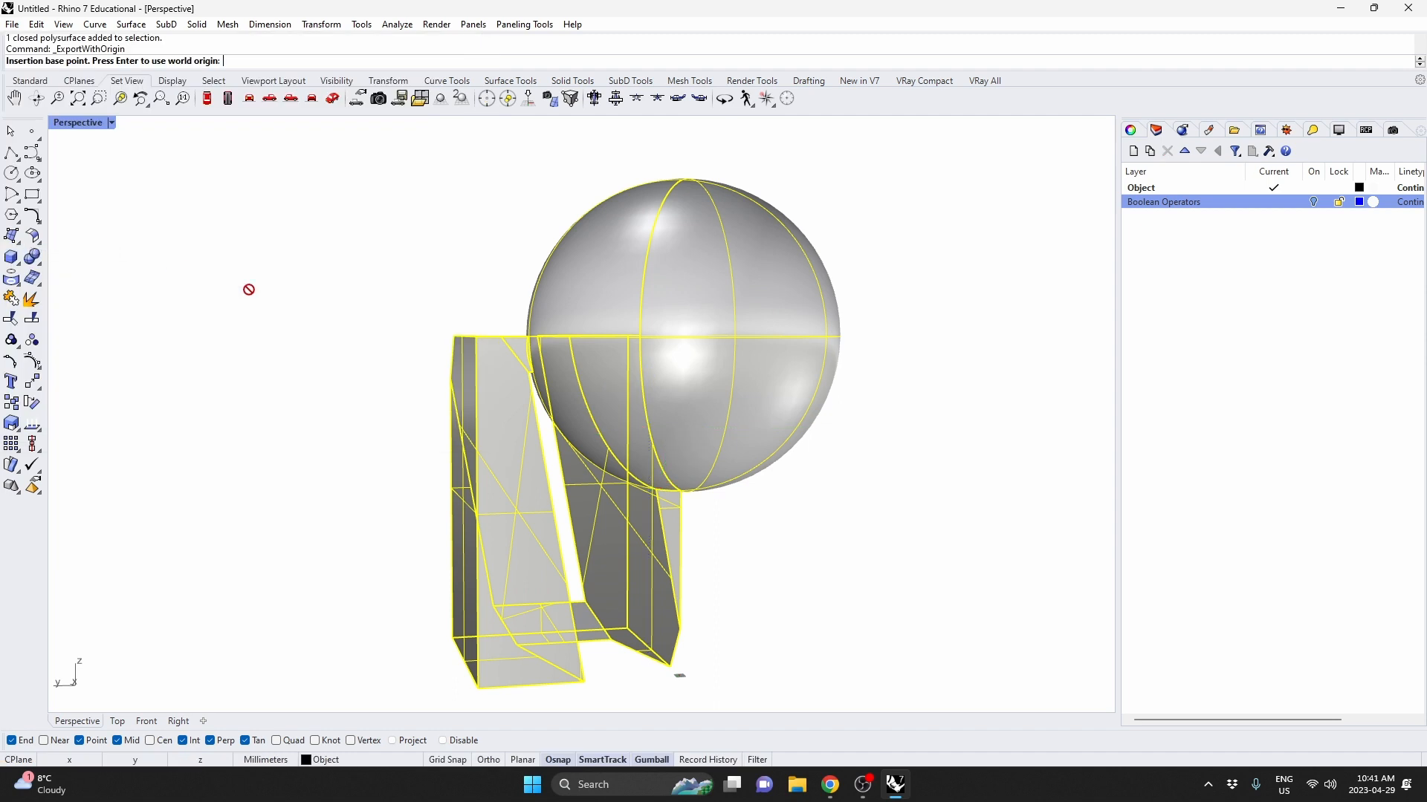
right_drag(803, 479, 773, 580)
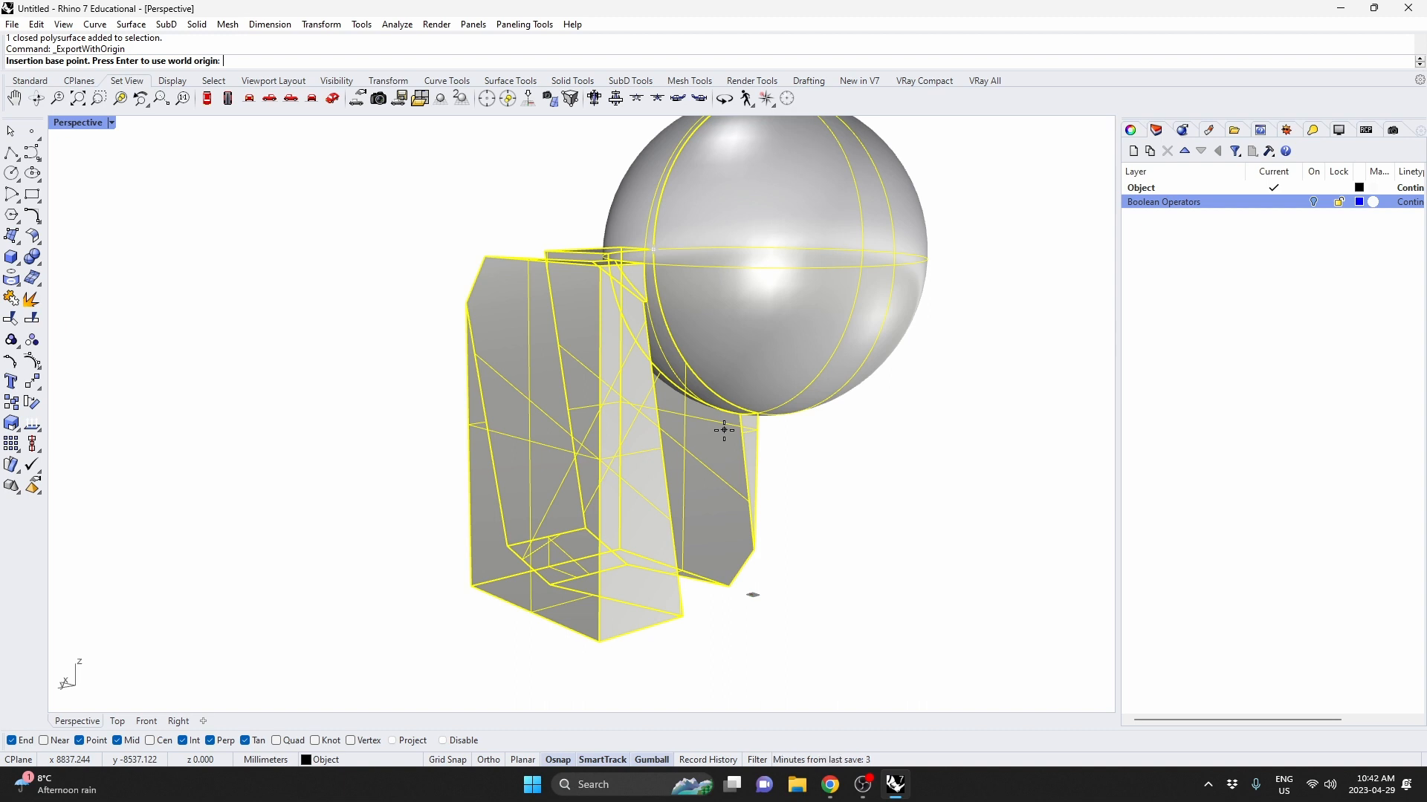
right_drag(475, 575, 433, 349)
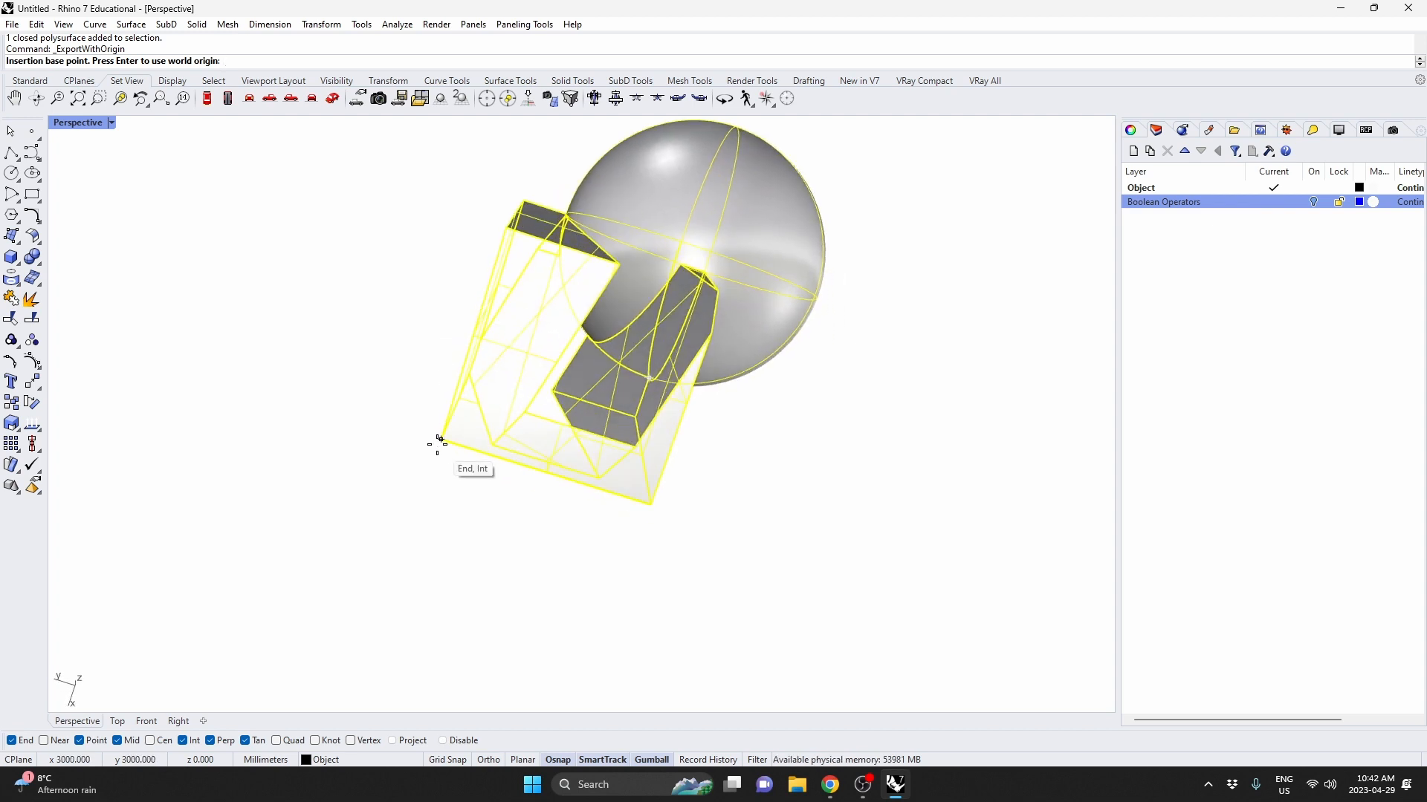
key(Return)
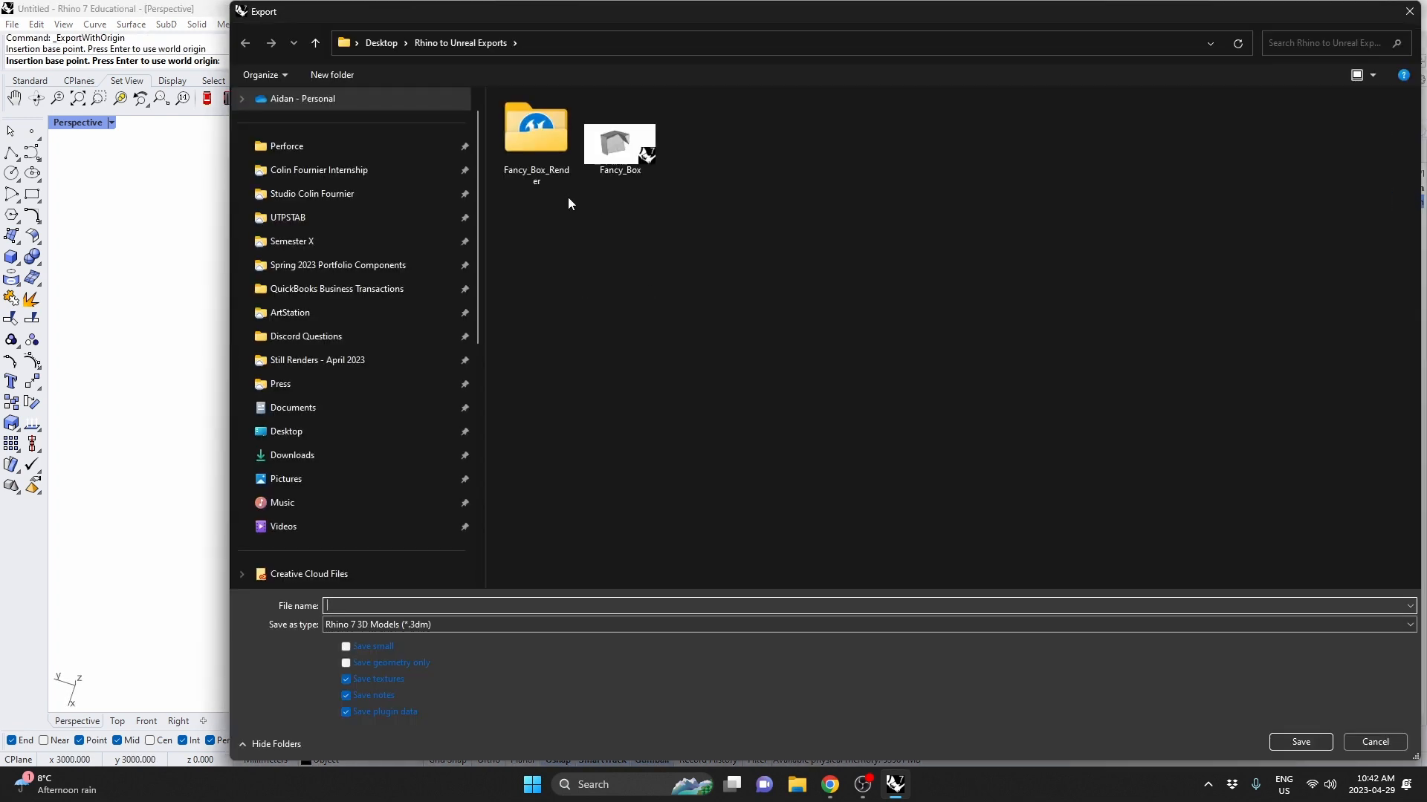
Create a new folder named Tutorial on the Desktop for the exported files
click(381, 42)
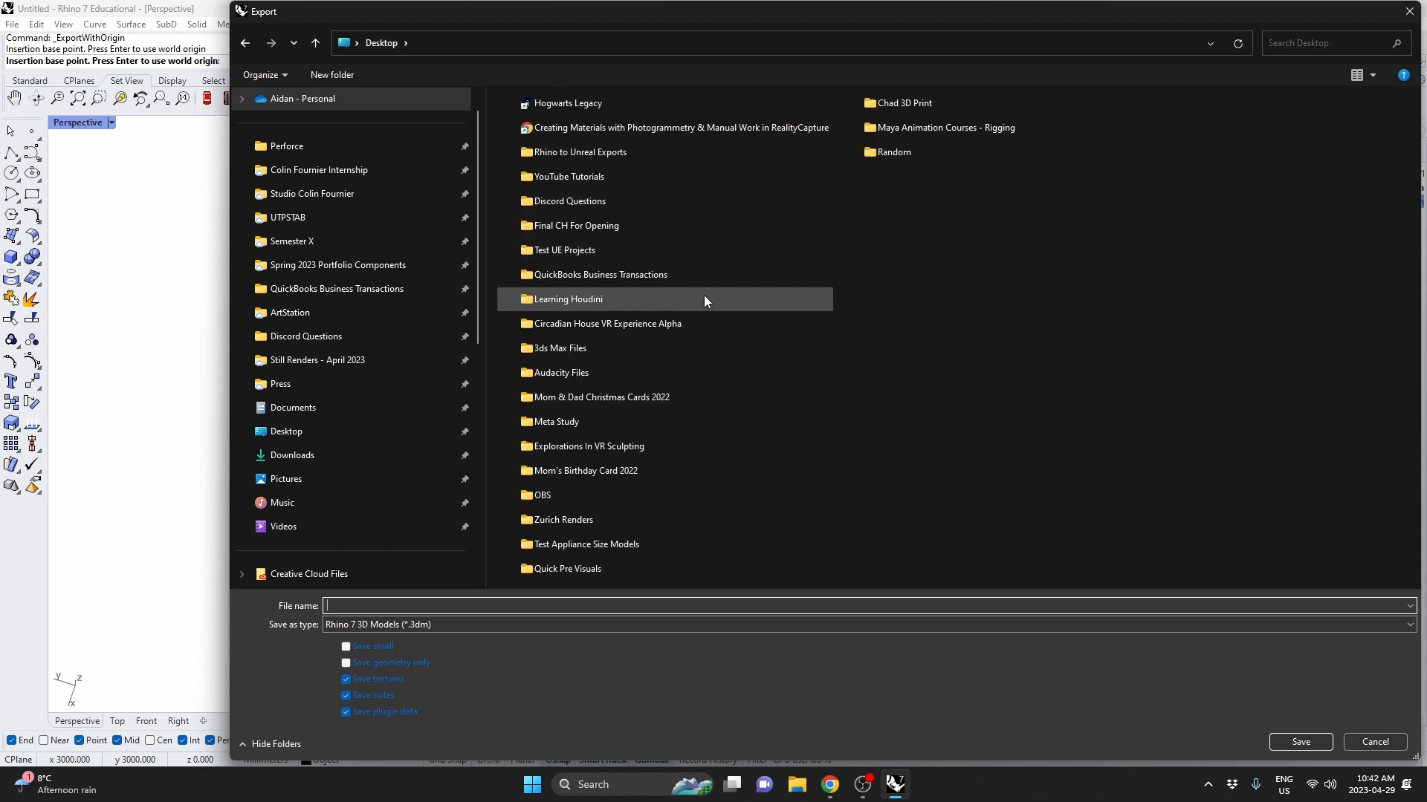
right_click(925, 238)
mouse_move(1076, 422)
click(1127, 428)
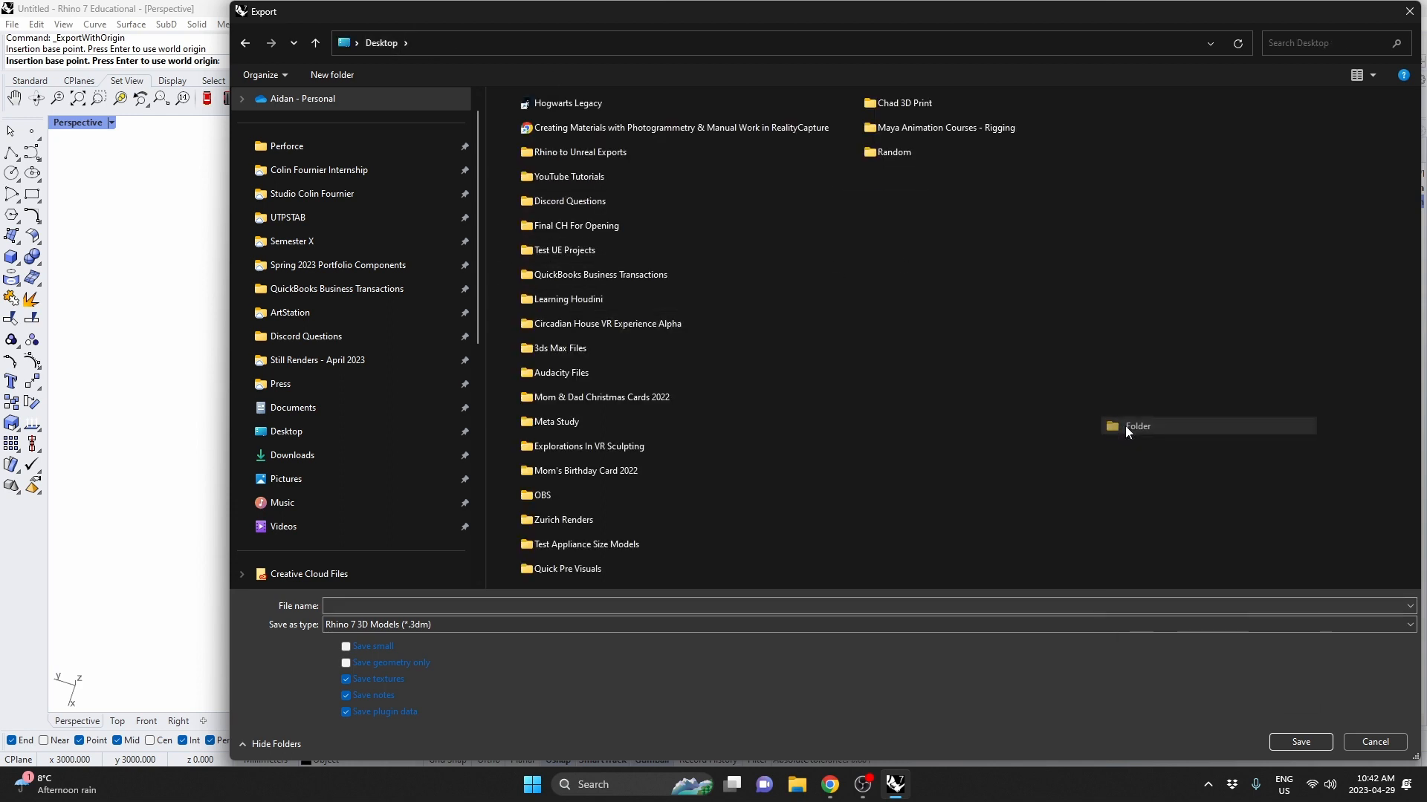
text(Tutorial)
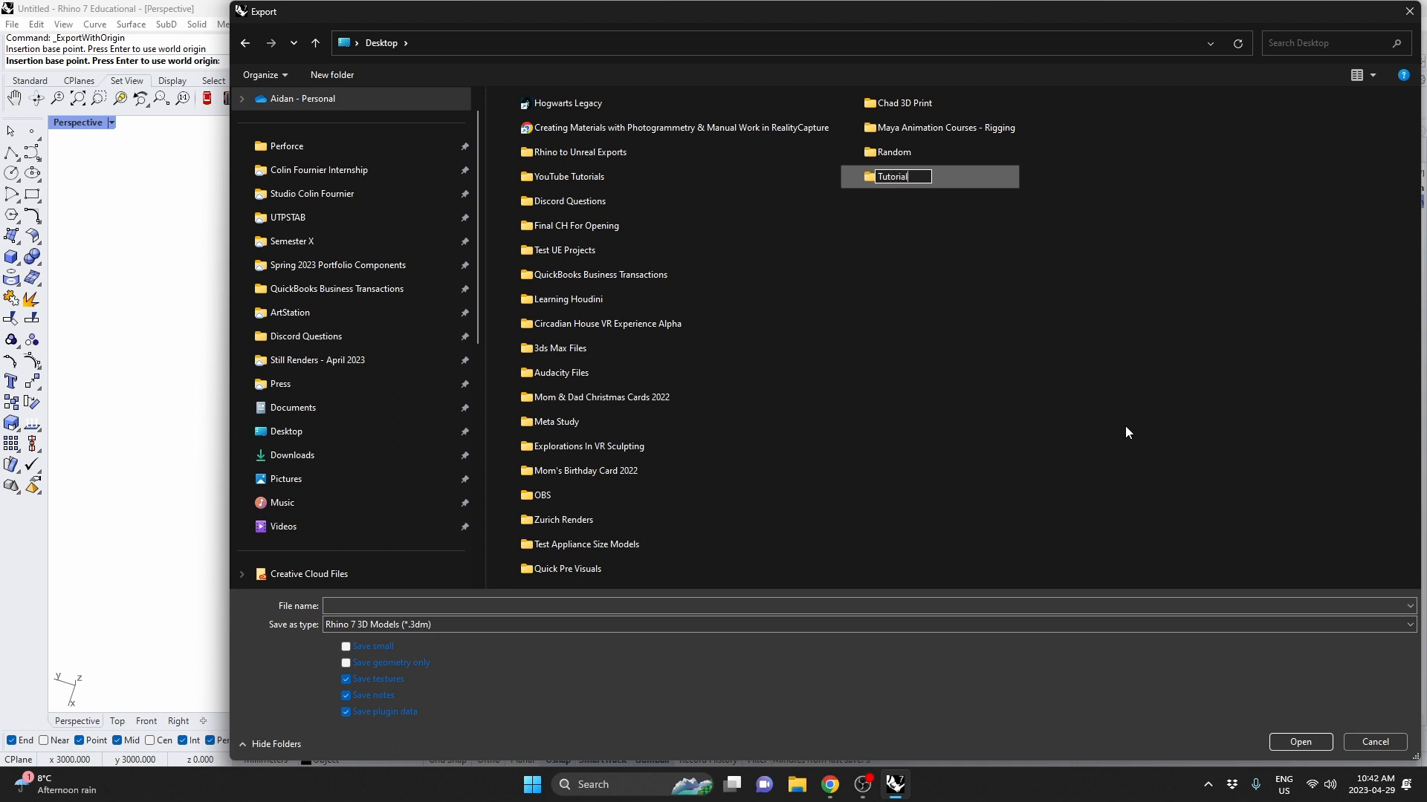
key(Return)
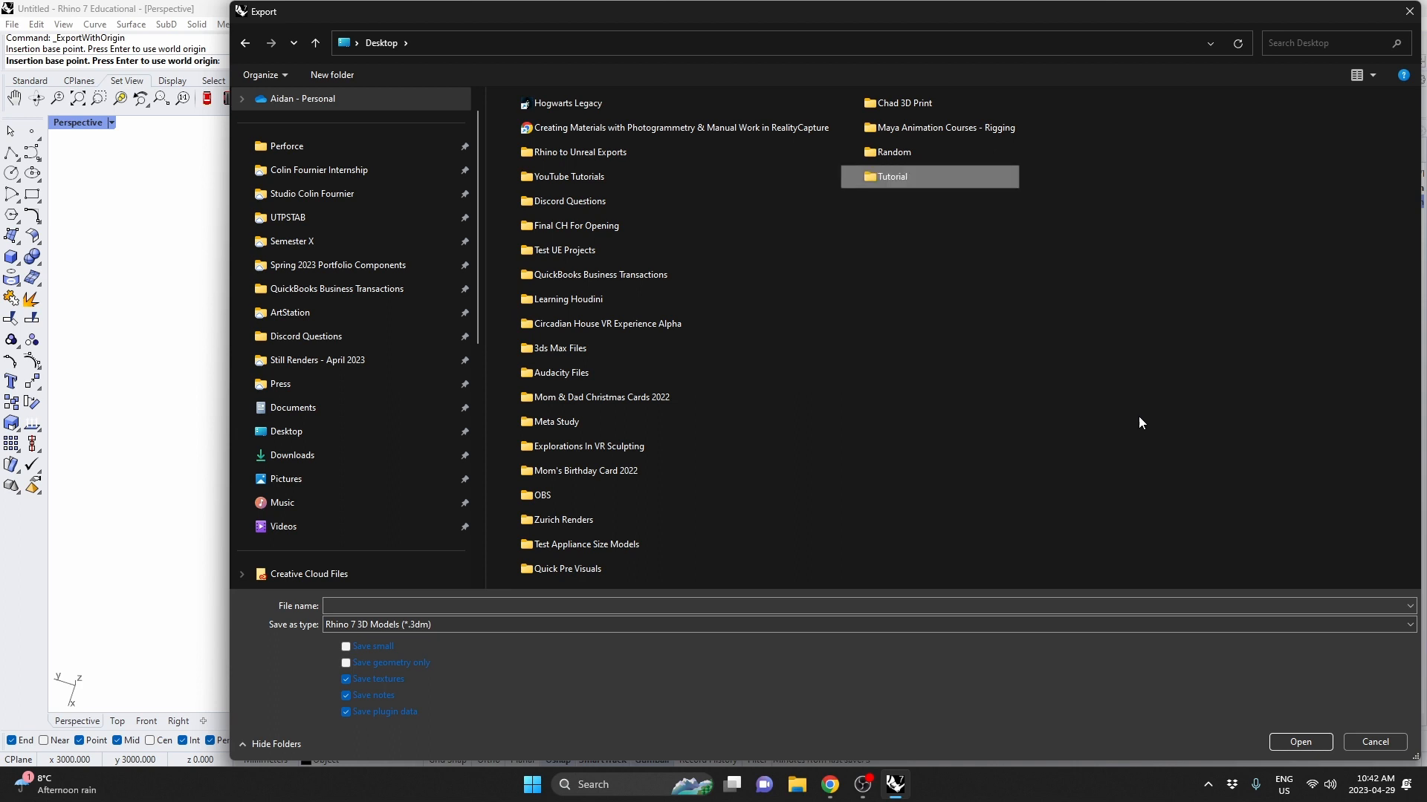
Save the export in the Tutorial folder as Bulging_Box in Rhino 7 3D Models (*.3dm) format, leaving out textures and notes
double_click(908, 186)
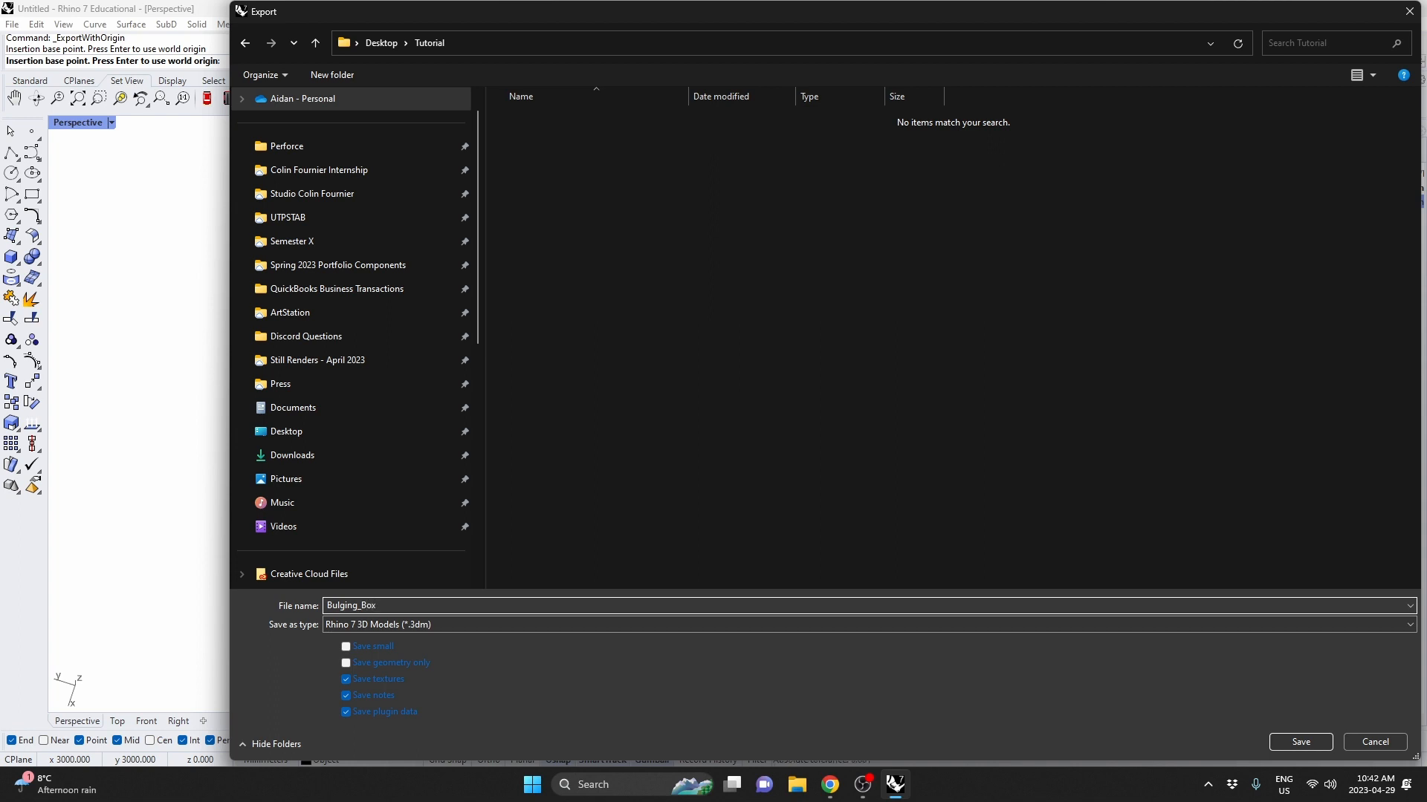
click(345, 695)
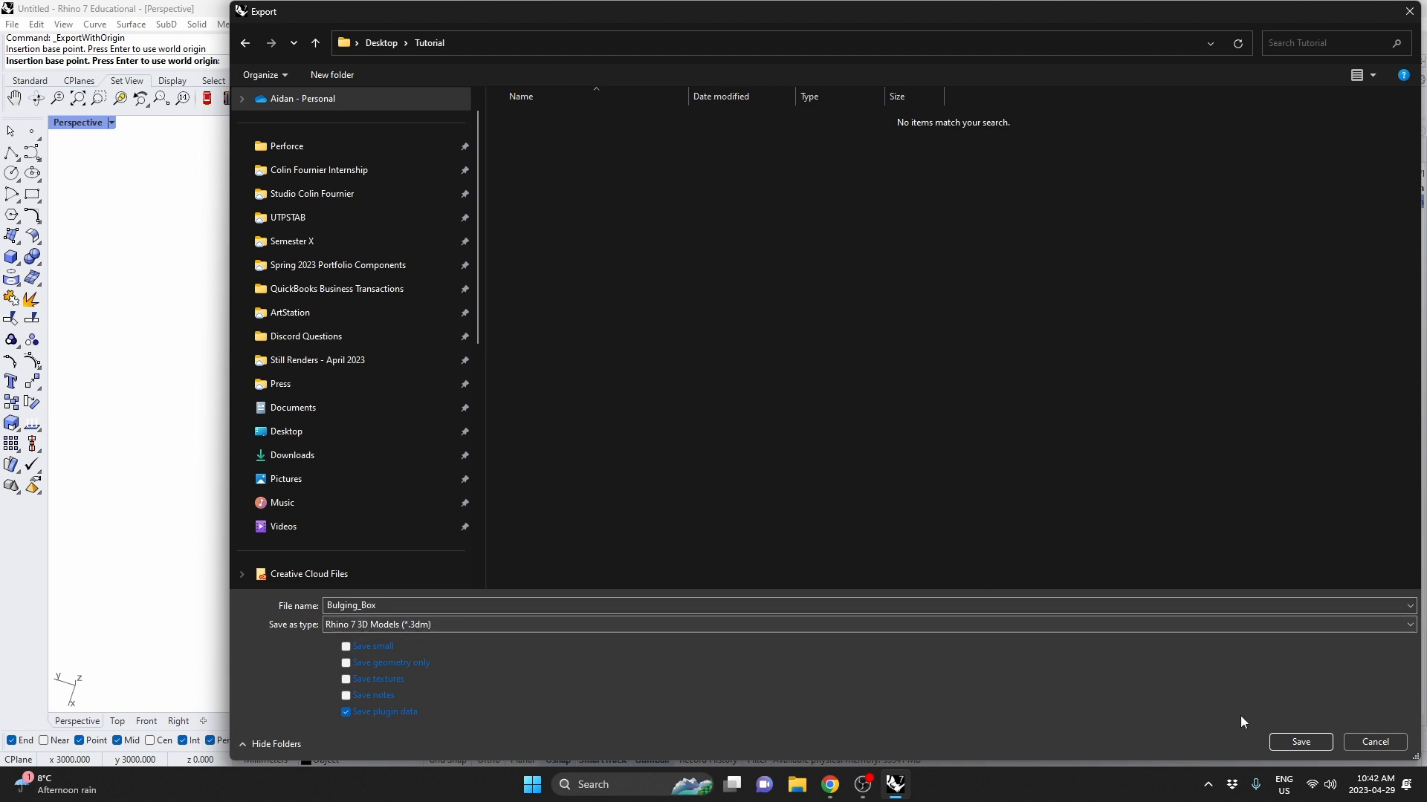
click(1300, 742)
Start a second Export with Origin of the united solid from the same lower corner of the box
click(12, 23)
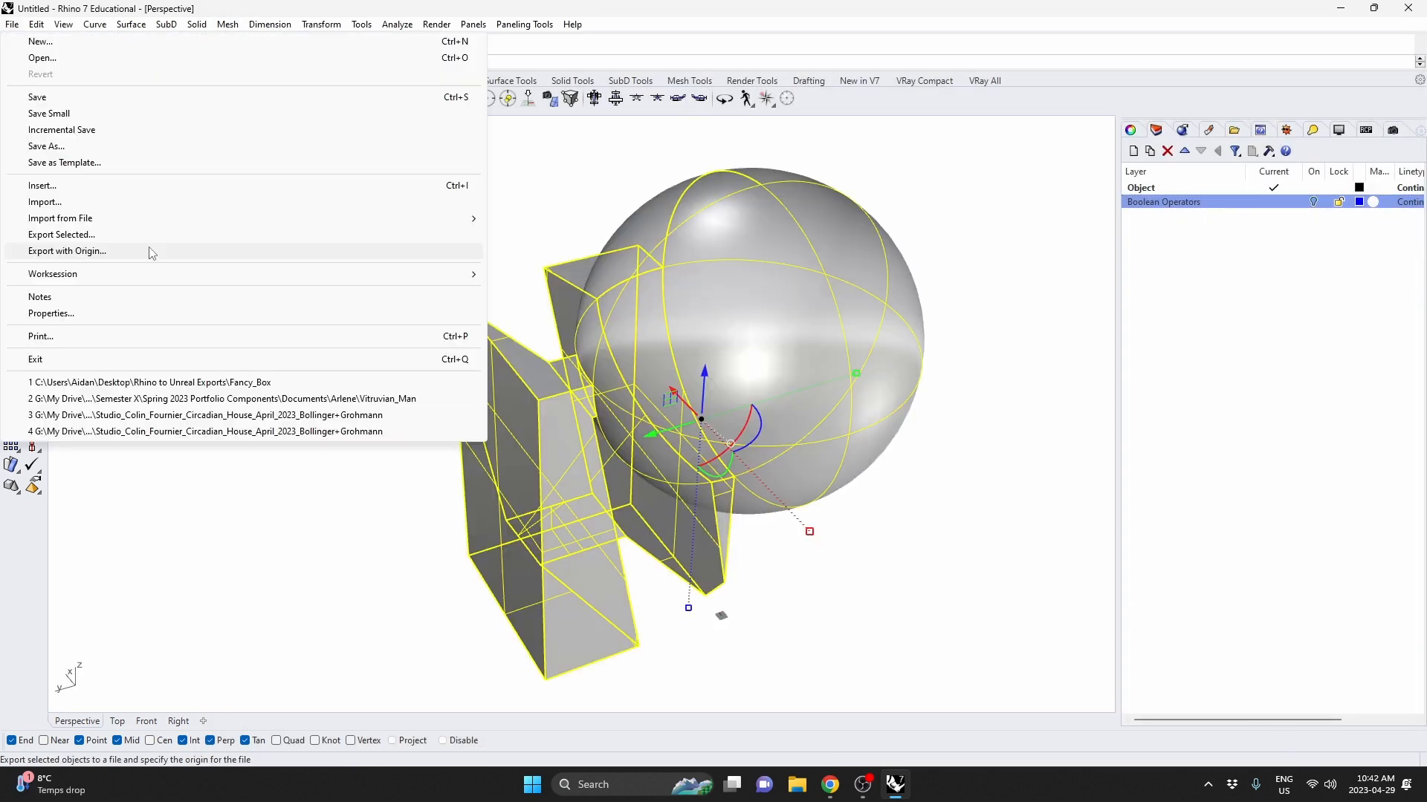
click(151, 251)
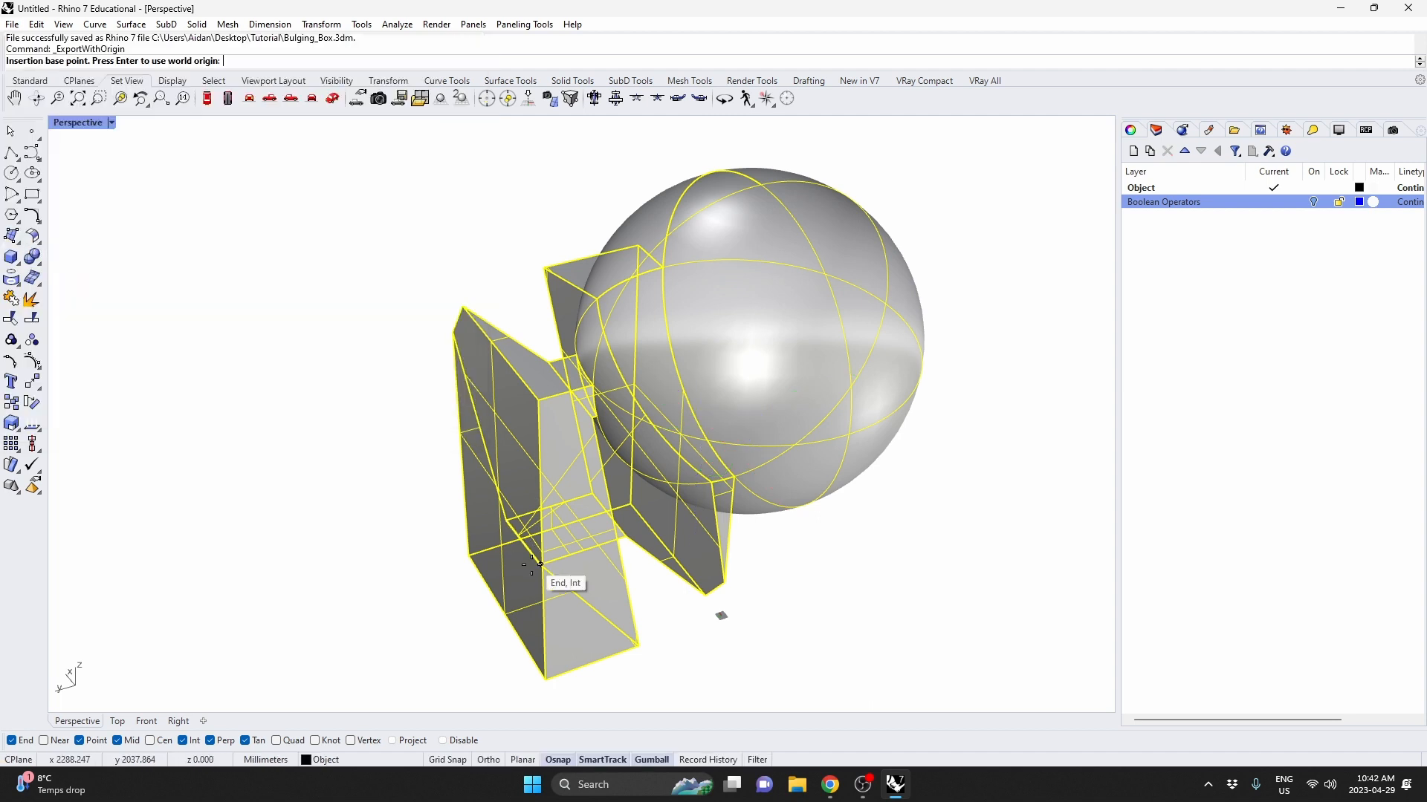
right_drag(541, 571, 542, 475)
click(464, 581)
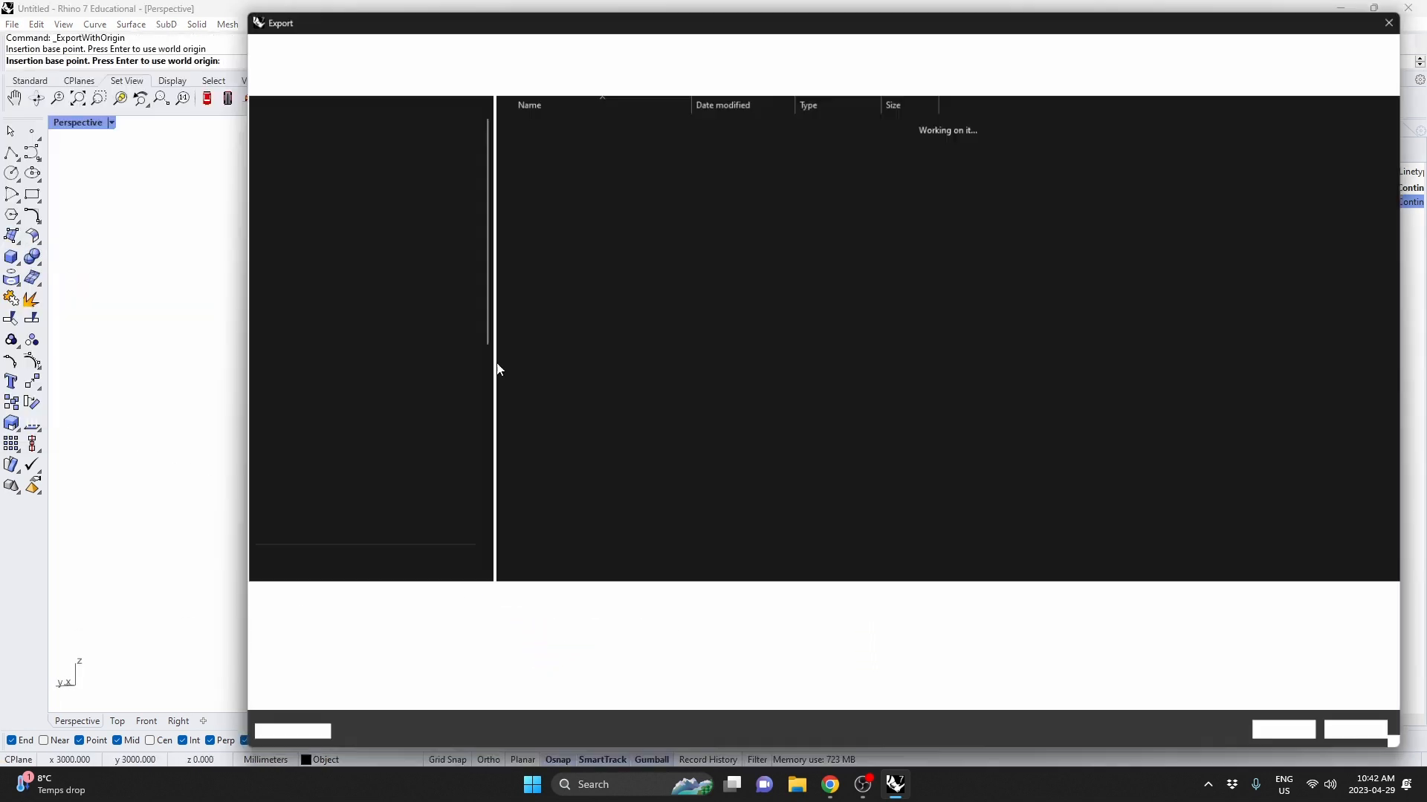
Save the second export as Bulging_Box in MotionBuilder (*.fbx) format with notes excluded
click(557, 624)
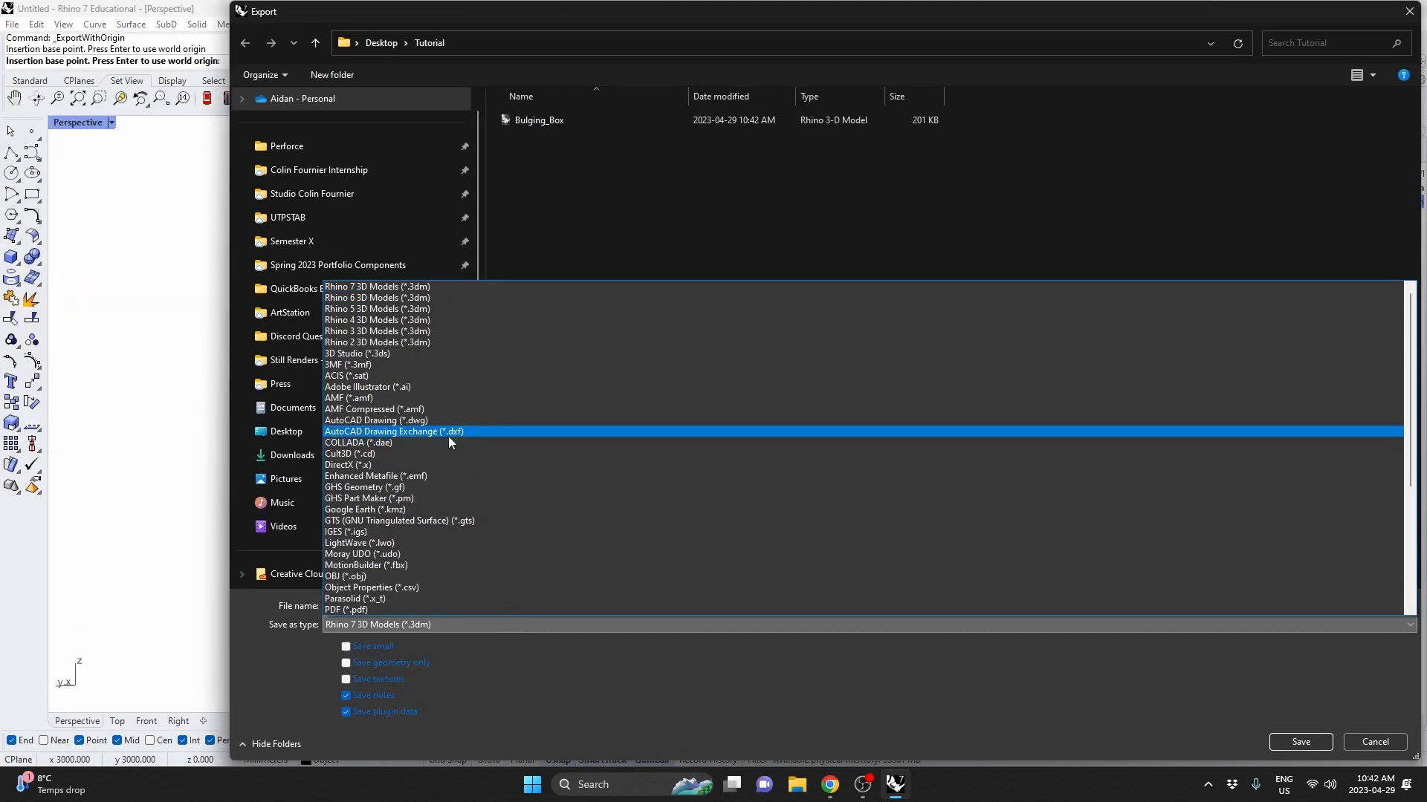
scroll(417, 457, down, 2)
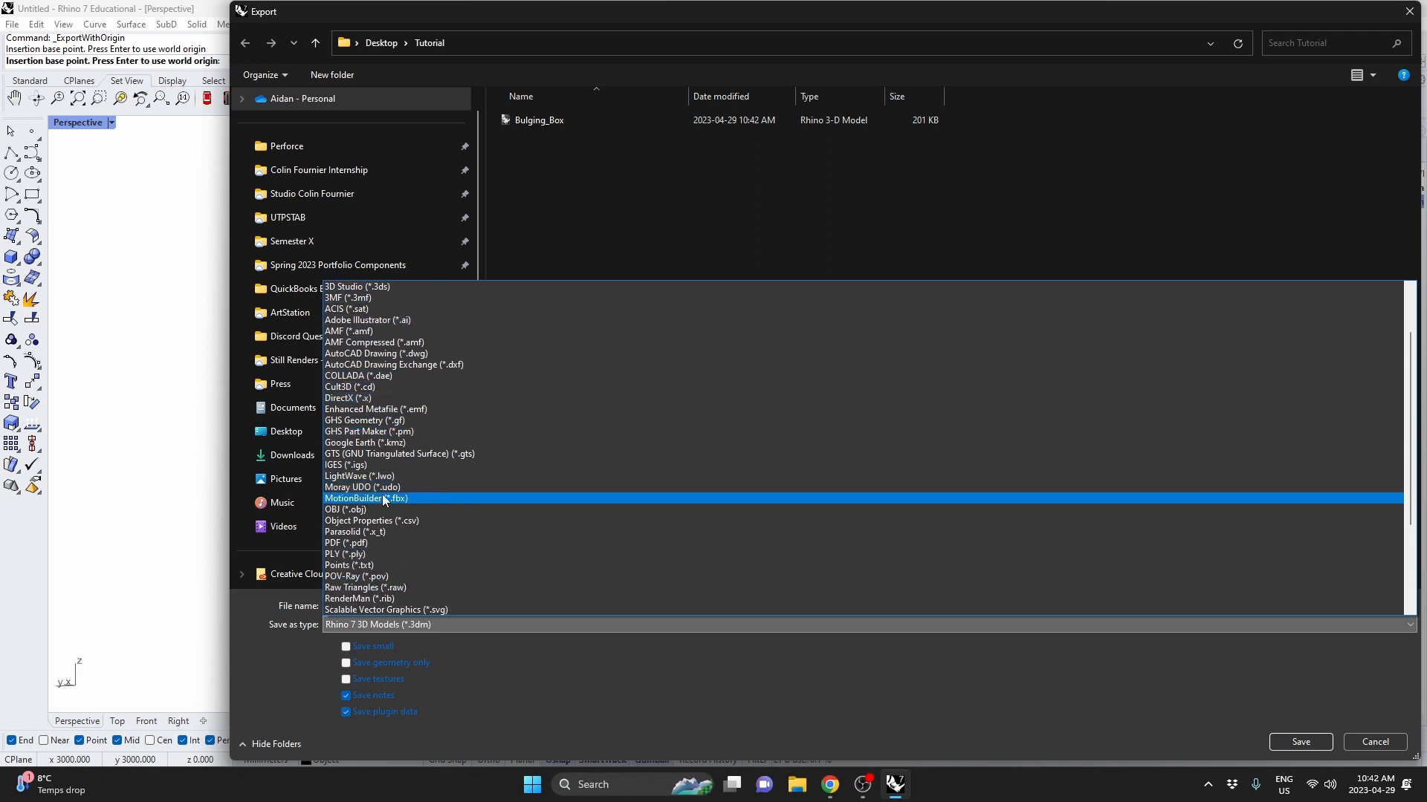
scroll(371, 502, down, 1)
click(367, 500)
click(376, 695)
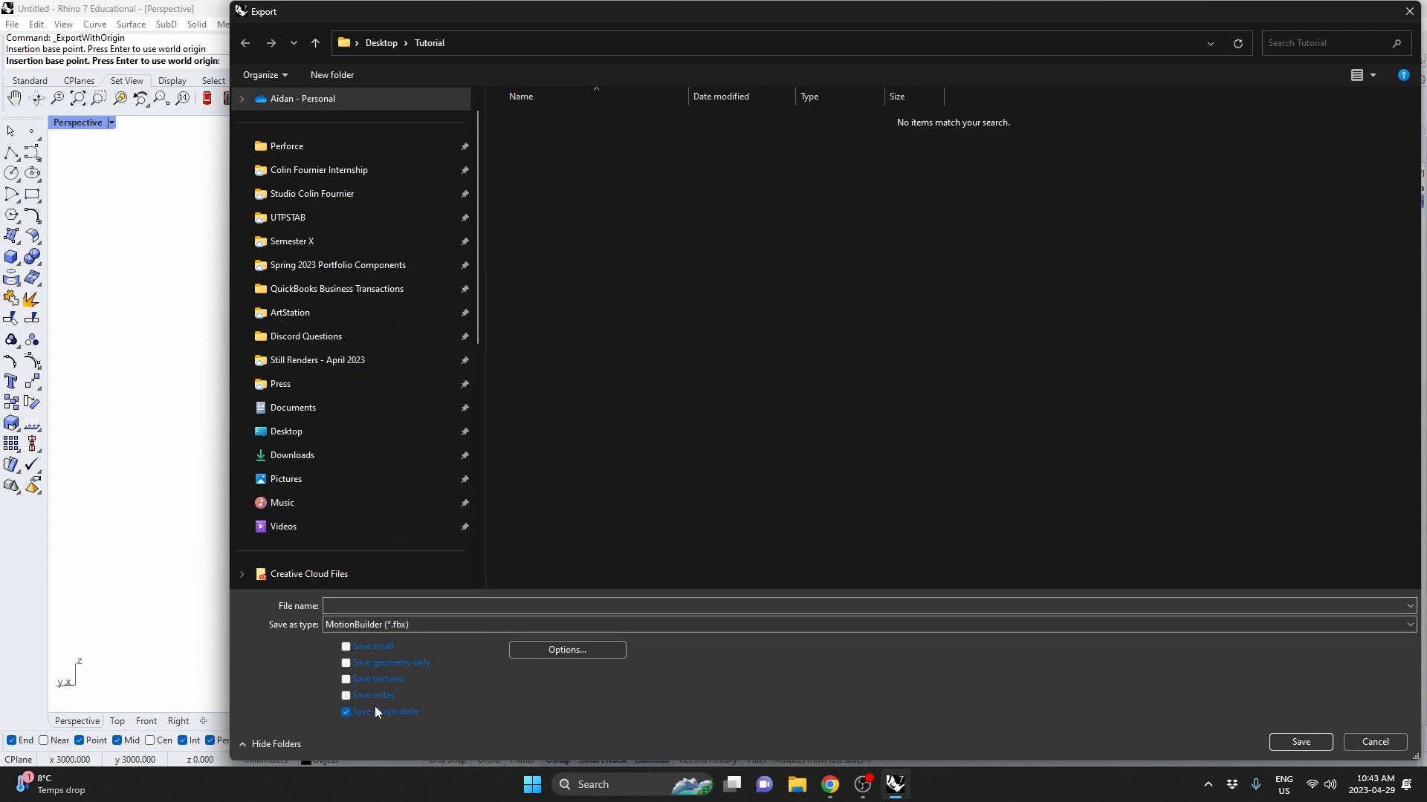
click(451, 601)
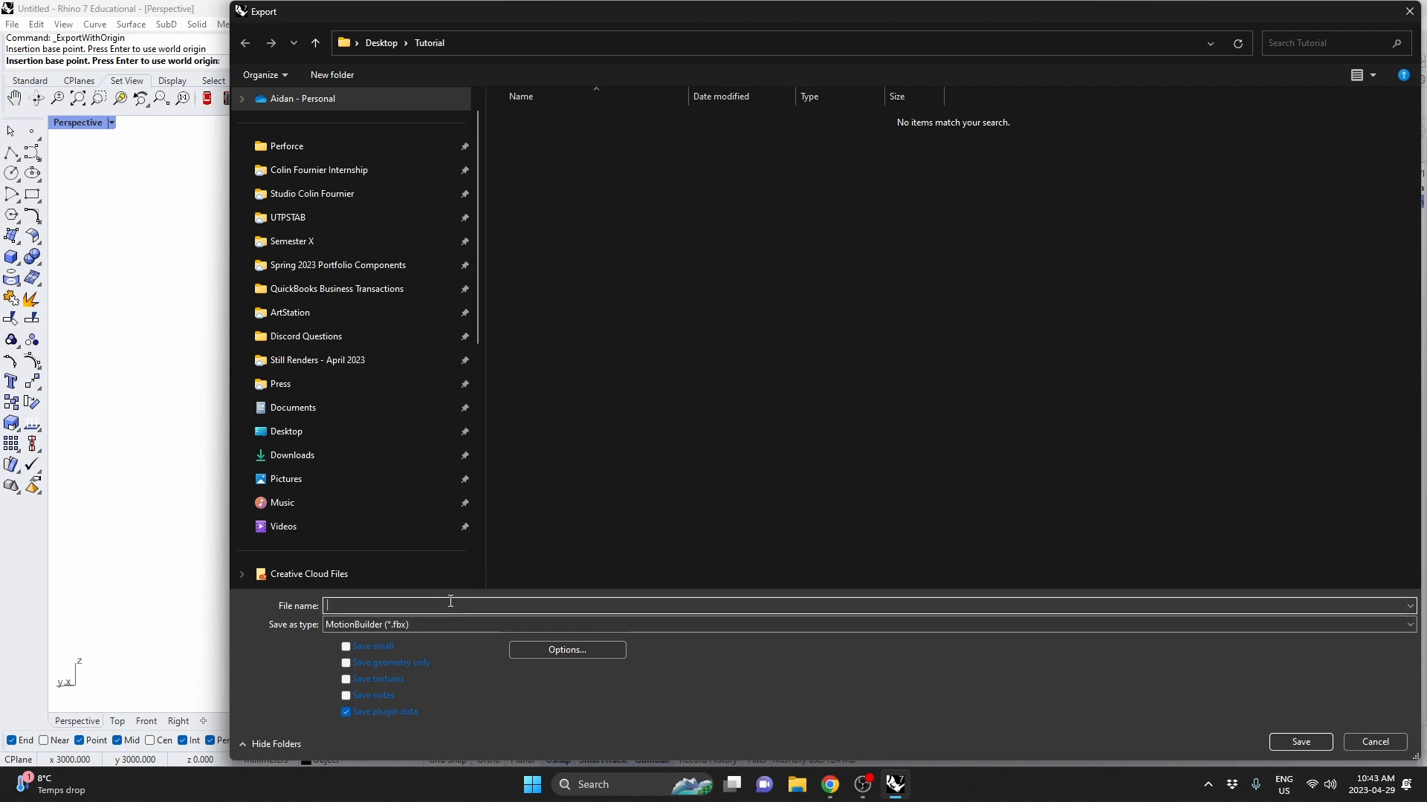
text(Bulging_Box)
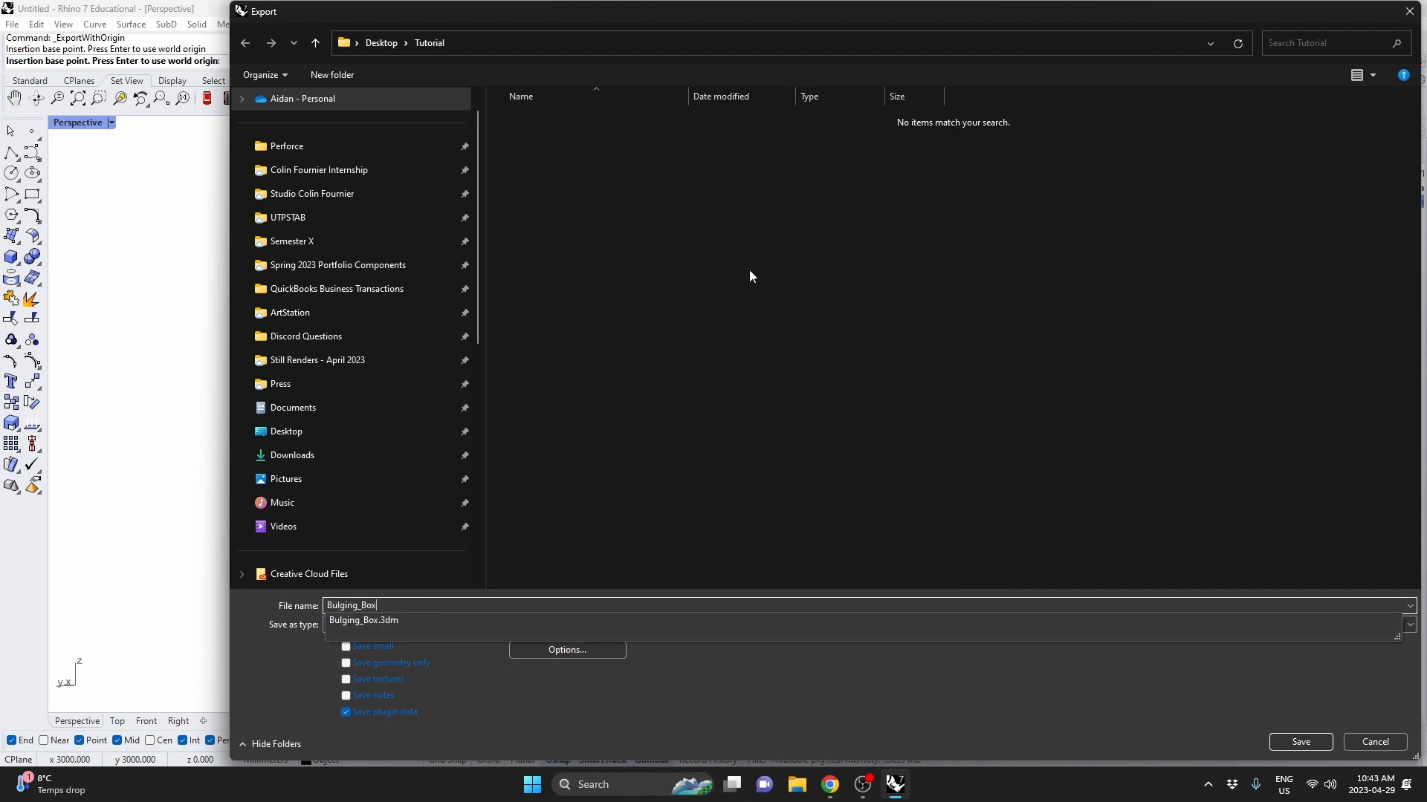
click(750, 271)
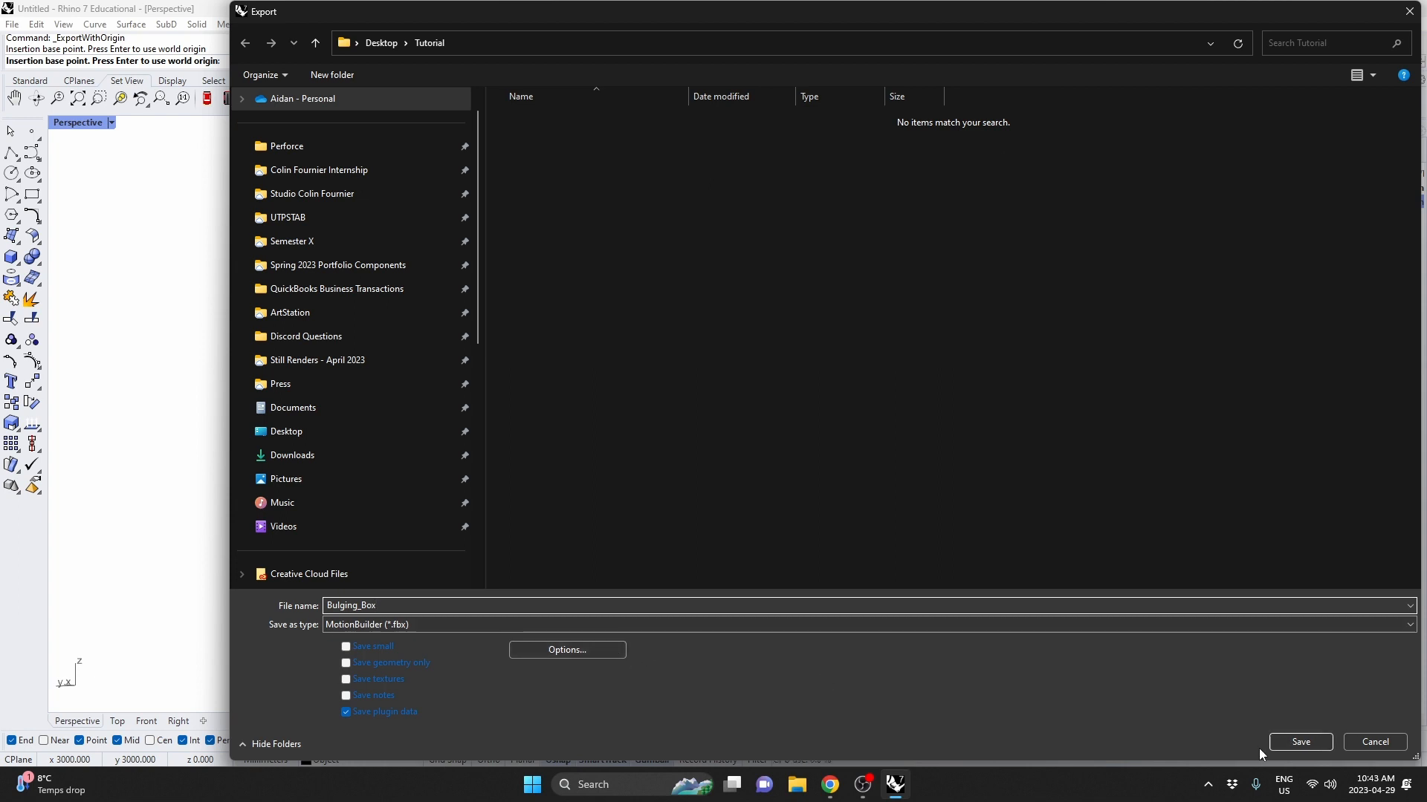
click(1314, 747)
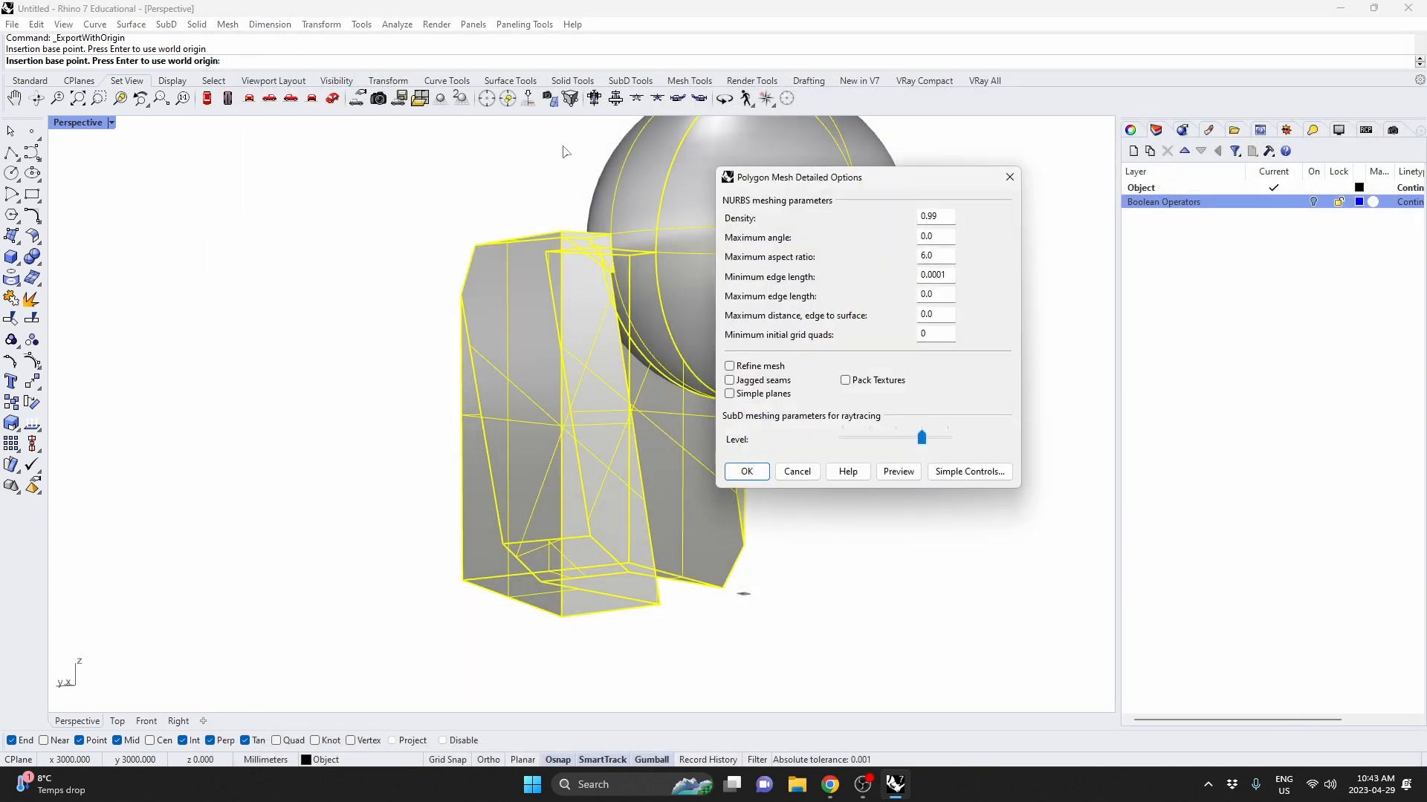
Preview the FBX export mesh and examine its polygon layout on the sphere and box from several angles
drag(902, 171, 1002, 182)
click(998, 483)
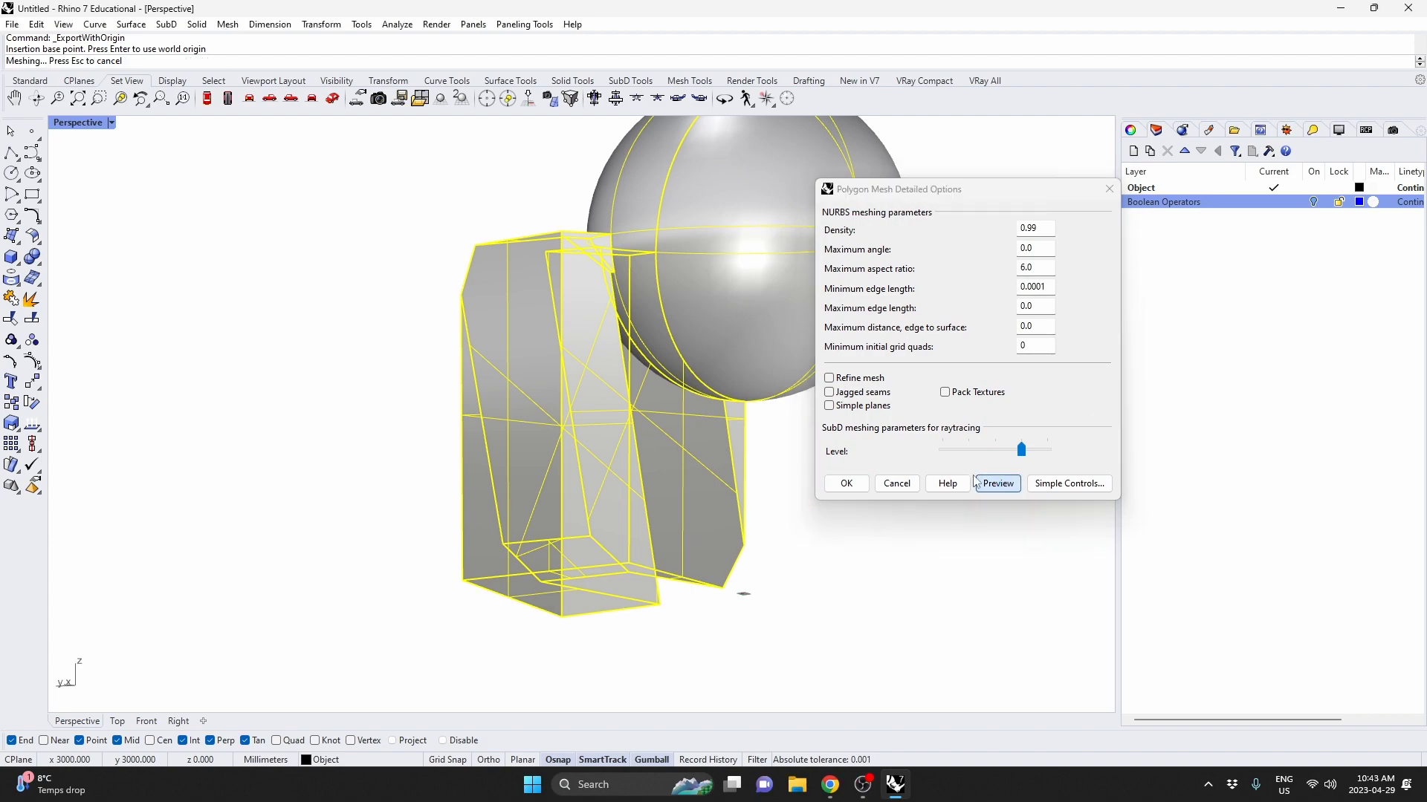
right_drag(529, 278, 538, 659)
scroll(742, 297, up, 5)
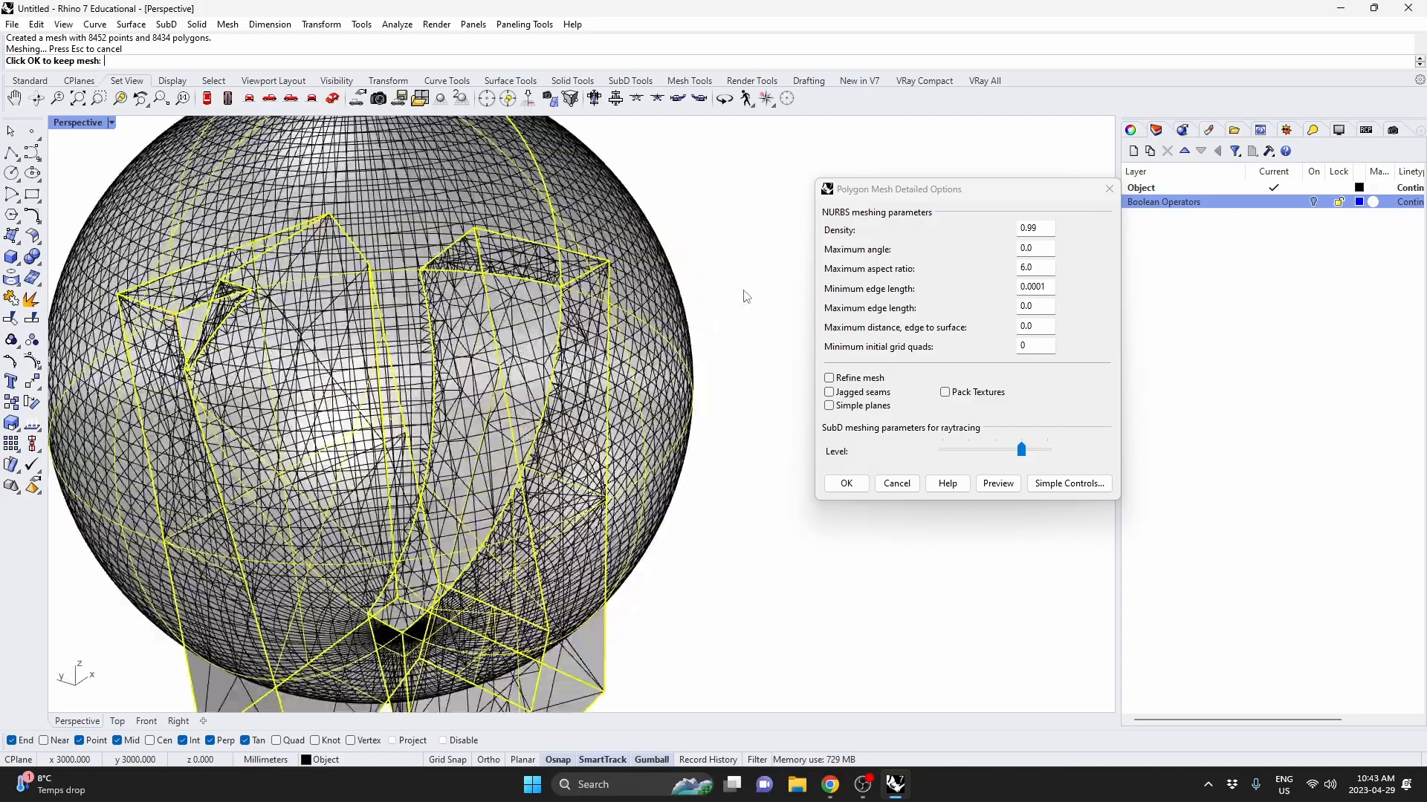
scroll(648, 285, down, 3)
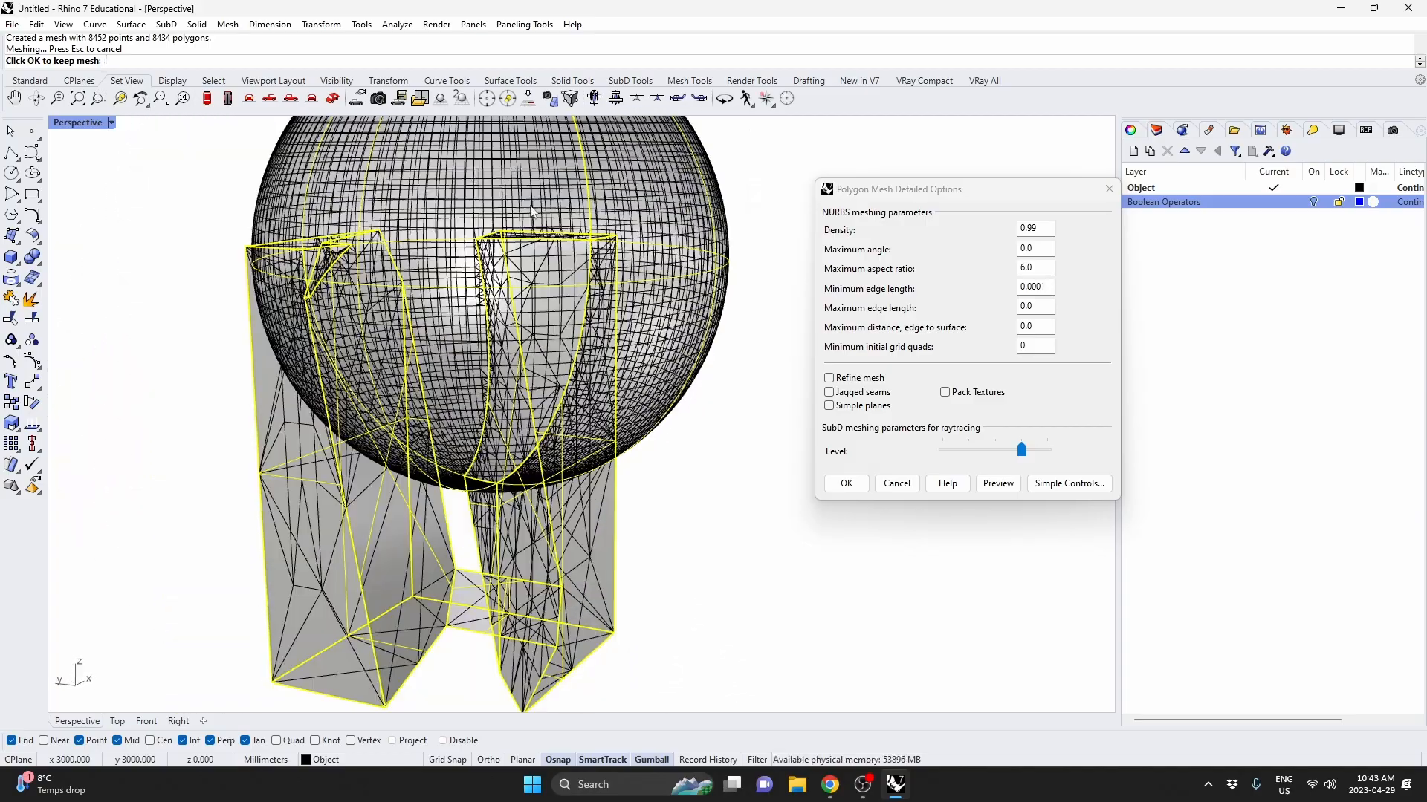
scroll(532, 211, up, 3)
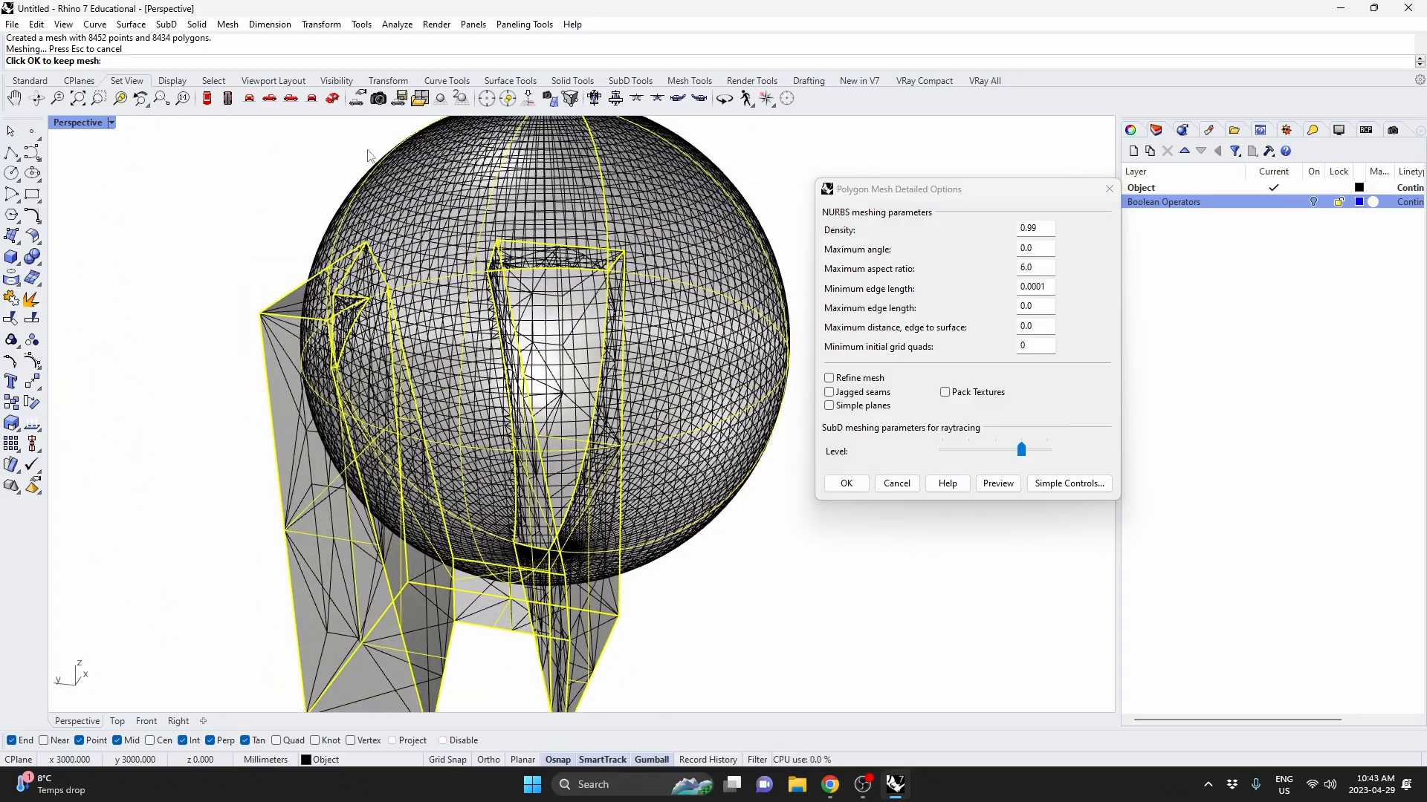
mouse_move(468, 212)
right_down()
mouse_move(465, 321)
mouse_move(455, 227)
right_up()
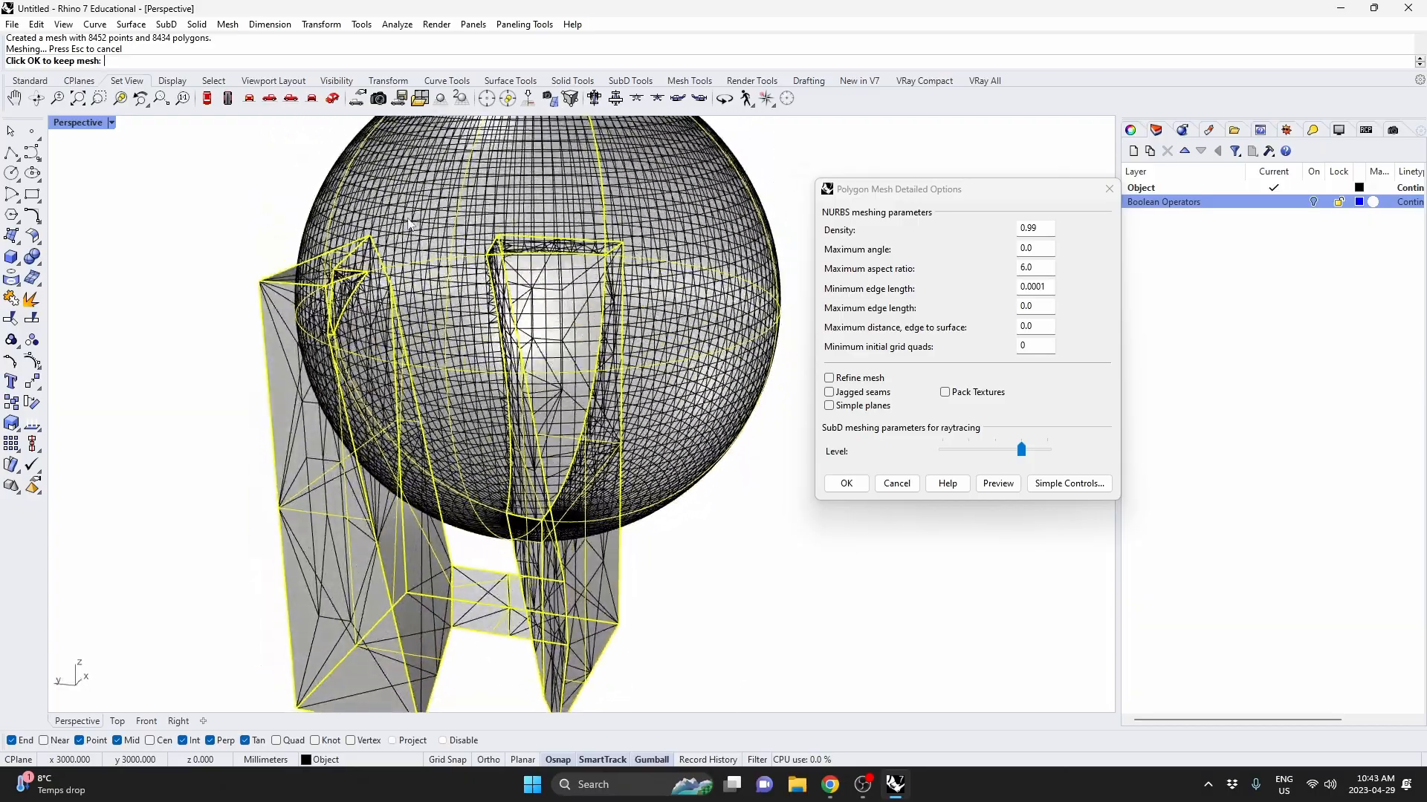
scroll(408, 223, up, 5)
right_drag(478, 289, 423, 349)
scroll(557, 334, down, 5)
right_drag(568, 364, 488, 244)
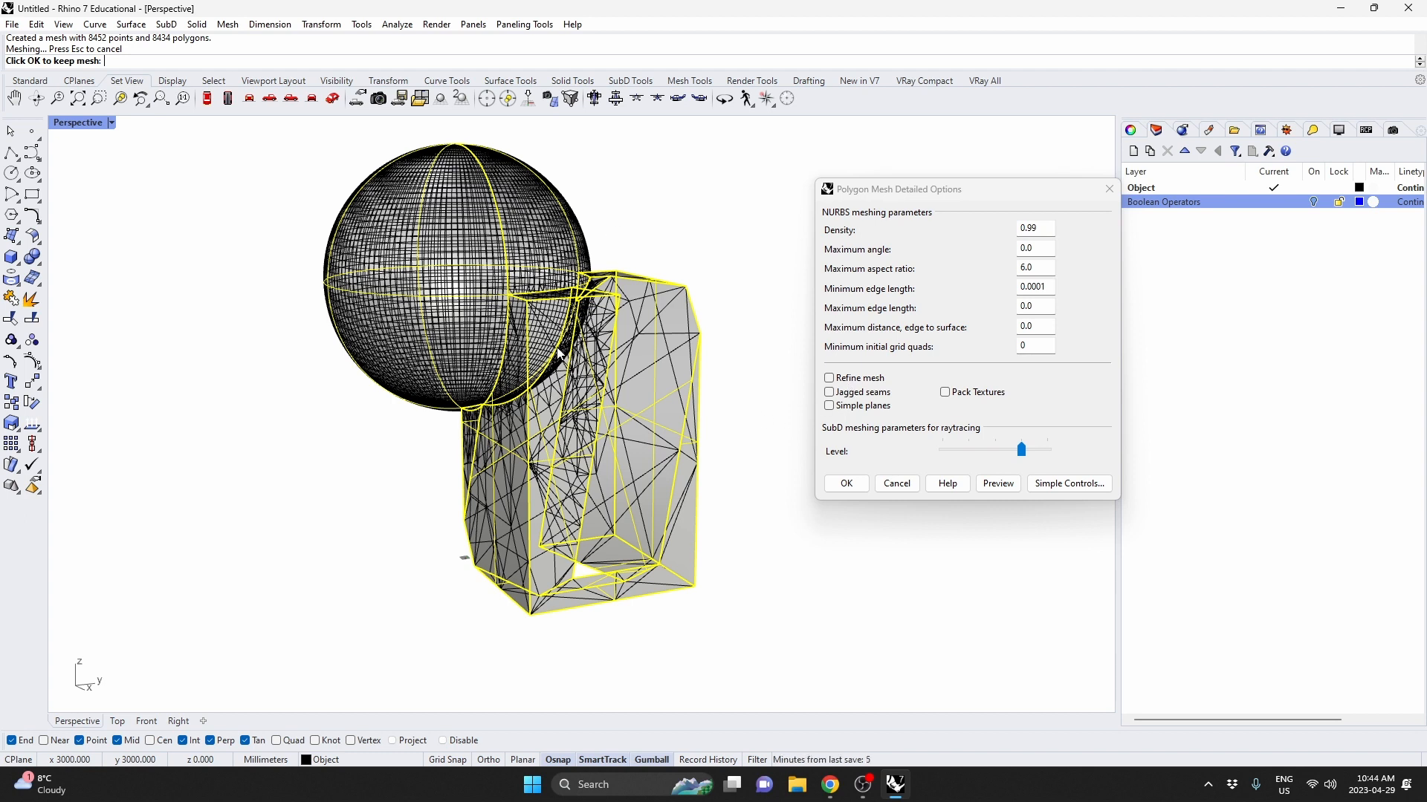
Accept the polygon mesh settings to finish the FBX export, and minimise Rhino to show the desktop
click(843, 484)
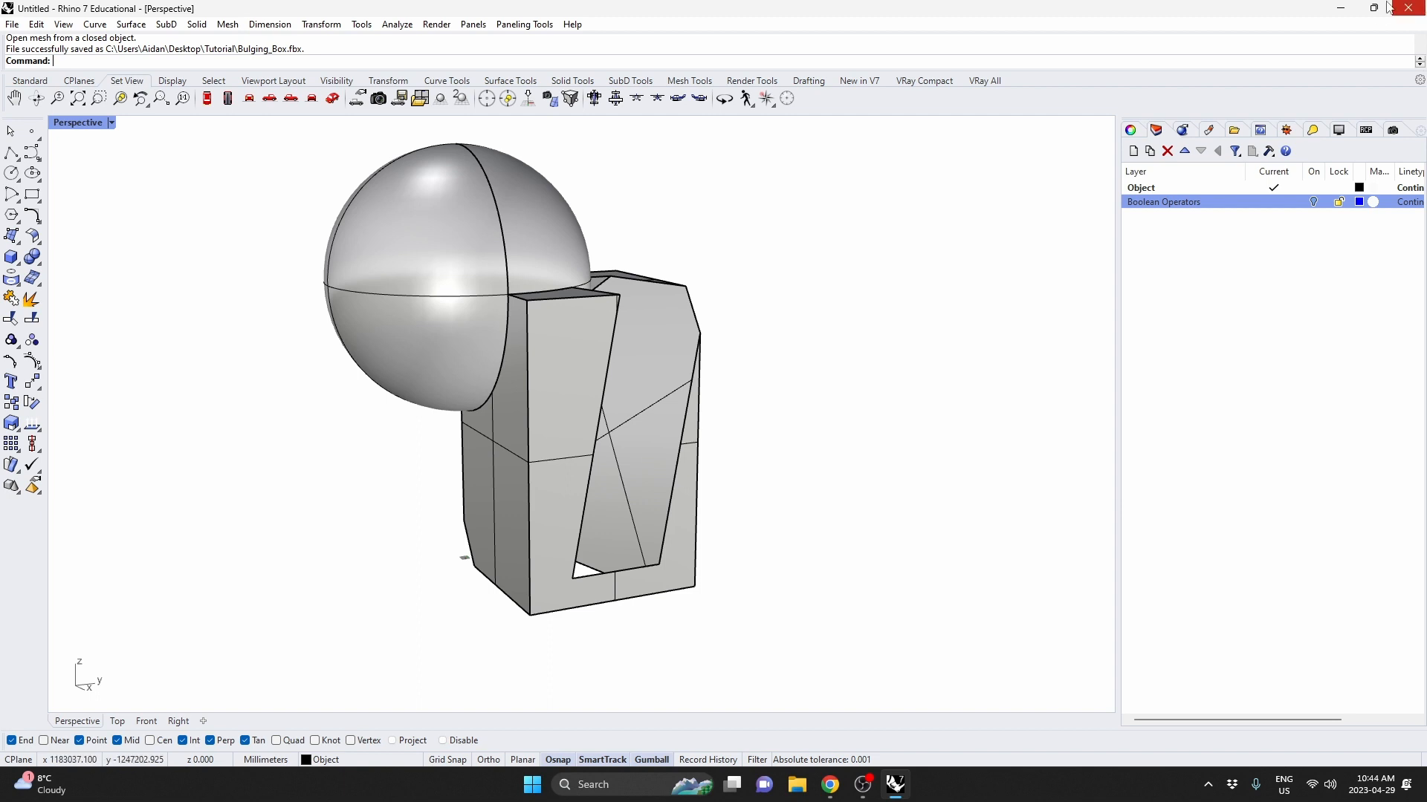
click(1338, 9)
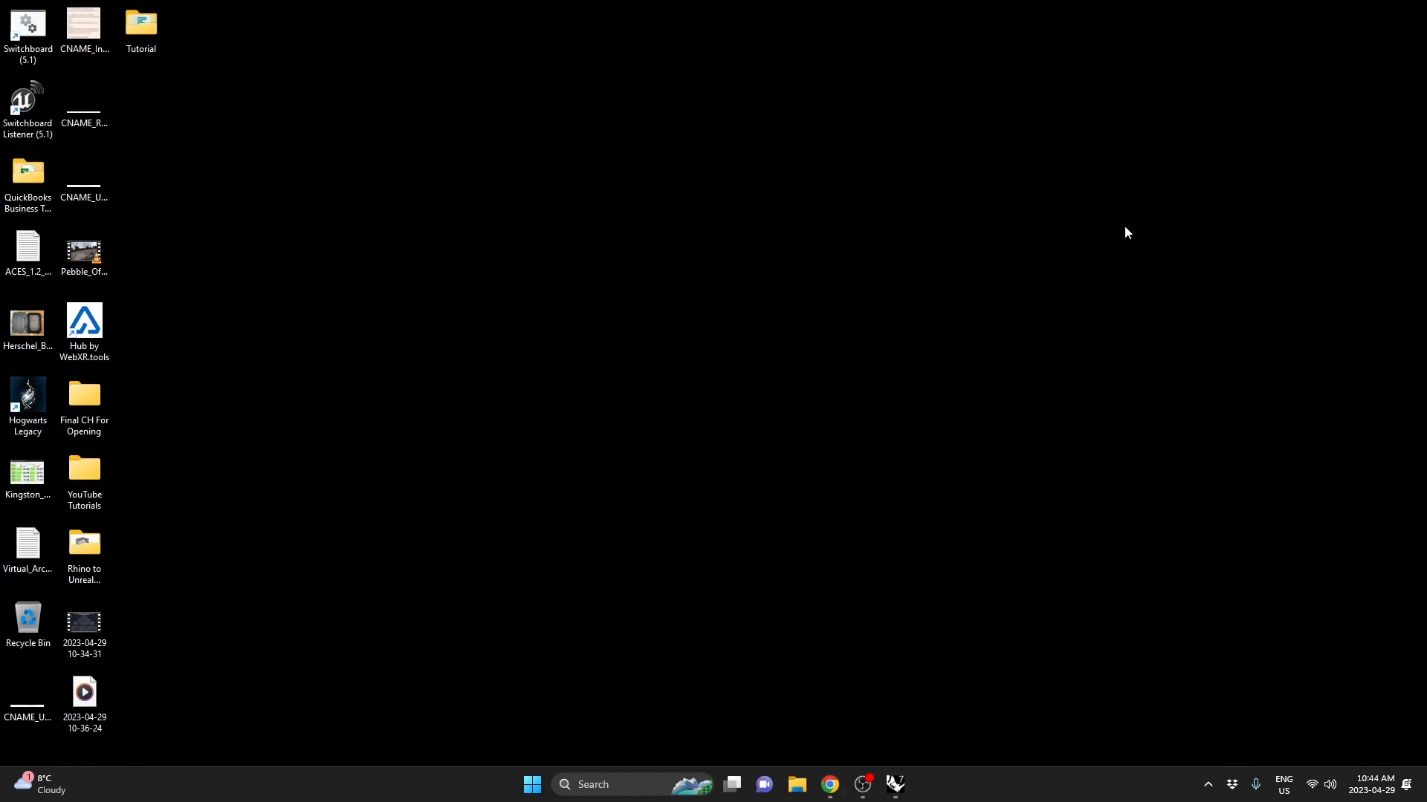
Switch to the Epic Games Launcher and launch Unreal Engine 5.1.1 from it
key(super)
text(un)
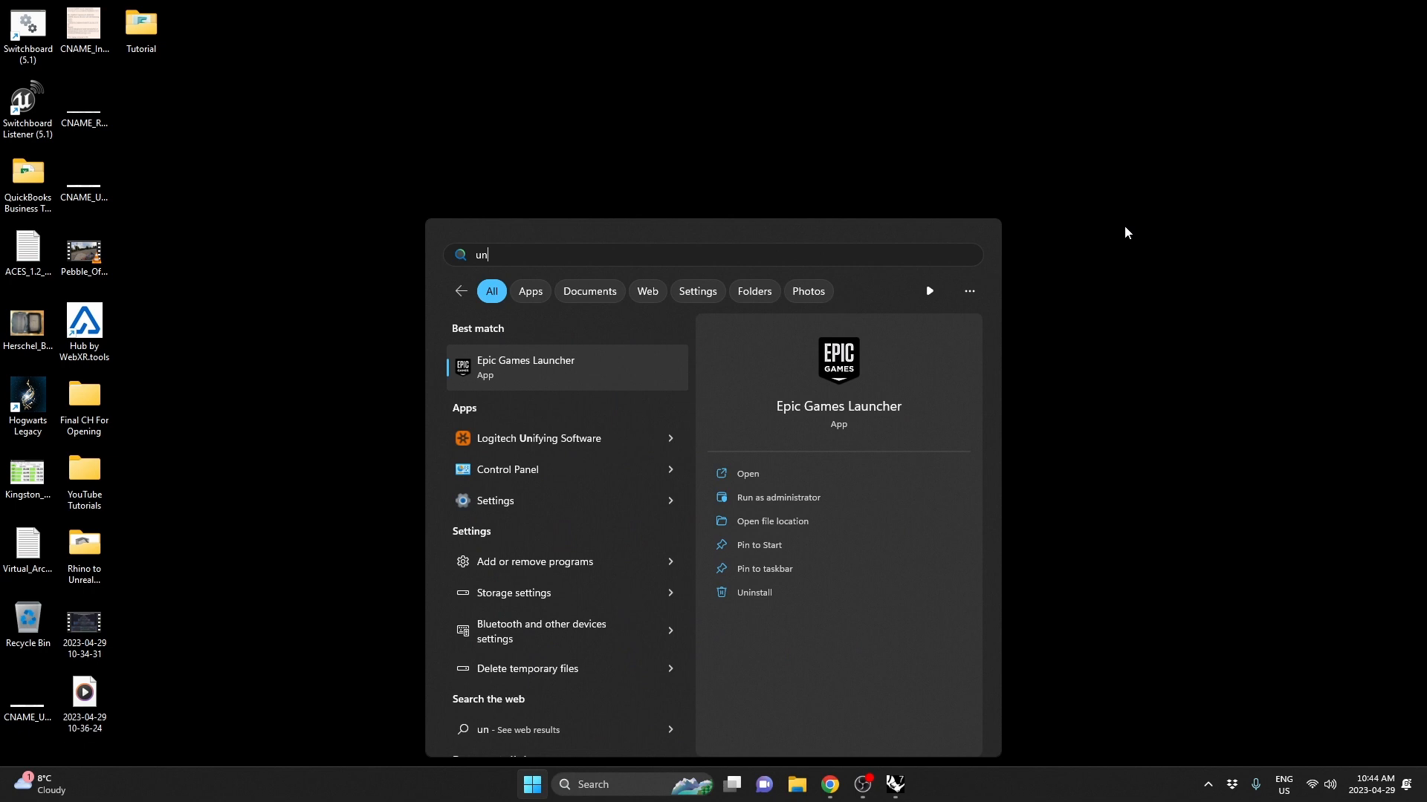
click(489, 376)
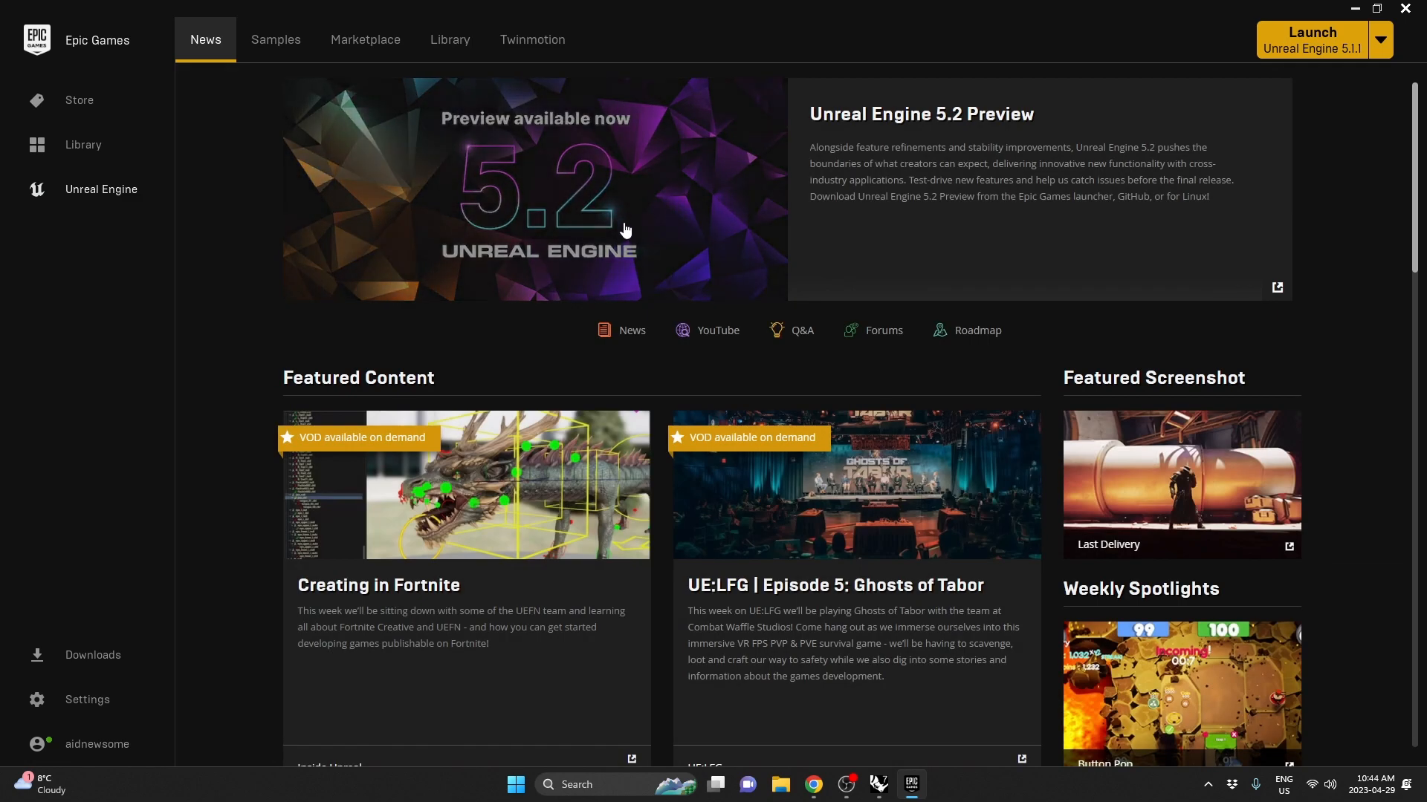
click(1330, 46)
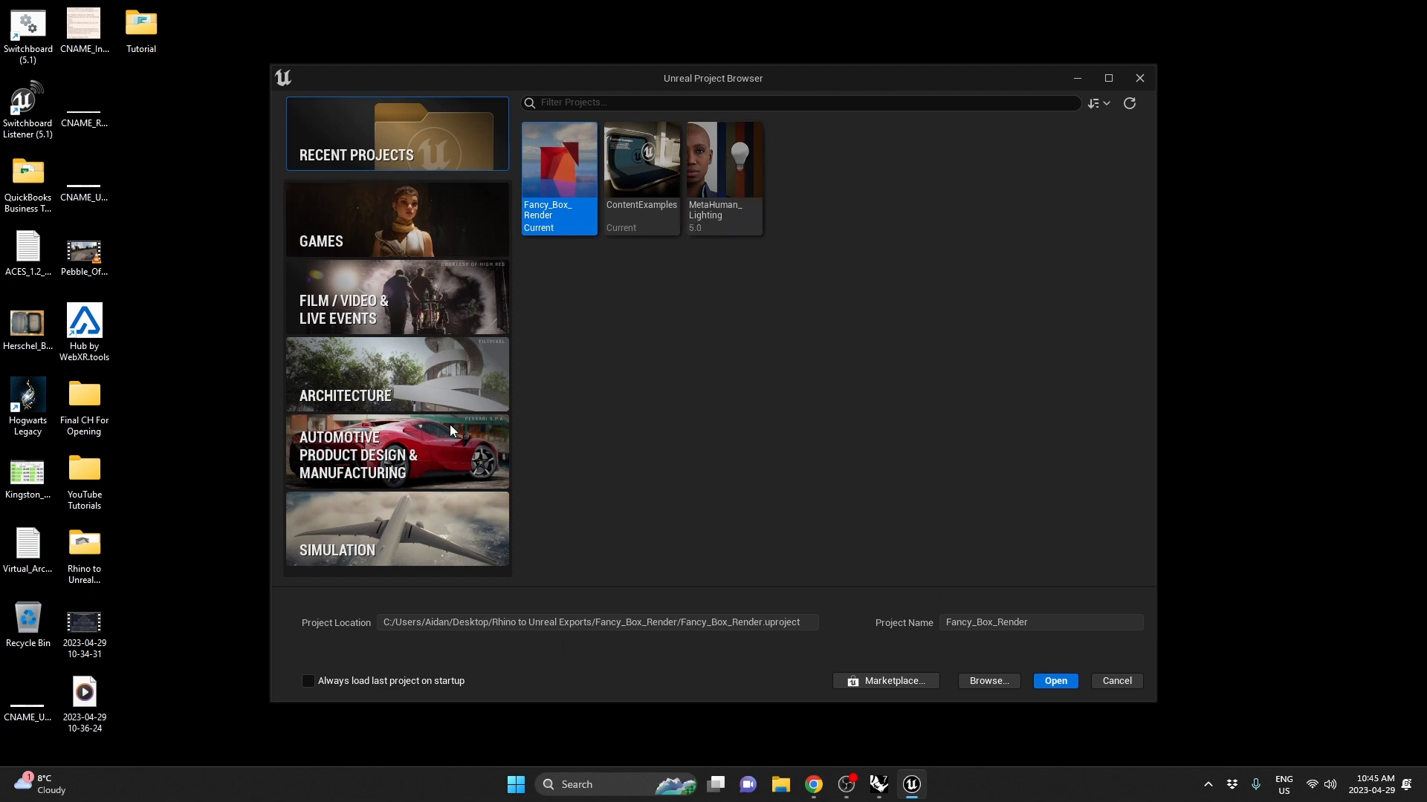
Choose the Games category with the Blank template and set the project location to the Tutorial folder on the Desktop
click(435, 235)
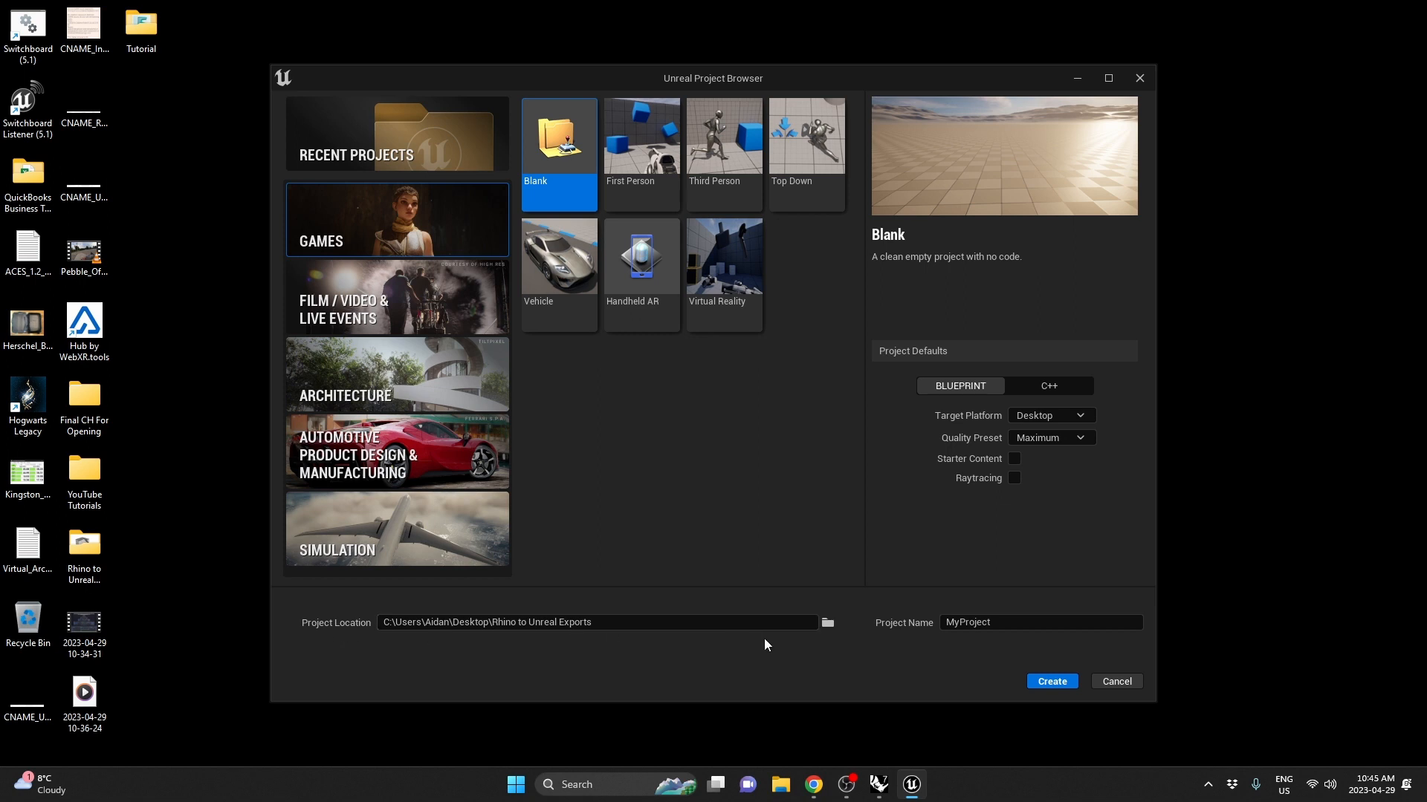
click(827, 623)
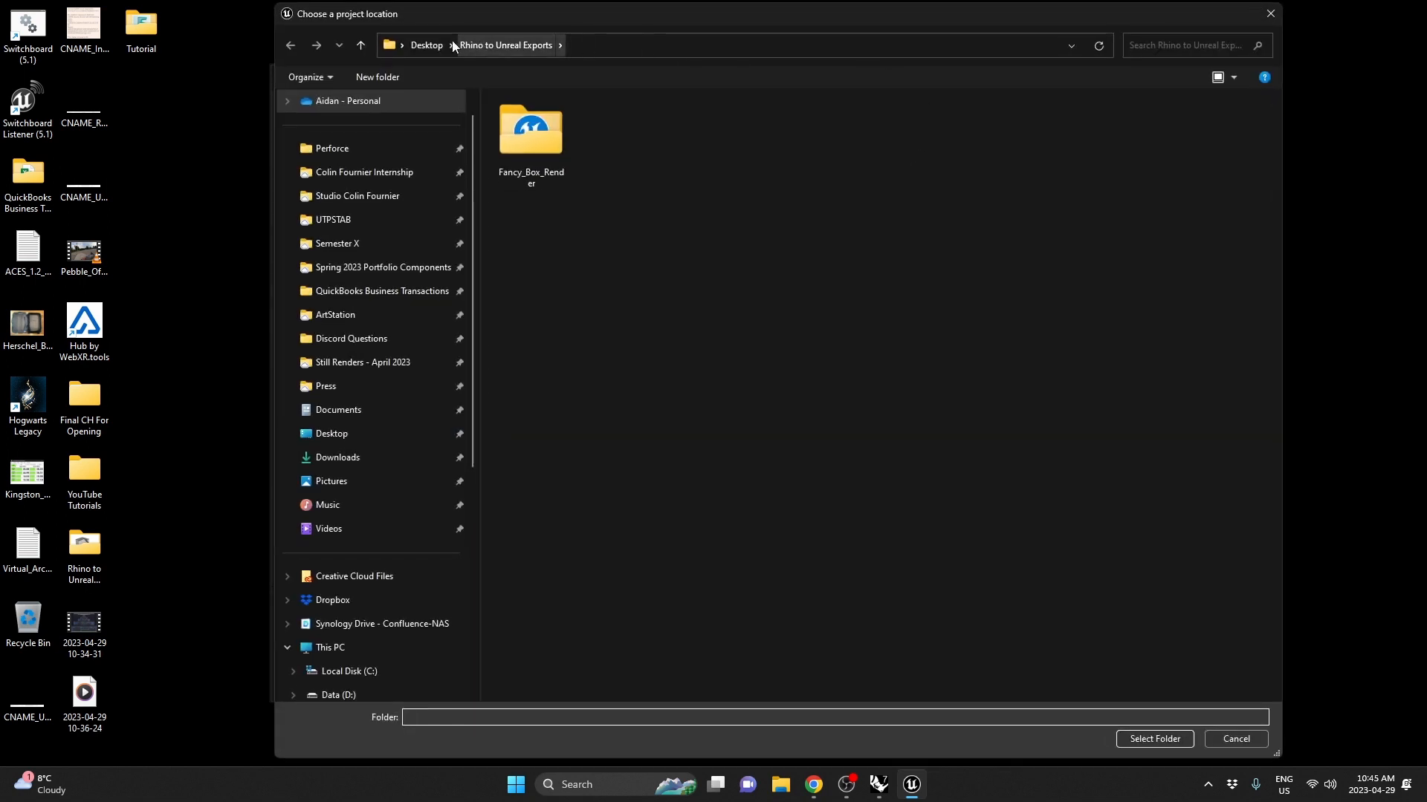
click(427, 44)
double_click(684, 110)
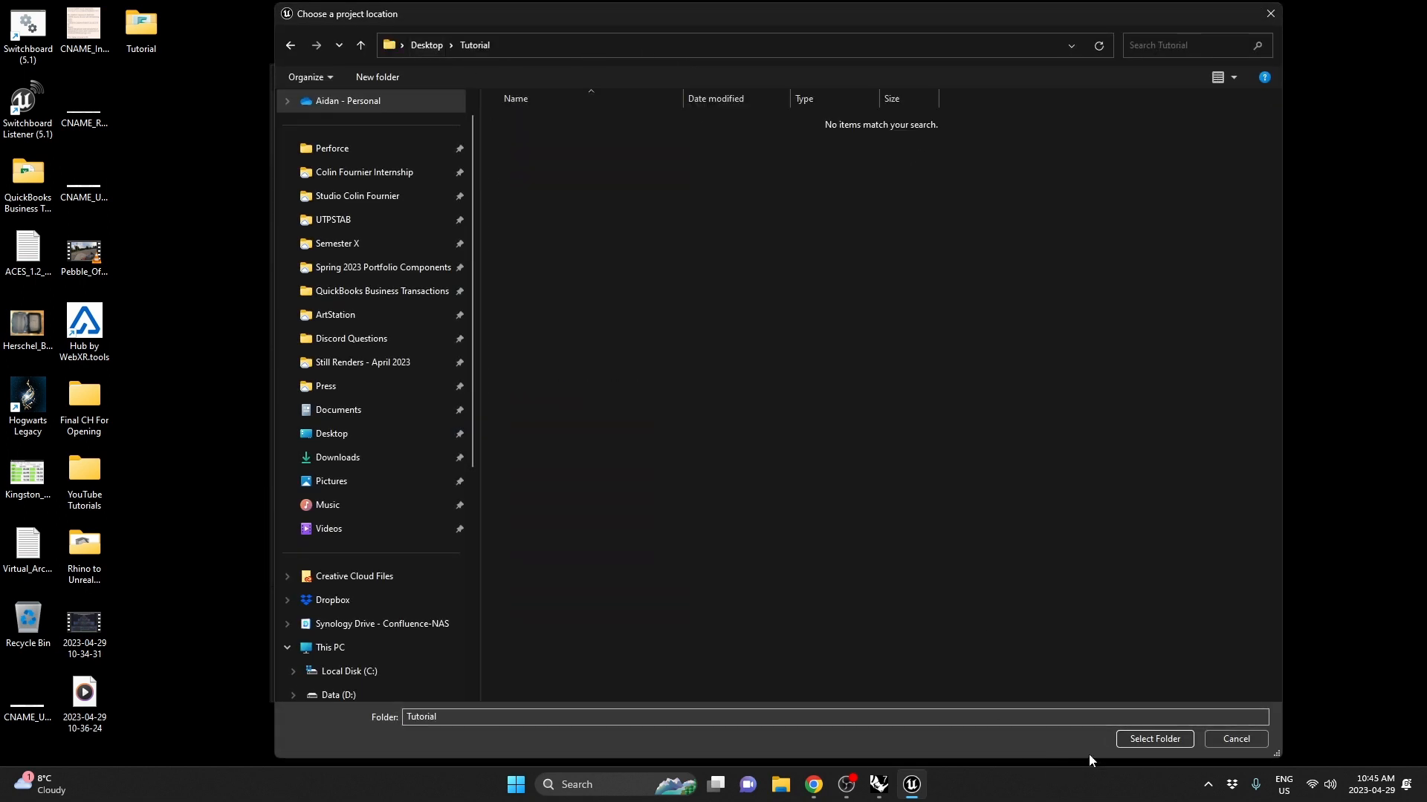
click(1182, 739)
Name the new project Rhino_Tutorial and create it
click(1044, 626)
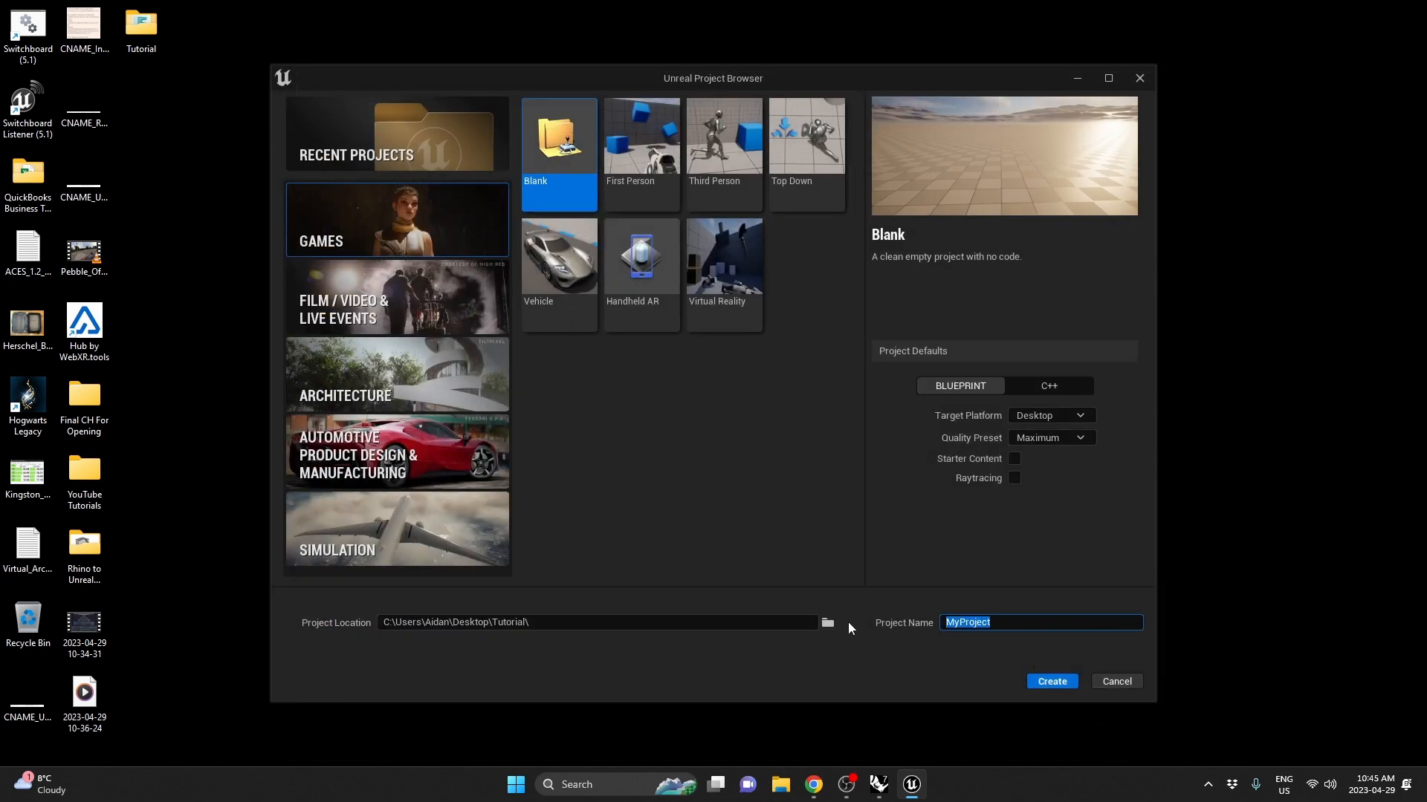
key(BackSpace)
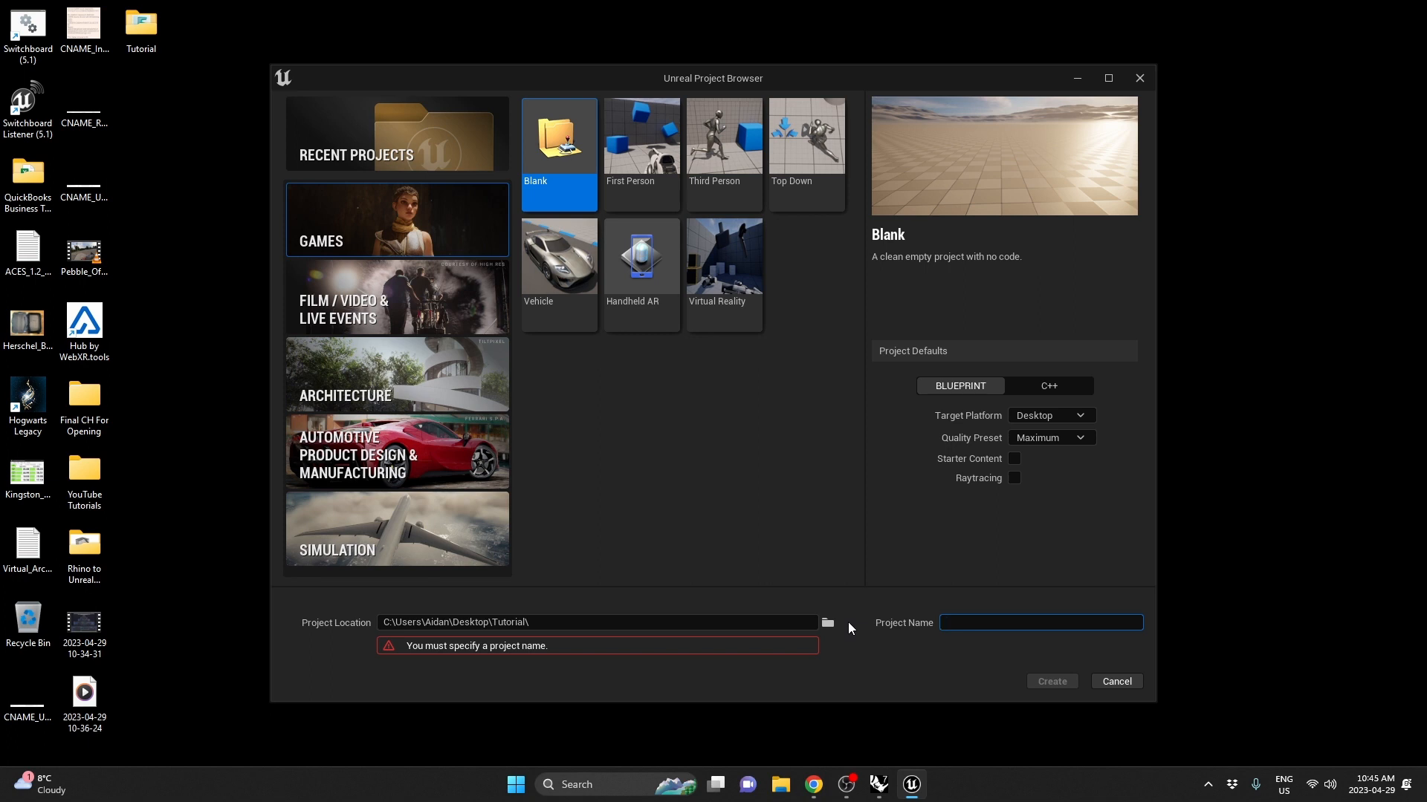
text(Rhino_)
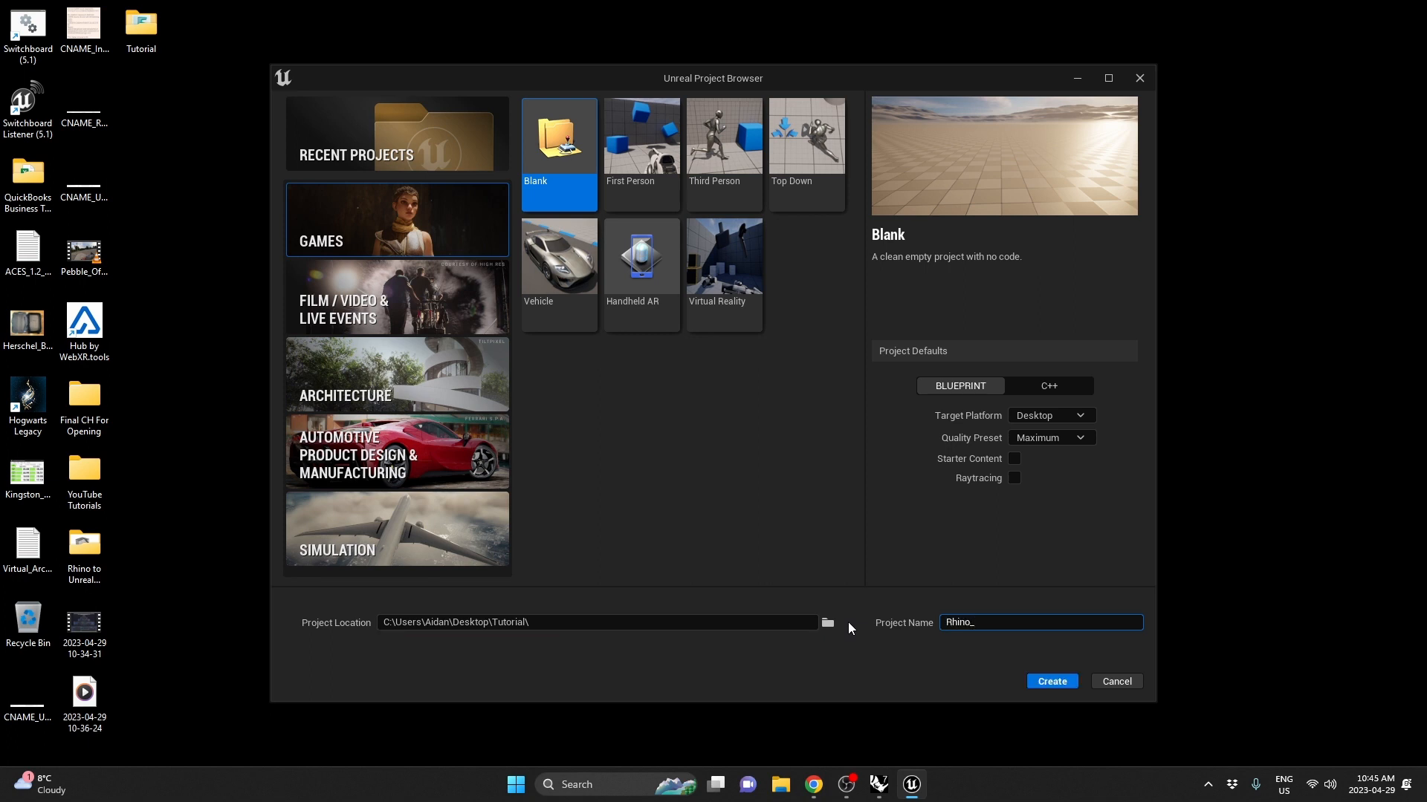
text(Tutorial)
click(1052, 680)
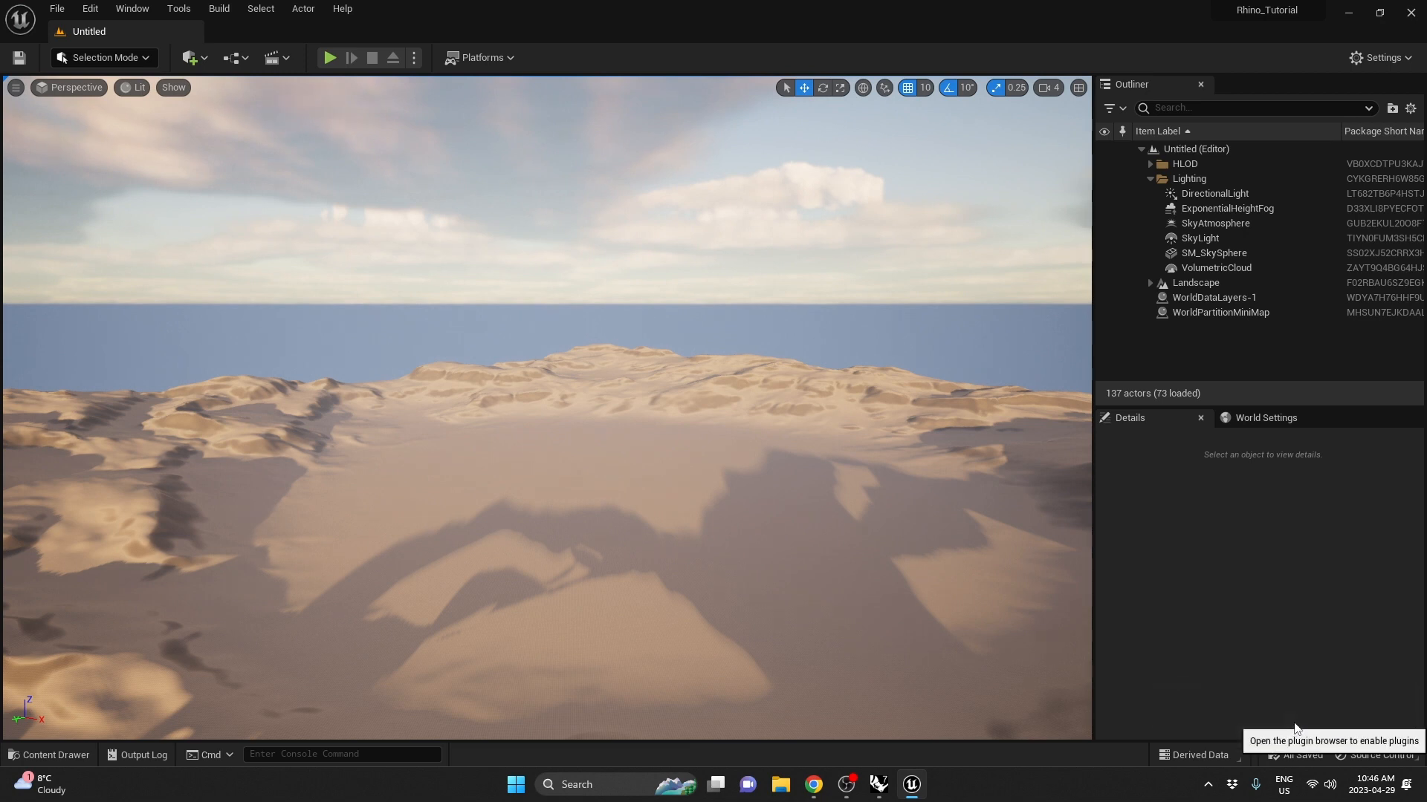
Find the Movie Render Queue plugin, enable it for the project, and restart the editor
click(87, 8)
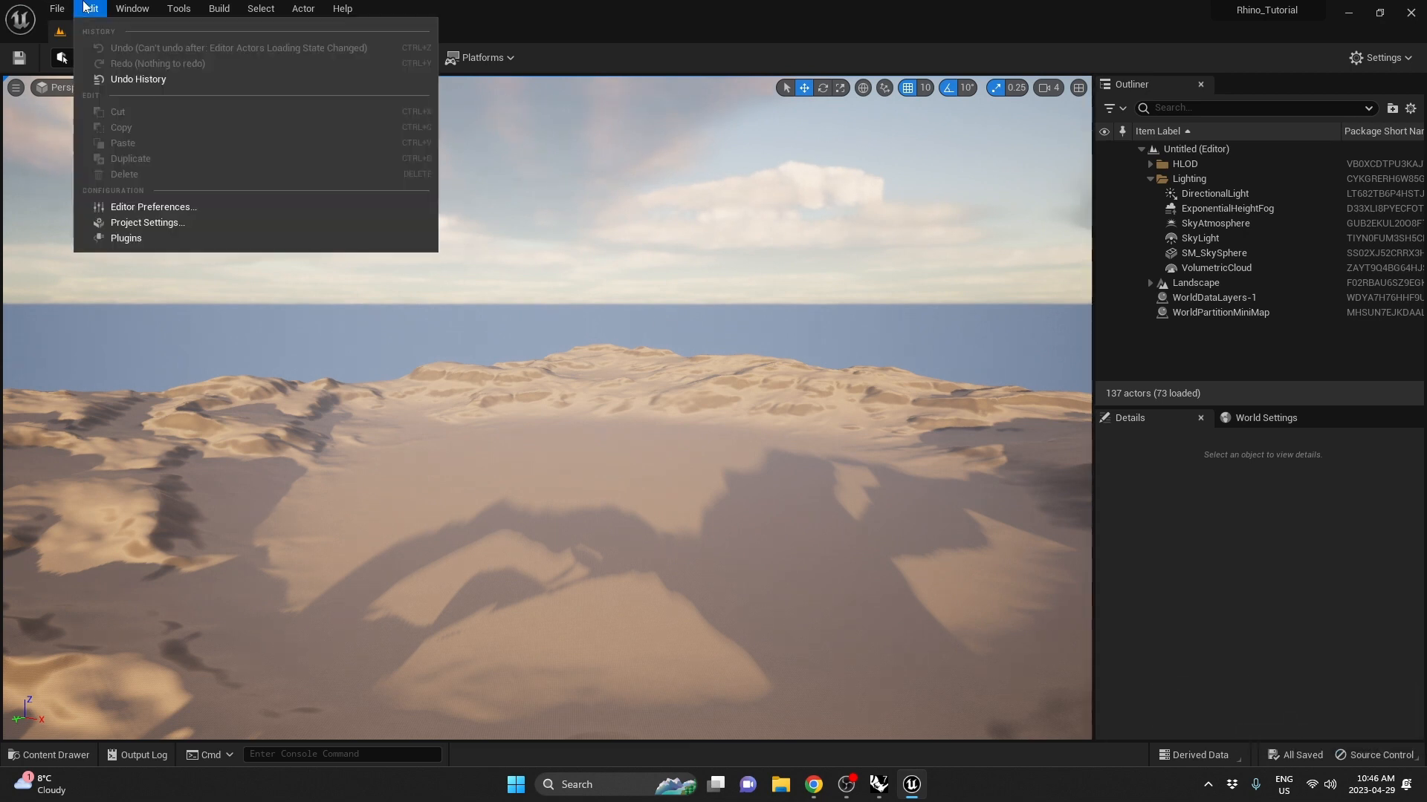
click(126, 237)
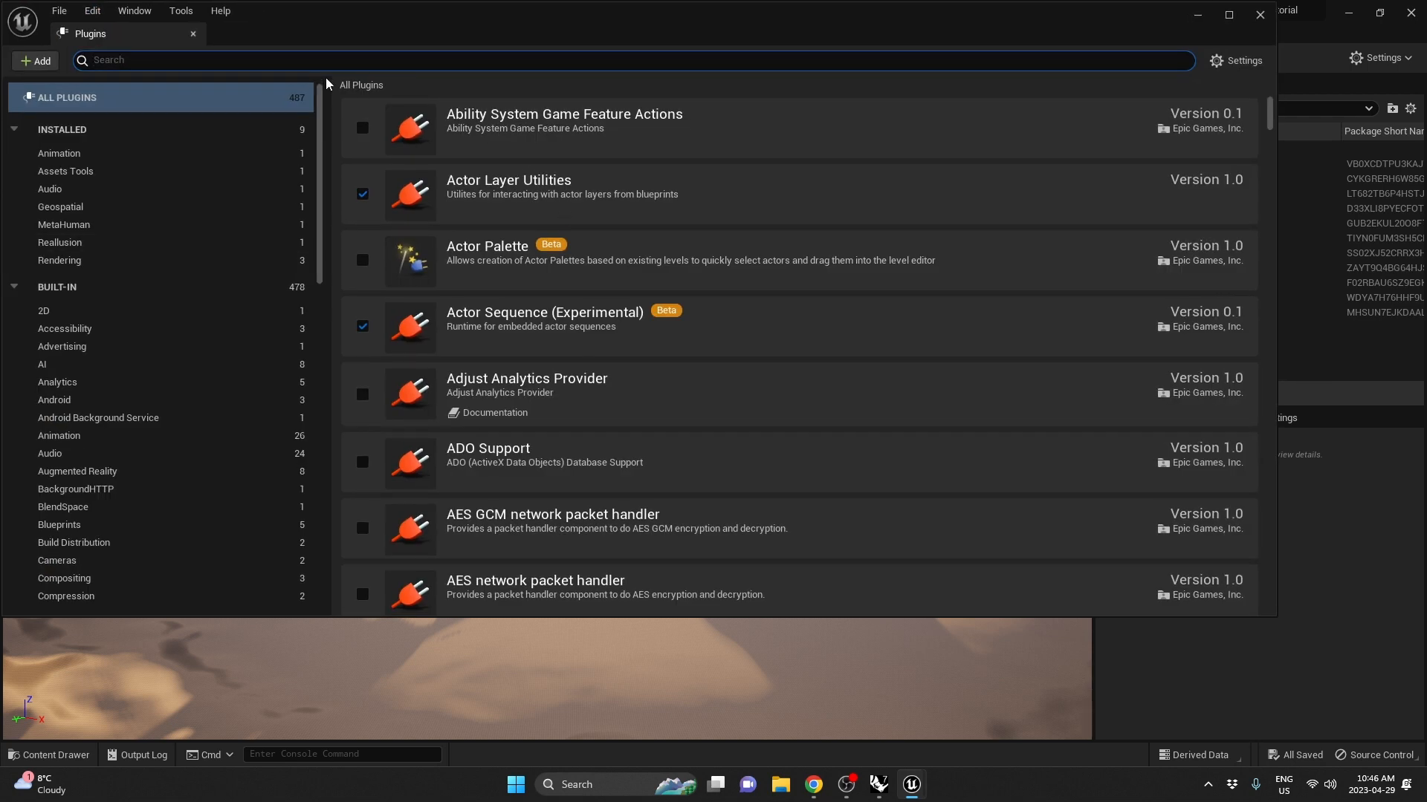
text(movie render)
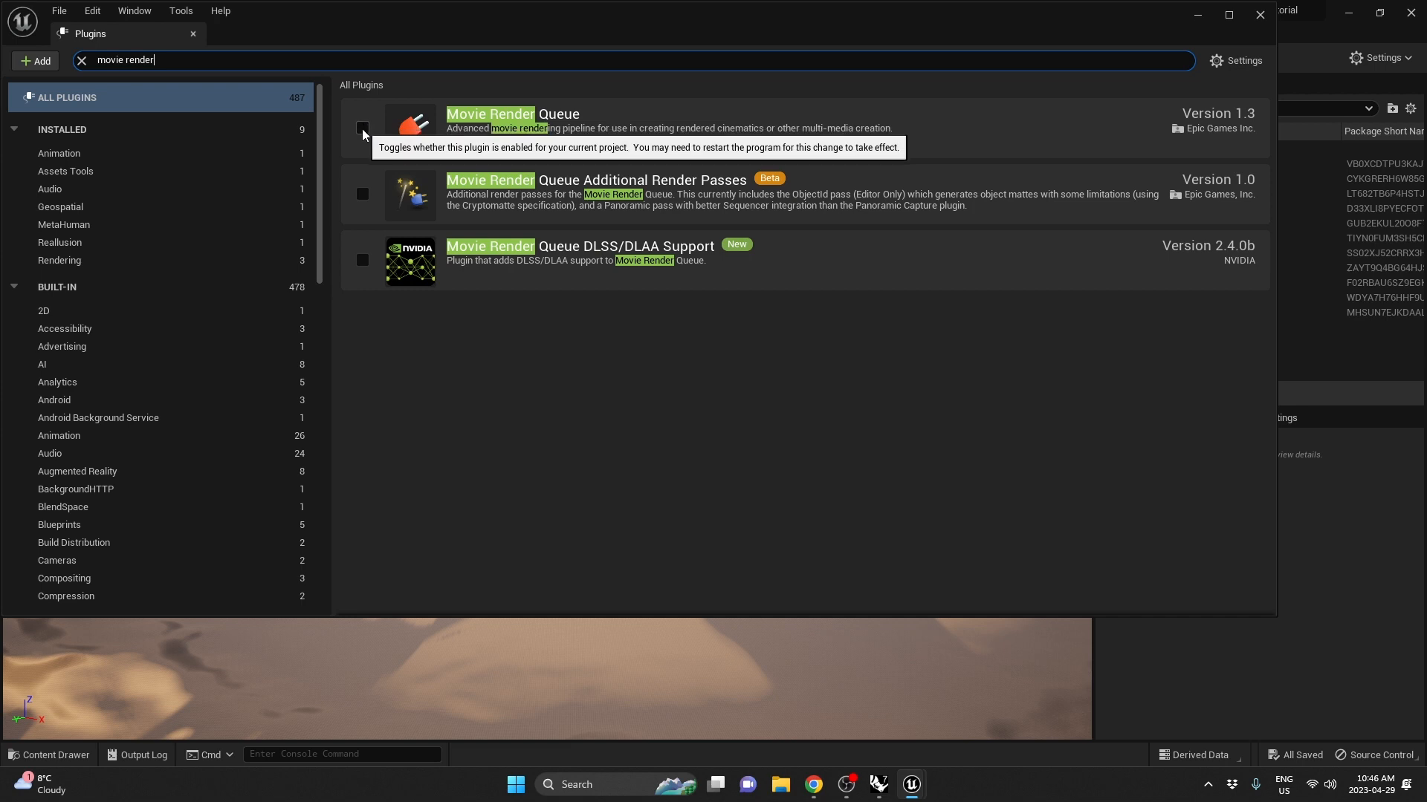
click(366, 127)
click(1210, 584)
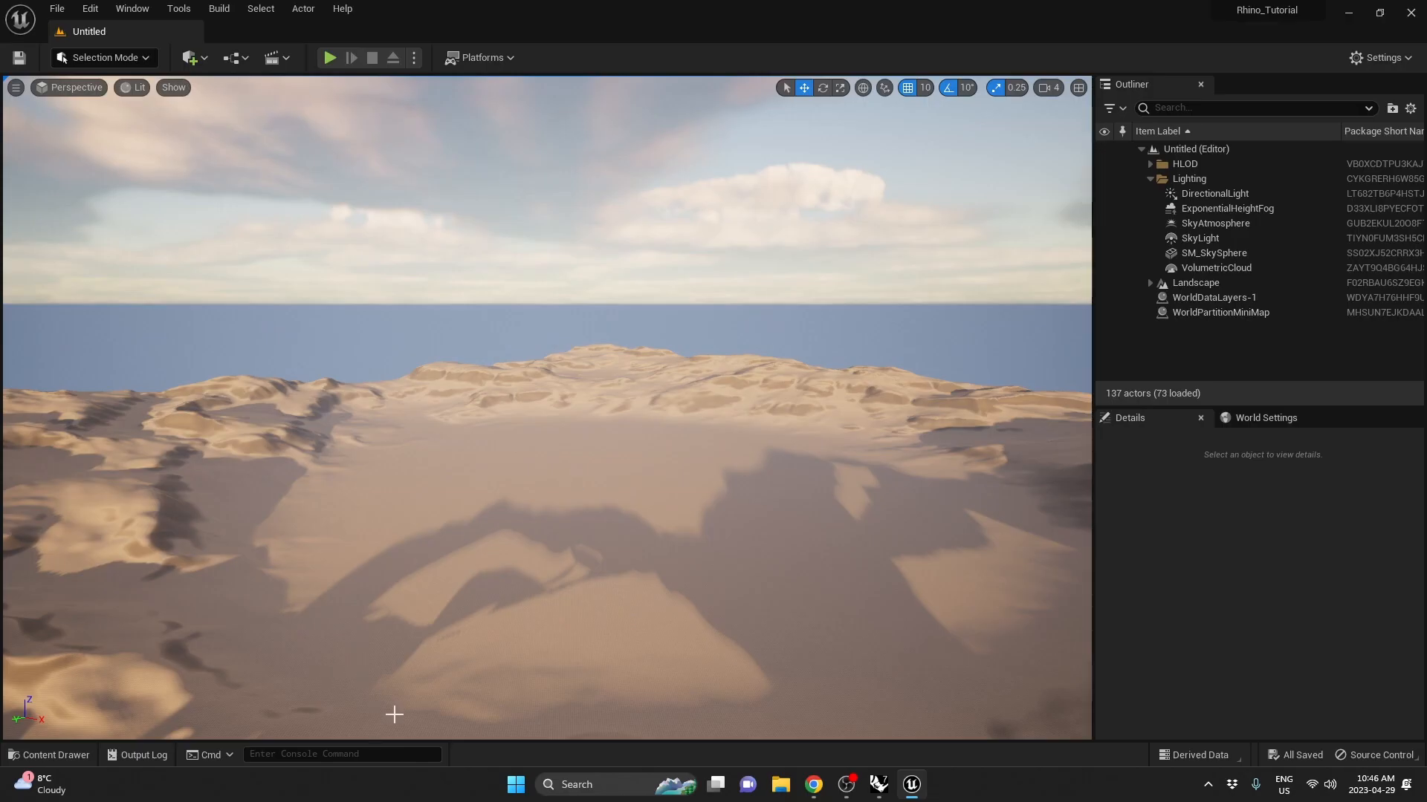
Show the project's Content Drawer, hide it, and open it again
key(ctrl+space)
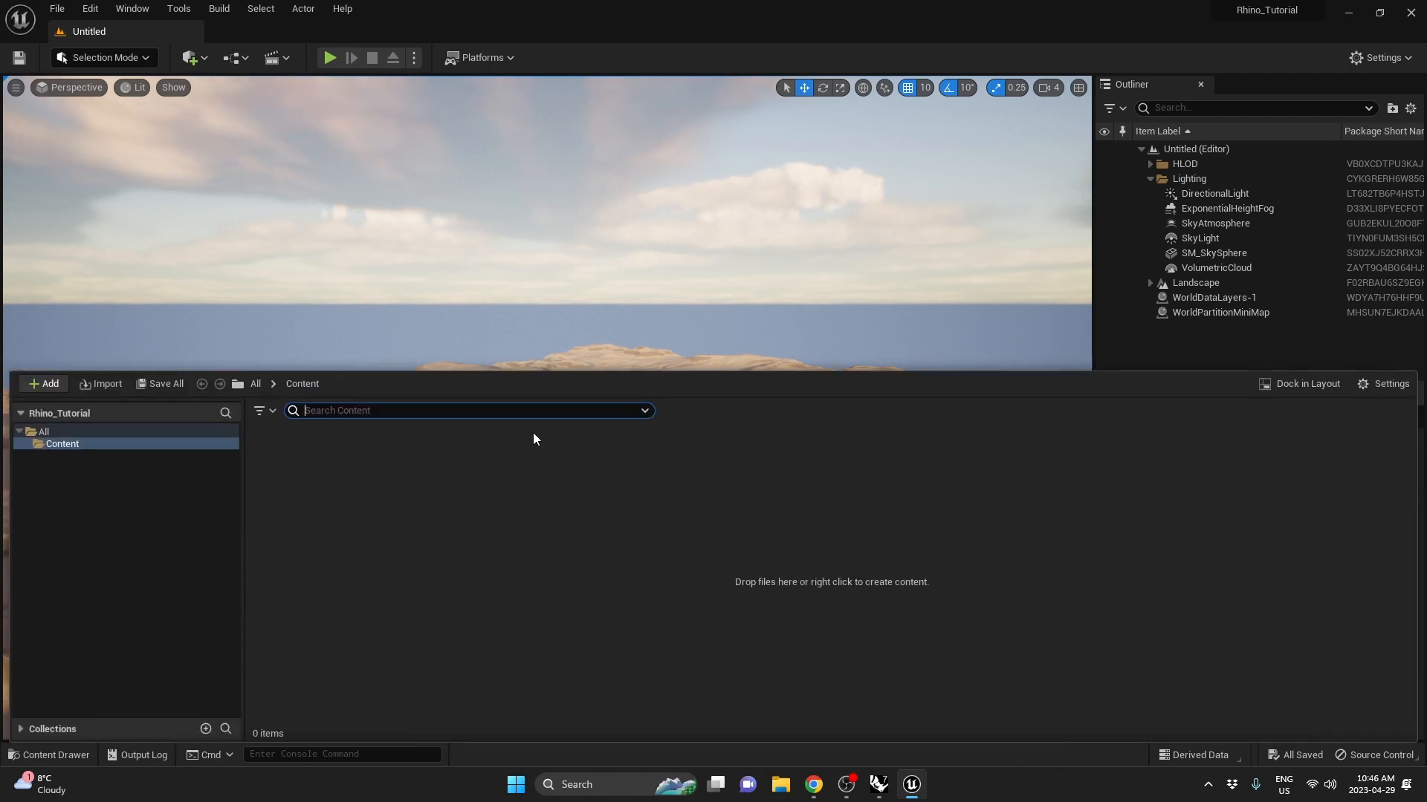
key(ctrl+space)
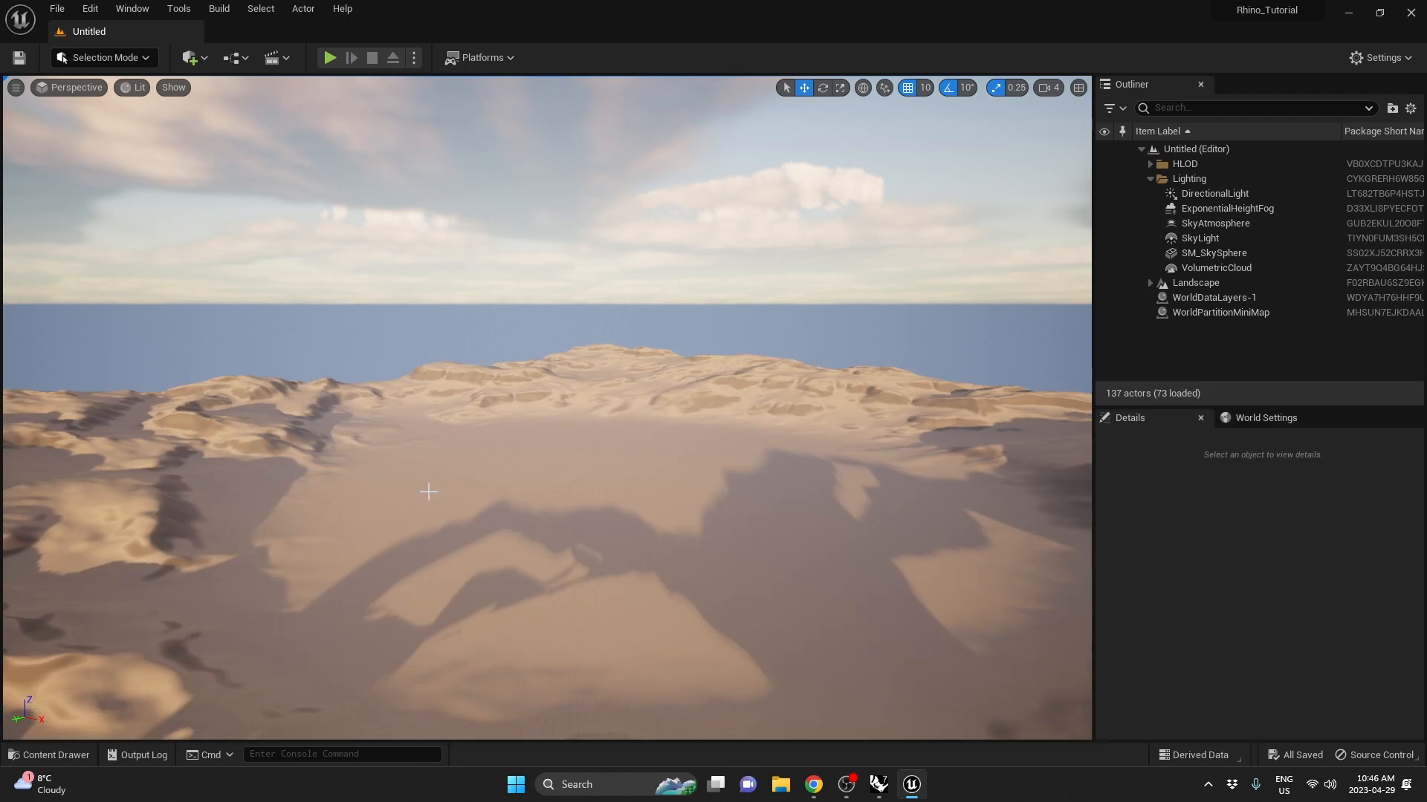
click(29, 757)
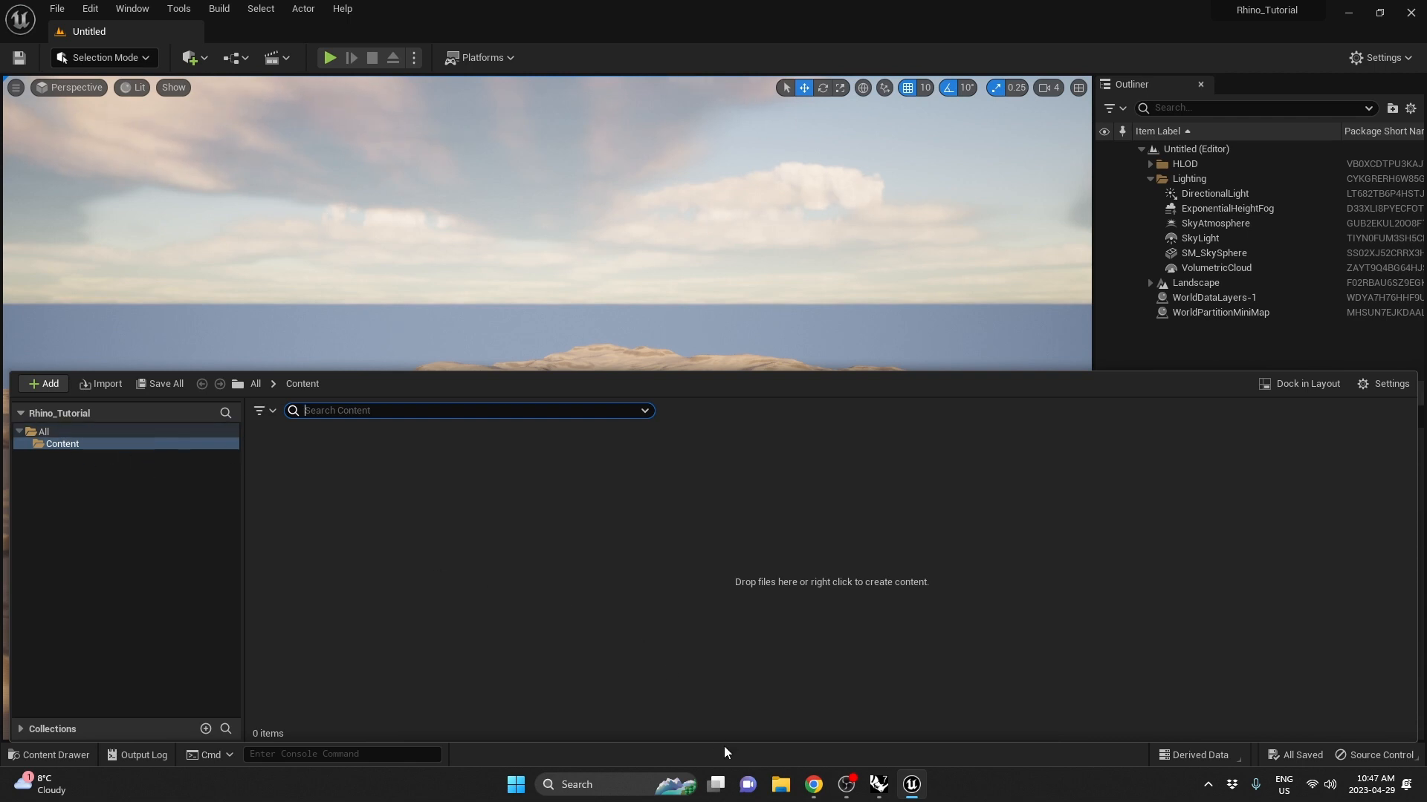
In File Explorer, browse to the Rhino_Tutorial project's Content folder inside Desktop\Tutorial and examine its subfolders
click(780, 786)
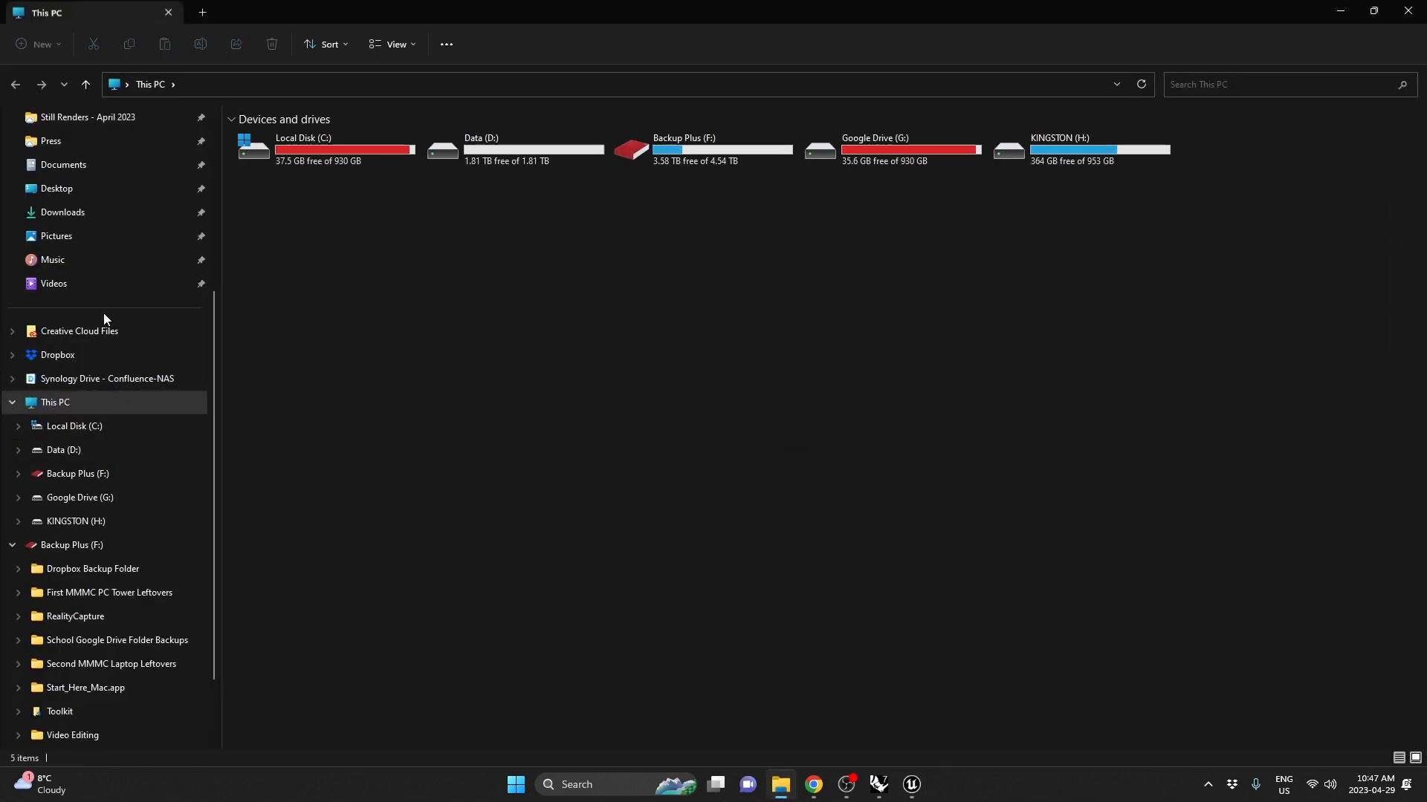
click(59, 190)
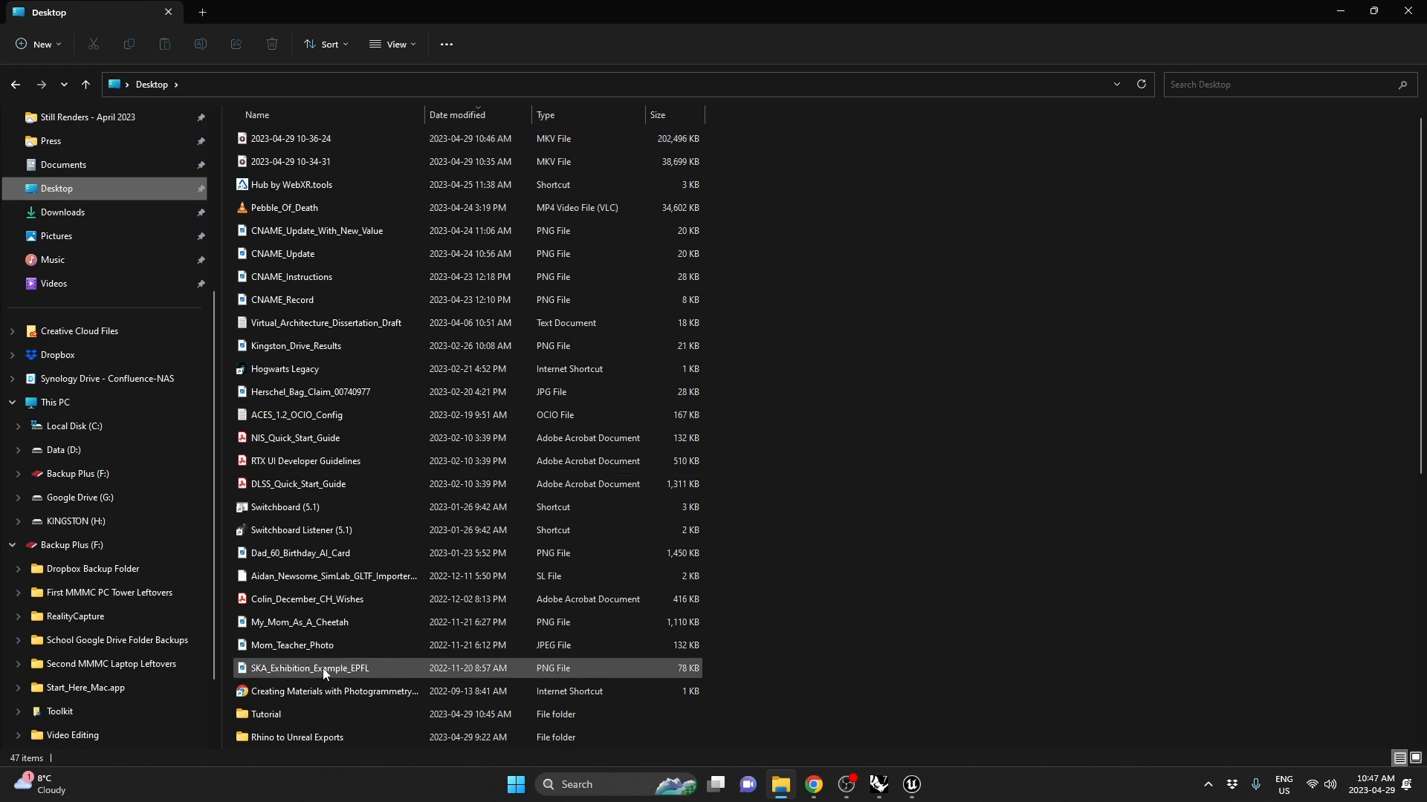
double_click(287, 714)
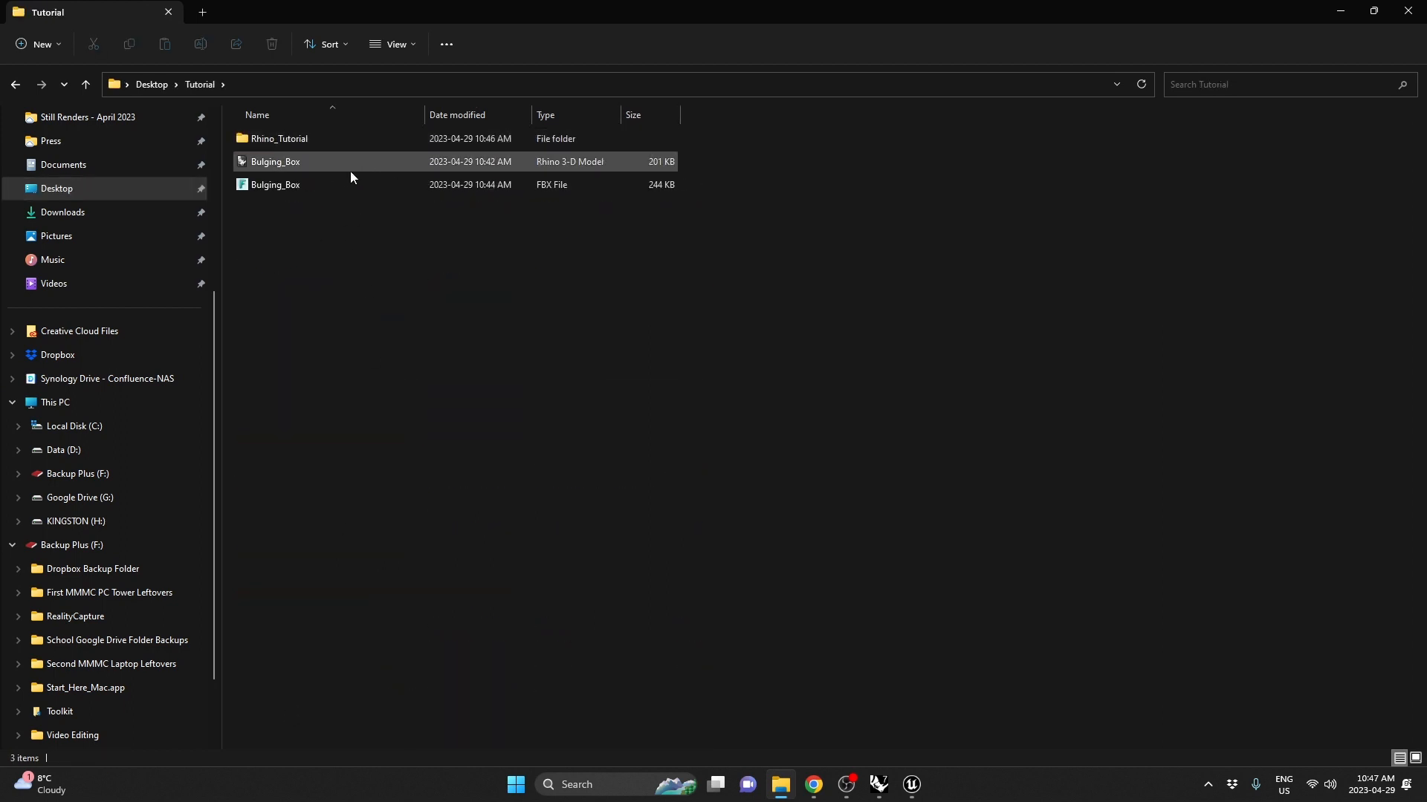
double_click(282, 141)
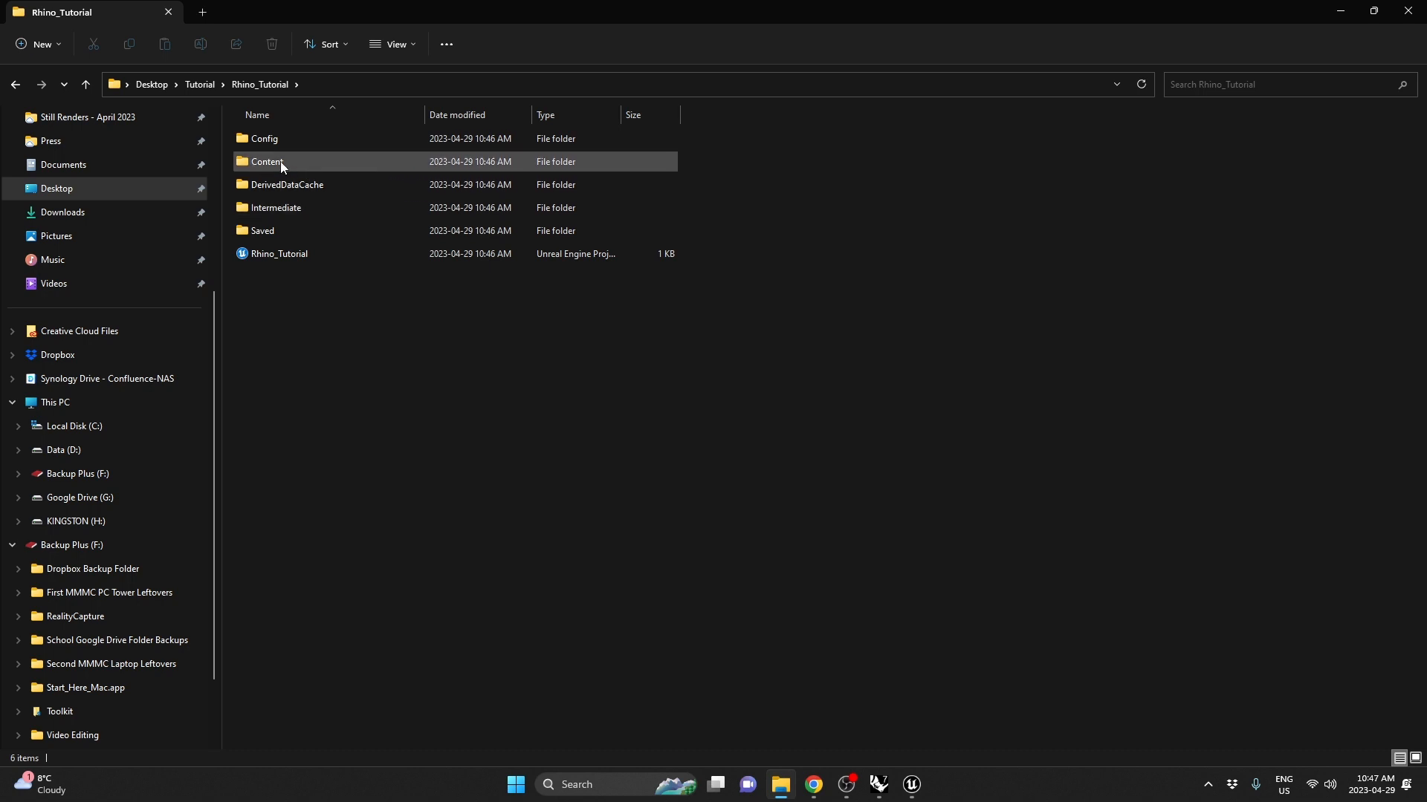
double_click(260, 163)
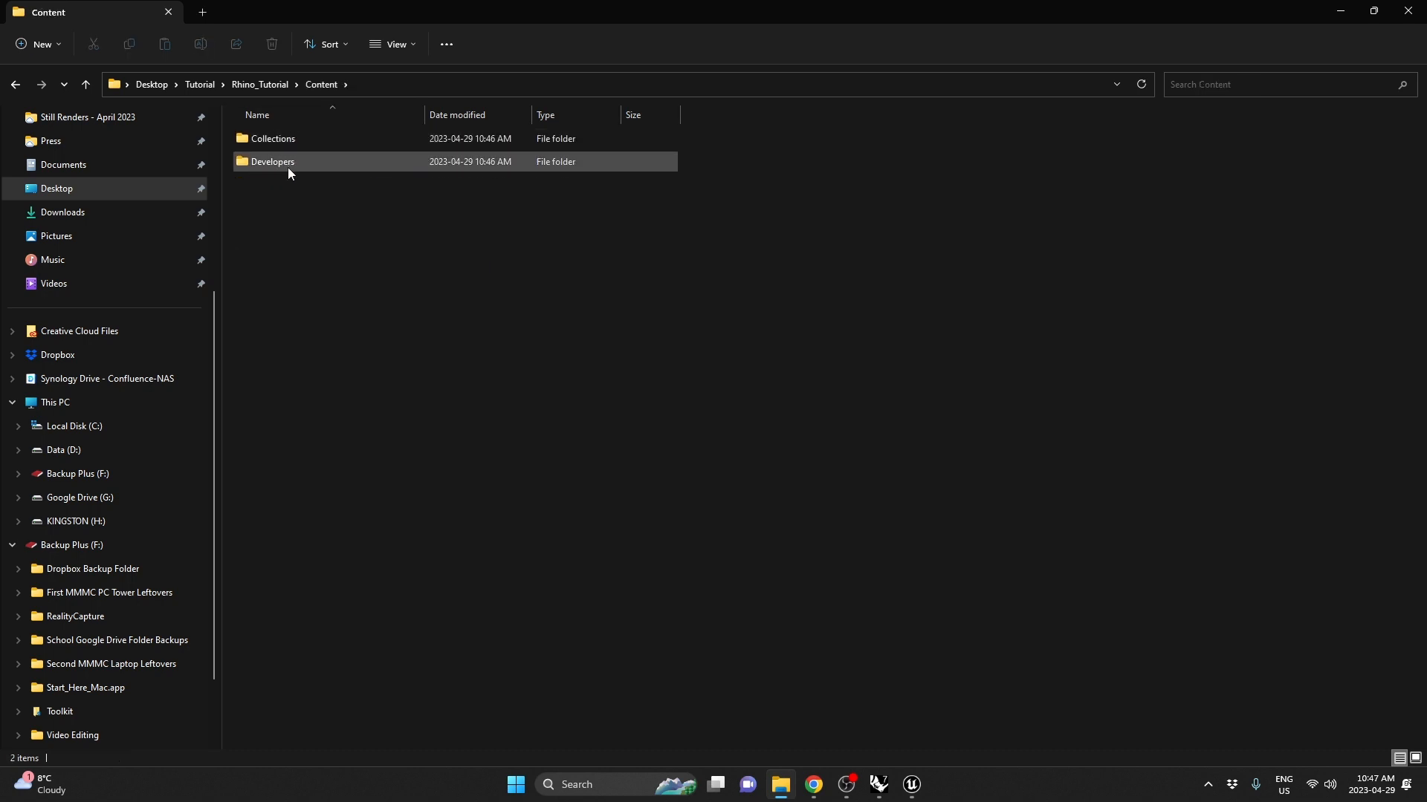
drag(339, 203, 248, 134)
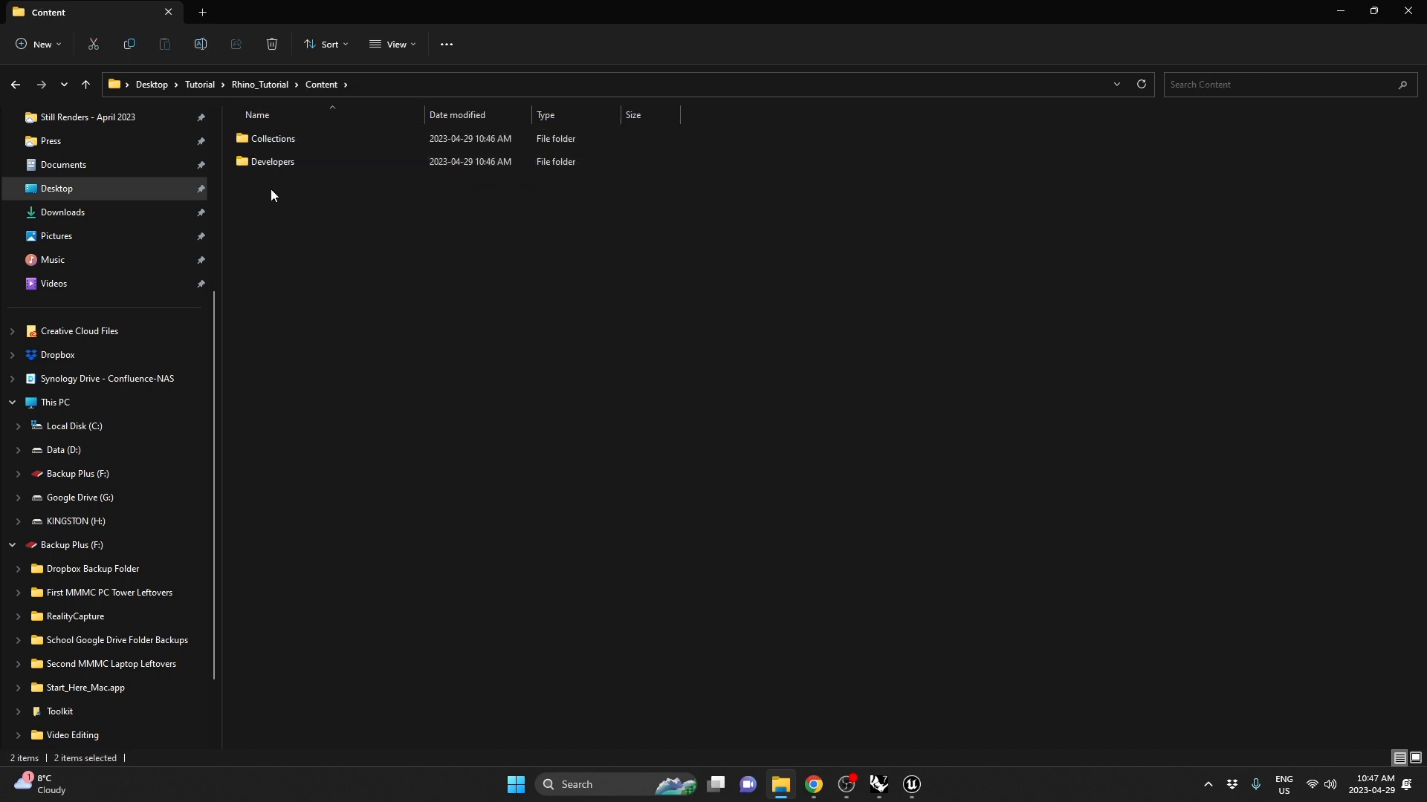
click(288, 245)
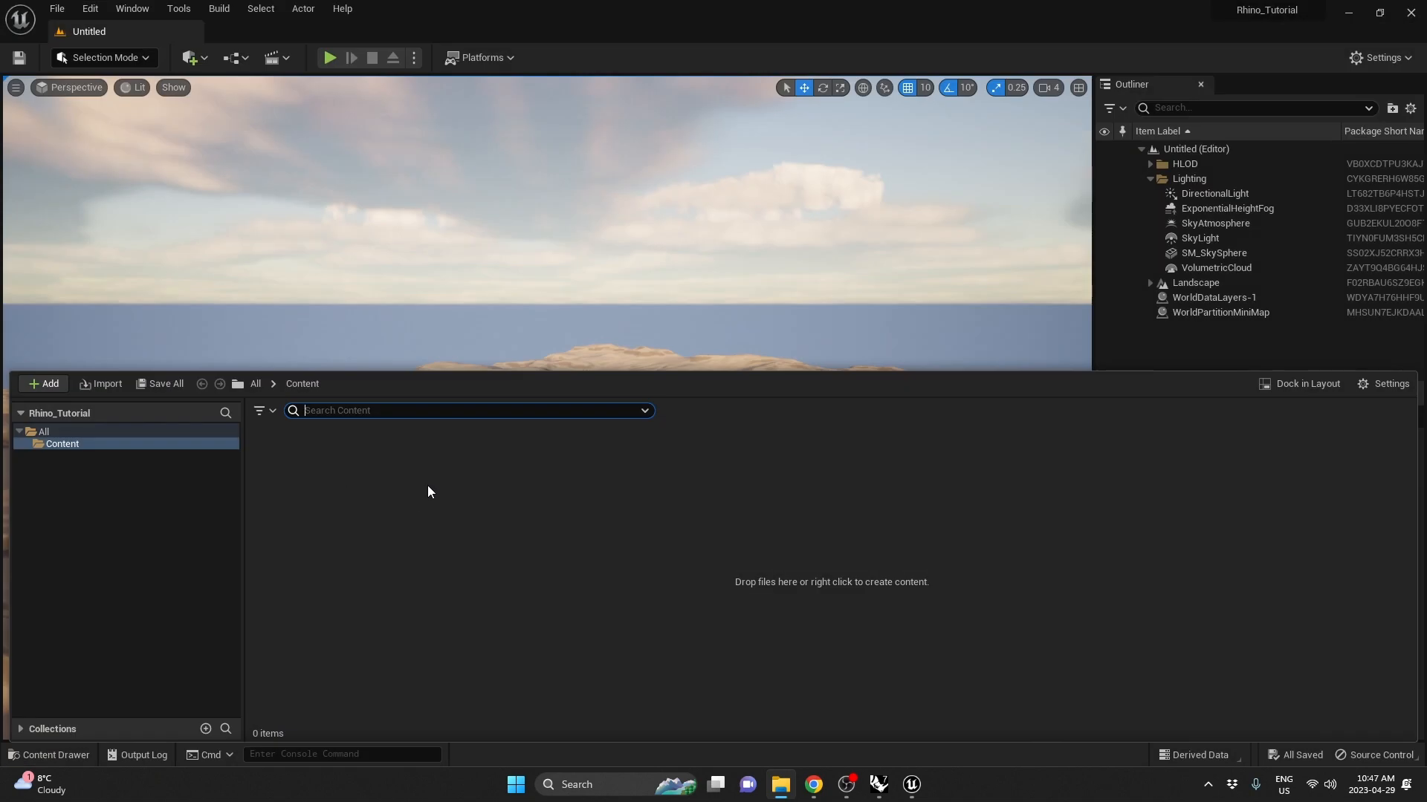
Back in Unreal Engine, create a new level named RenderExample in the Content folder
right_click(428, 492)
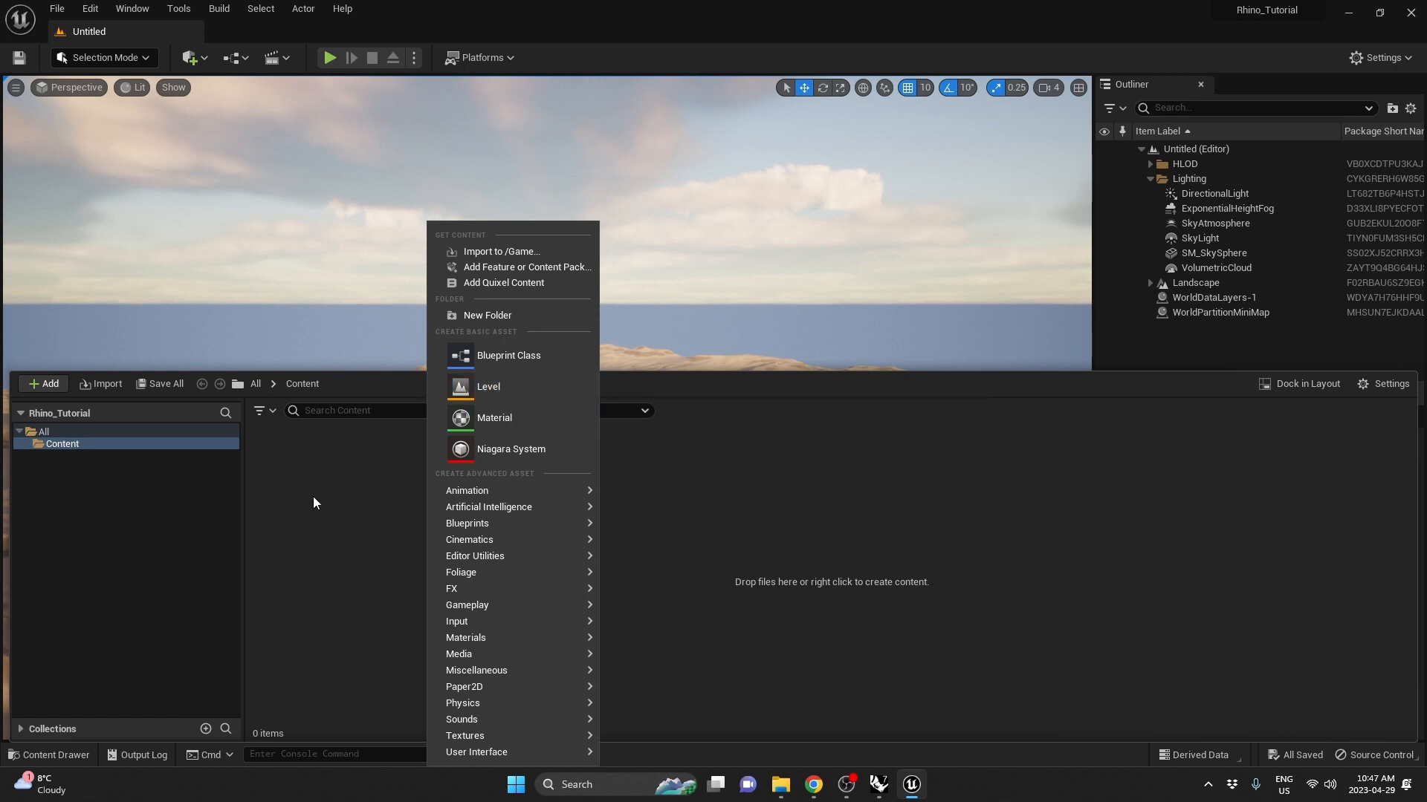
click(490, 385)
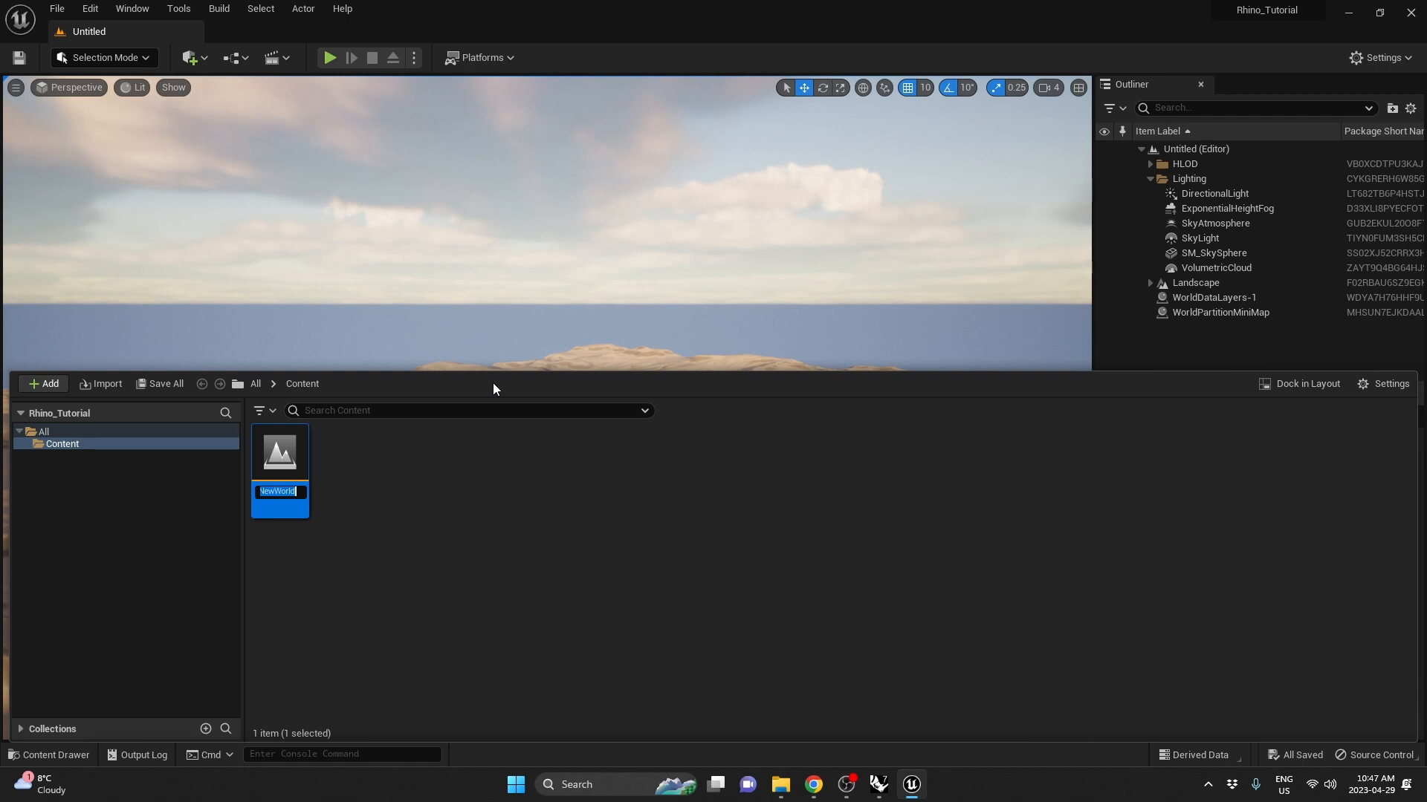
text(RenderExam)
text(ple)
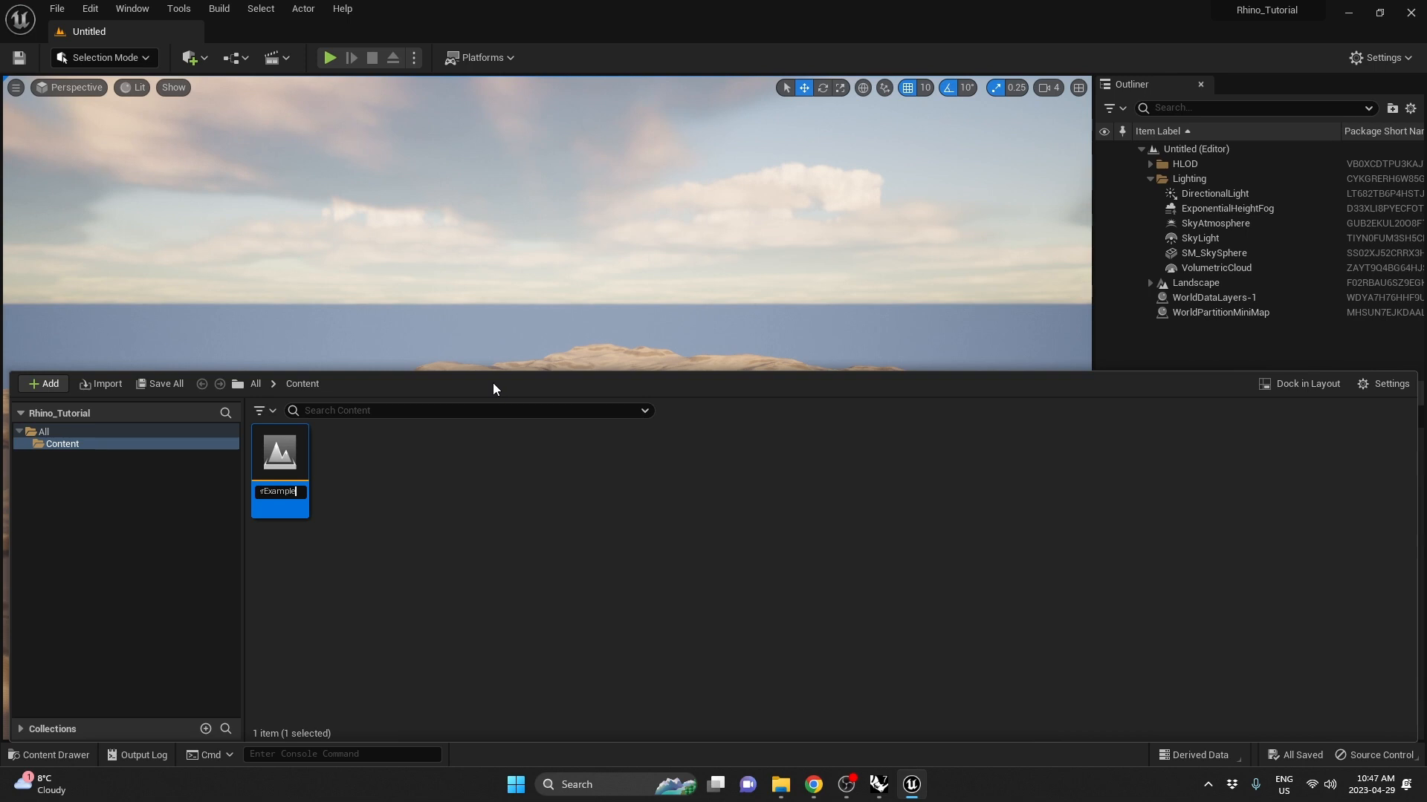
key(Return)
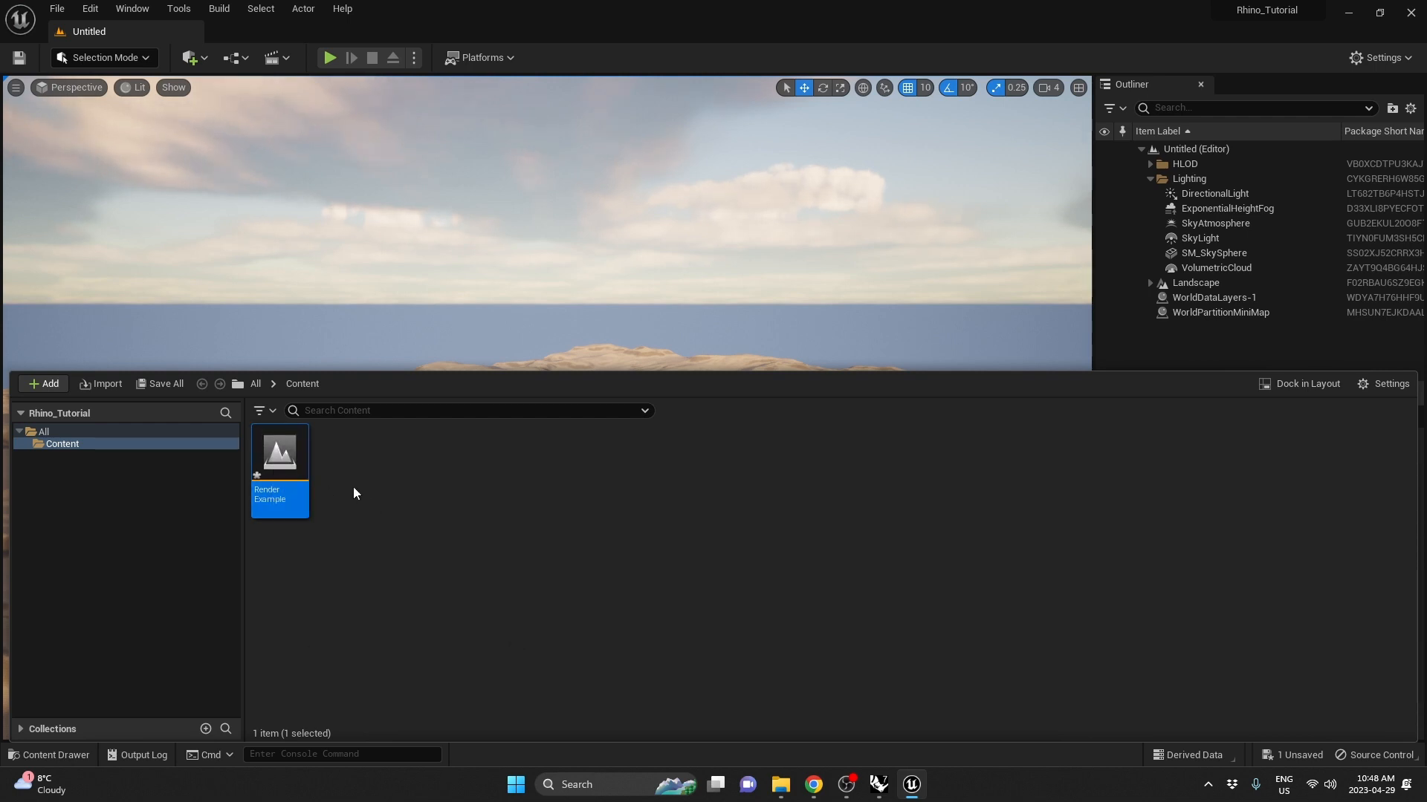
Try to open the RenderExample level without saving it
double_click(278, 499)
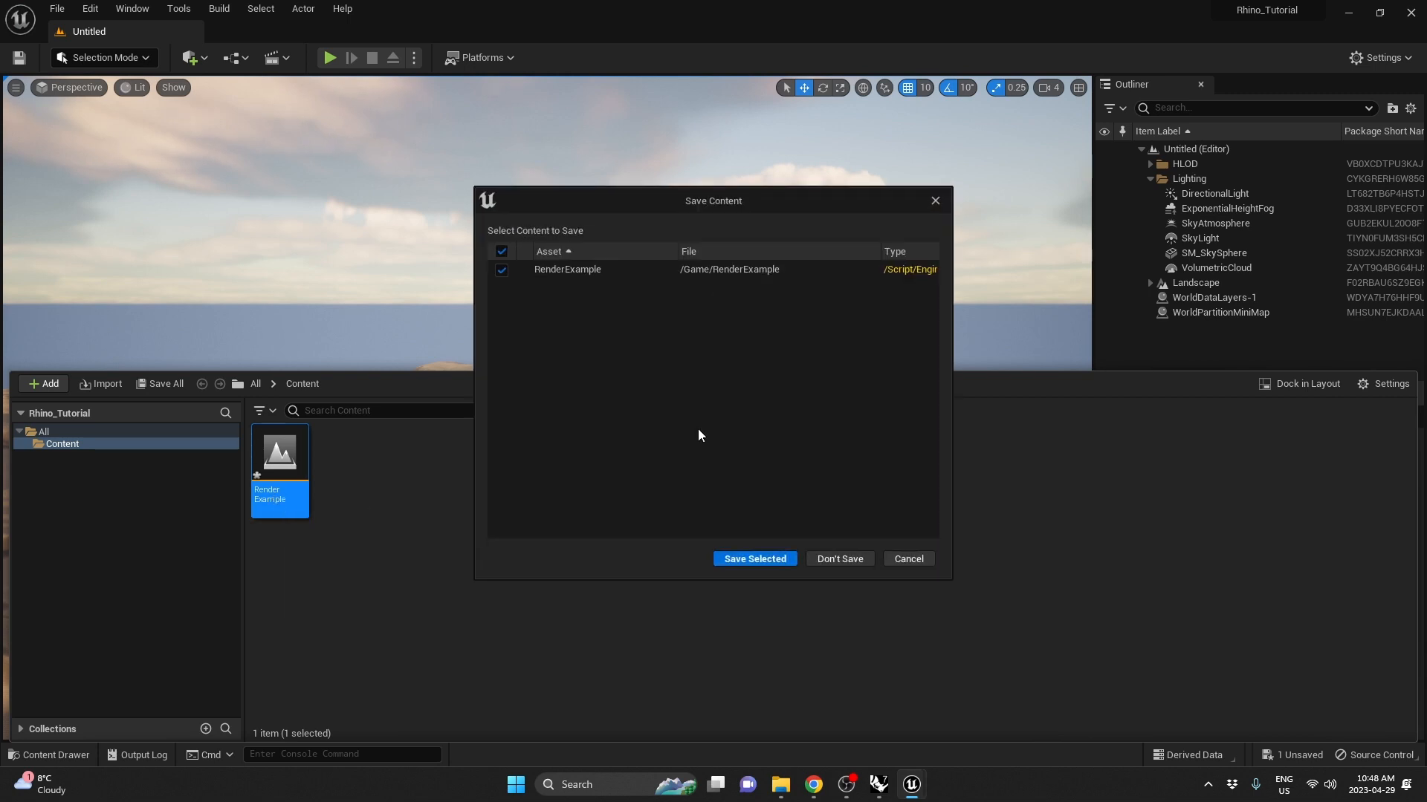
click(822, 558)
click(833, 421)
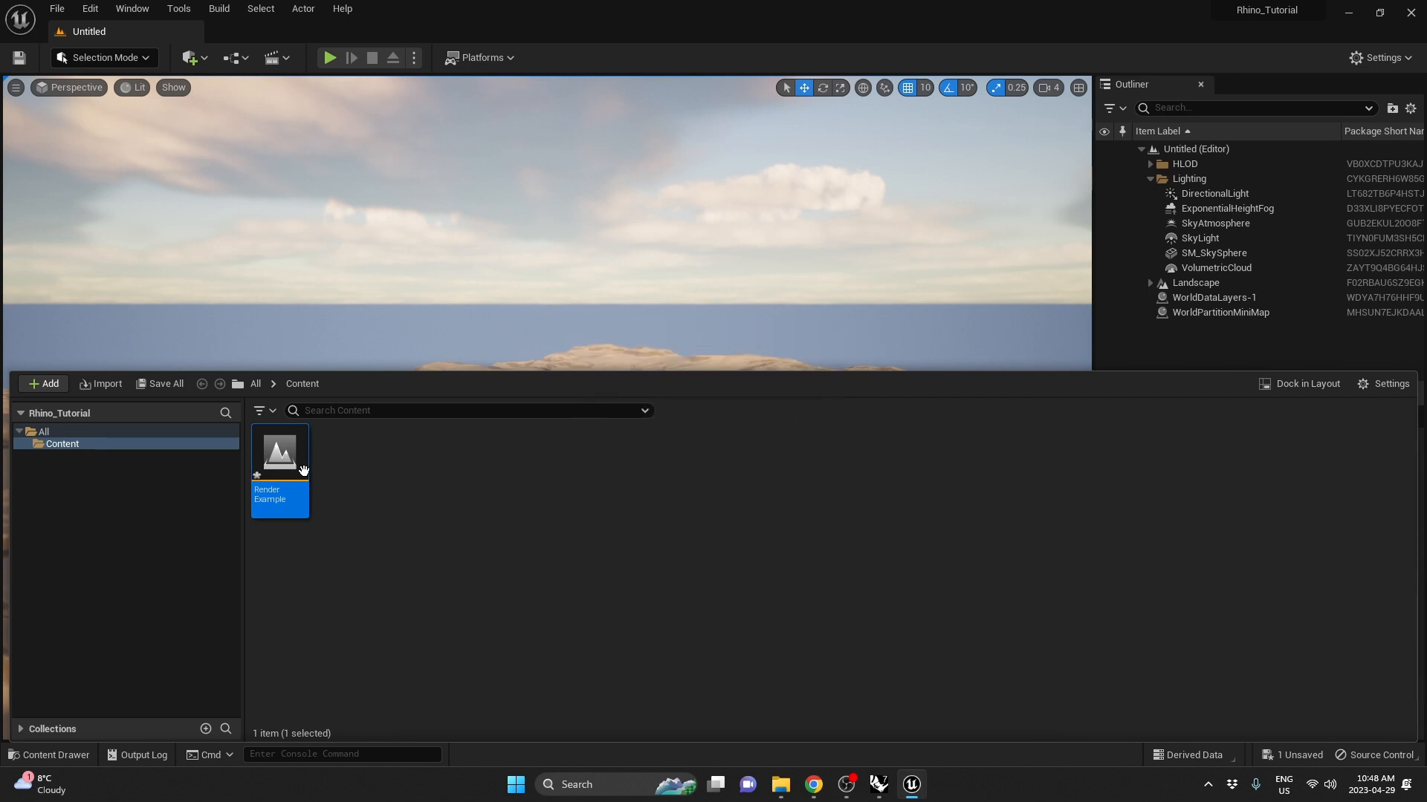
Open the RenderExample level, saving it on the way, and dismiss the Content Drawer
double_click(283, 466)
click(753, 559)
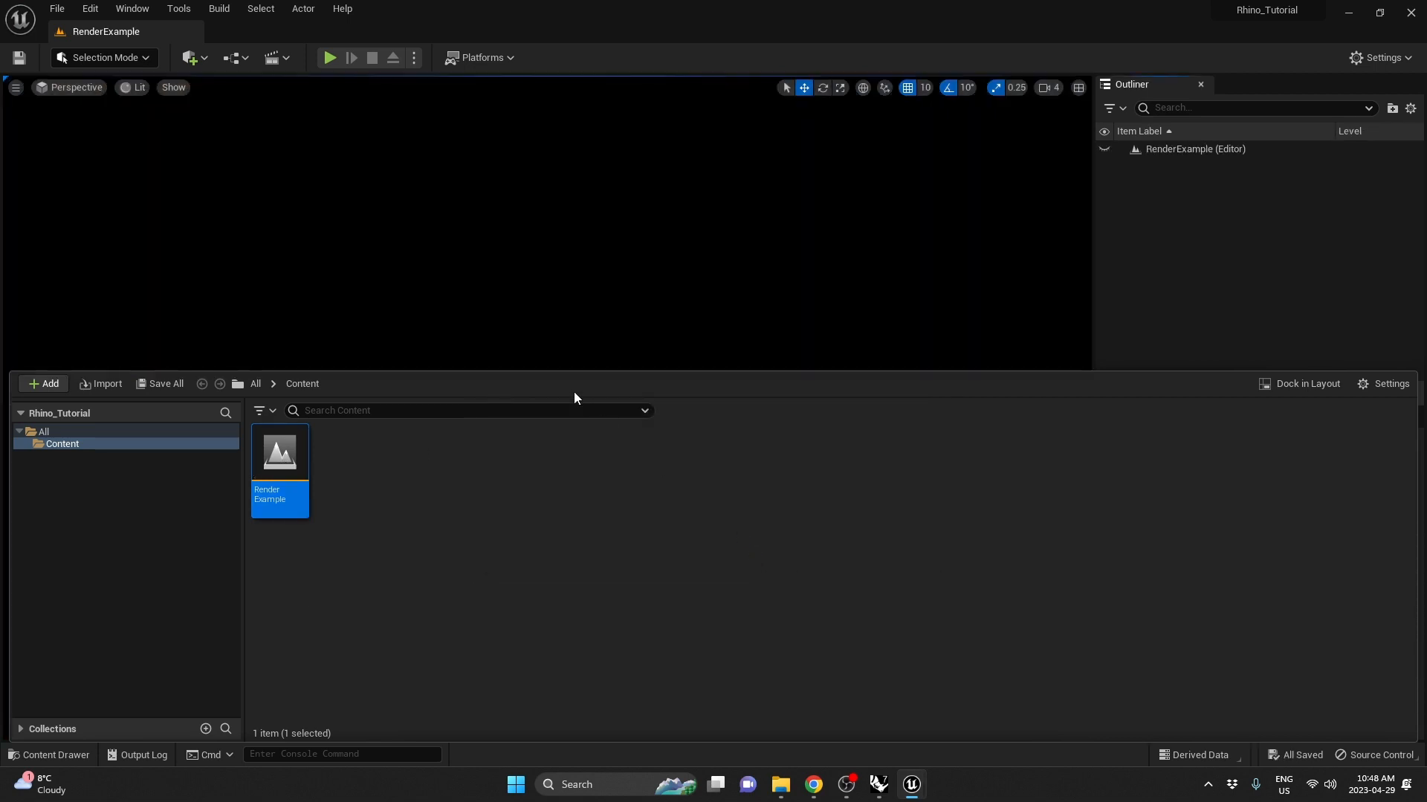
click(504, 293)
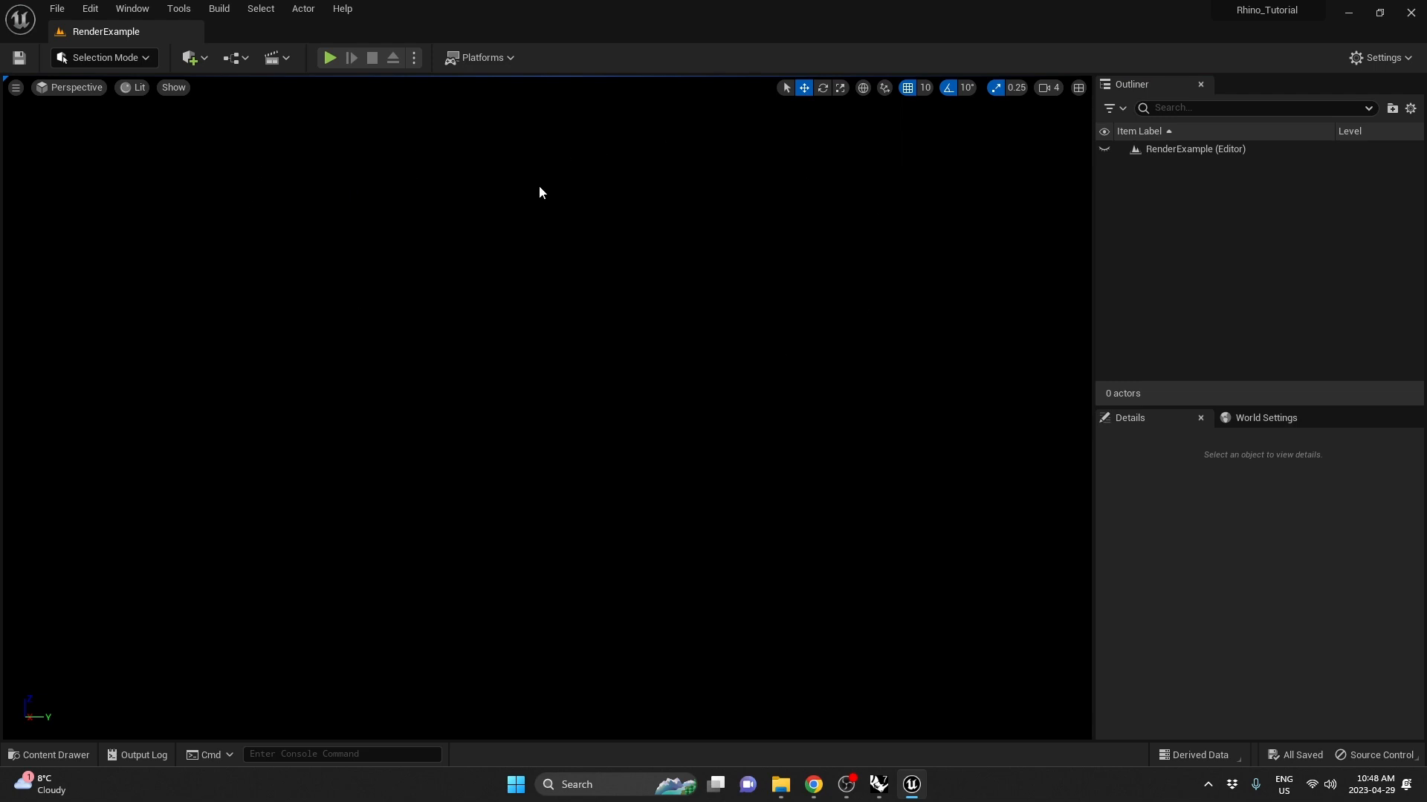
In the project's Maps & Modes settings, set both the Editor Startup Map and the Game Default Map to RenderExample
click(90, 8)
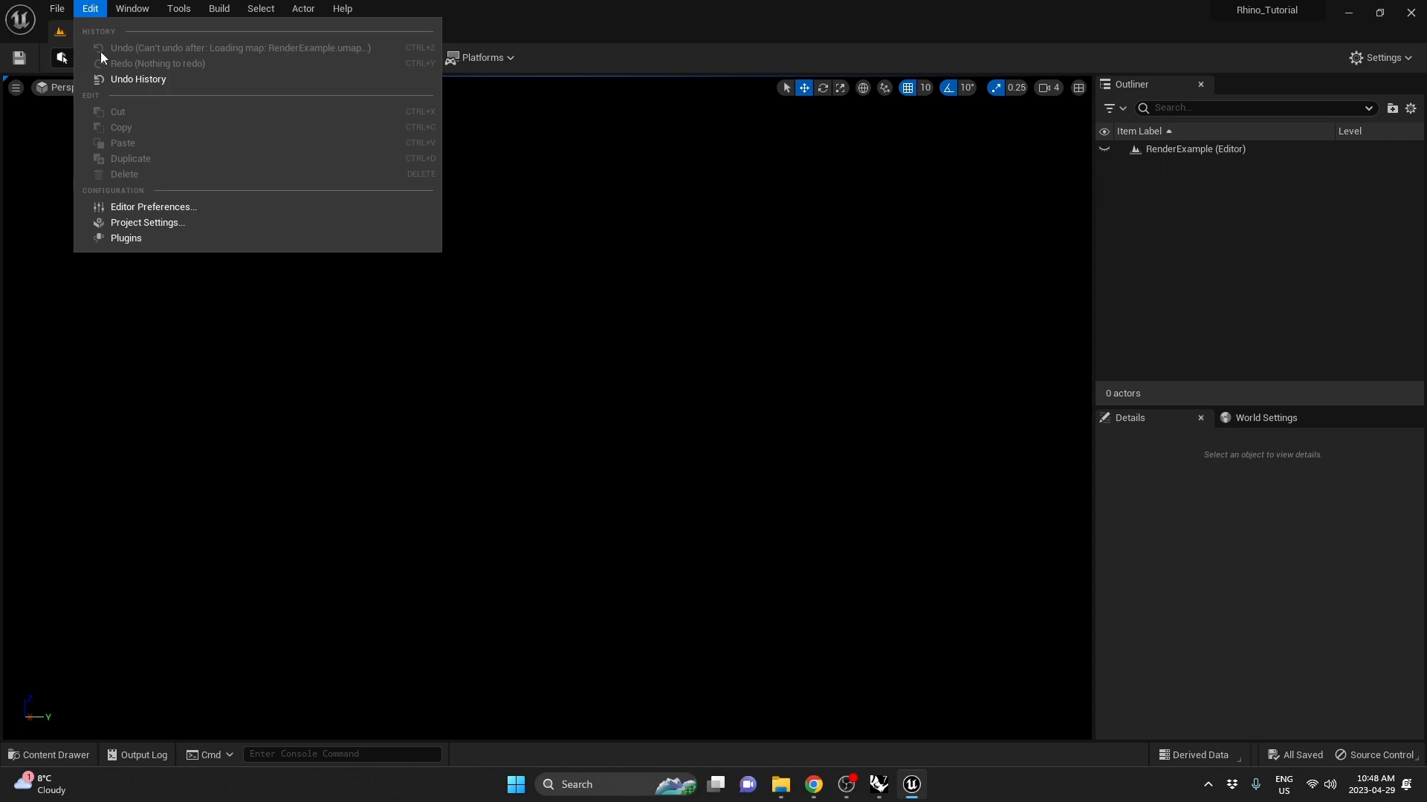
click(157, 221)
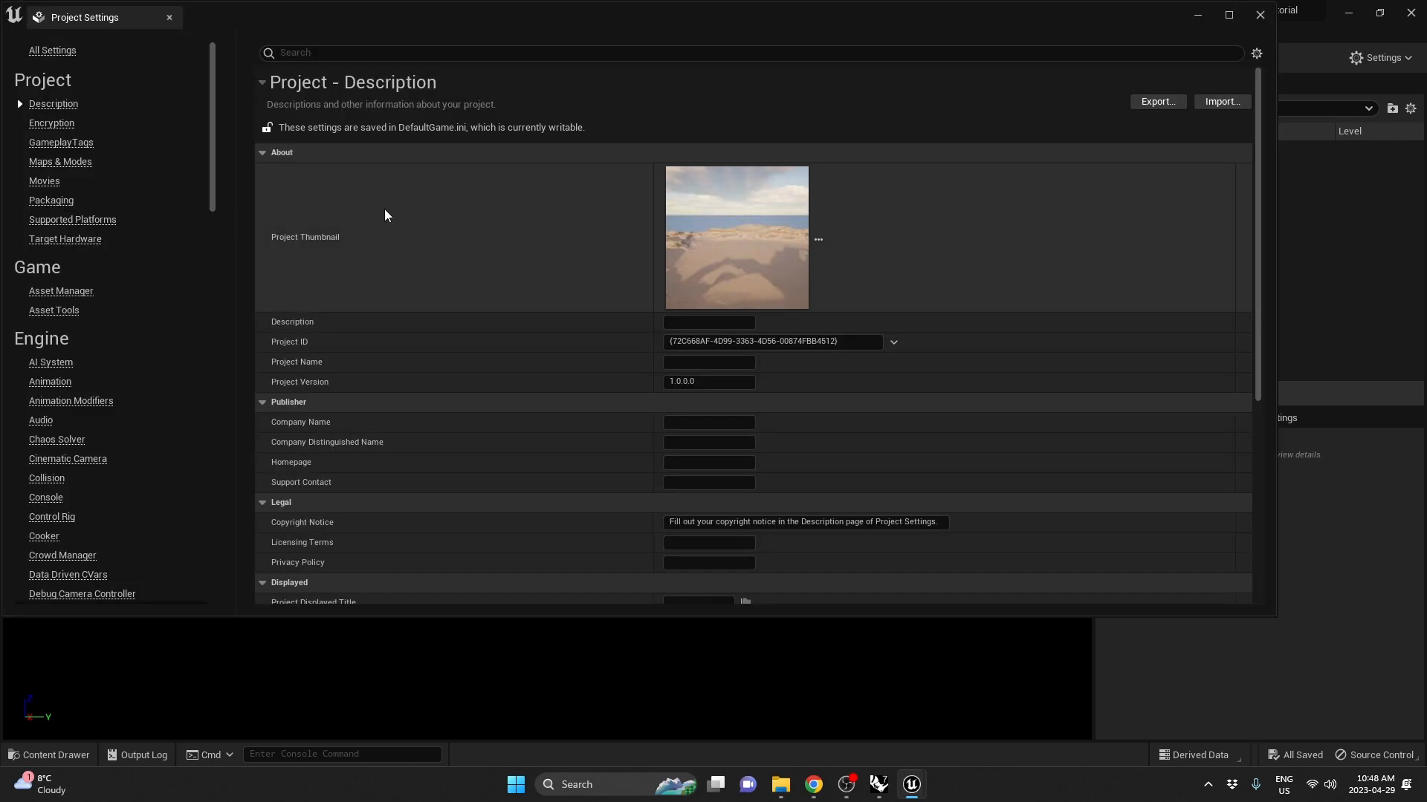
click(67, 162)
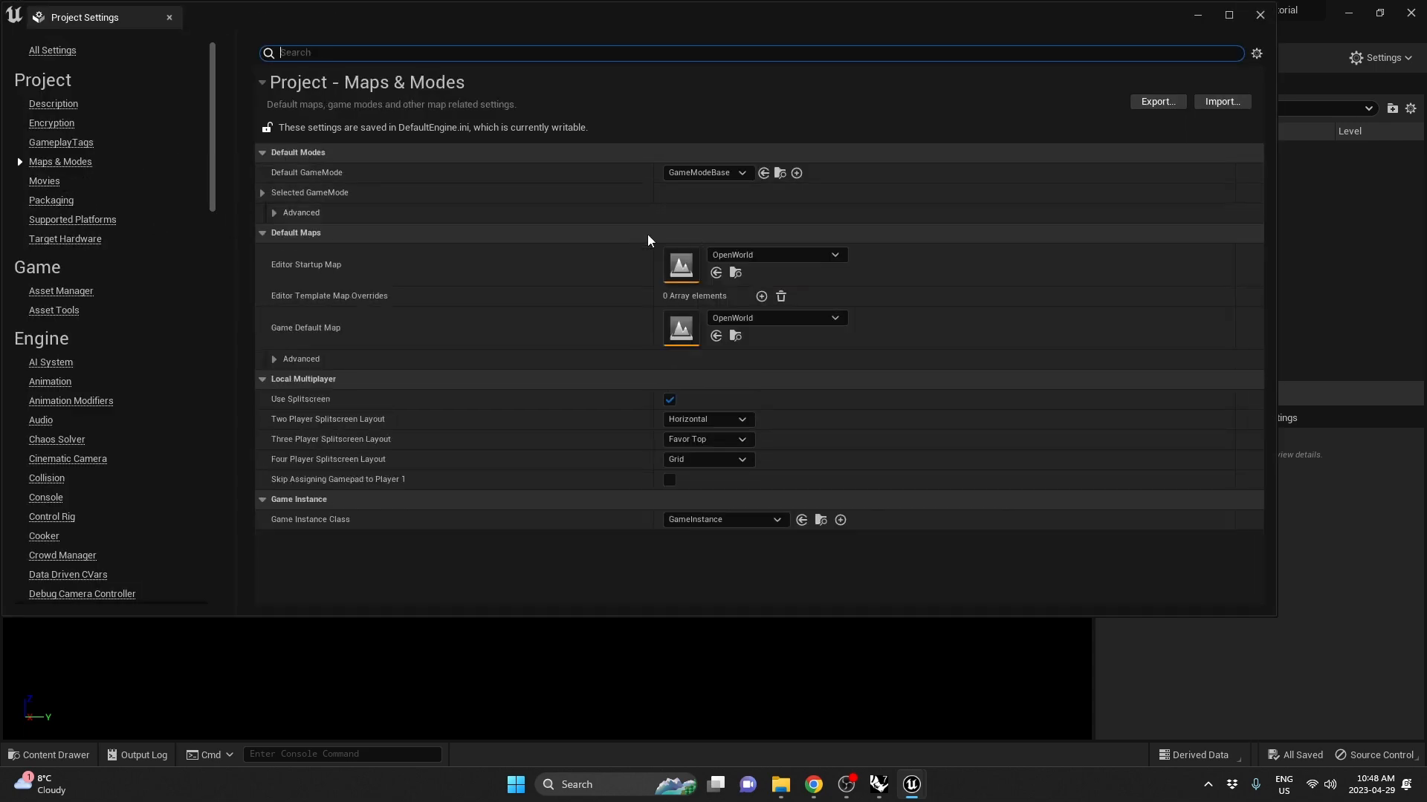
click(762, 255)
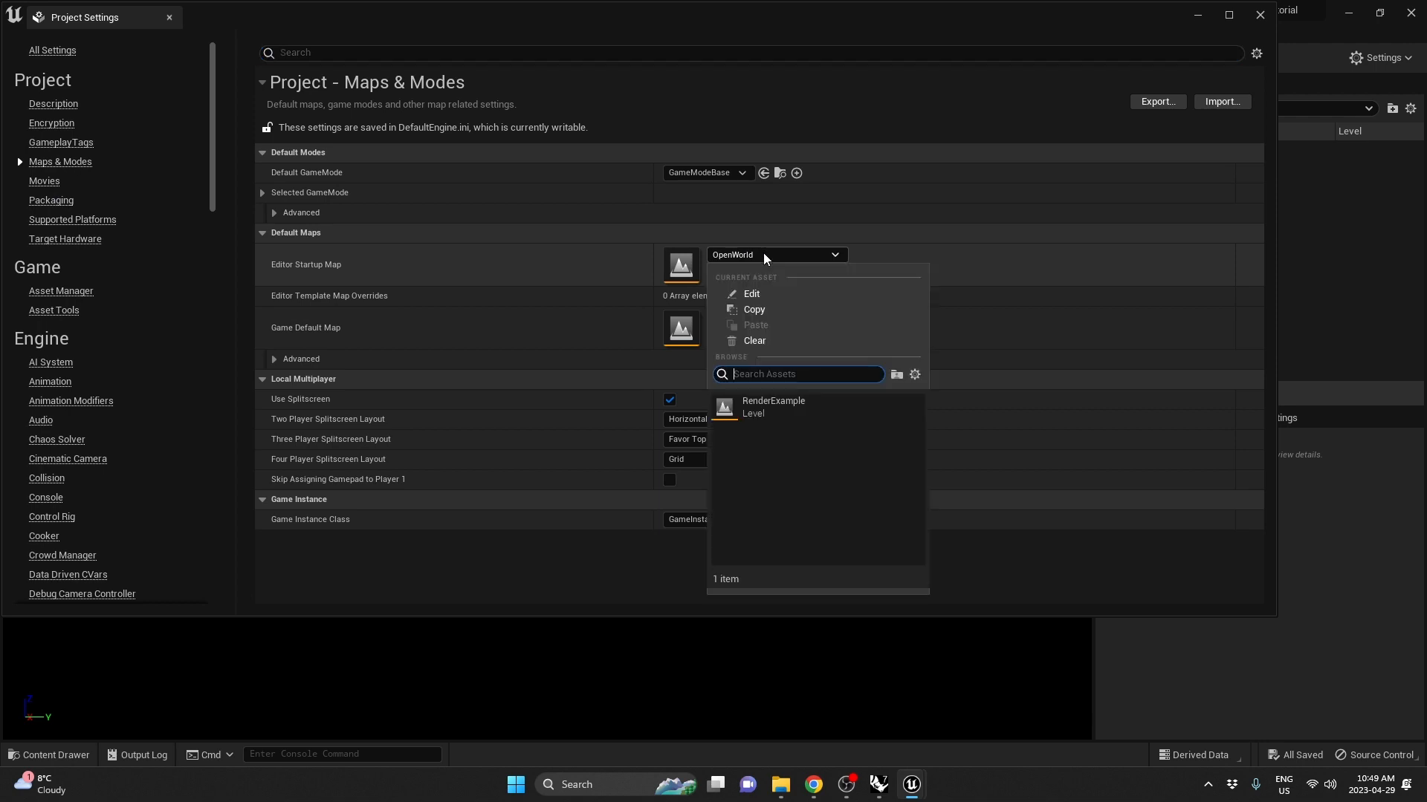
click(796, 413)
click(769, 318)
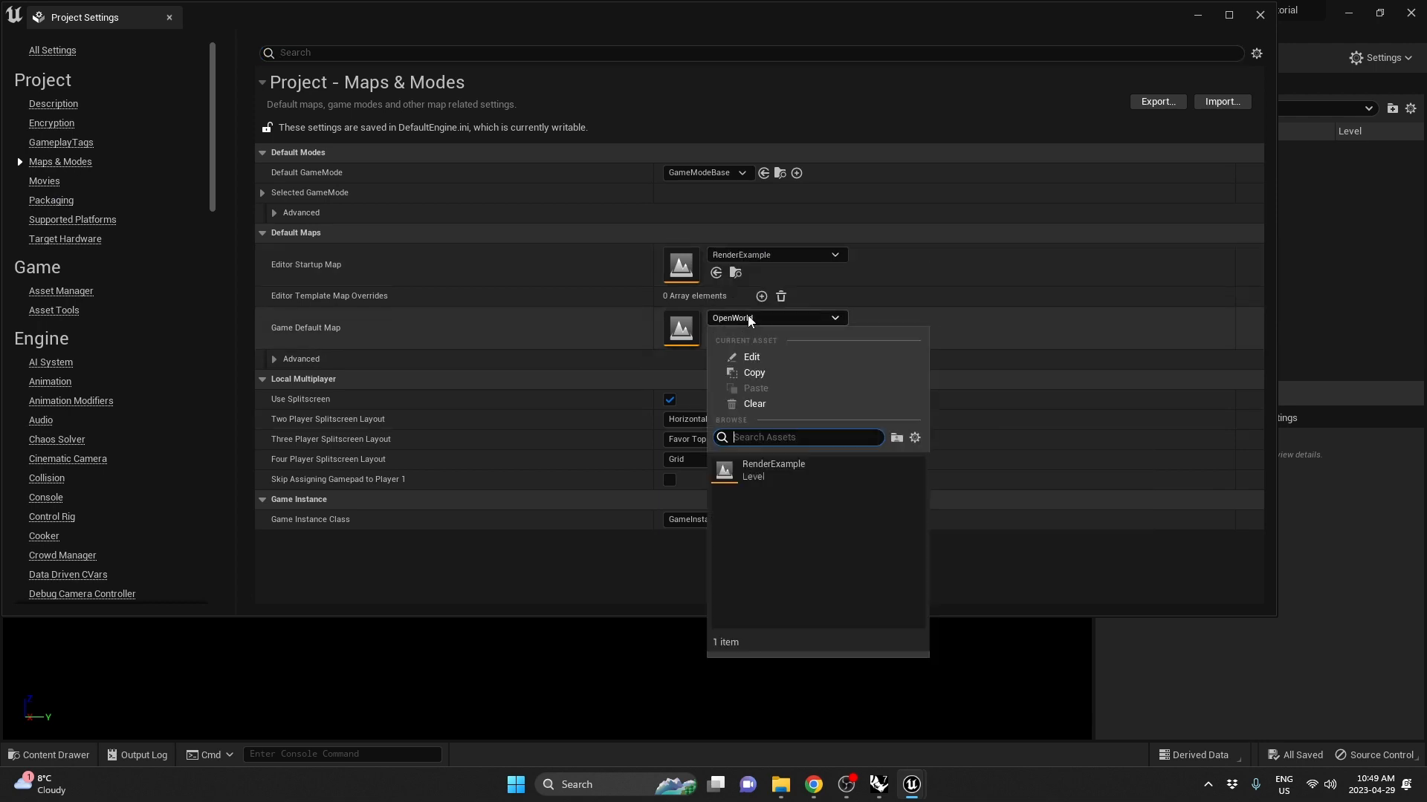
click(810, 469)
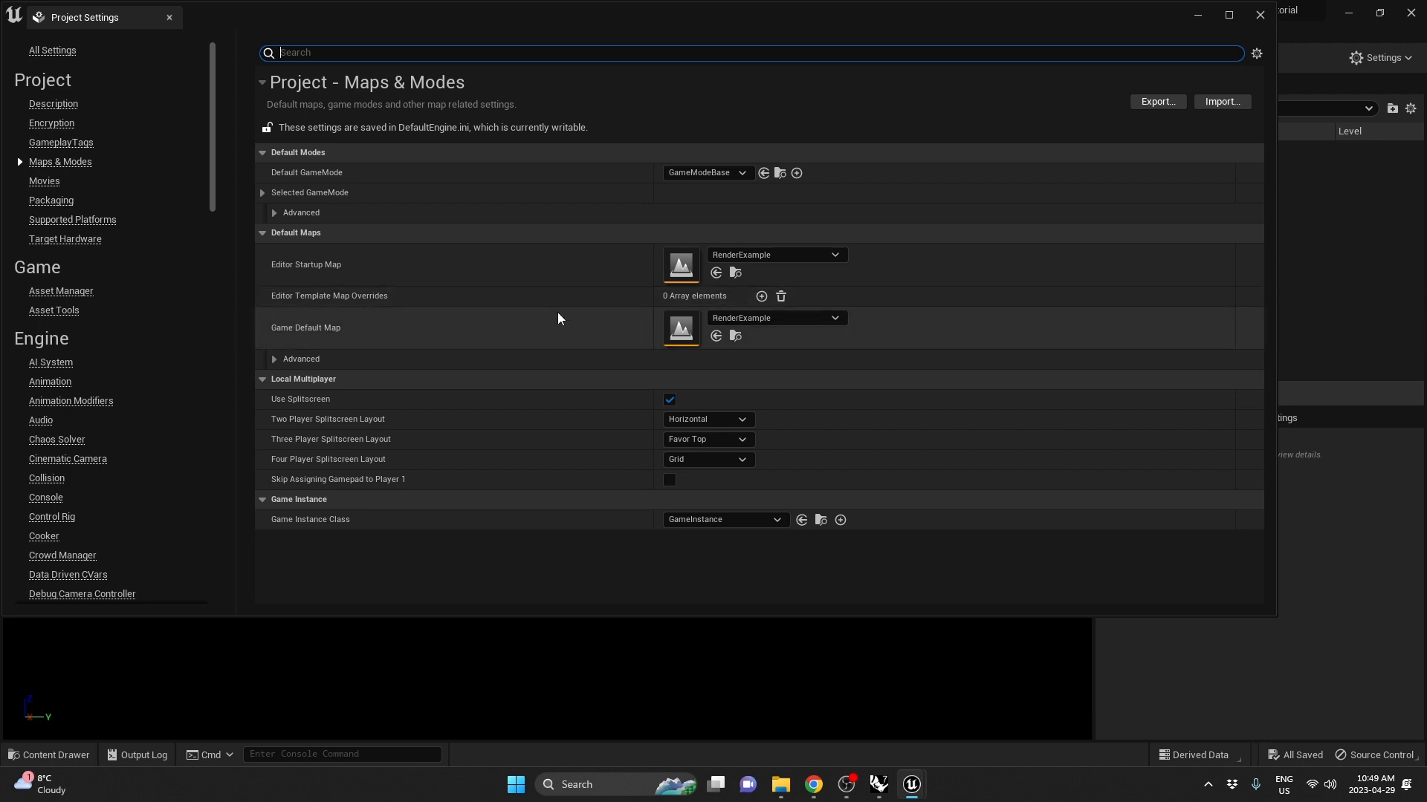
click(1259, 15)
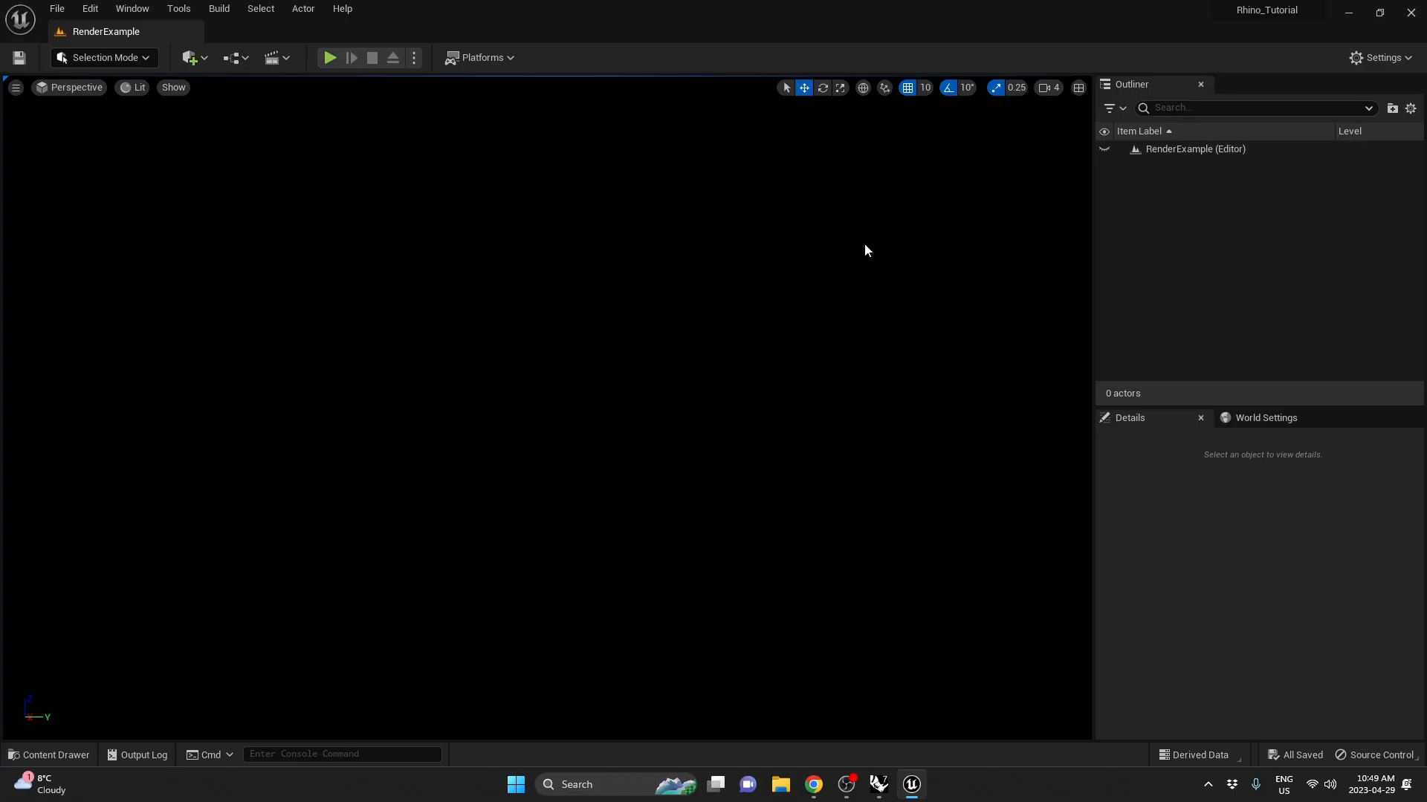
Add a Directional Light and a Sky Light to the empty RenderExample level
click(195, 60)
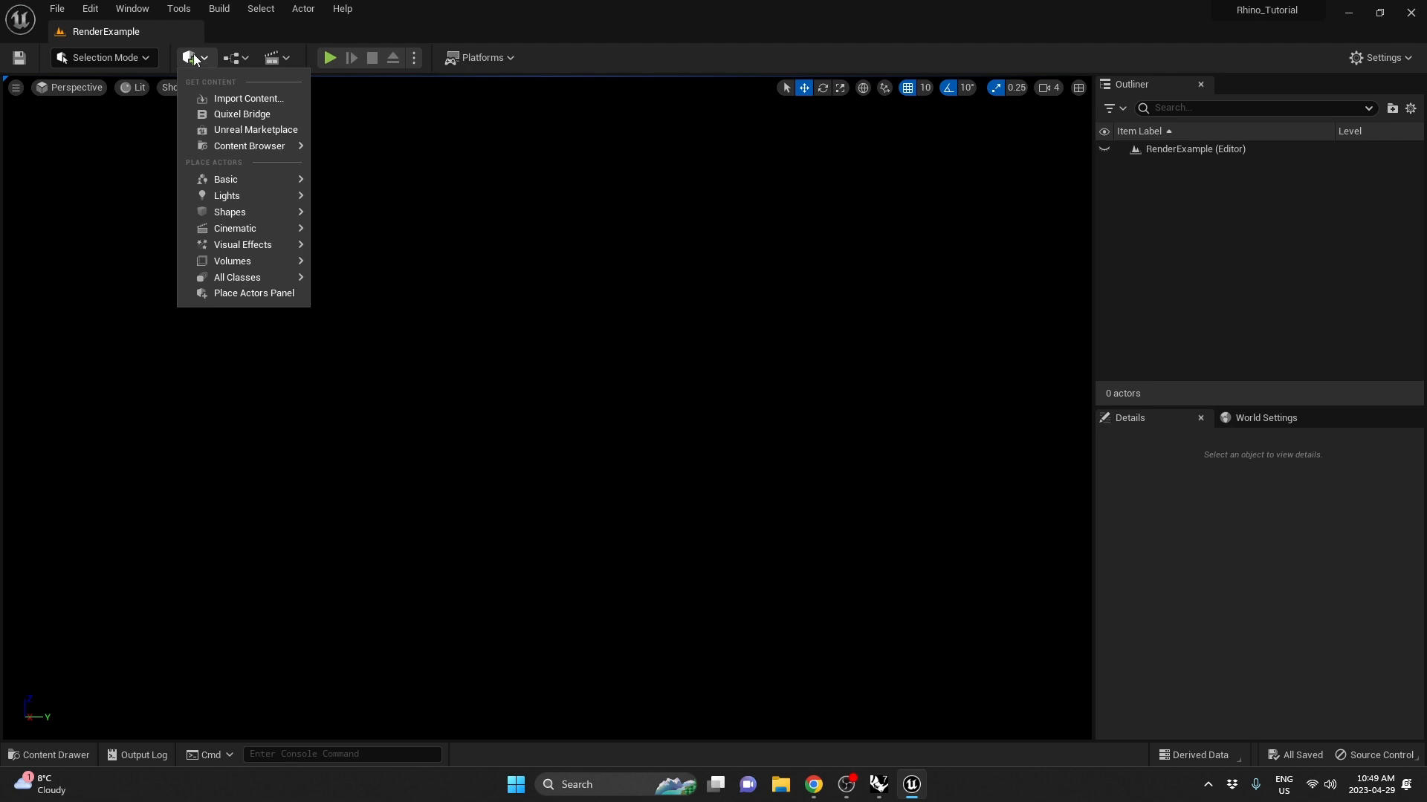
mouse_move(249, 193)
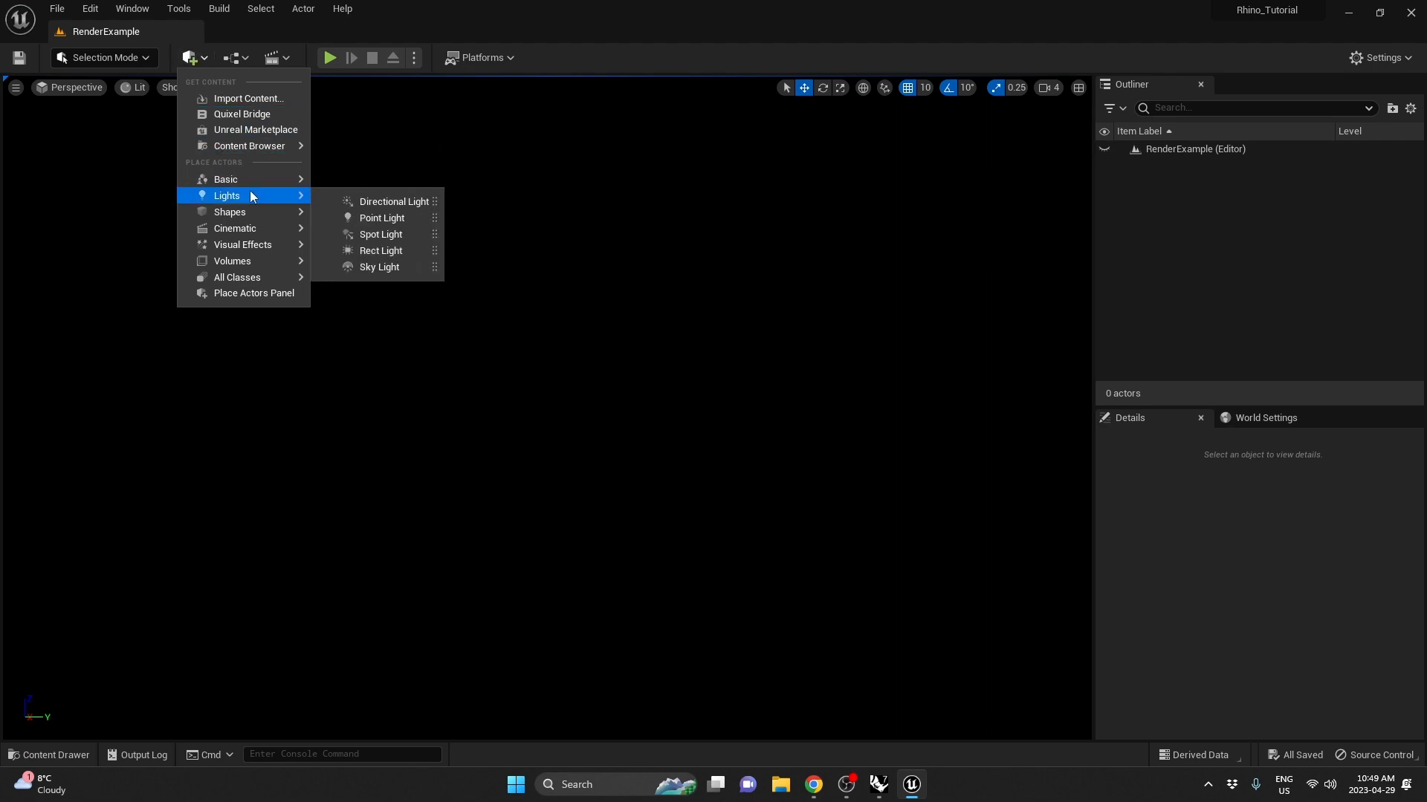
click(394, 200)
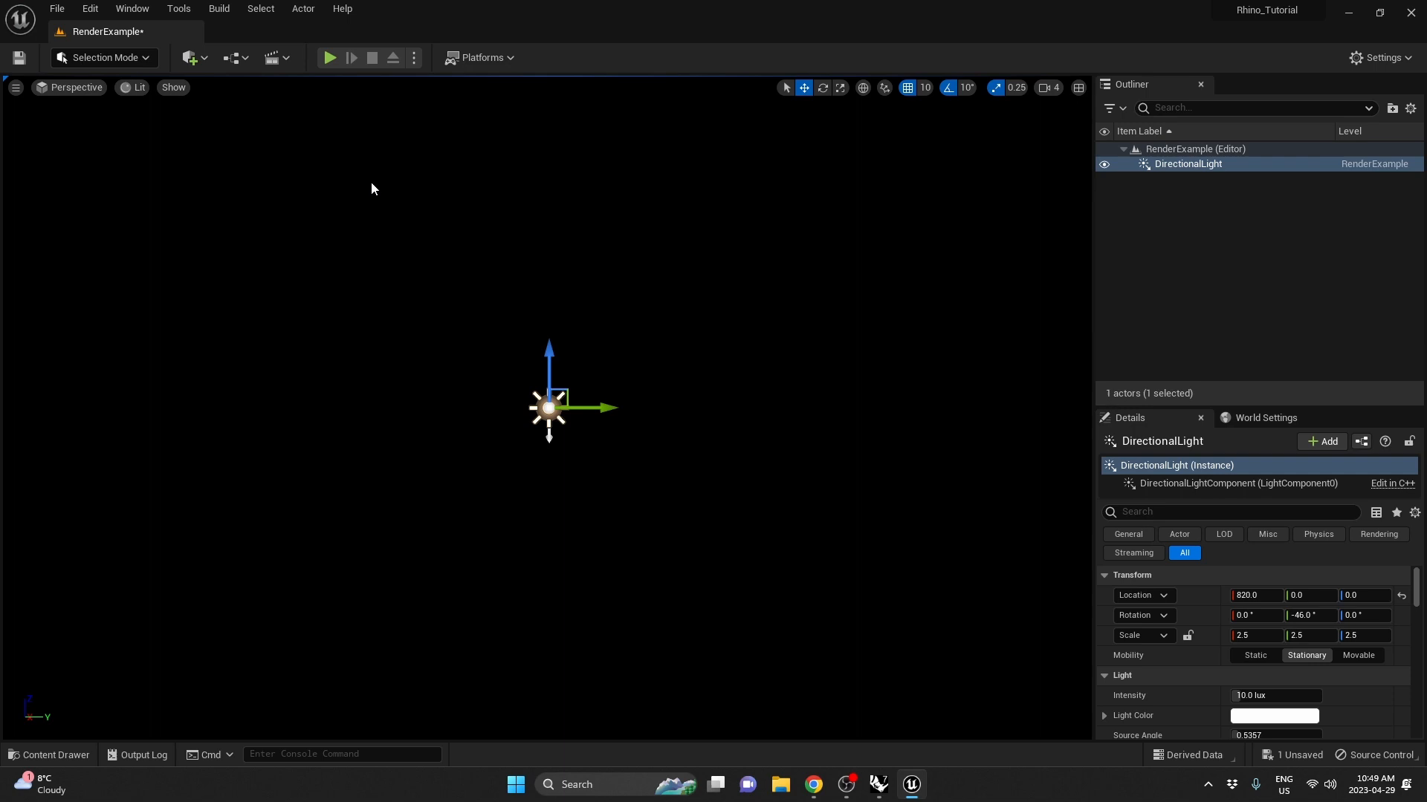
click(192, 60)
mouse_move(270, 198)
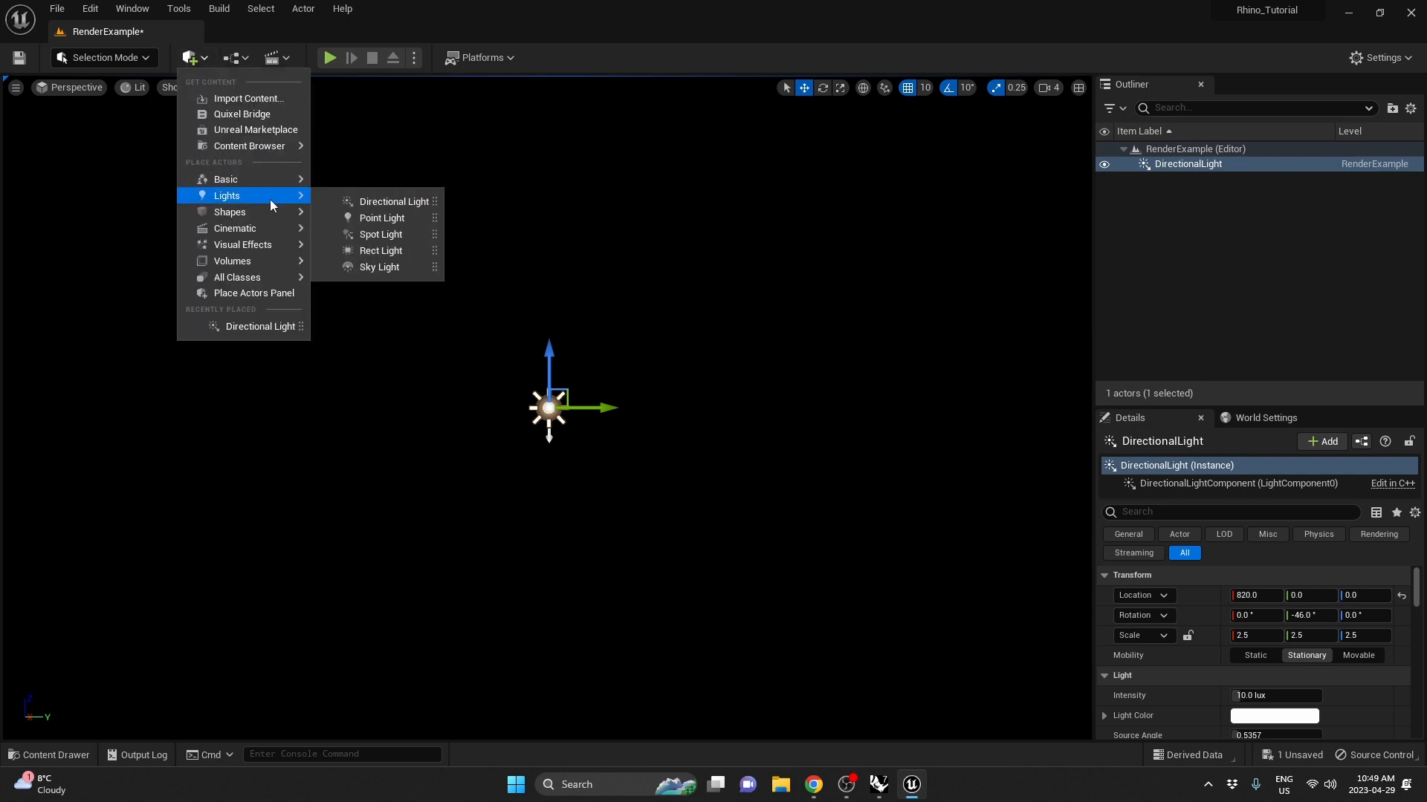
click(389, 266)
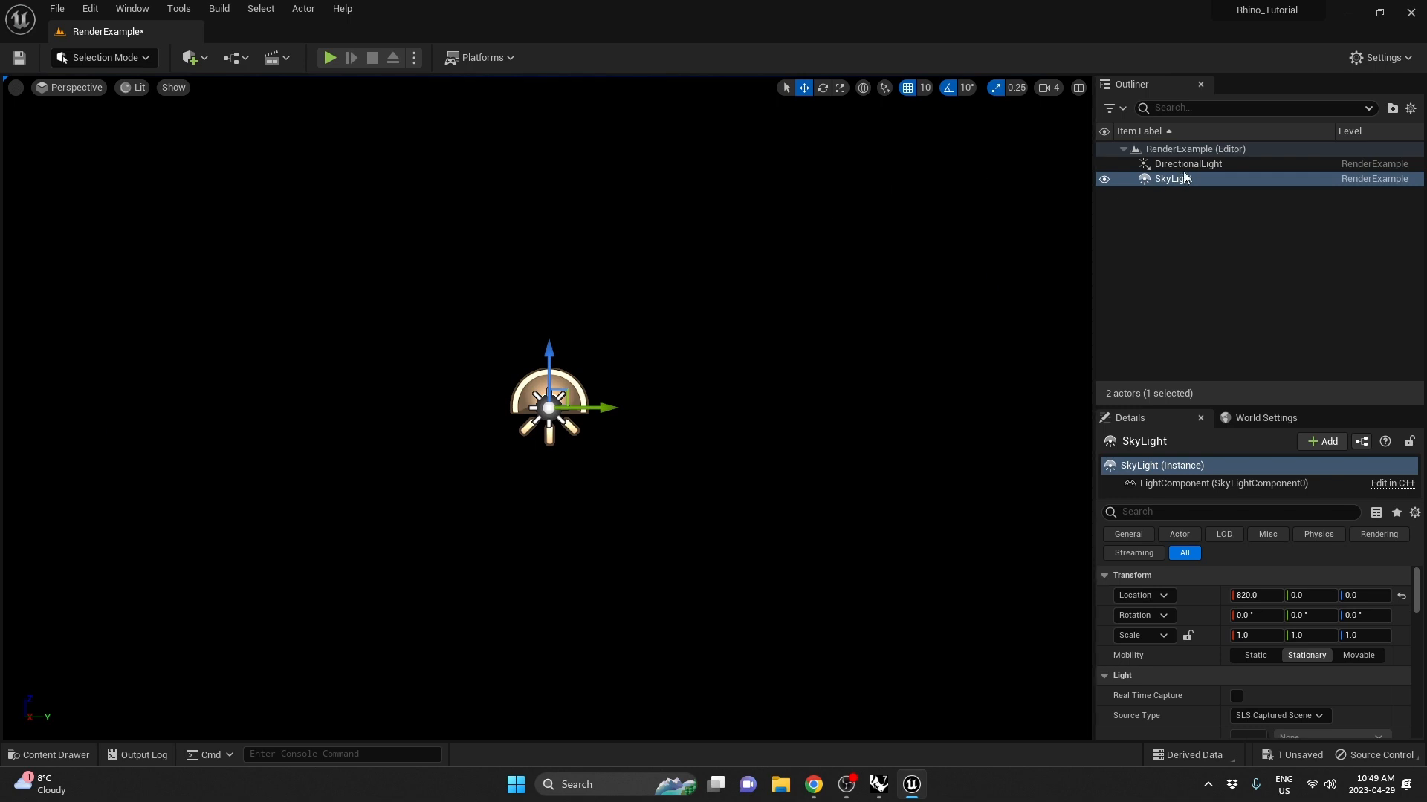
Add a Sky Atmosphere and an Exponential Height Fog to the level
click(195, 58)
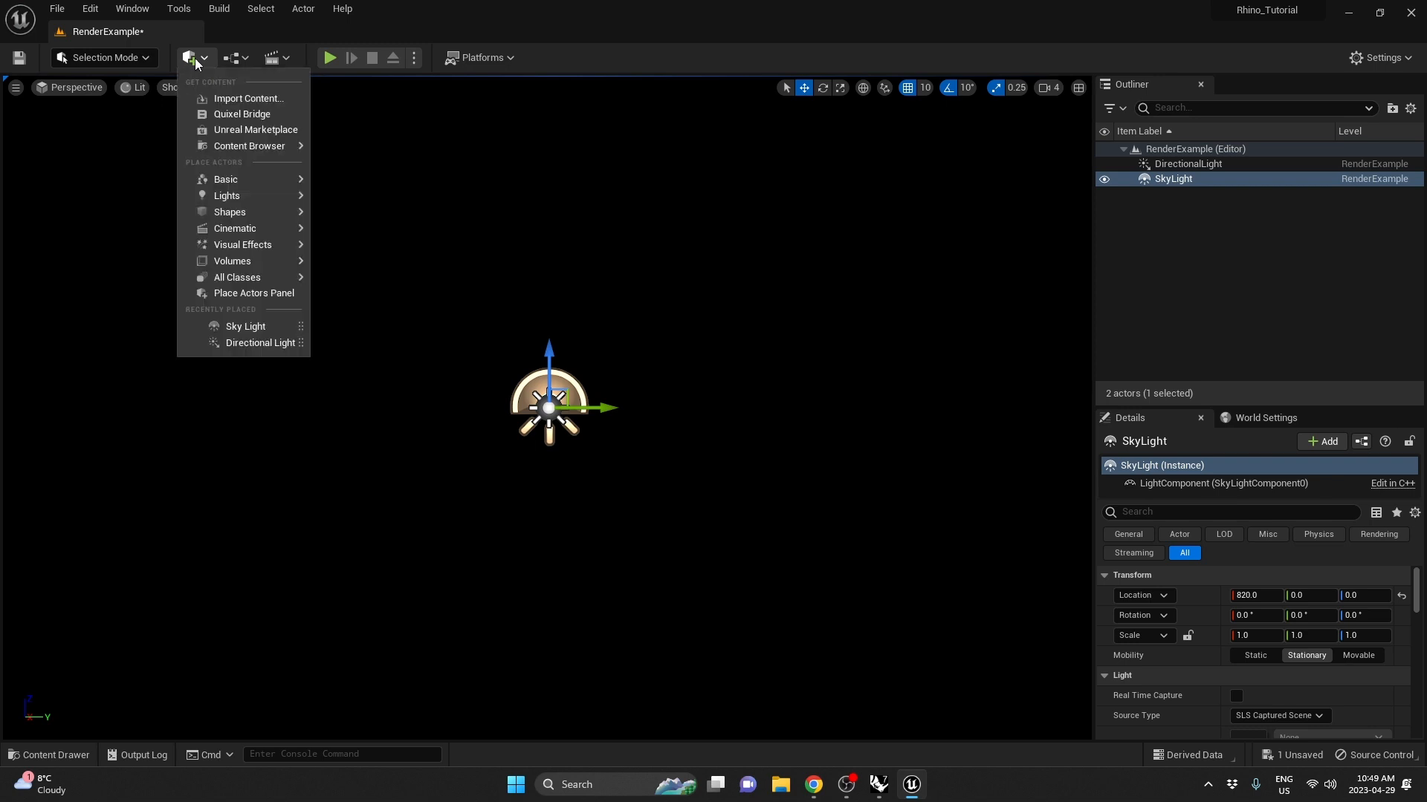
mouse_move(287, 230)
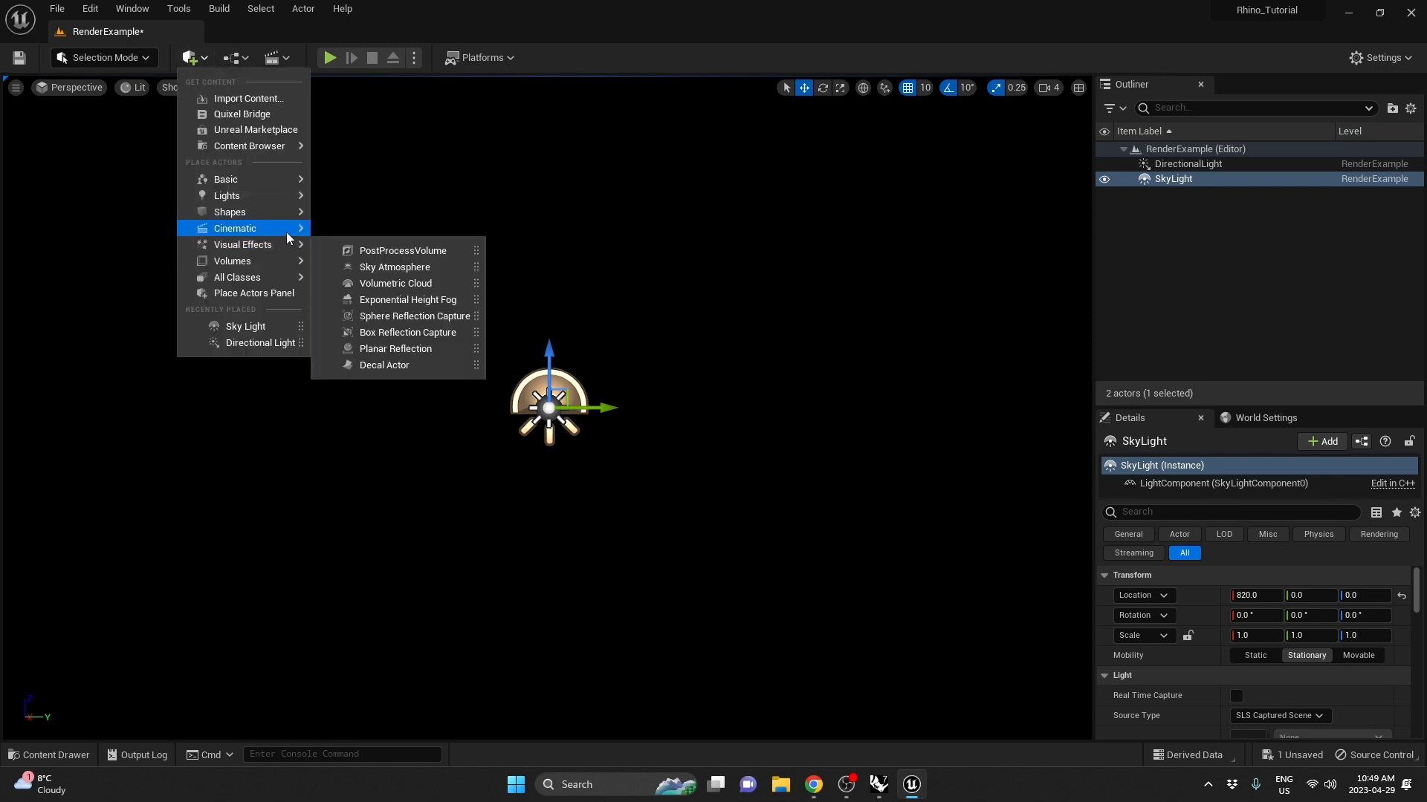
mouse_move(285, 260)
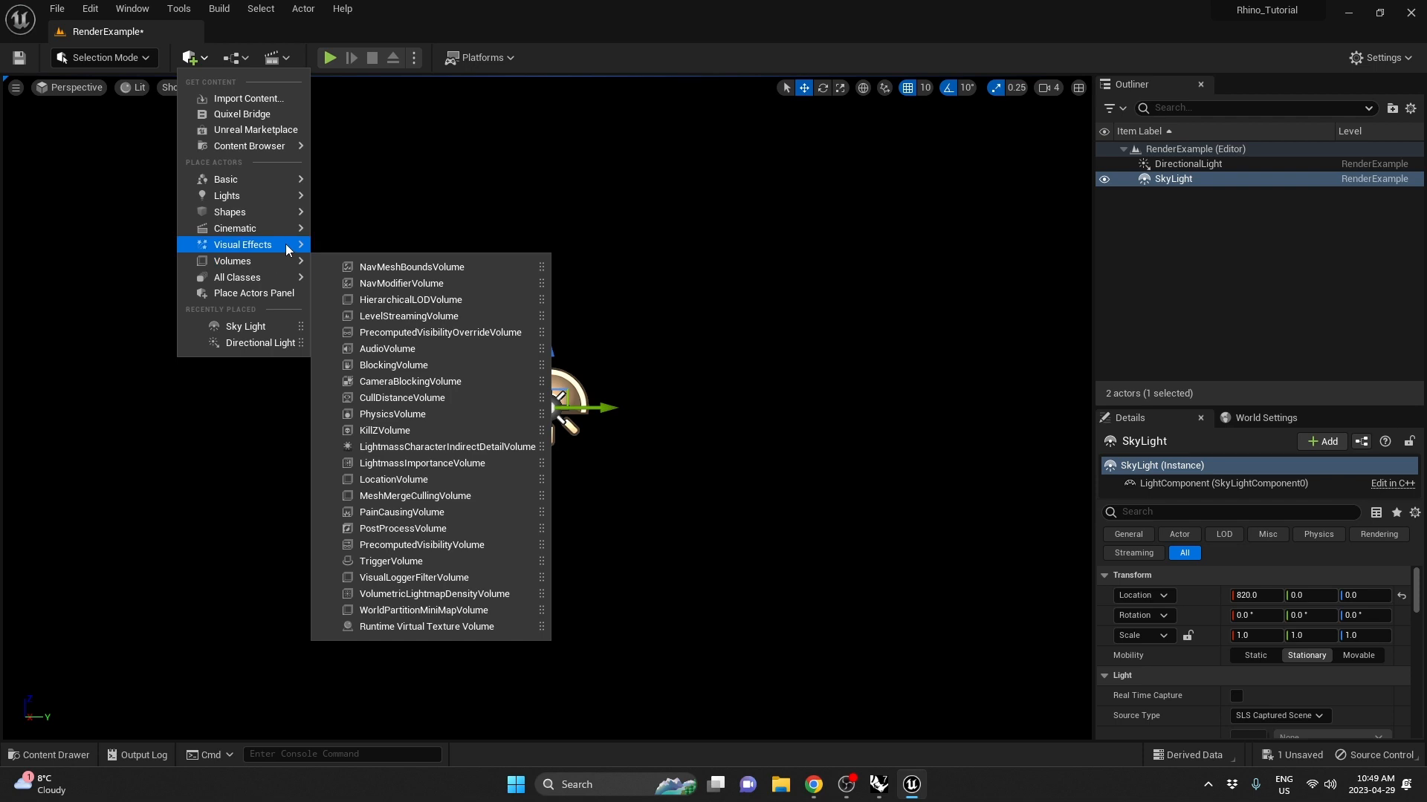
click(416, 264)
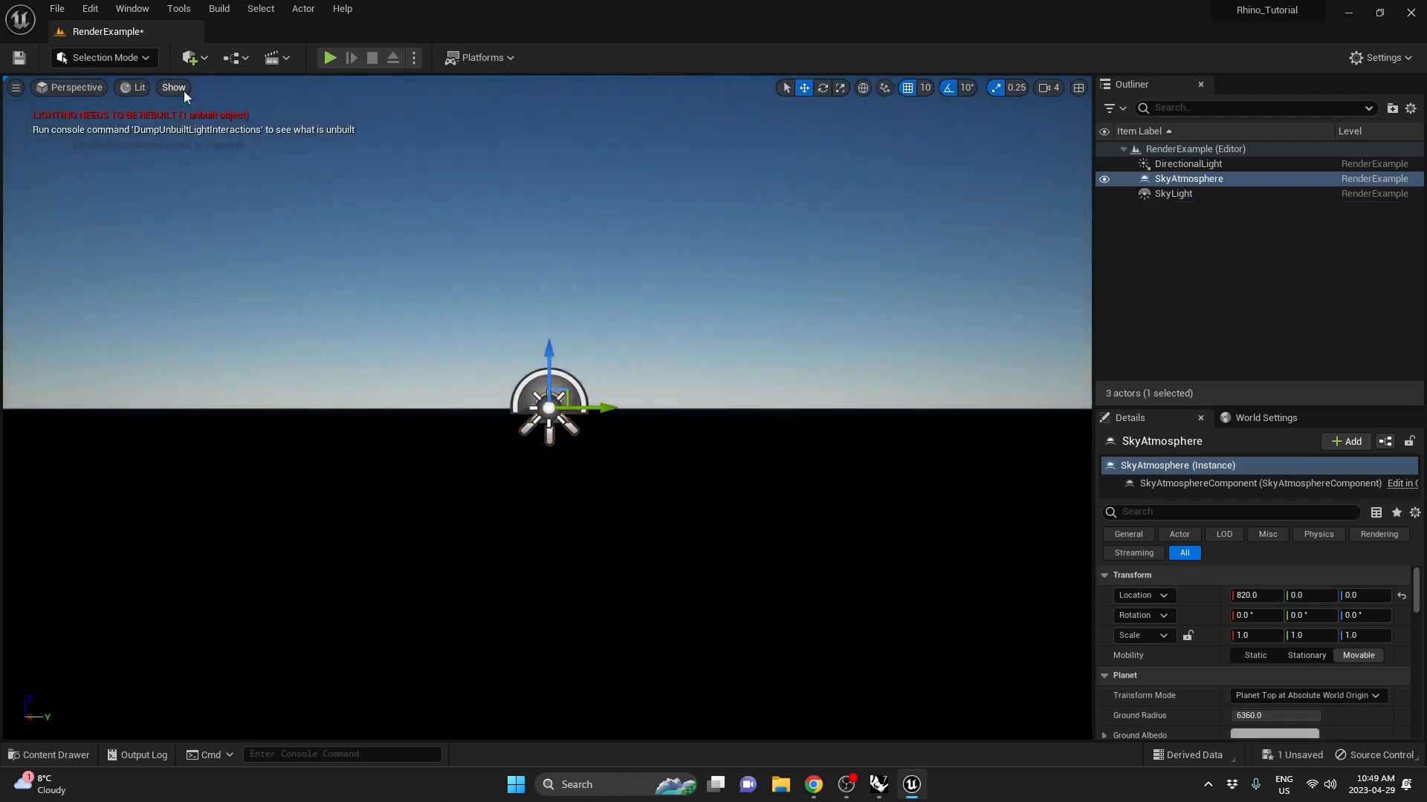
click(190, 58)
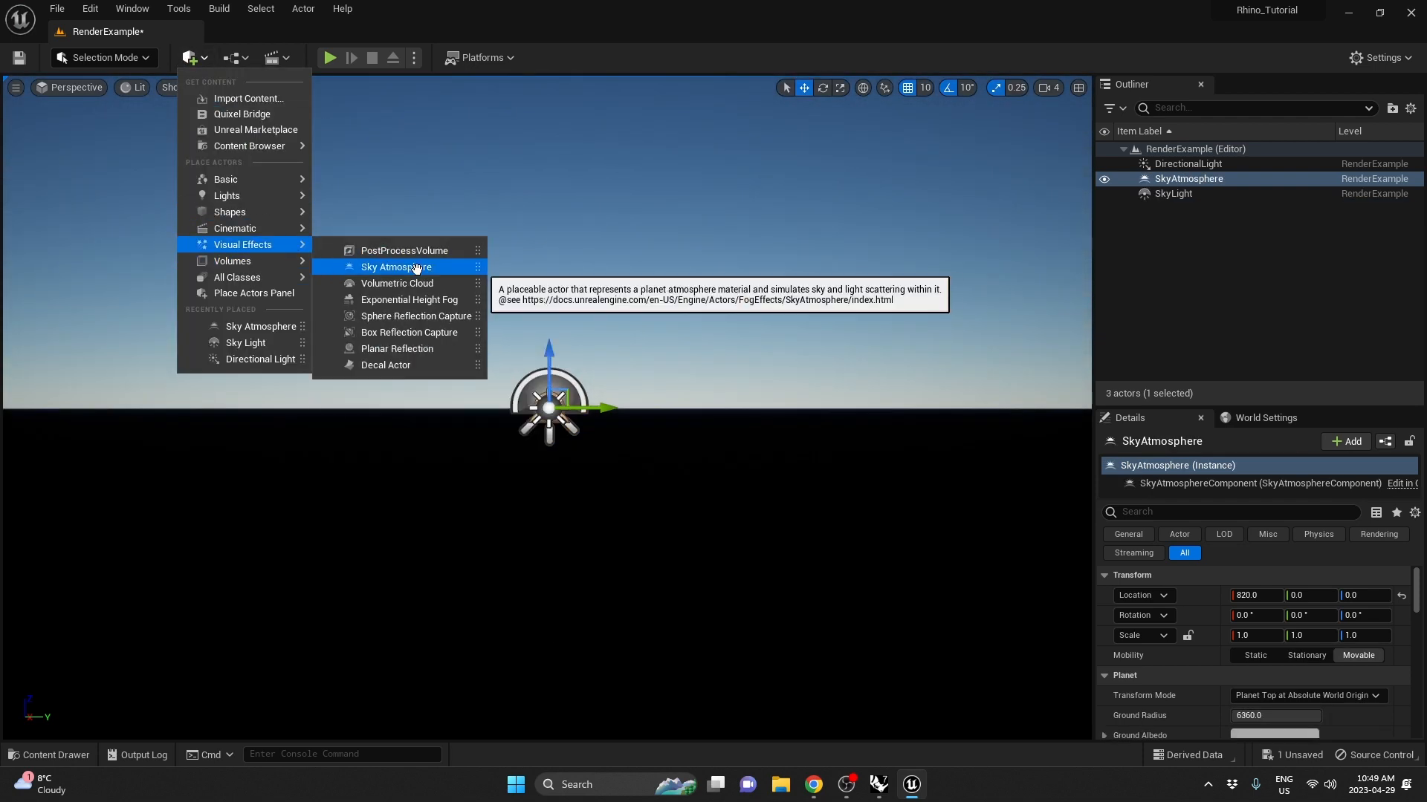
click(421, 301)
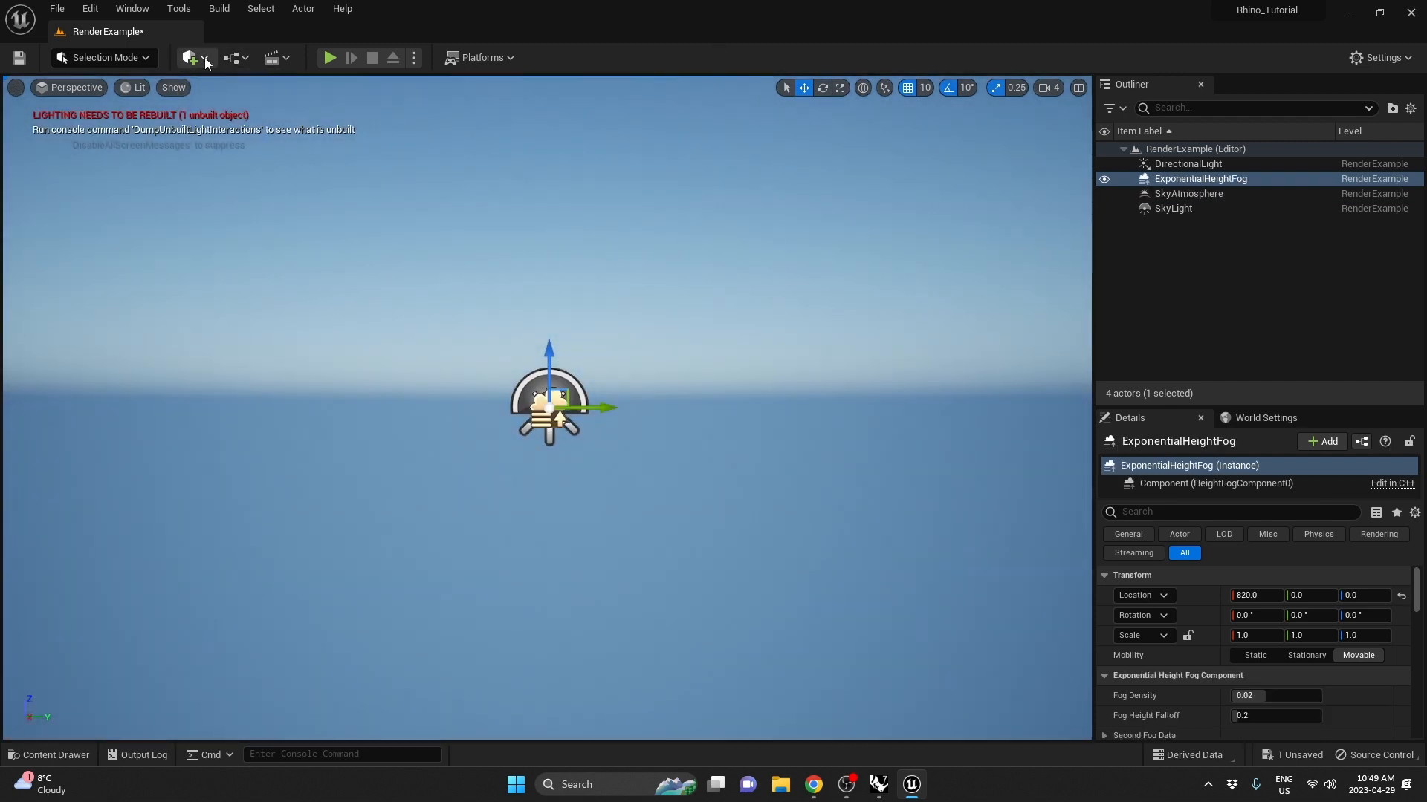
Add a Plane shape to the level and scale it uniformly to 10000 with its proportions locked, then deselect it
click(191, 57)
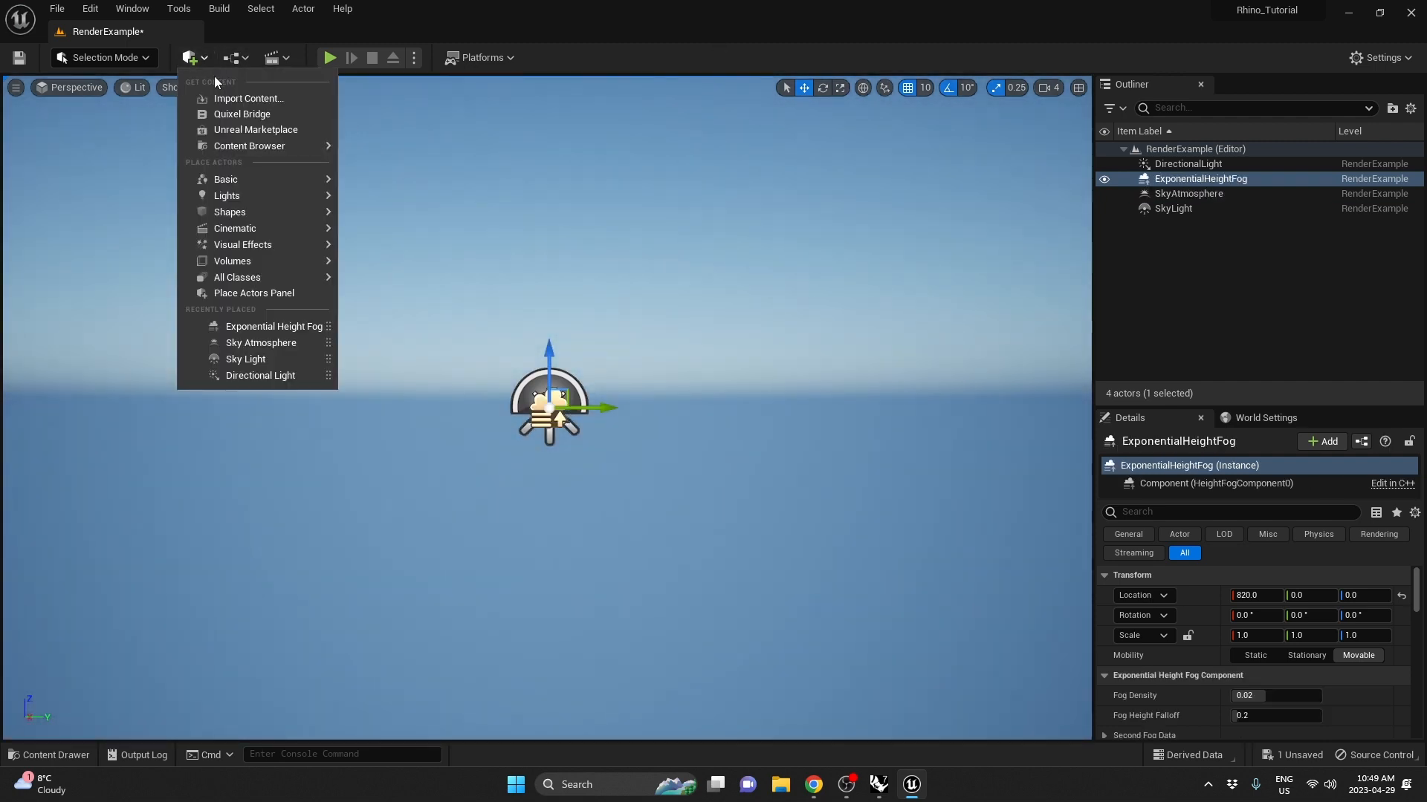
mouse_move(260, 211)
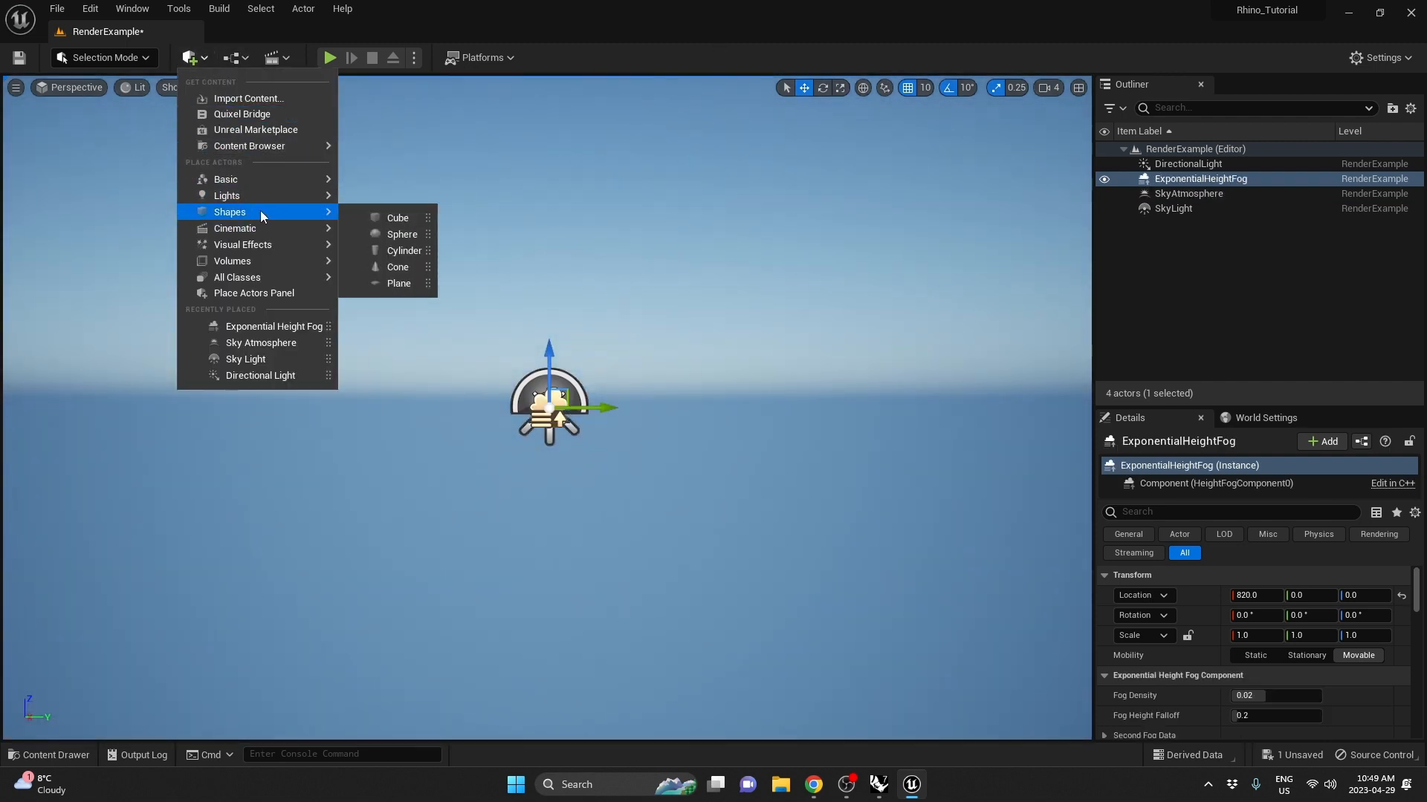
click(401, 283)
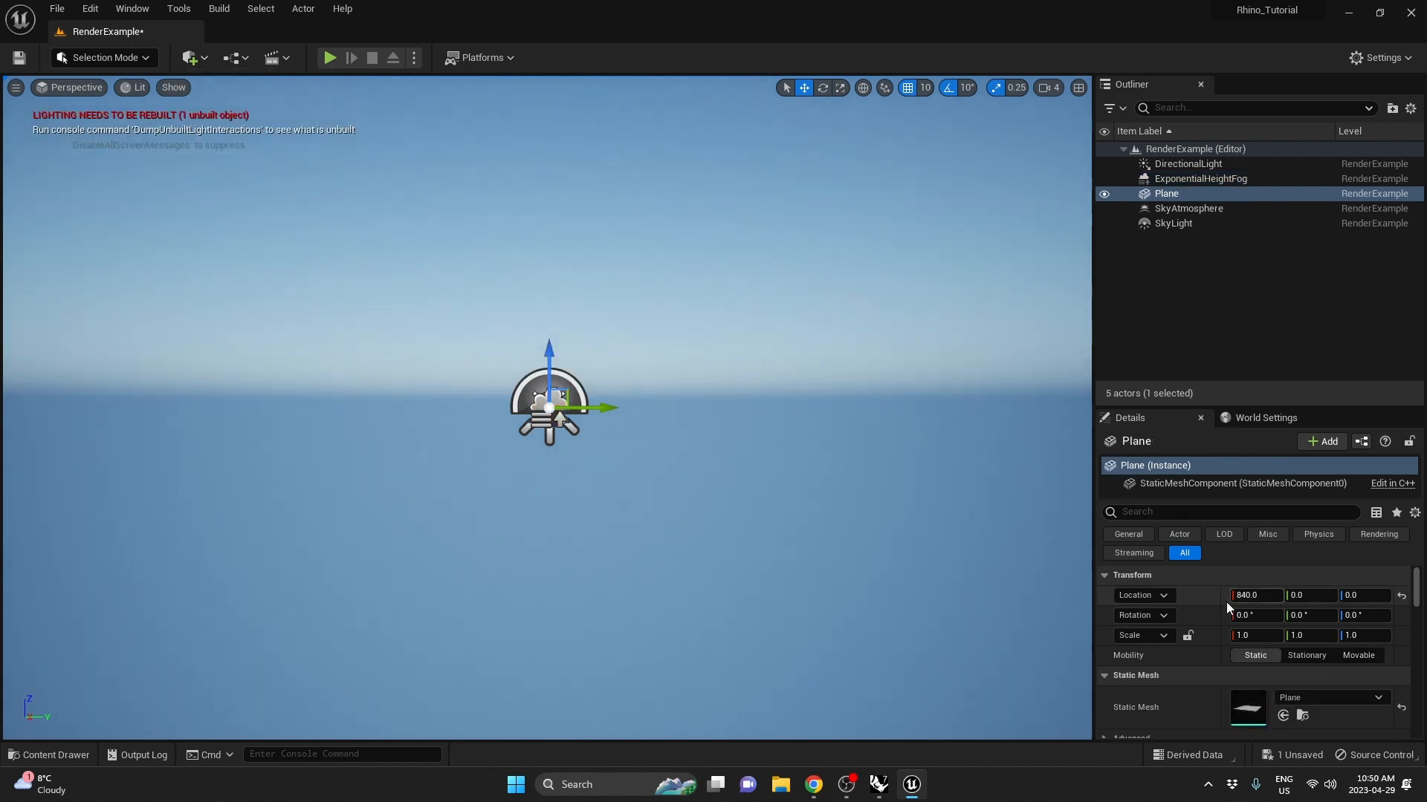
click(1189, 637)
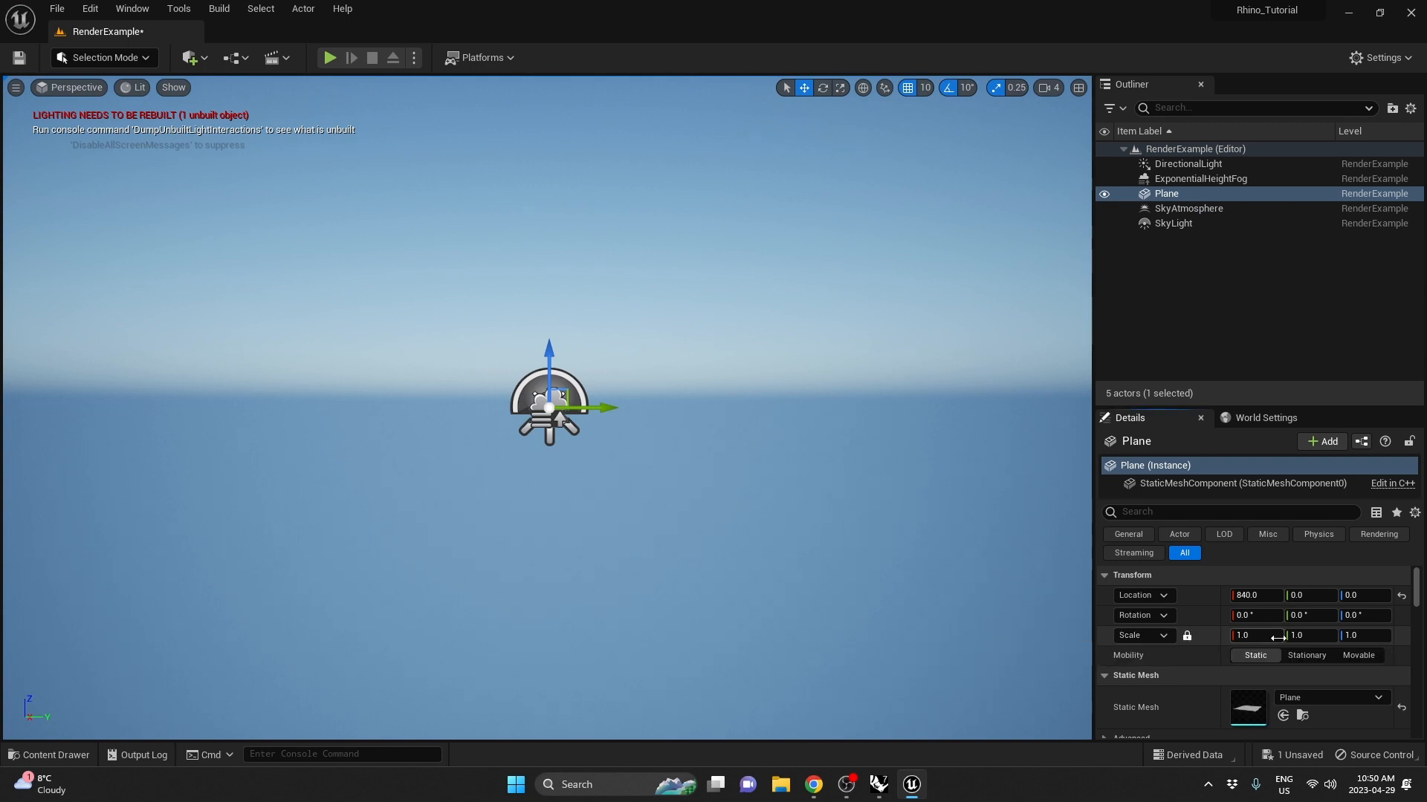
click(1251, 637)
text(10000)
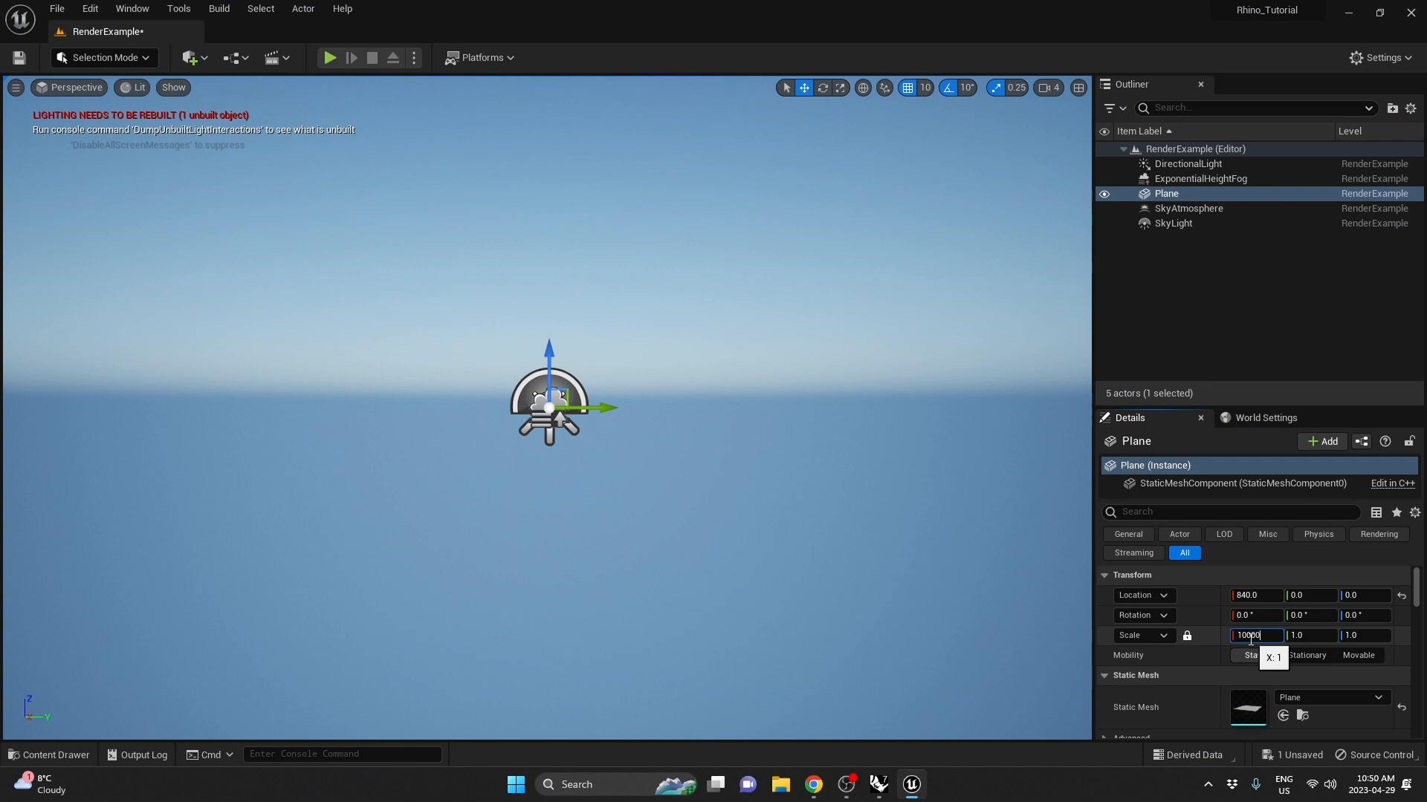
key(Return)
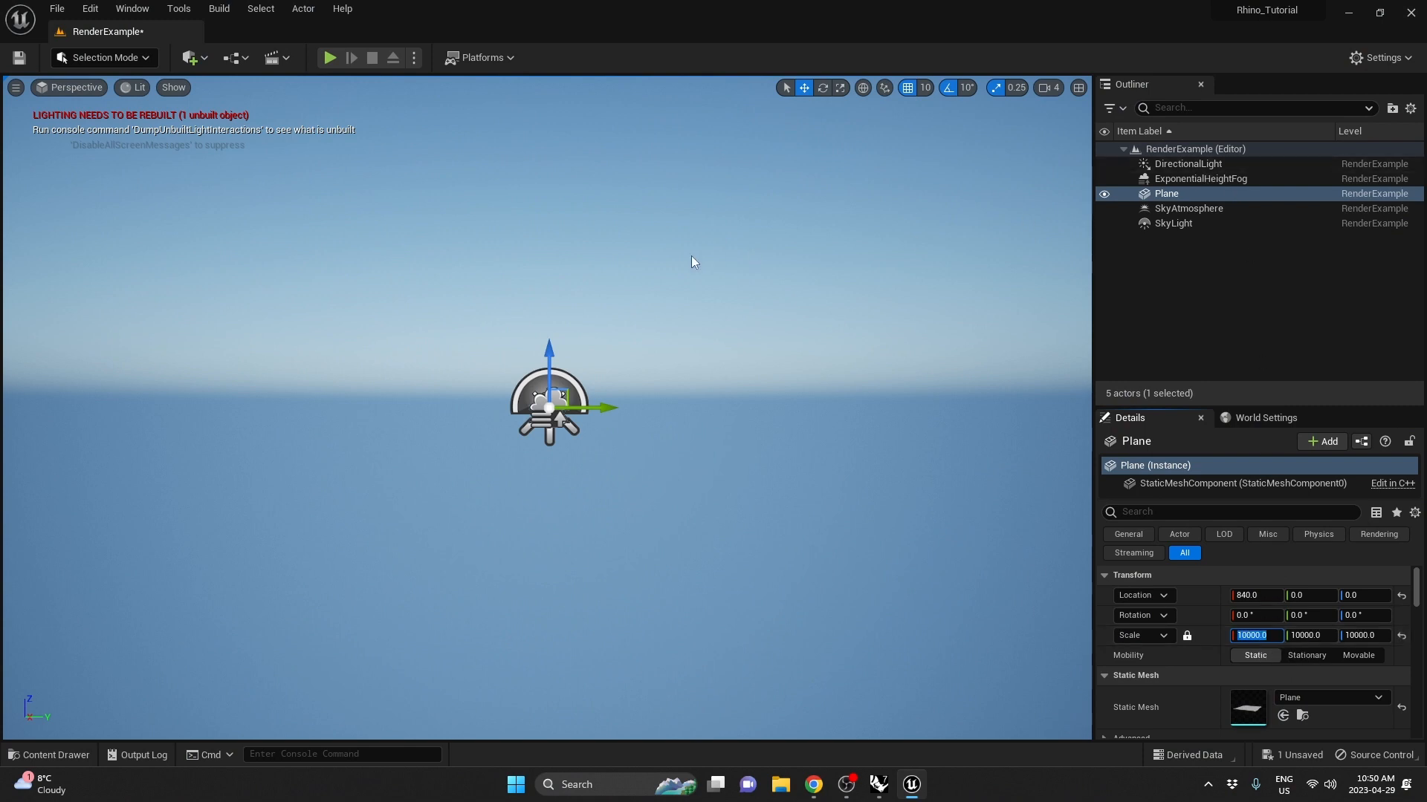
key(Escape)
click(627, 287)
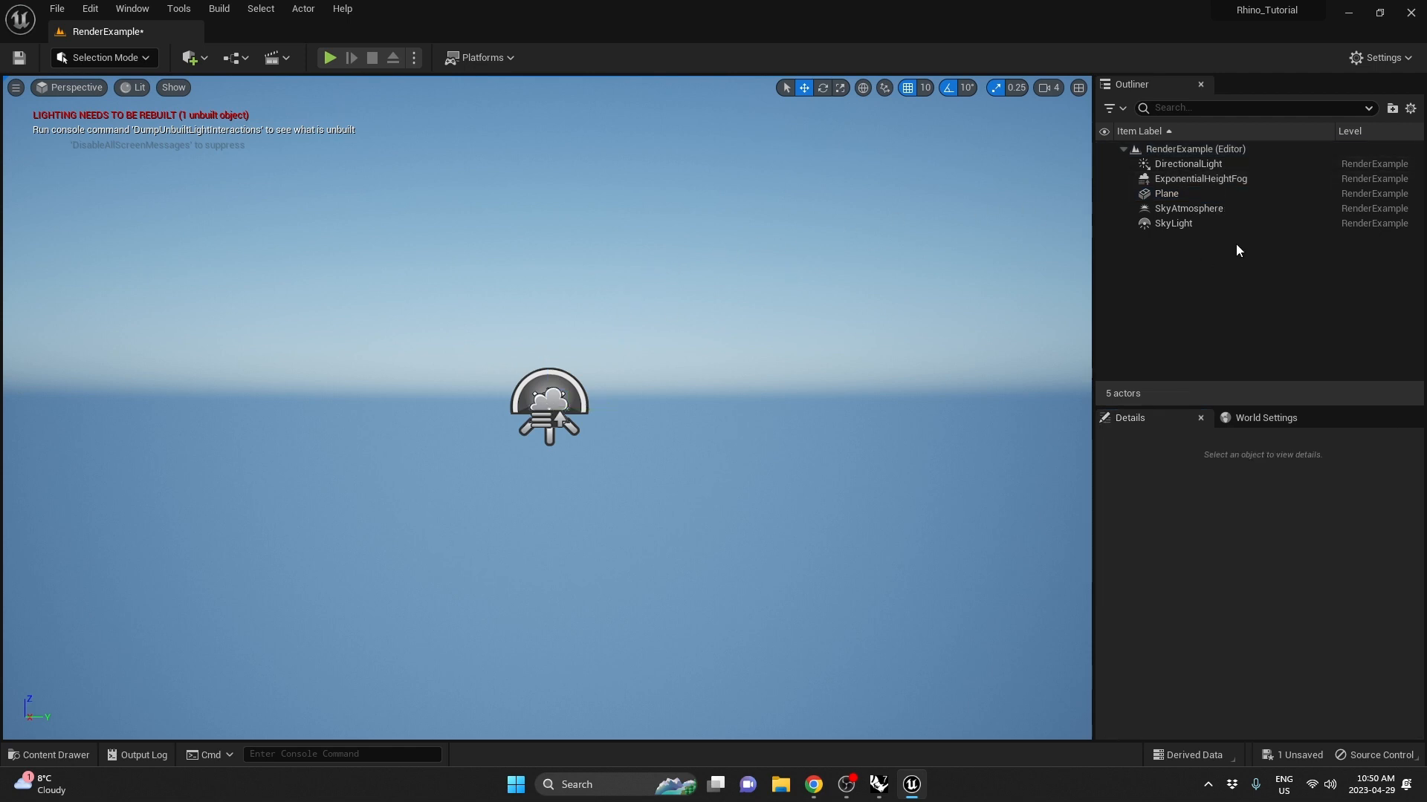
Reset the plane's location to the world origin at 0, 0, 0
click(1188, 193)
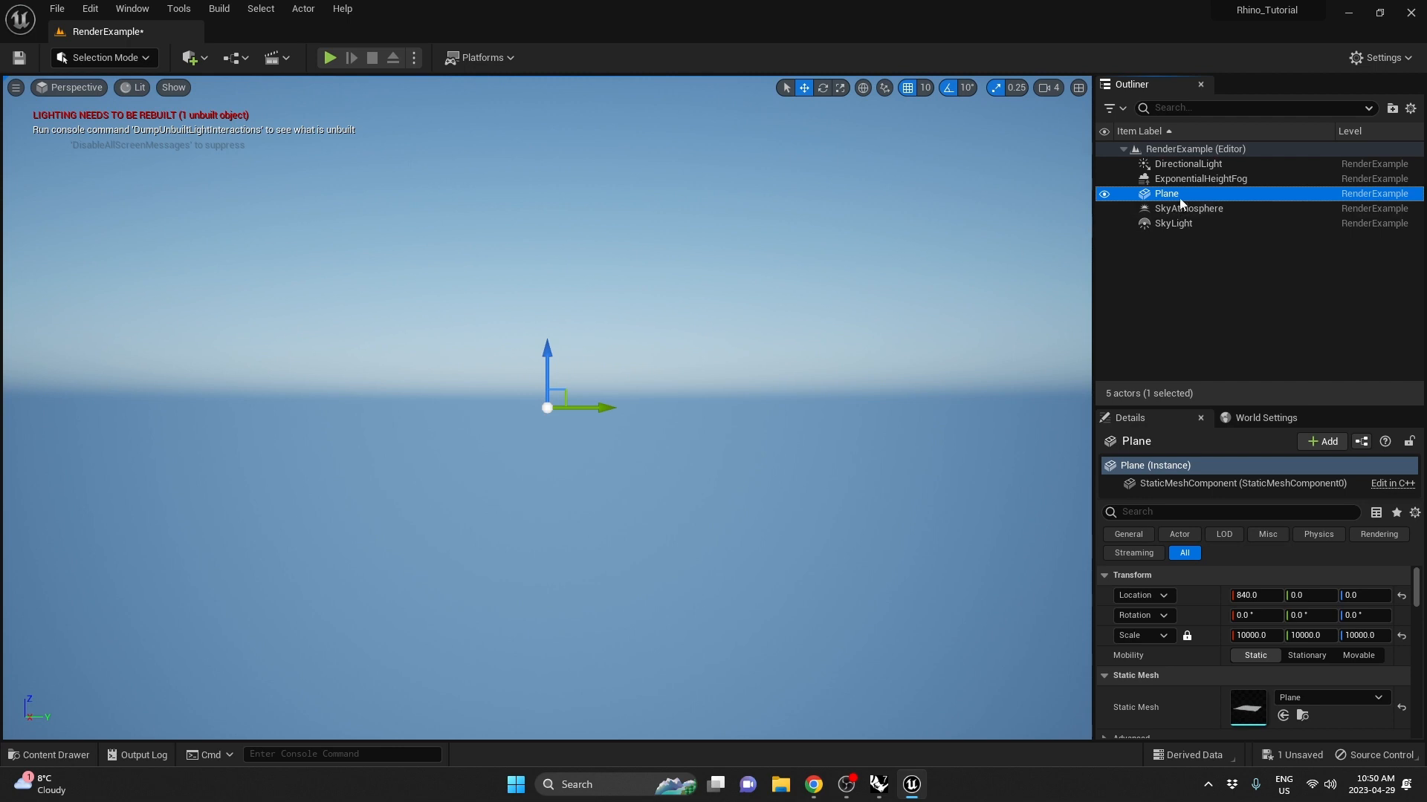
click(593, 370)
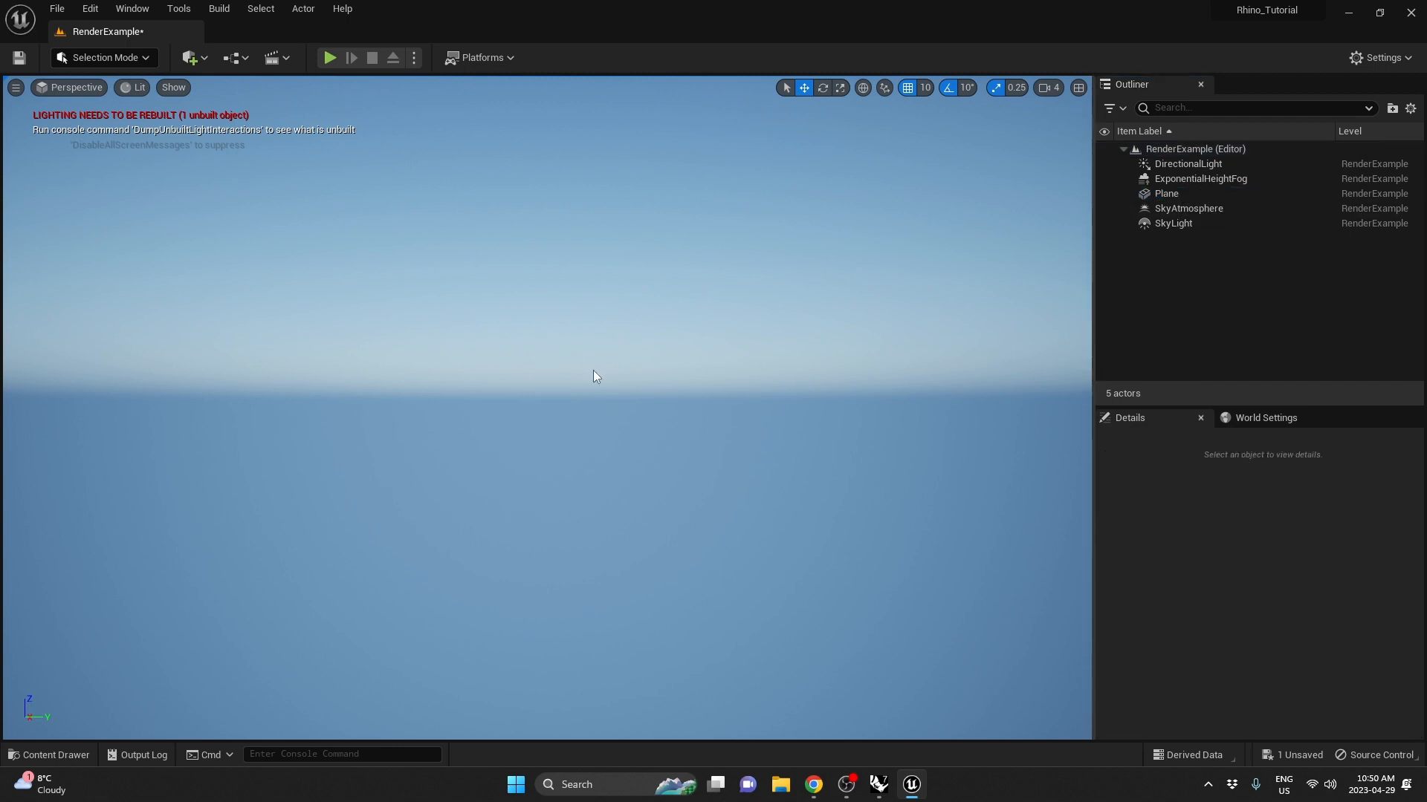
click(1246, 196)
key(Up)
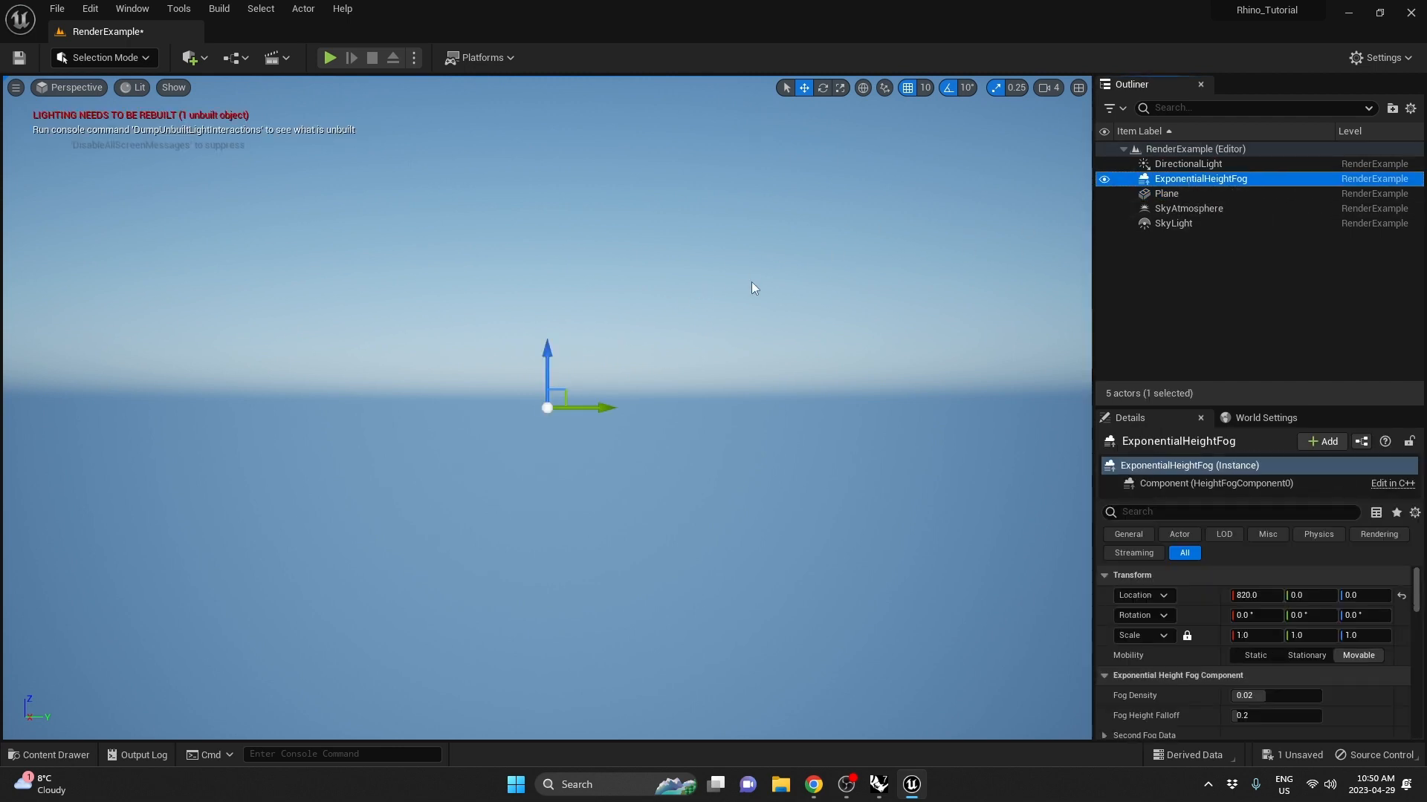
click(574, 303)
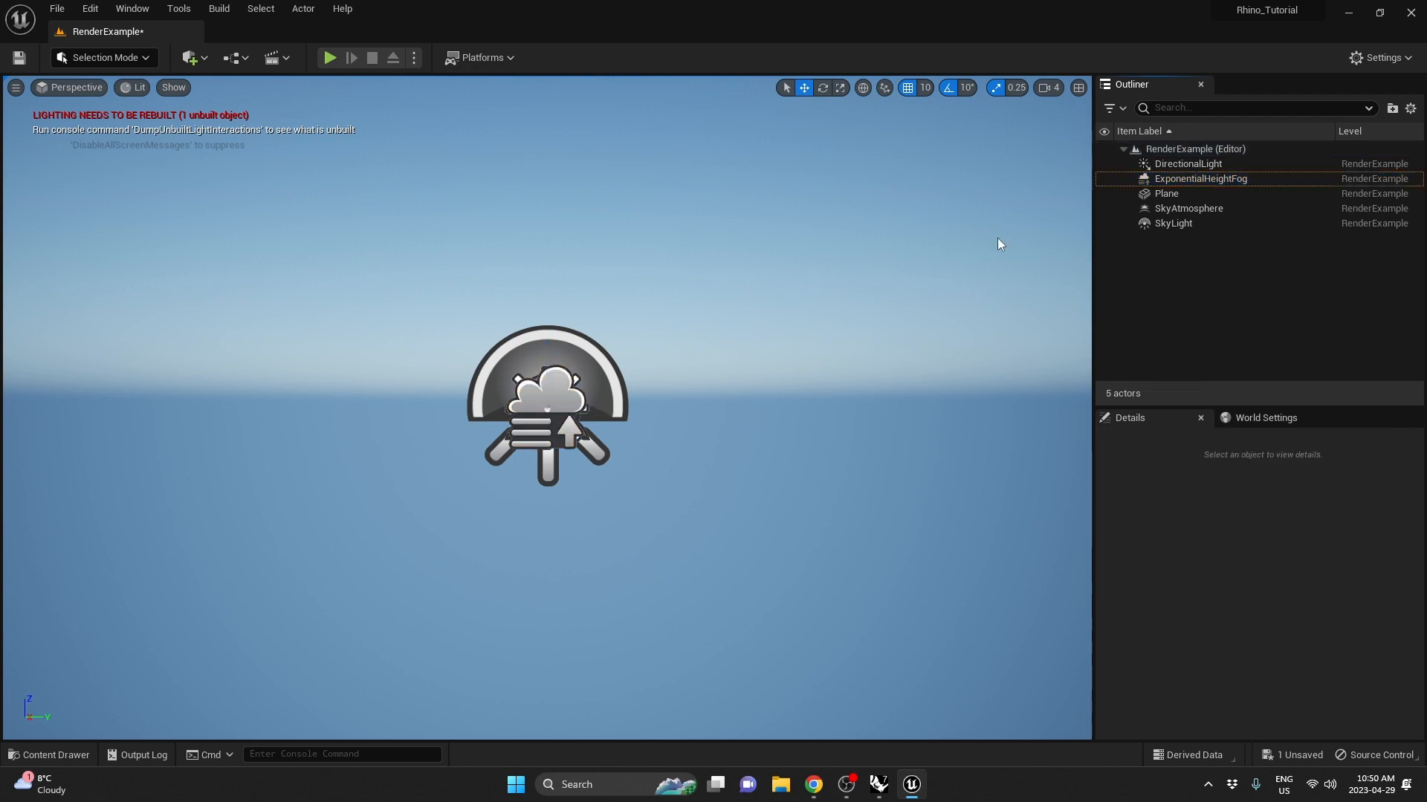
click(1189, 193)
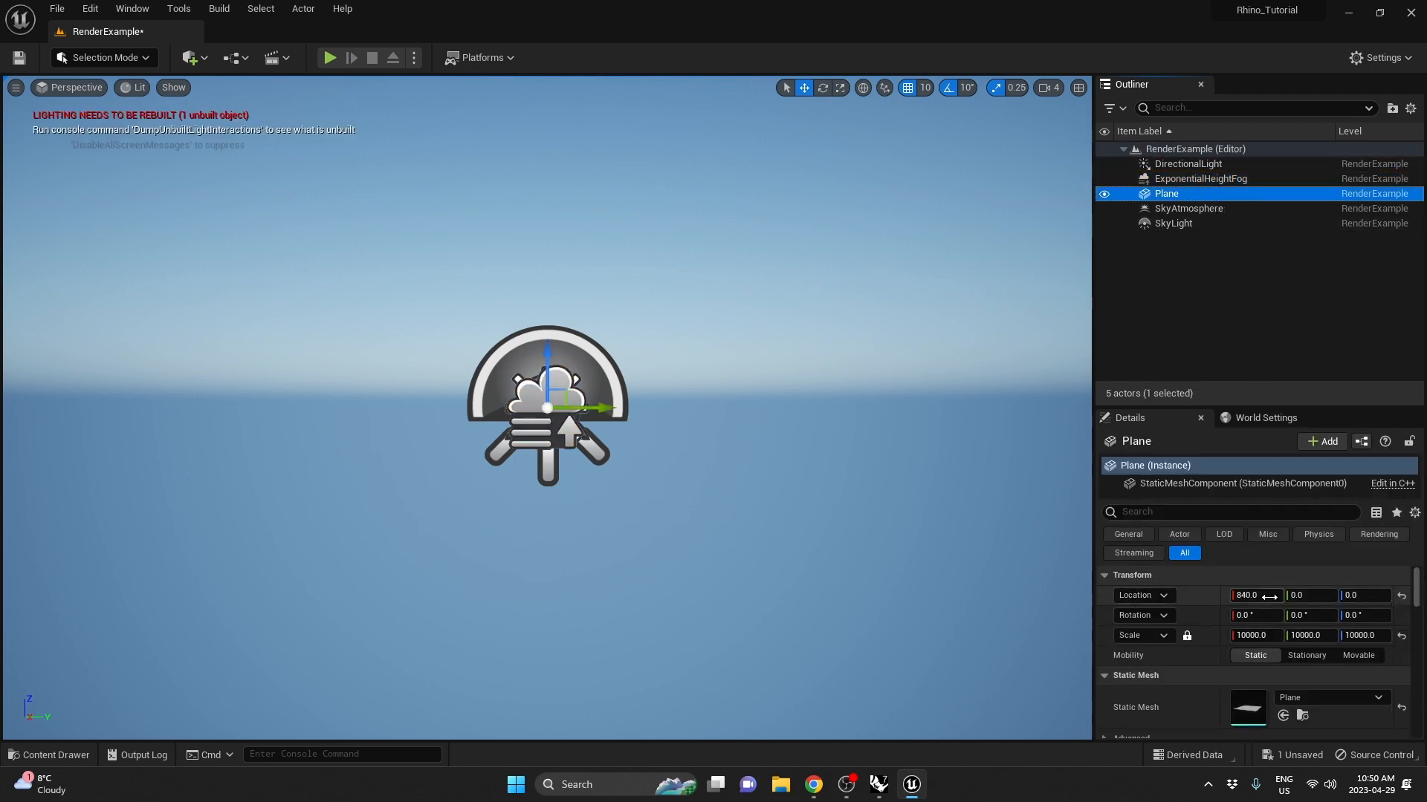
click(1402, 596)
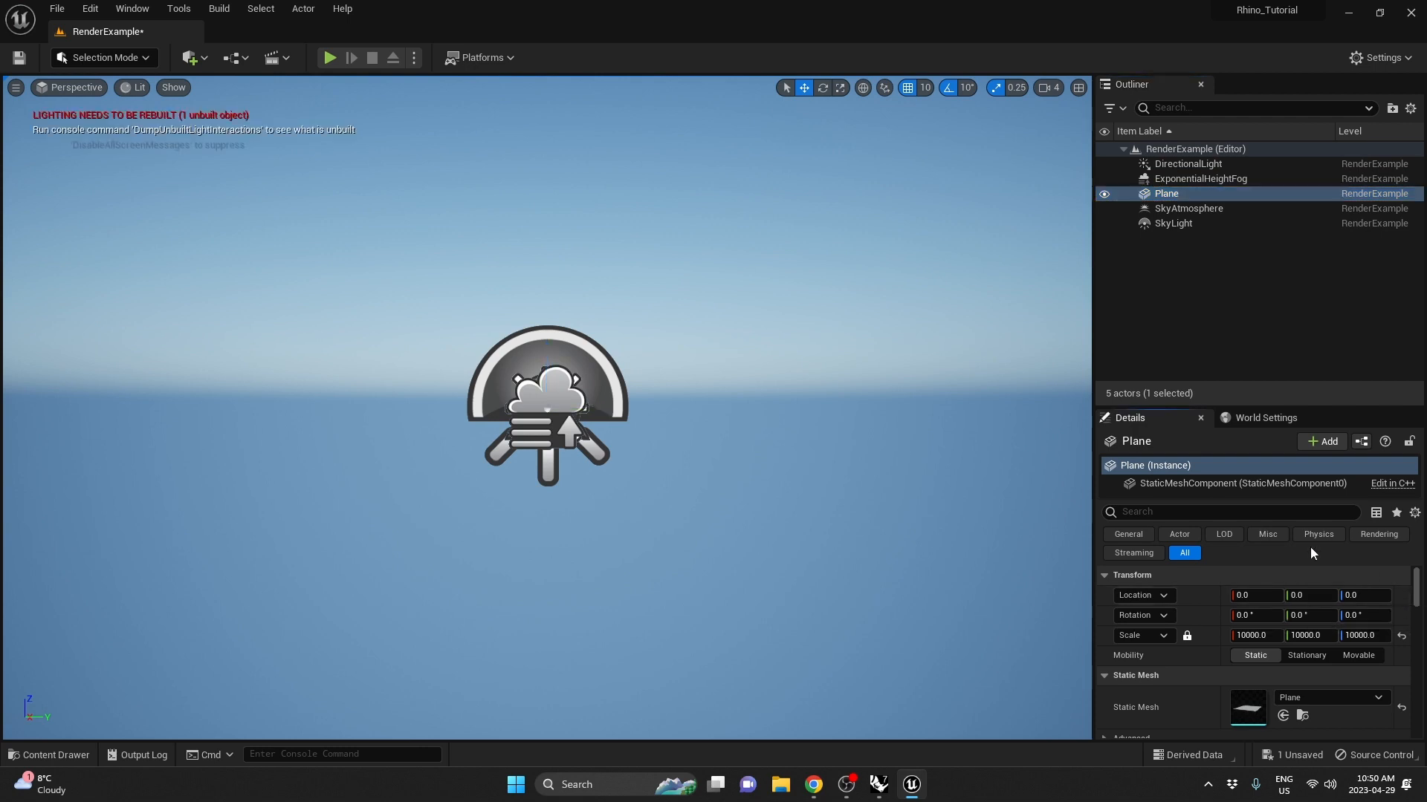
Fly the view above the ground plane and examine its surface, the horizon and the sky
key(e)
right_drag(547, 408, 536, 592)
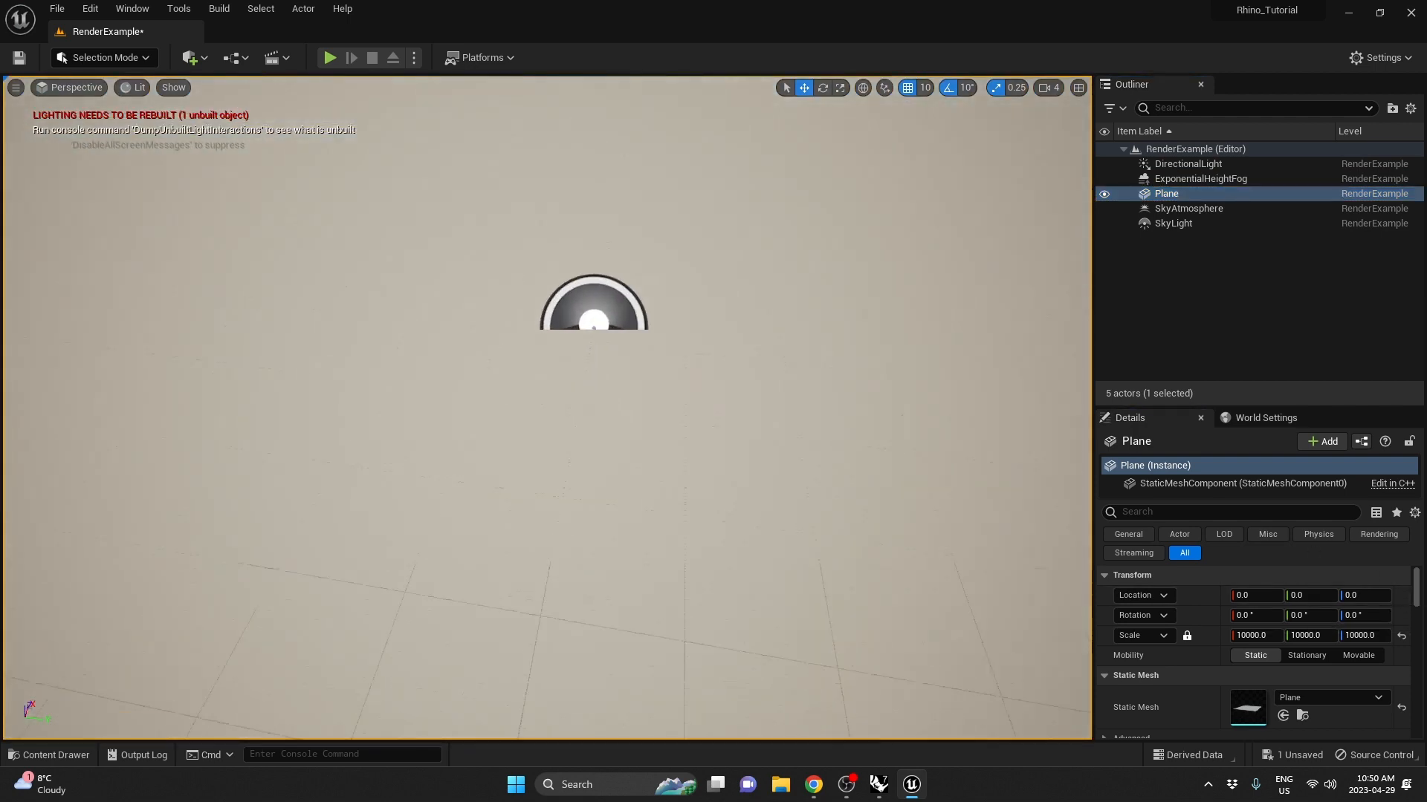
key(s)
right_drag(786, 460, 786, 111)
key(w)
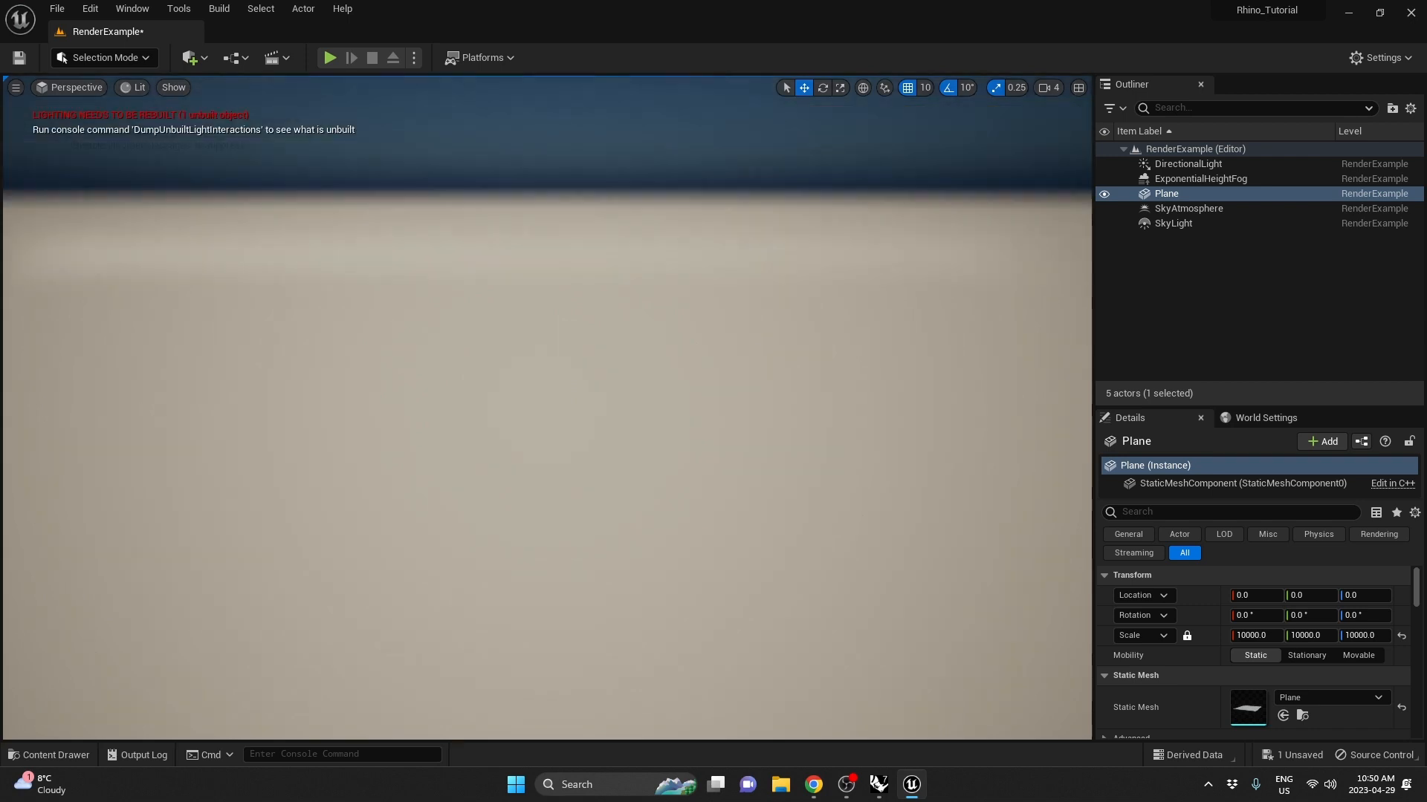
right_drag(702, 370, 626, 254)
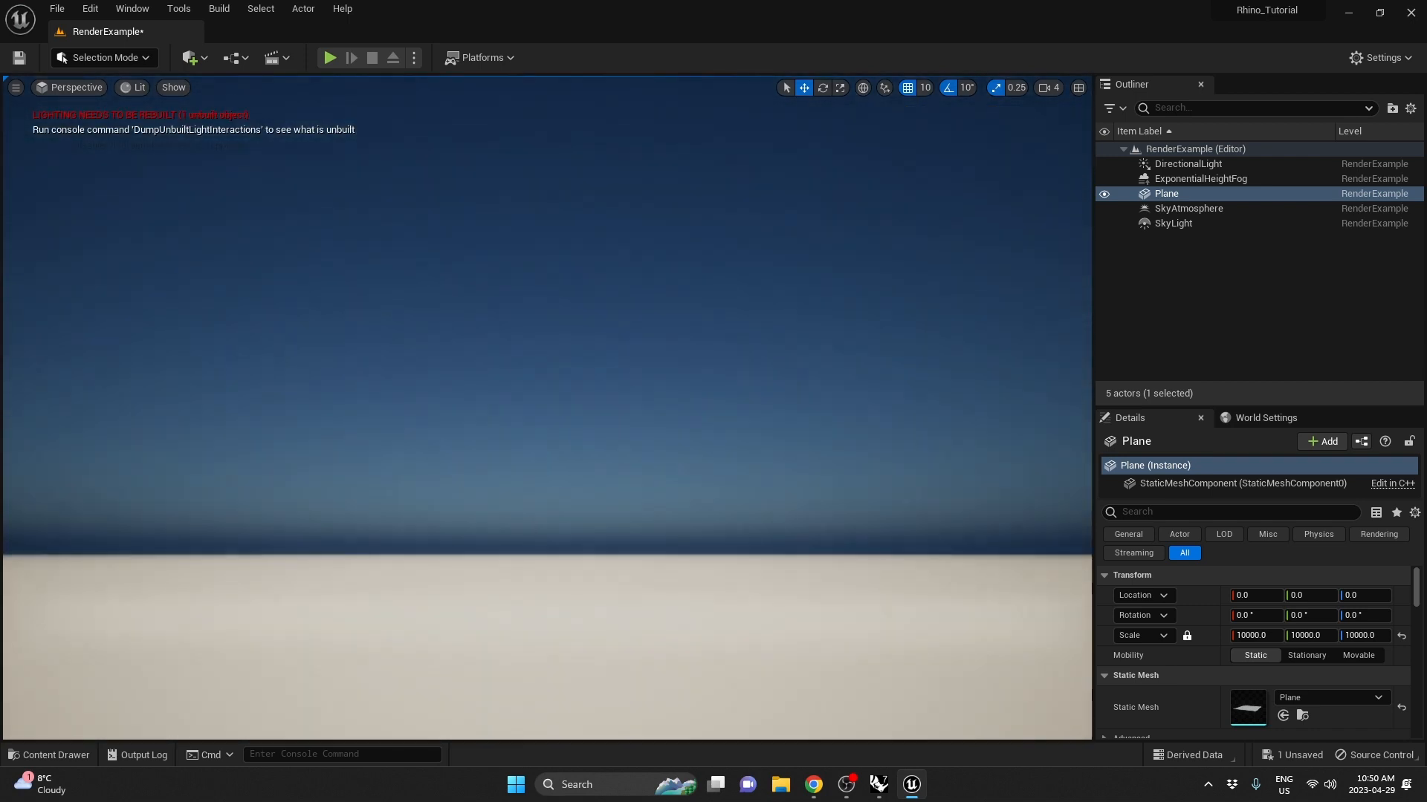
right_drag(634, 317, 633, 376)
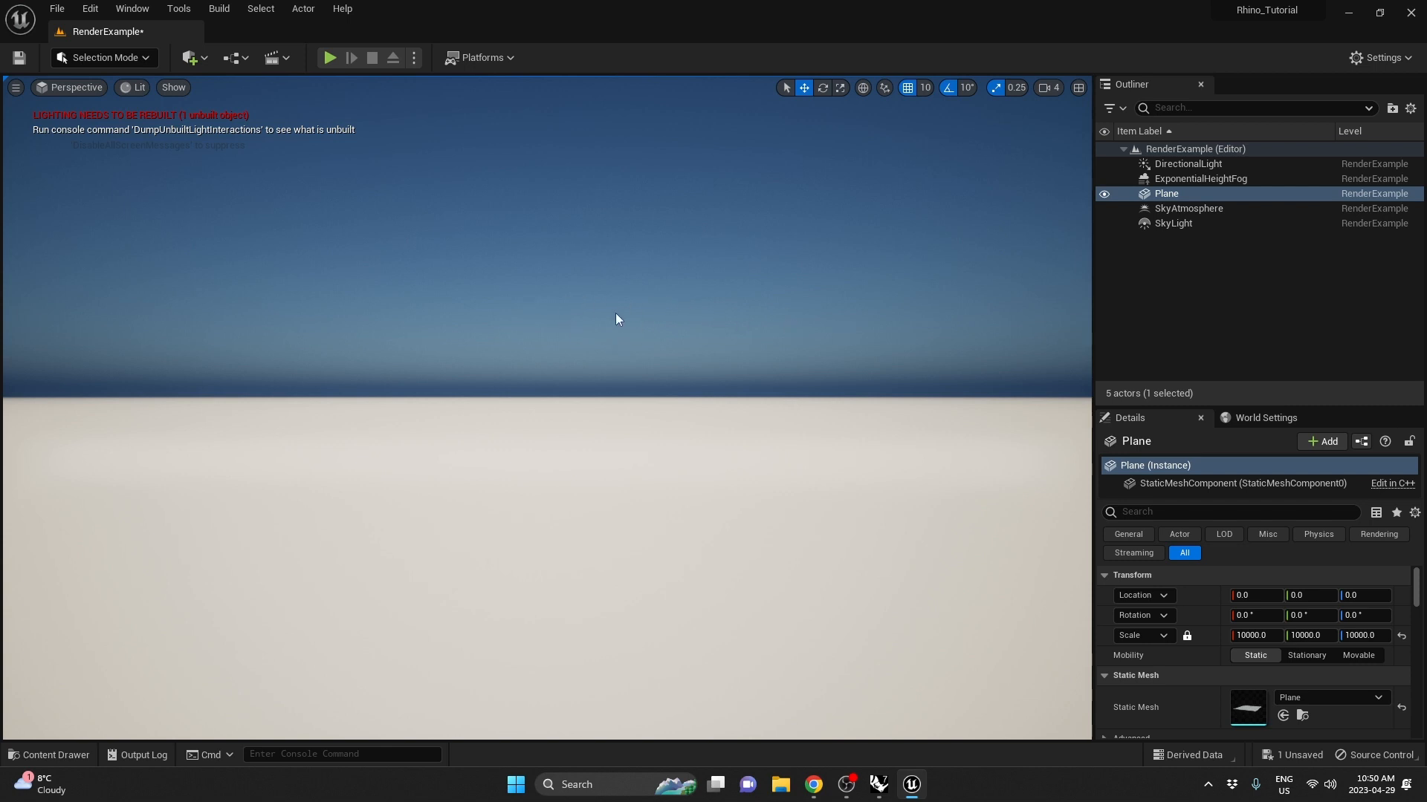
Add a Cube shape to the level above the ground plane
right_drag(615, 314, 615, 85)
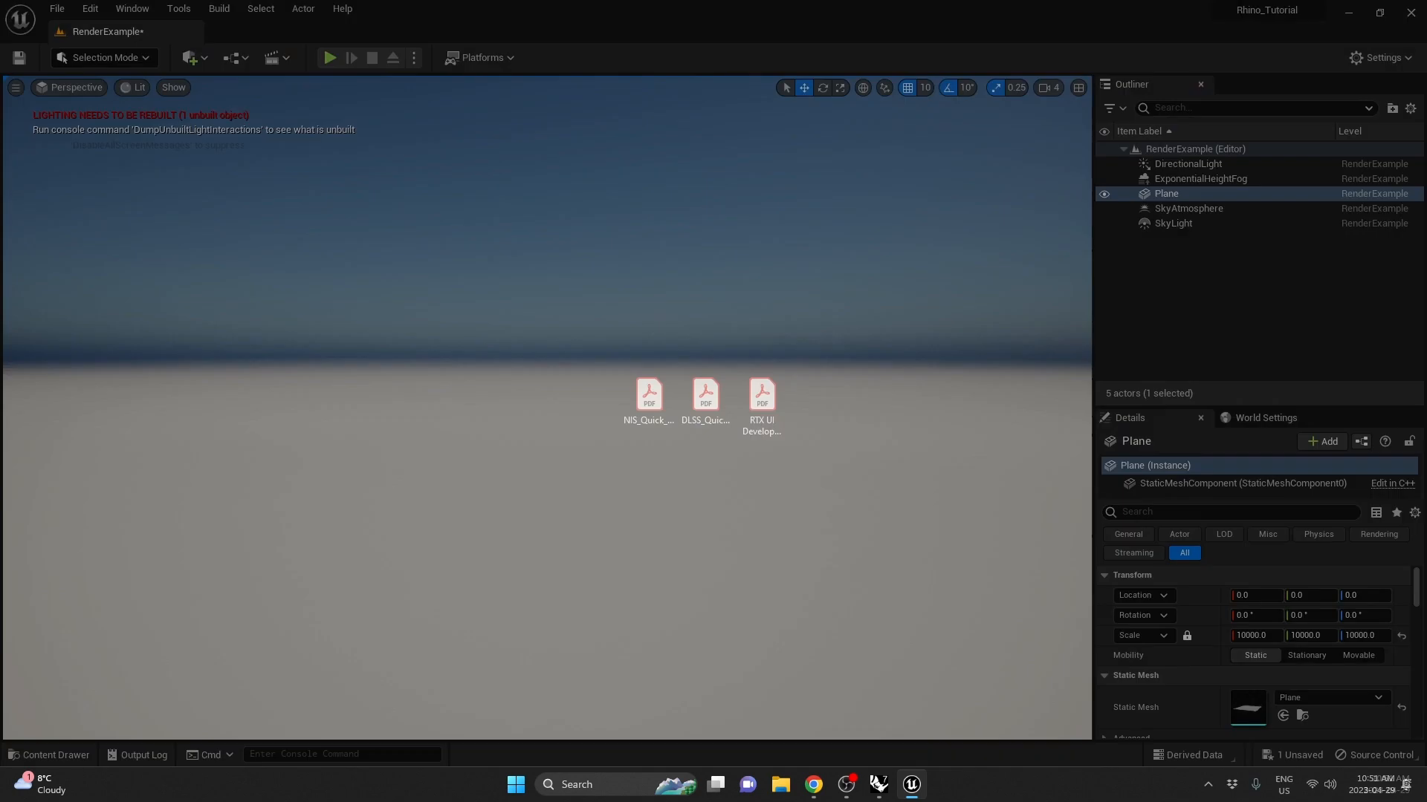
right_drag(615, 297, 615, 401)
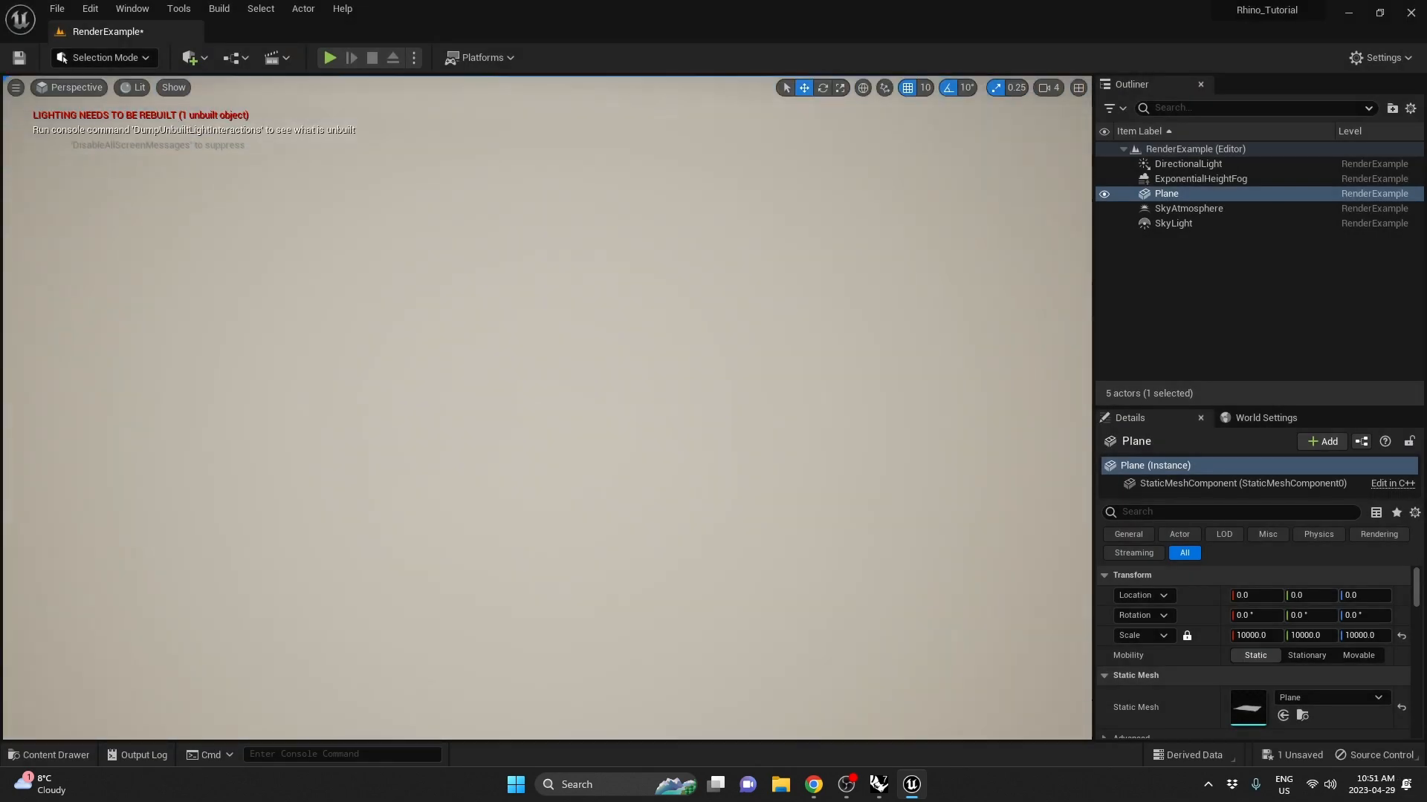
click(190, 57)
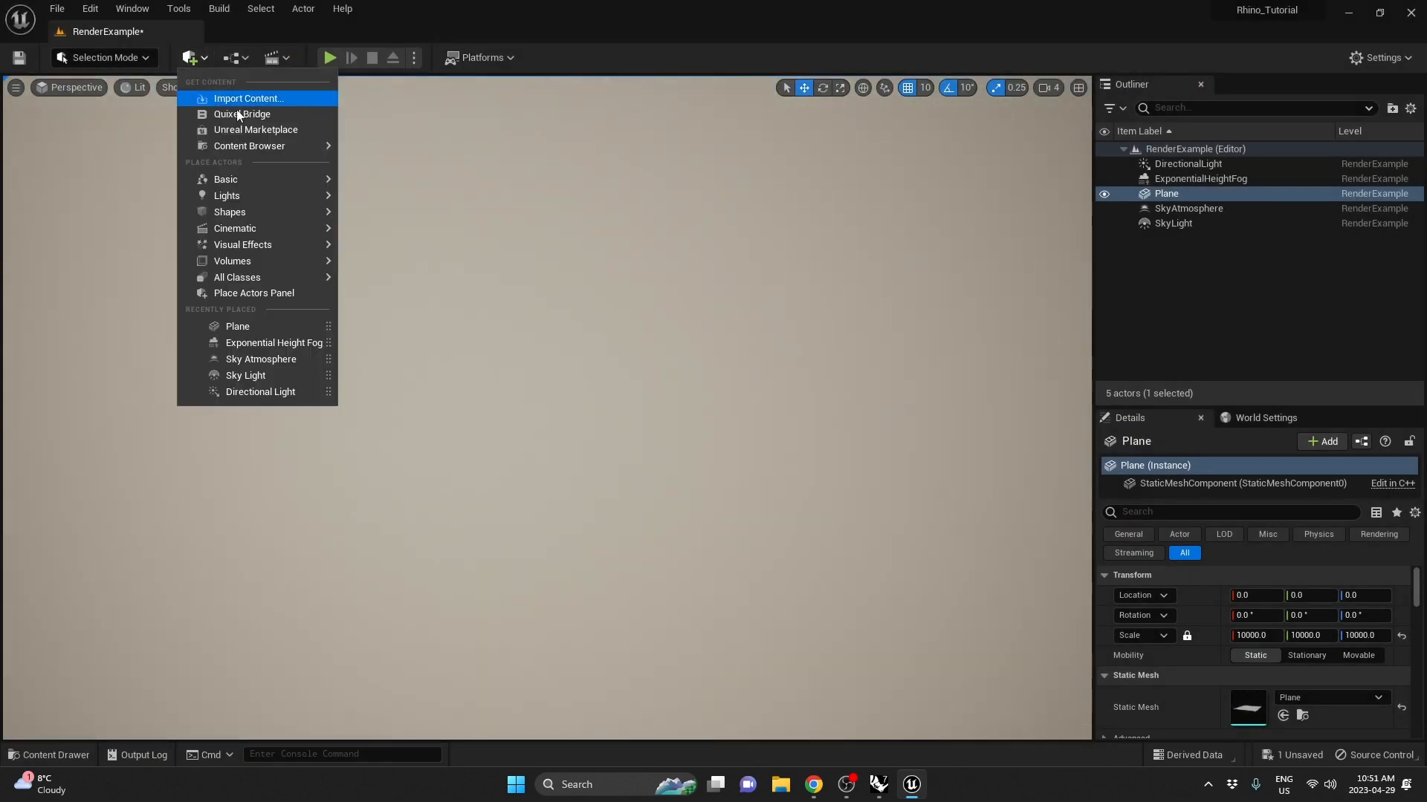
mouse_move(245, 212)
click(422, 216)
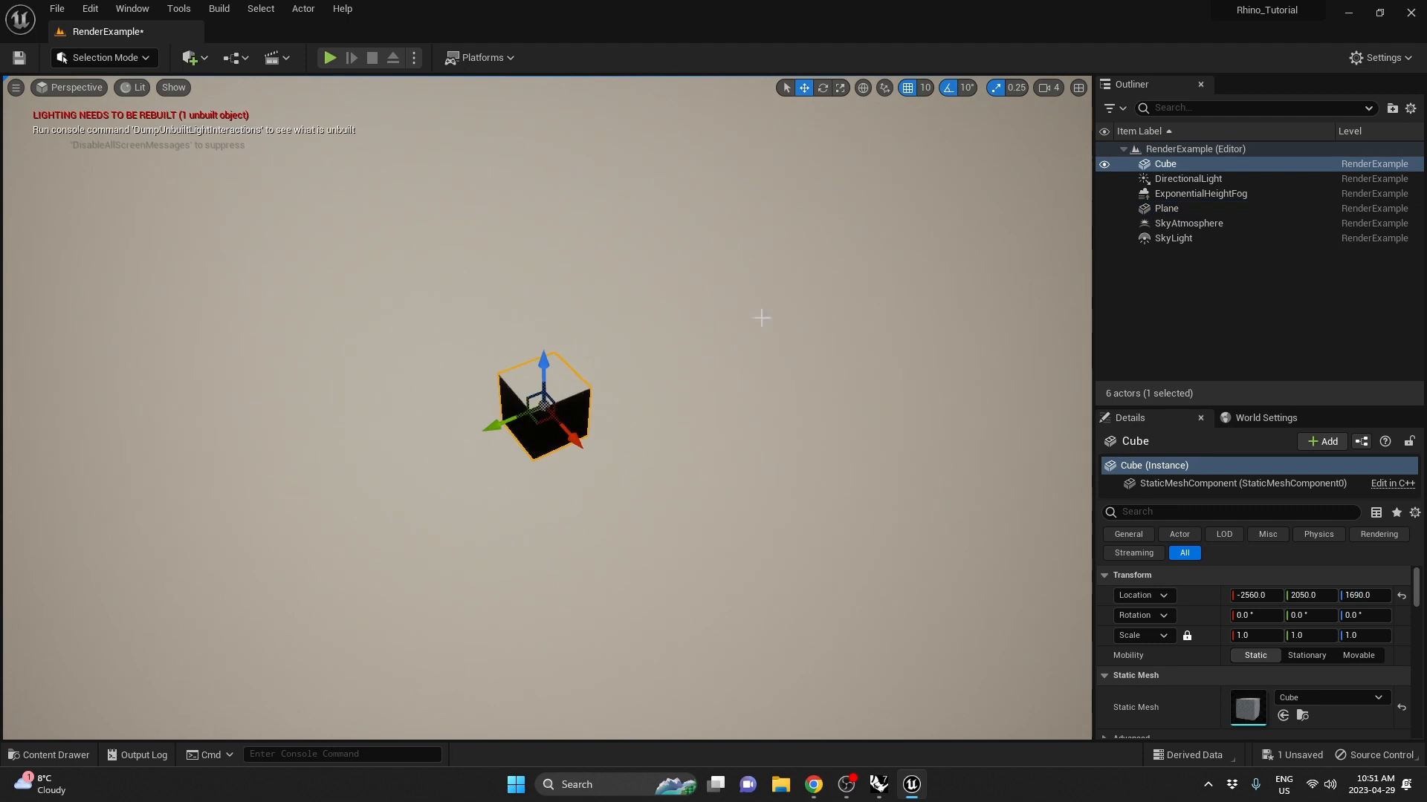
Fly and orbit the view around the cube to examine its faces against the ground plane and the horizon
right_drag(760, 318, 698, 223)
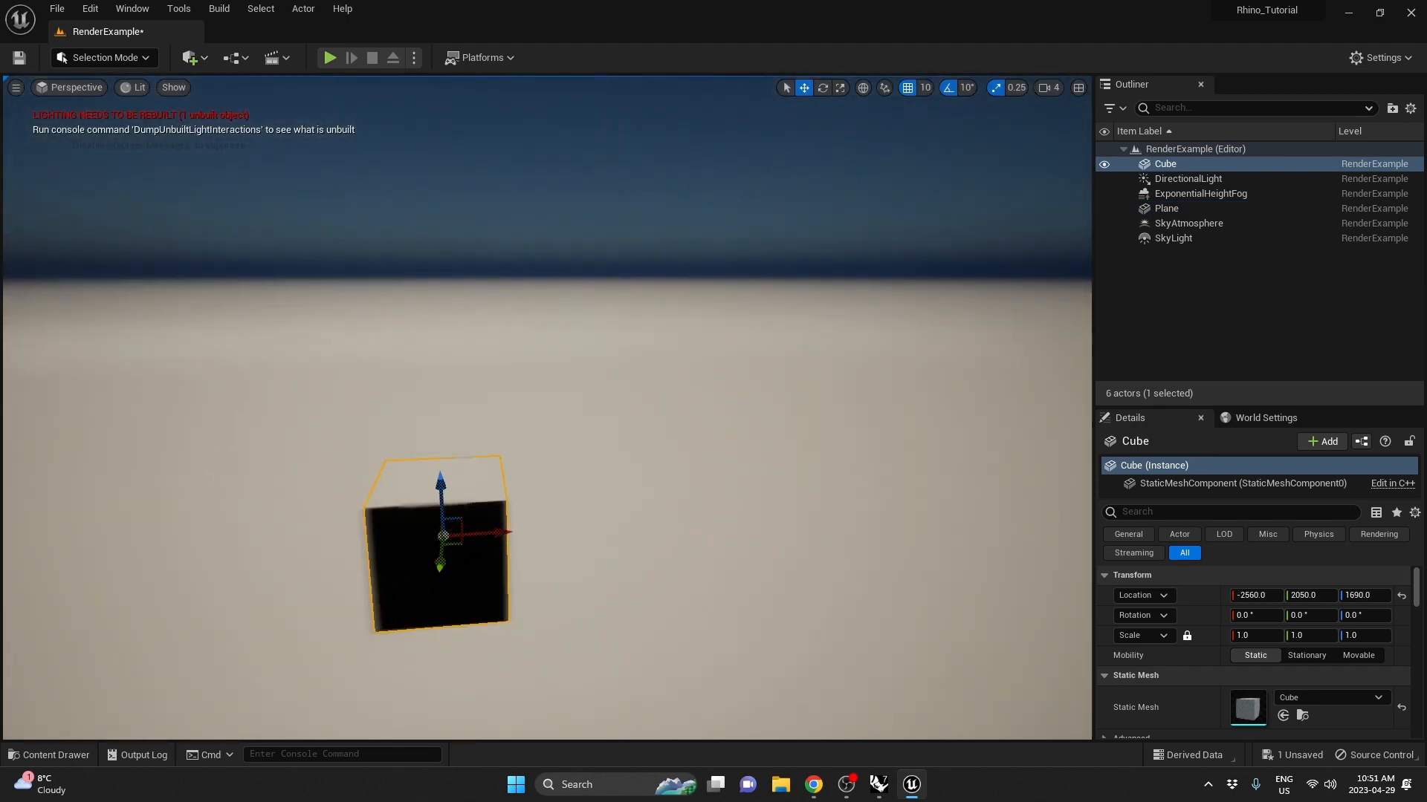
alt+drag(698, 223, 855, 208)
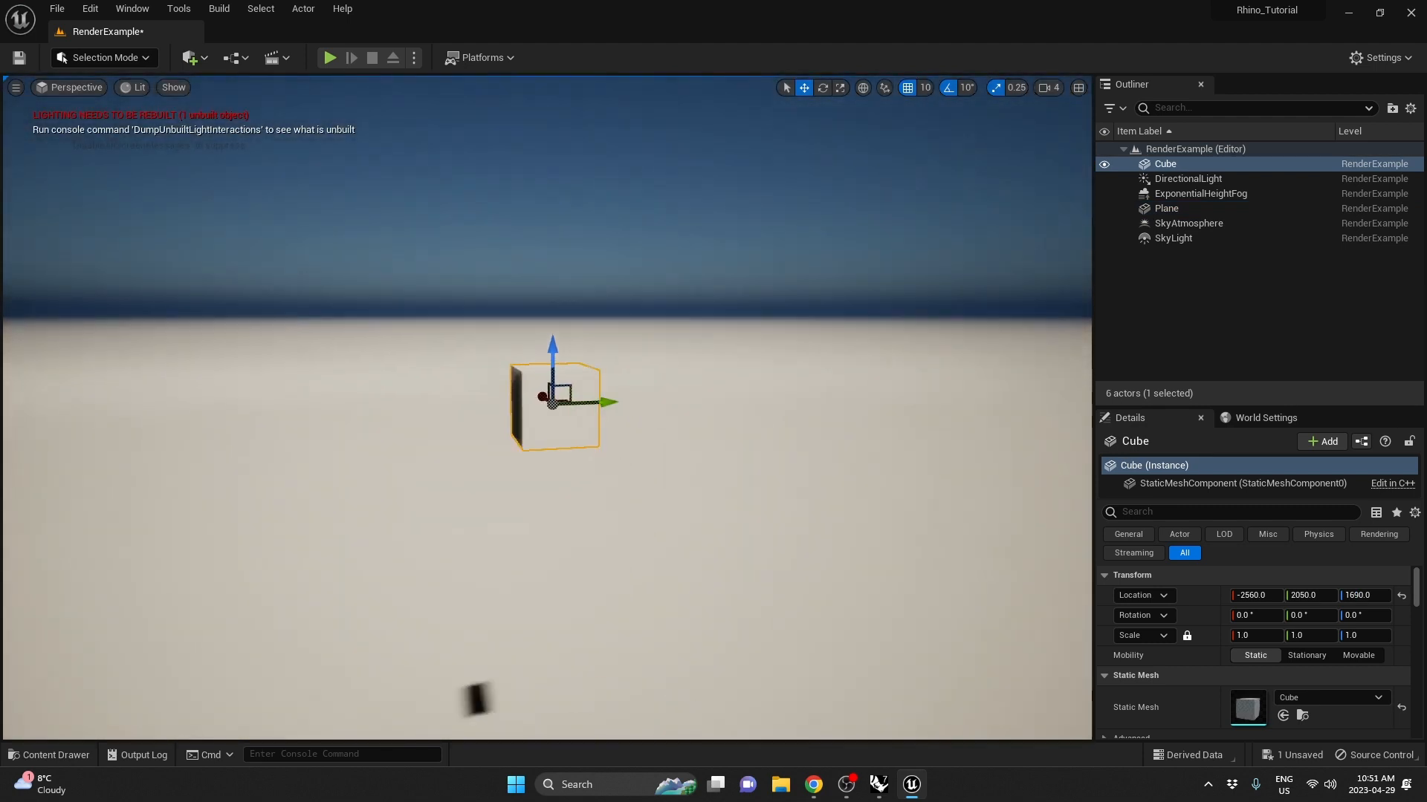
mouse_move(653, 396)
right_down()
mouse_move(669, 342)
mouse_move(535, 356)
mouse_move(653, 397)
right_up()
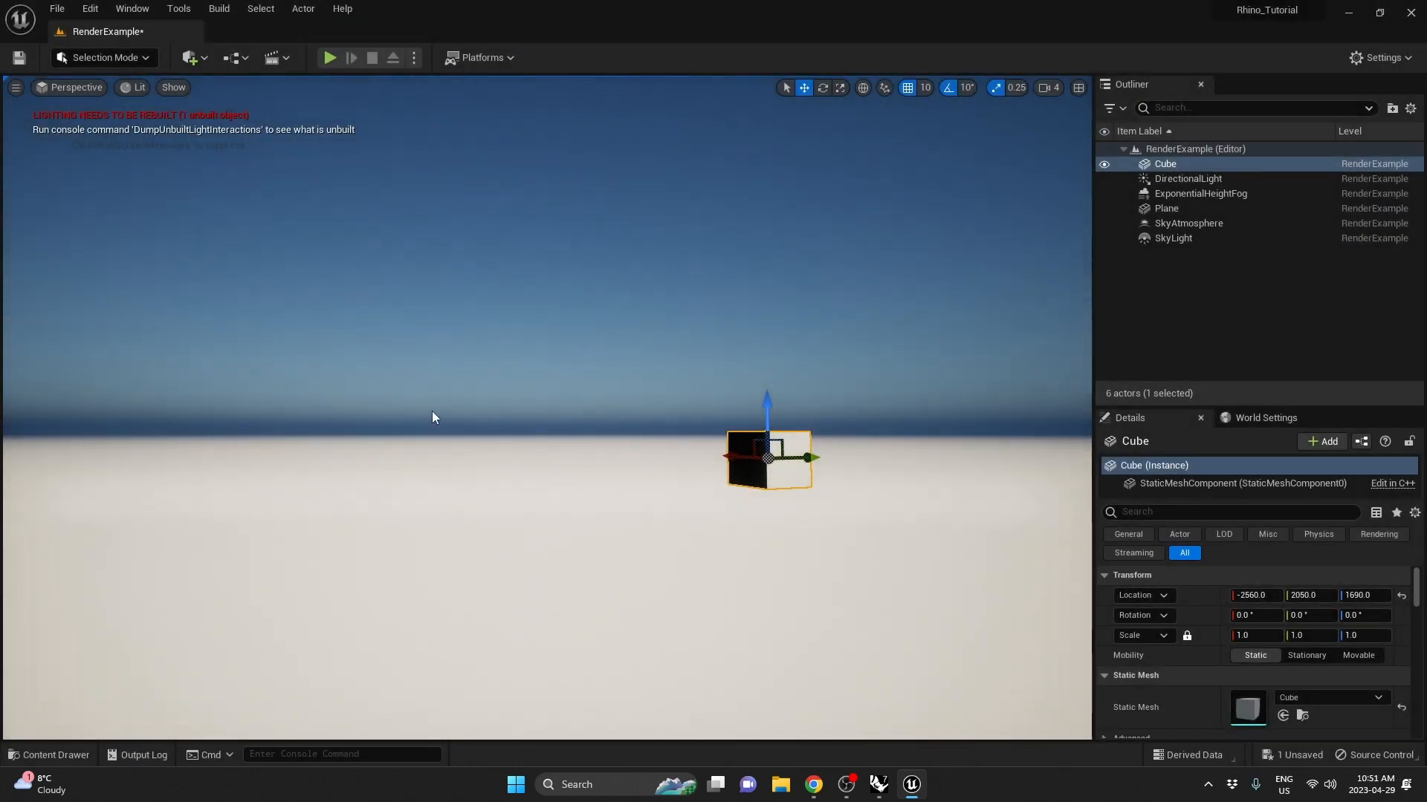
right_drag(431, 412, 372, 468)
key(w)
key(s)
key(w)
key(s)
key(w)
key(d)
key(s)
key(w)
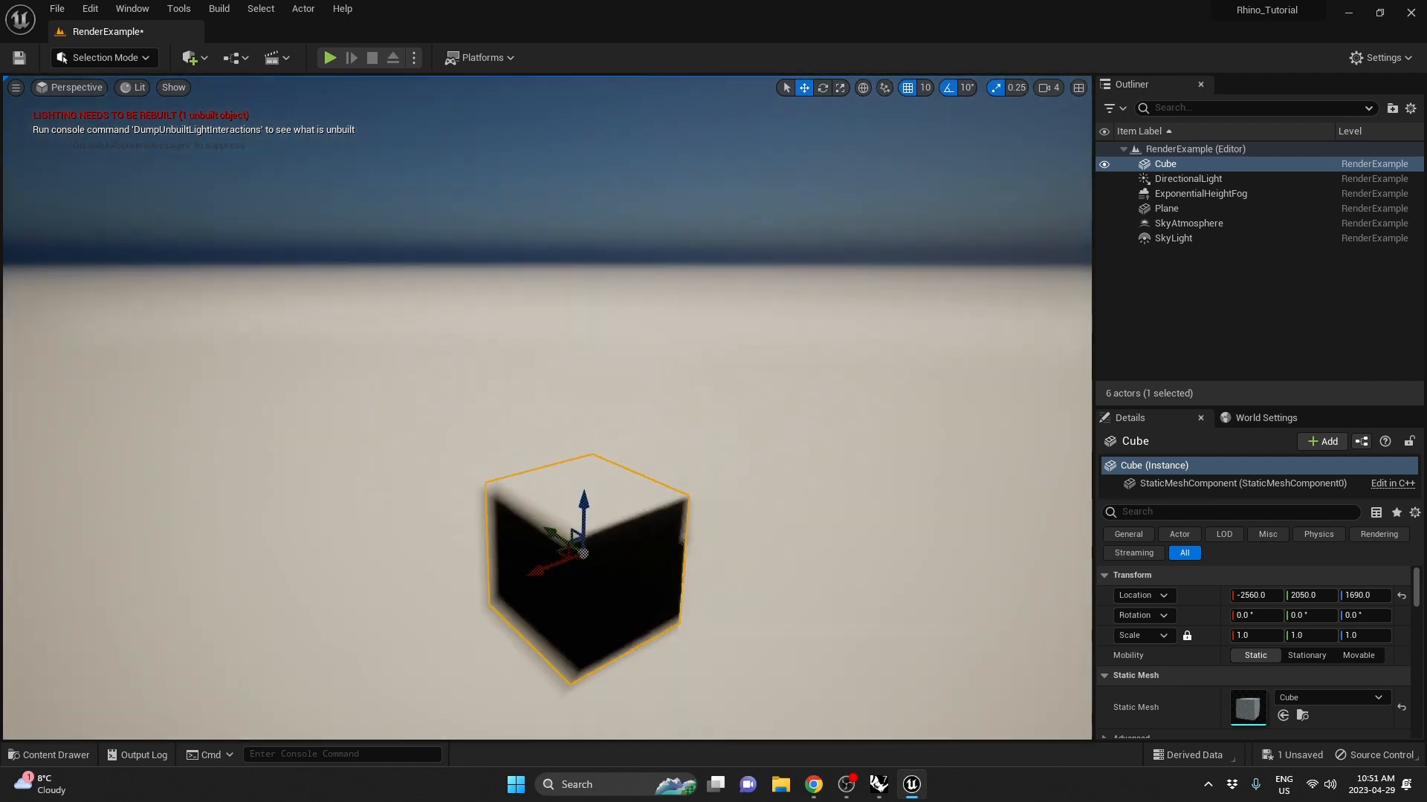
key(s)
mouse_move(681, 542)
right_down()
mouse_move(631, 534)
mouse_move(661, 424)
mouse_move(714, 475)
mouse_move(654, 564)
mouse_move(698, 580)
mouse_move(702, 558)
mouse_move(673, 531)
right_up()
key(w)
key(s)
key(w)
key(s)
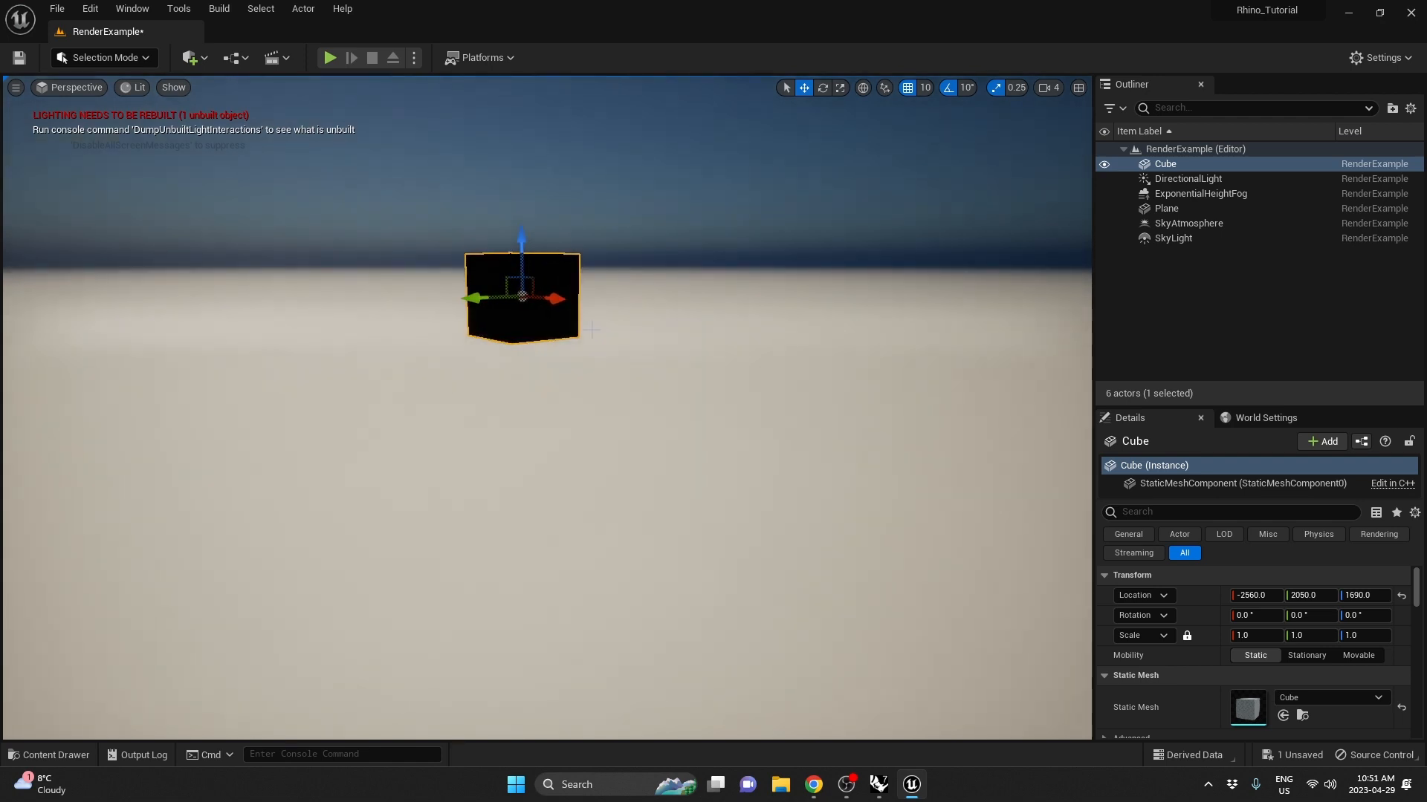
Look at the viewport's camera speed settings and fly toward and away from the cube to judge the movement speed
click(1050, 90)
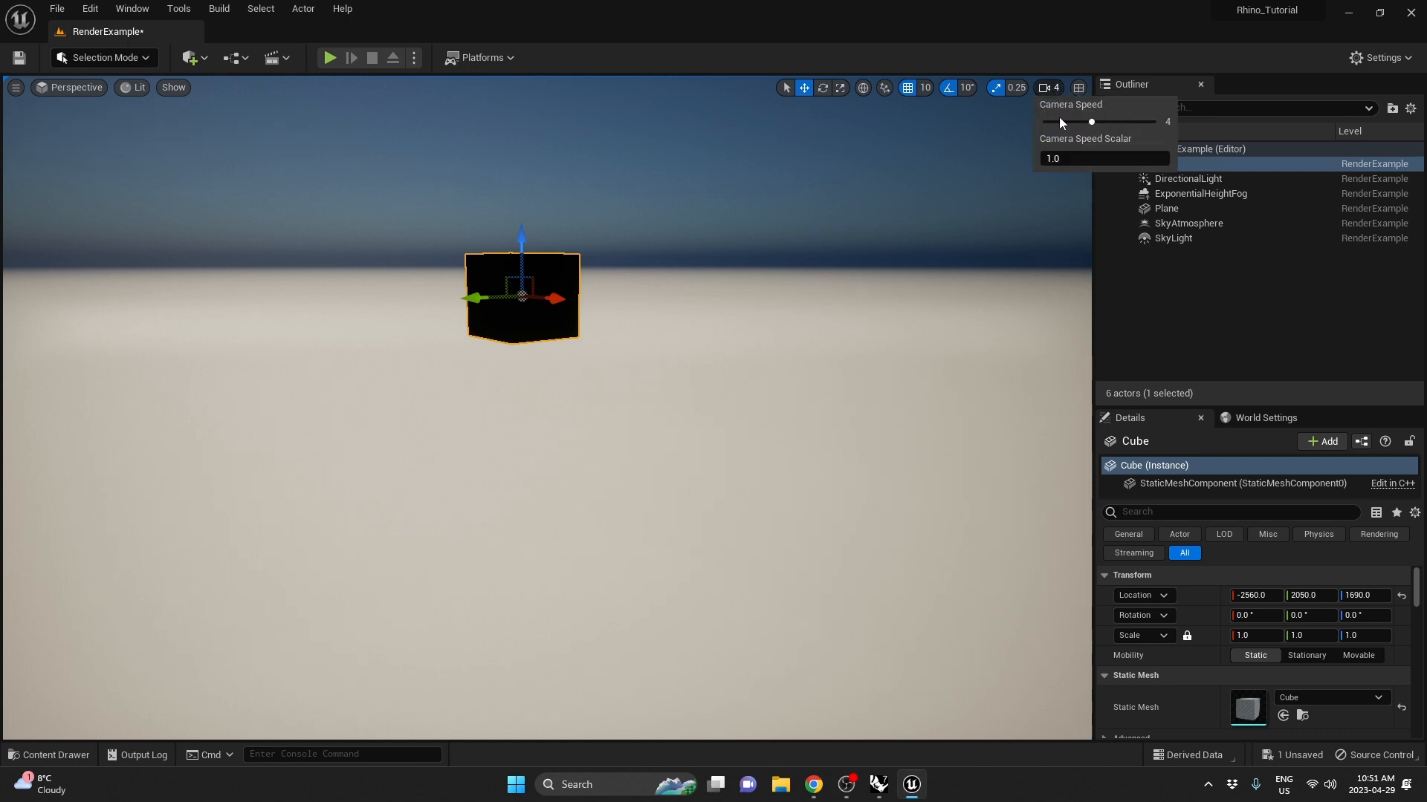
right_drag(644, 255, 751, 119)
key(w)
key(s)
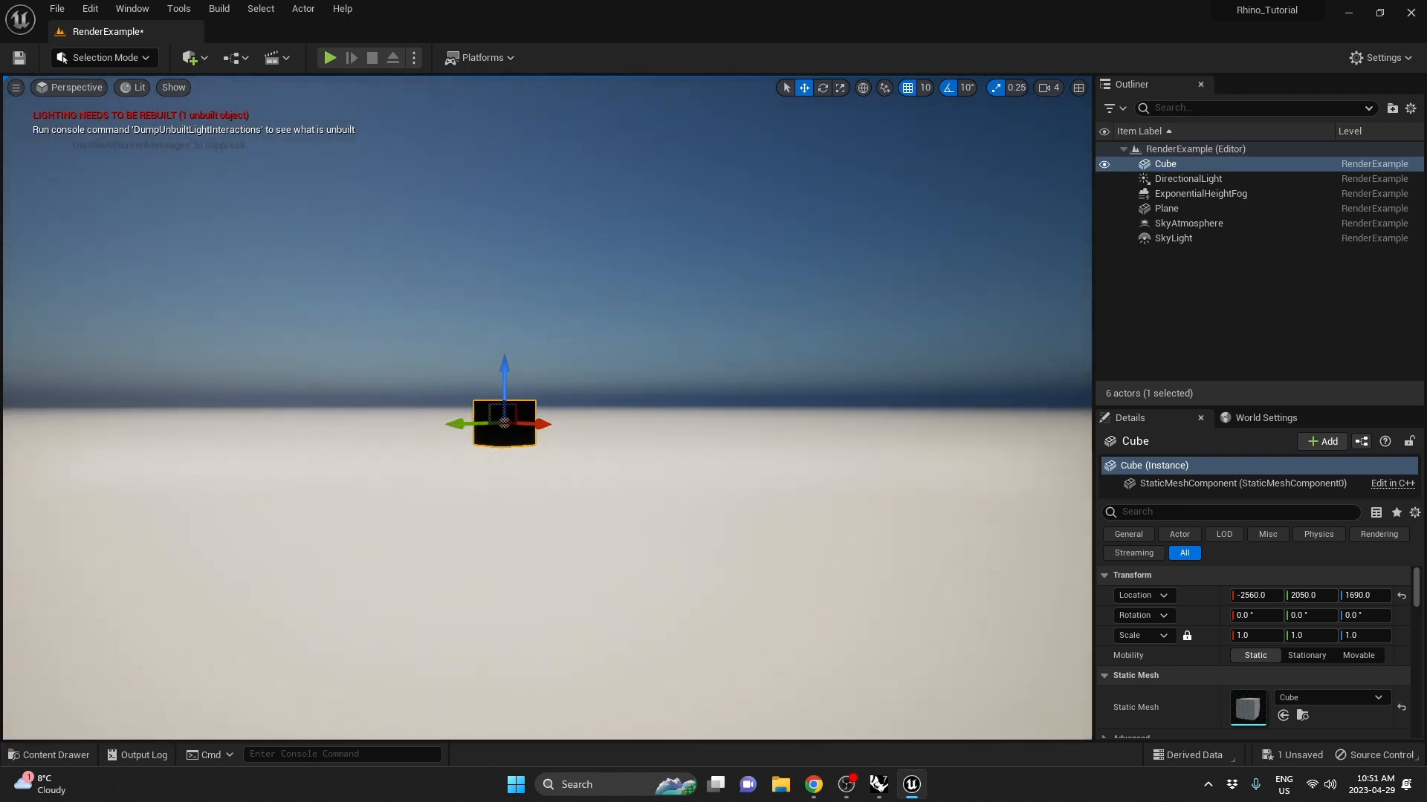
key(w)
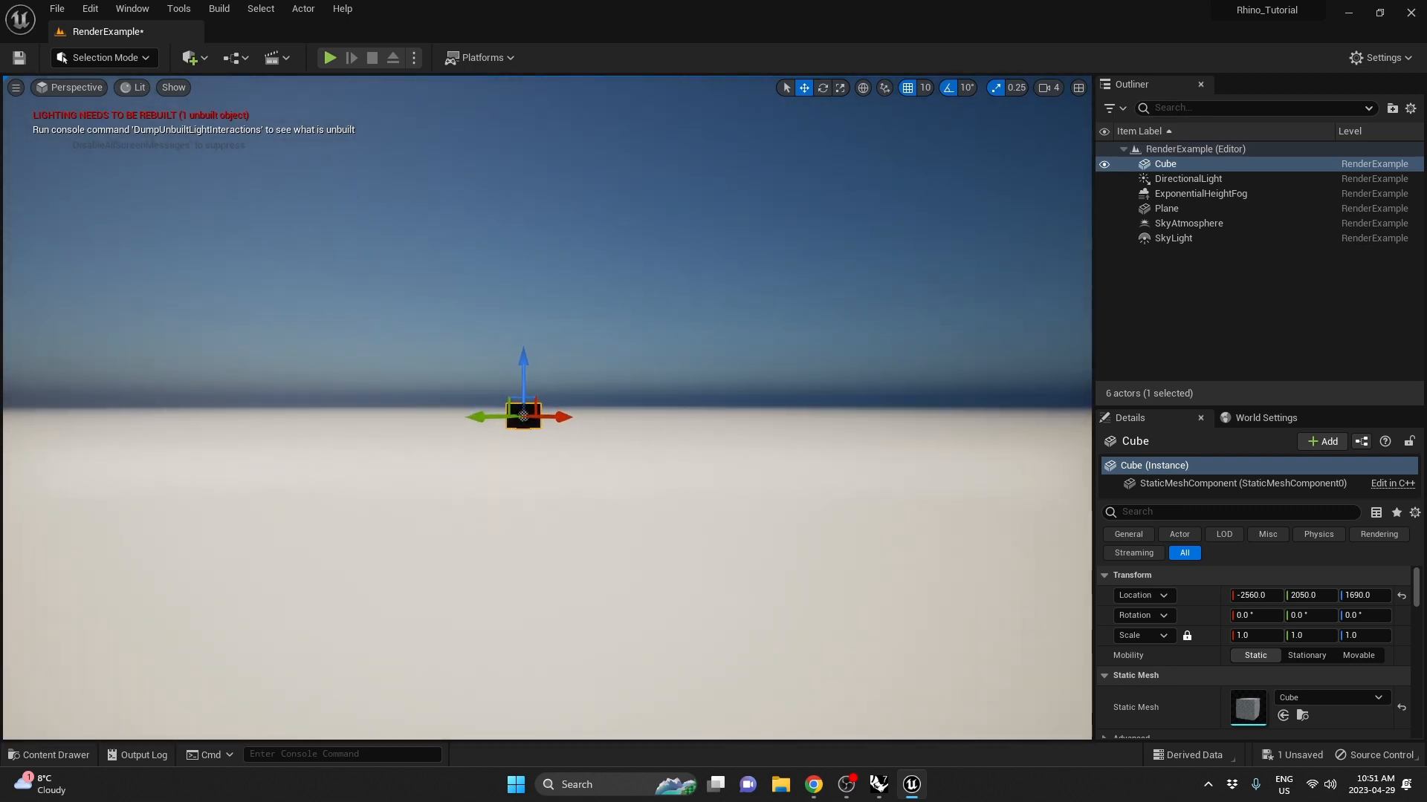
key(s)
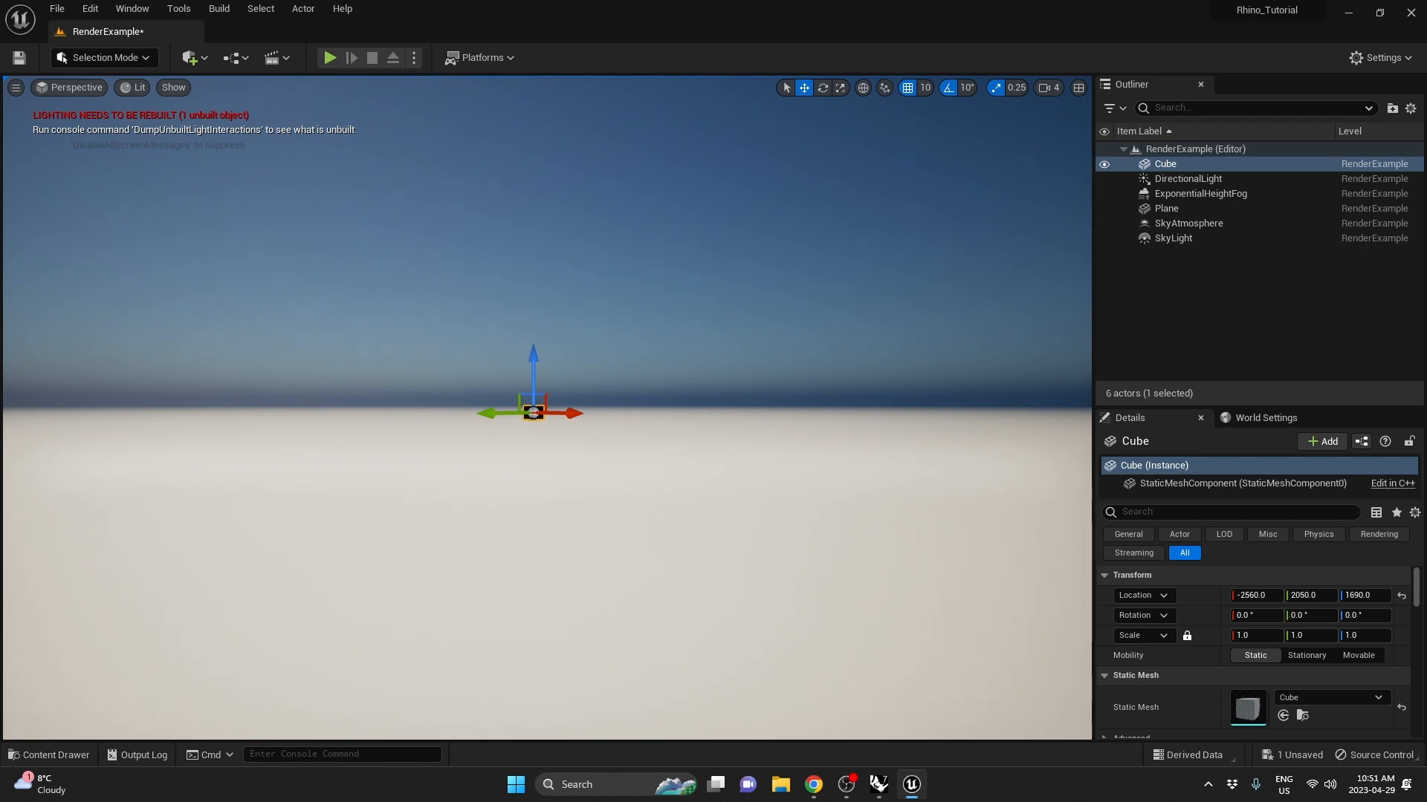
key(w)
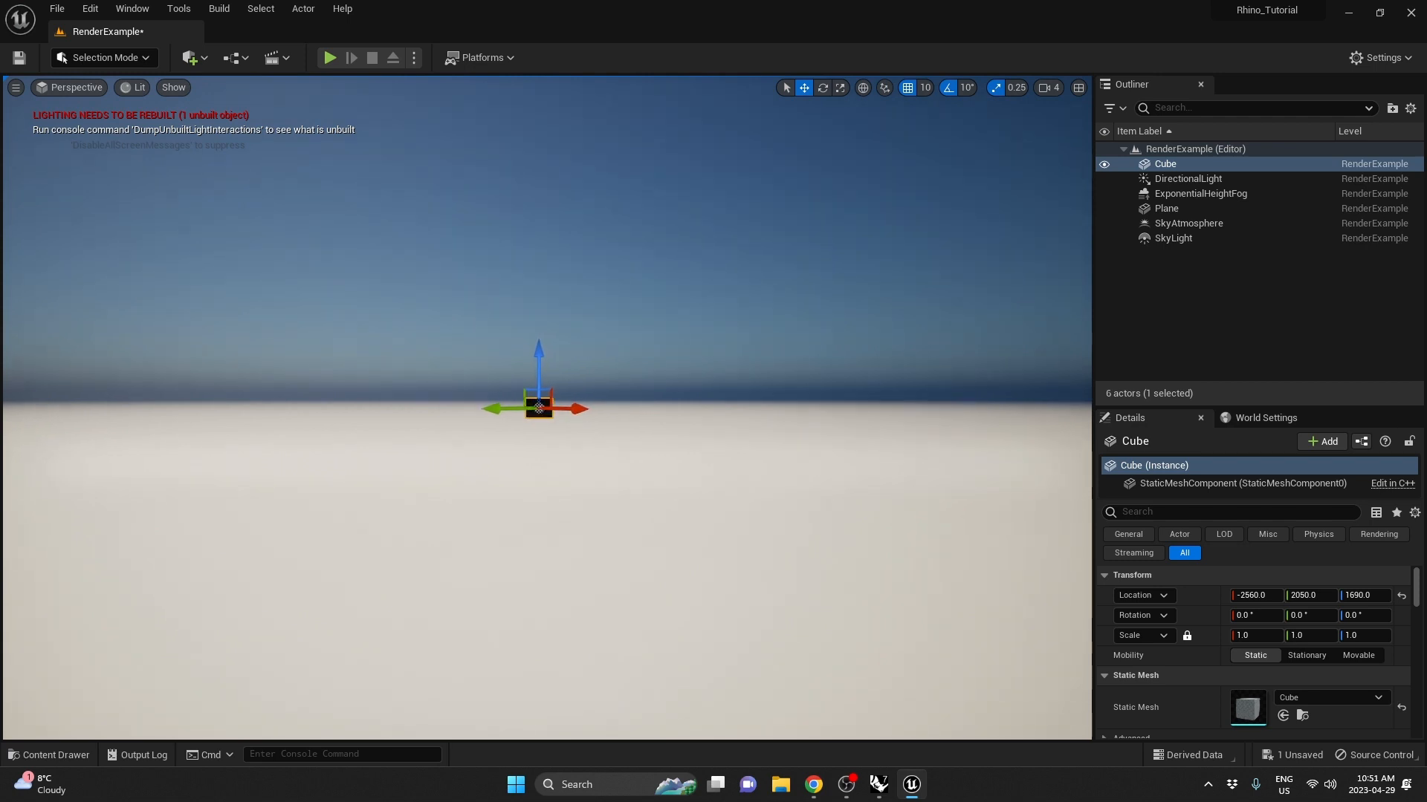
key(w)
key(w)
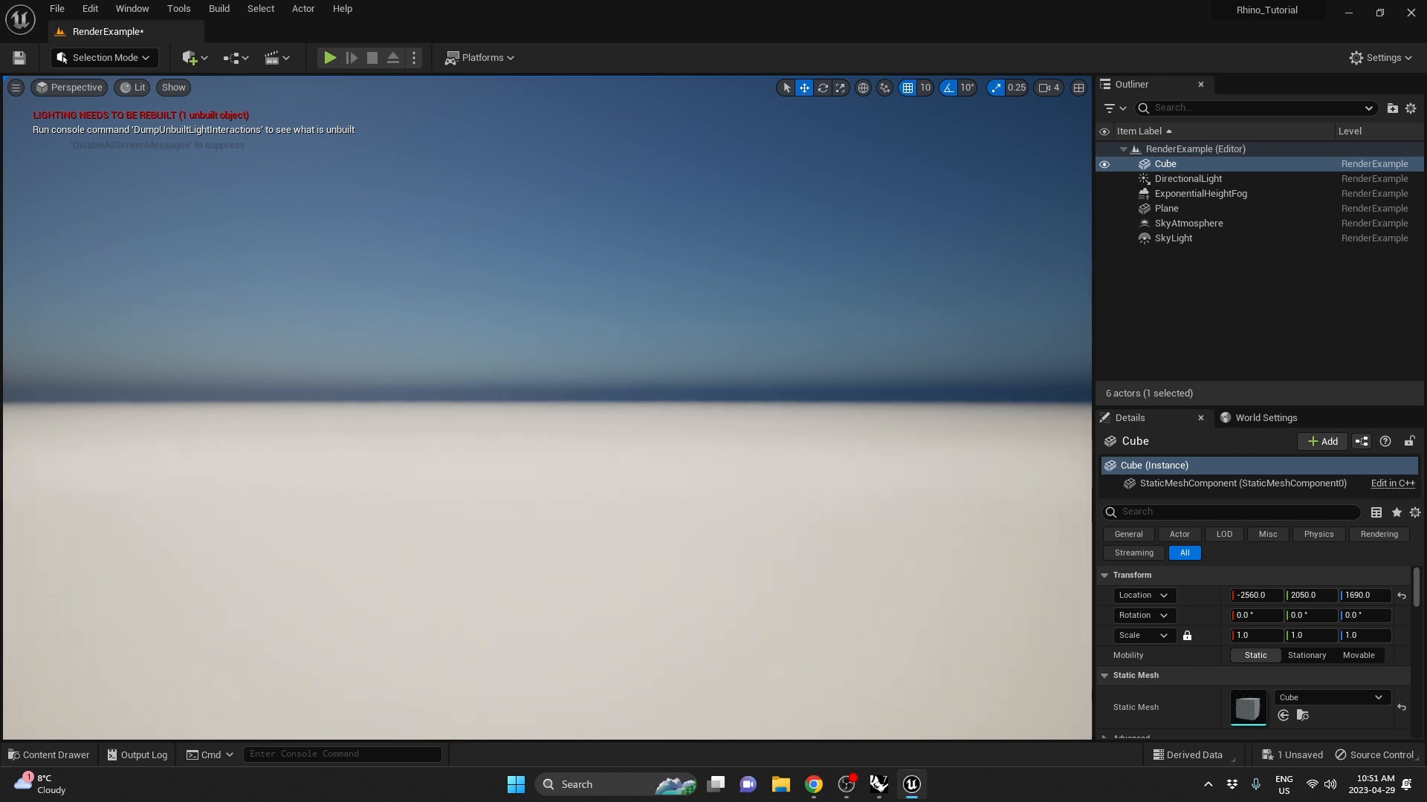
key(s)
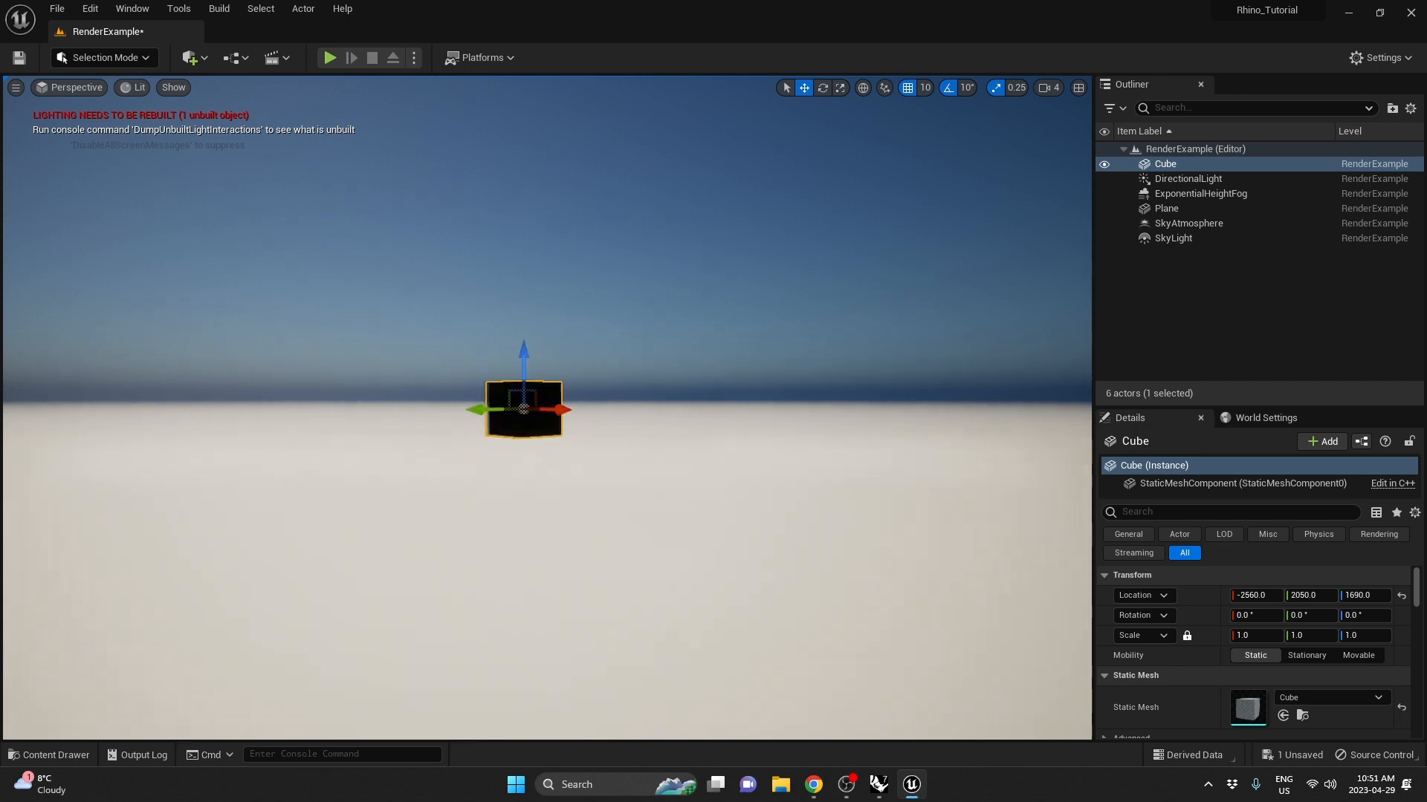
key(w)
key(s)
key(w)
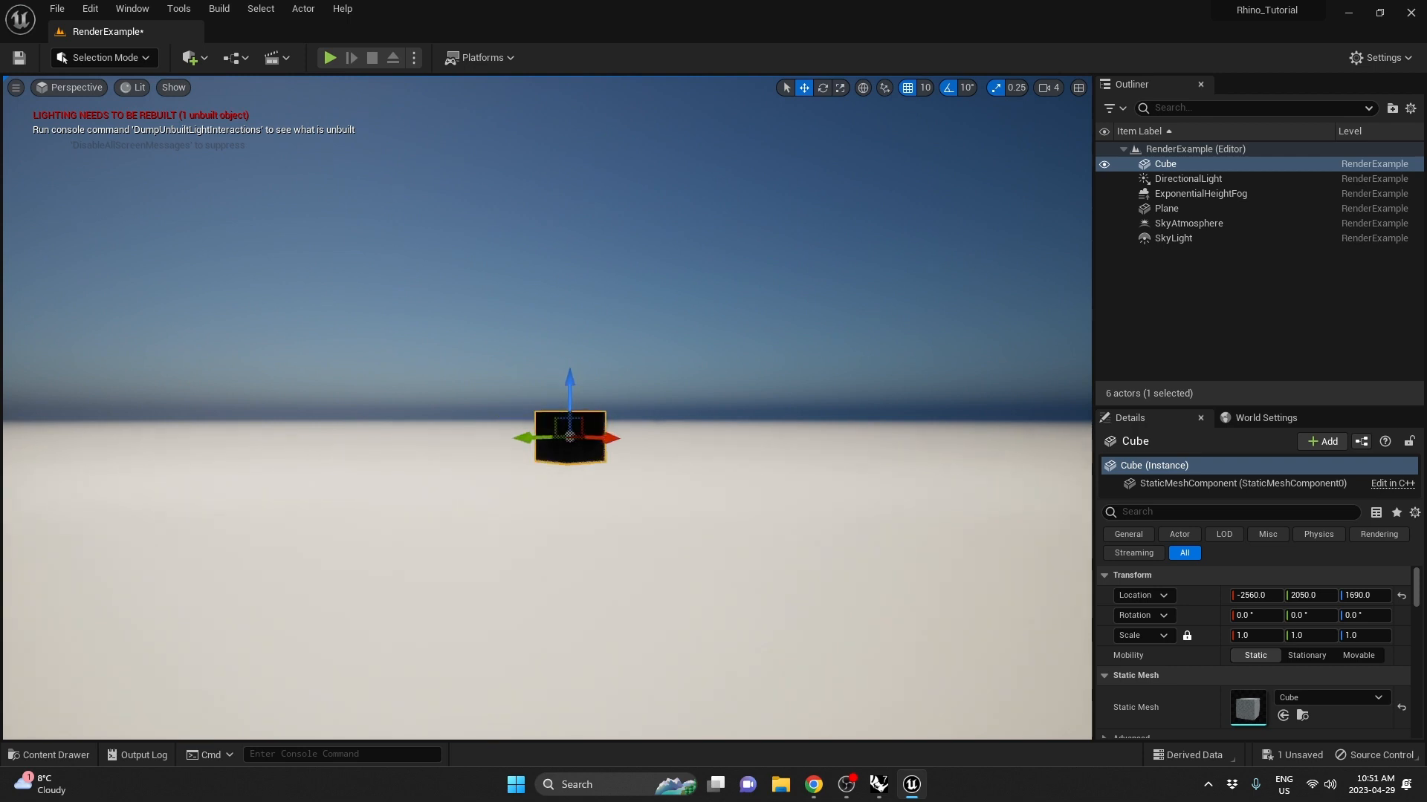
key(s)
key(w)
key(s)
key(w)
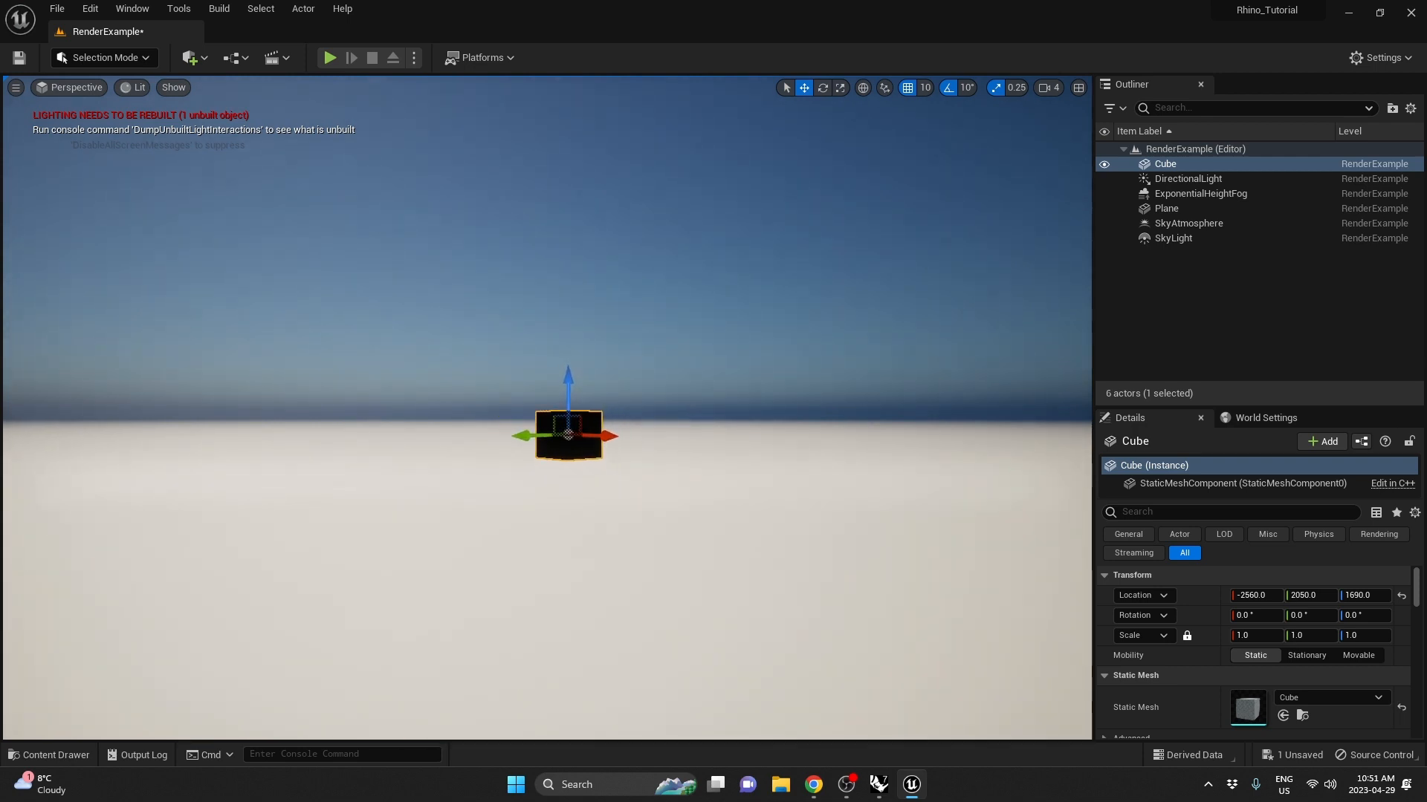
key(s)
key(w)
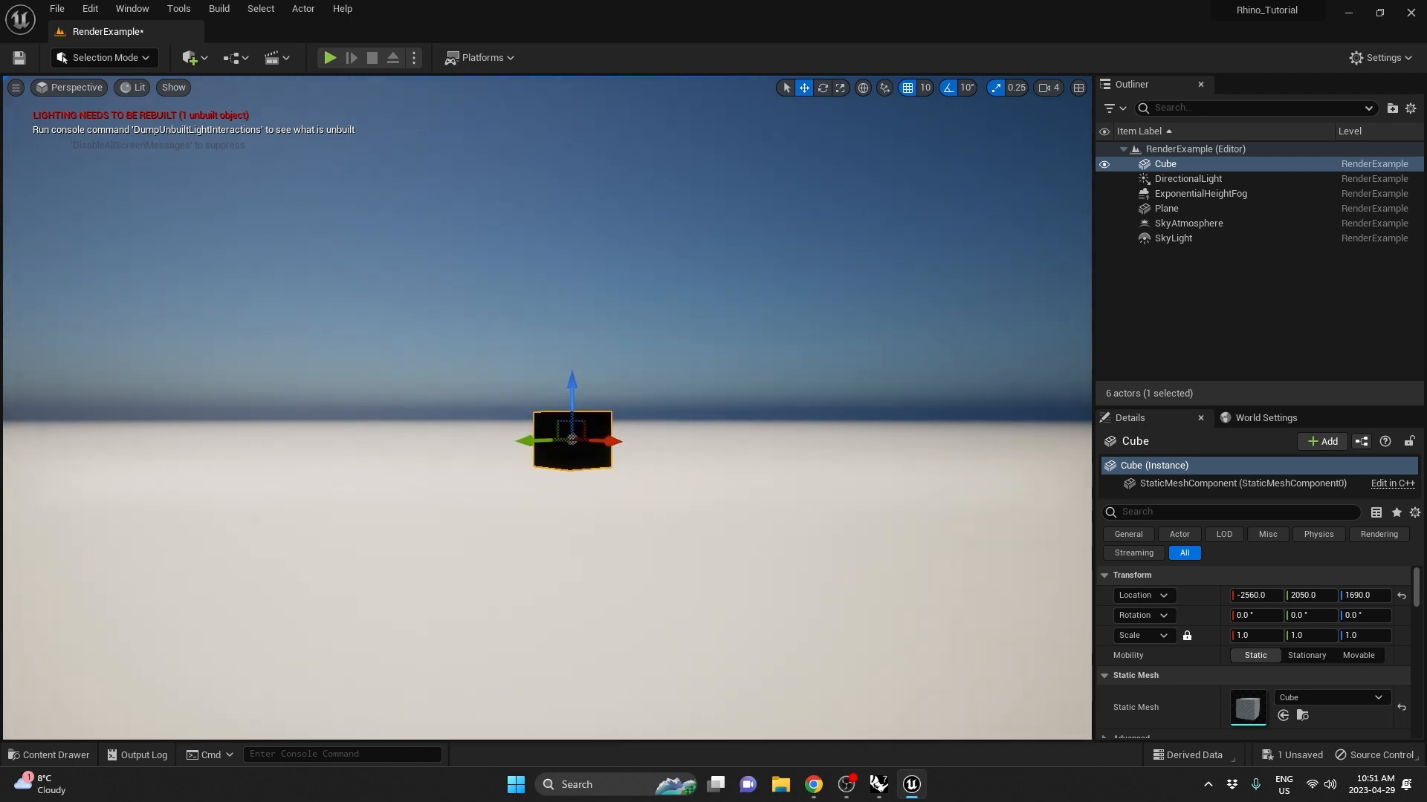
Reset the cube's location to the world origin and delete the cube from the level
click(716, 253)
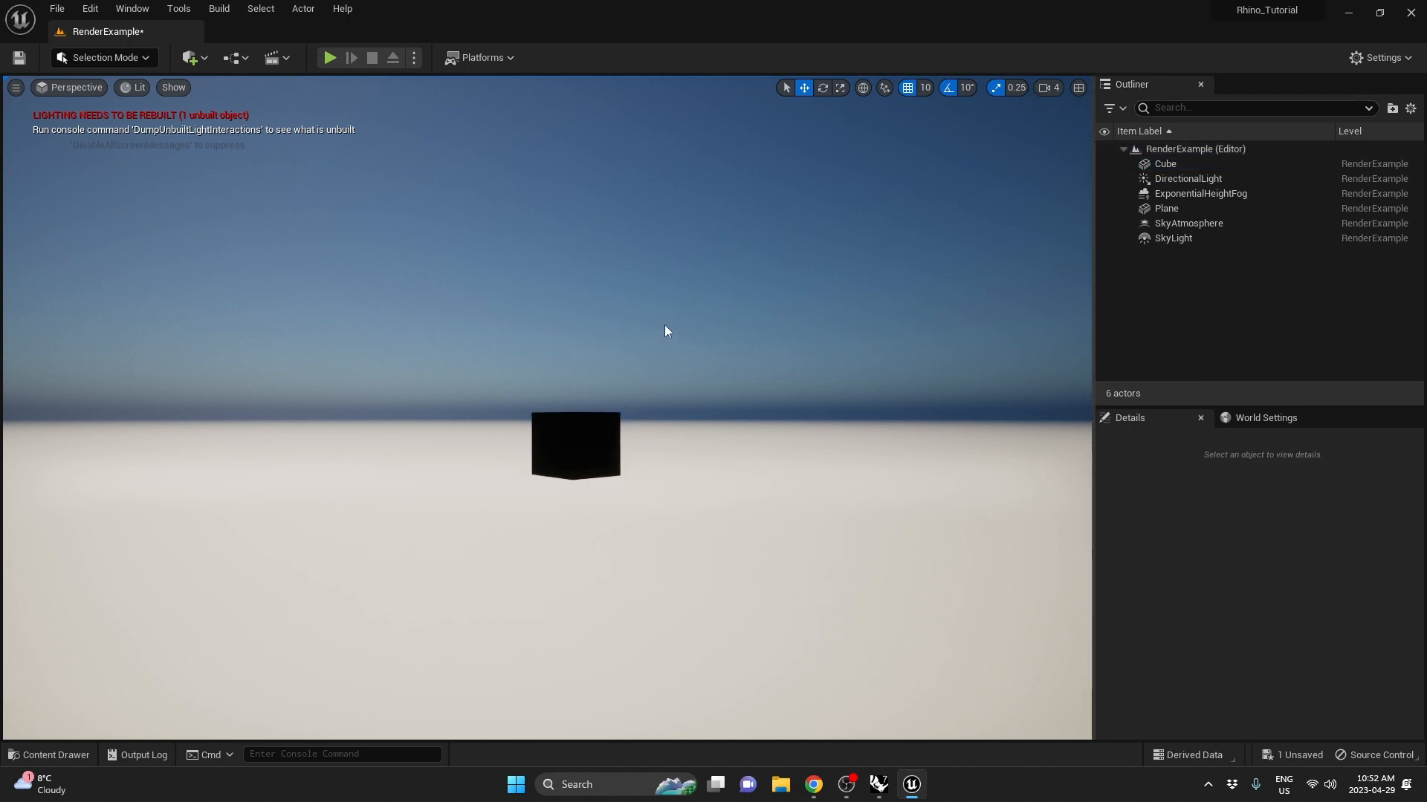
click(576, 444)
click(1400, 595)
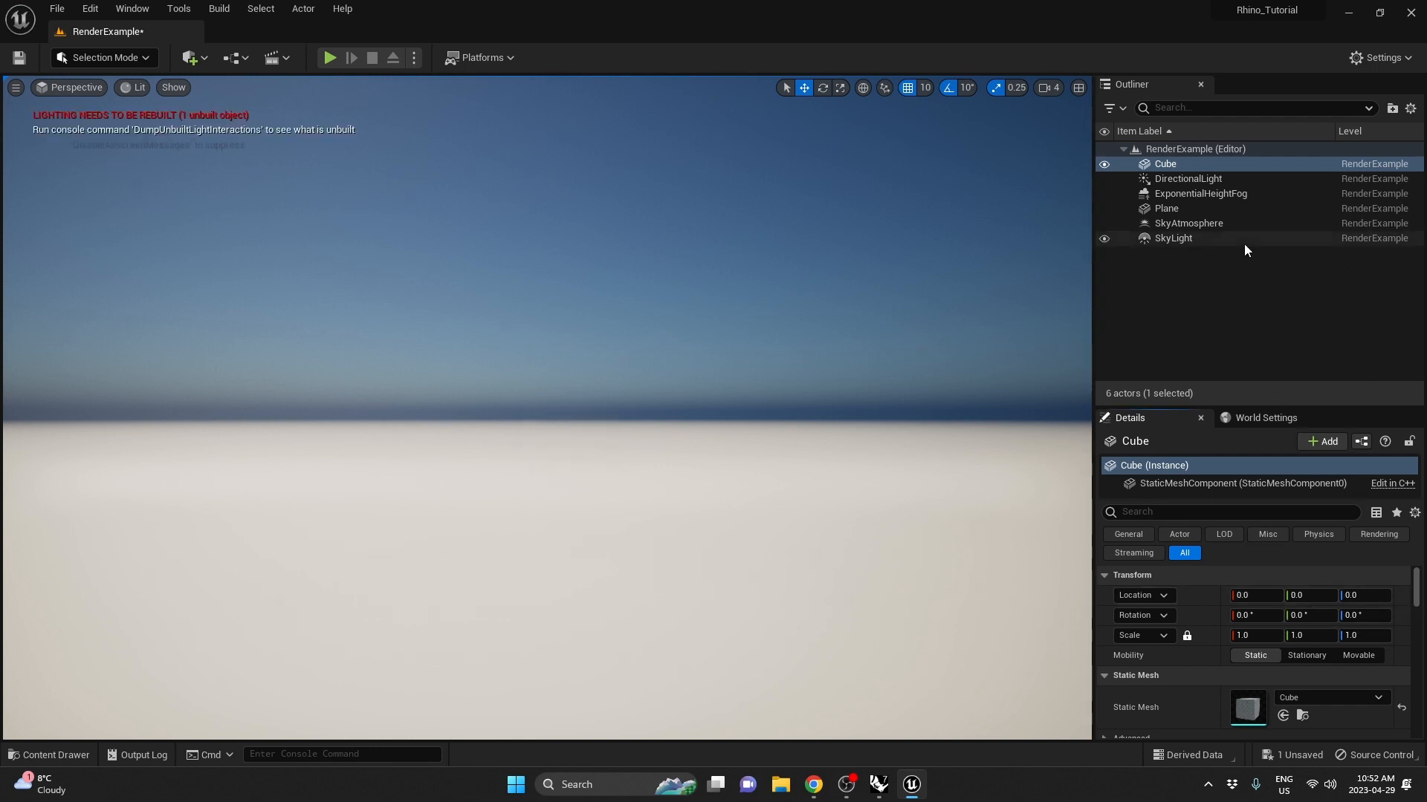
key(Delete)
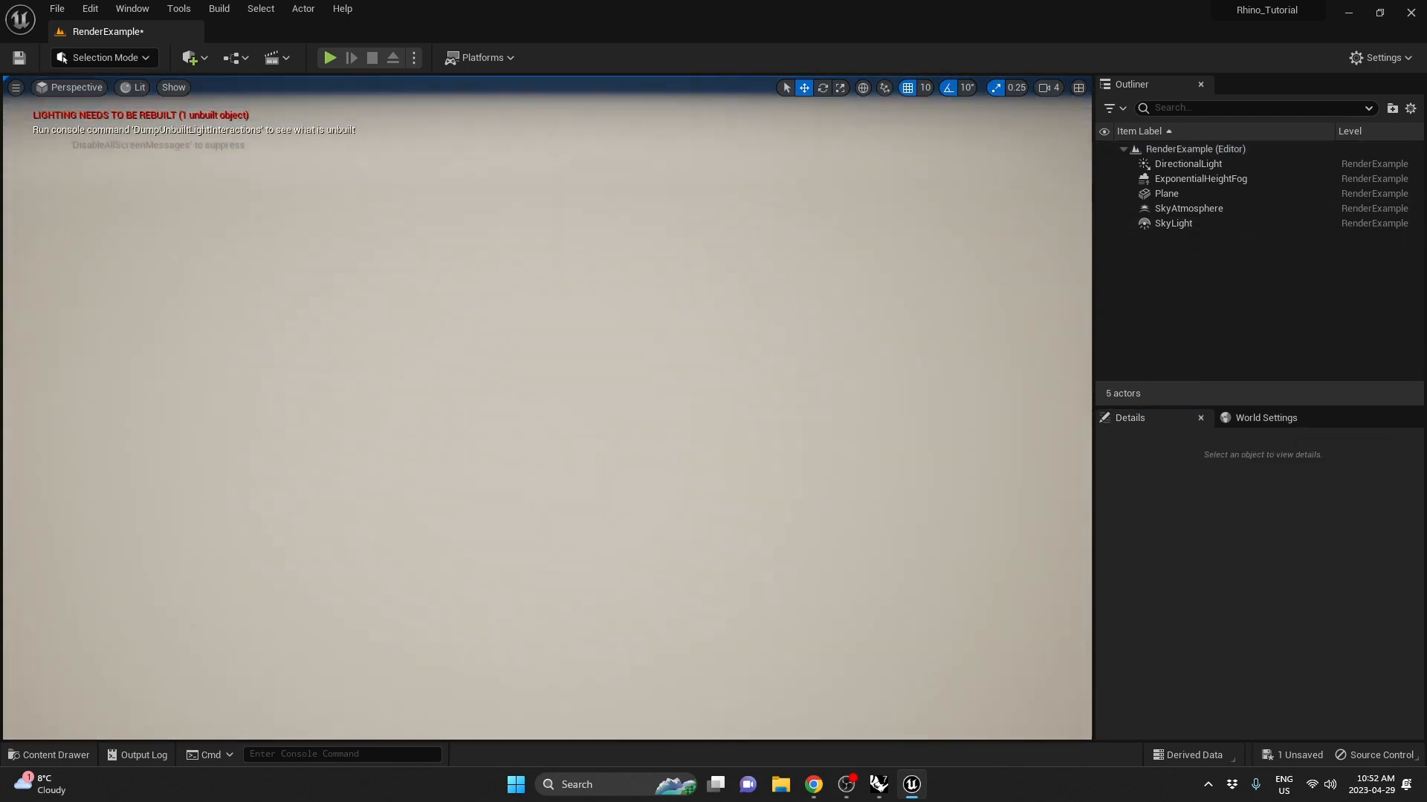
Choose the Bulging_Box FBX file from the Tutorial folder for import into the project's Content folder
key(ctrl+space)
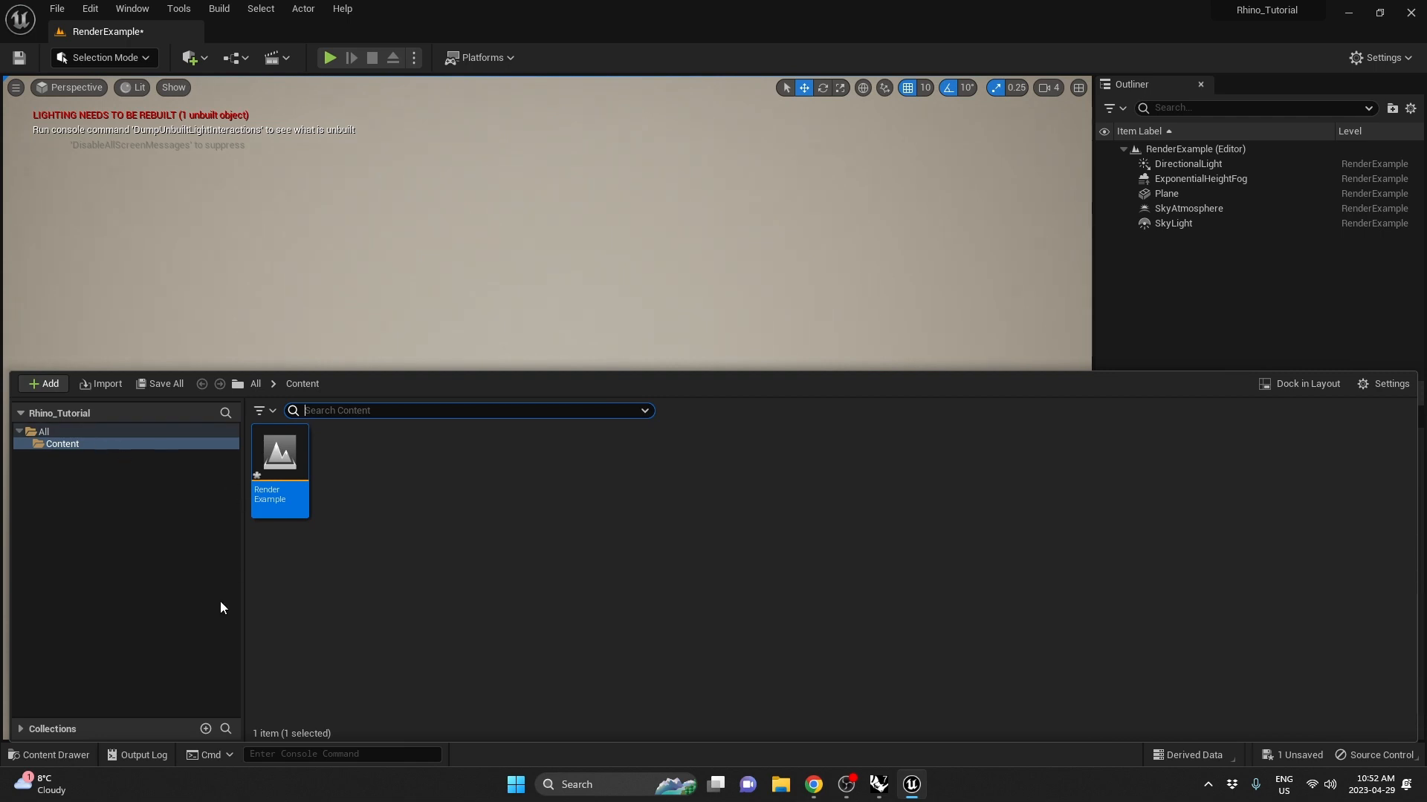
right_click(378, 451)
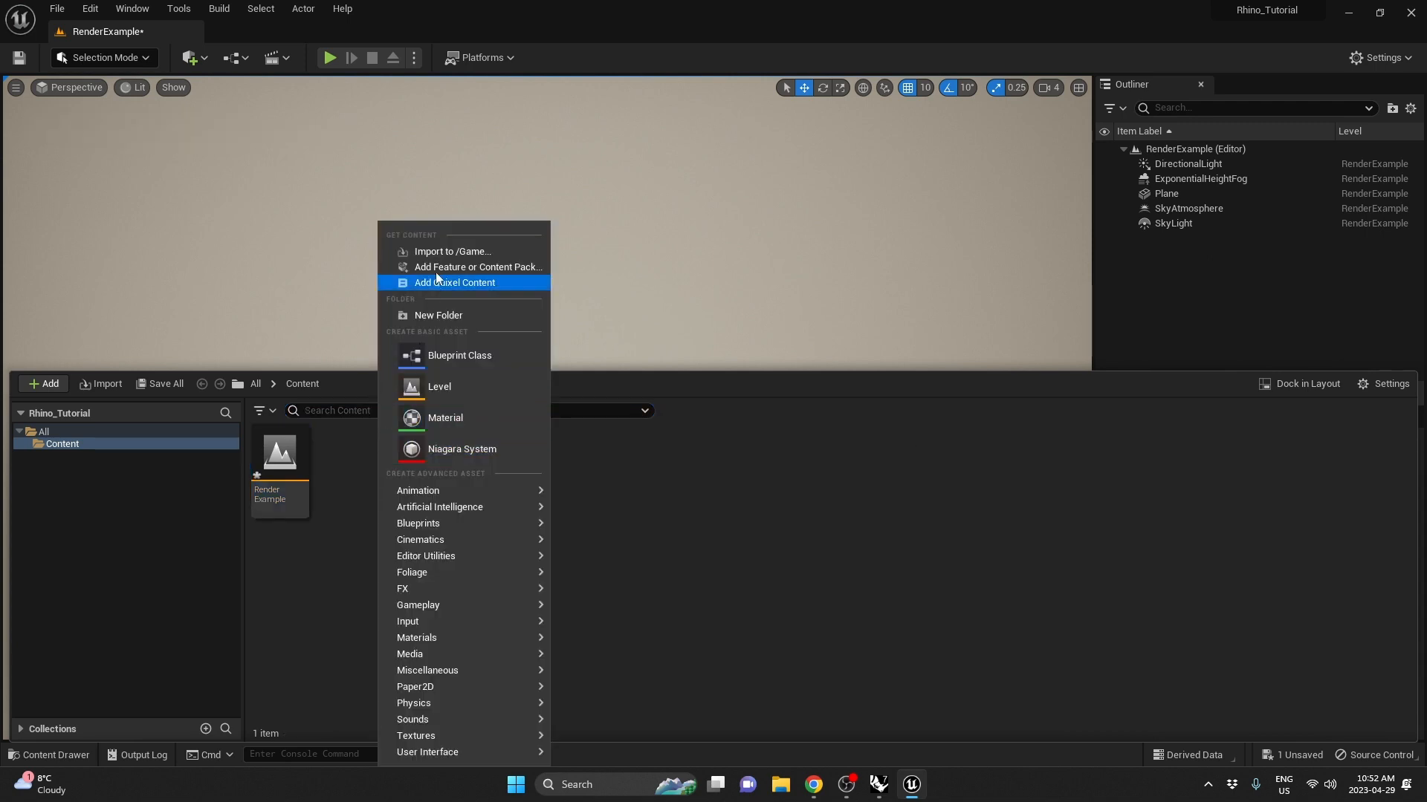
click(442, 254)
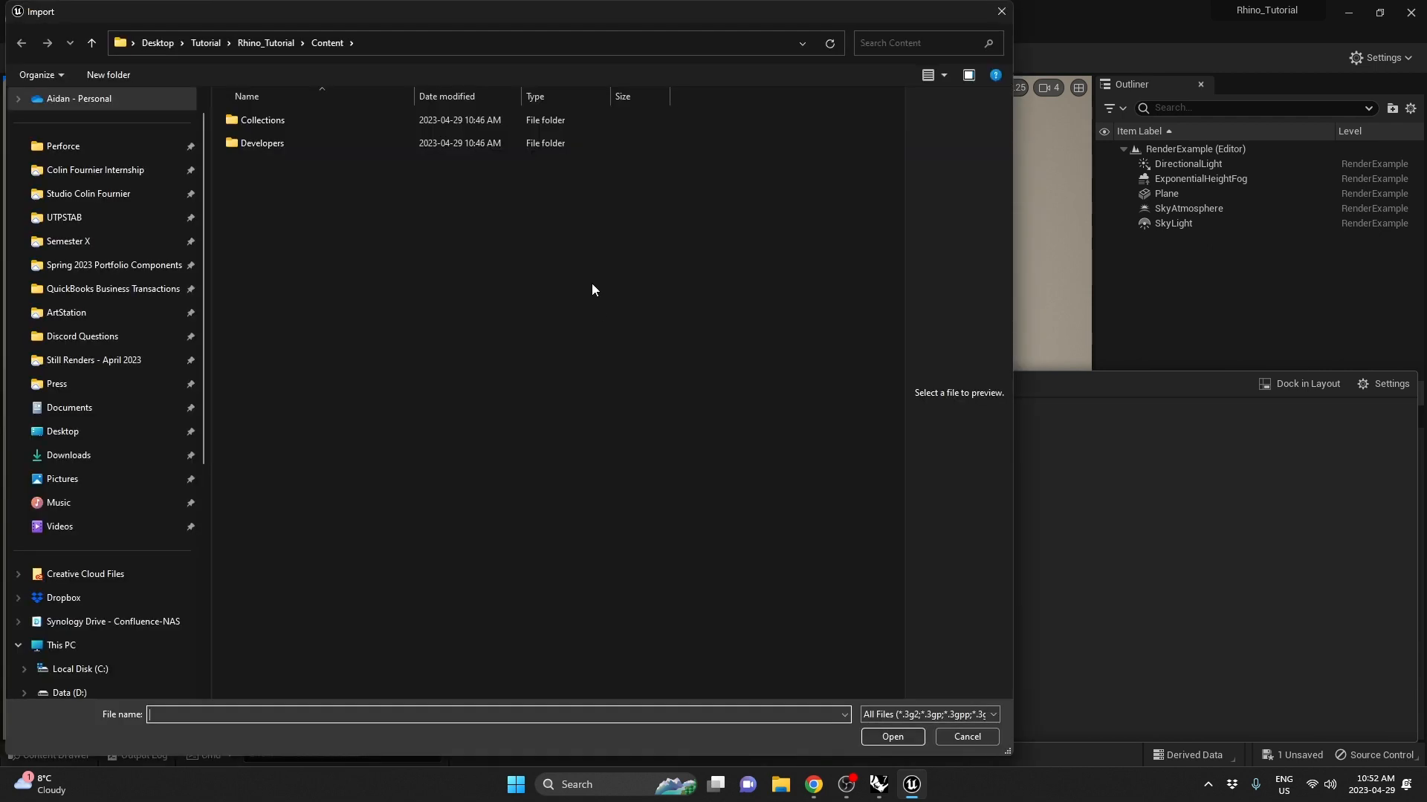
click(201, 44)
click(293, 142)
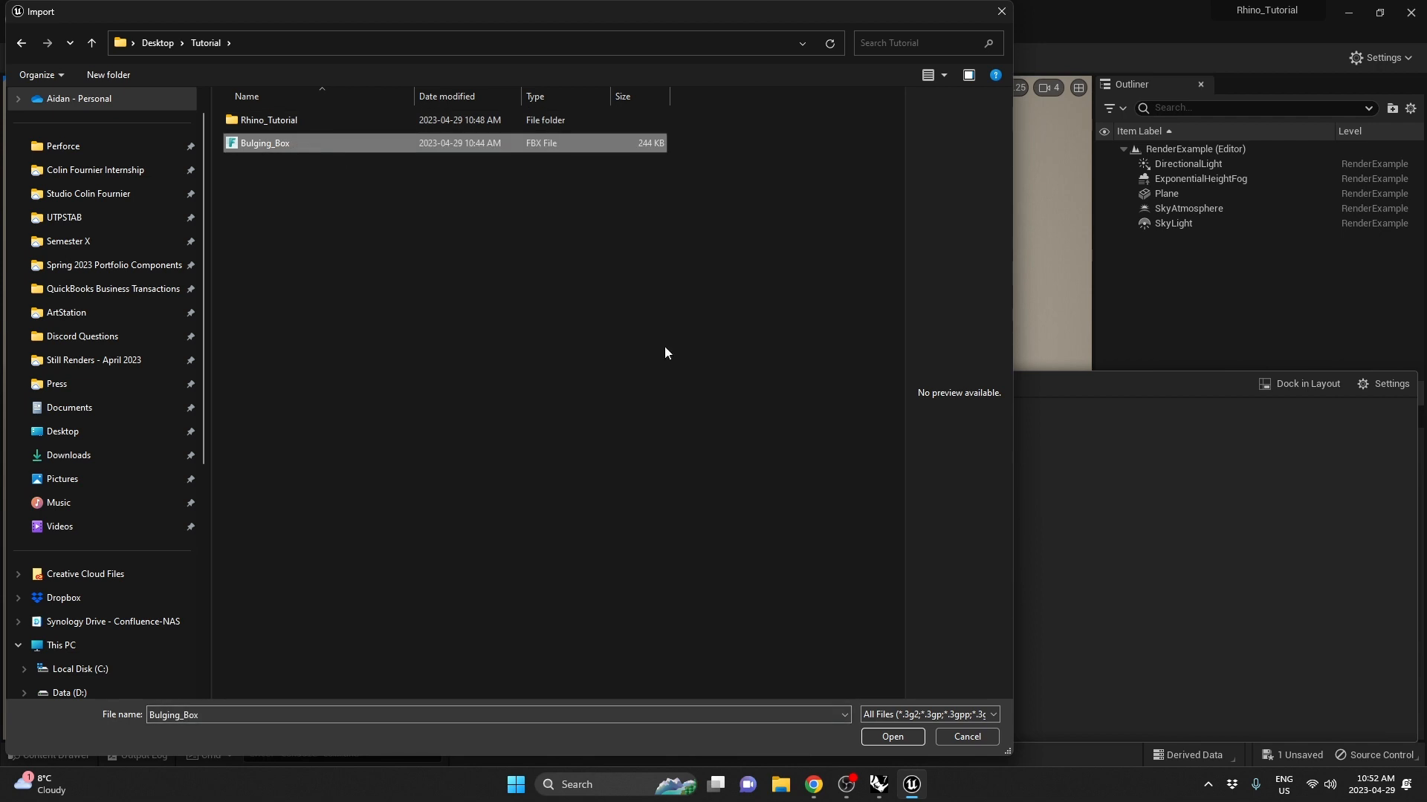
click(892, 738)
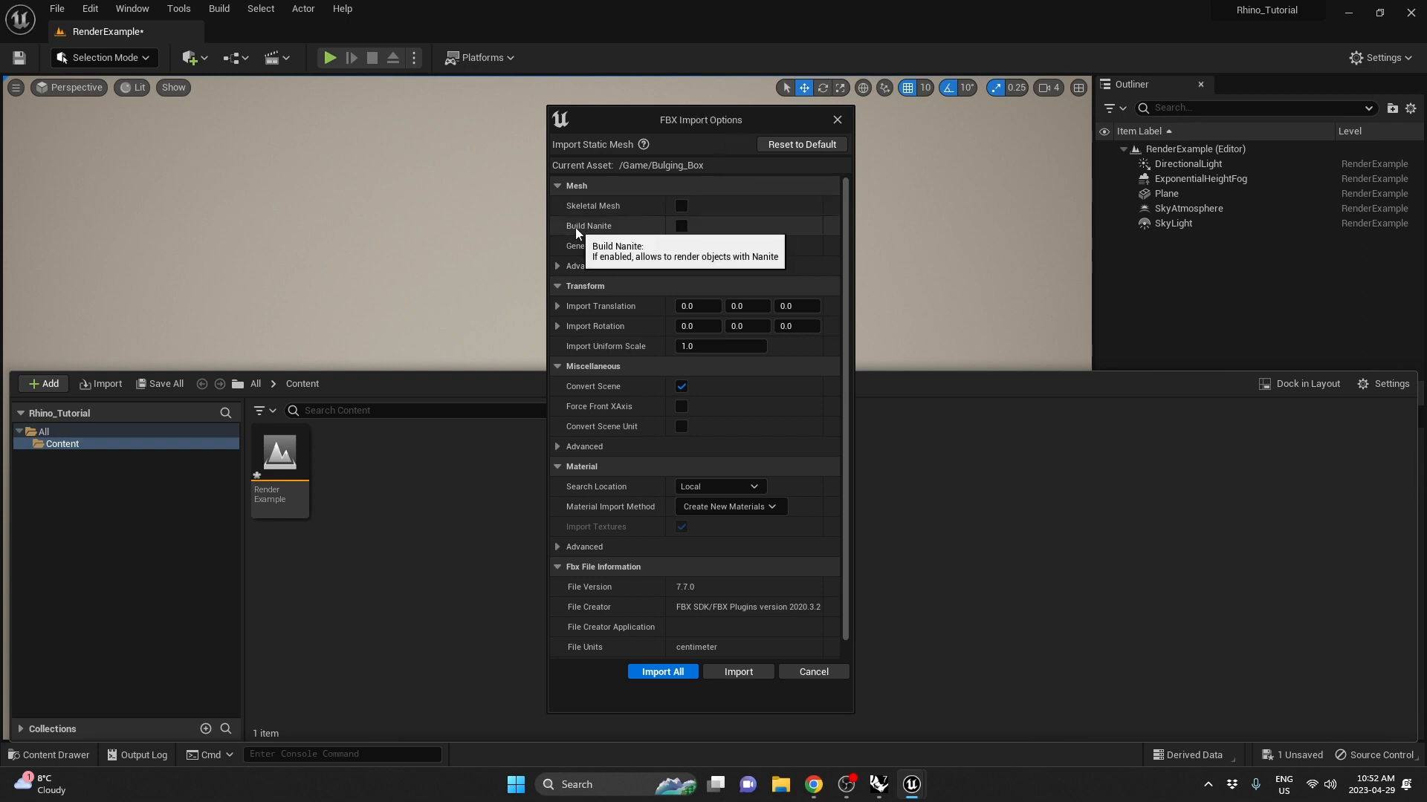
Import the mesh with Build Nanite enabled, material import set to Do Not Create Material and Import Textures disabled, then dismiss the message log
click(684, 229)
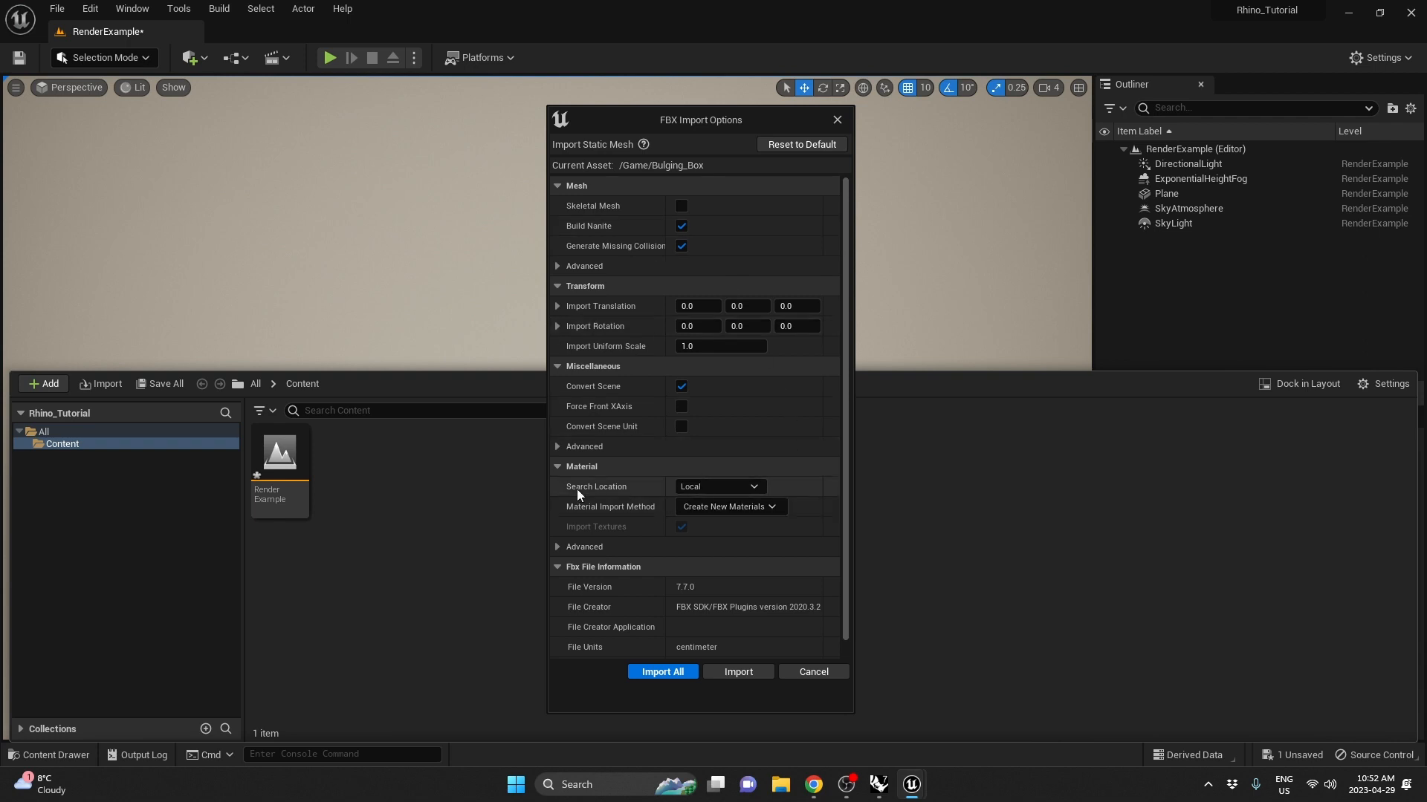
click(721, 508)
click(742, 563)
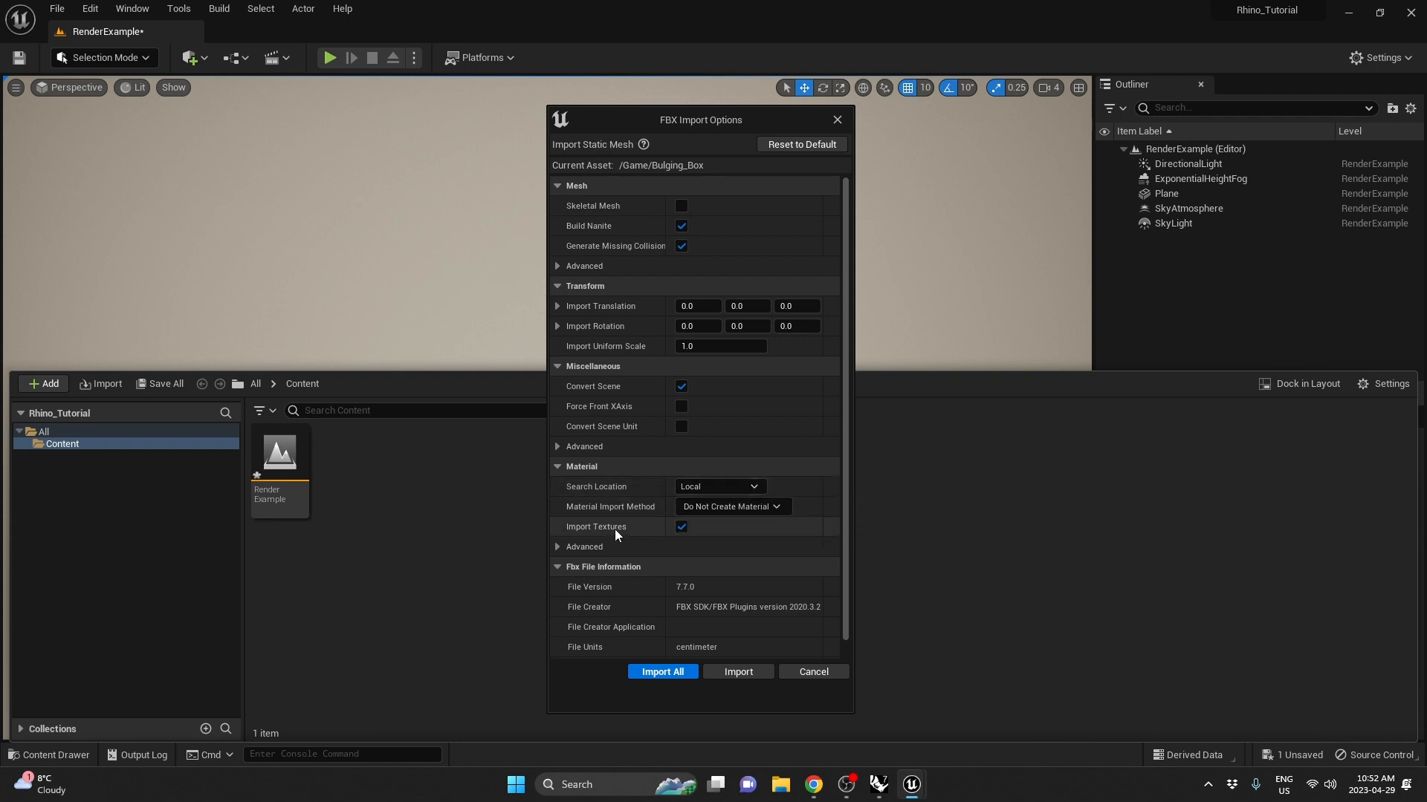
click(683, 529)
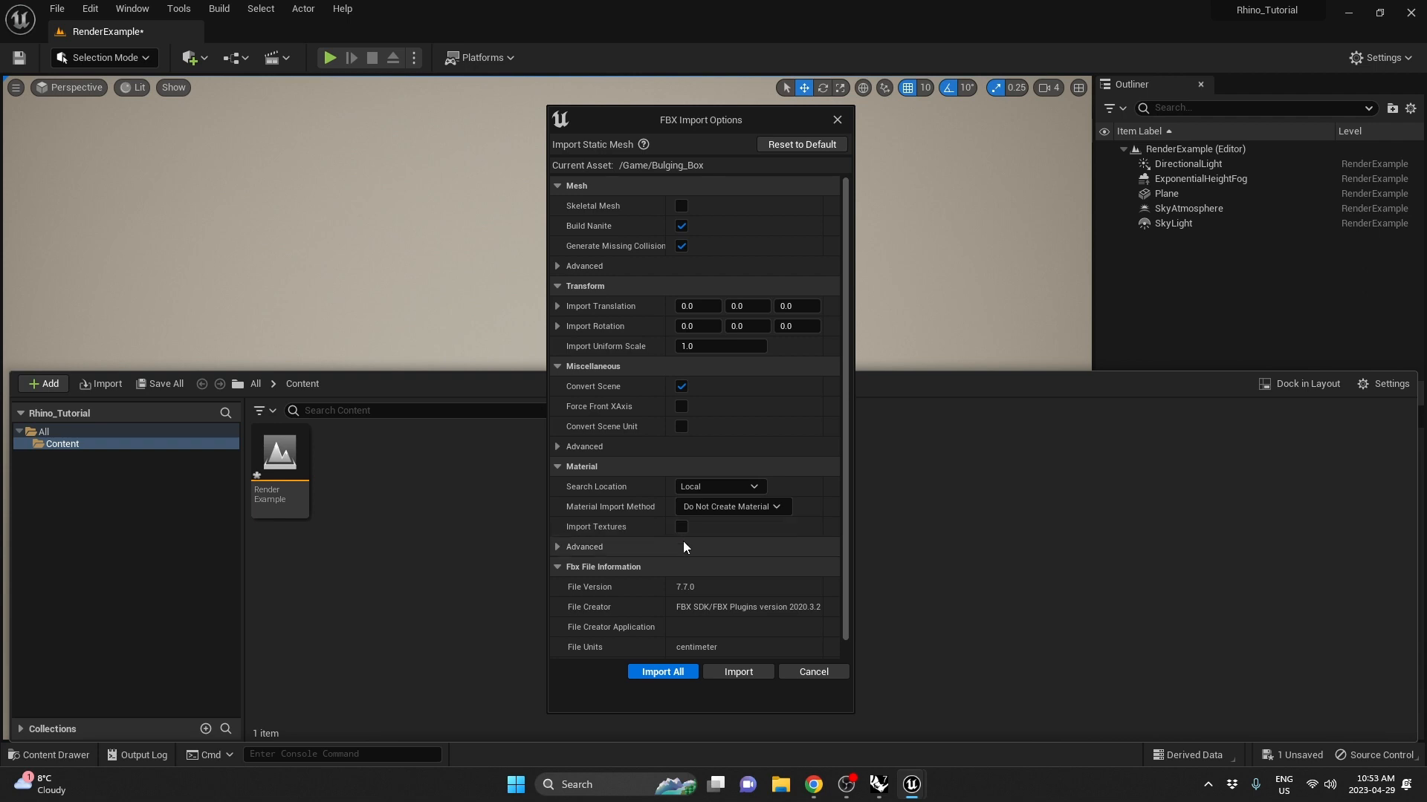
click(744, 668)
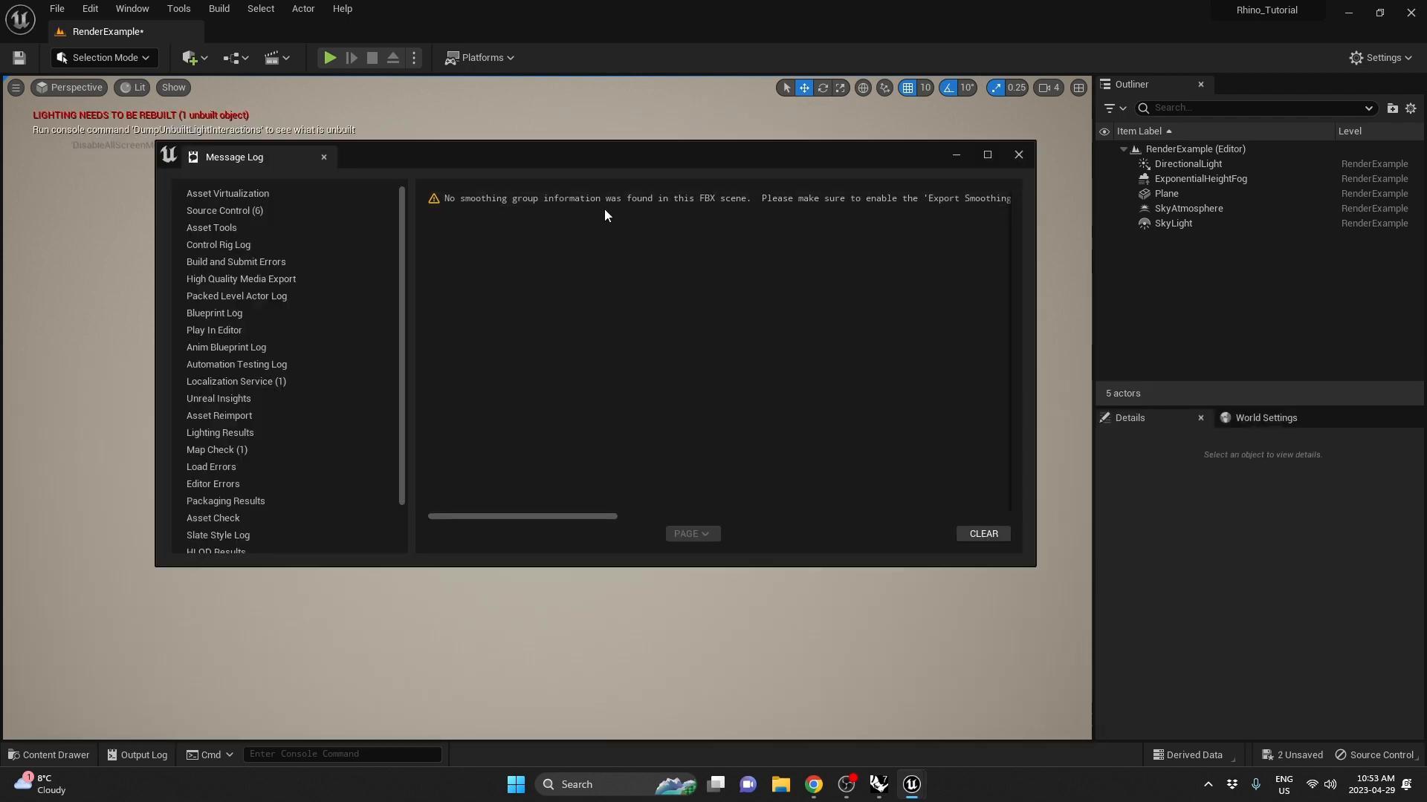
drag(560, 521, 627, 510)
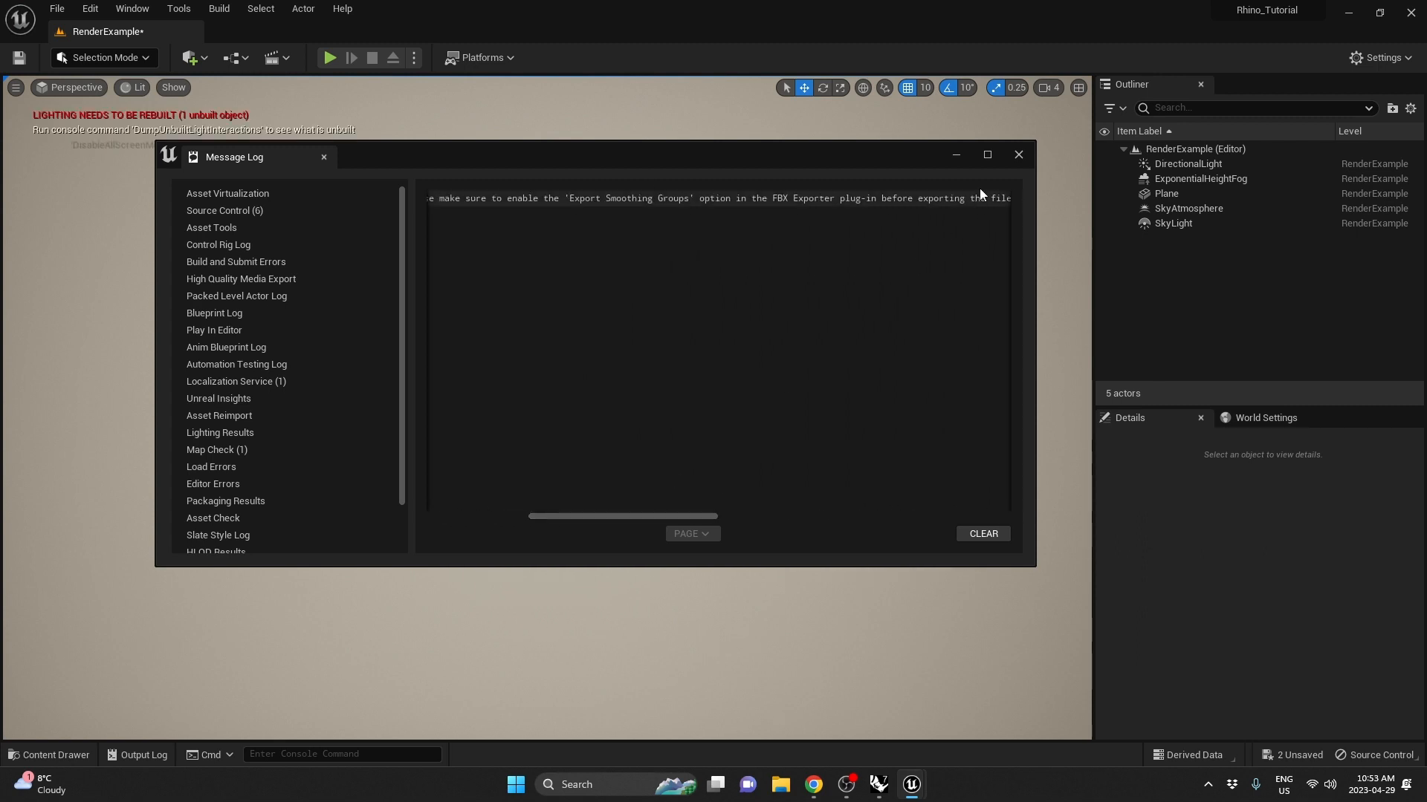
click(1019, 155)
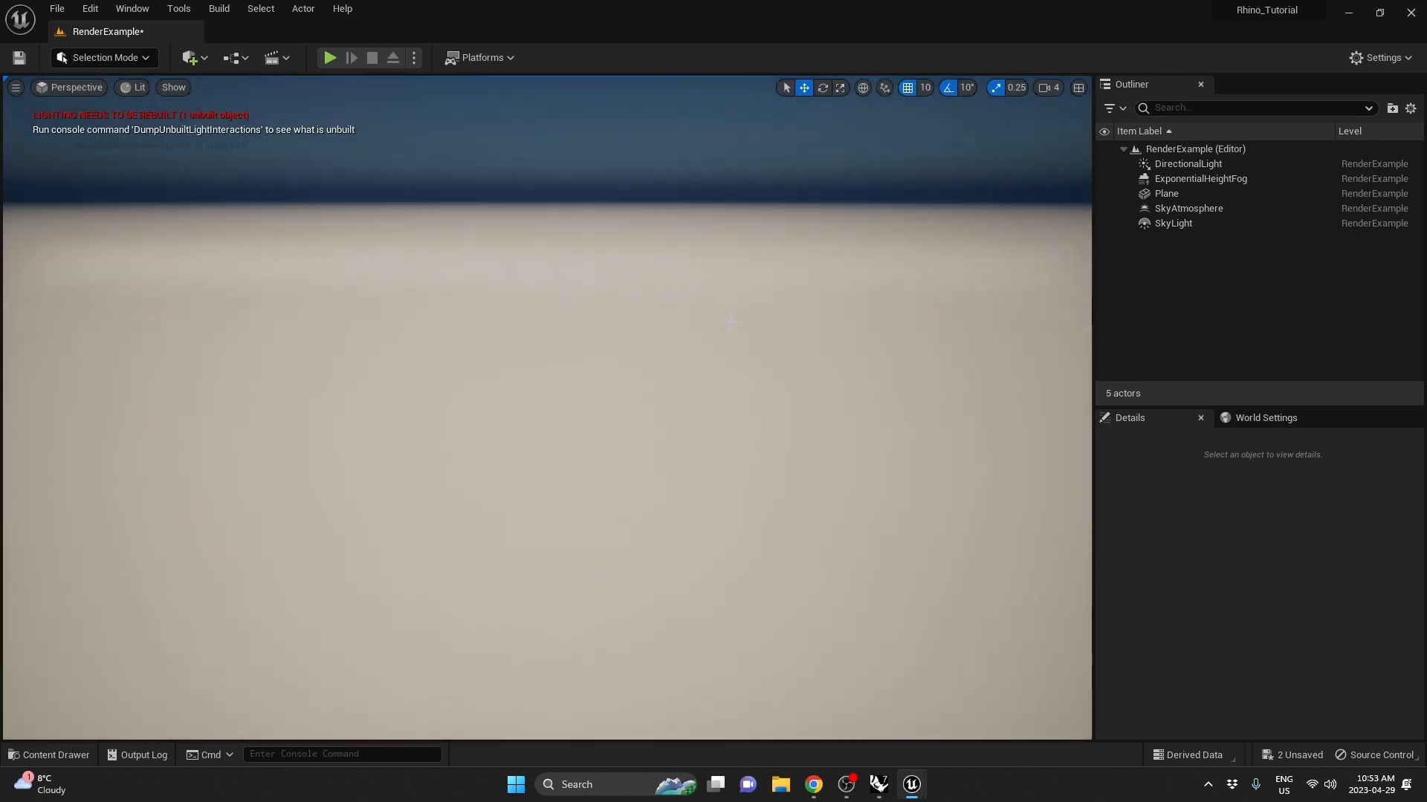
Open the imported Bulging_Box static mesh from the project content in its mesh editor
key(ctrl+space)
mouse_move(294, 472)
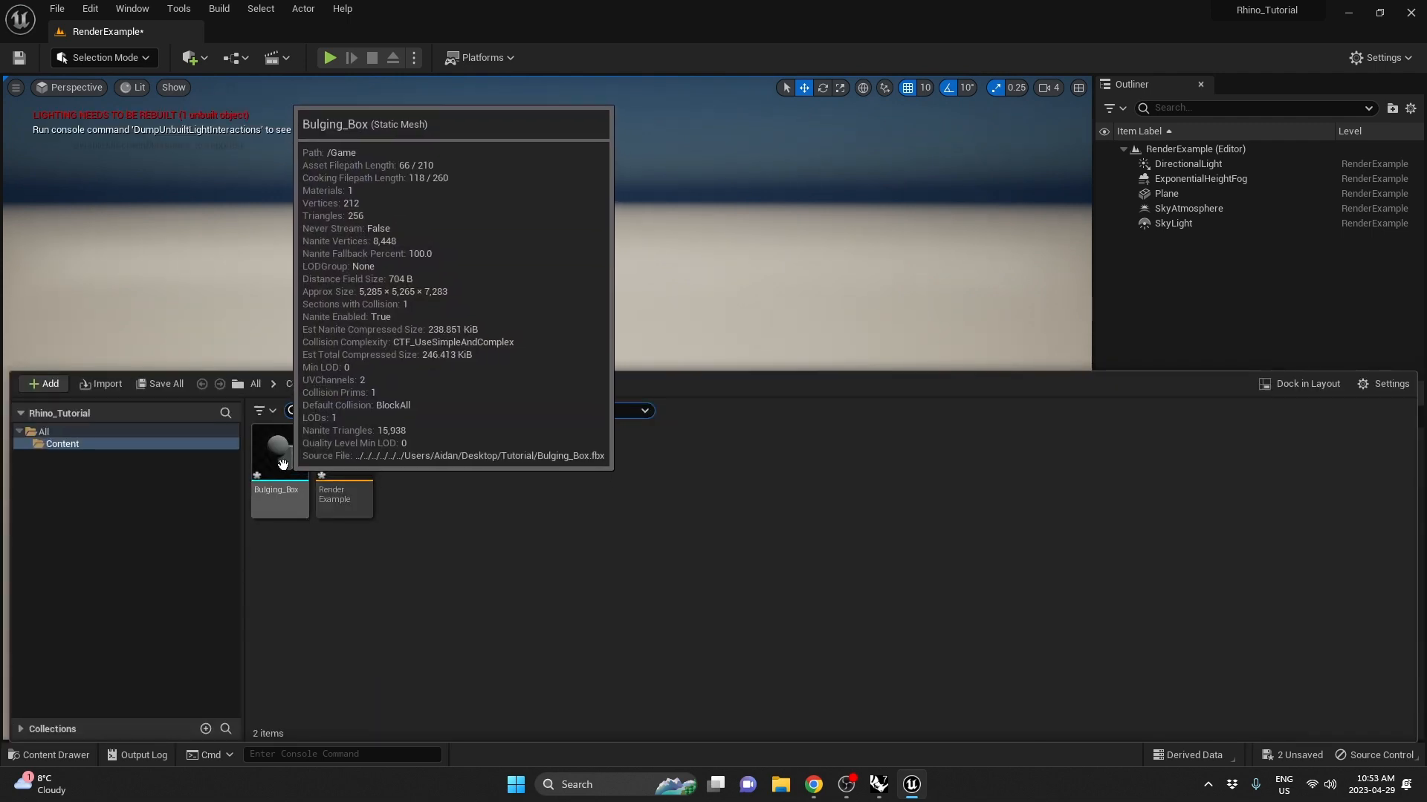
double_click(293, 472)
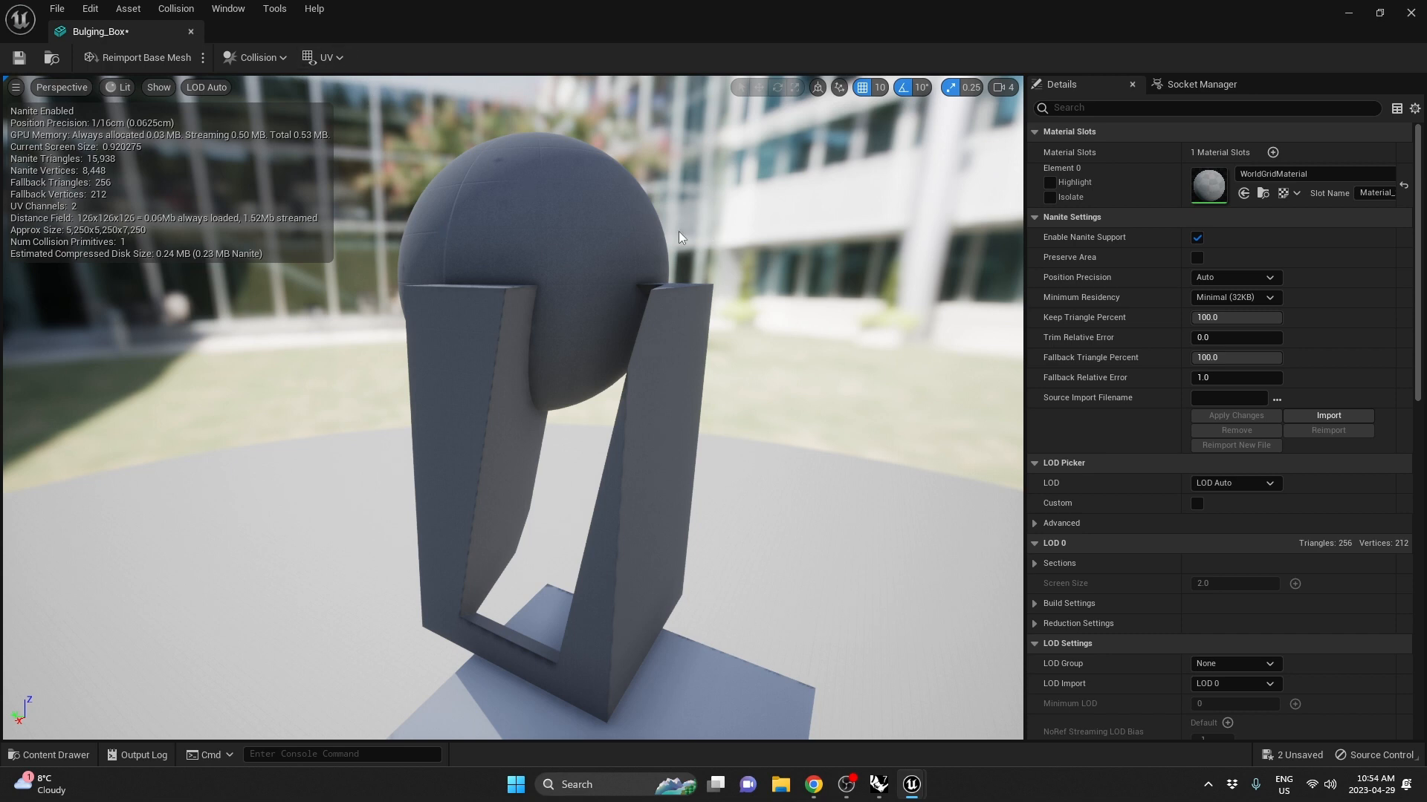
Inspect the Bulging_Box mesh's UV Channel 0 and UV Channel 1 overlays, turn the overlay off, and close the mesh editor
click(327, 57)
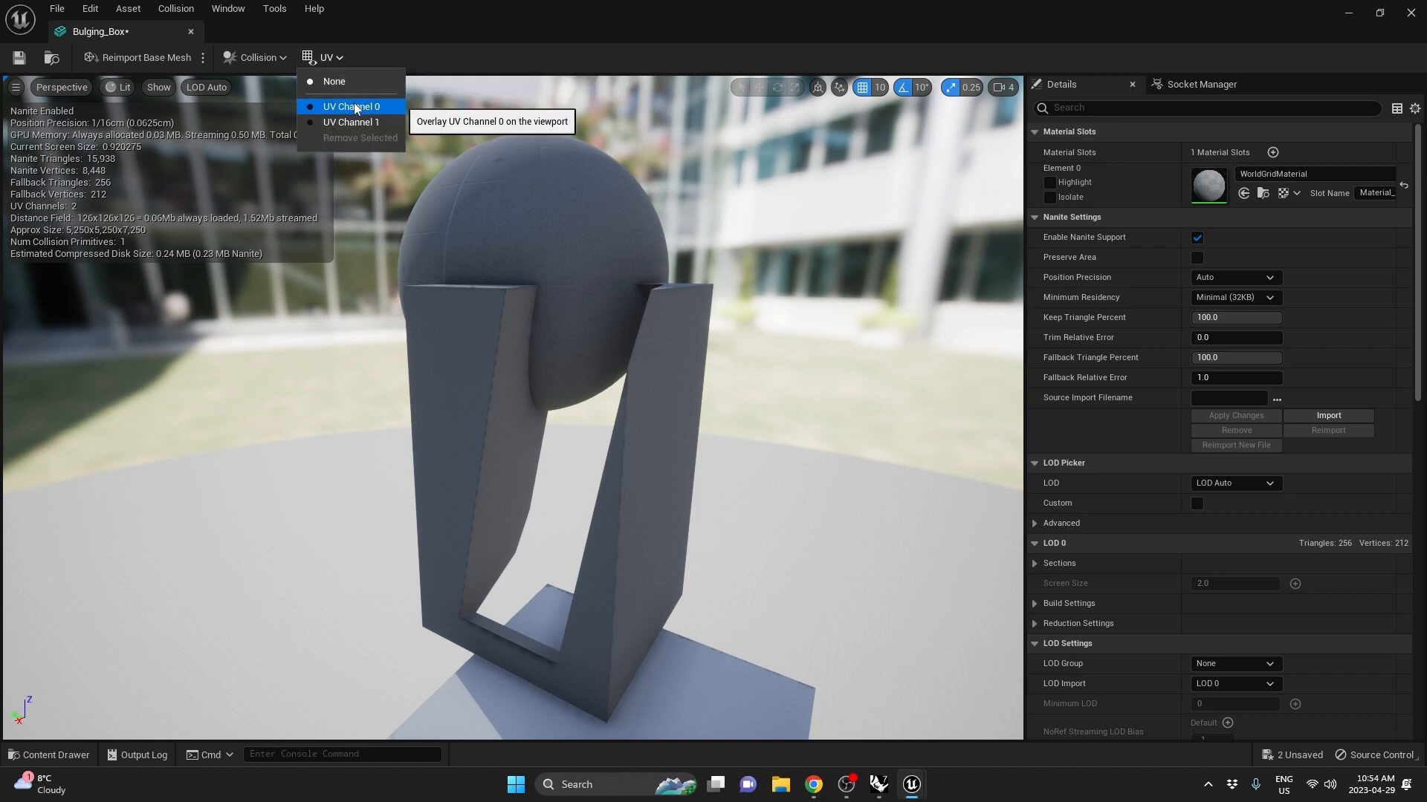
click(360, 106)
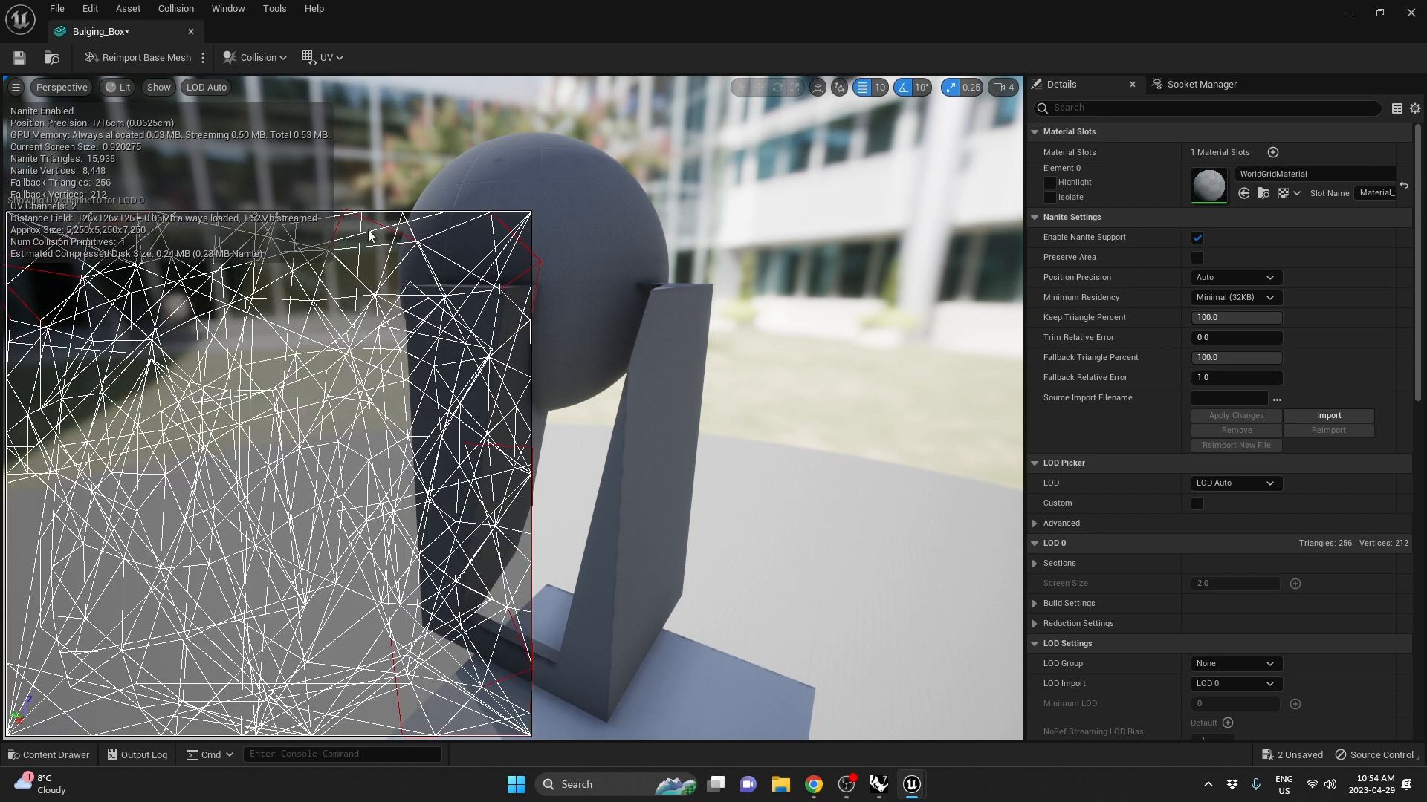
click(334, 58)
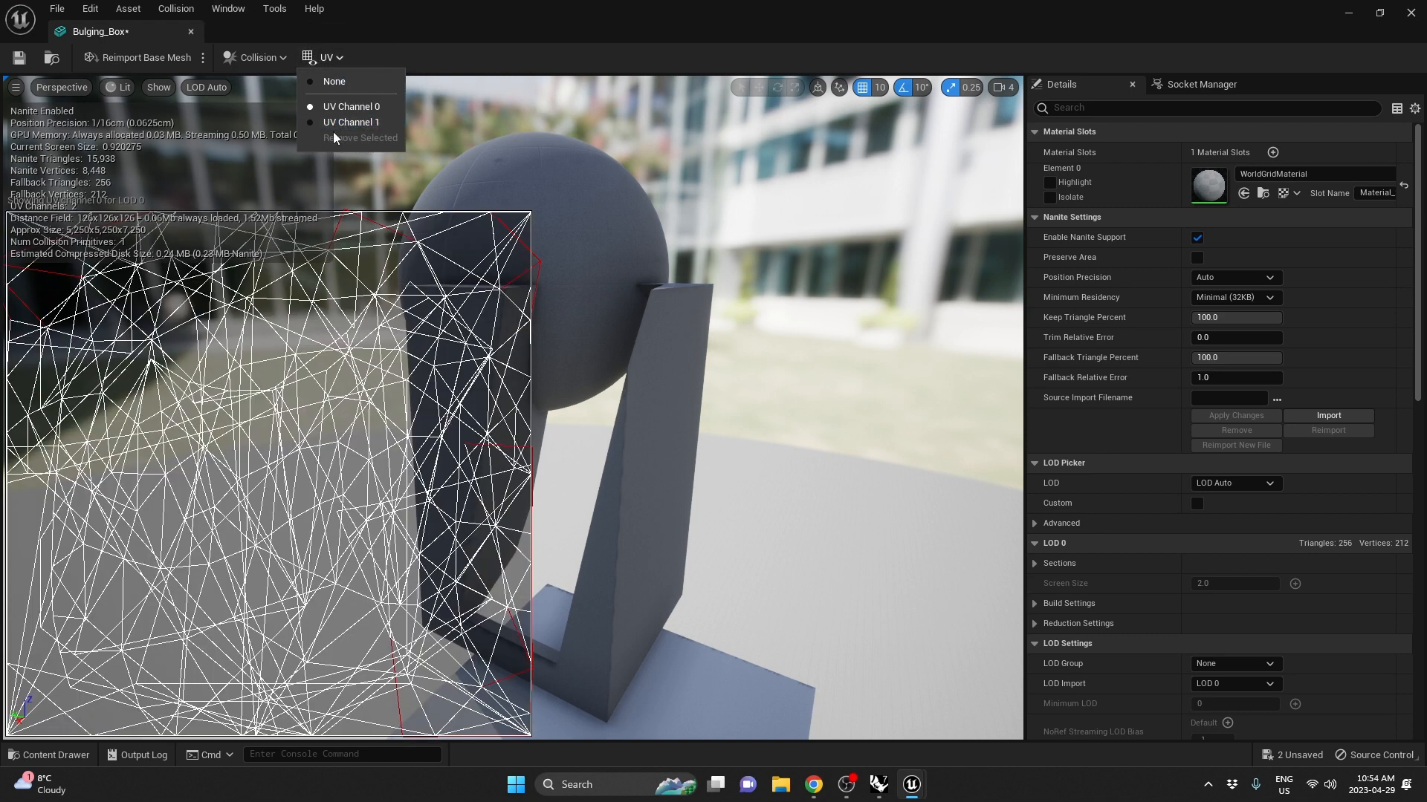
click(349, 123)
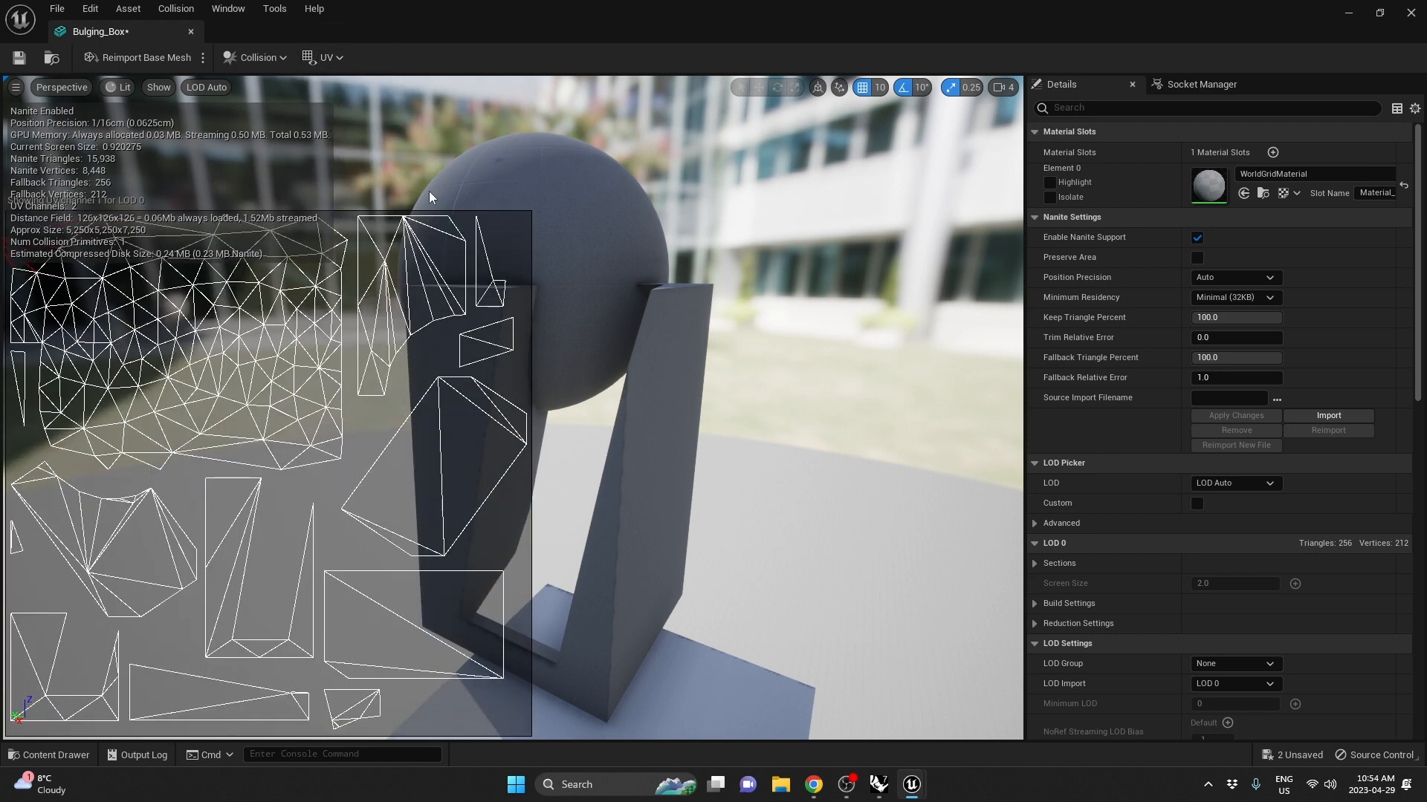
click(328, 60)
click(336, 79)
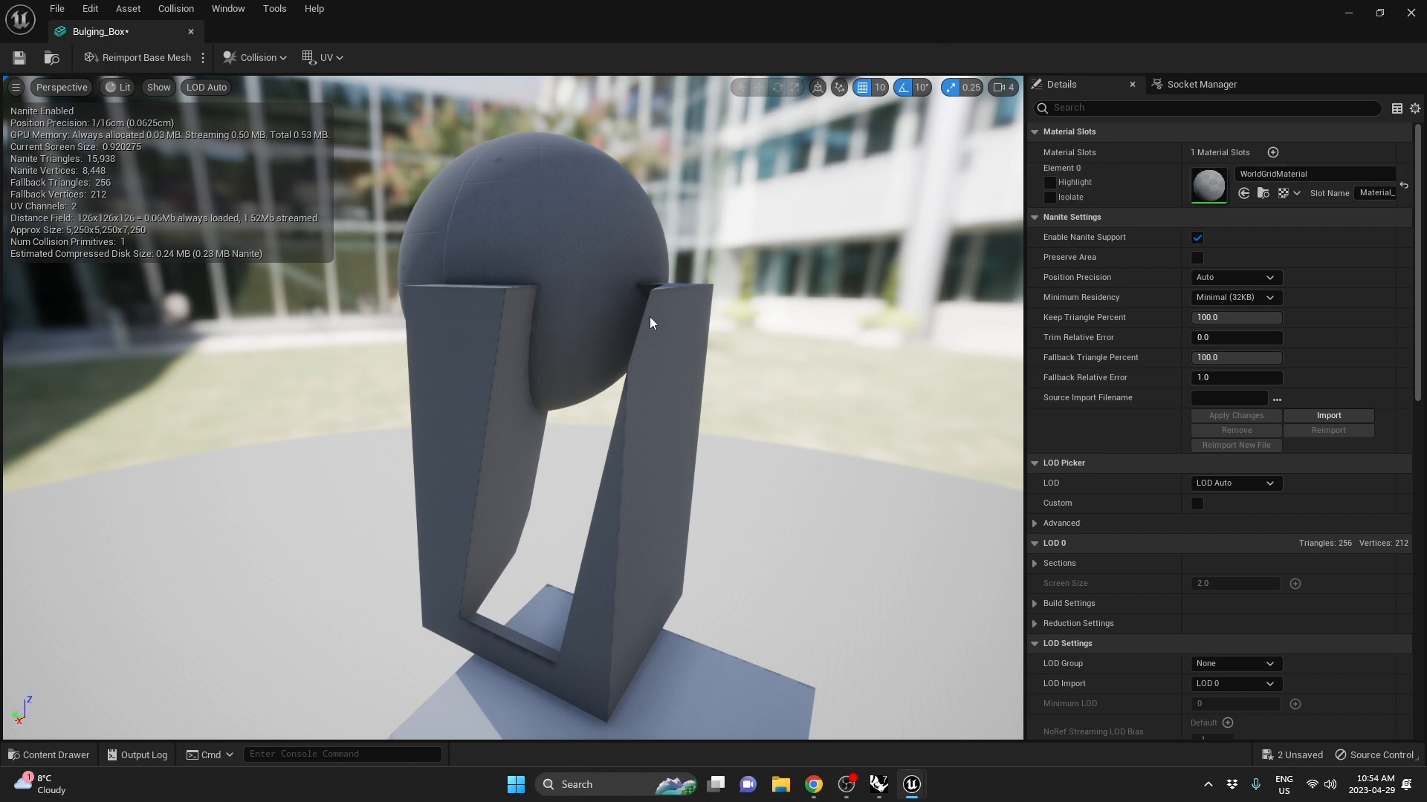
right_drag(649, 319, 633, 492)
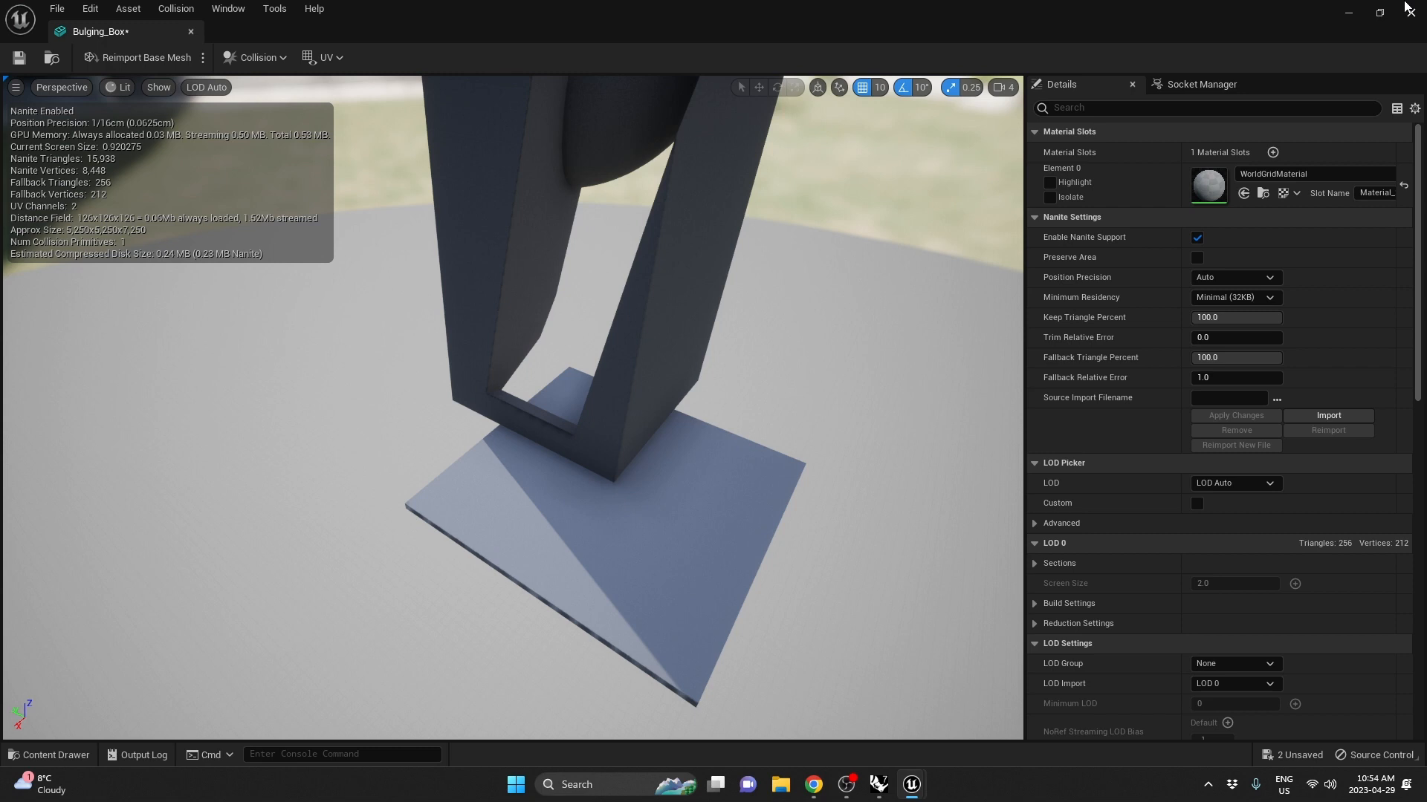
click(1409, 10)
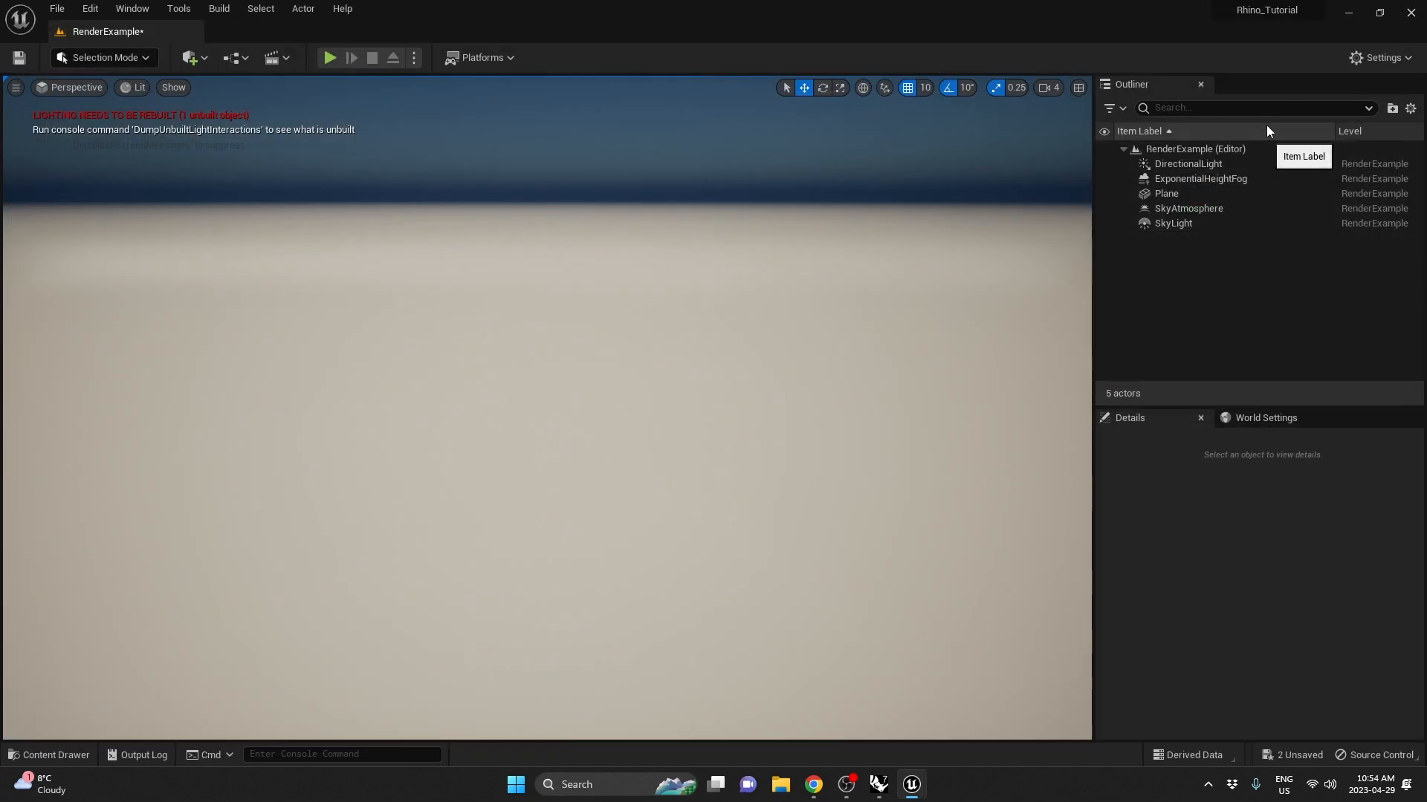
Place the Bulging_Box mesh from the project content in the level, reset its location to the world origin, and deselect it
key(ctrl+space)
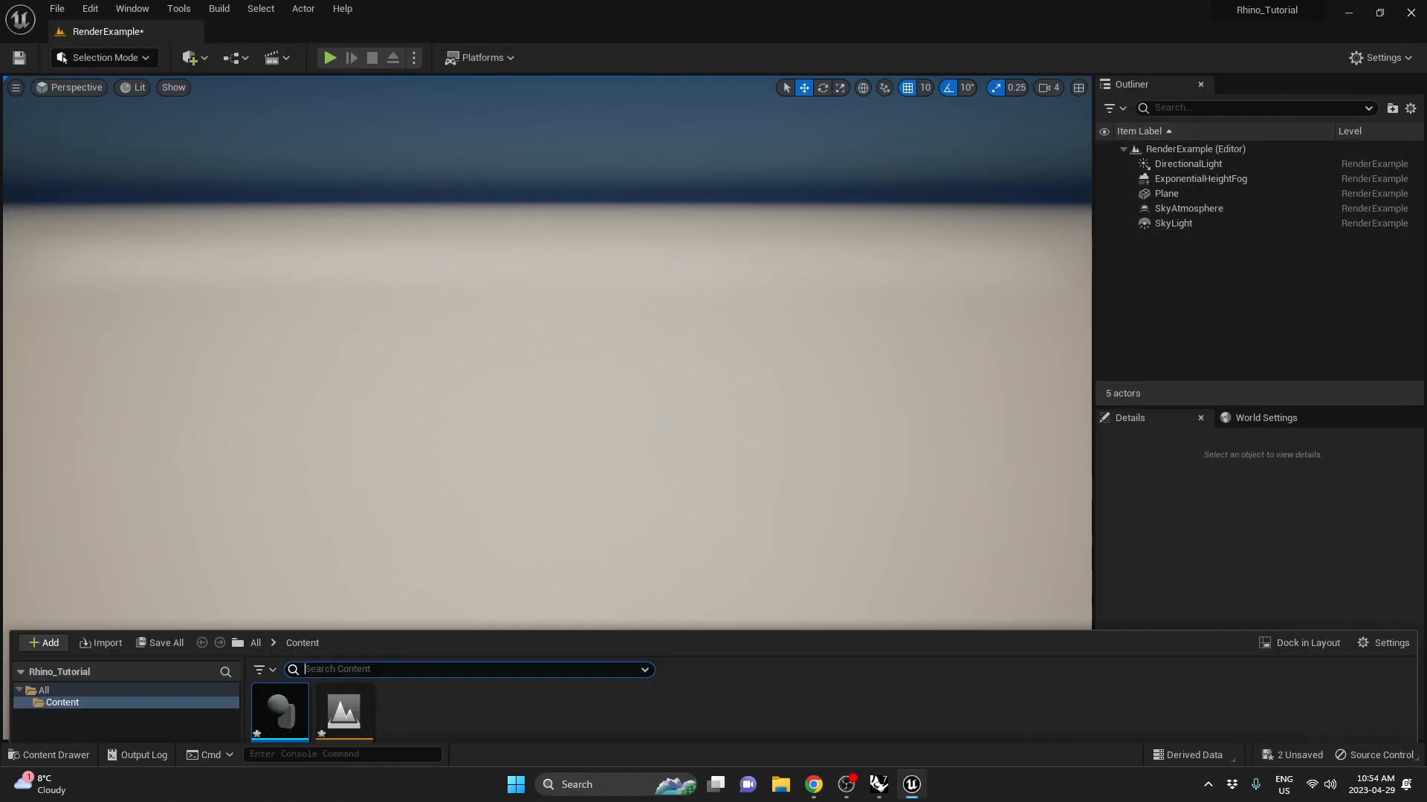
drag(279, 478, 506, 309)
scroll(503, 370, up, 5)
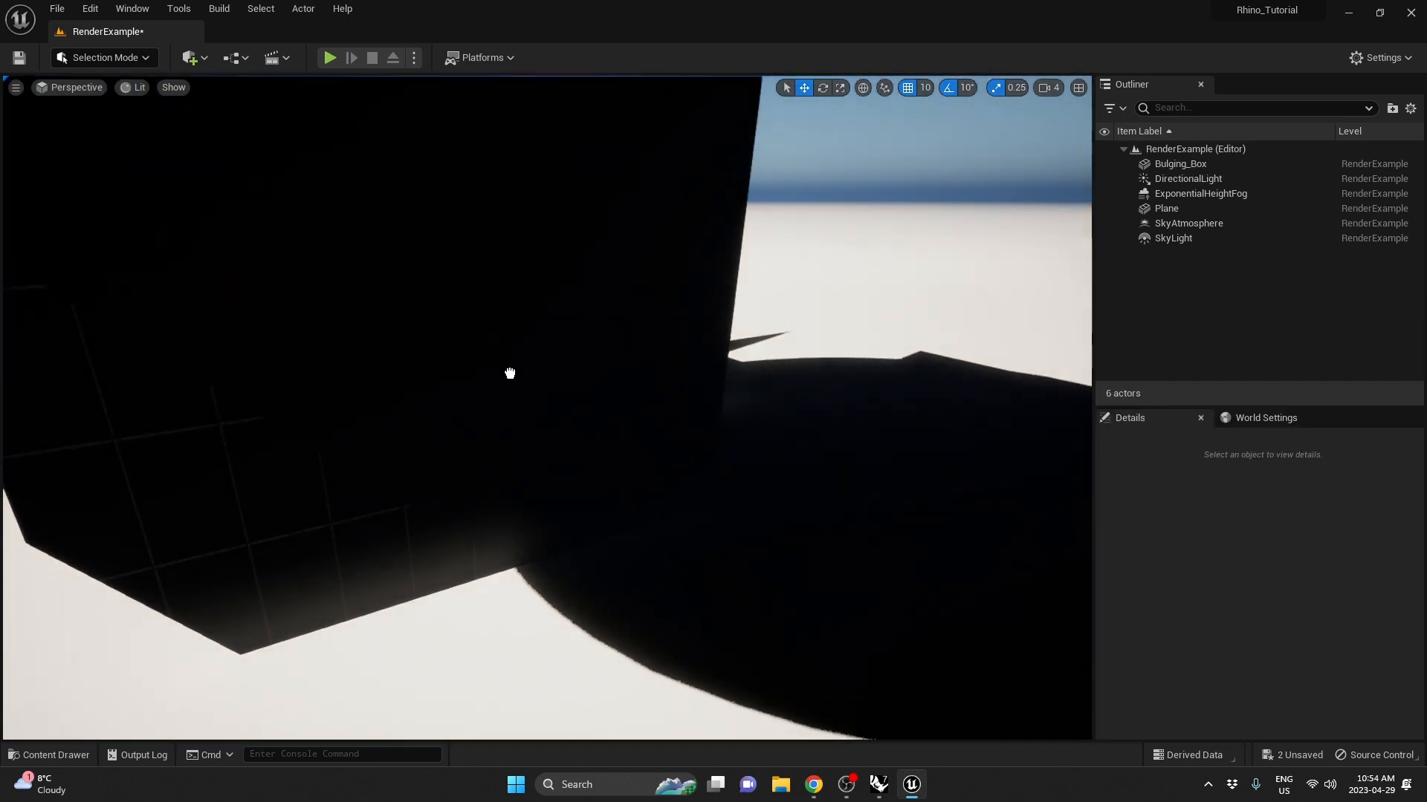
click(510, 373)
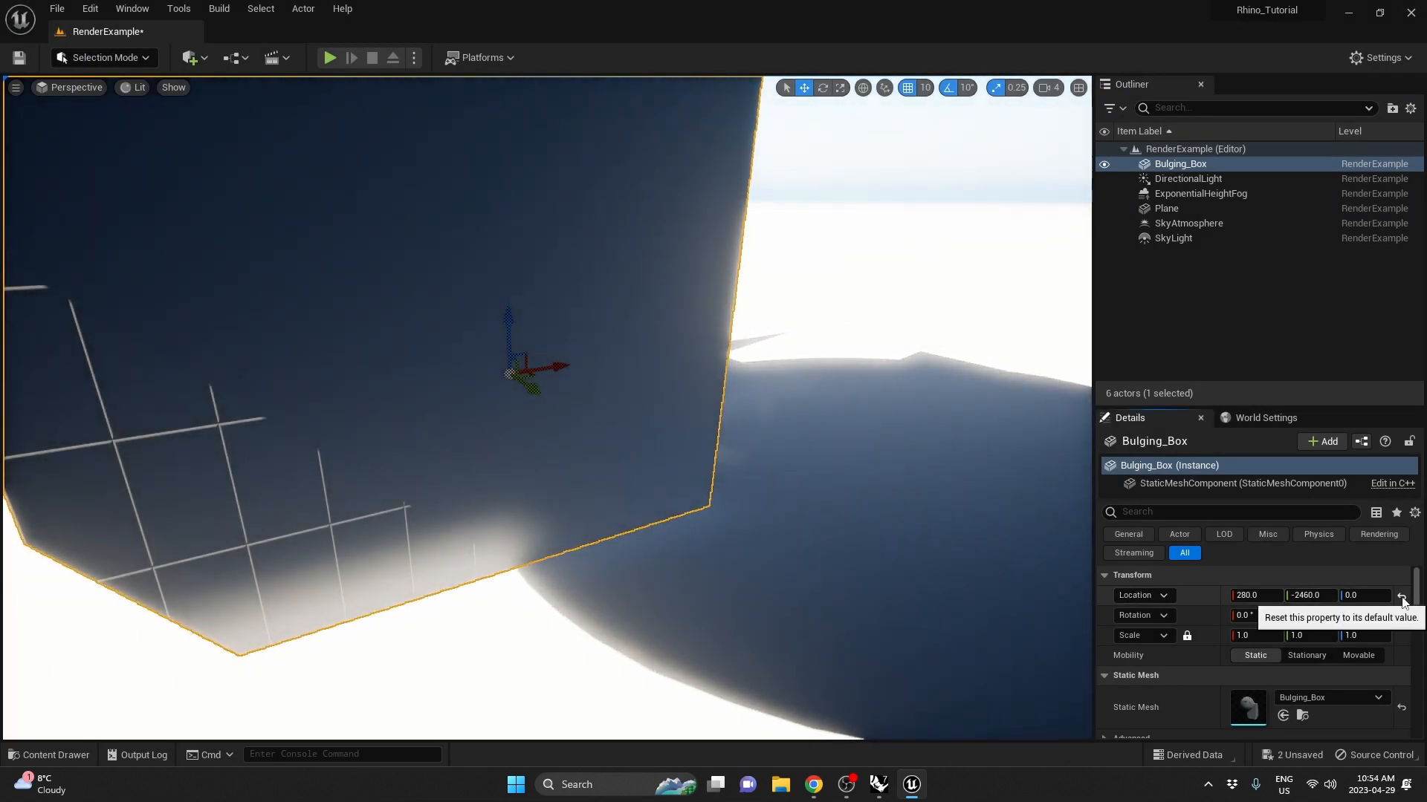
click(1401, 597)
right_drag(547, 408, 782, 462)
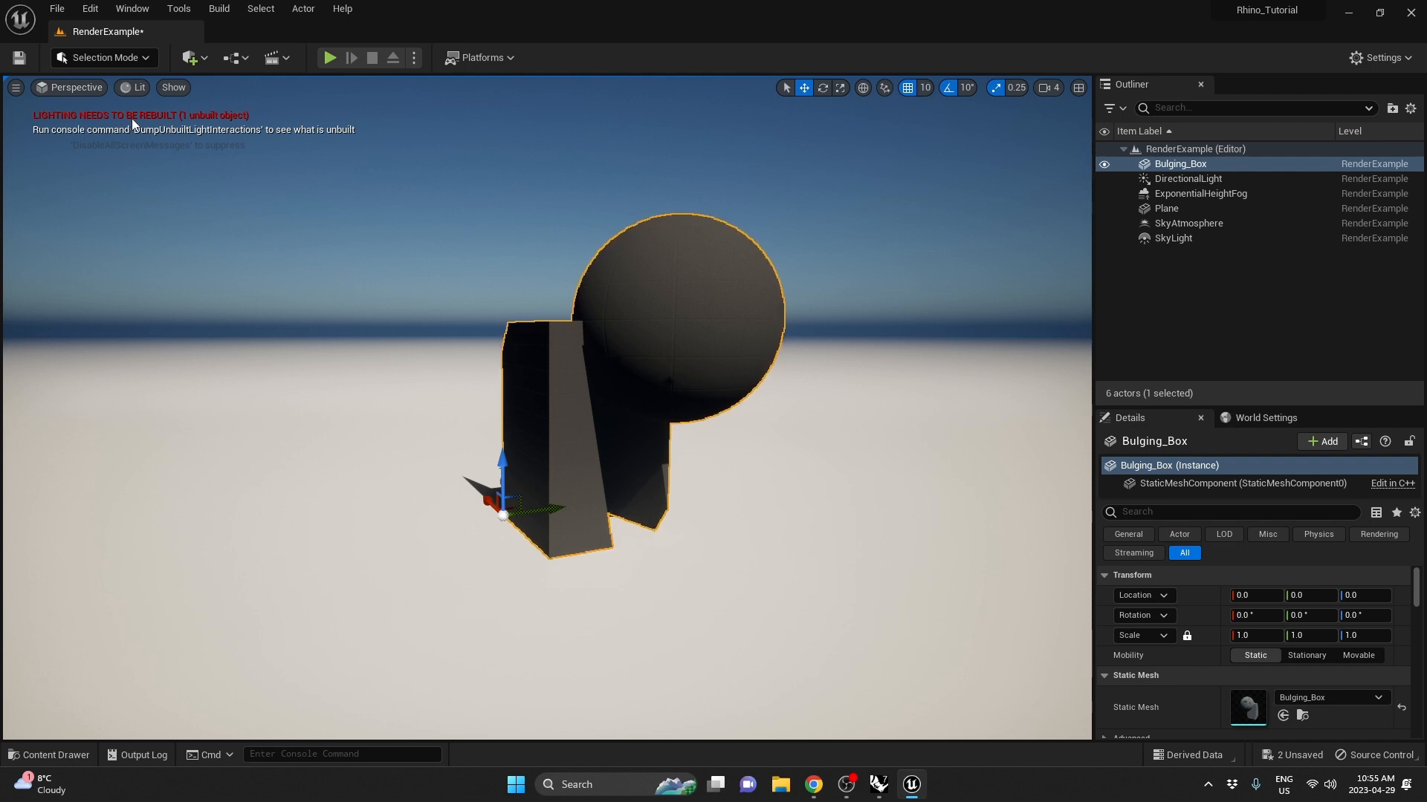
key(Escape)
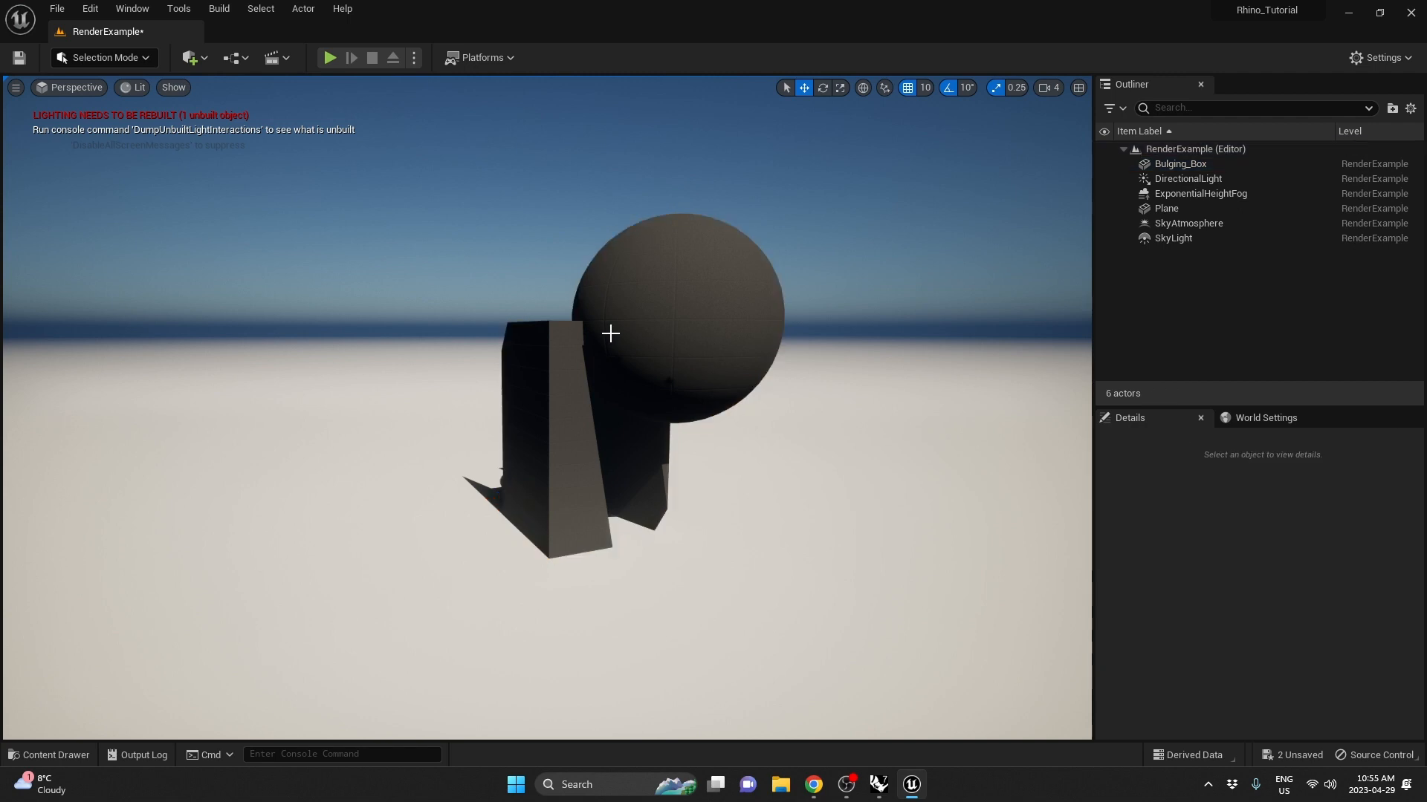
Set the mobility of both the DirectionalLight and the SkyLight to Movable
click(1198, 183)
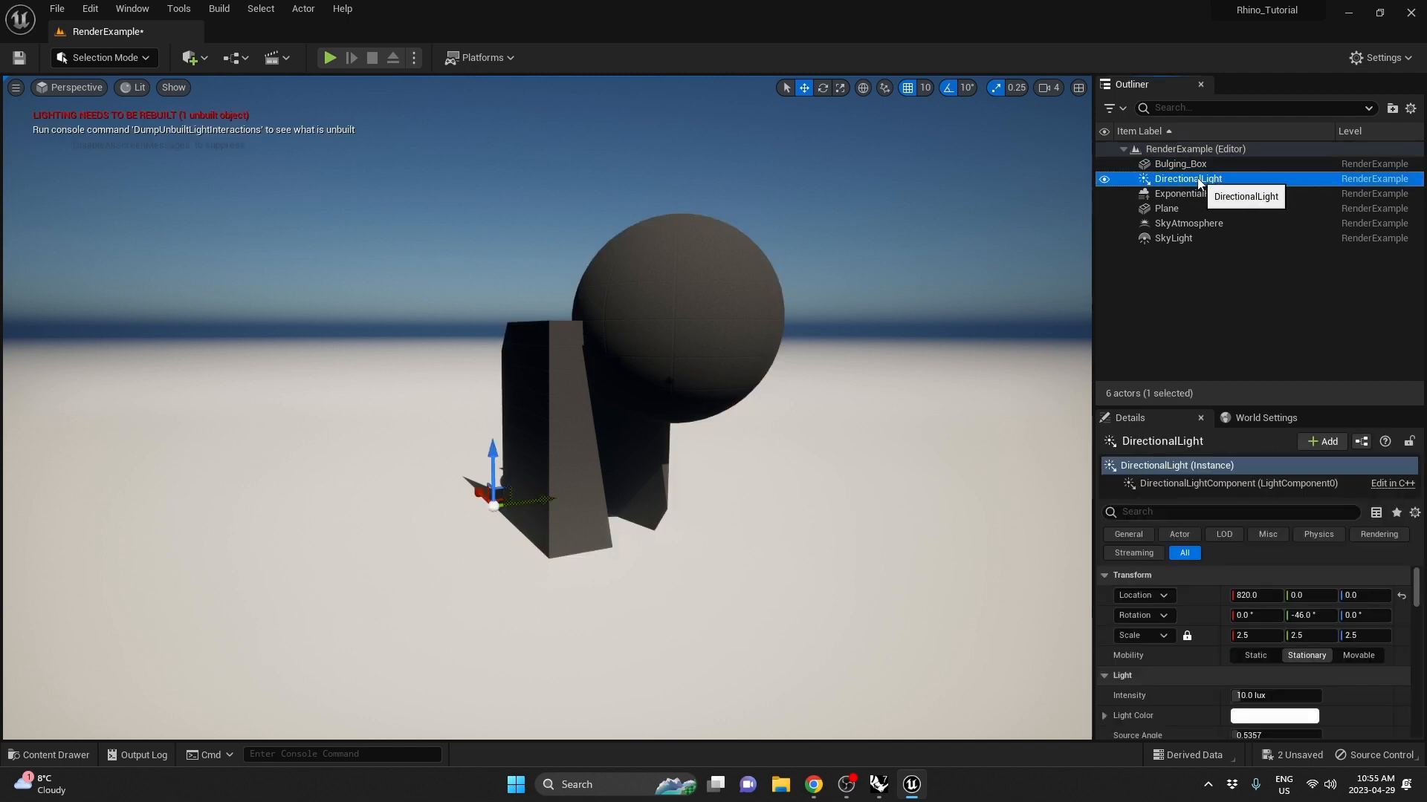
click(1358, 656)
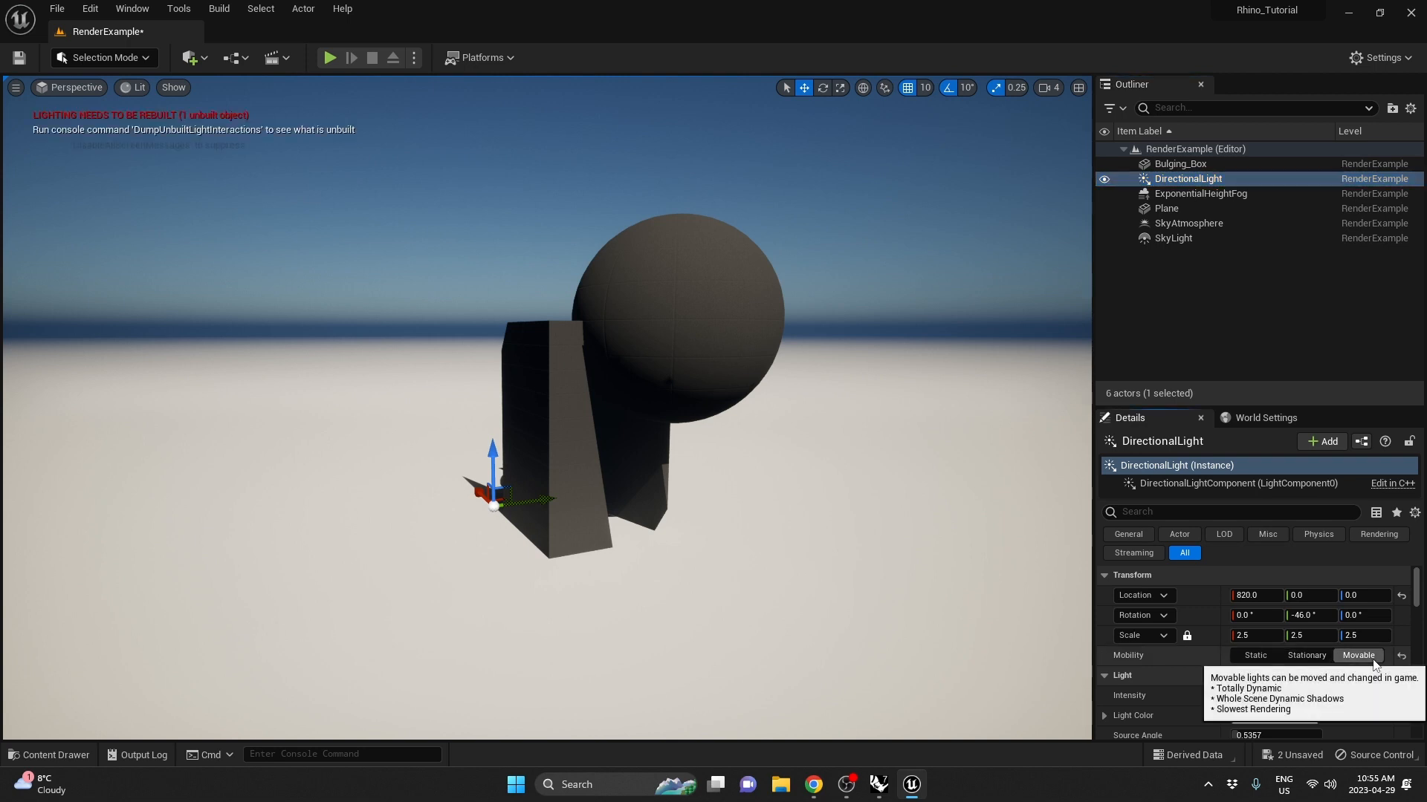
click(1207, 239)
click(1359, 655)
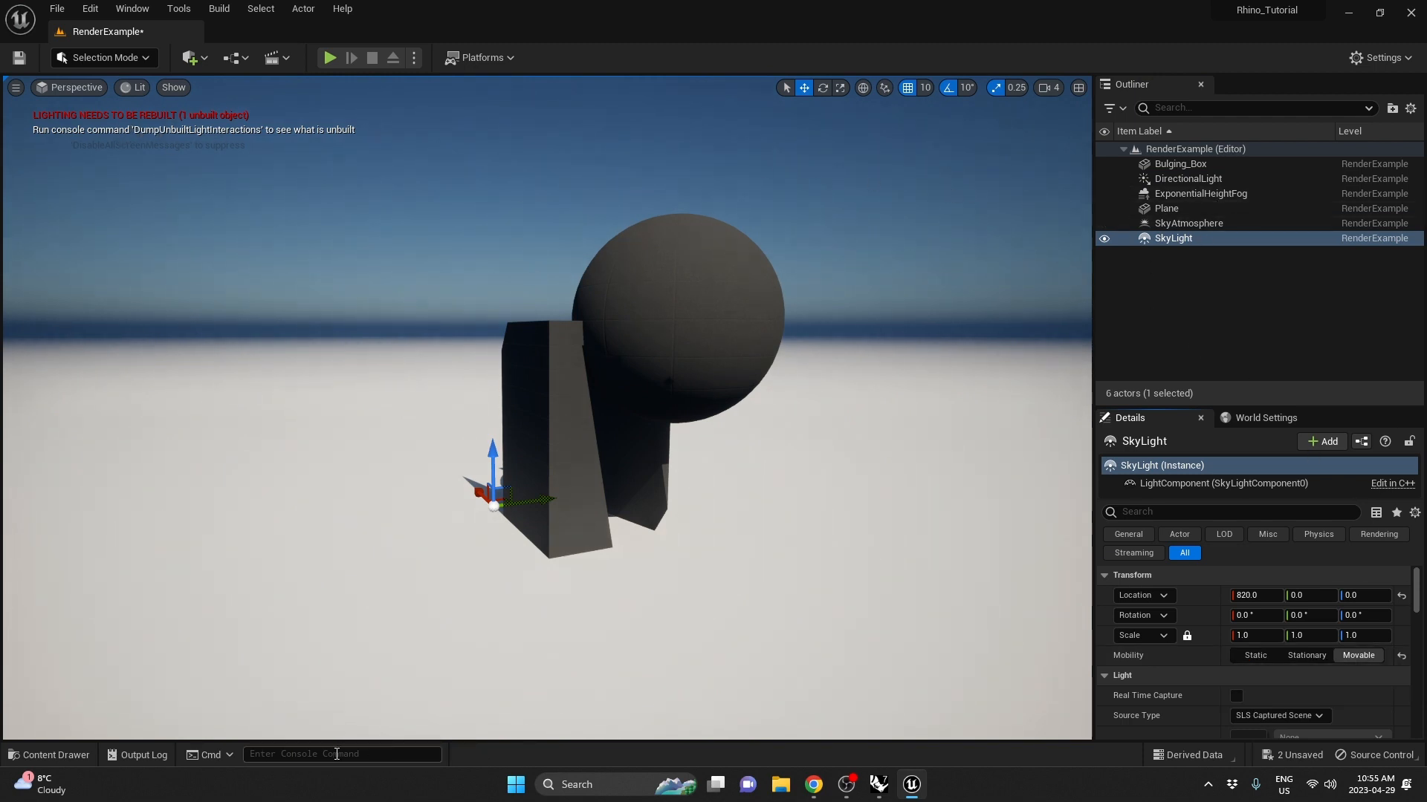
Run the console command DumpUnbuiltLightInteractions and check its result in the output log
click(339, 754)
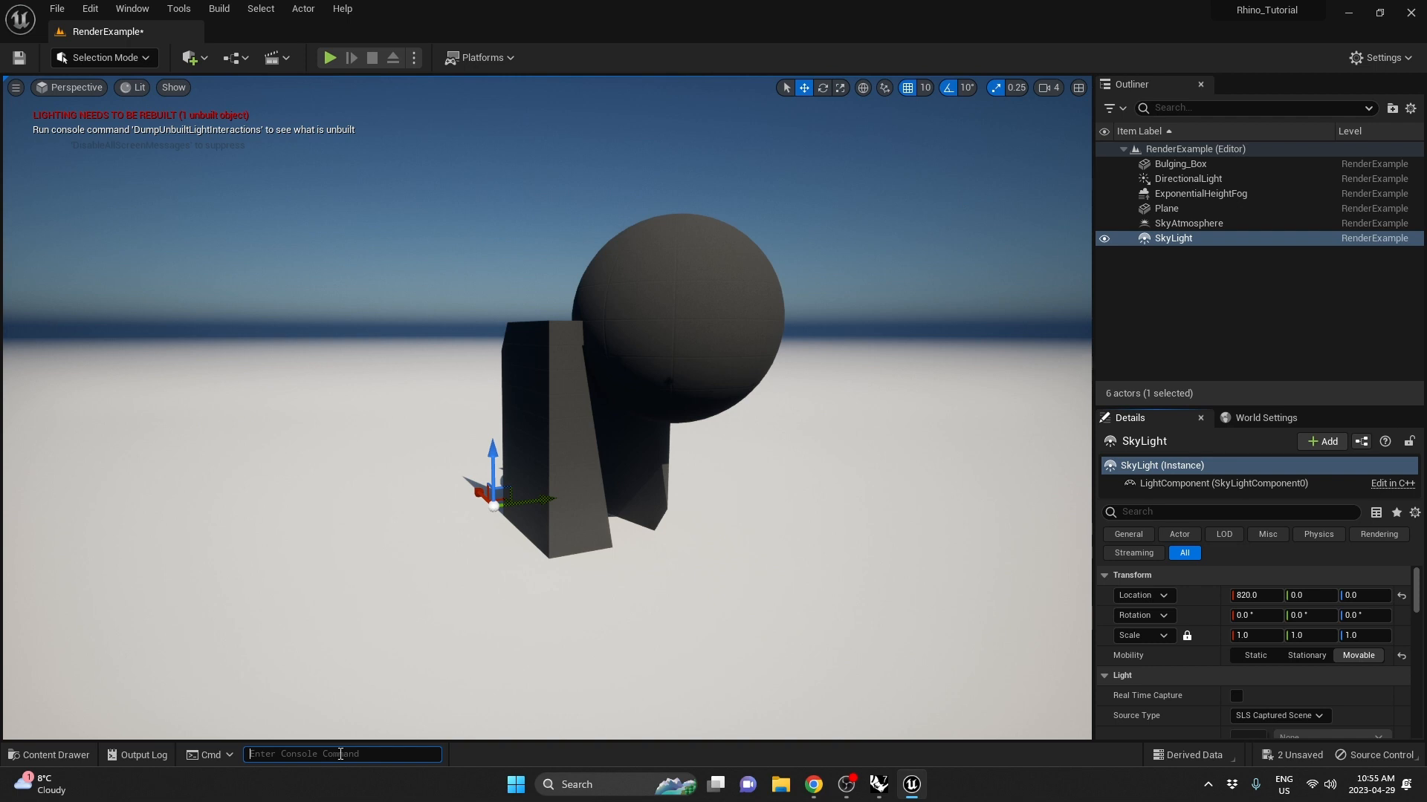
text(D)
key(BackSpace)
text(Dump)
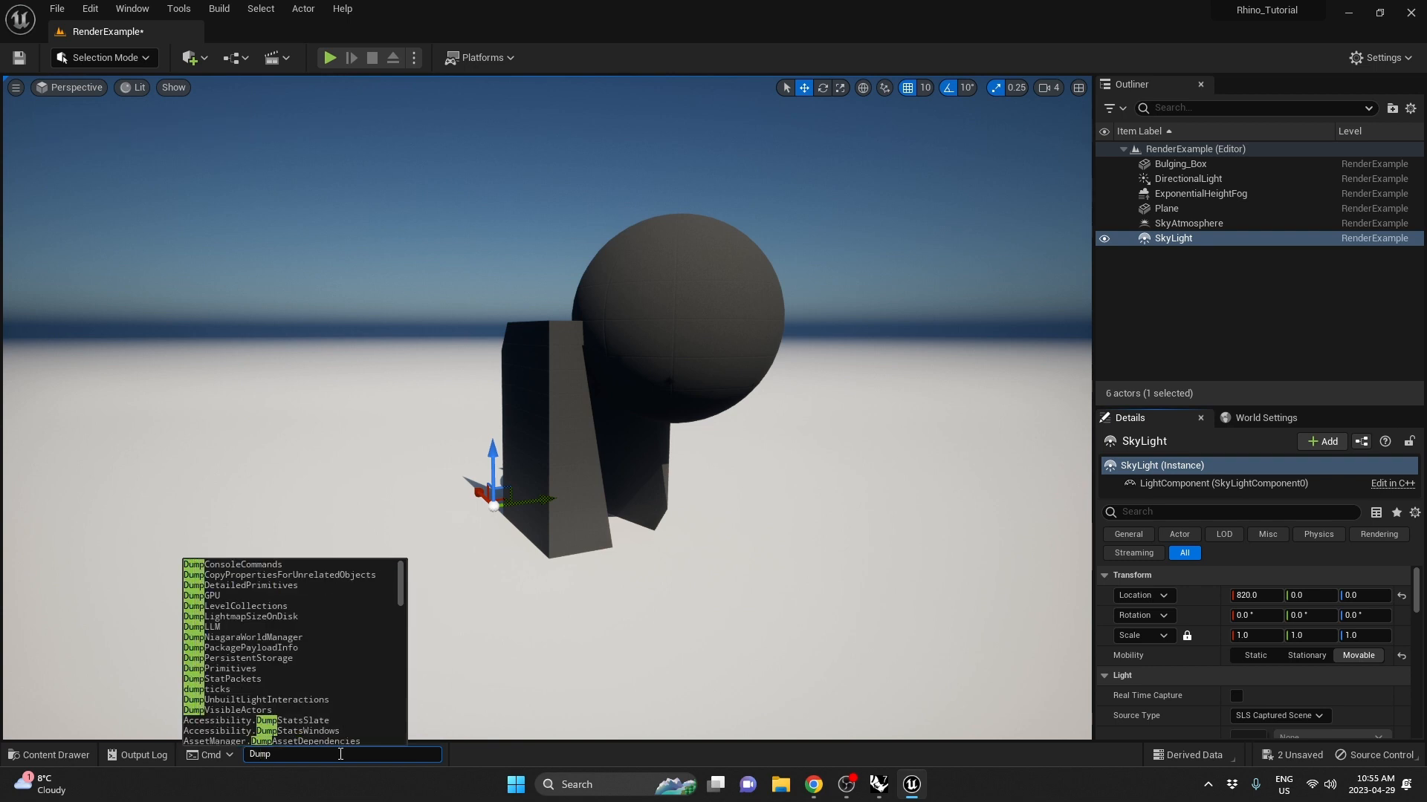
text(Unb)
key(Tab)
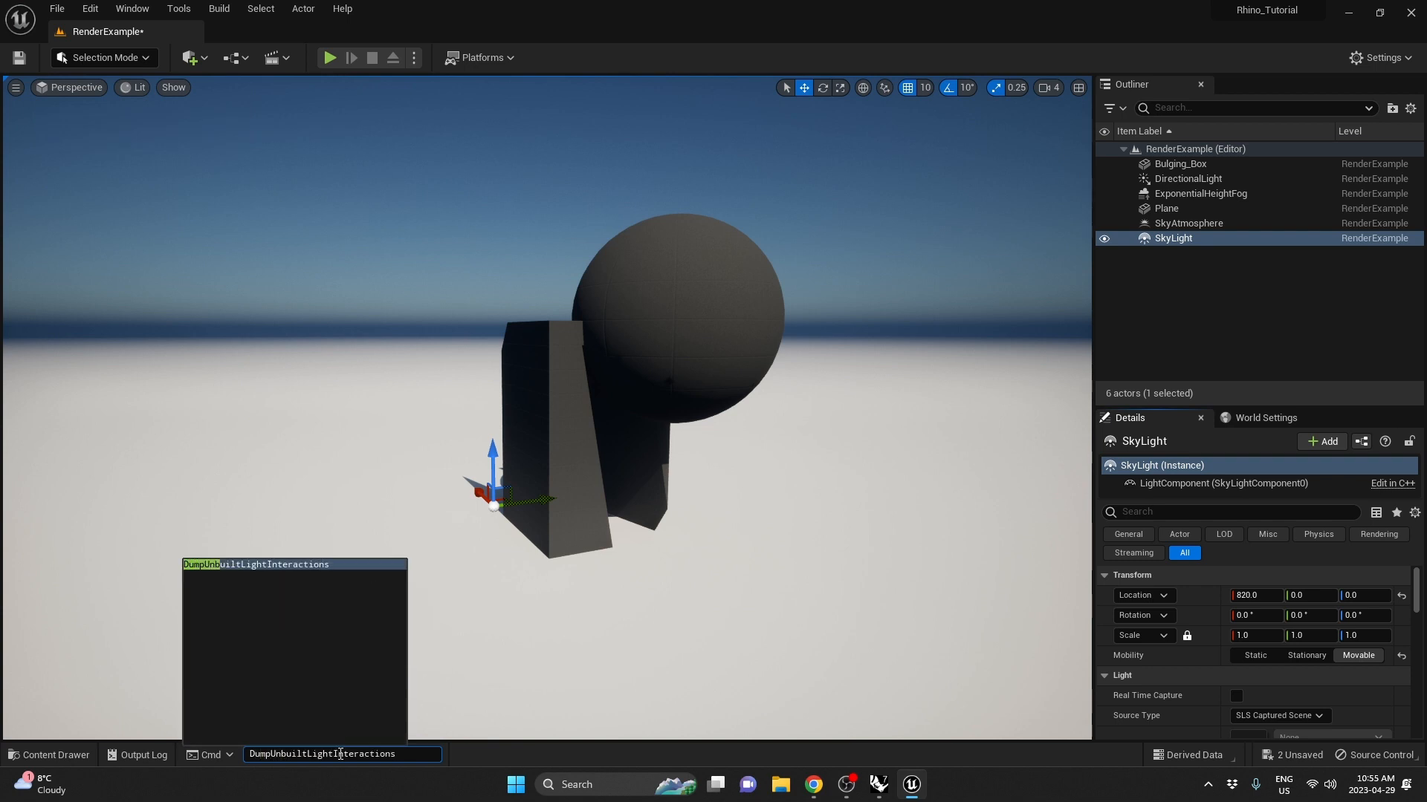
key(Return)
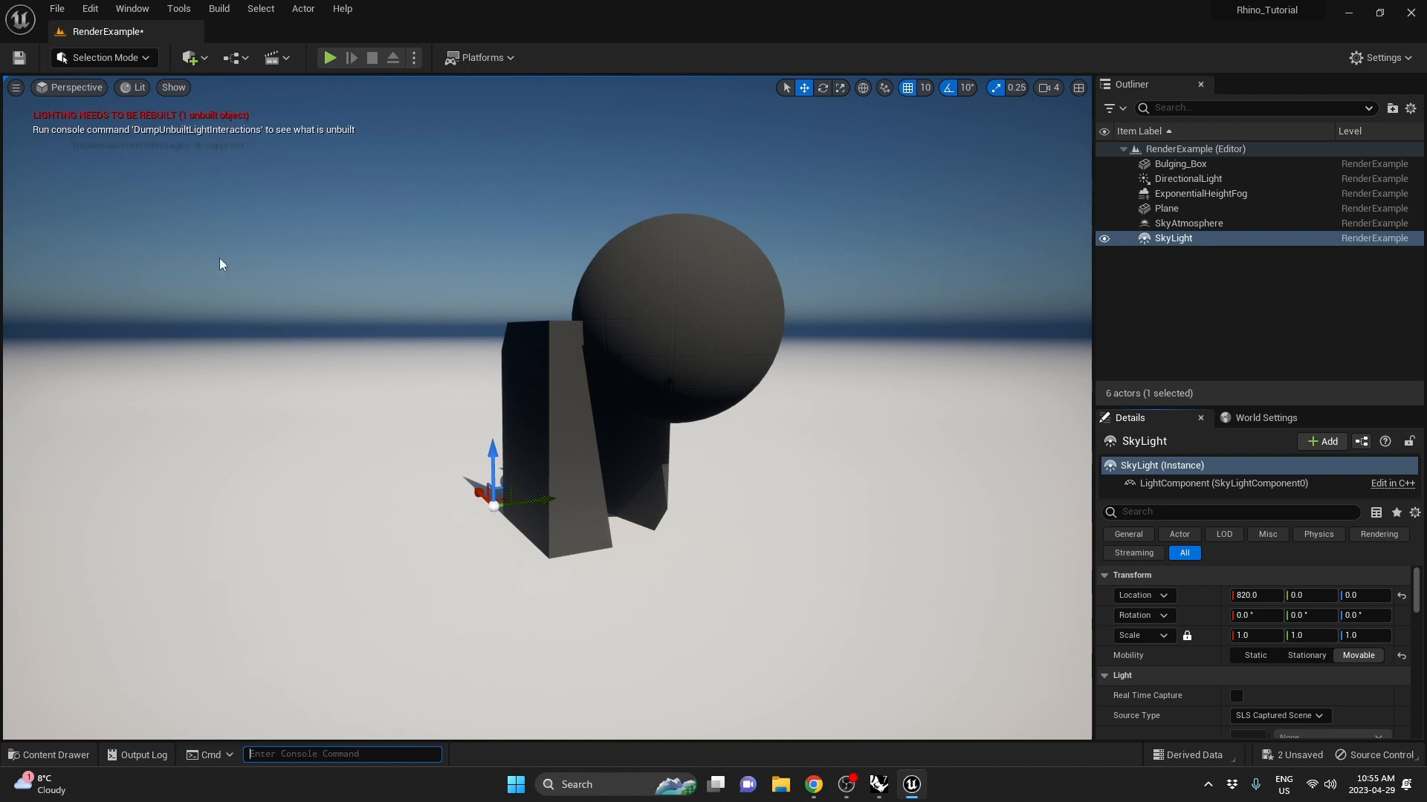
click(144, 754)
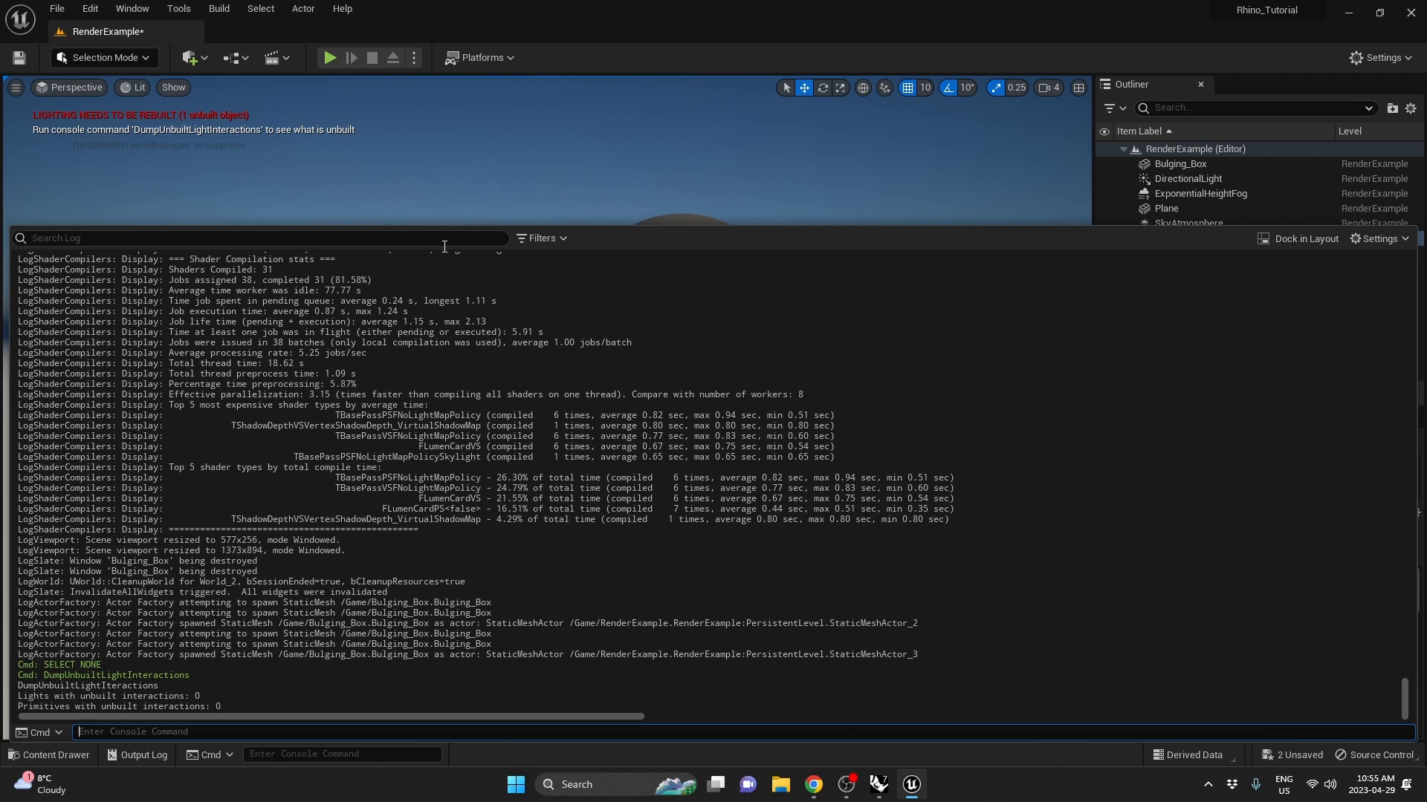
click(466, 158)
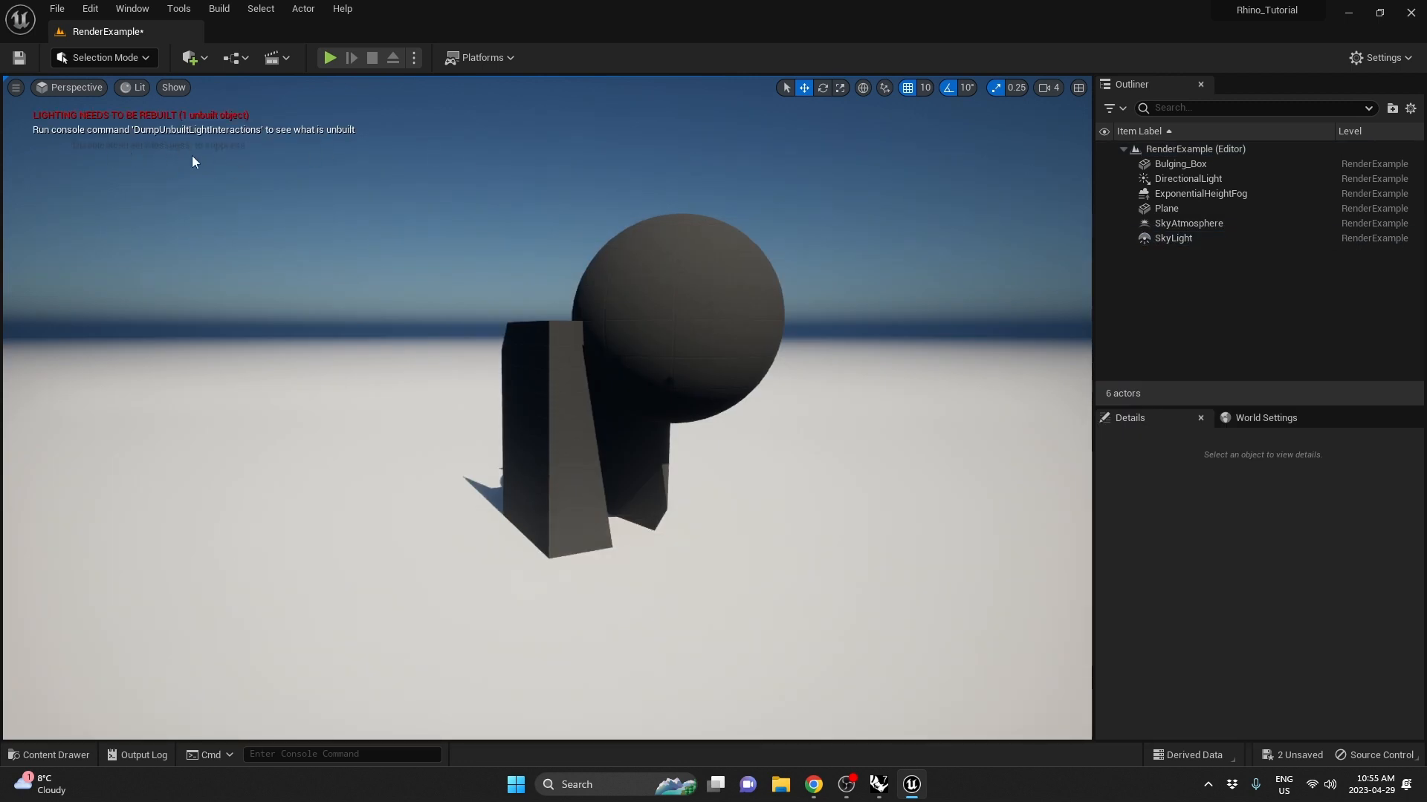
Run the console command DisableAllScreenMessages to hide the viewport warnings, and review the output log
click(298, 750)
text(')
key(BackSpace)
key(BackSpace)
text(Disab)
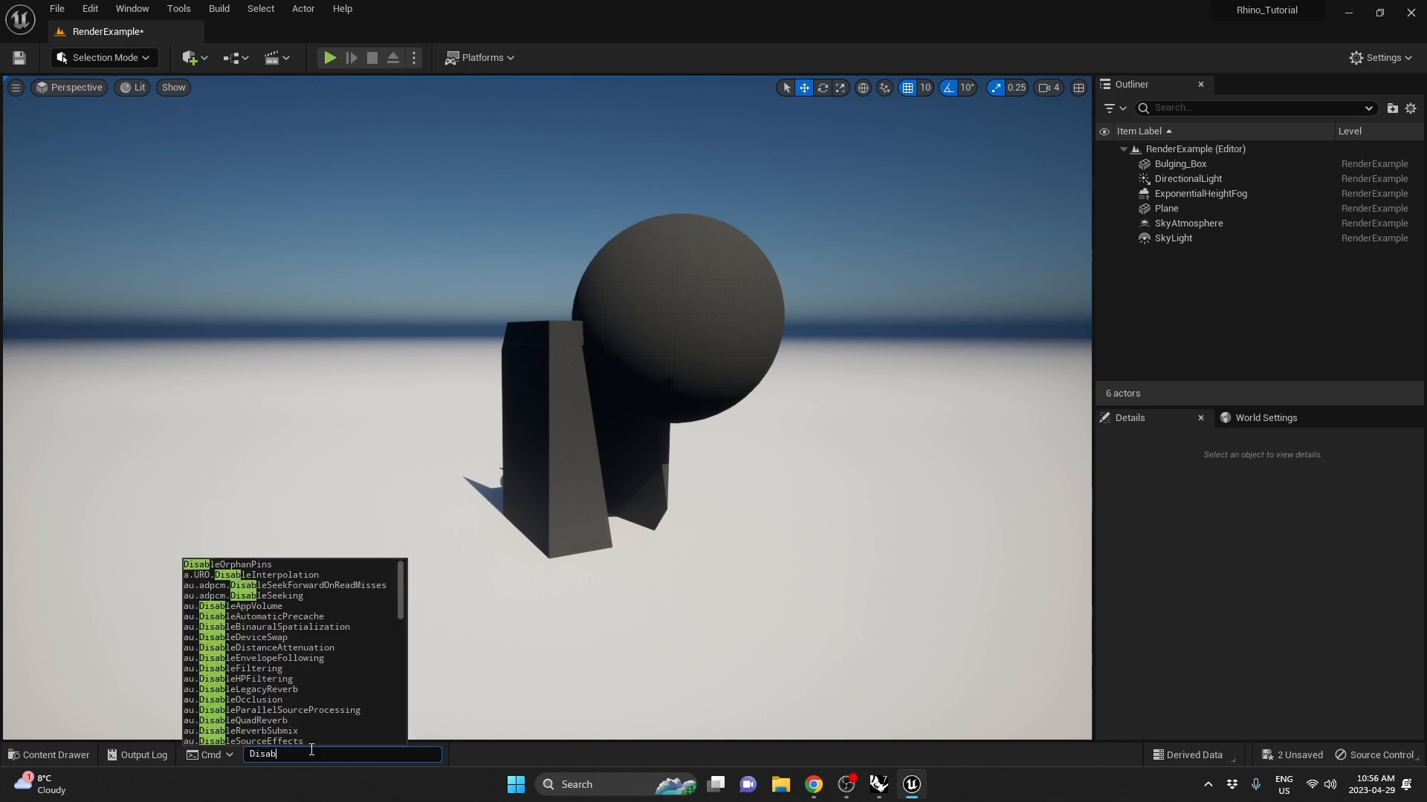
text(leAllScree)
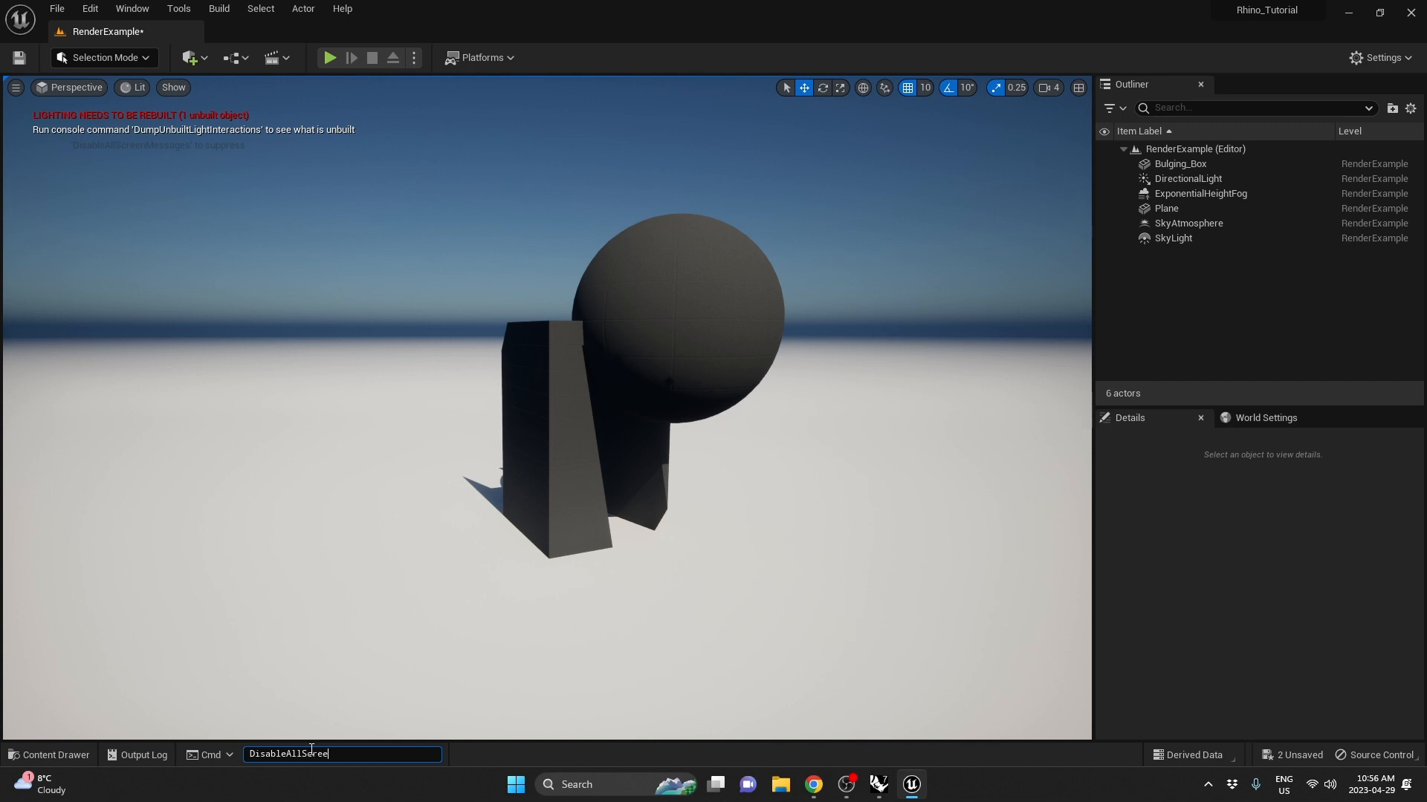
text(nMessages)
key(Return)
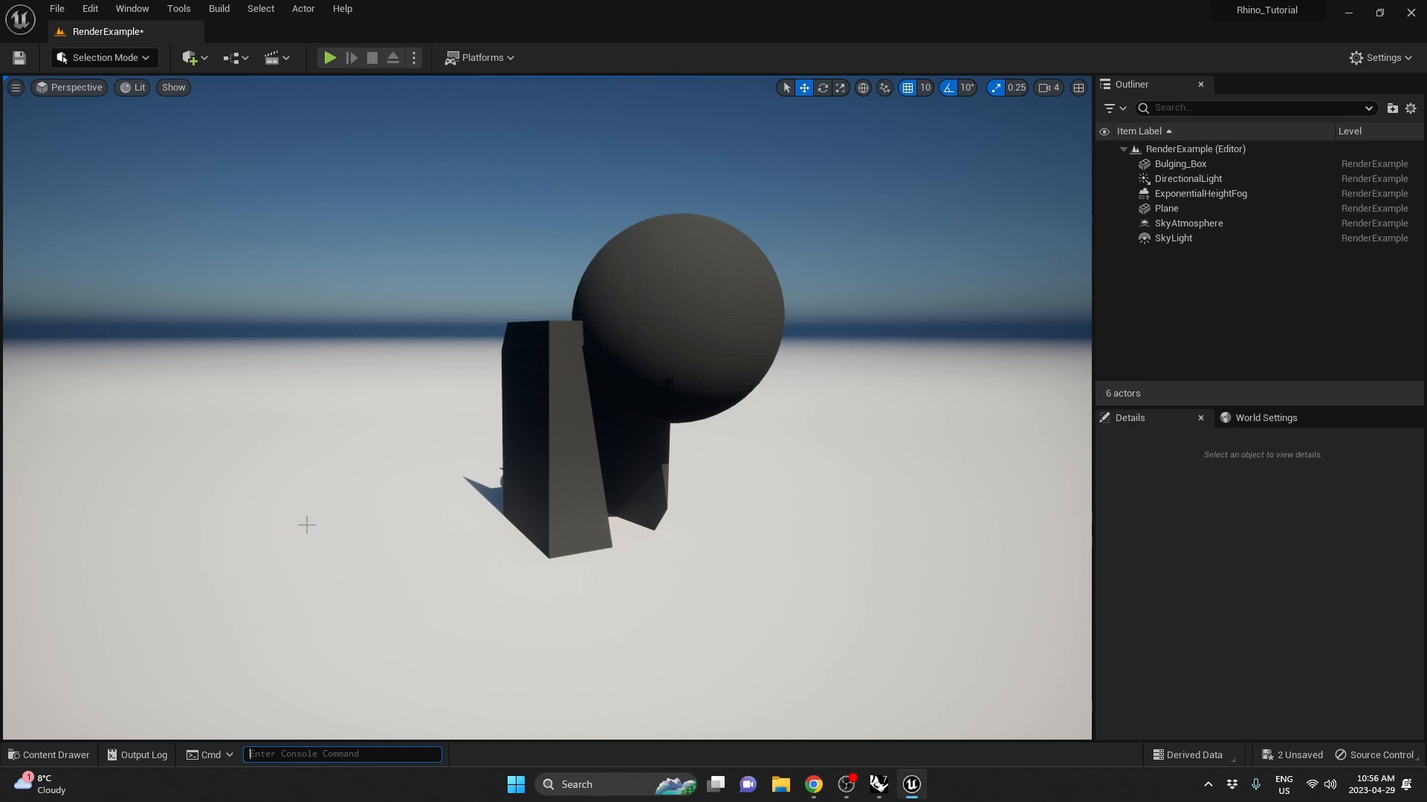
click(141, 755)
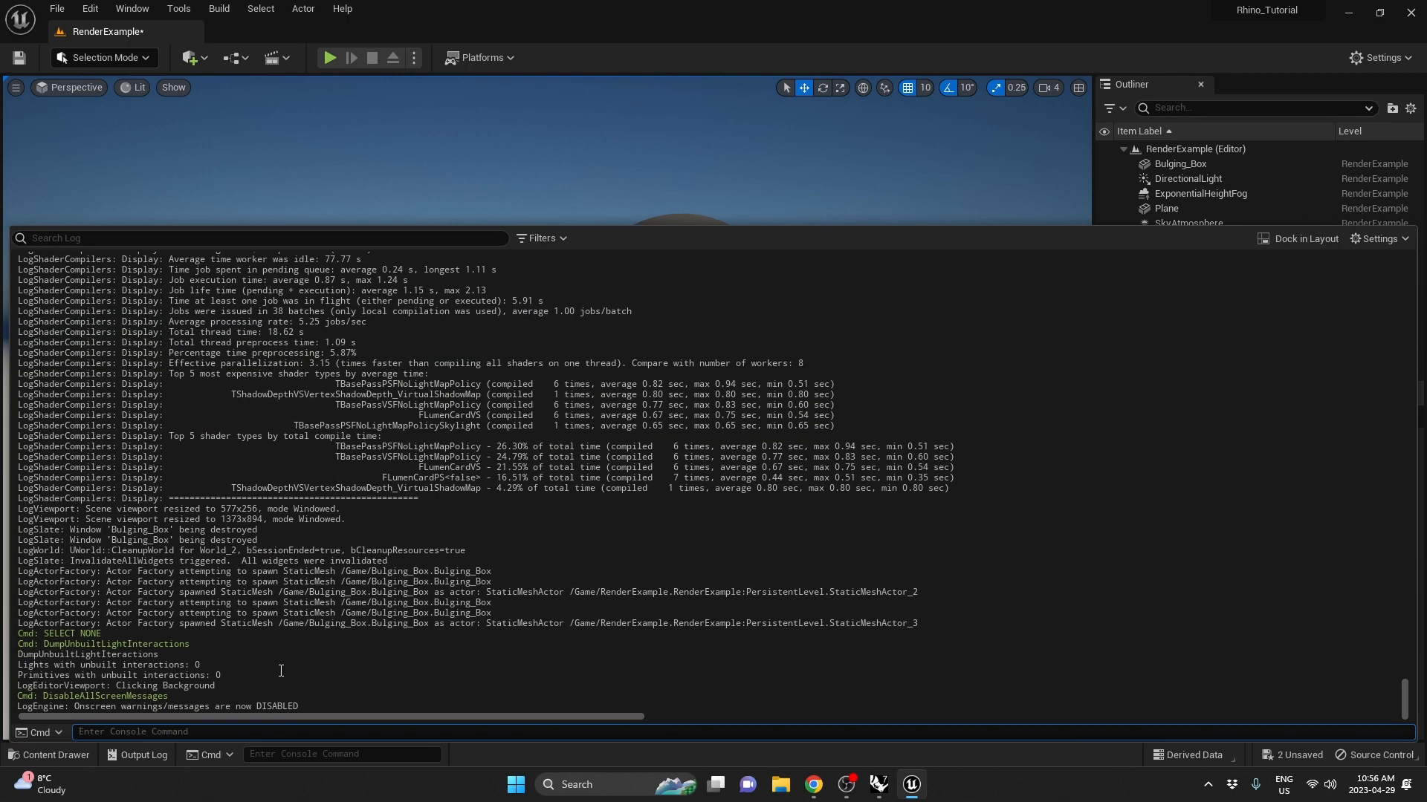
drag(281, 671, 10, 665)
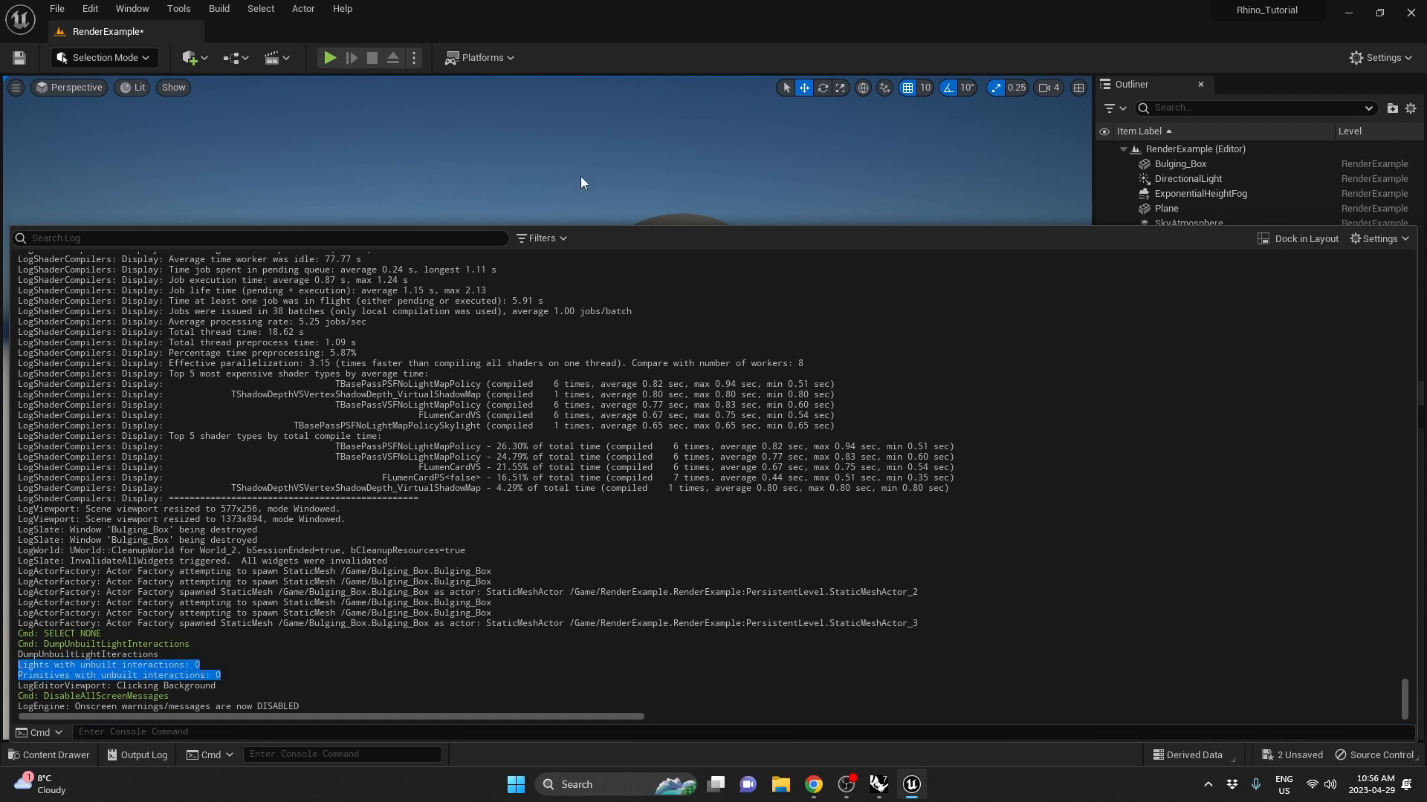
click(645, 158)
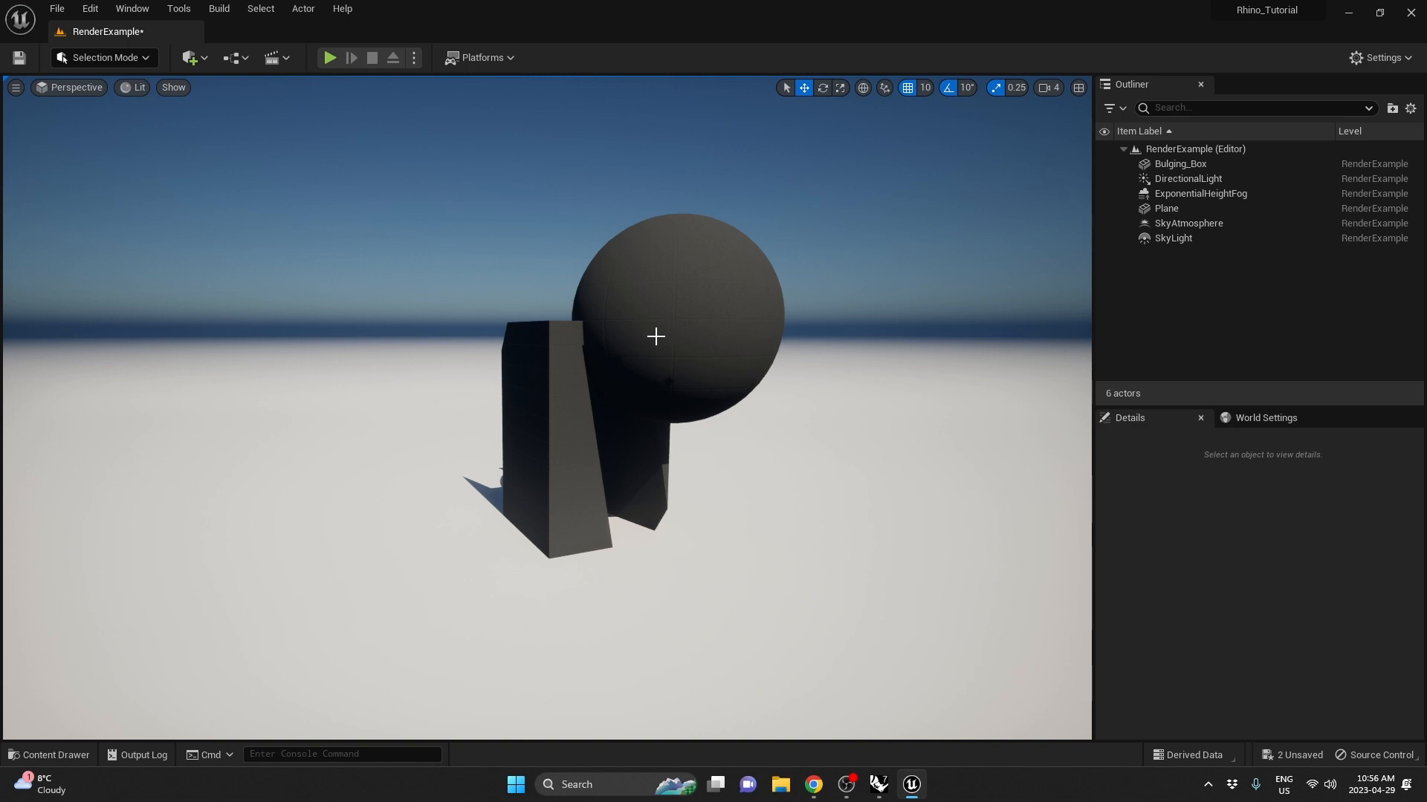
Create a new material named M_SimpleMaterialMaster in the project's Content folder
key(ctrl+space)
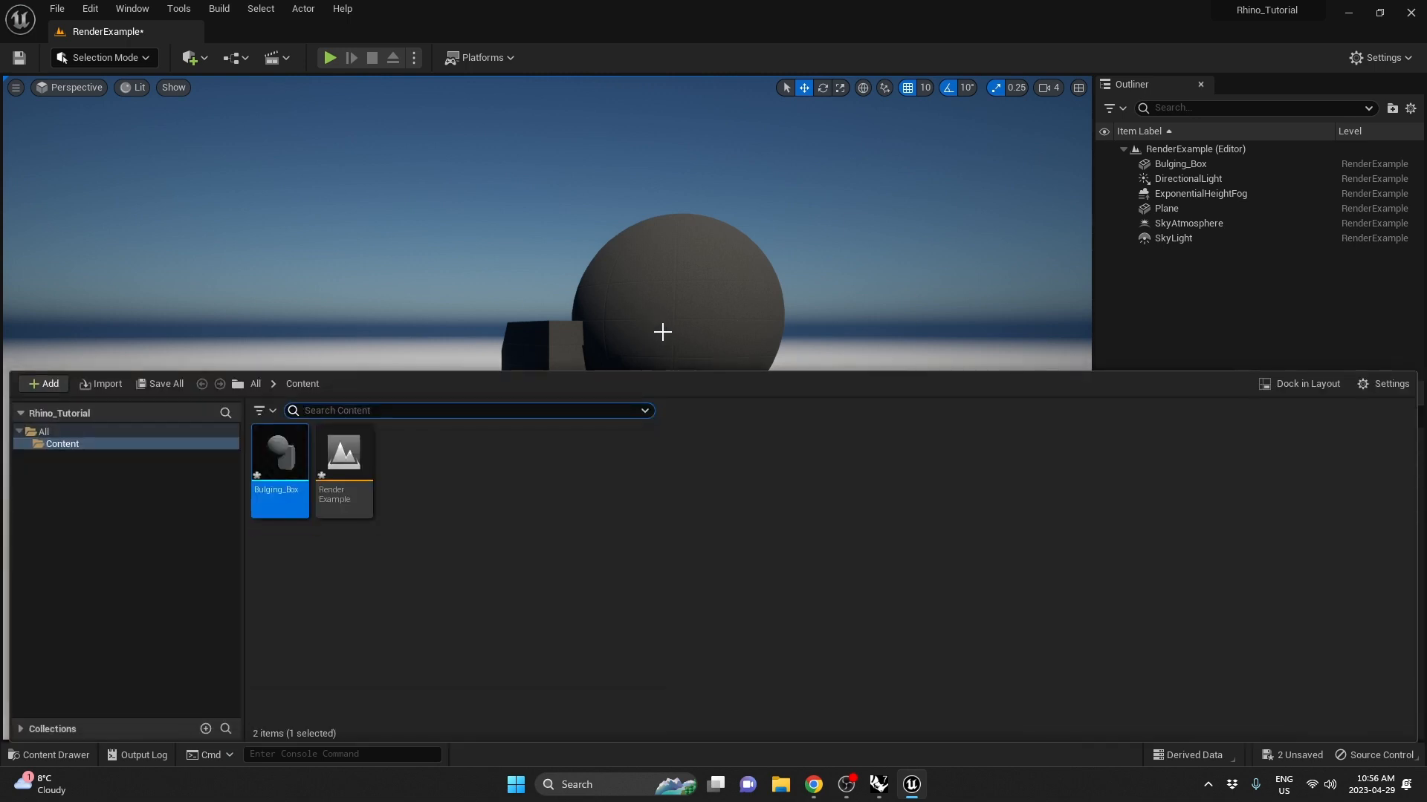
click(413, 457)
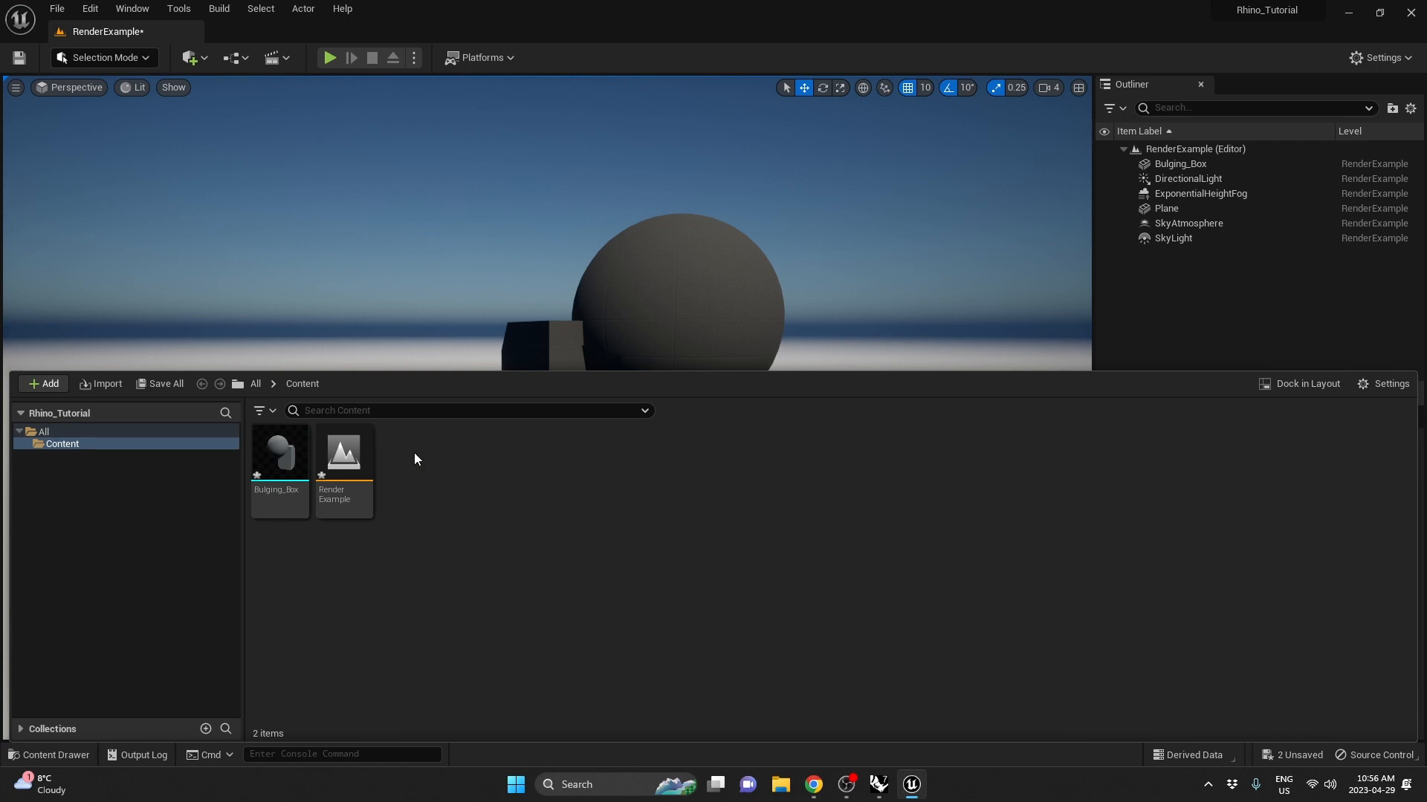
right_click(414, 453)
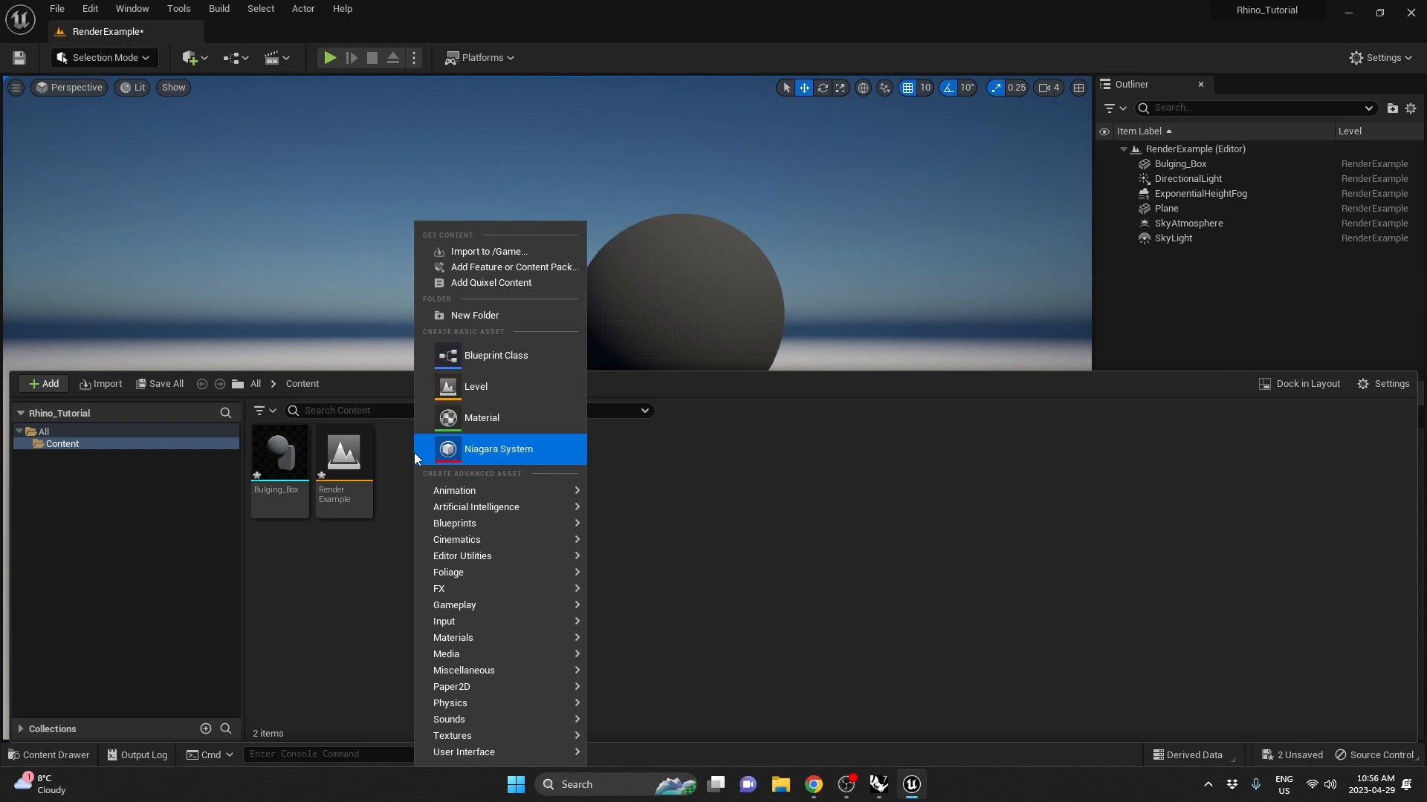
click(457, 421)
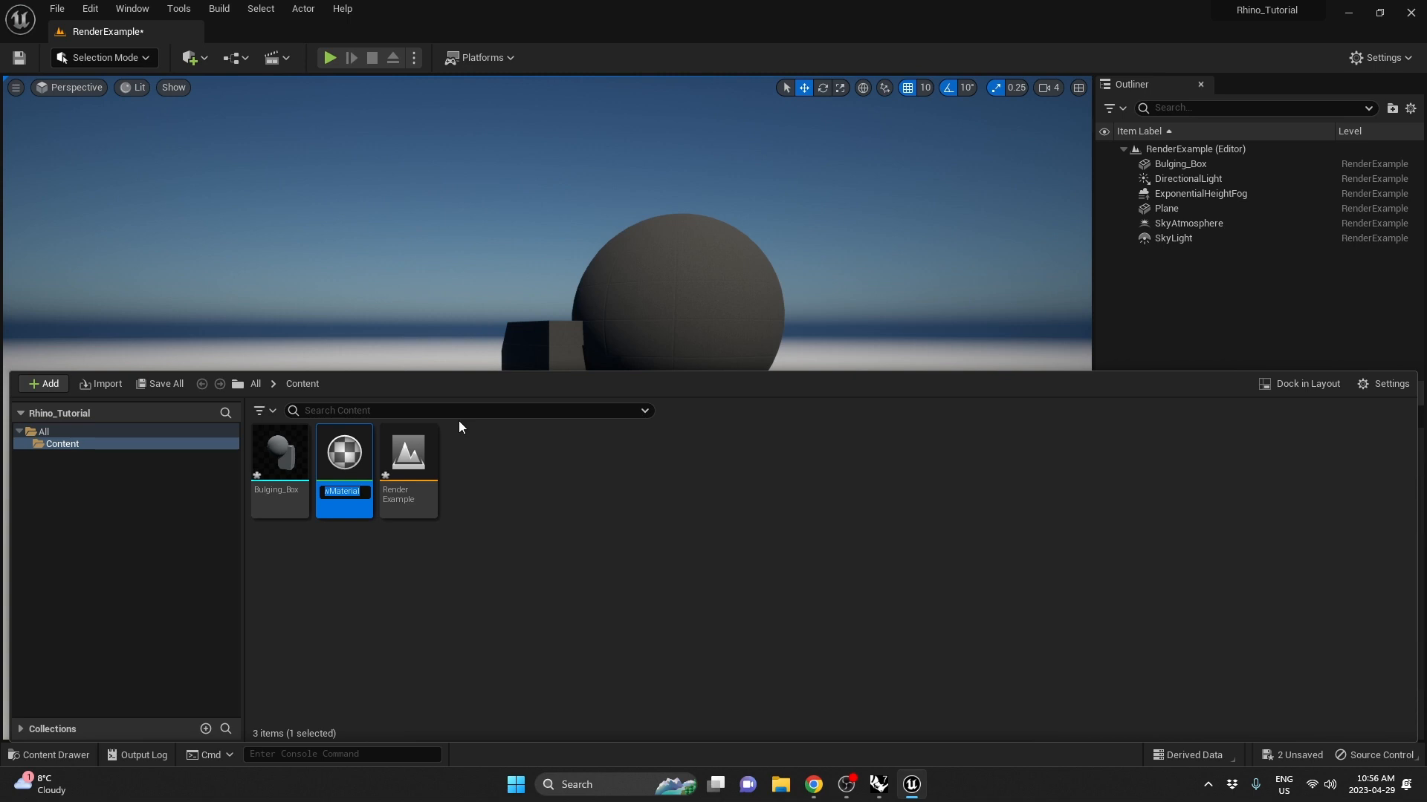
text(M)
text(_)
text(Simple)
text(MaterialMa)
text(ster)
key(Return)
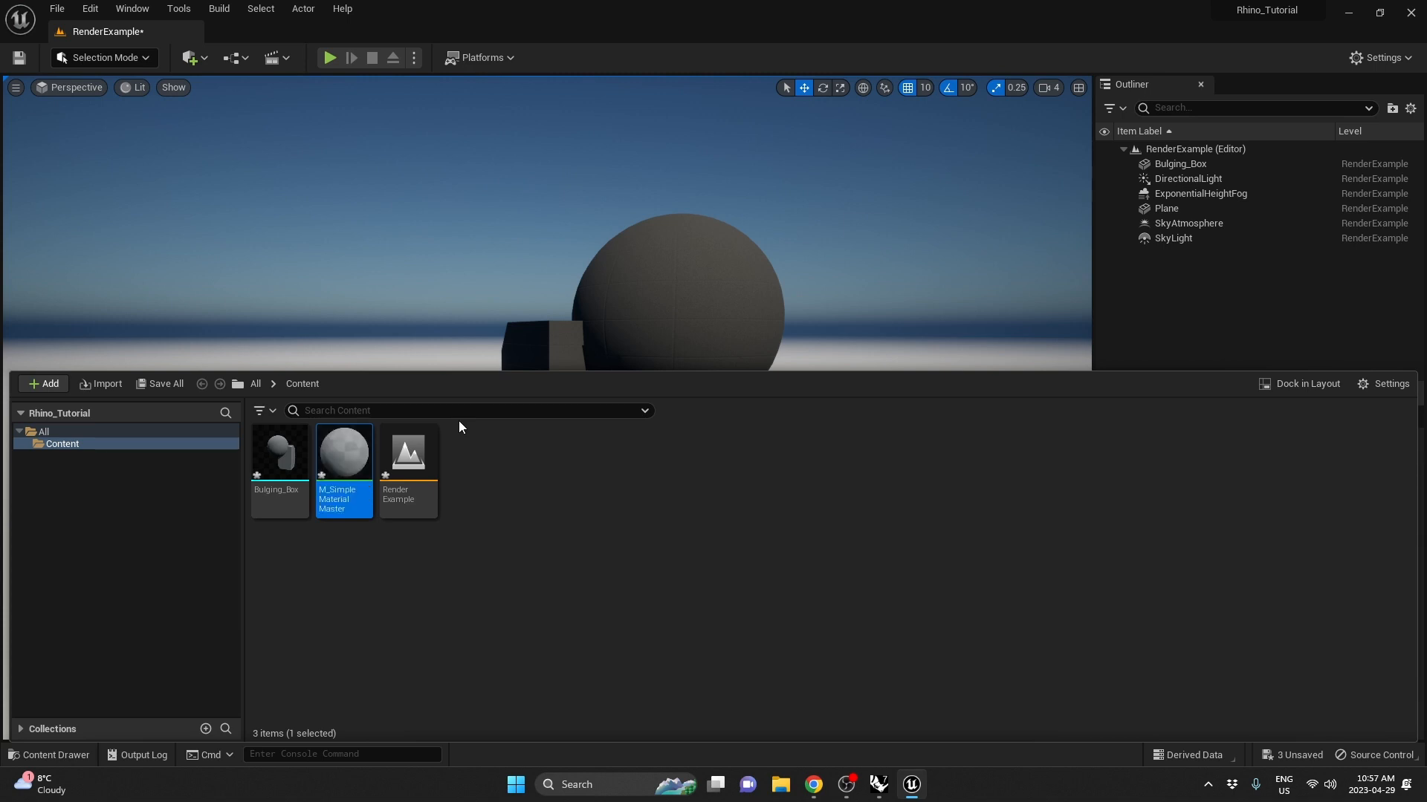
Open the M_SimpleMaterialMaster material in the material editor, leaving free graph space beside its main node
double_click(367, 501)
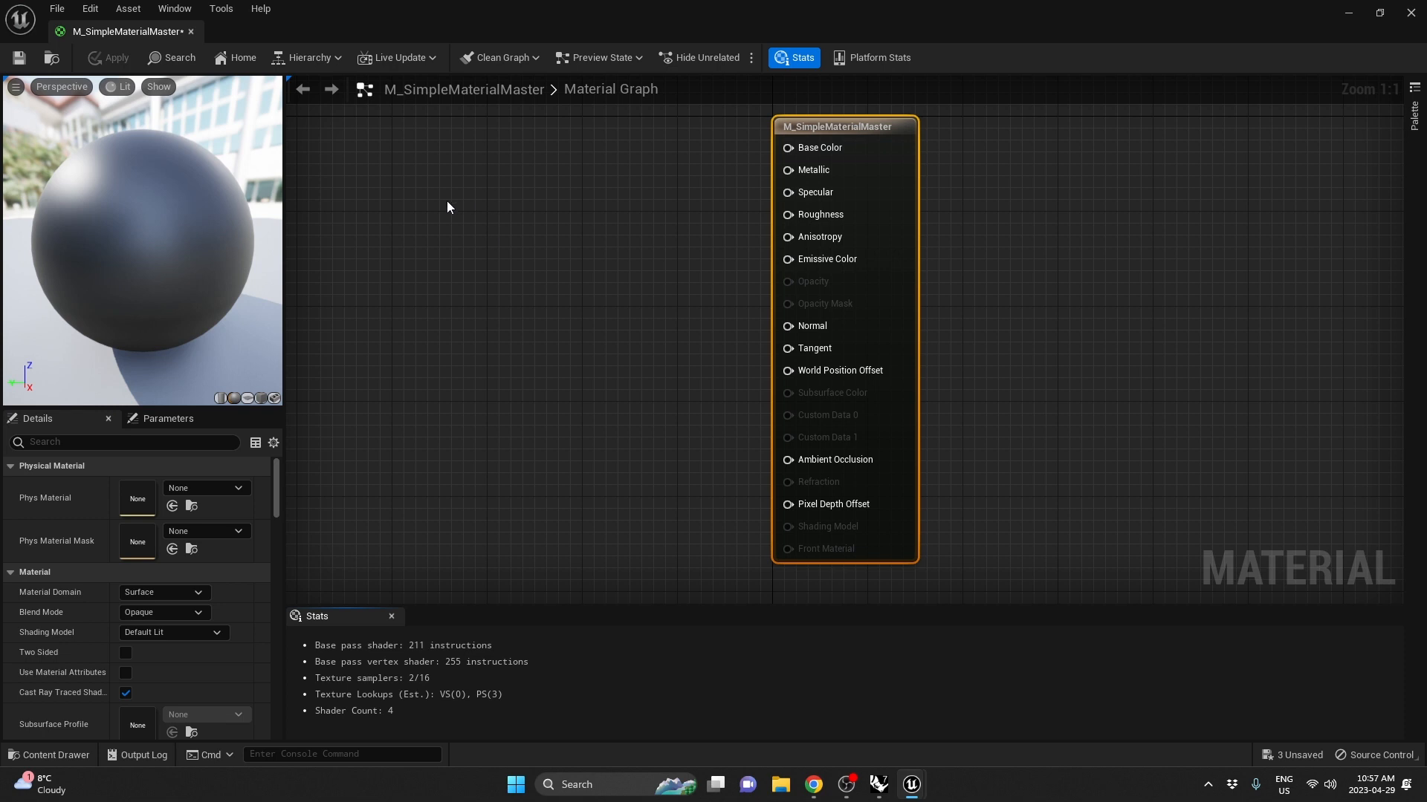
right_drag(447, 207, 634, 216)
scroll(594, 230, down, 1)
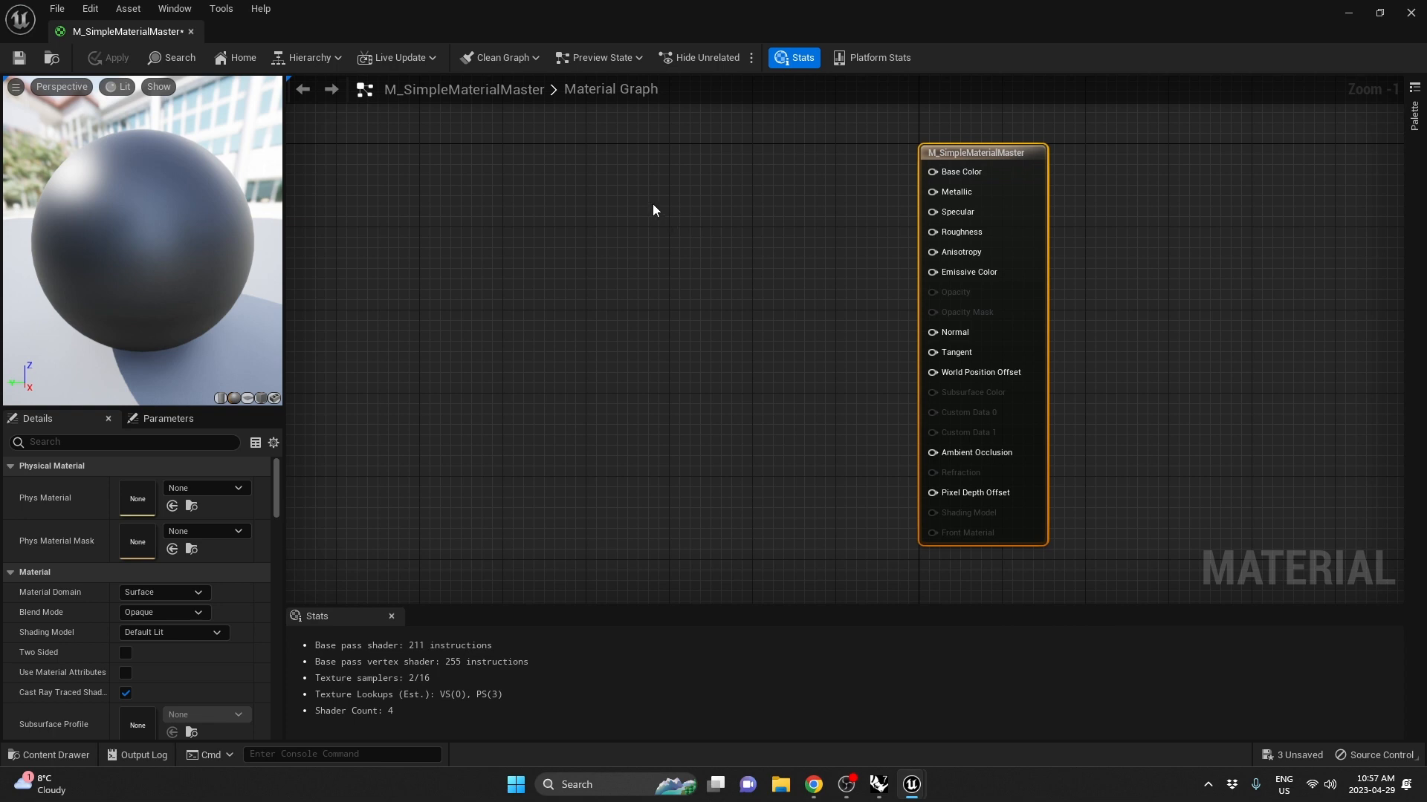
right_drag(654, 204, 856, 203)
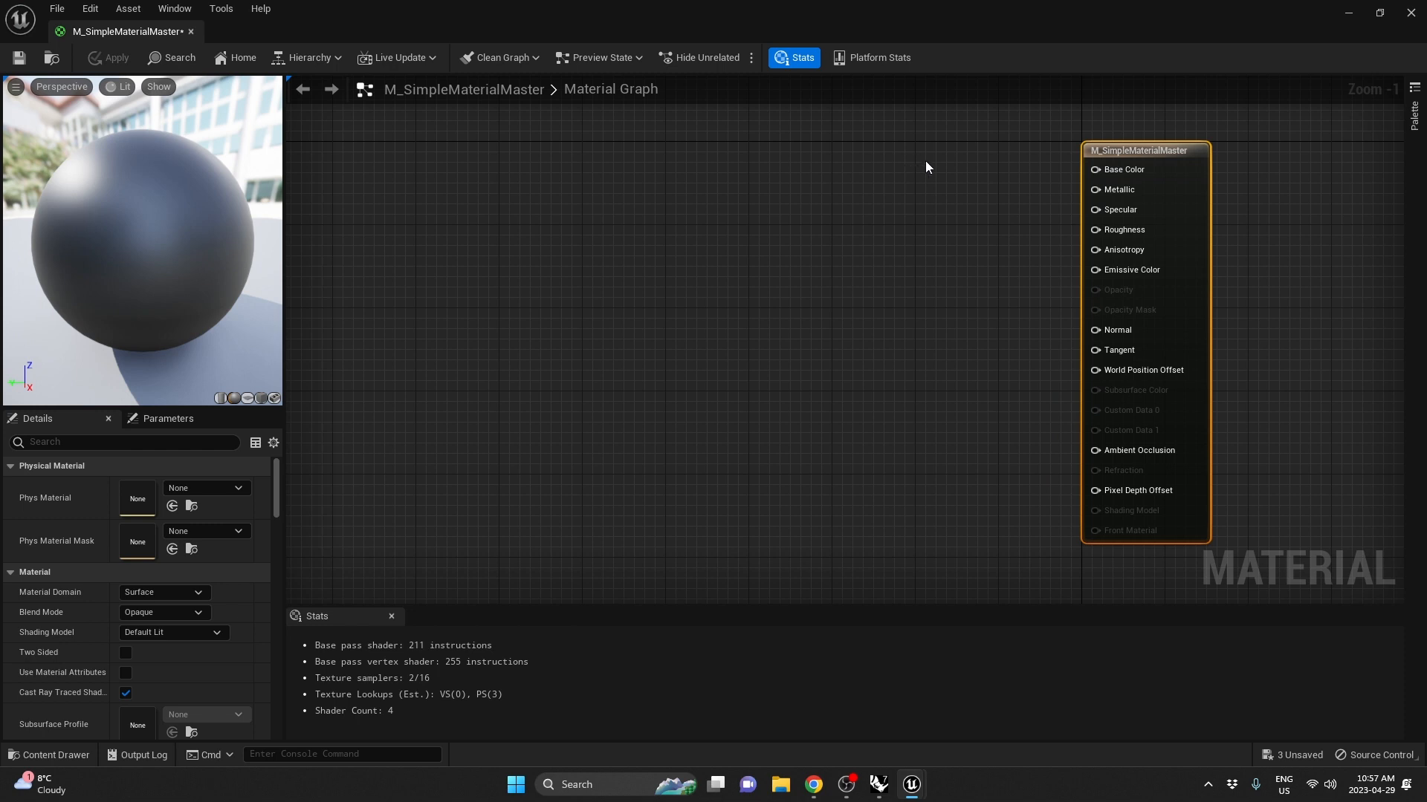
click(902, 169)
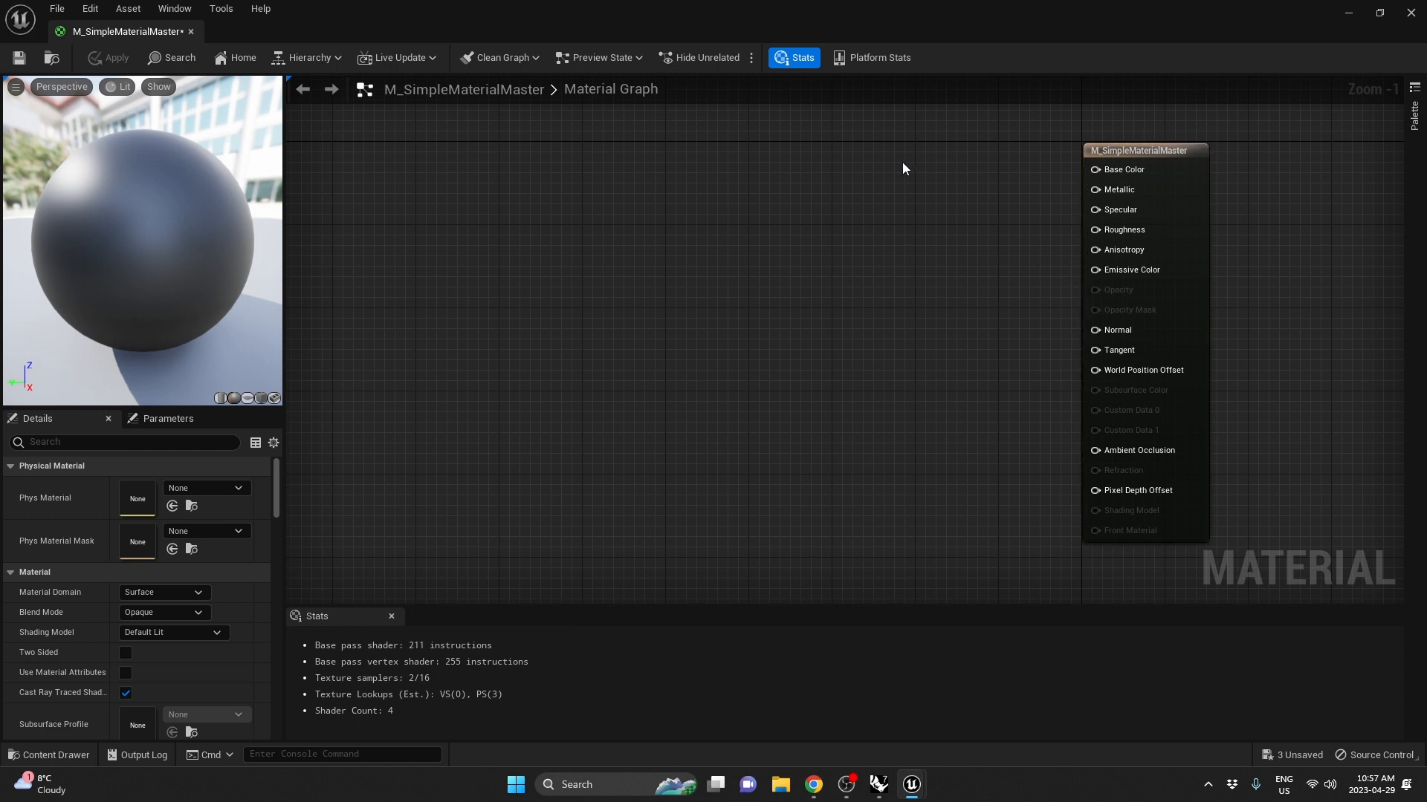
right_click(902, 169)
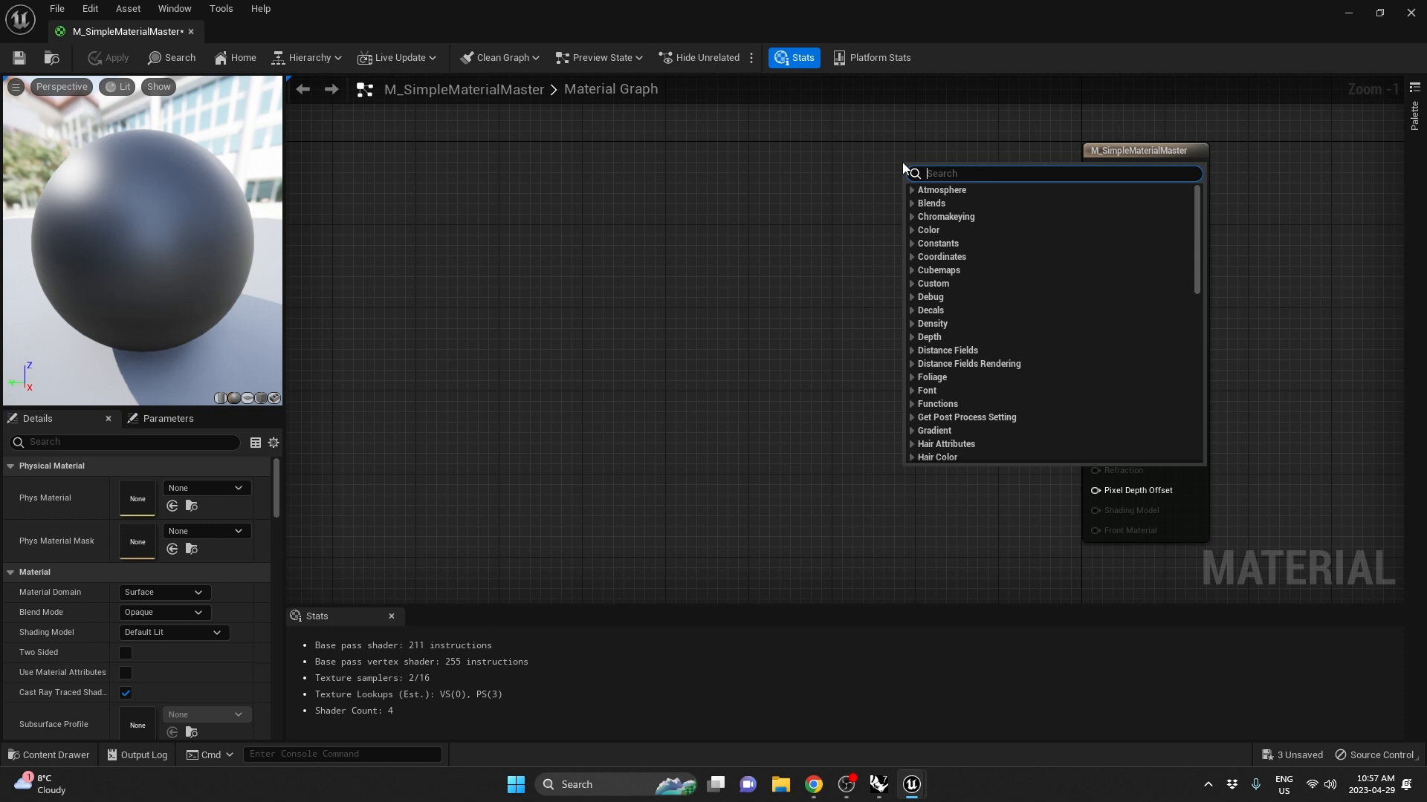
text(3 vector)
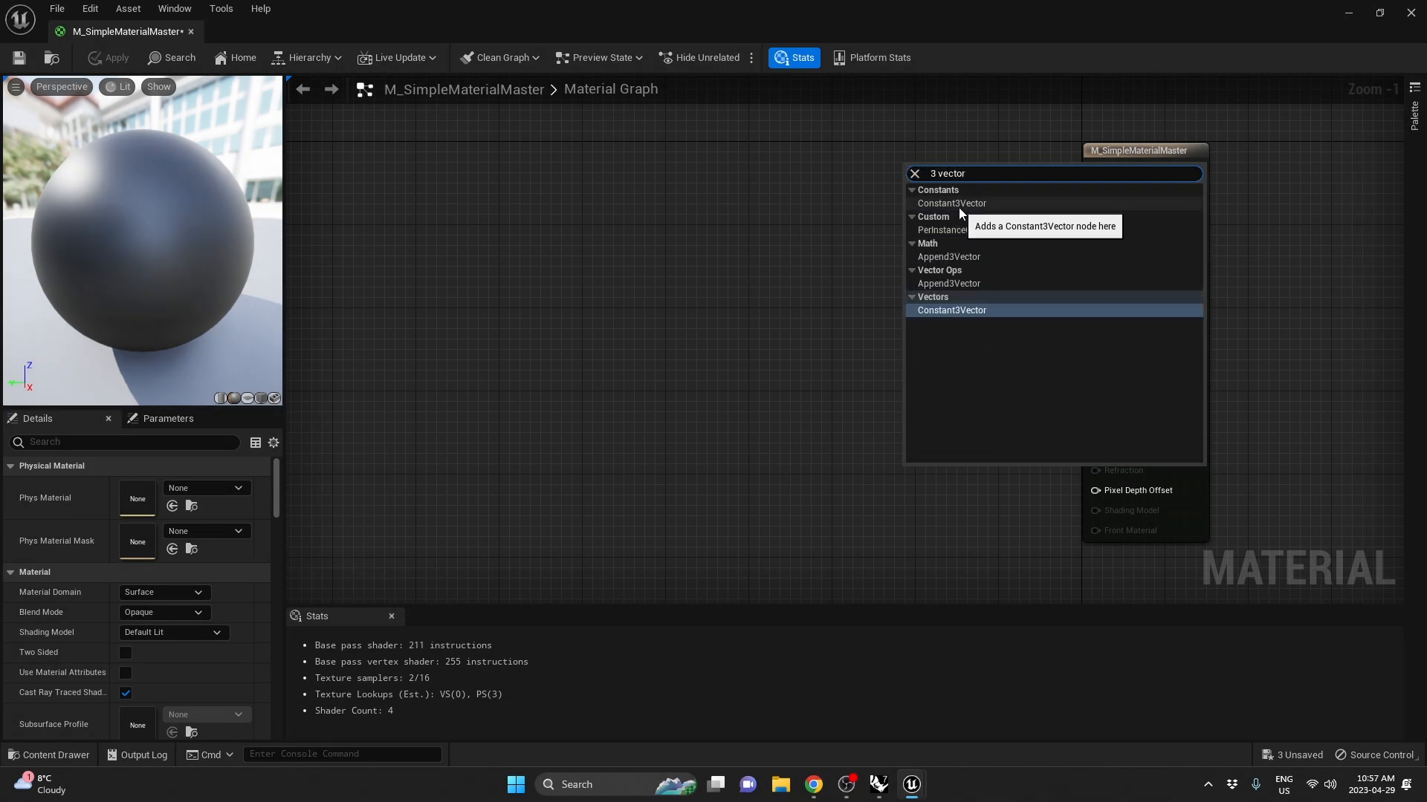
drag(970, 175, 808, 176)
key(BackSpace)
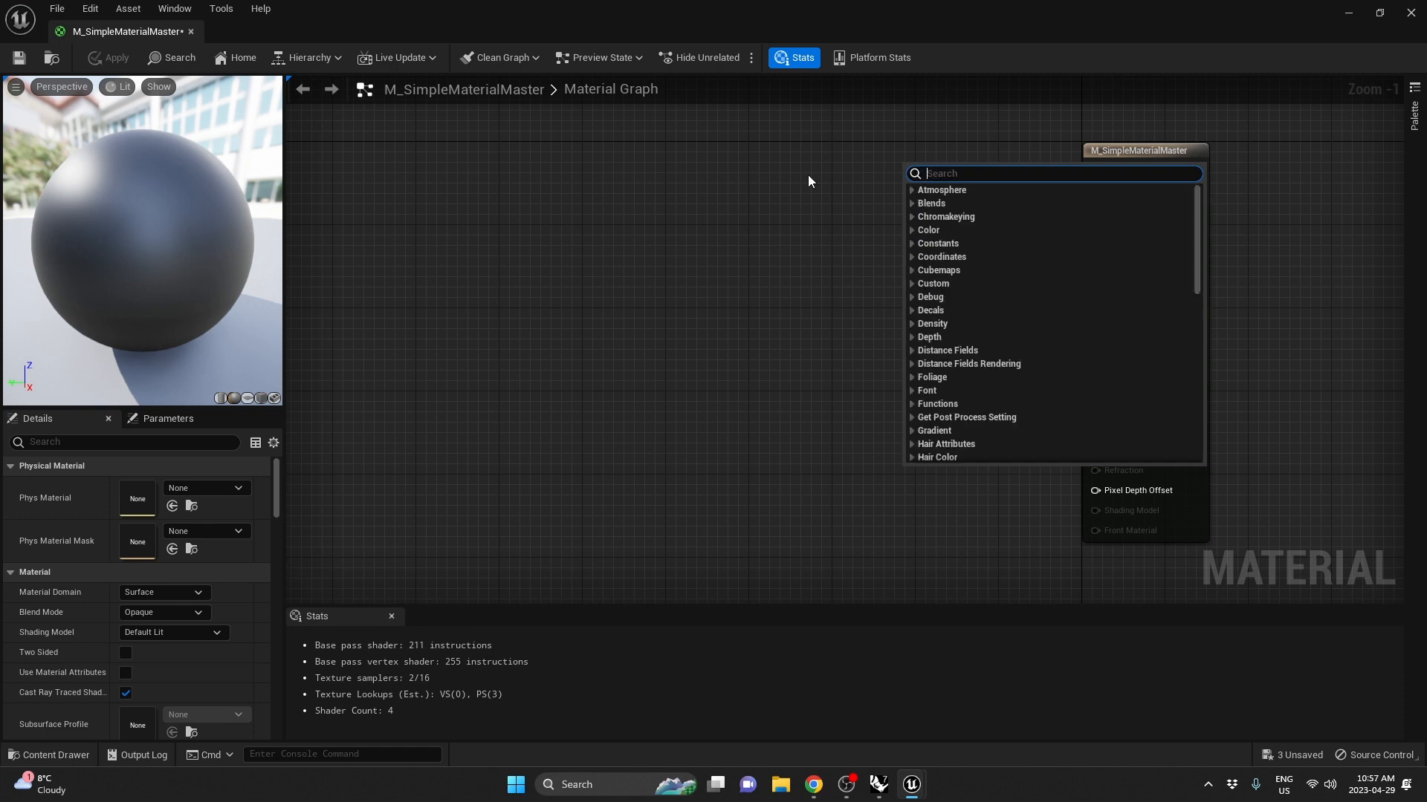
click(809, 175)
Add a Constant3Vector node beside the main material node, level with its Base Color input
click(863, 164)
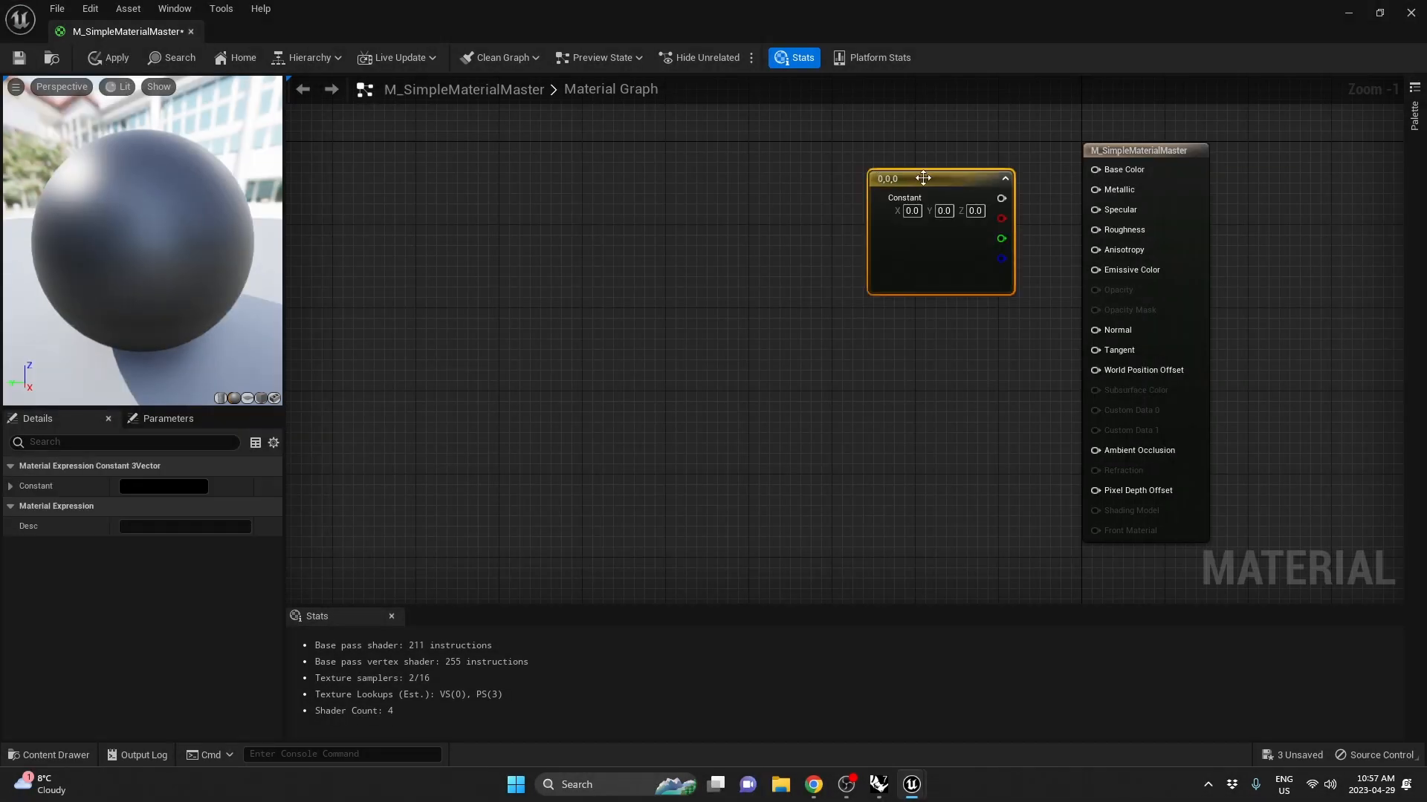
drag(929, 173, 928, 152)
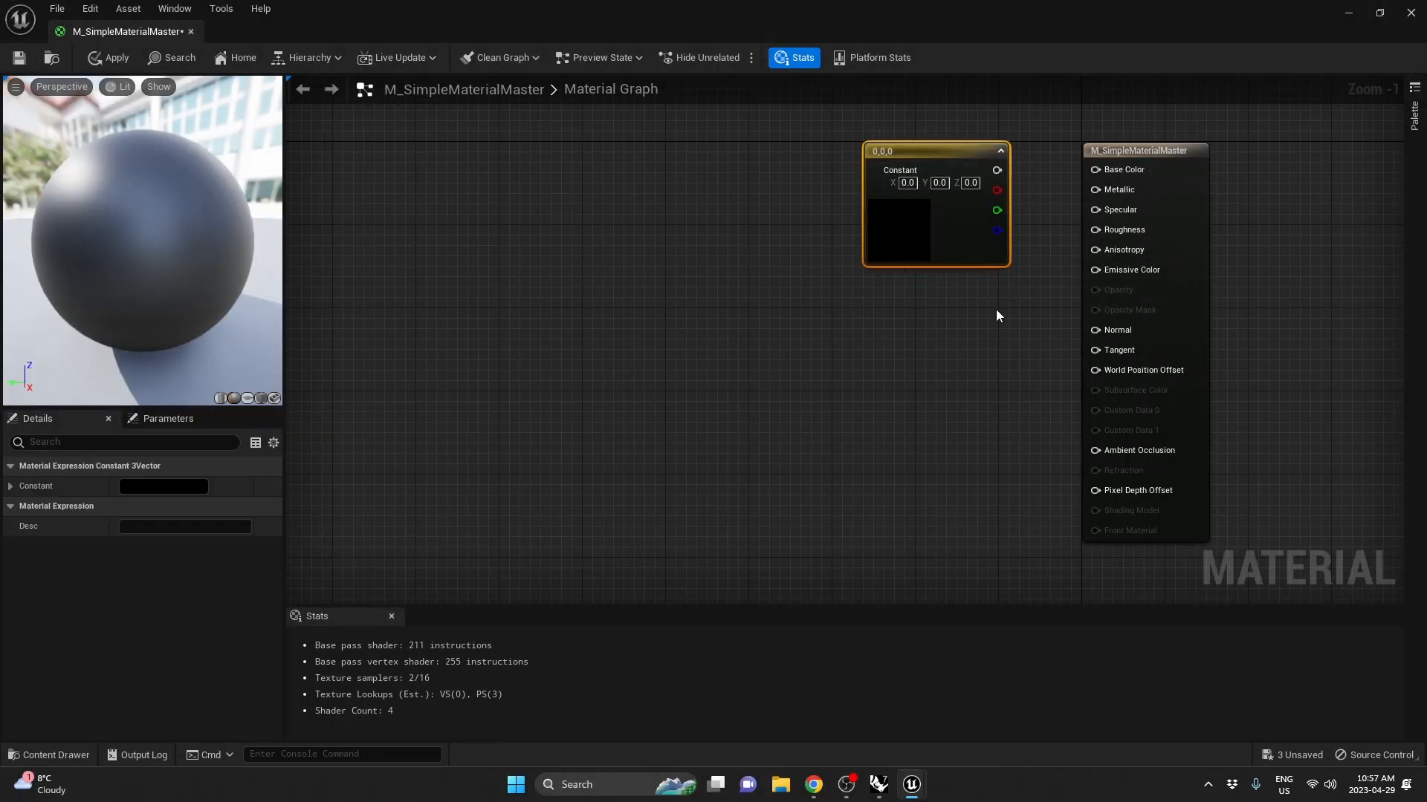
right_click(947, 320)
text(scalar)
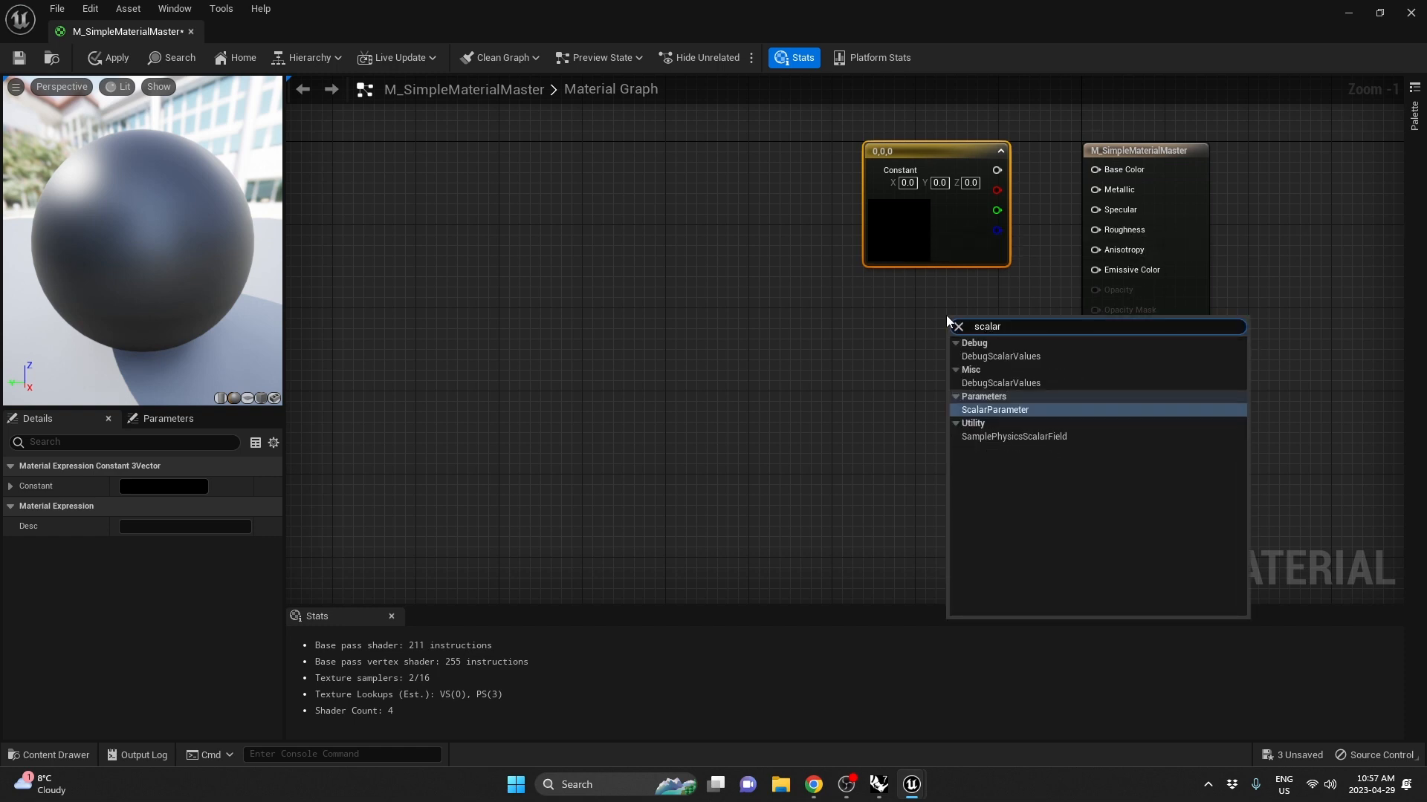
key(Escape)
Add a scalar Constant node below the Constant3Vector node and connect it to the material's Roughness input
click(939, 300)
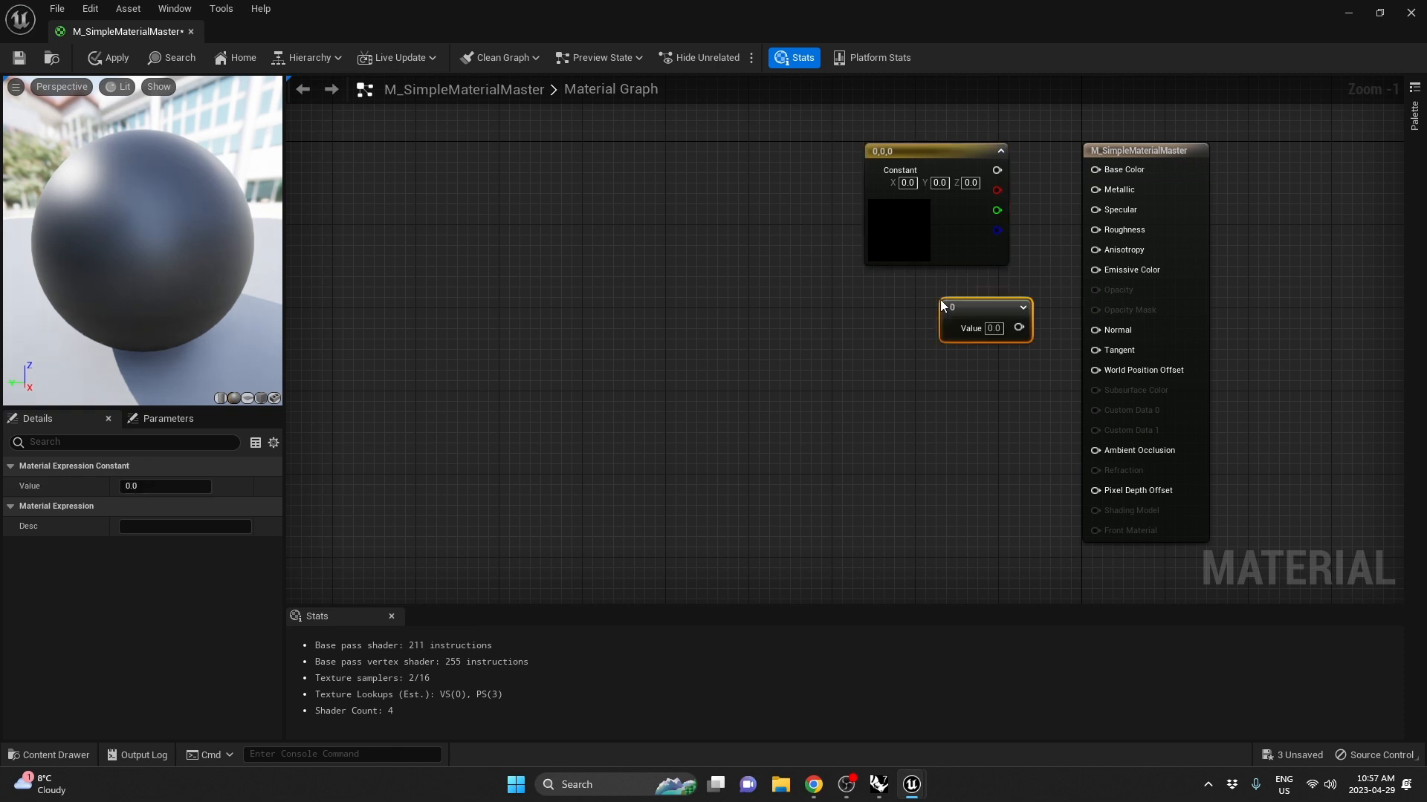
click(1040, 278)
drag(996, 327, 1095, 231)
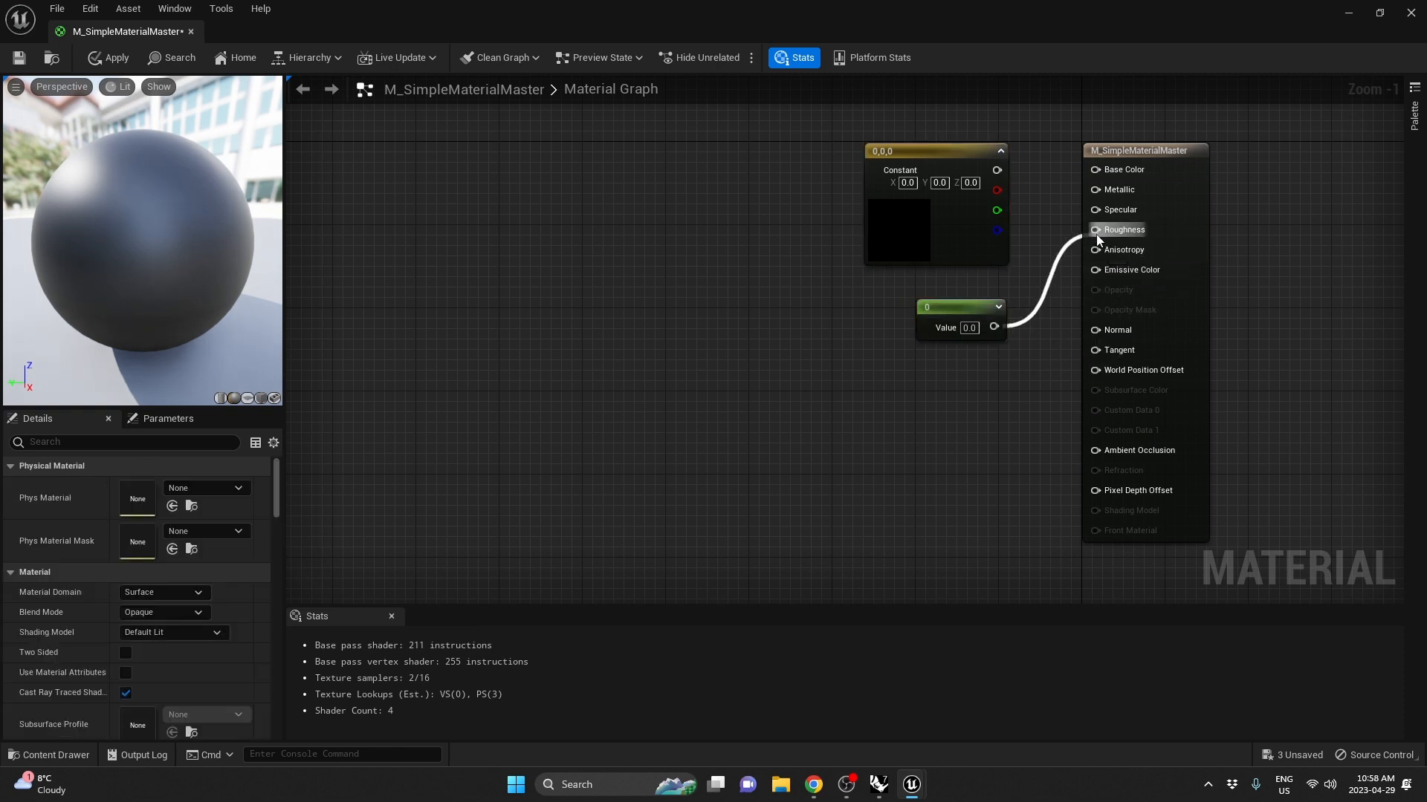
Connect the Constant3Vector node's main output to the Base Color input and inspect the preview sphere
drag(996, 170, 1095, 170)
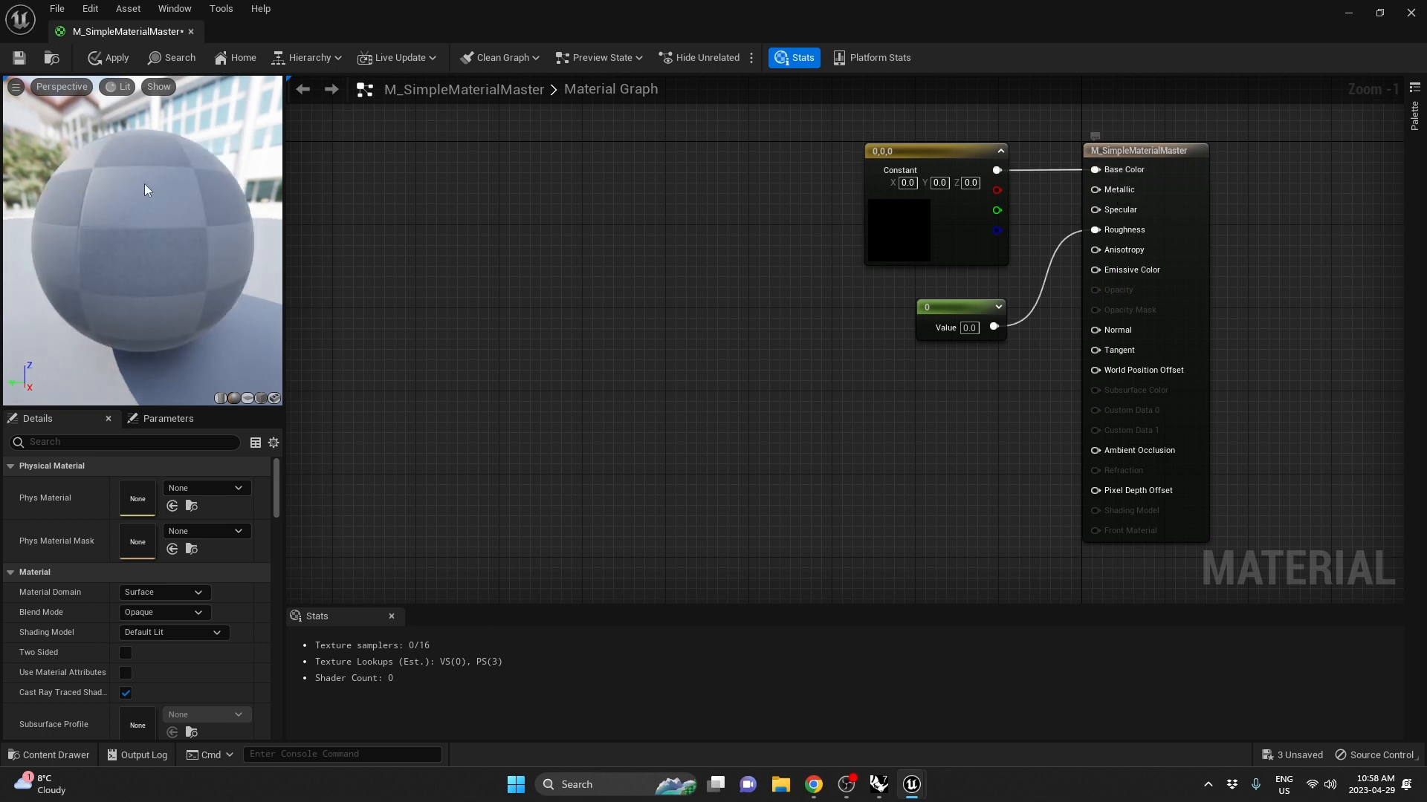
drag(206, 165, 221, 178)
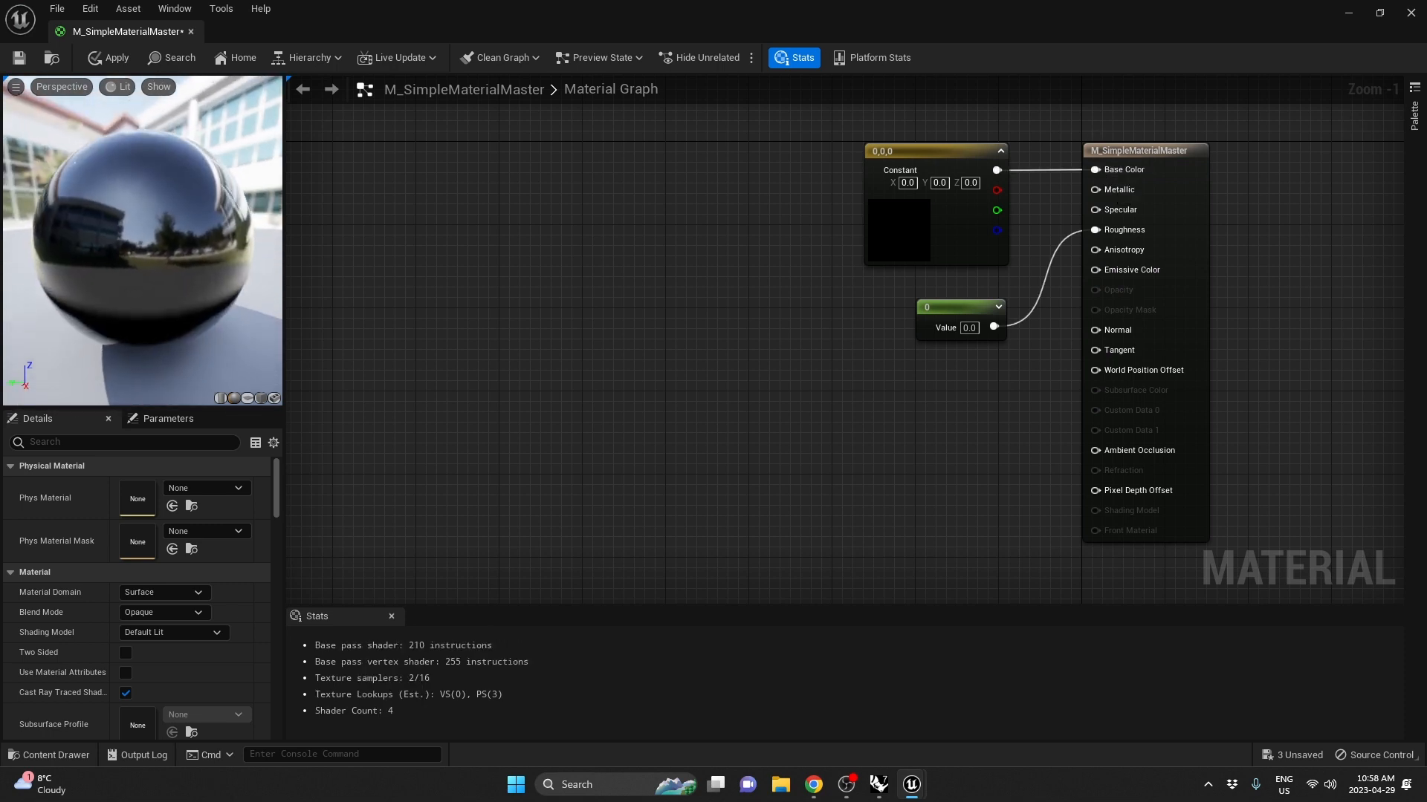
drag(198, 280, 213, 264)
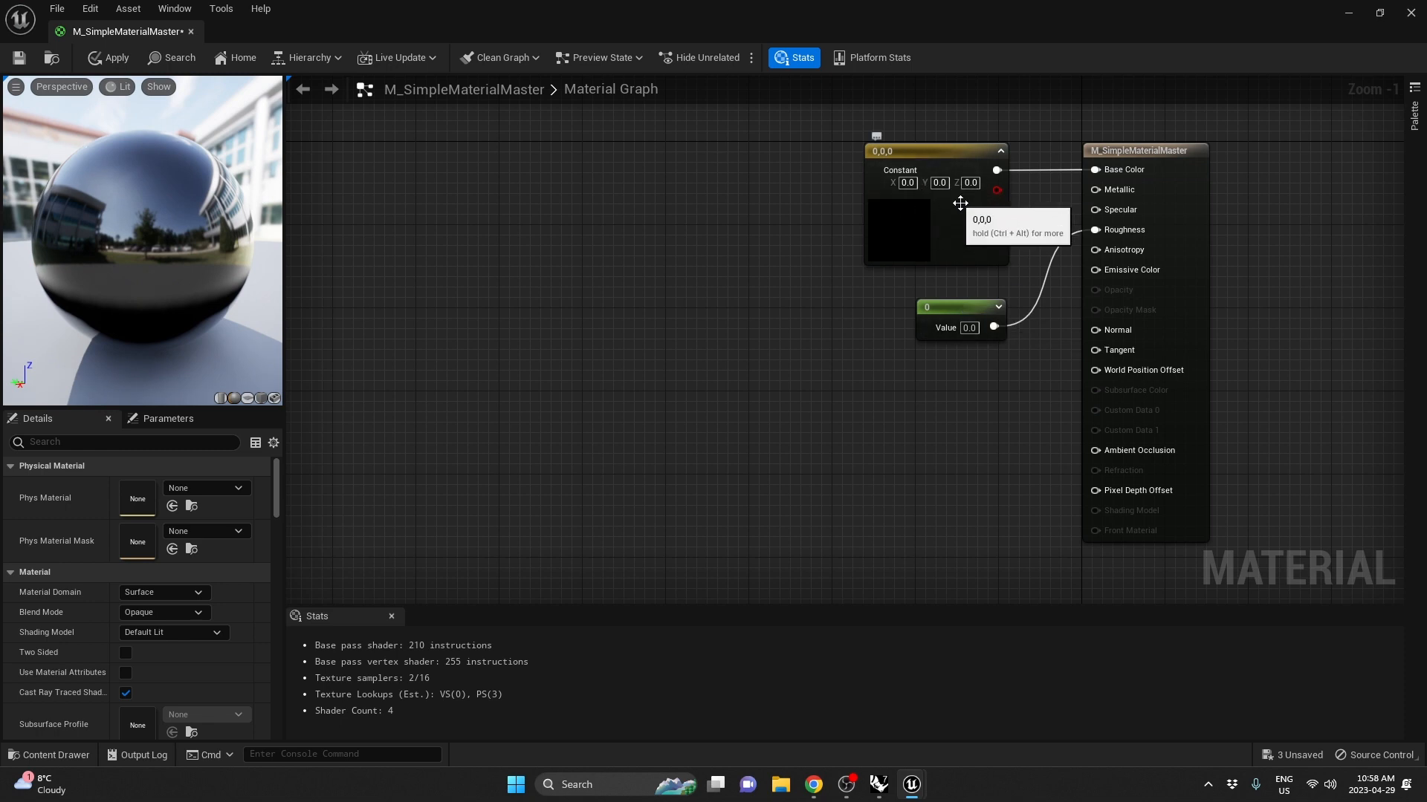
Convert the Constant3Vector node to a parameter named Base Colour and align it with the Base Color input
click(929, 219)
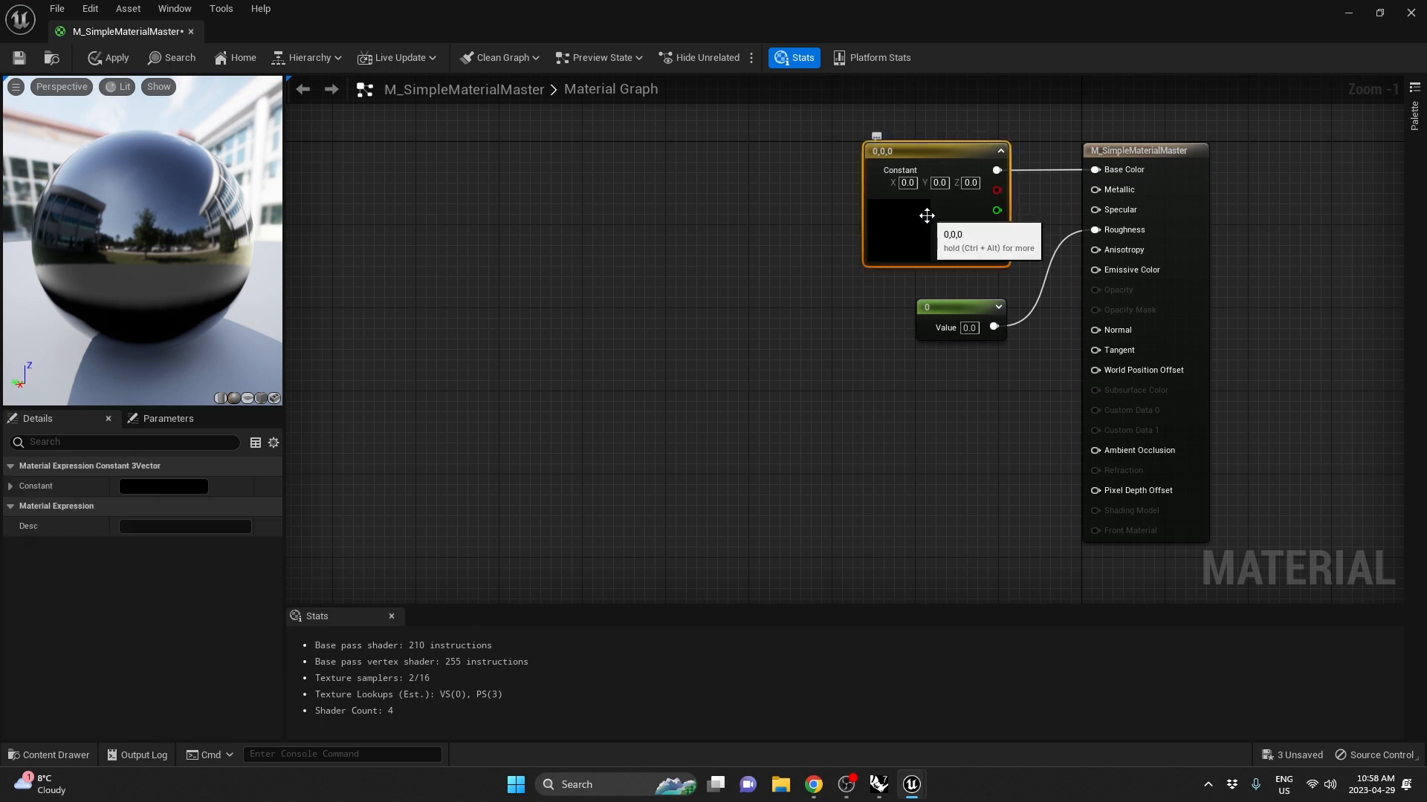
drag(968, 393, 832, 149)
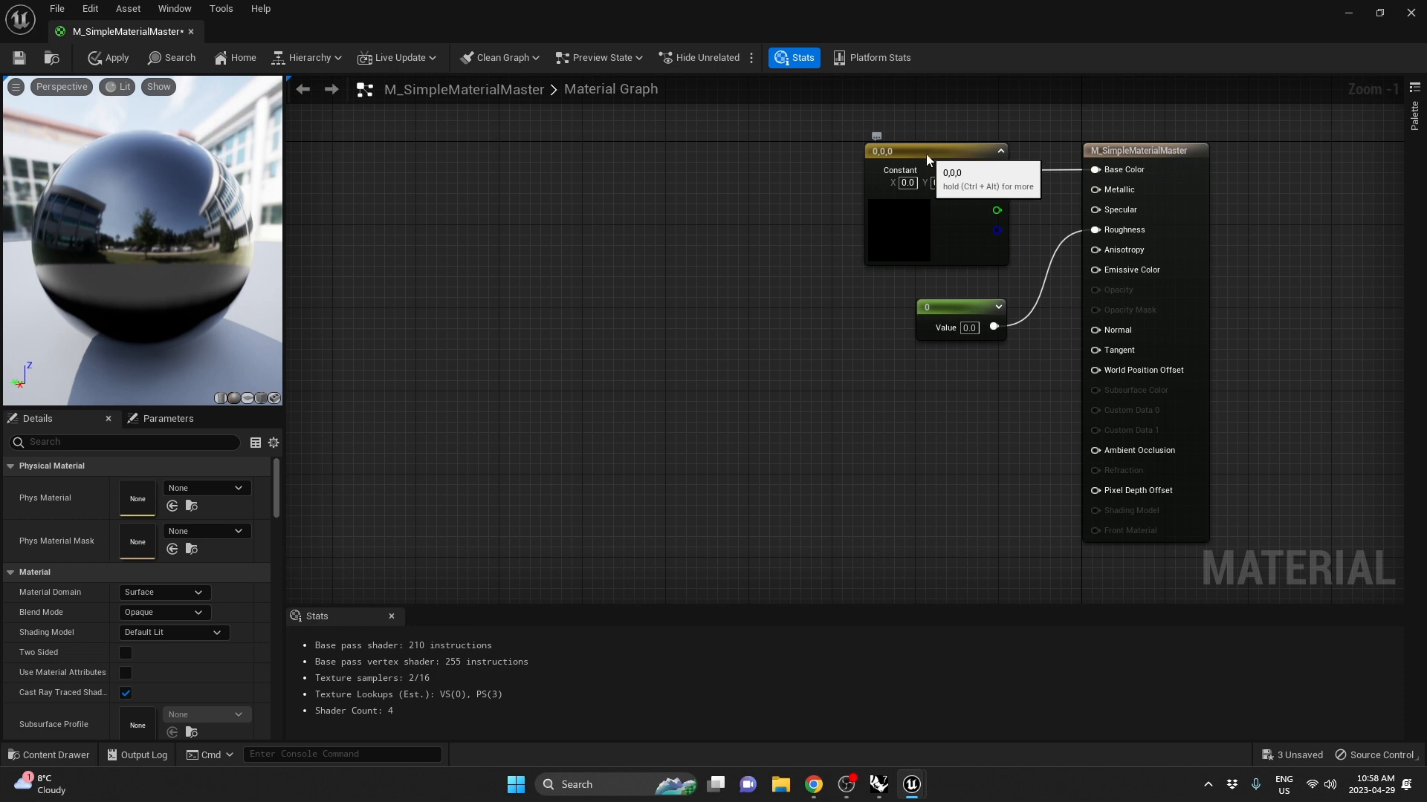
right_click(926, 154)
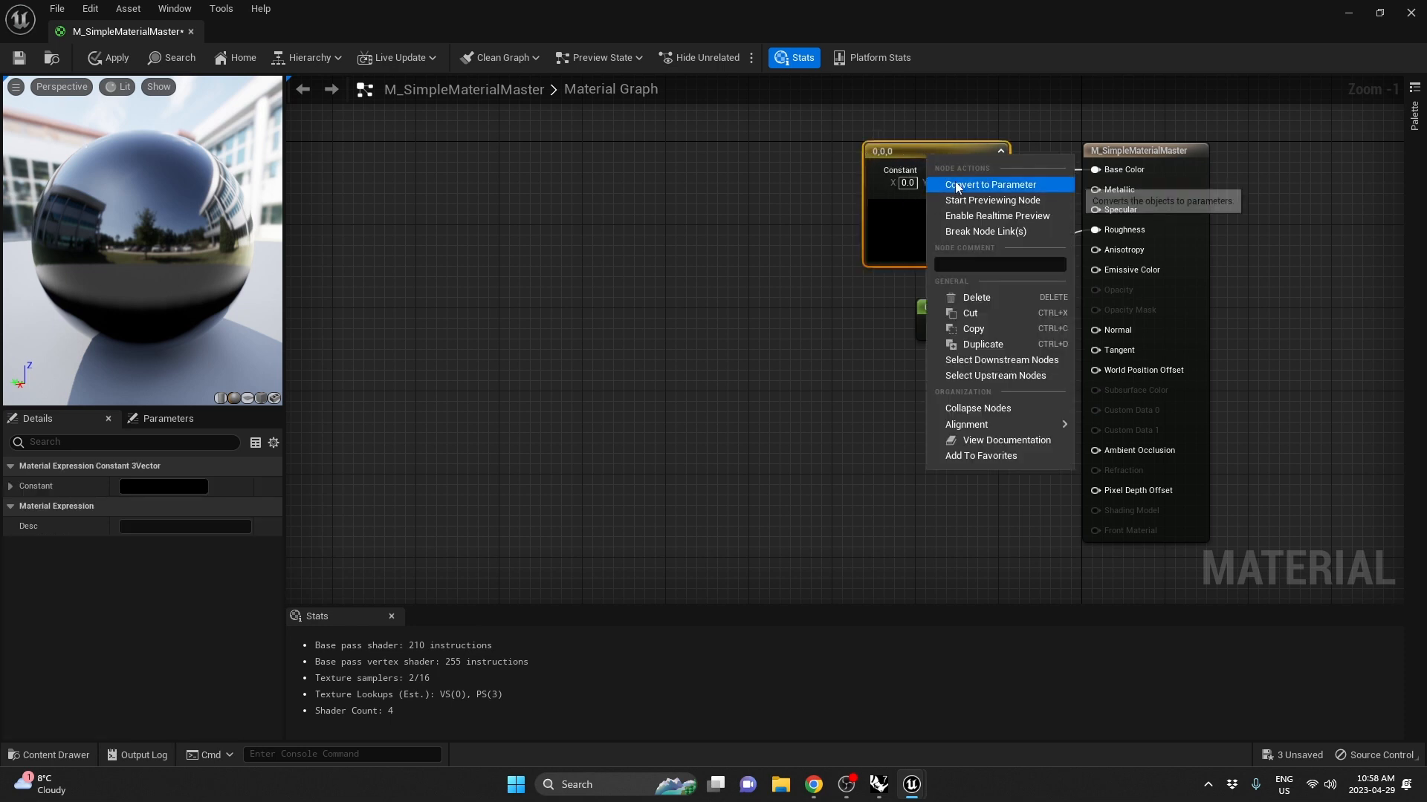
click(957, 182)
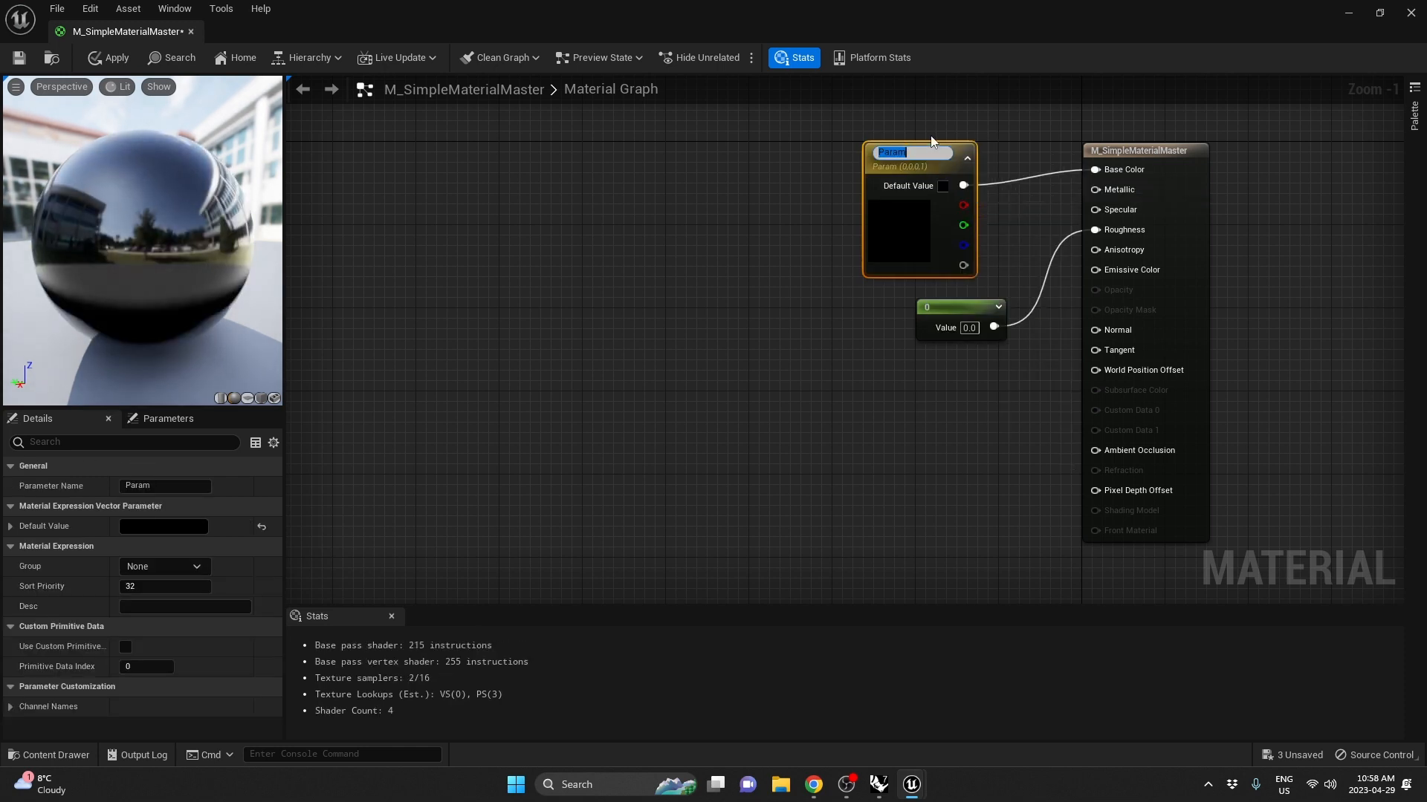
text(Base Colour)
key(Return)
drag(922, 156, 943, 145)
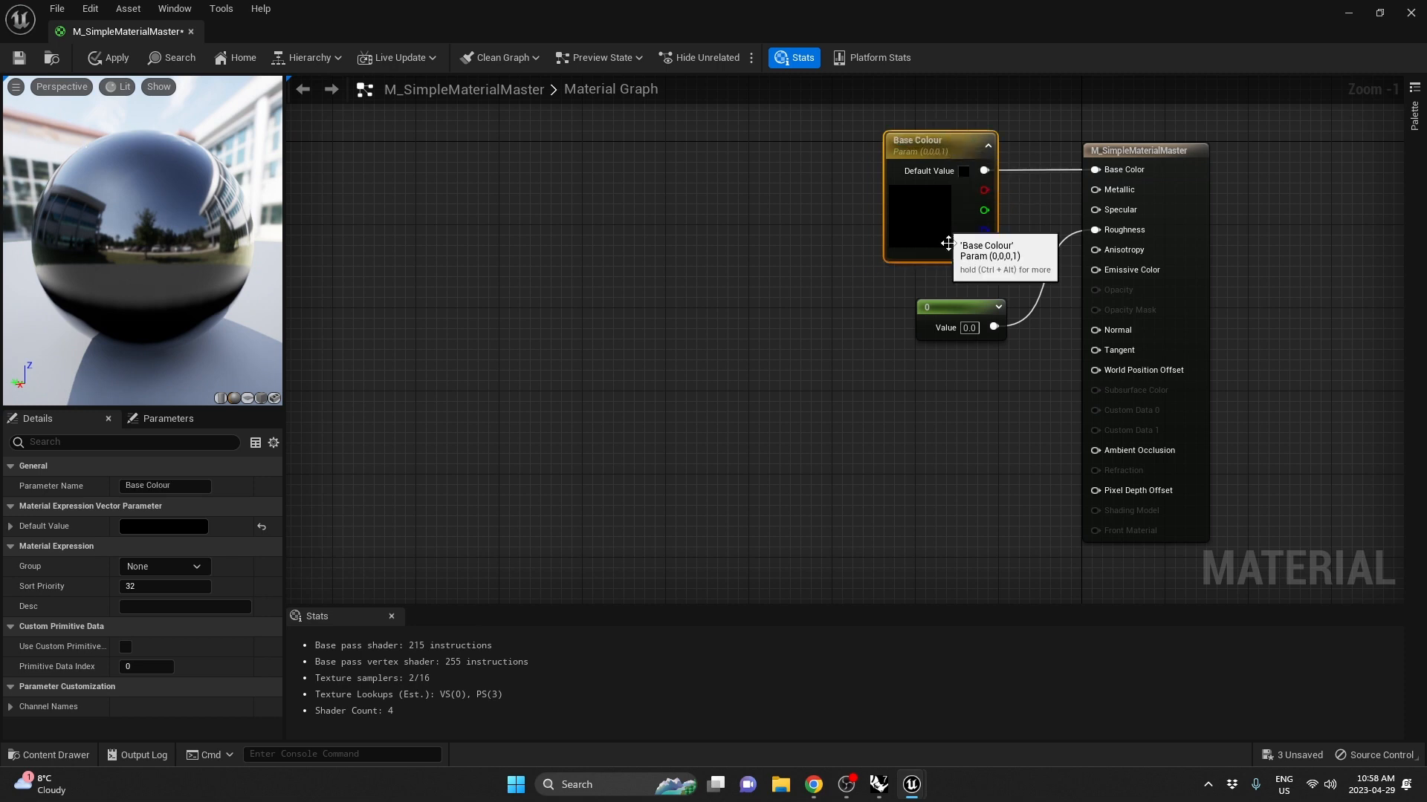
Convert the scalar Constant node to a parameter named Roughness and place it beneath the Base Colour node
click(955, 312)
right_click(957, 315)
click(1018, 331)
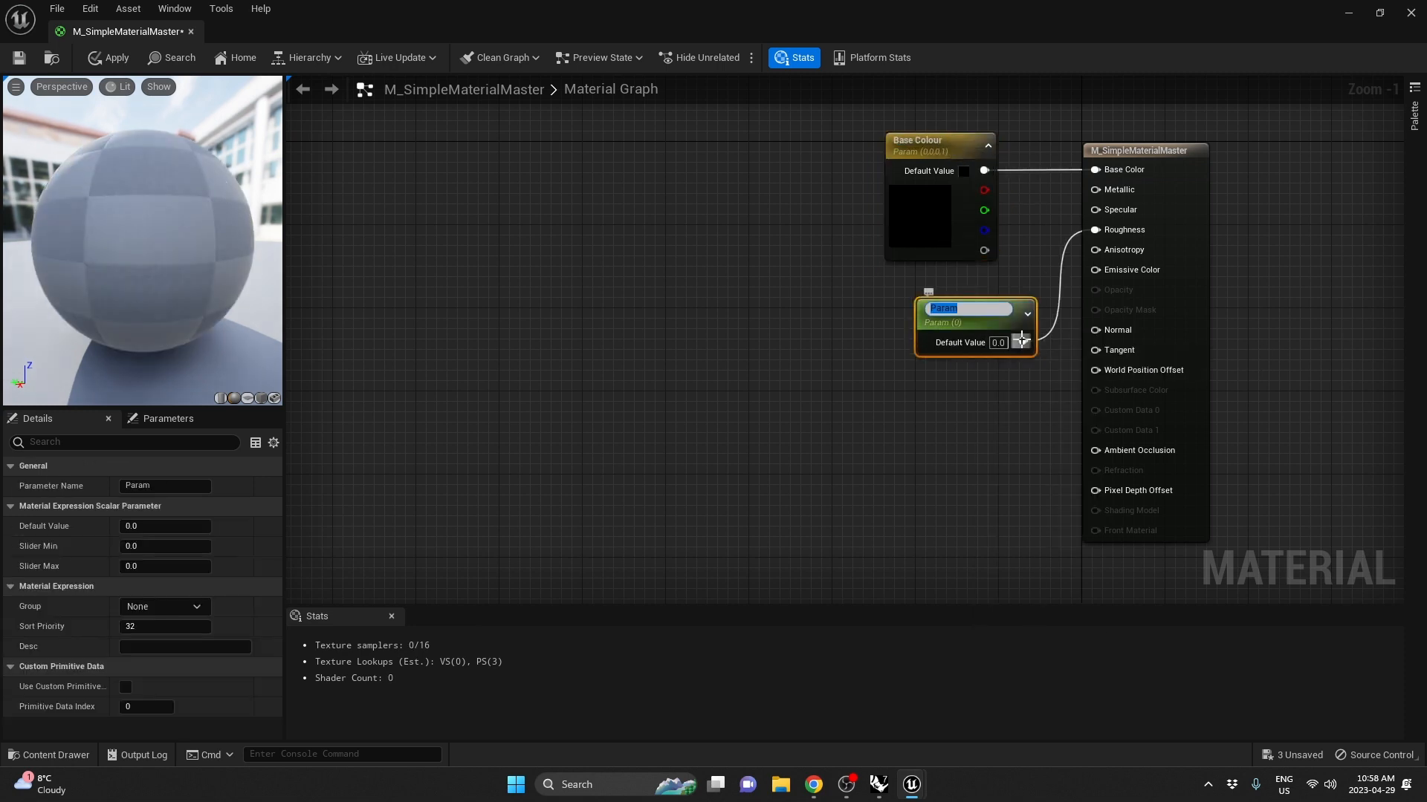
text(Roughness)
key(Return)
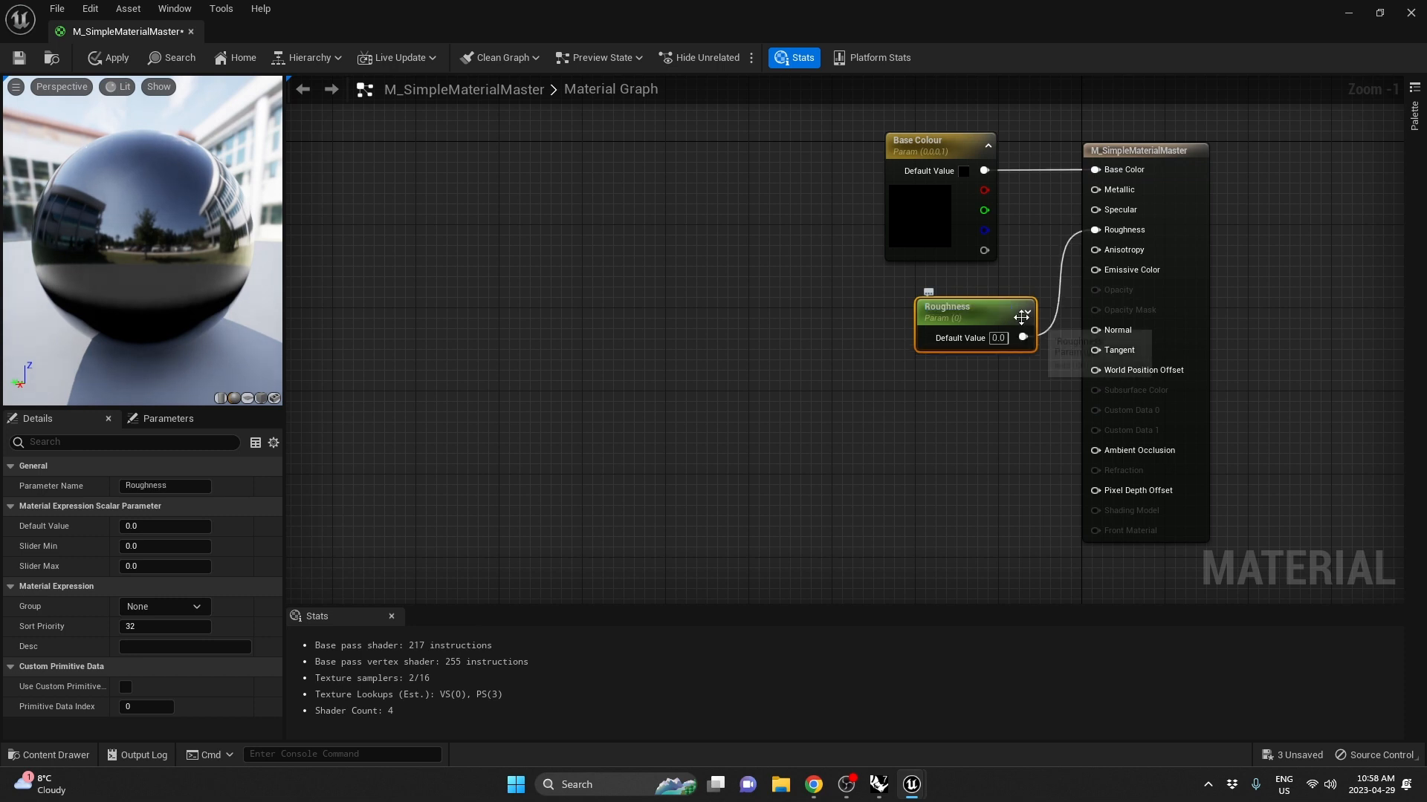
drag(1022, 317, 961, 316)
click(999, 366)
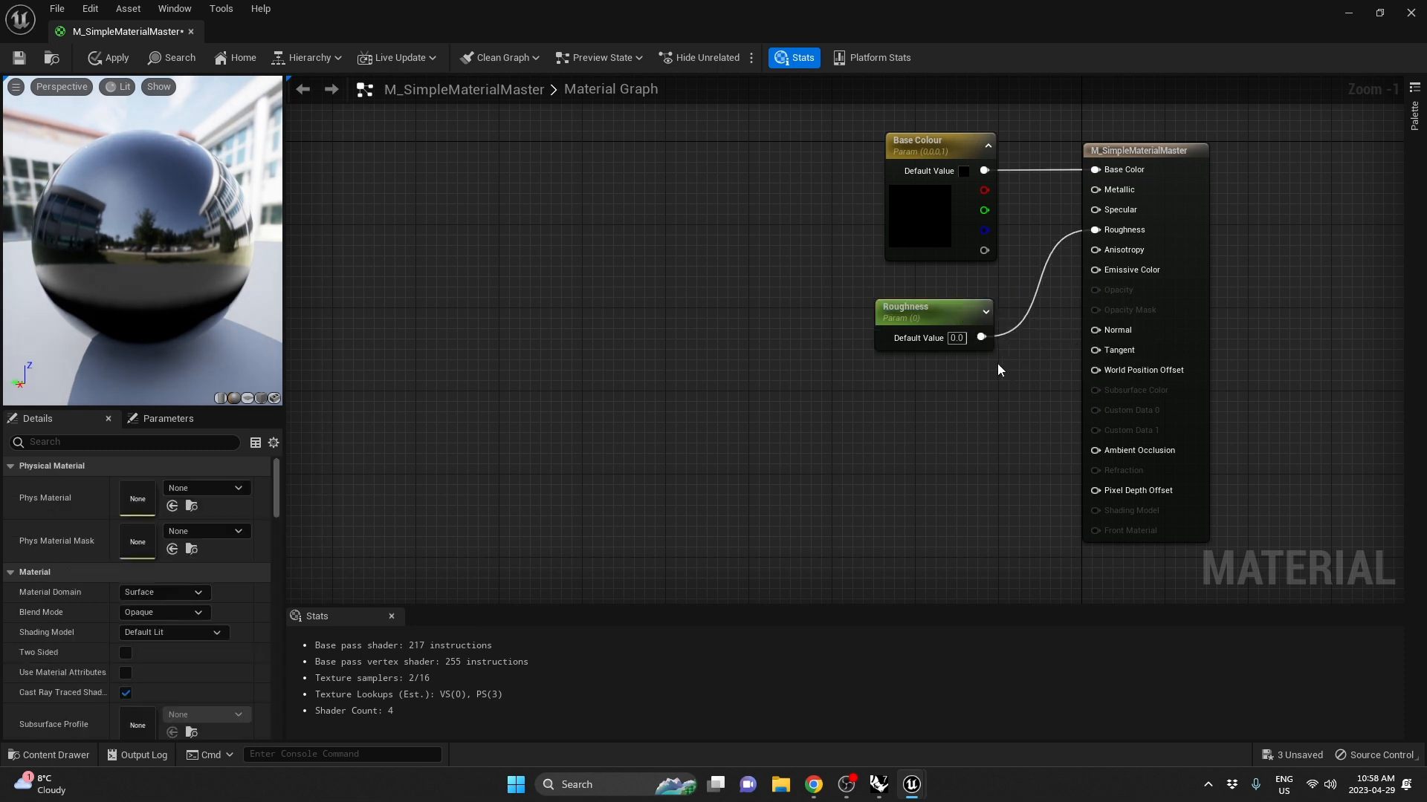
Set the Roughness parameter's Slider Max to 1 and its Default Value to 0.5
click(937, 314)
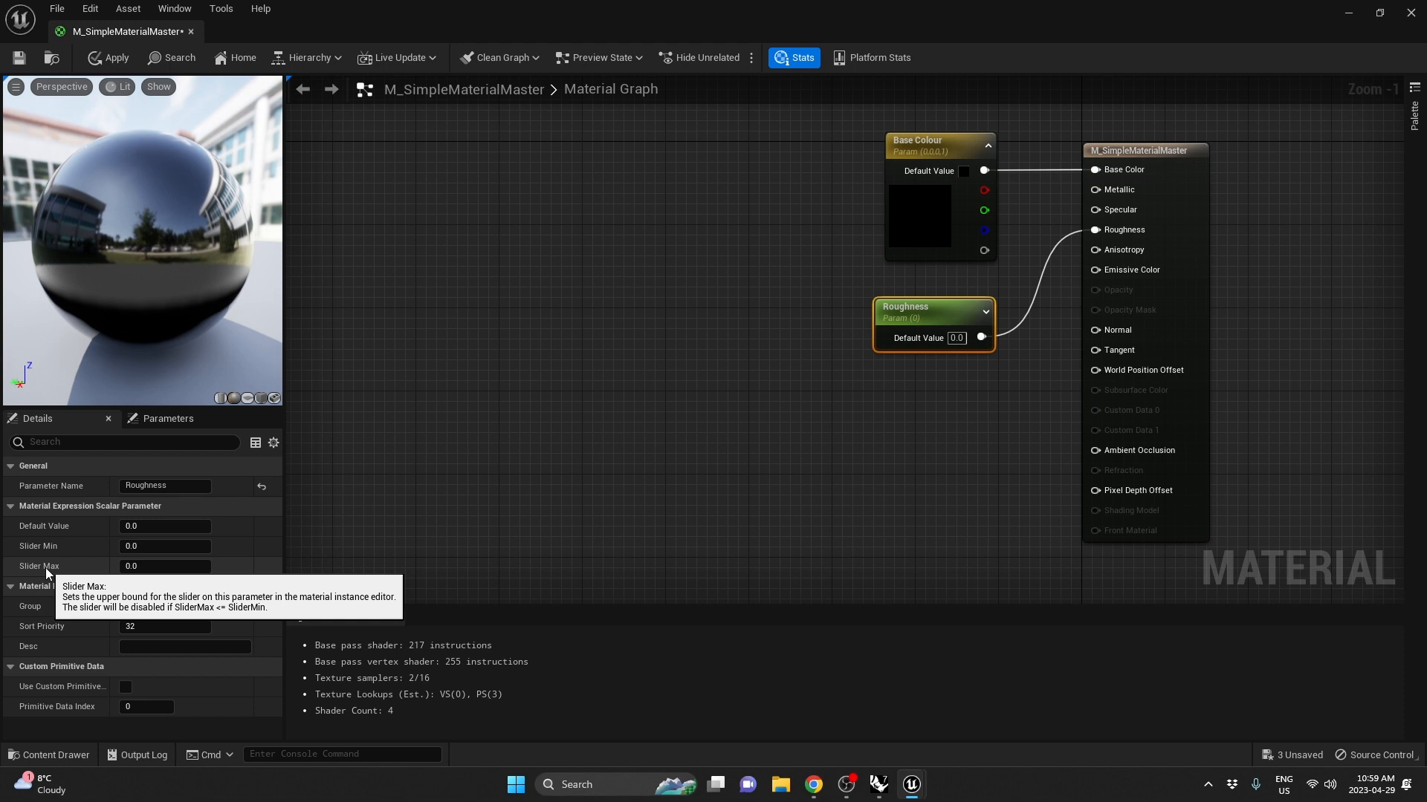
click(169, 567)
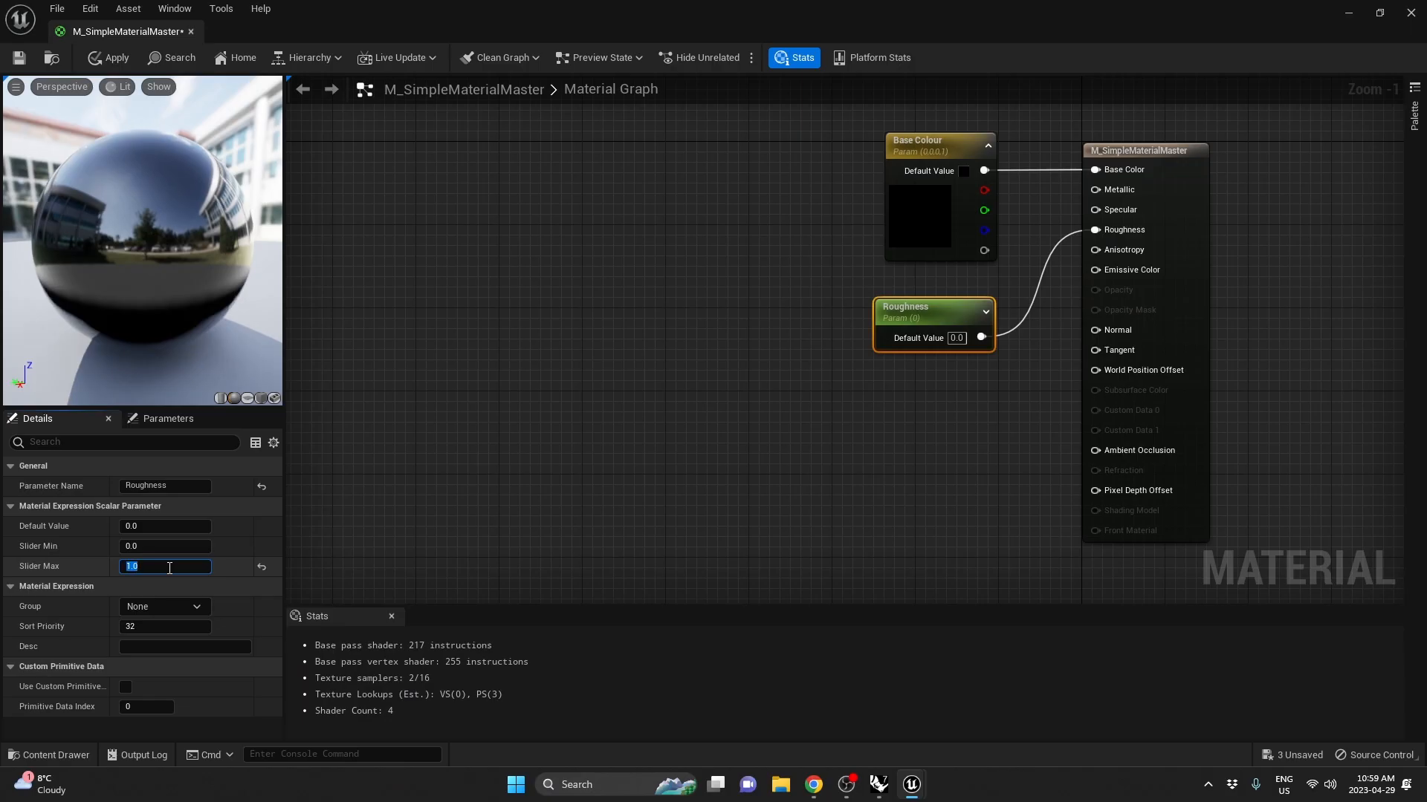
text(1)
click(187, 525)
text(0.5)
click(884, 276)
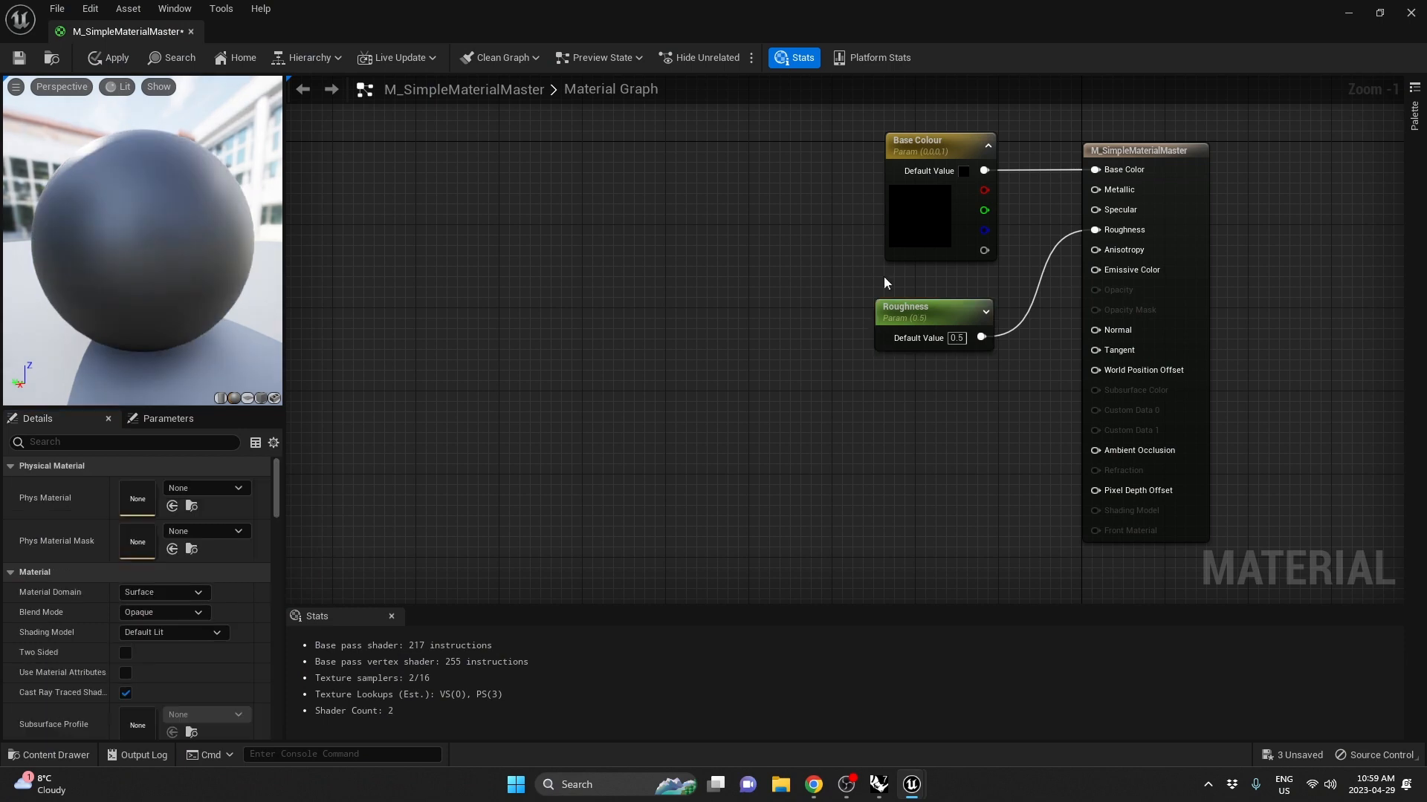
Save the M_SimpleMaterialMaster material and close the material editor
click(23, 59)
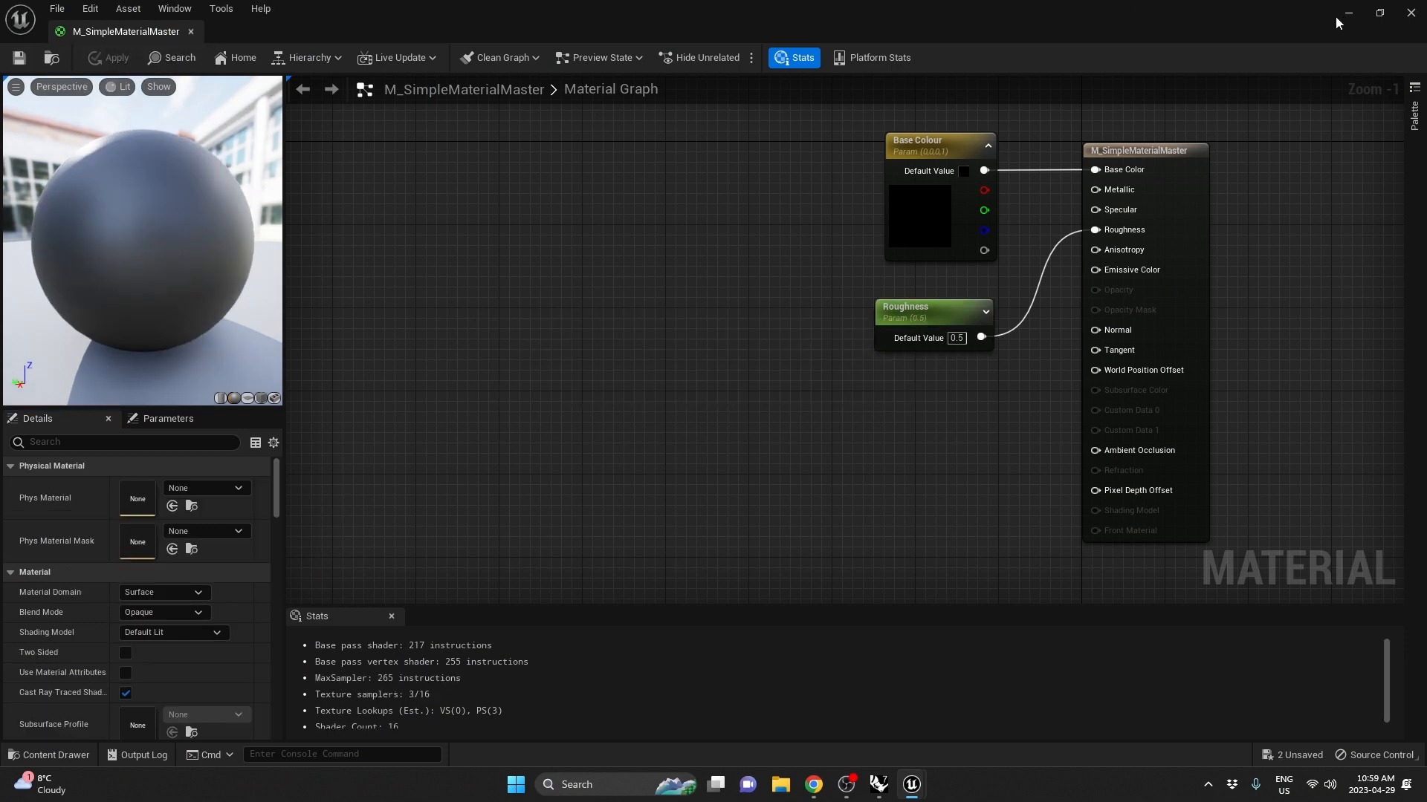
click(1400, 12)
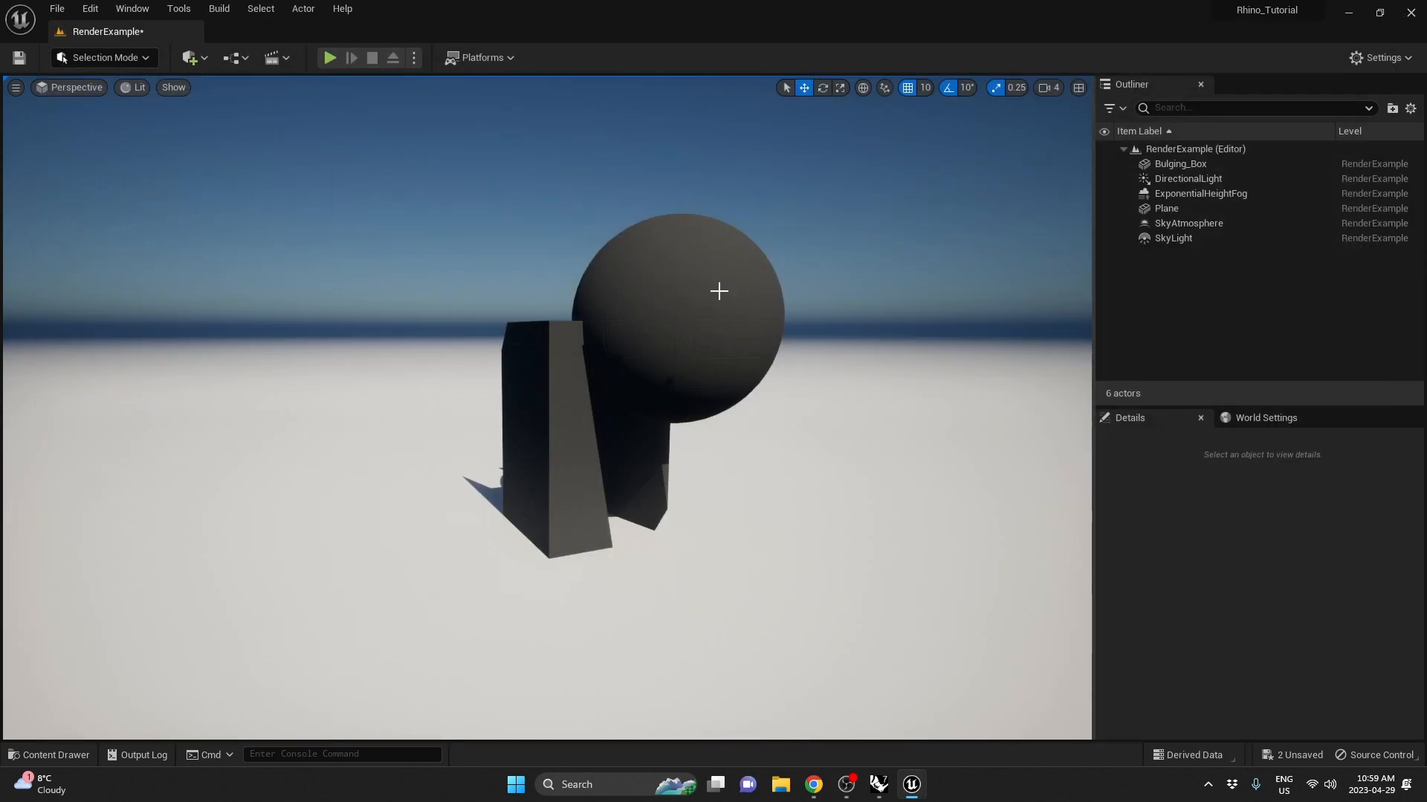
Create a material instance of M_SimpleMaterialMaster in the Content folder and name it MI_Object
key(ctrl+space)
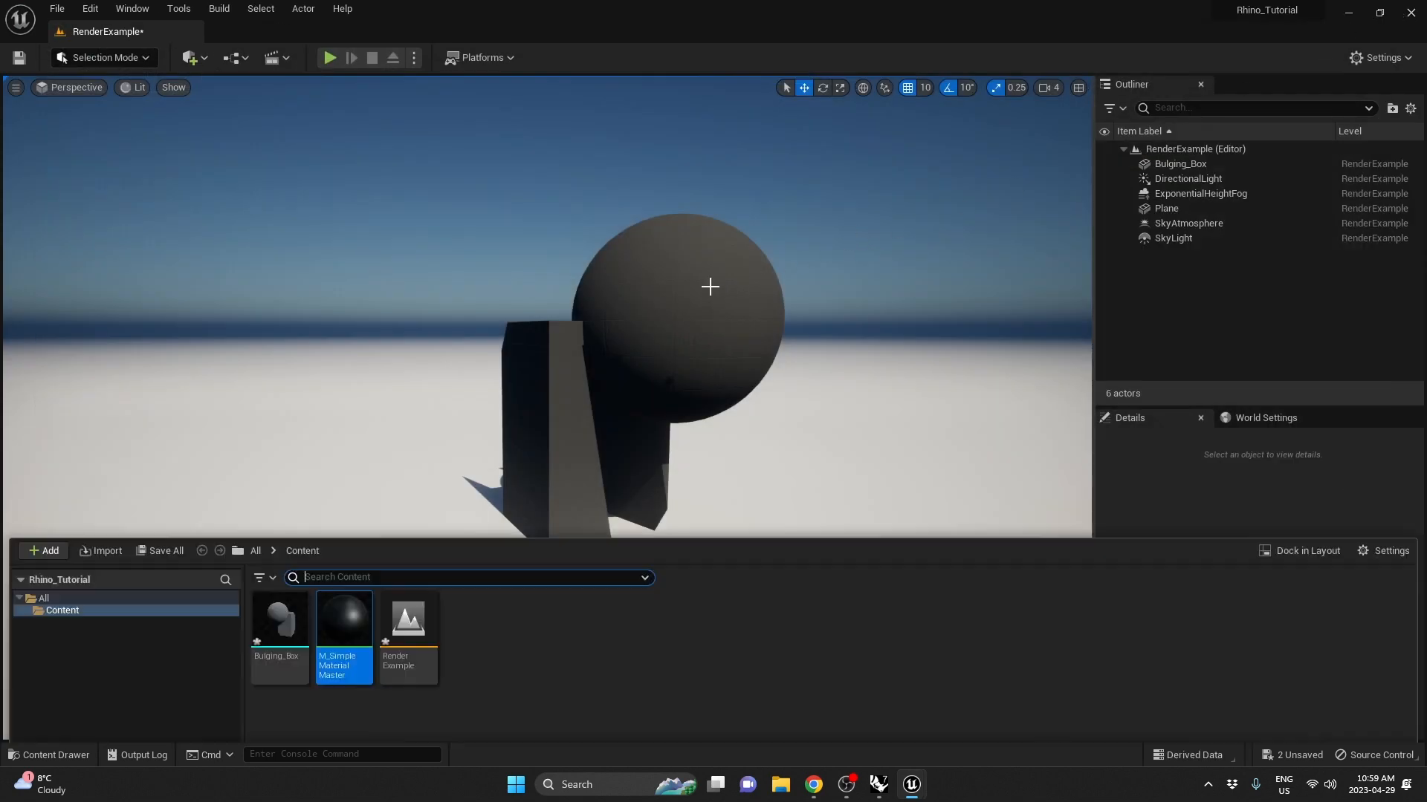
right_click(339, 502)
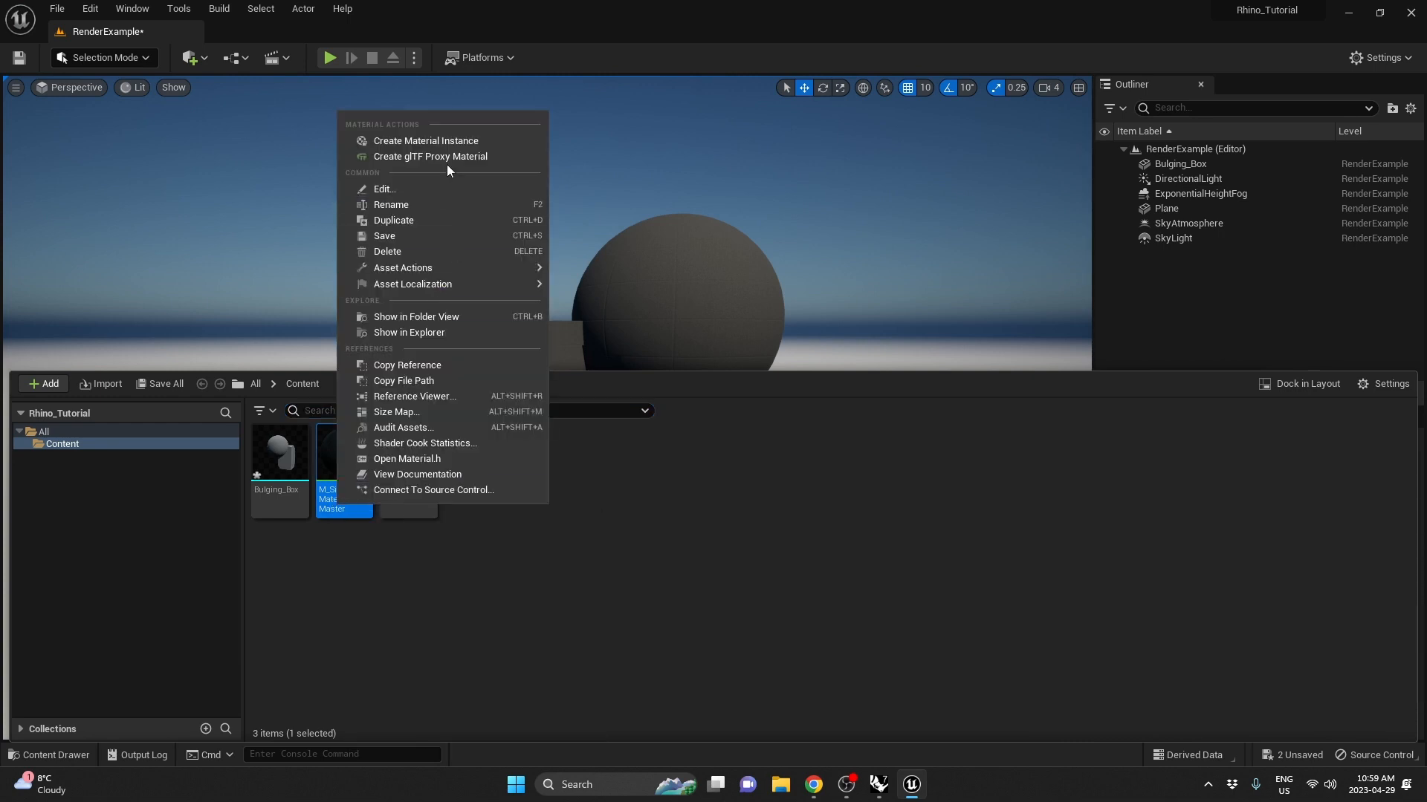
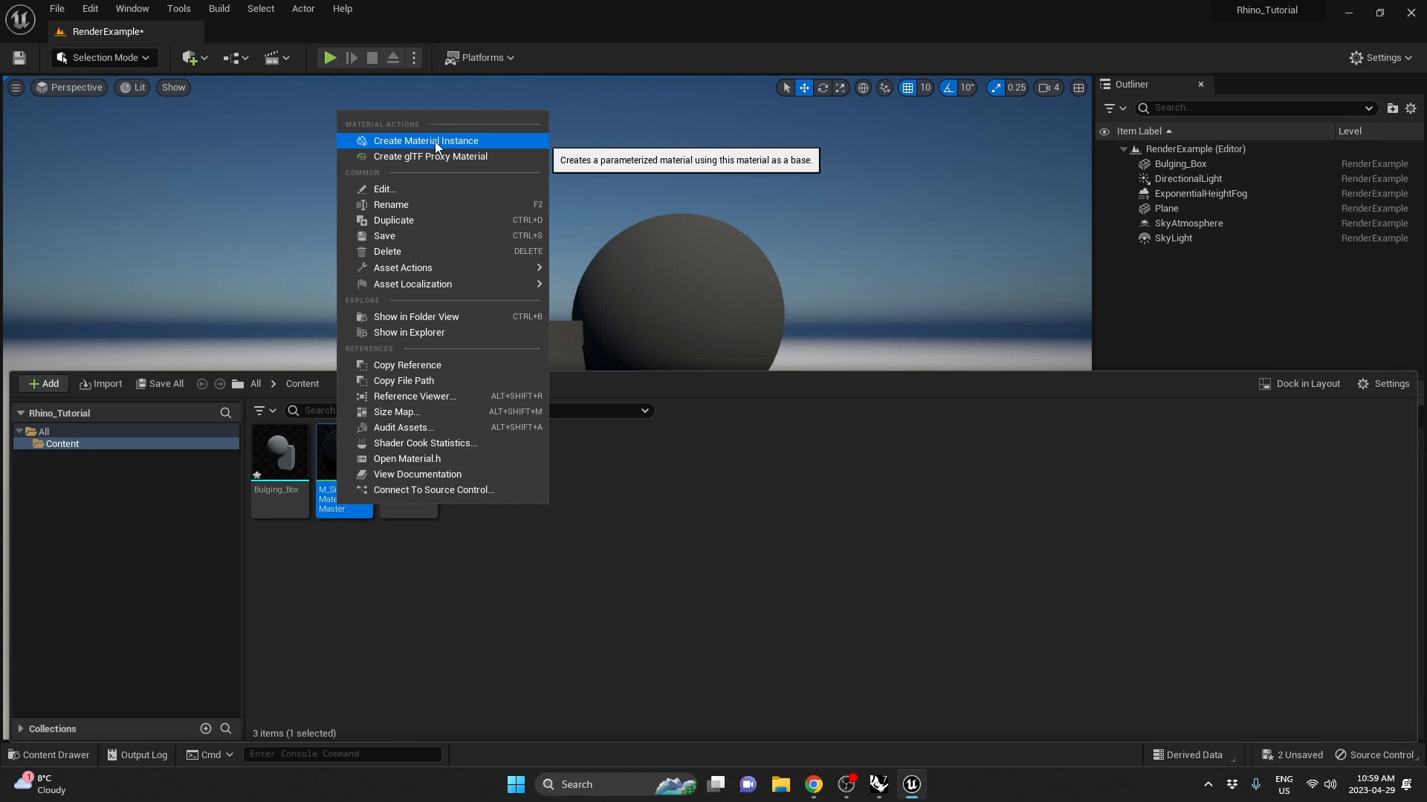
click(435, 142)
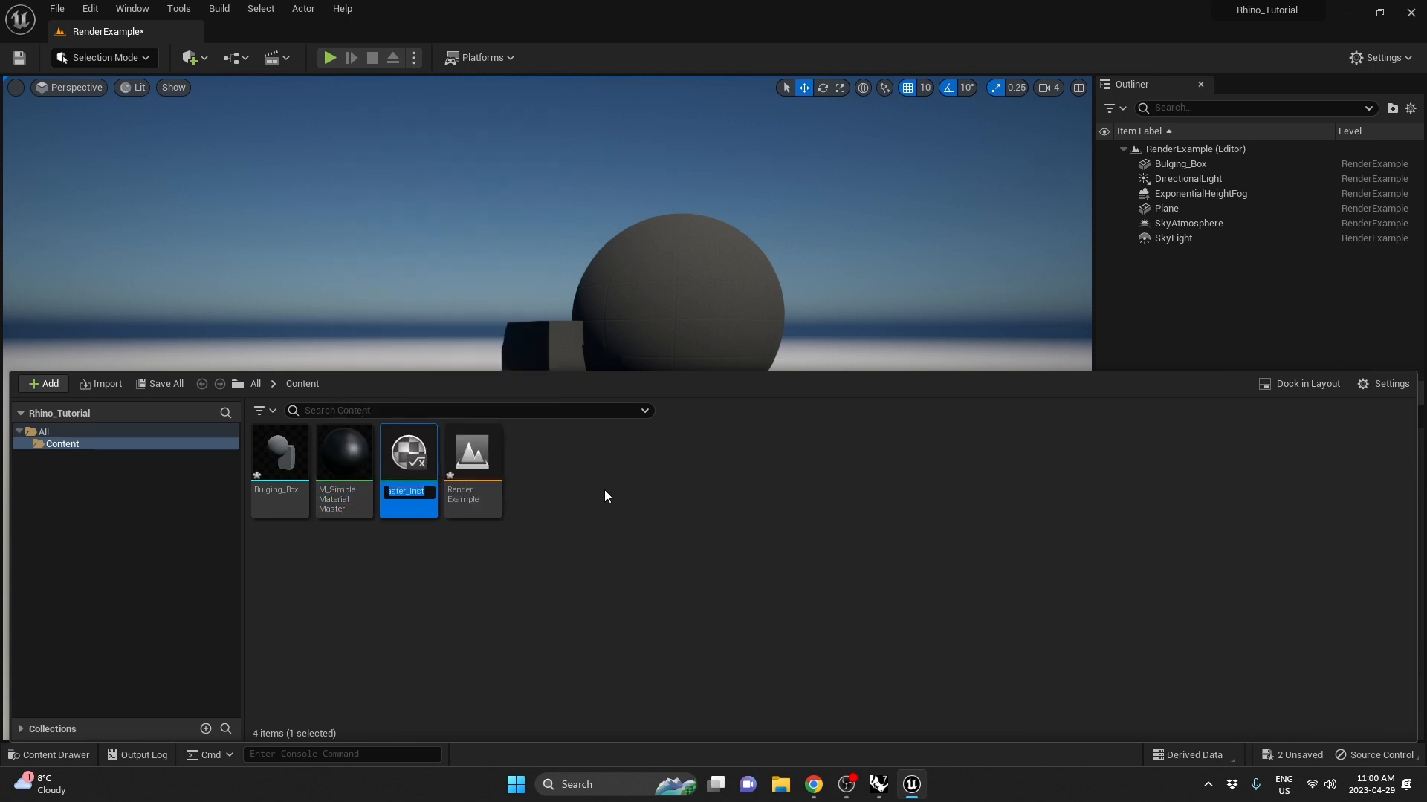
text(M)
text(I_BulgingBox)
key(BackSpace)
key(BackSpace)
key(BackSpace)
key(BackSpace)
key(BackSpace)
key(BackSpace)
key(BackSpace)
key(BackSpace)
key(BackSpace)
key(BackSpace)
text(Object)
key(Return)
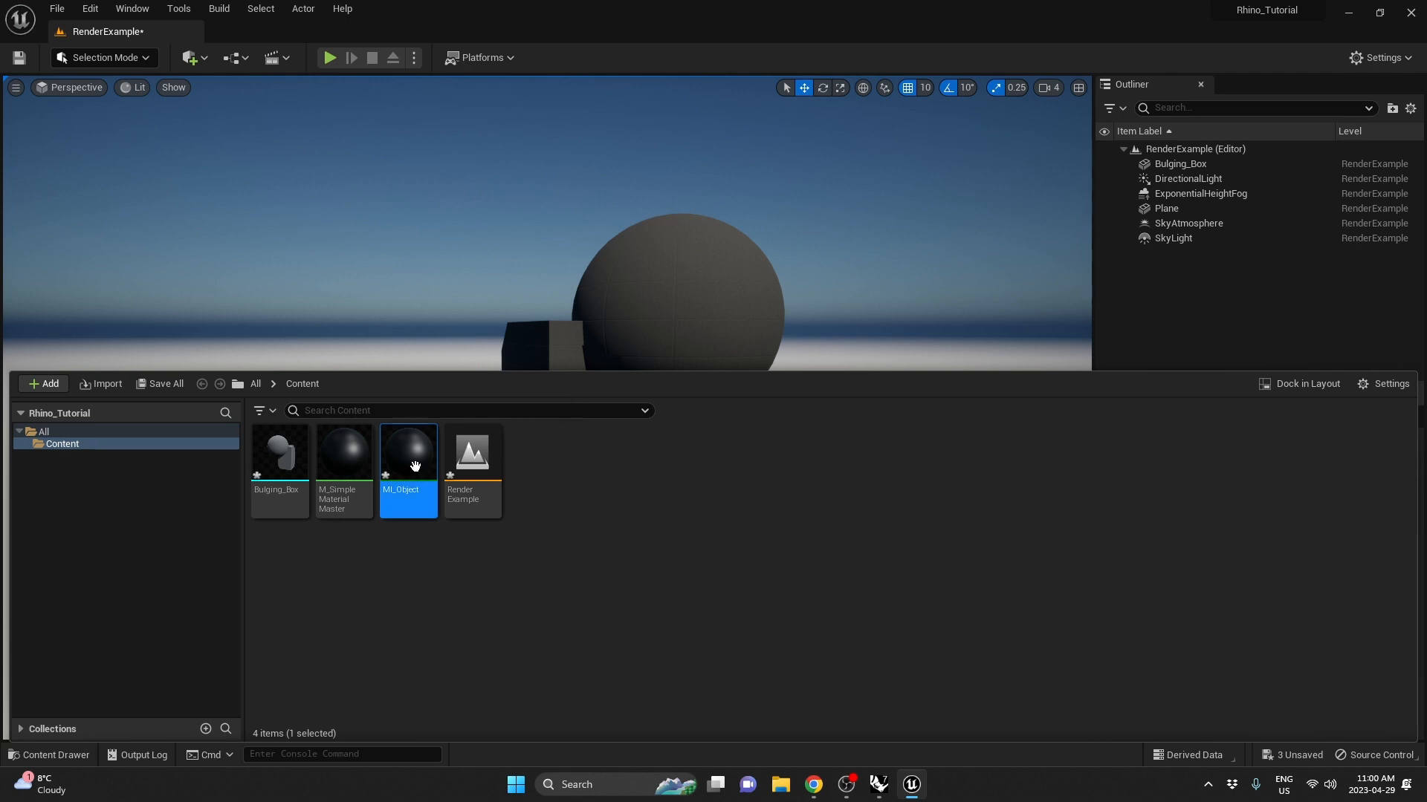
In the MI_Object instance, enable the Roughness and Base Colour overrides and set Roughness to 0.144
double_click(434, 497)
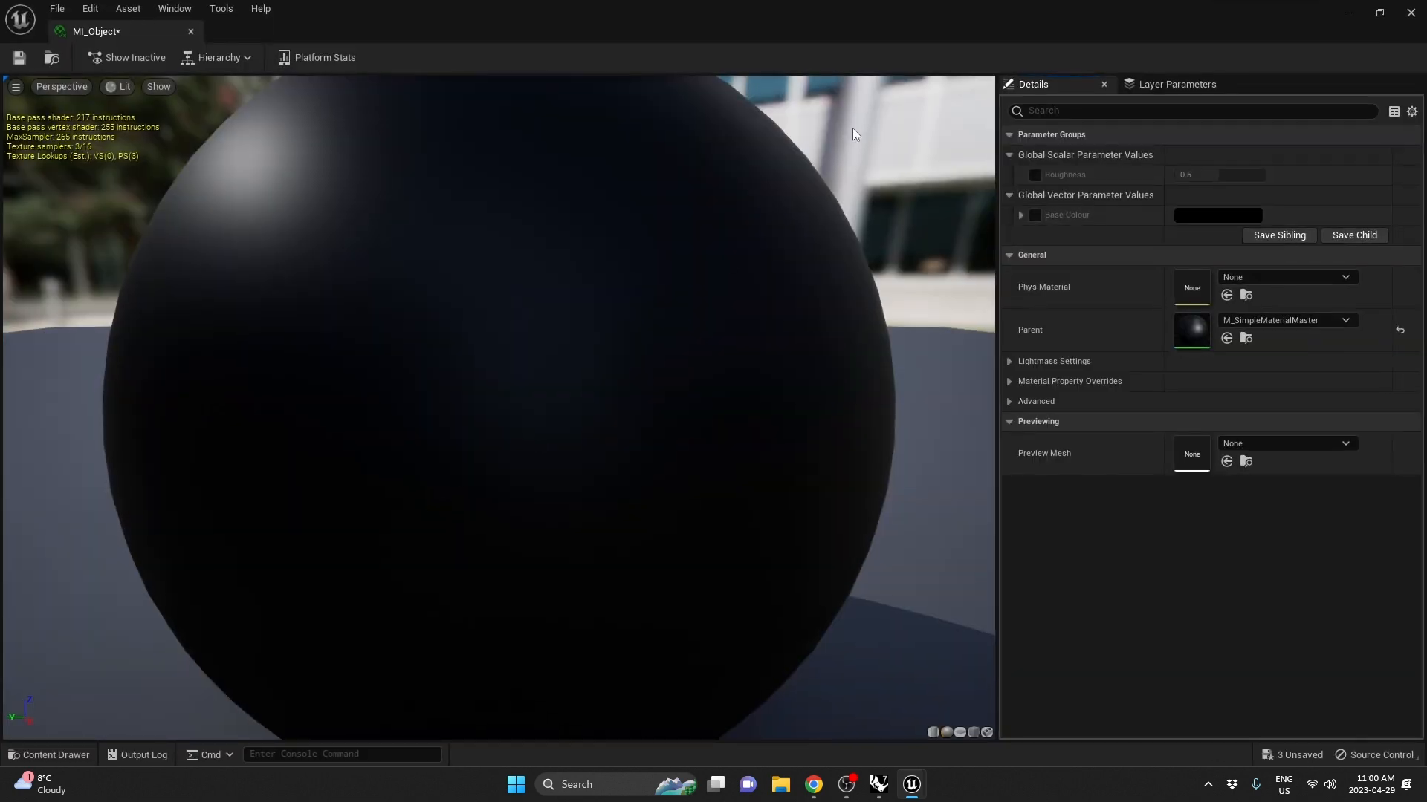
scroll(603, 242, up, 2)
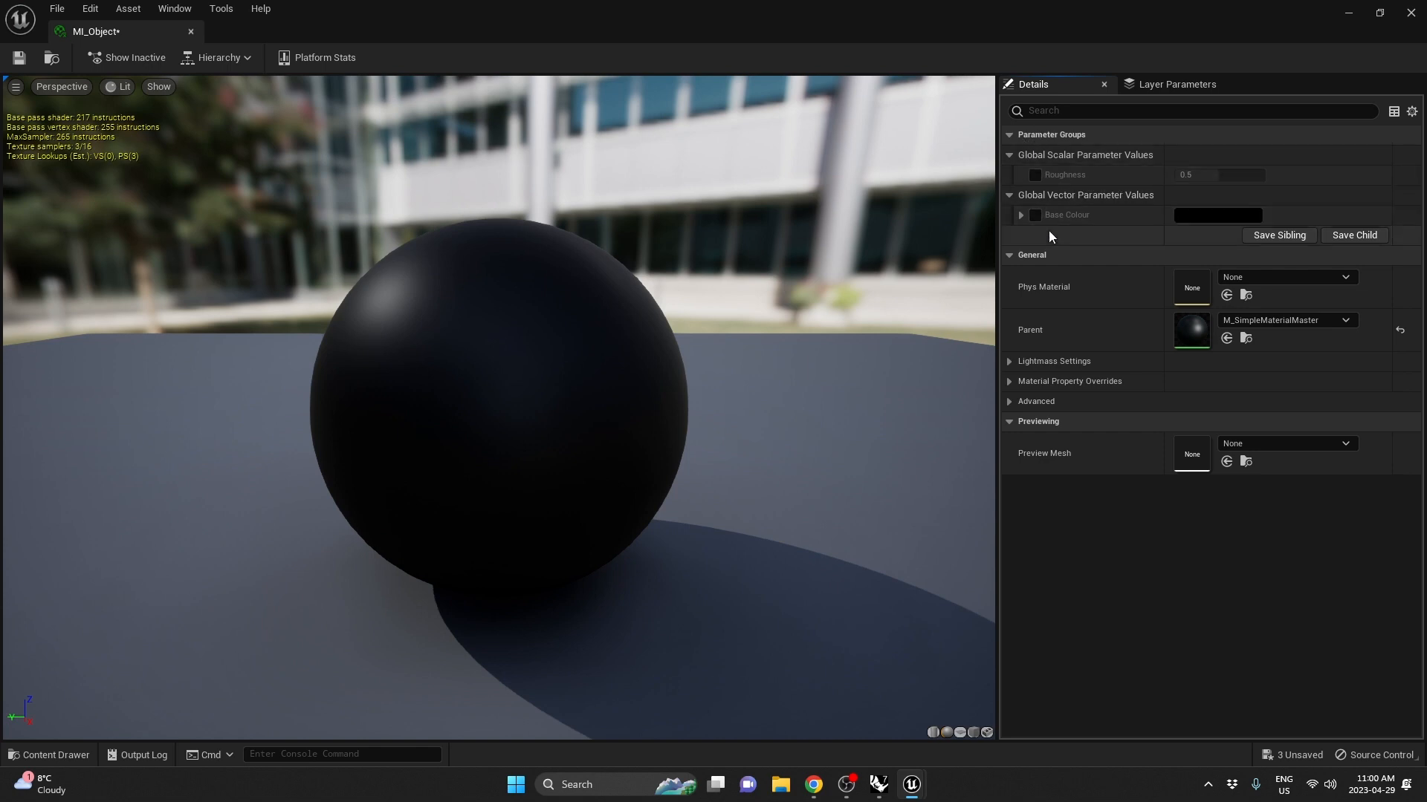
click(1034, 175)
click(1035, 216)
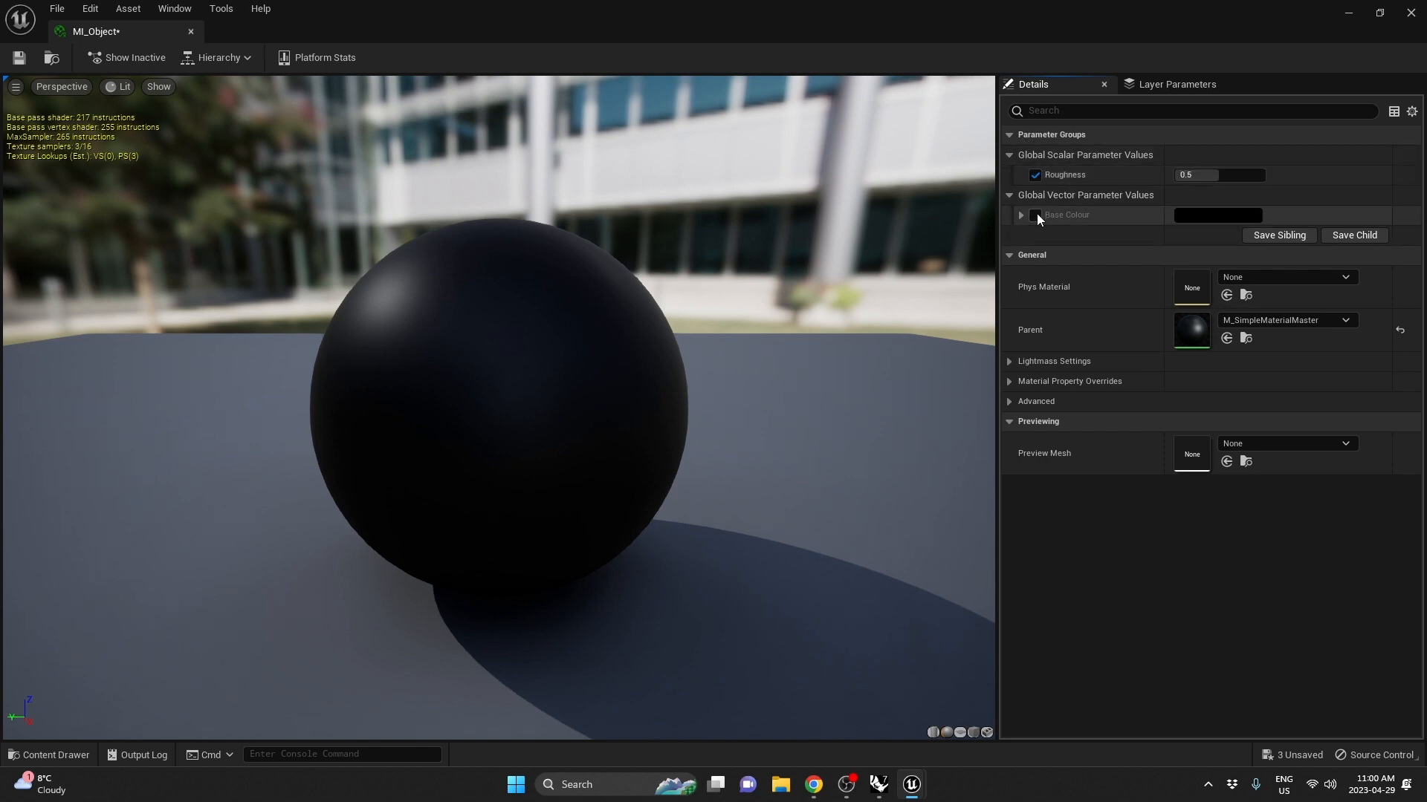
drag(866, 245, 1052, 260)
drag(1229, 175, 1187, 175)
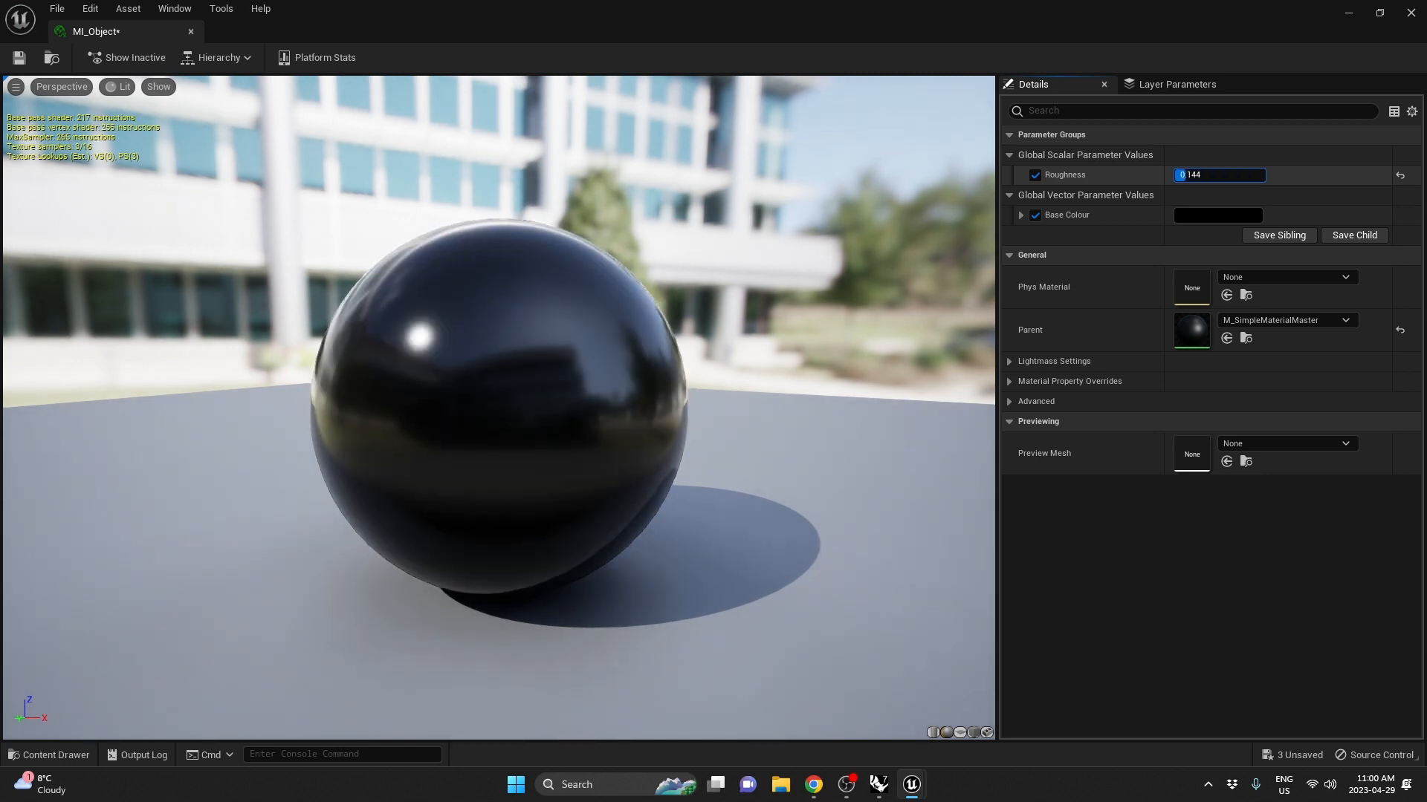
Set the MI_Object instance's Base Colour to a fully saturated red with a brightness value of 1.0
click(1224, 215)
drag(1092, 301, 1089, 281)
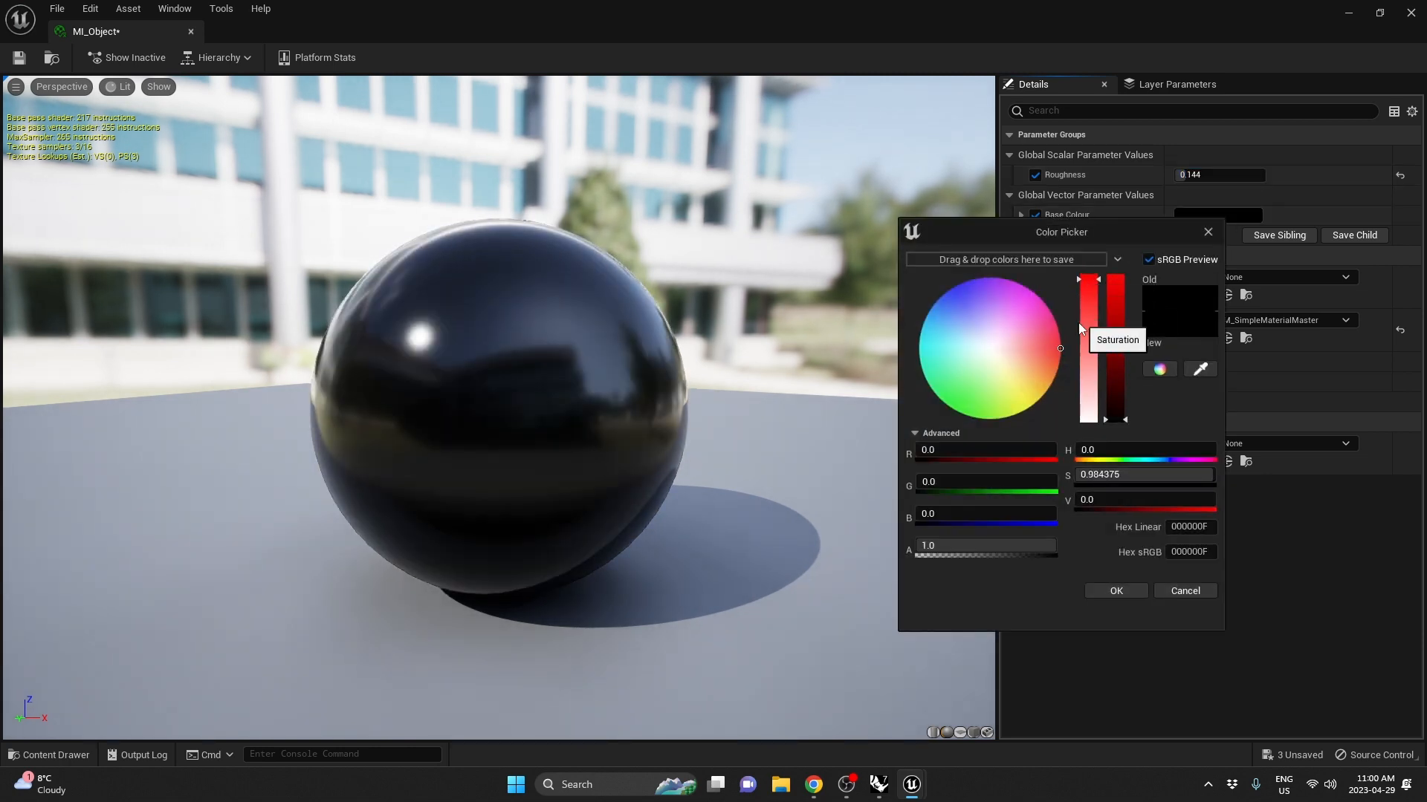
drag(1109, 381, 1133, 255)
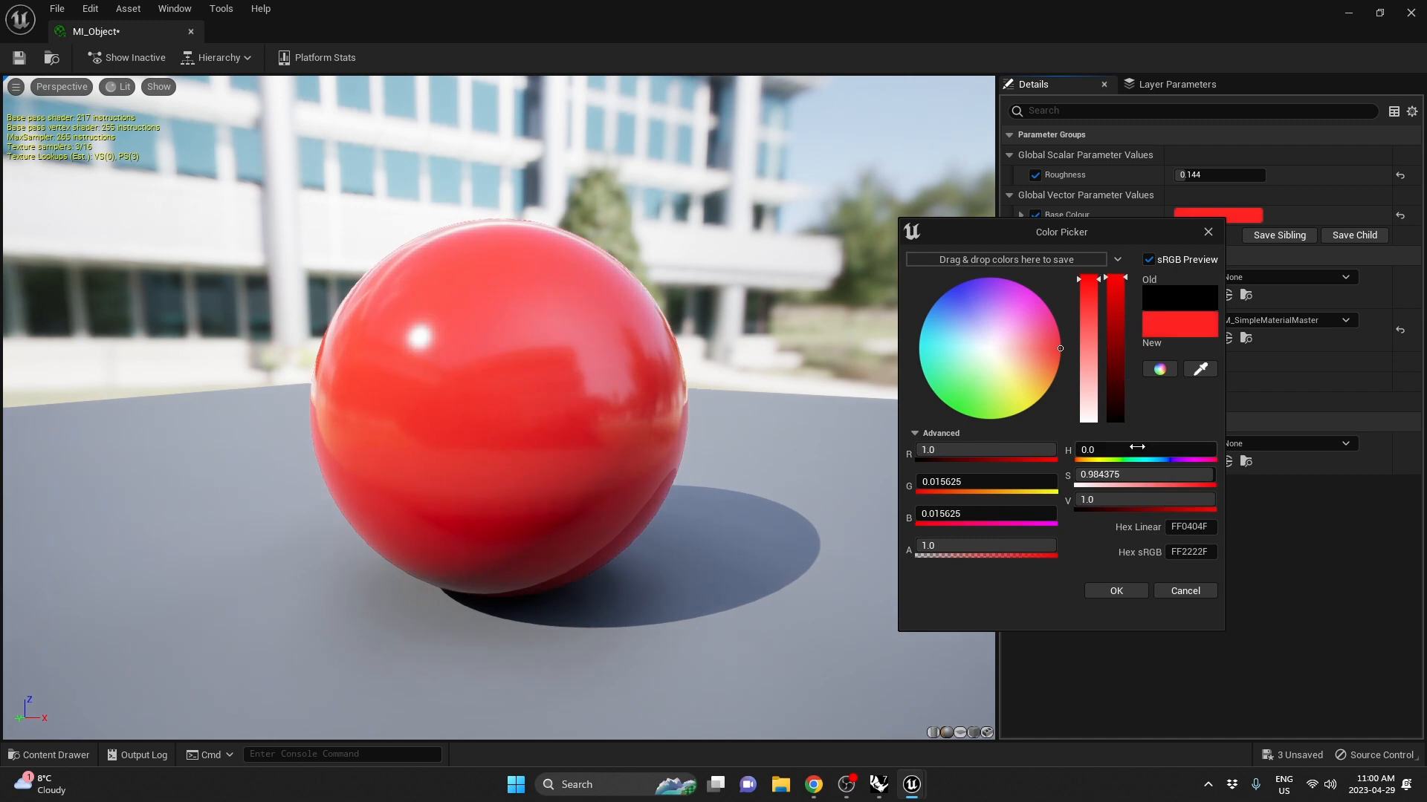
drag(1111, 474, 1174, 474)
click(1219, 194)
Set the MI_Object instance's Roughness to 0.1 and save the material instance
click(1217, 176)
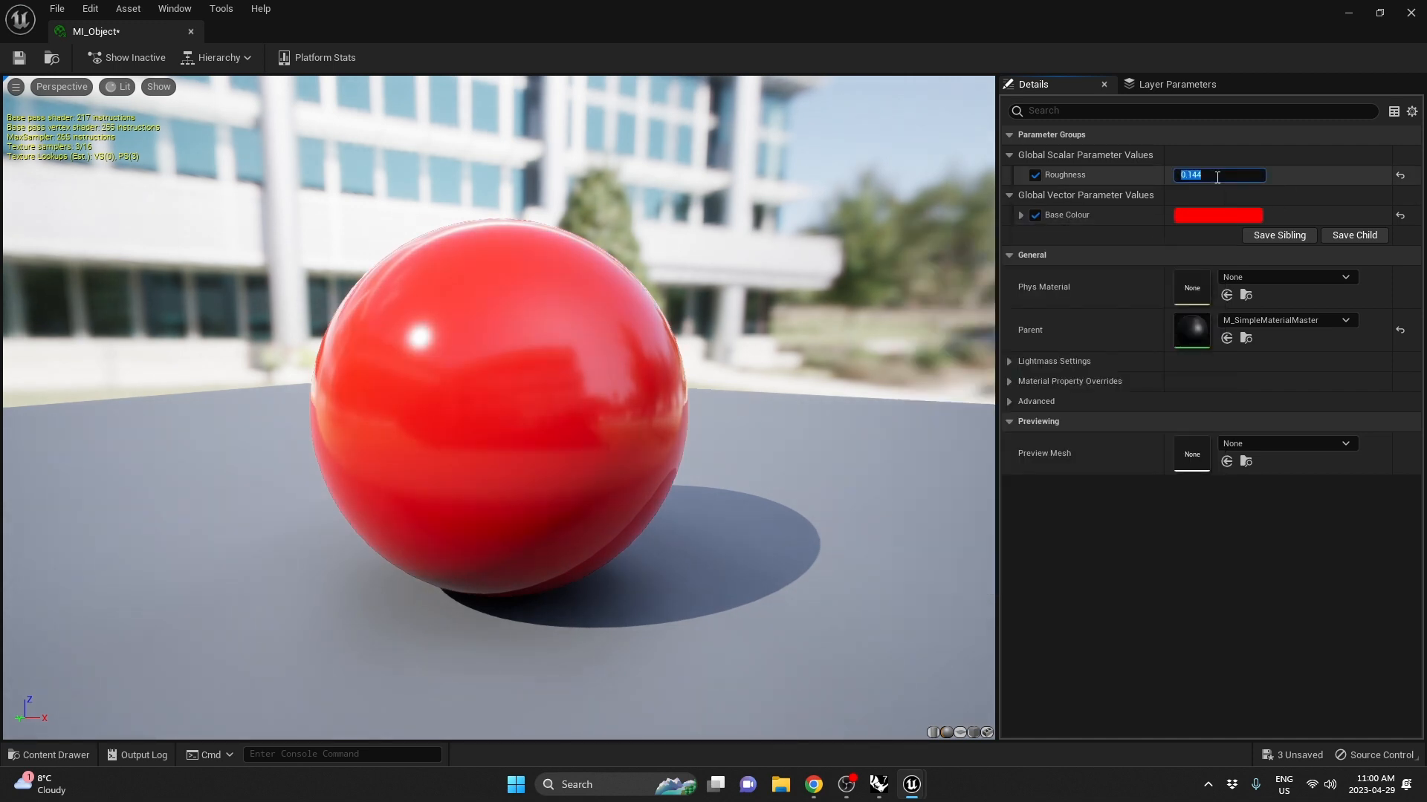
text(0.1)
key(Return)
click(19, 57)
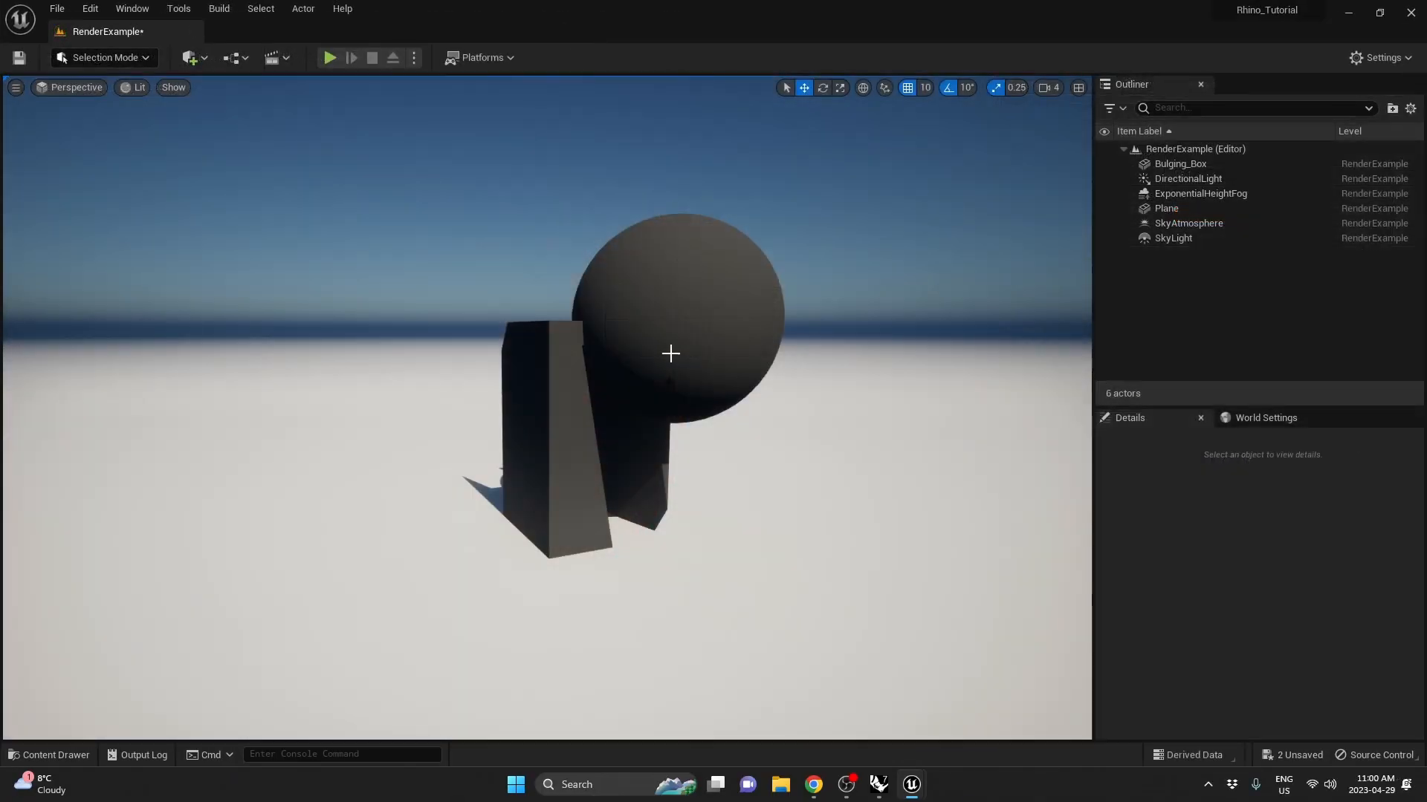
Assign the MI_Object material instance to Element 0 of the Bulging_Box mesh in the level and deselect the mesh
click(639, 335)
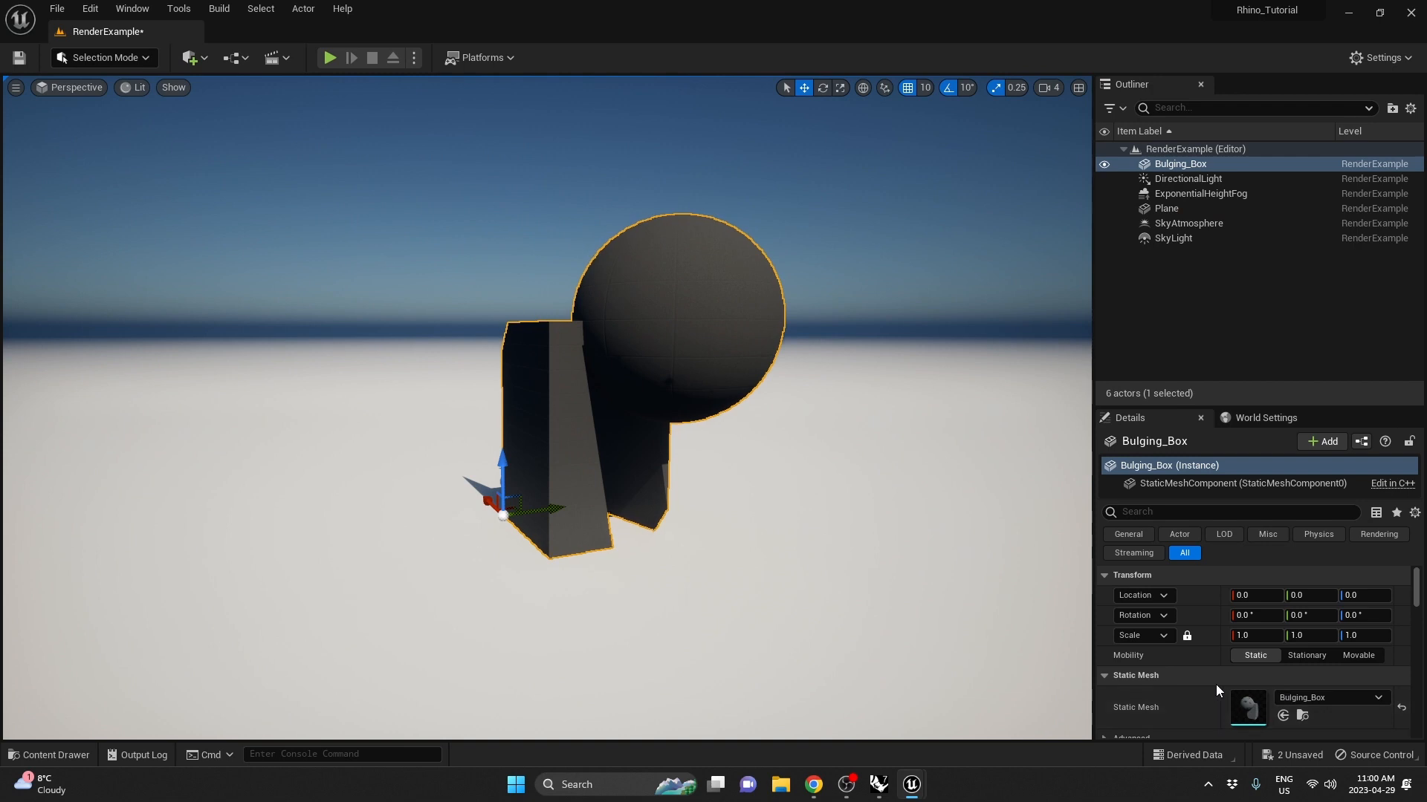
scroll(1216, 684, down, 3)
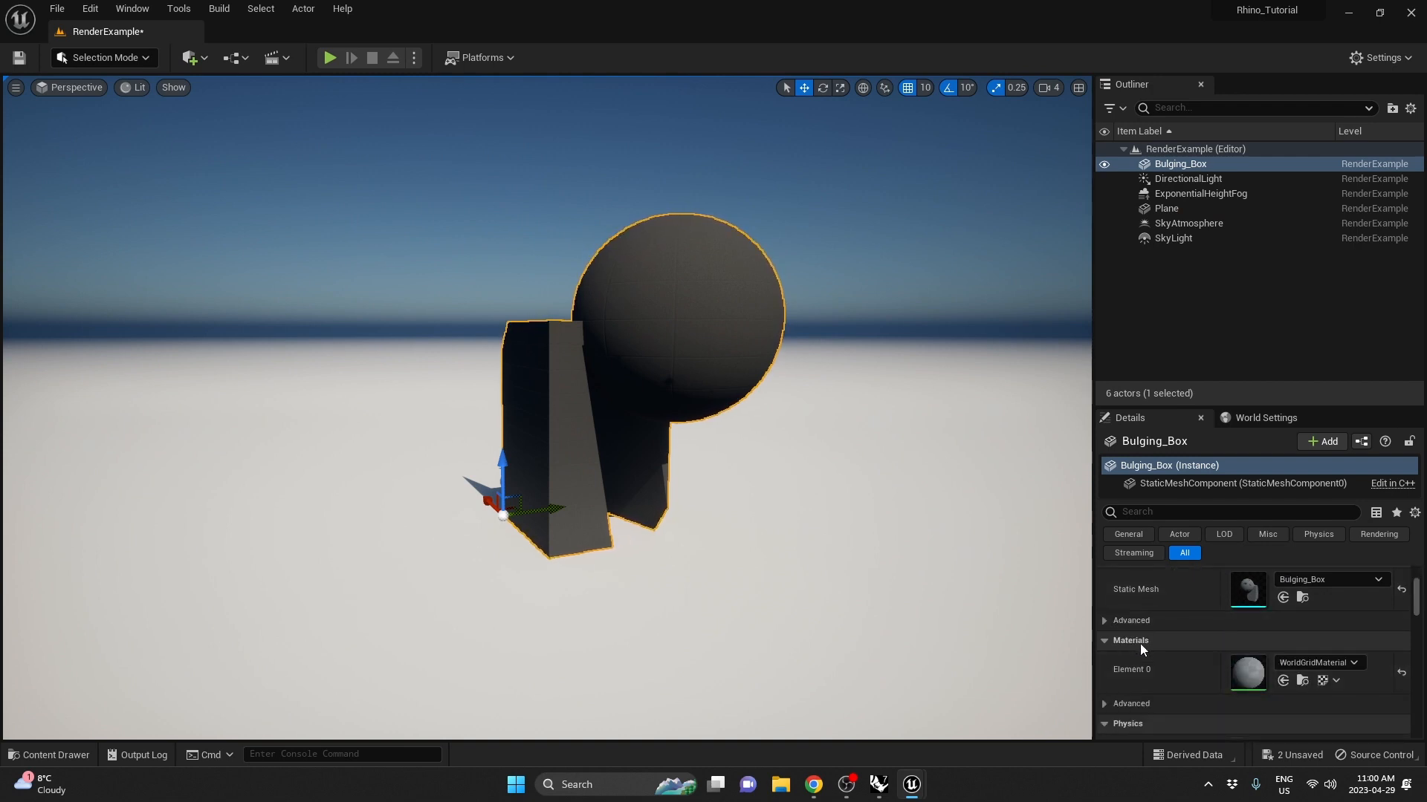
click(1318, 665)
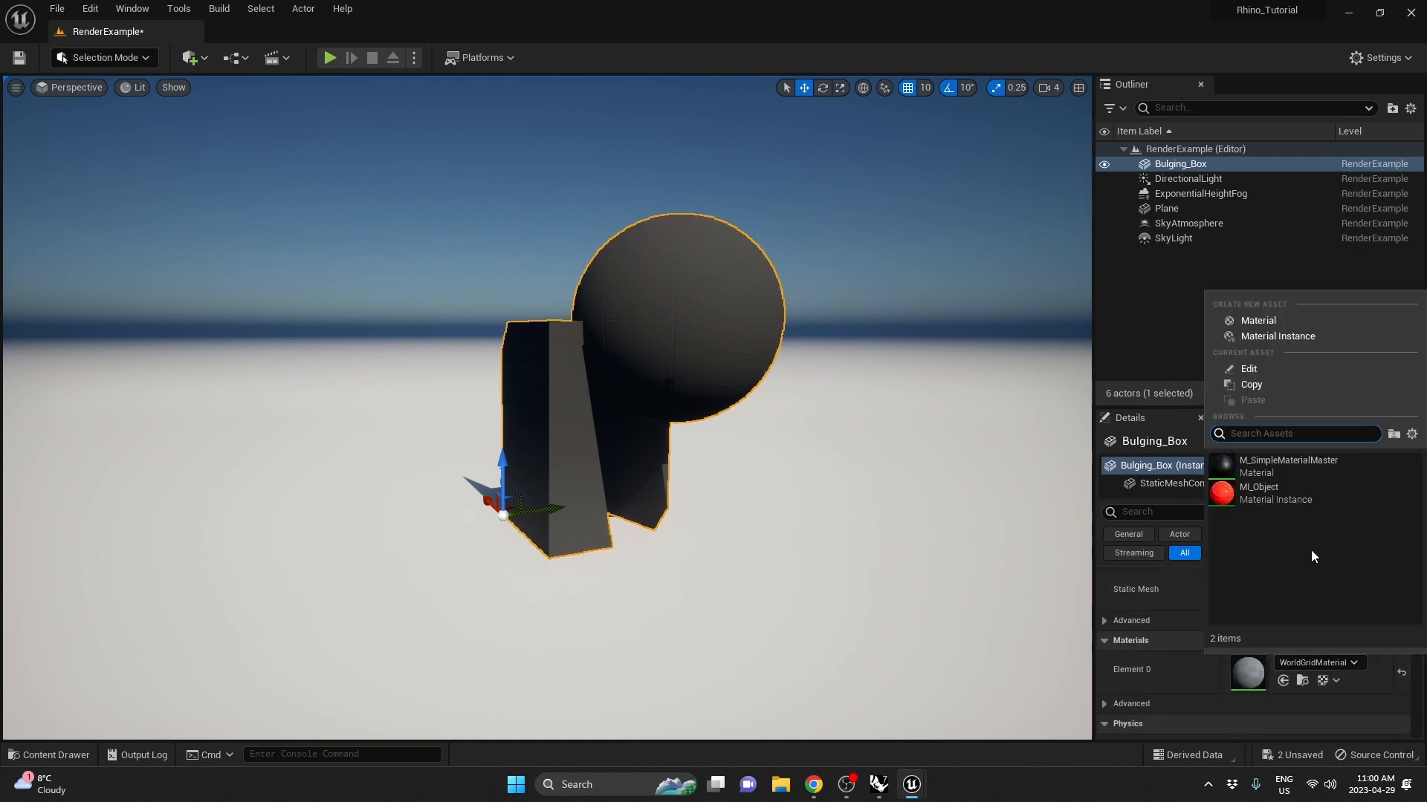
click(1288, 493)
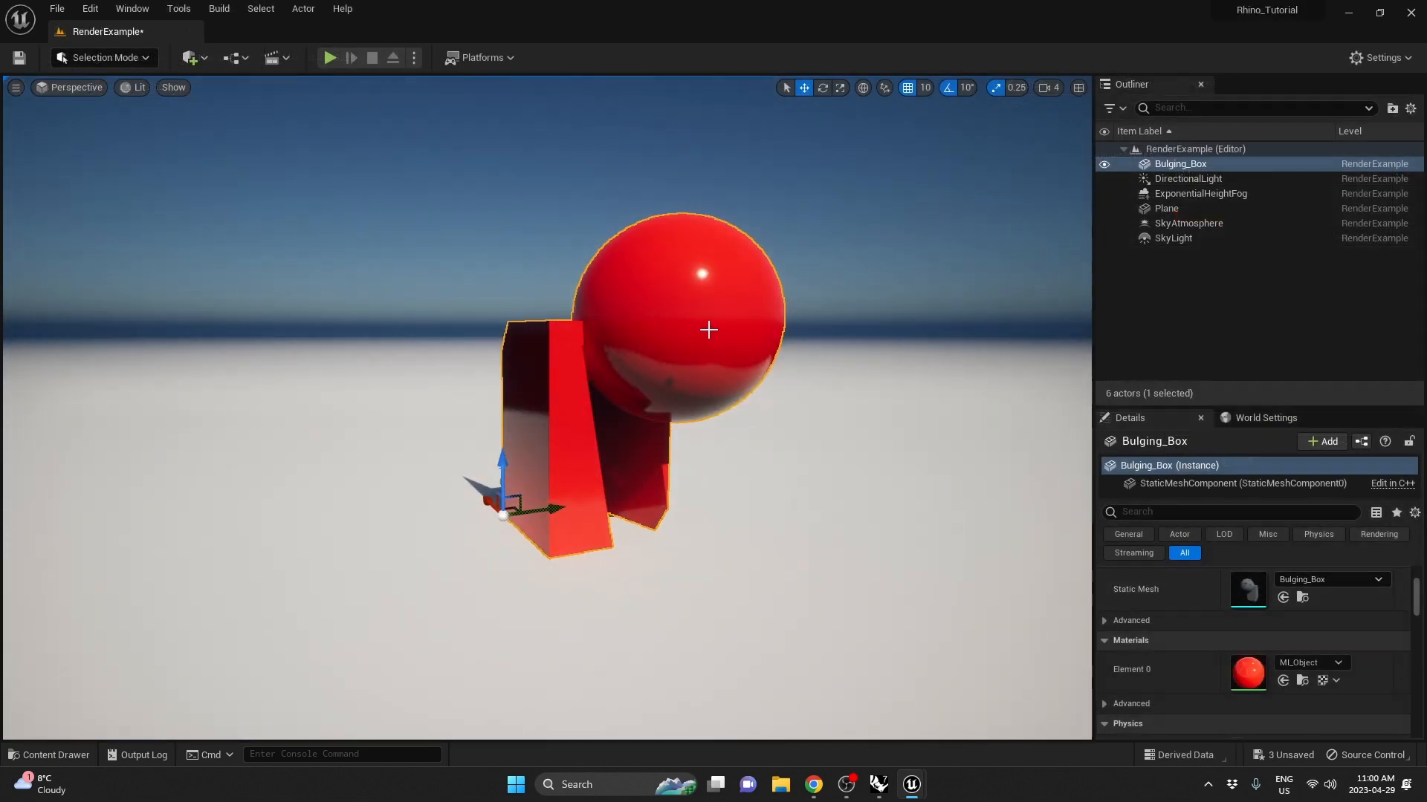
key(Escape)
Try a Roughness of 0.852 in MI_Object, inspect it on the box in the level, and set Roughness back to 0.1
key(d)
right_drag(862, 328, 668, 329)
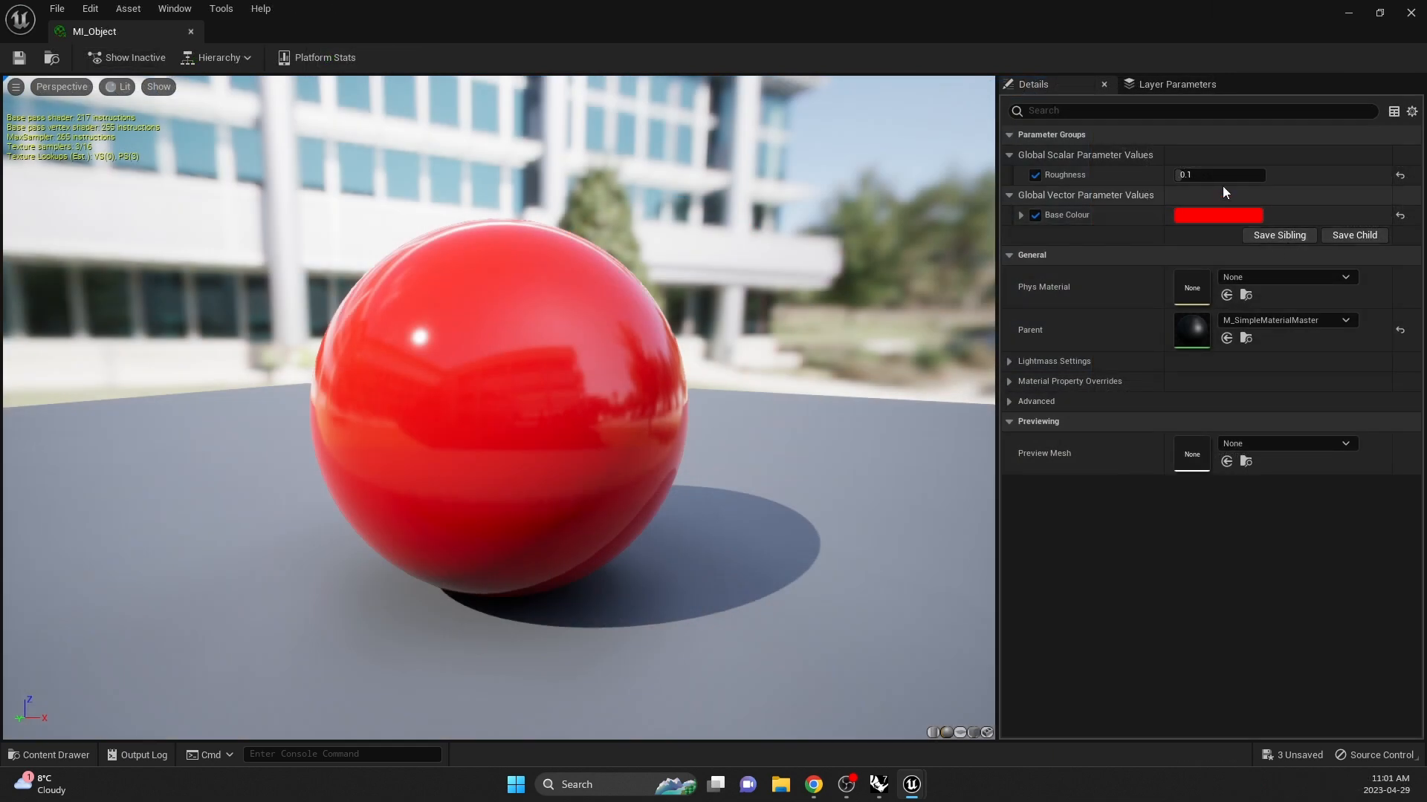
drag(1223, 177, 1278, 177)
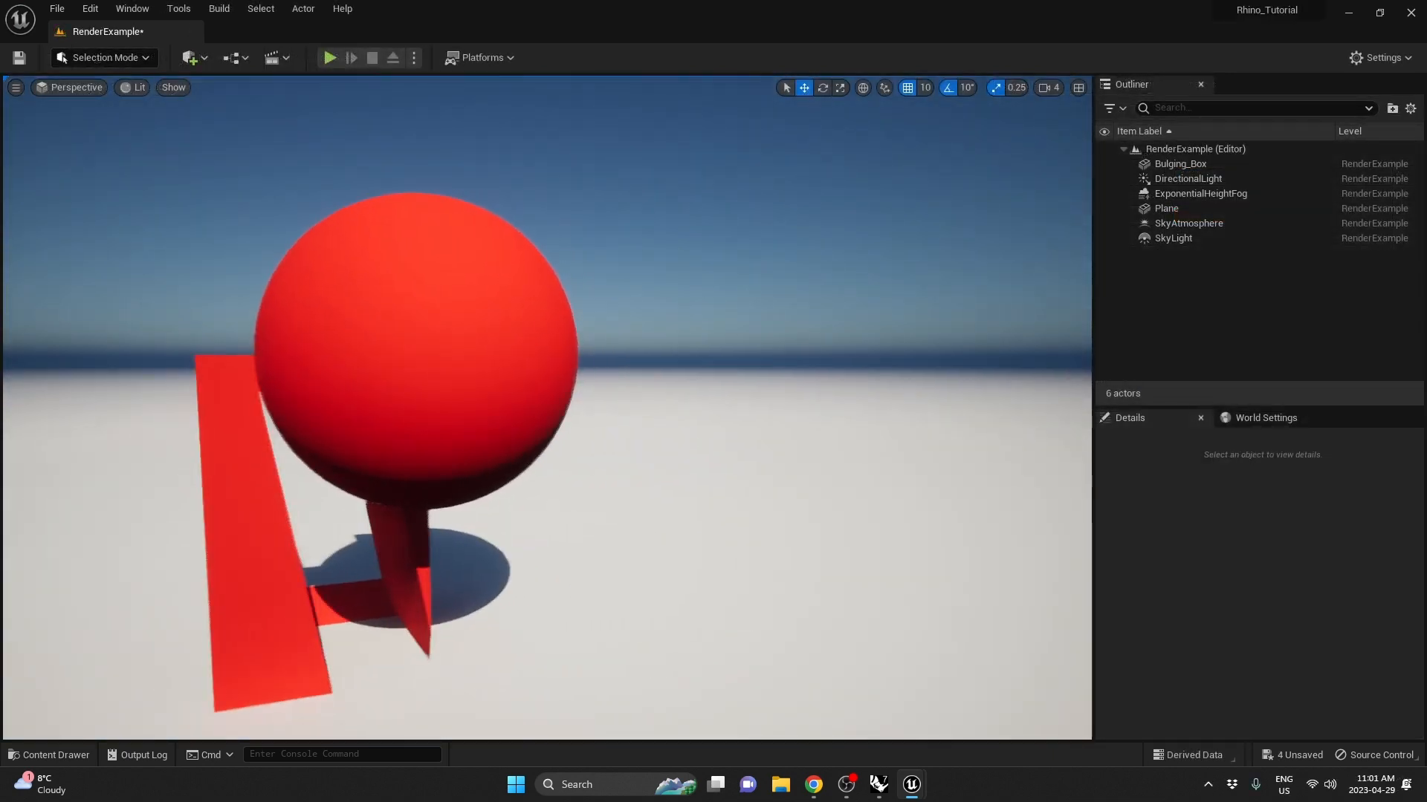
right_drag(546, 407, 445, 407)
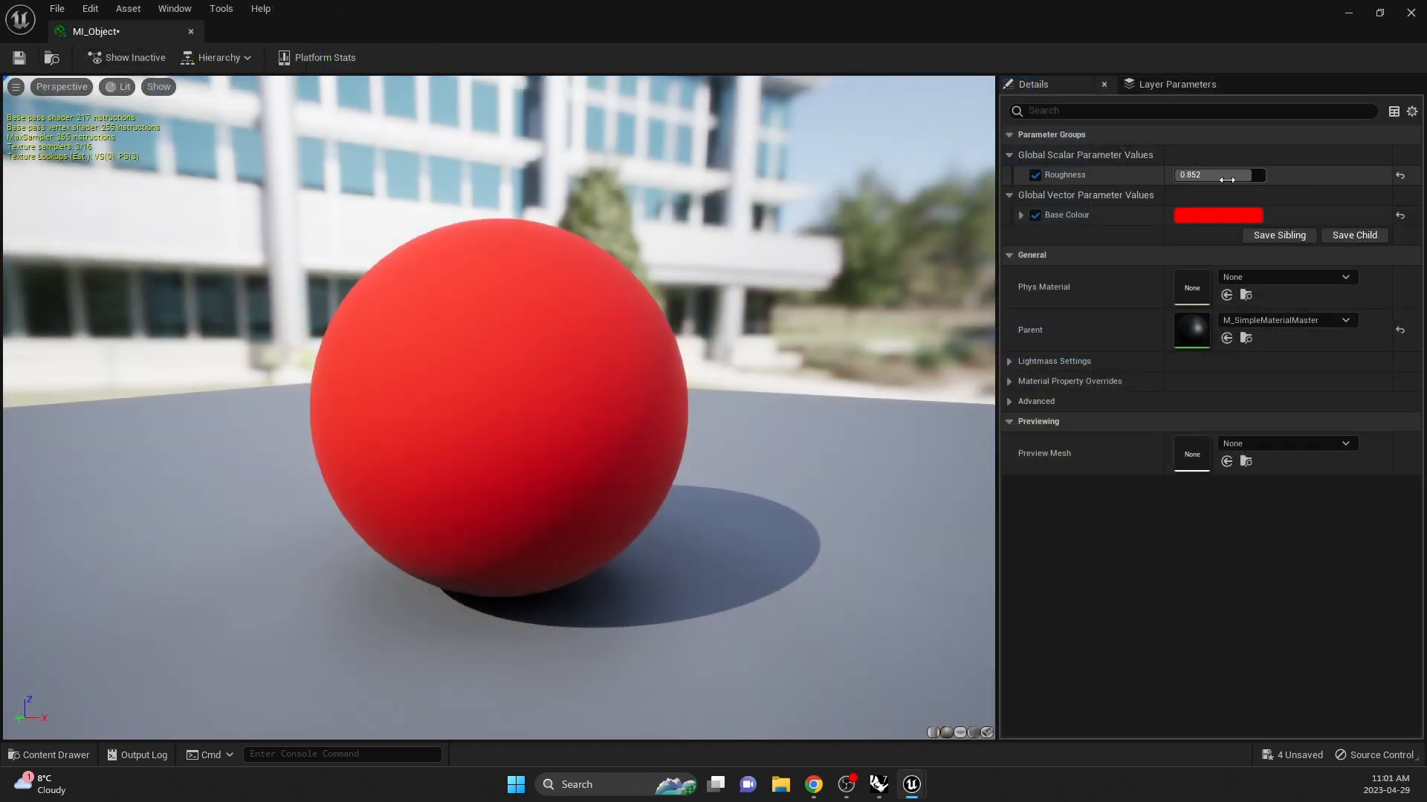
click(1227, 179)
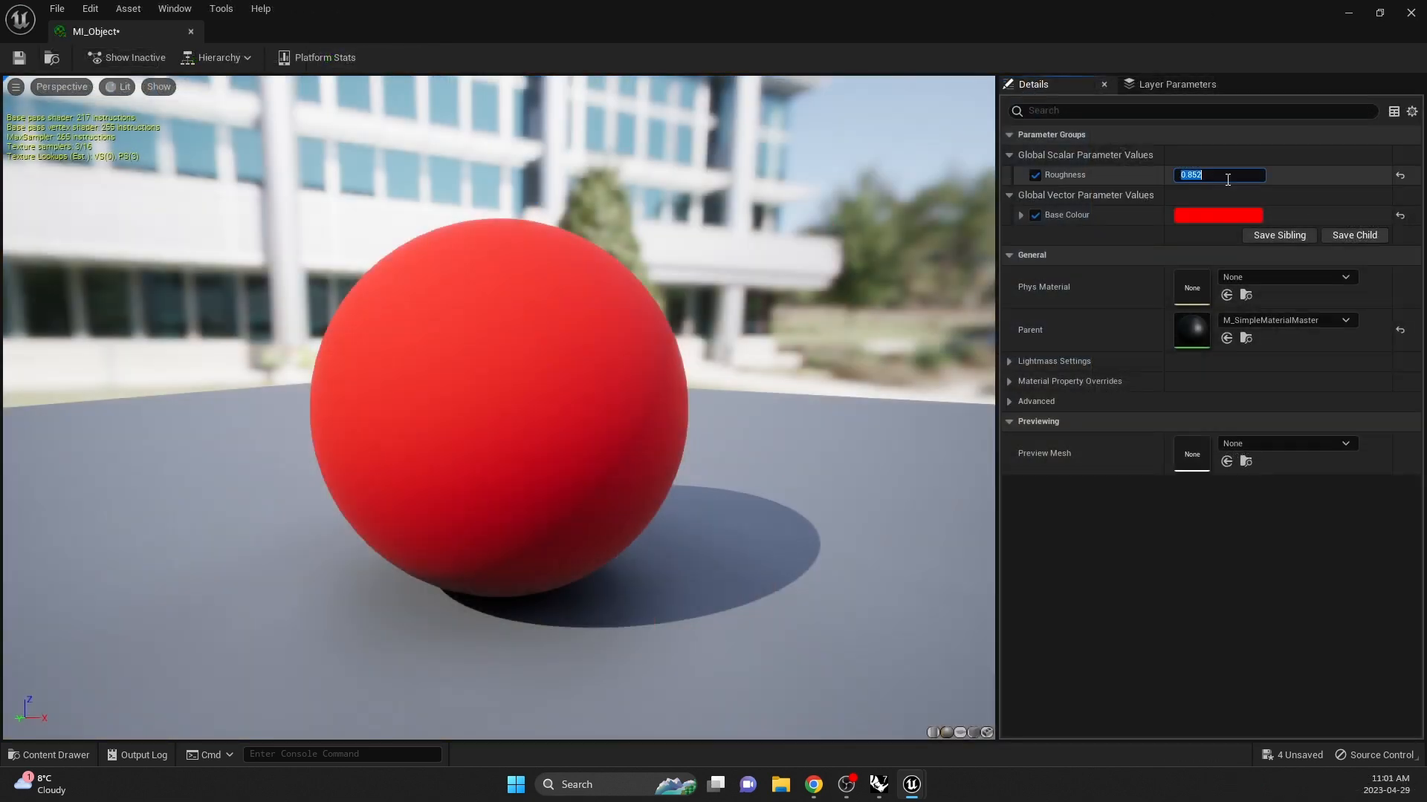
text(0.1)
key(Return)
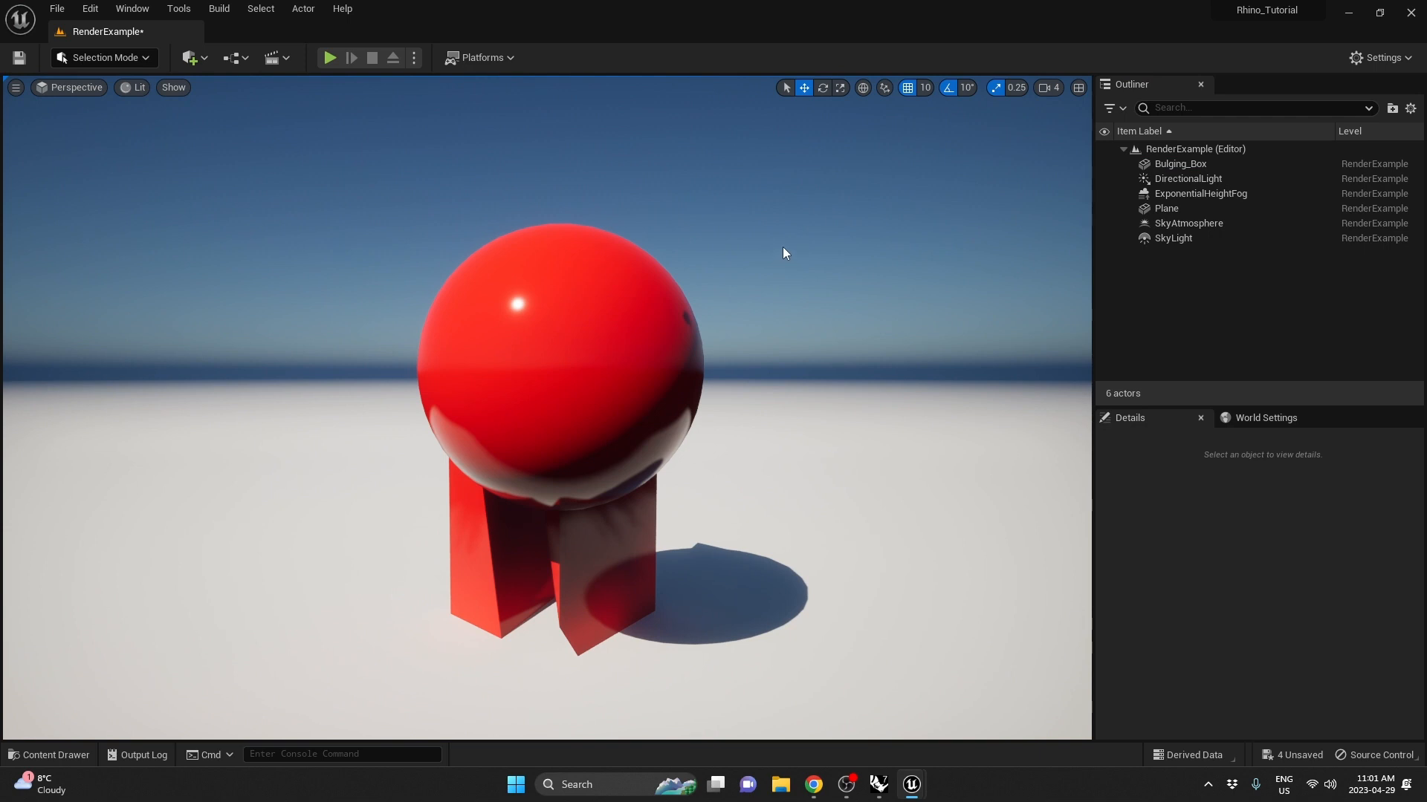
key(ctrl+space)
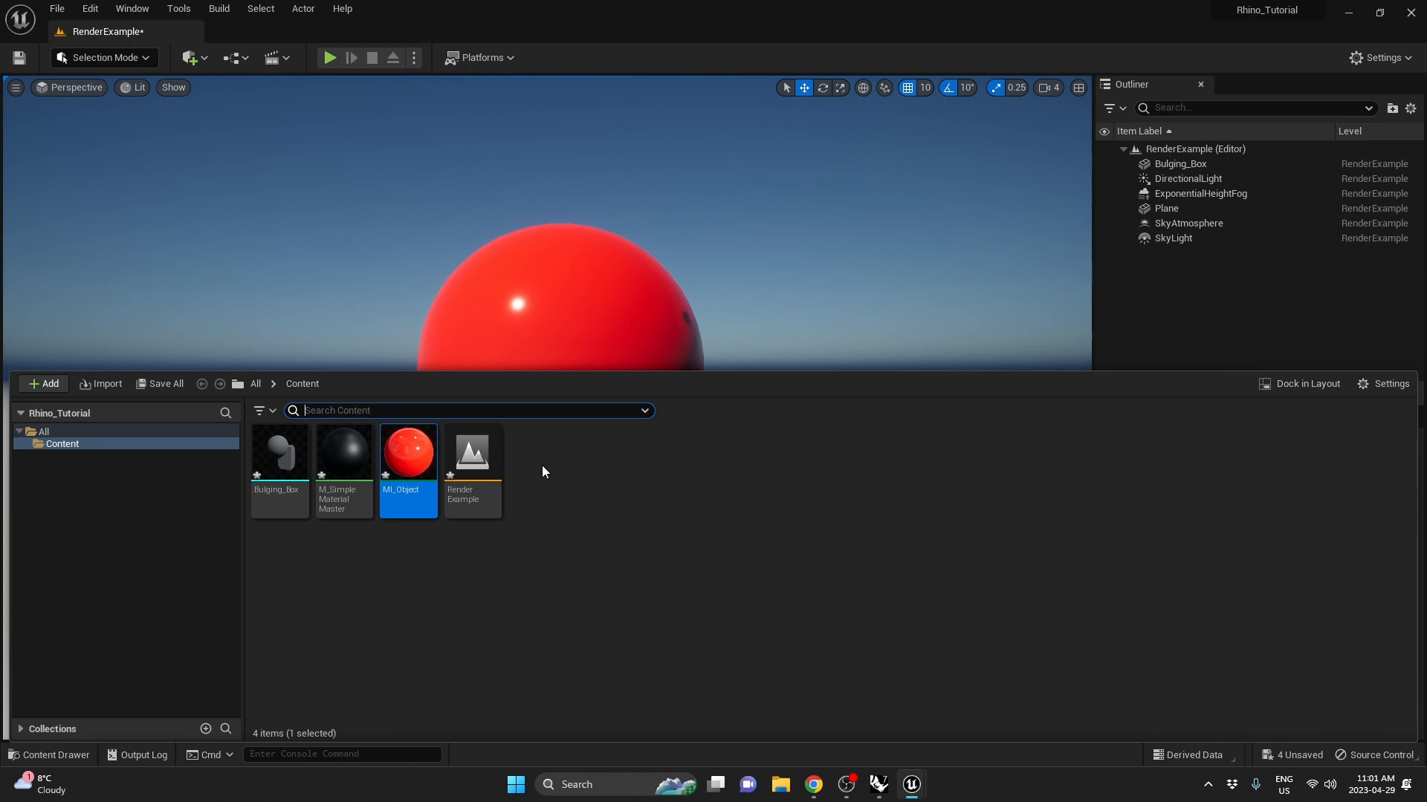
click(273, 58)
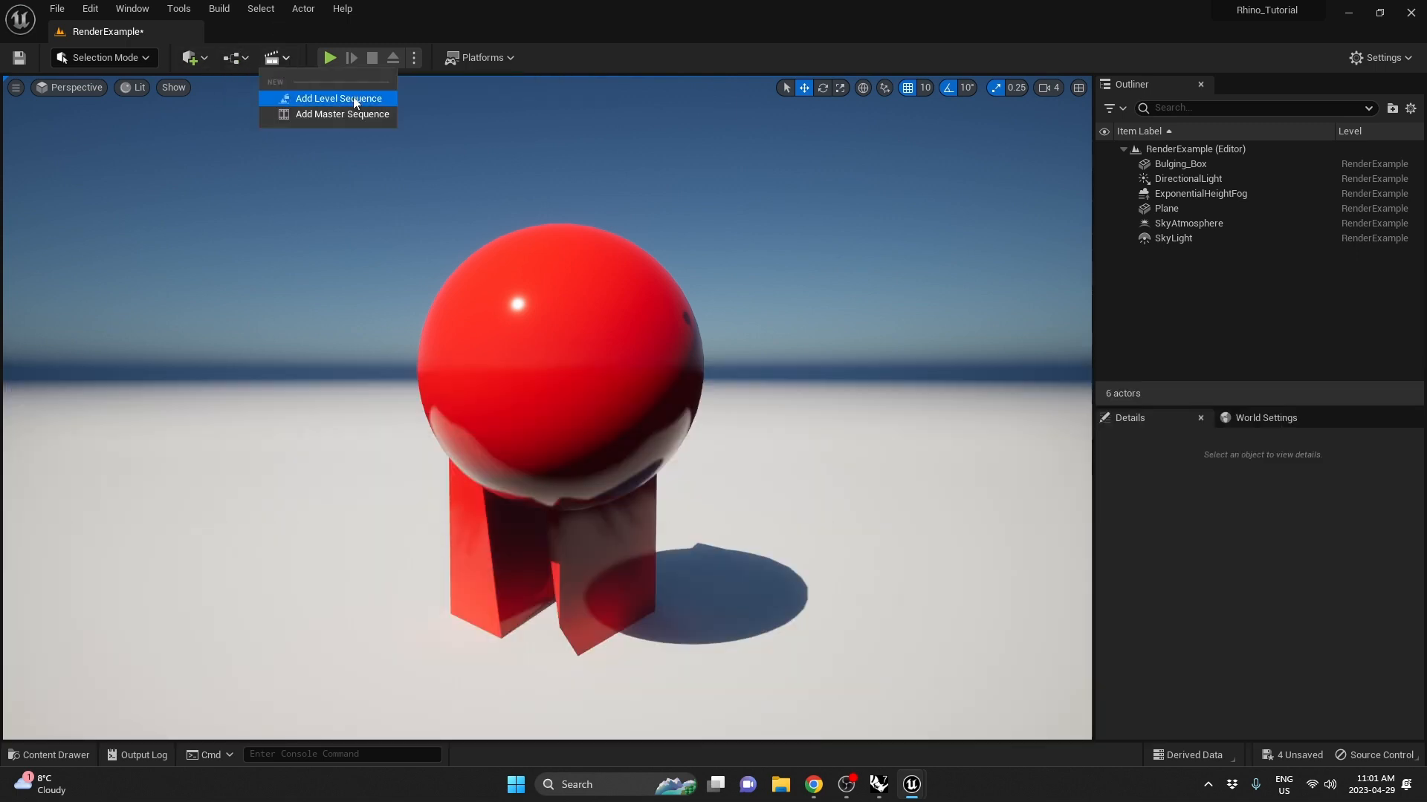
click(346, 96)
Create a Level Sequence asset in the Content folder and name it LS_FirstRenders
key(ctrl+space)
right_click(538, 480)
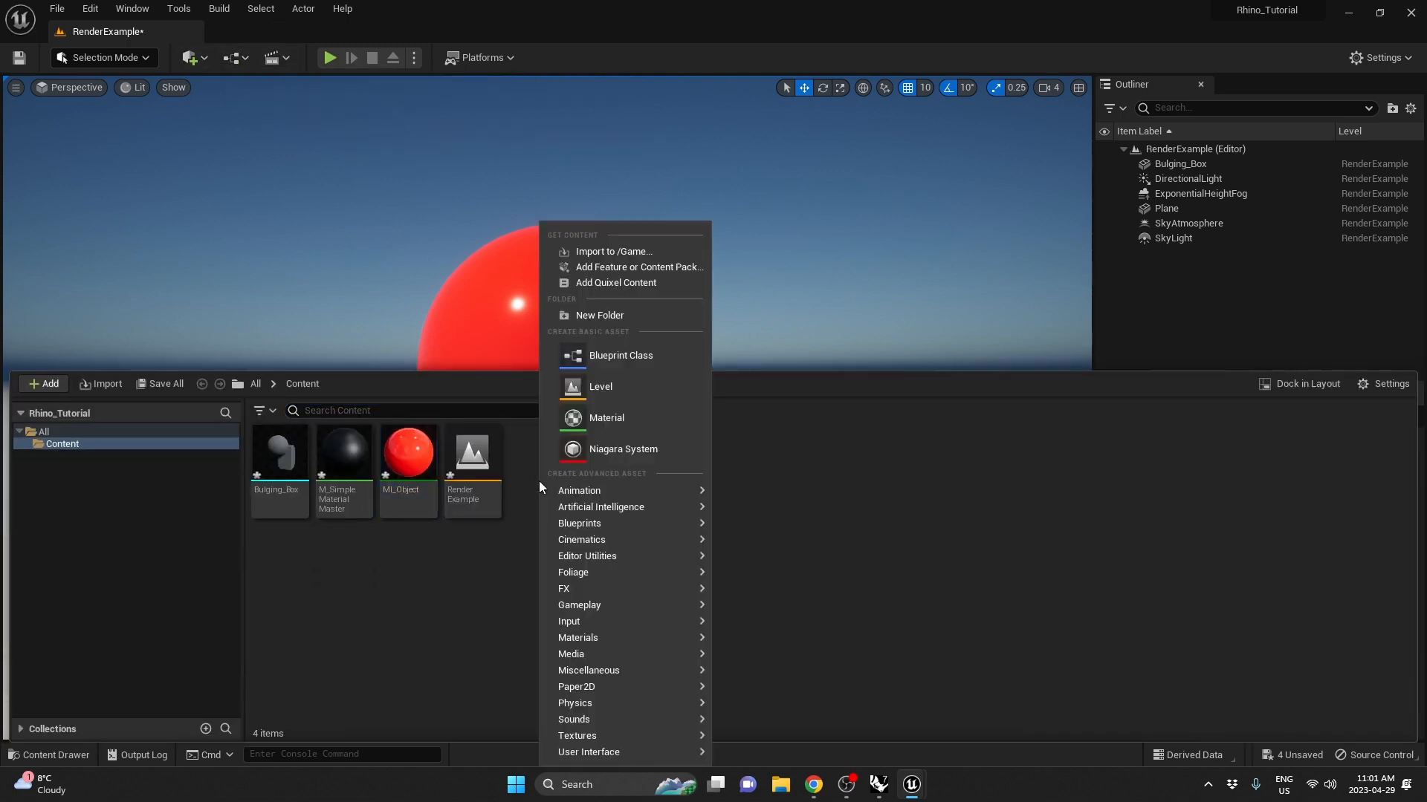
mouse_move(603, 539)
click(845, 584)
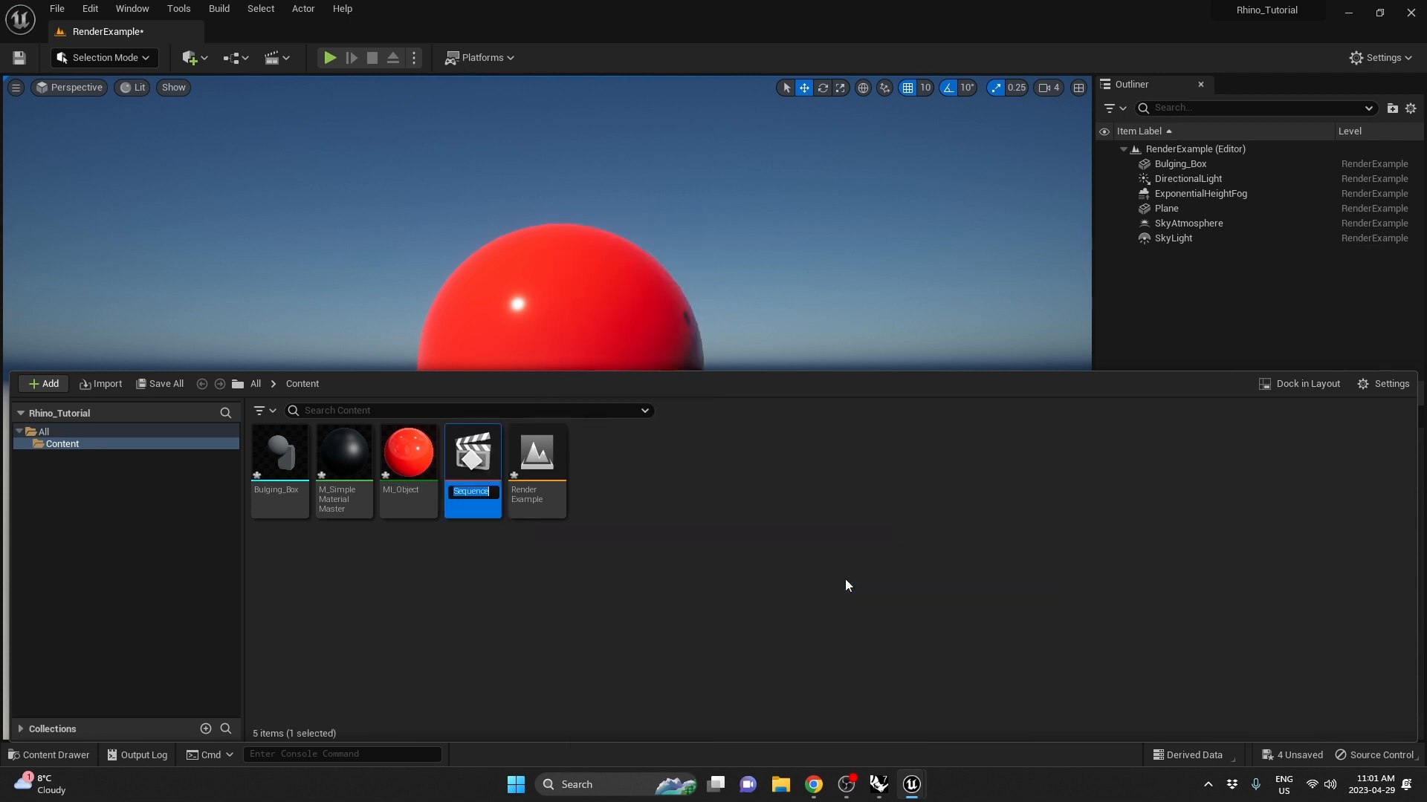
text(LS)
text(_)
text(FirstR)
text(enders)
key(Return)
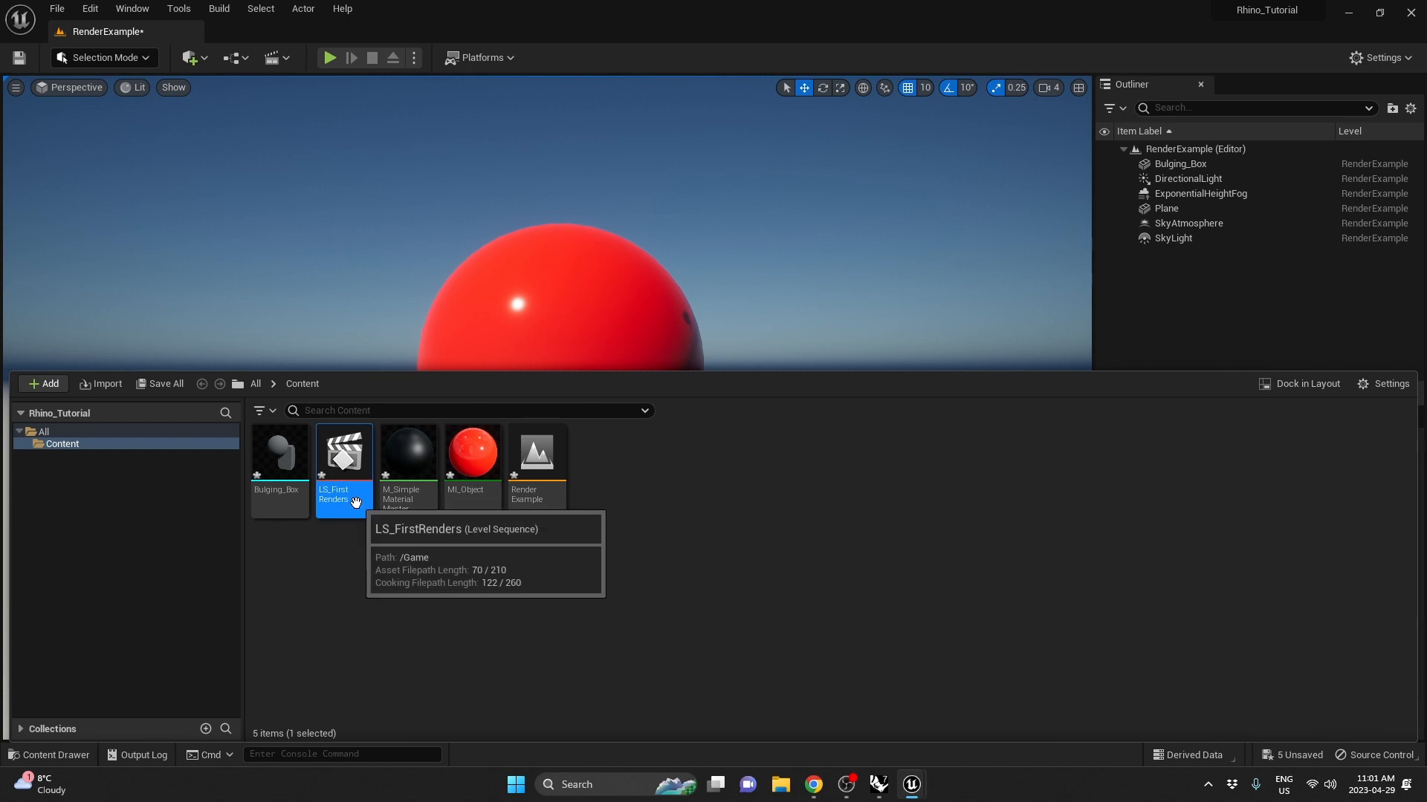
Create a new cine camera in the LS_FirstRenders sequence as the current camera cut
key(ctrl+space)
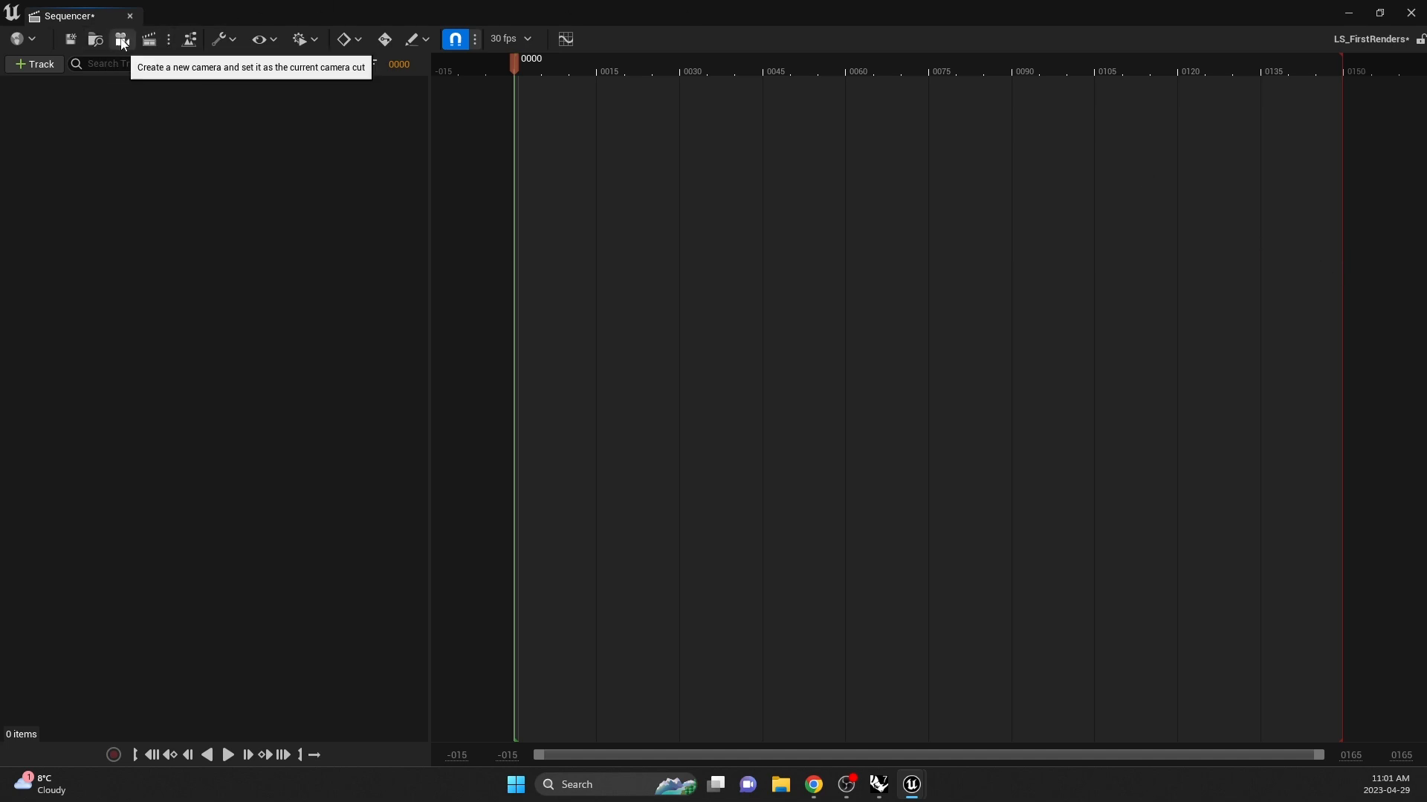
click(123, 41)
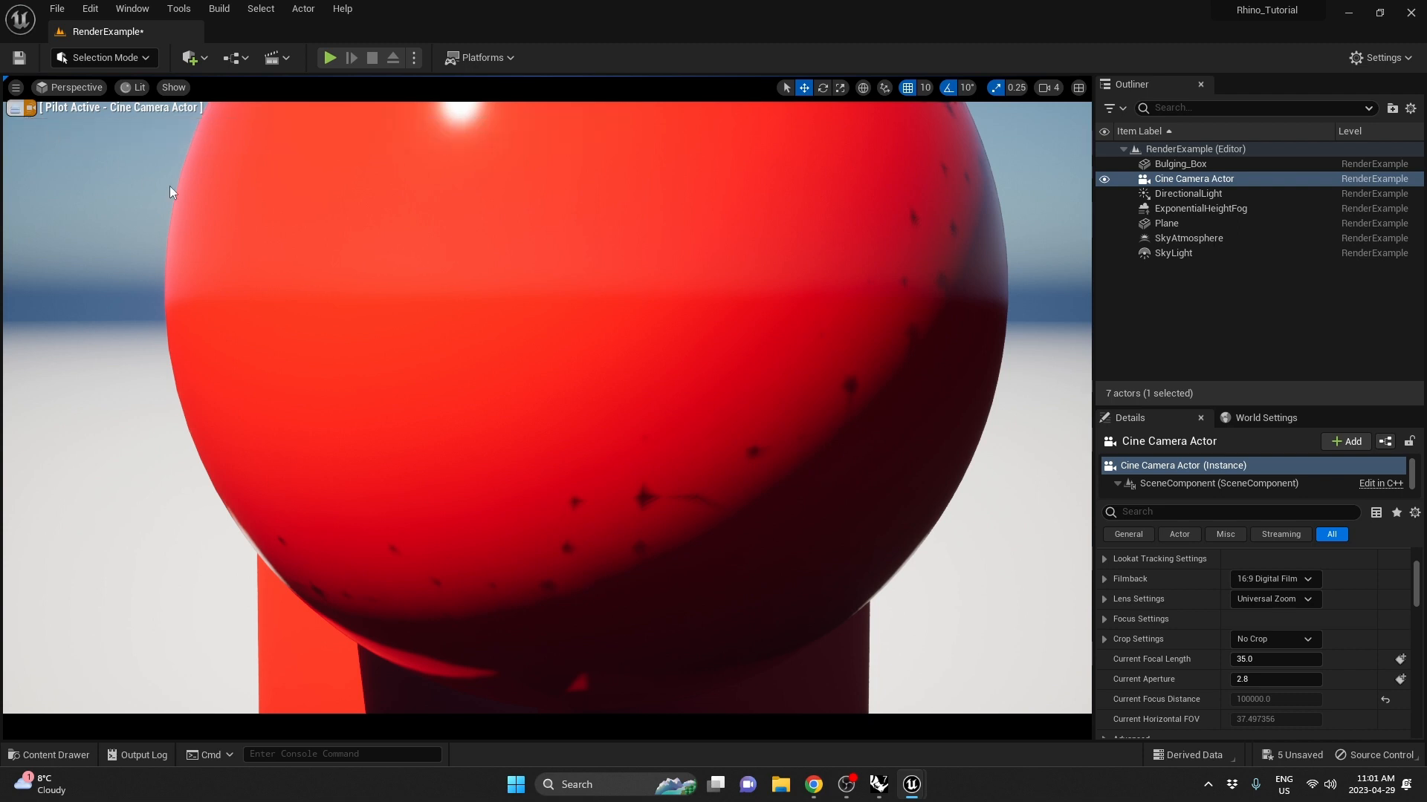
click(169, 186)
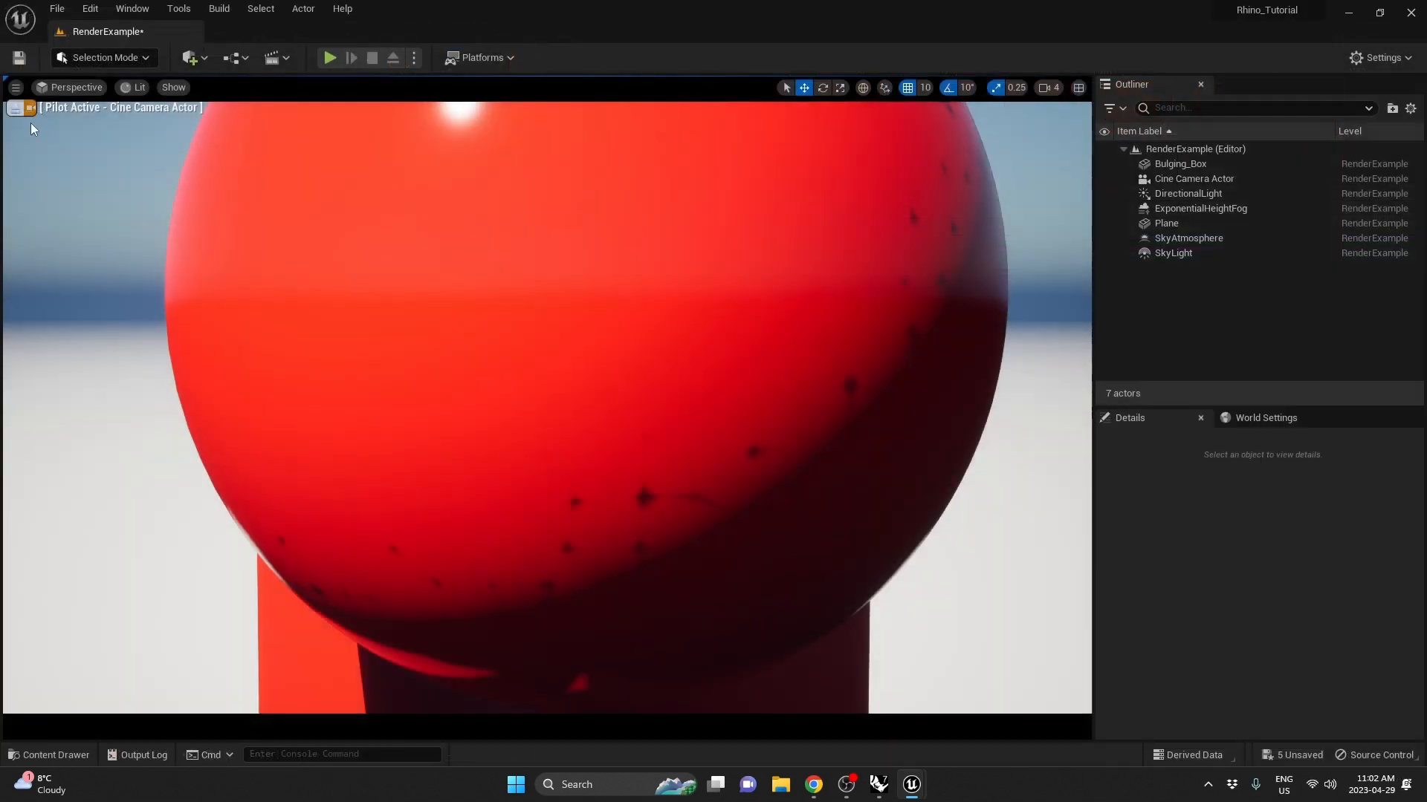
click(17, 109)
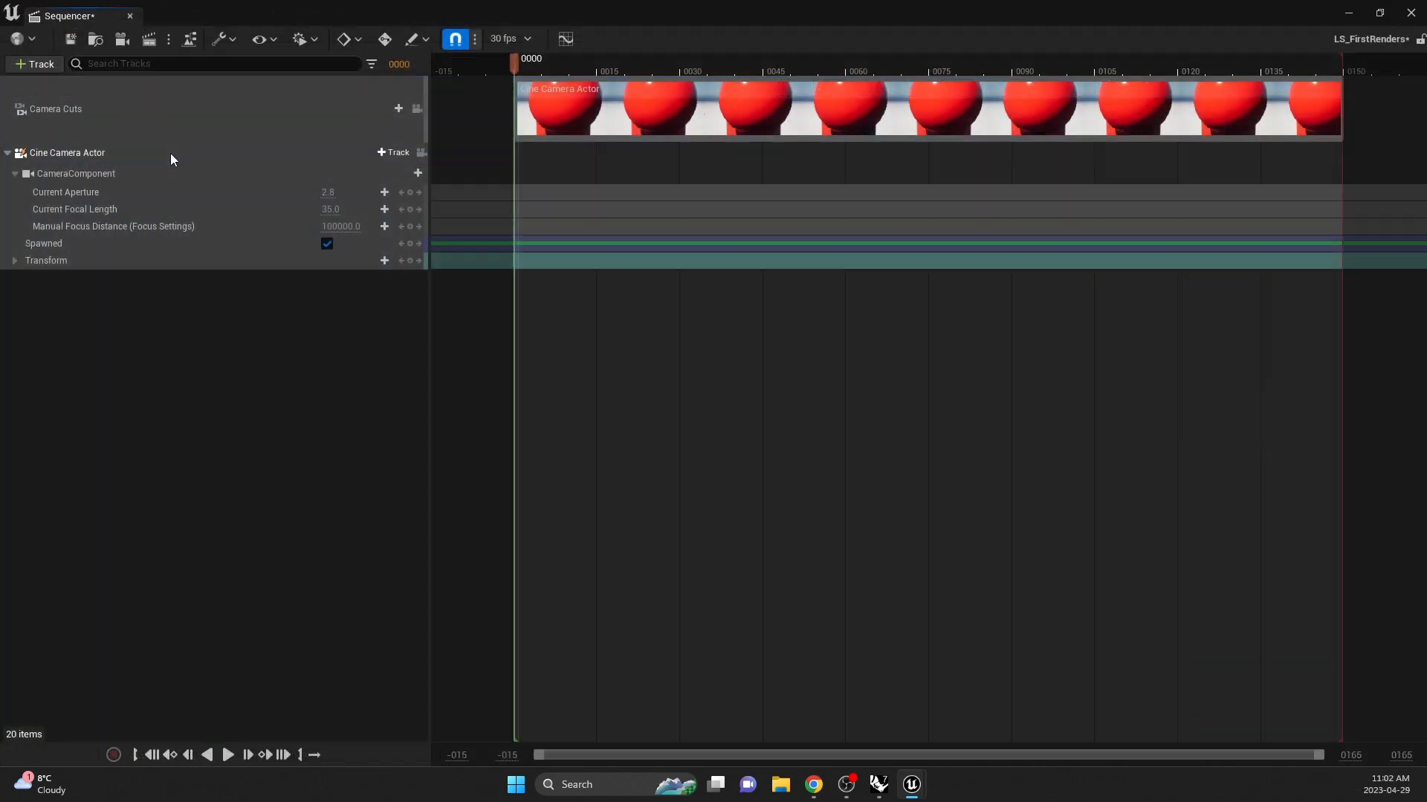
Set the cine camera's current focal length to 18 in the sequence
click(171, 153)
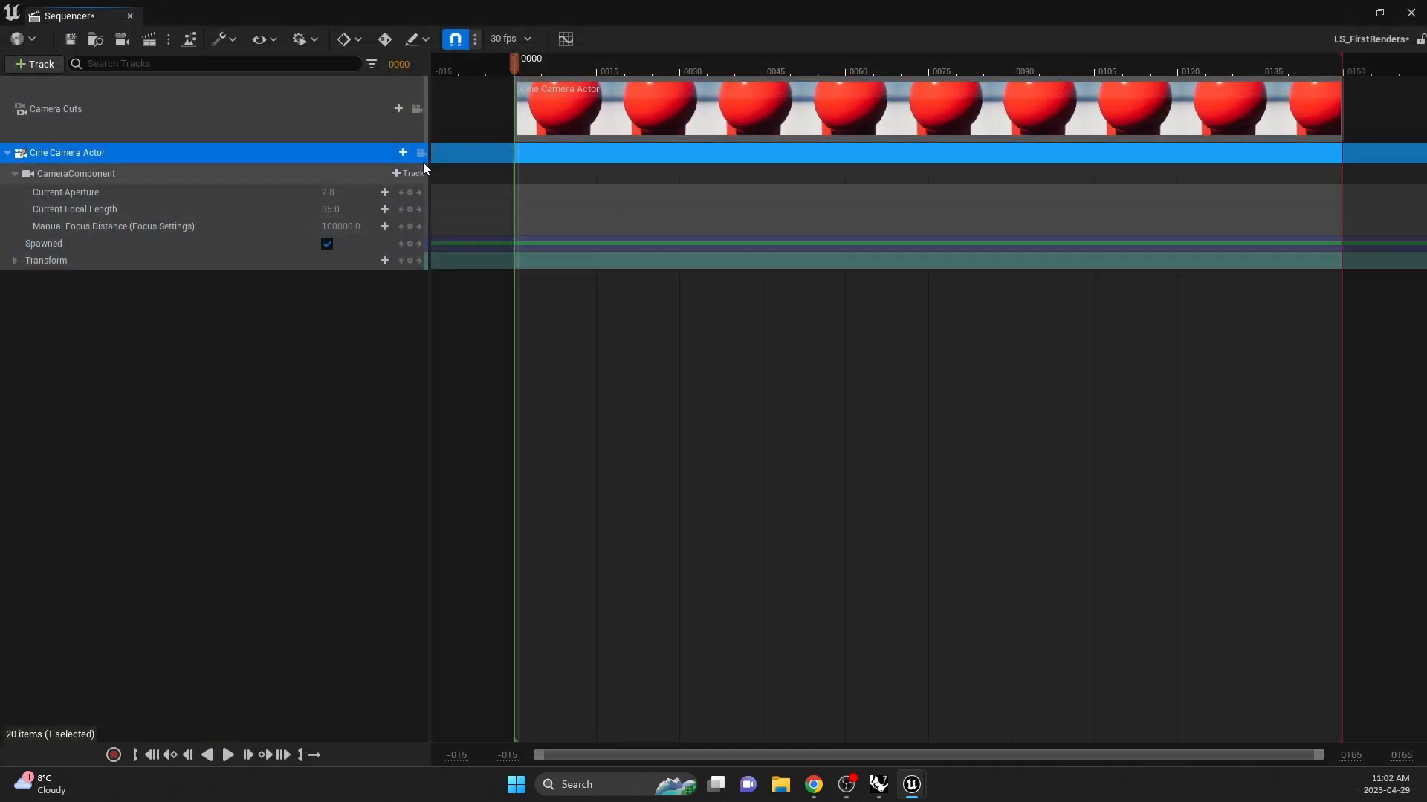
click(329, 209)
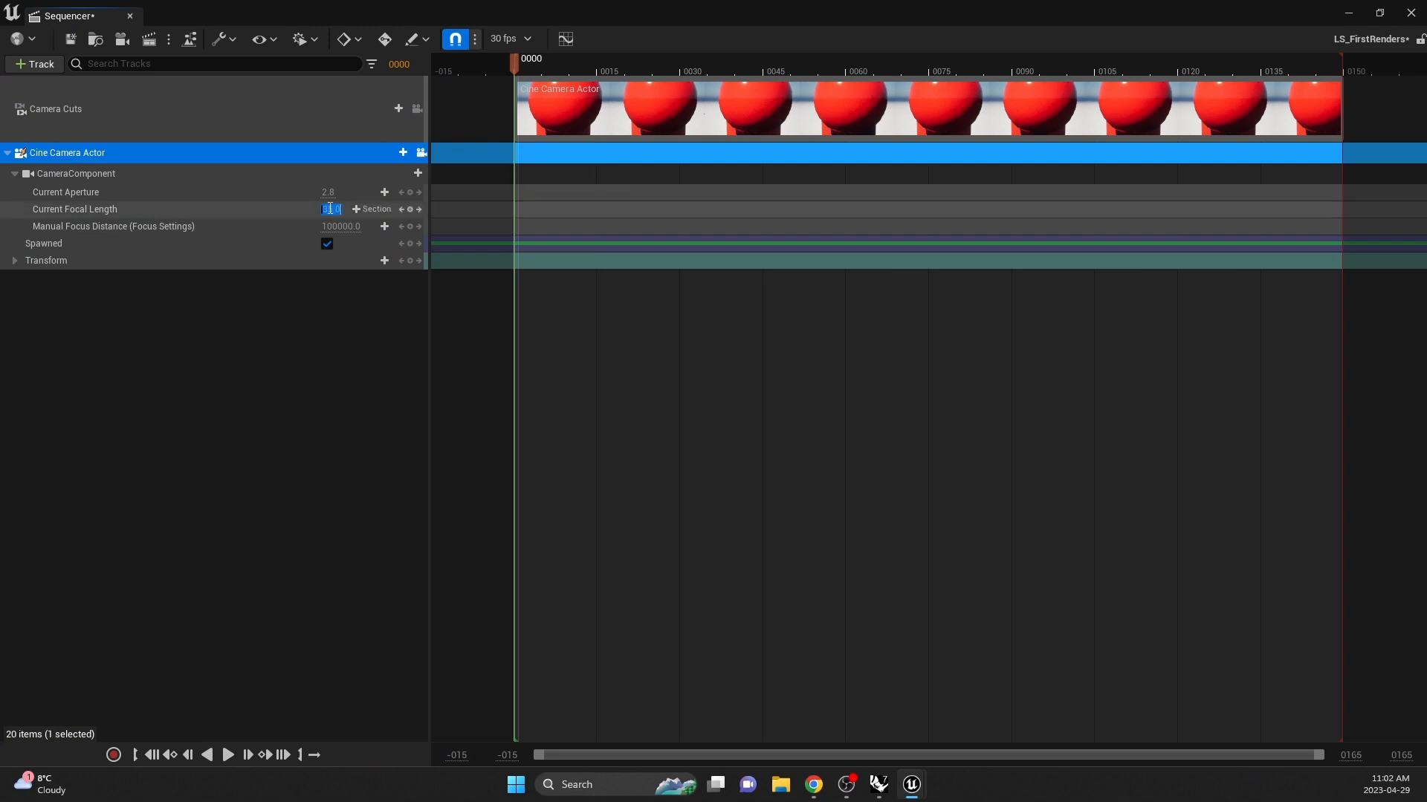
text(18)
key(Return)
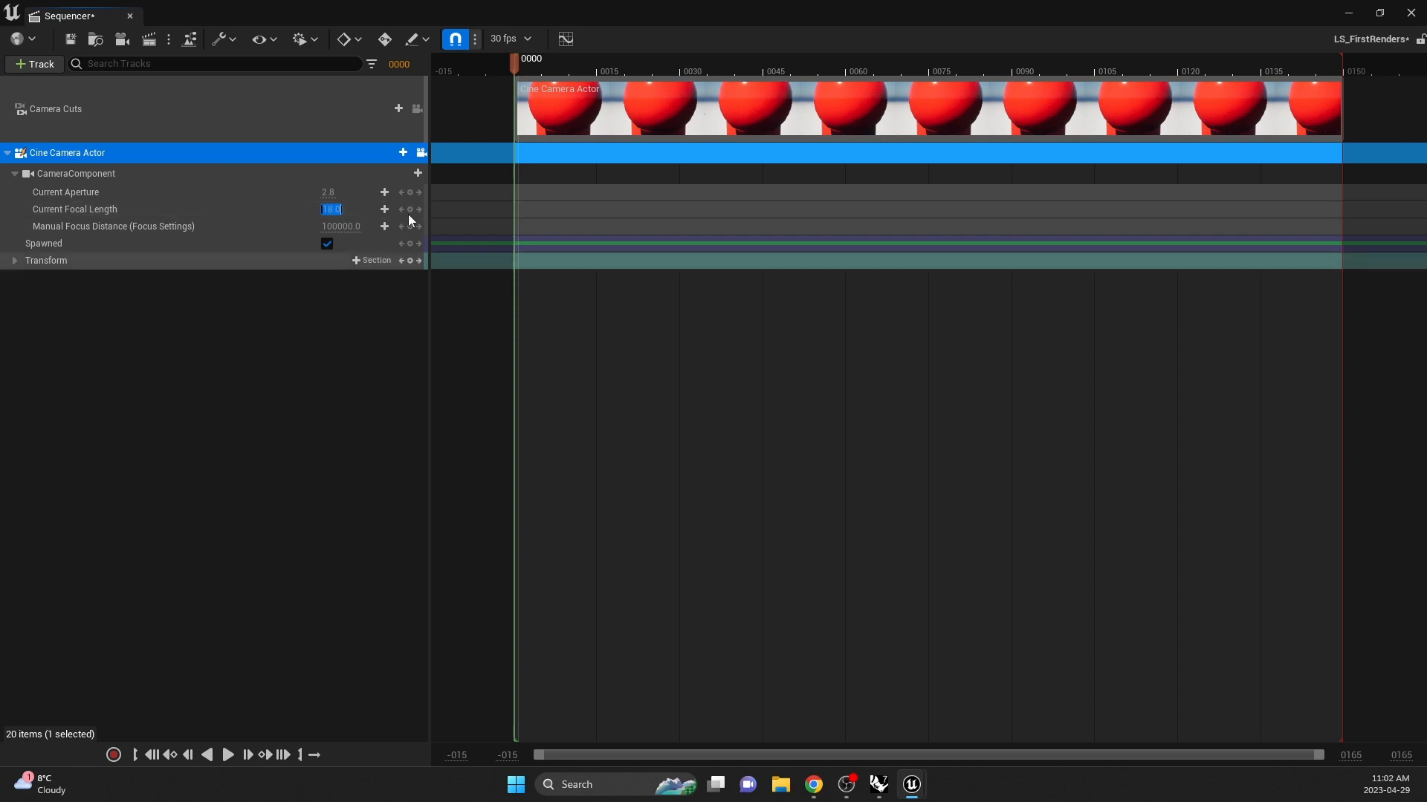
click(159, 152)
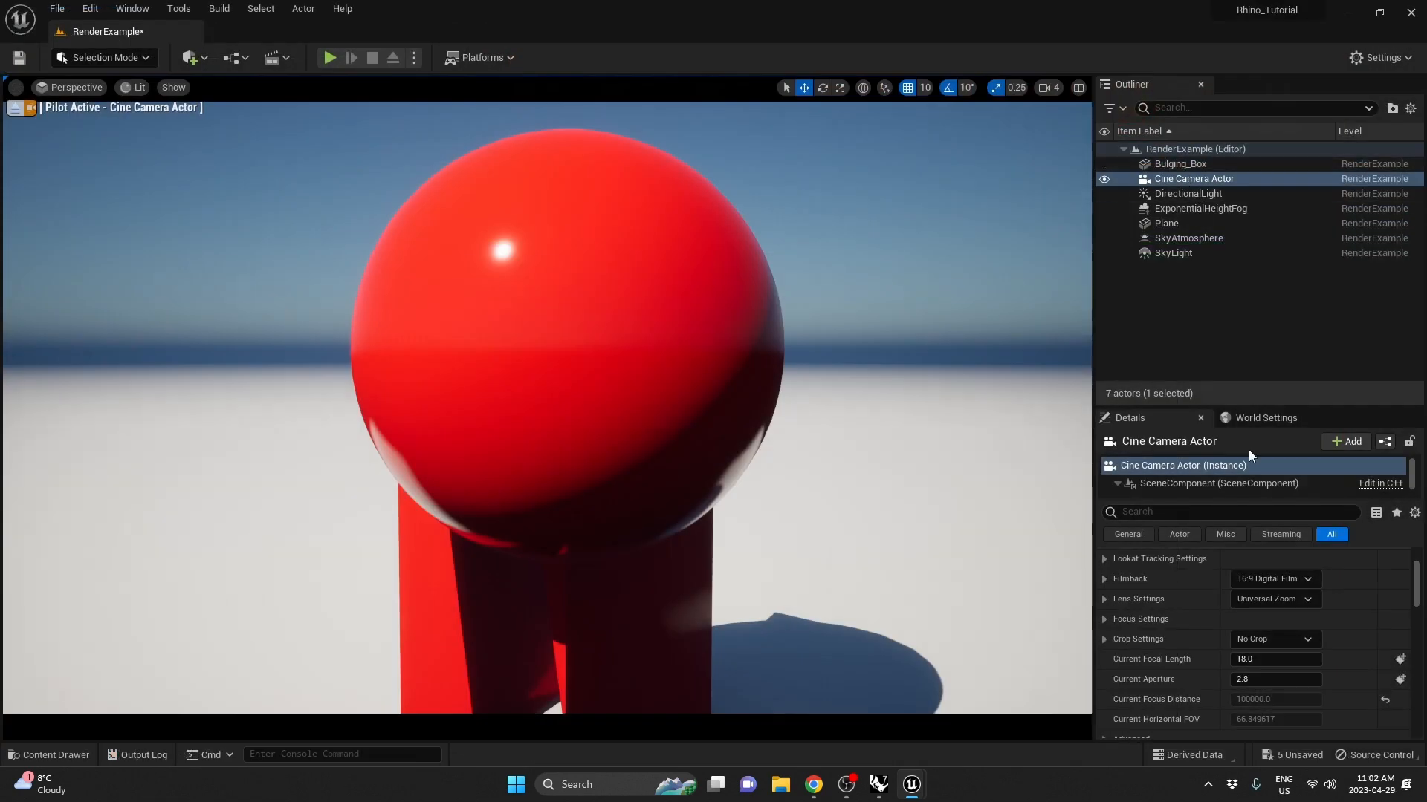
Change the cine camera's filmback preset to 16:9 DSLR
scroll(1413, 589, up, 5)
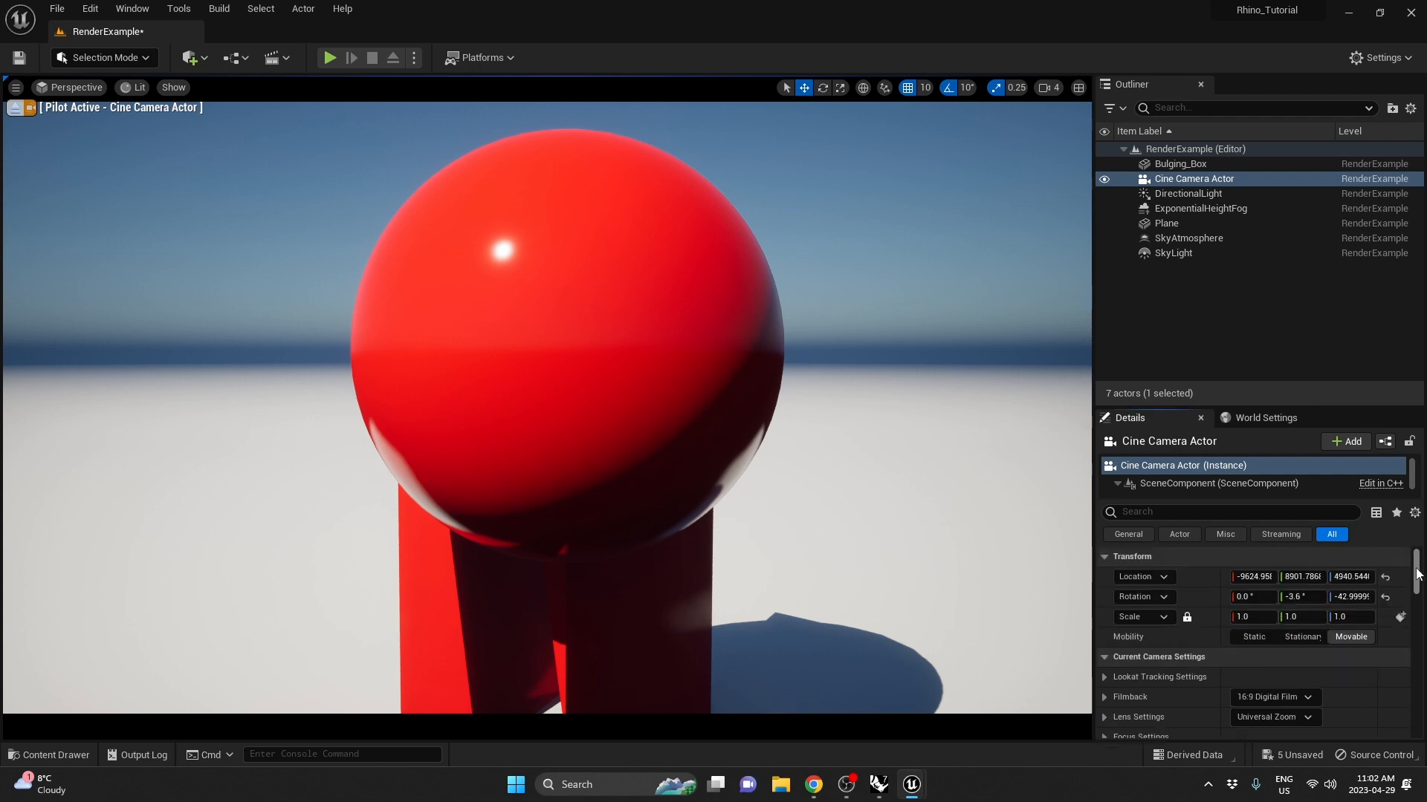
click(1272, 697)
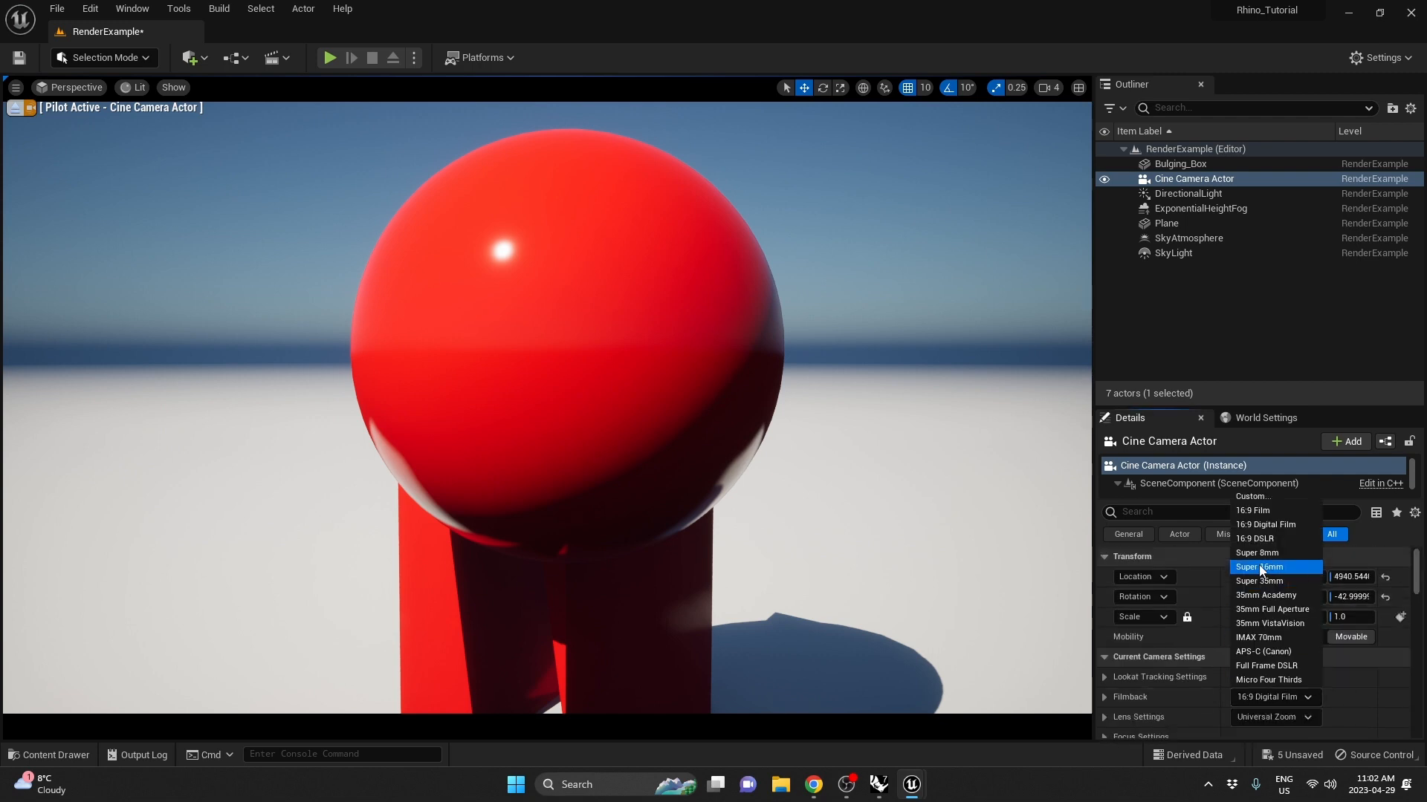
click(1261, 543)
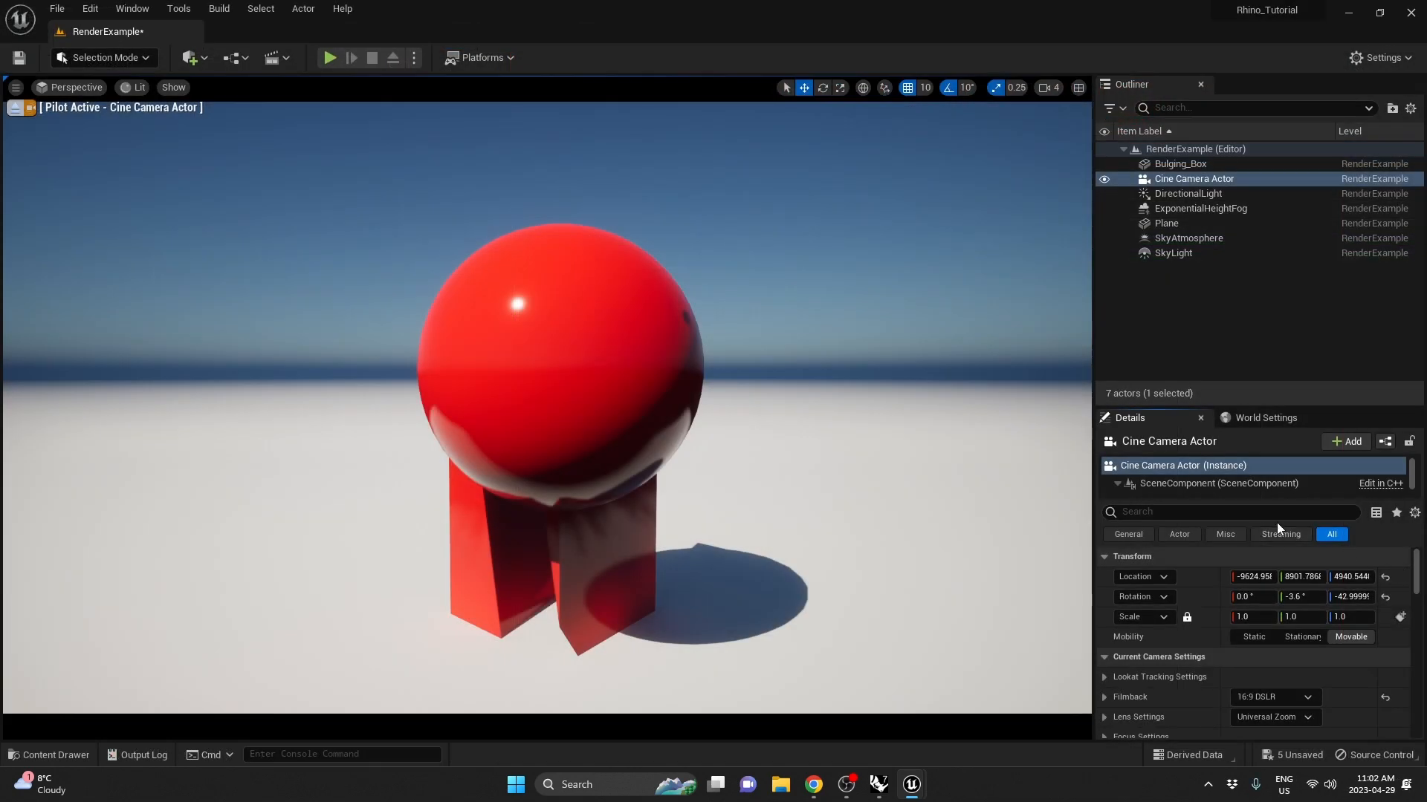
Find the cine camera's exposure settings, enable the metering mode override and set it to Manual
click(1278, 517)
text(exposure)
click(1142, 617)
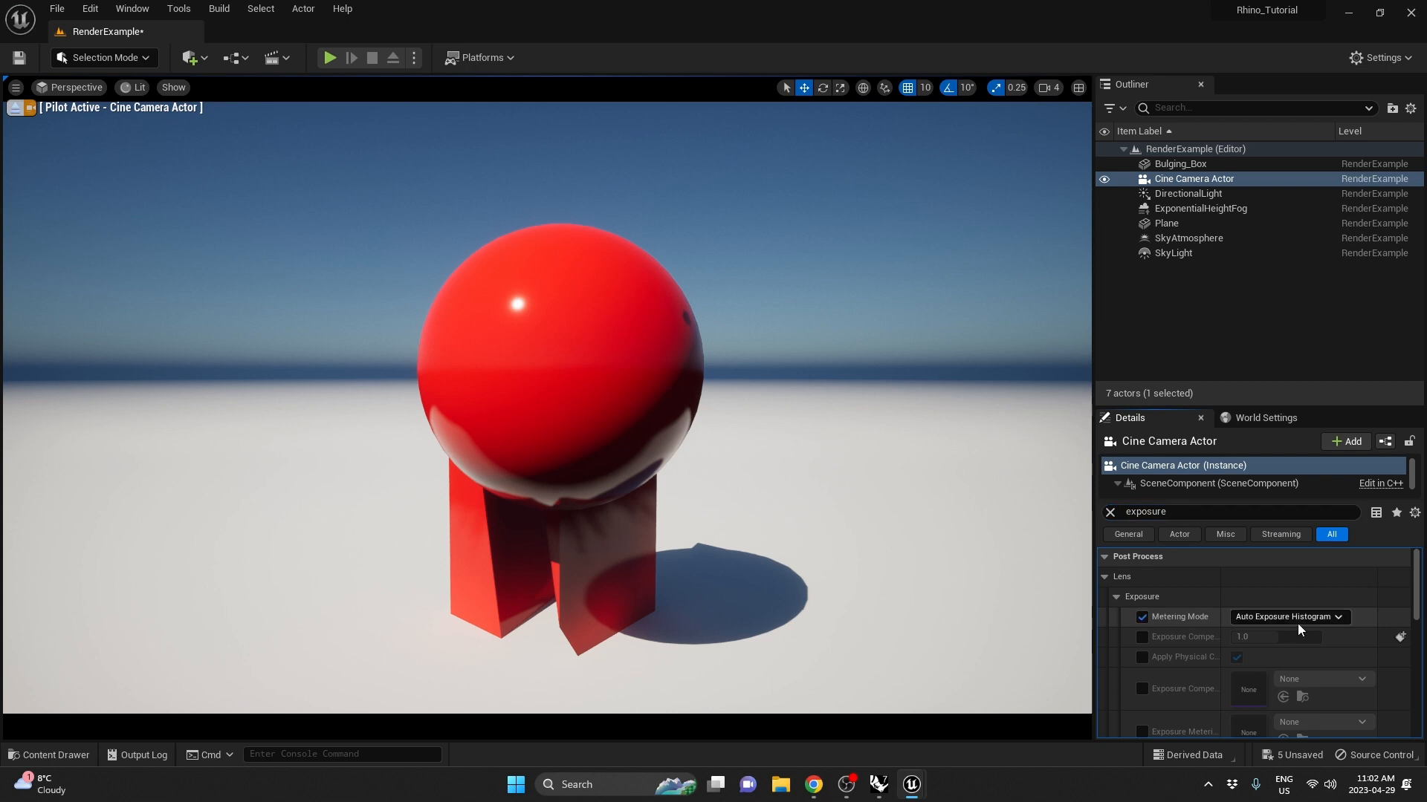
click(1289, 616)
click(1287, 660)
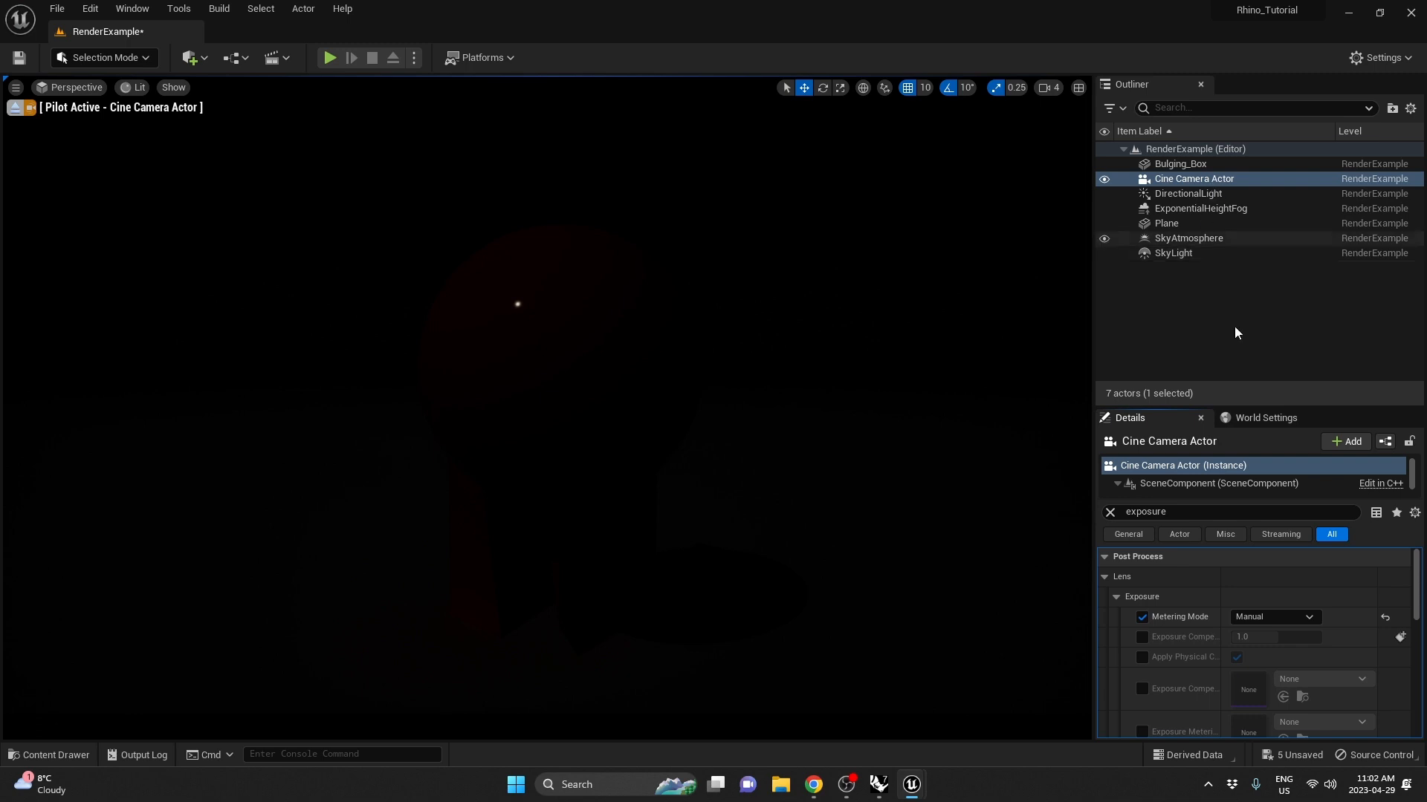
Try raising the directional light's intensity to about 74 lux and set it back to 10 lux
click(1204, 196)
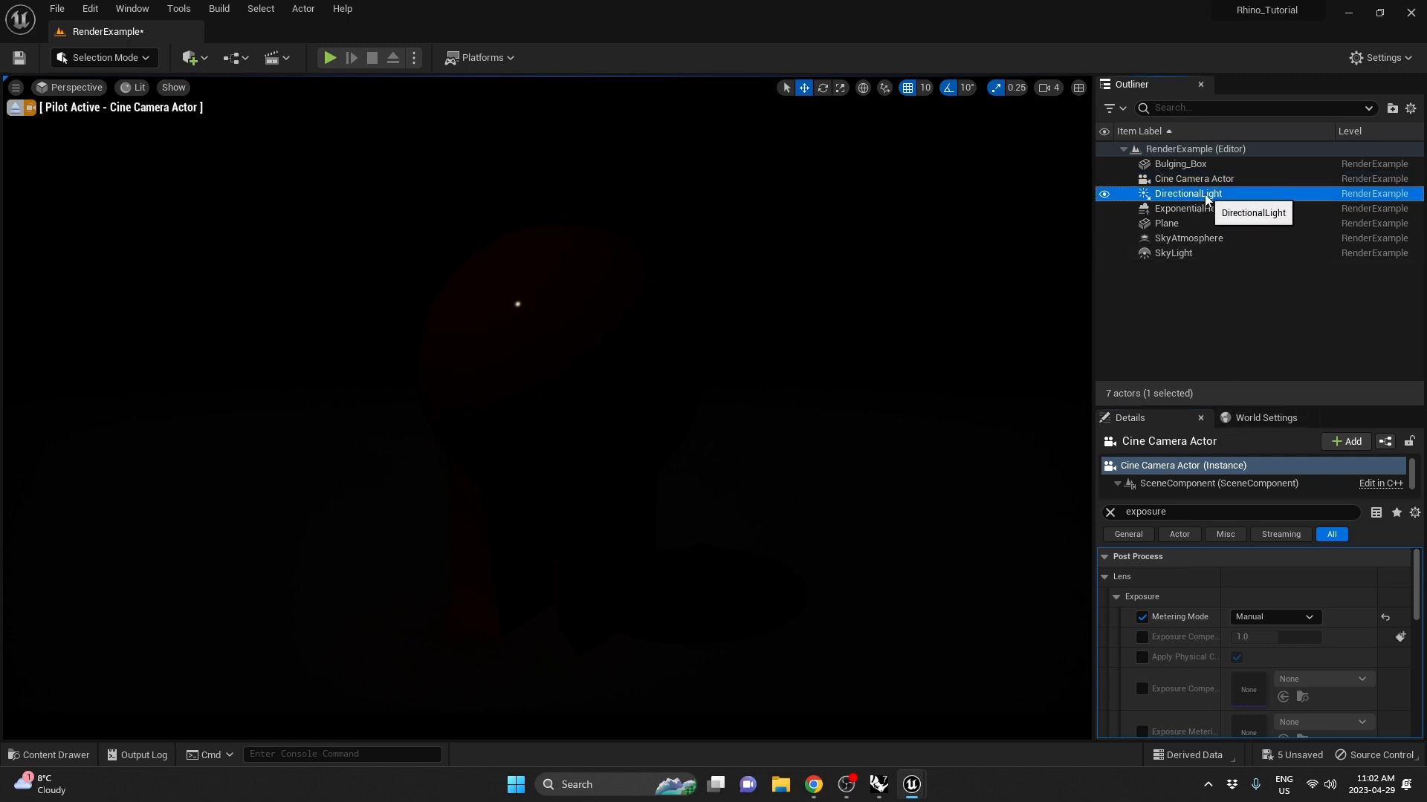
click(1112, 511)
mouse_move(1245, 695)
mouse_down()
mouse_move(1307, 696)
mouse_move(1263, 696)
mouse_up()
click(1262, 695)
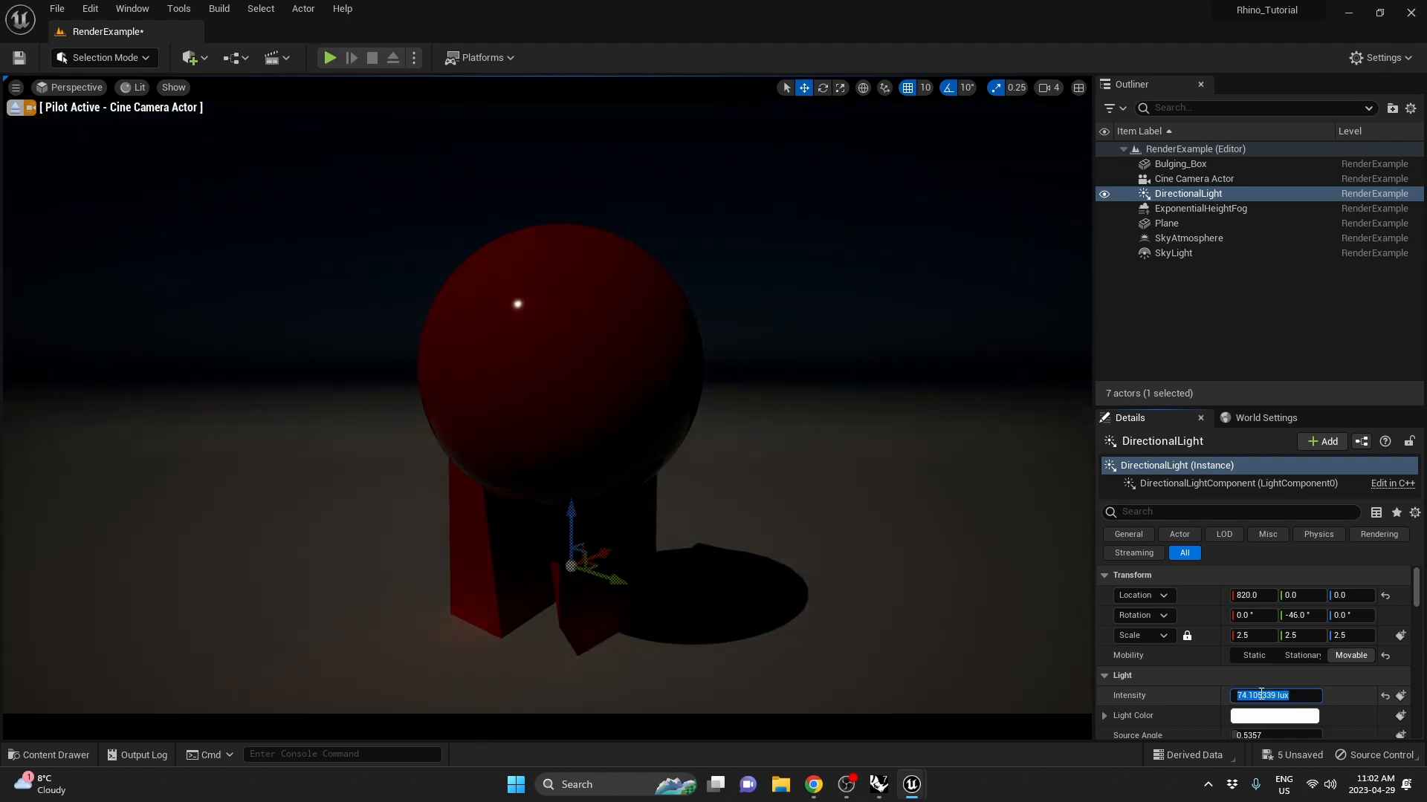
text(10)
key(Return)
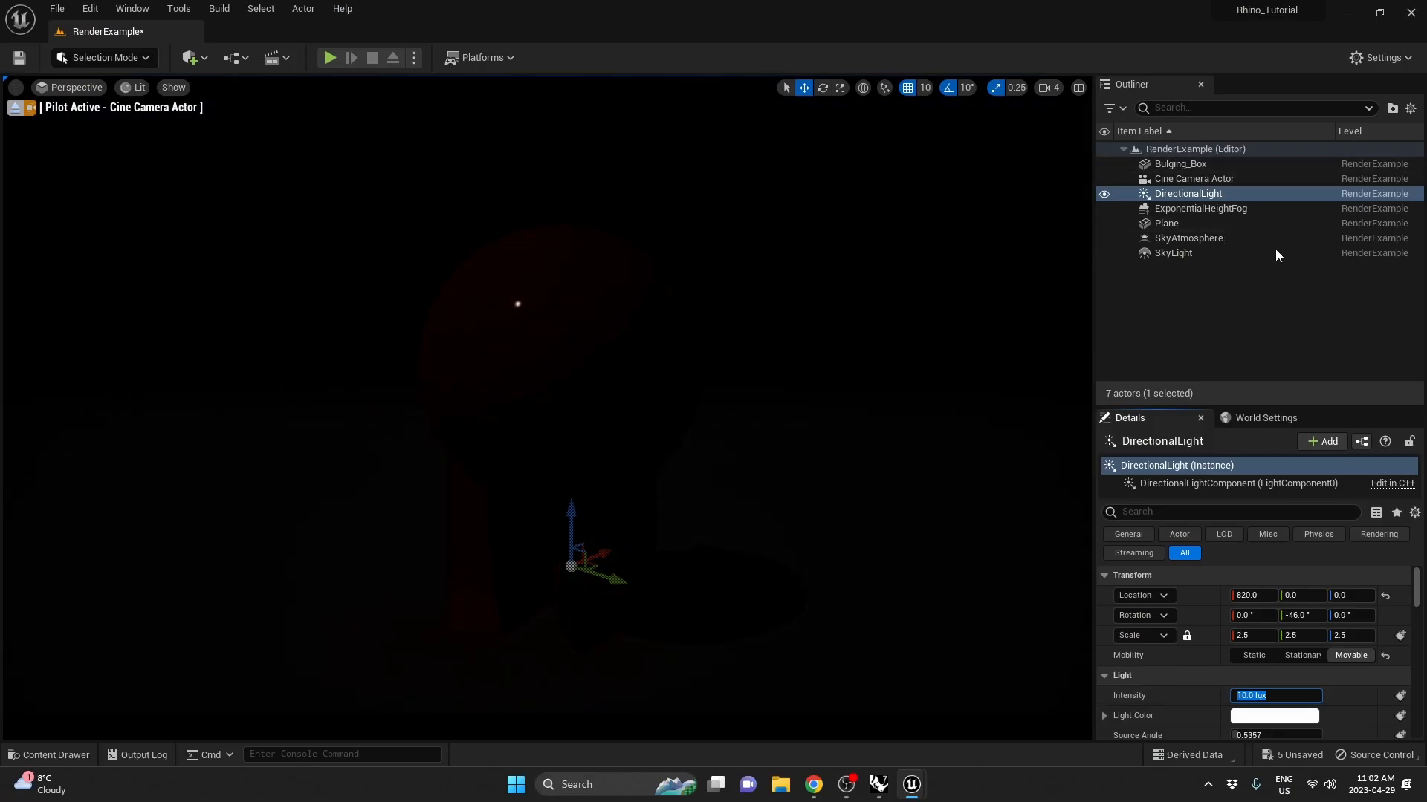
Enable exposure compensation on the cine camera, try a value of 6, and adjust it to 7.5
click(1188, 179)
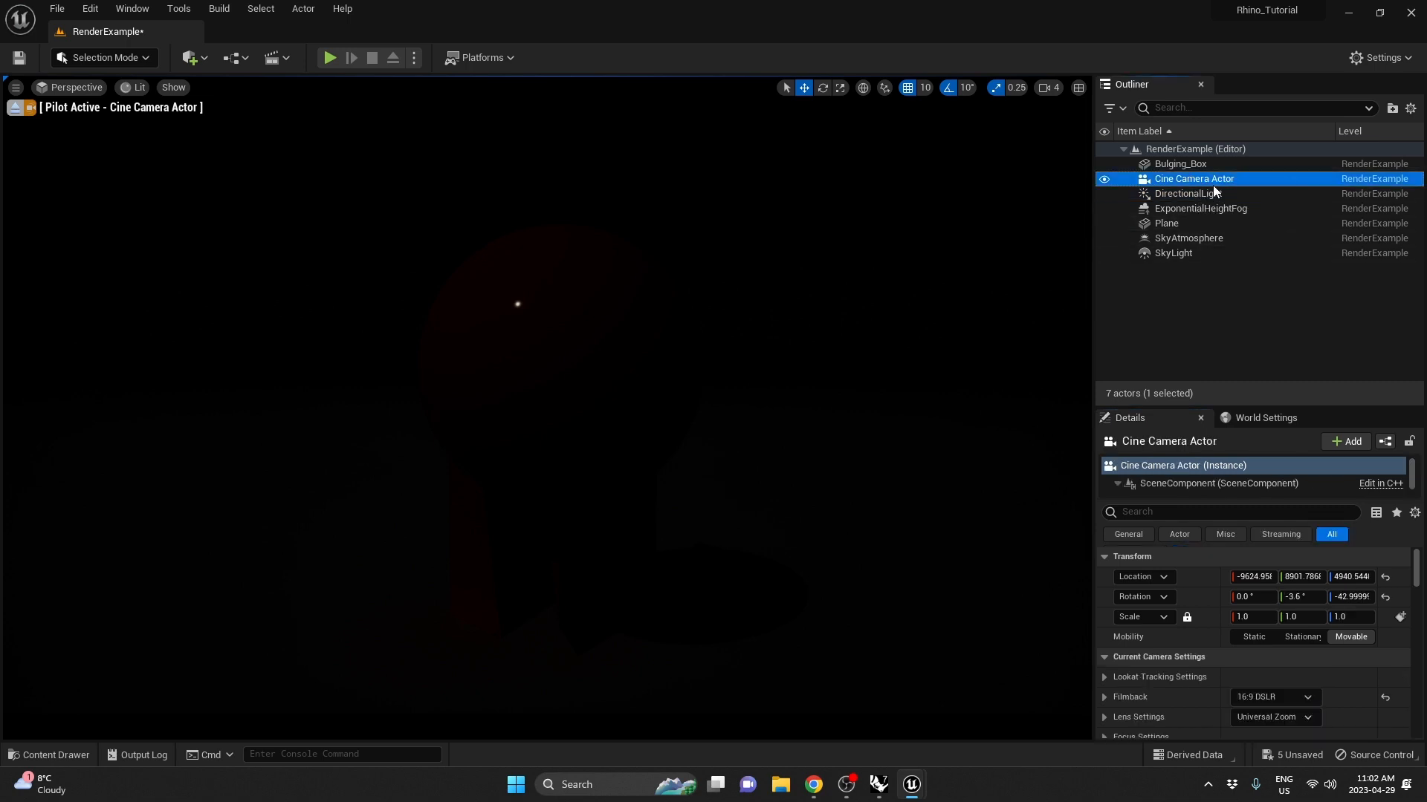
click(1138, 513)
text(exposure)
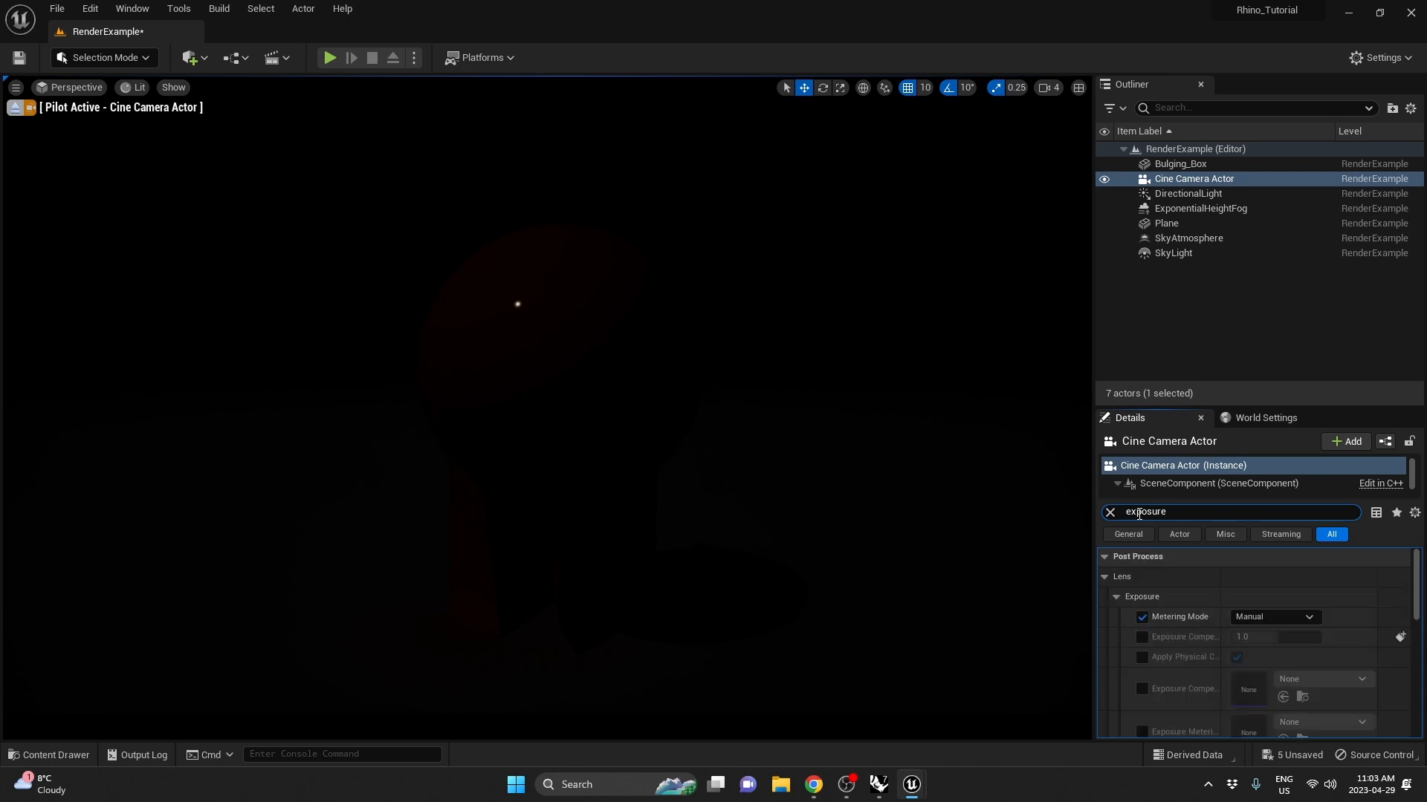
click(1142, 639)
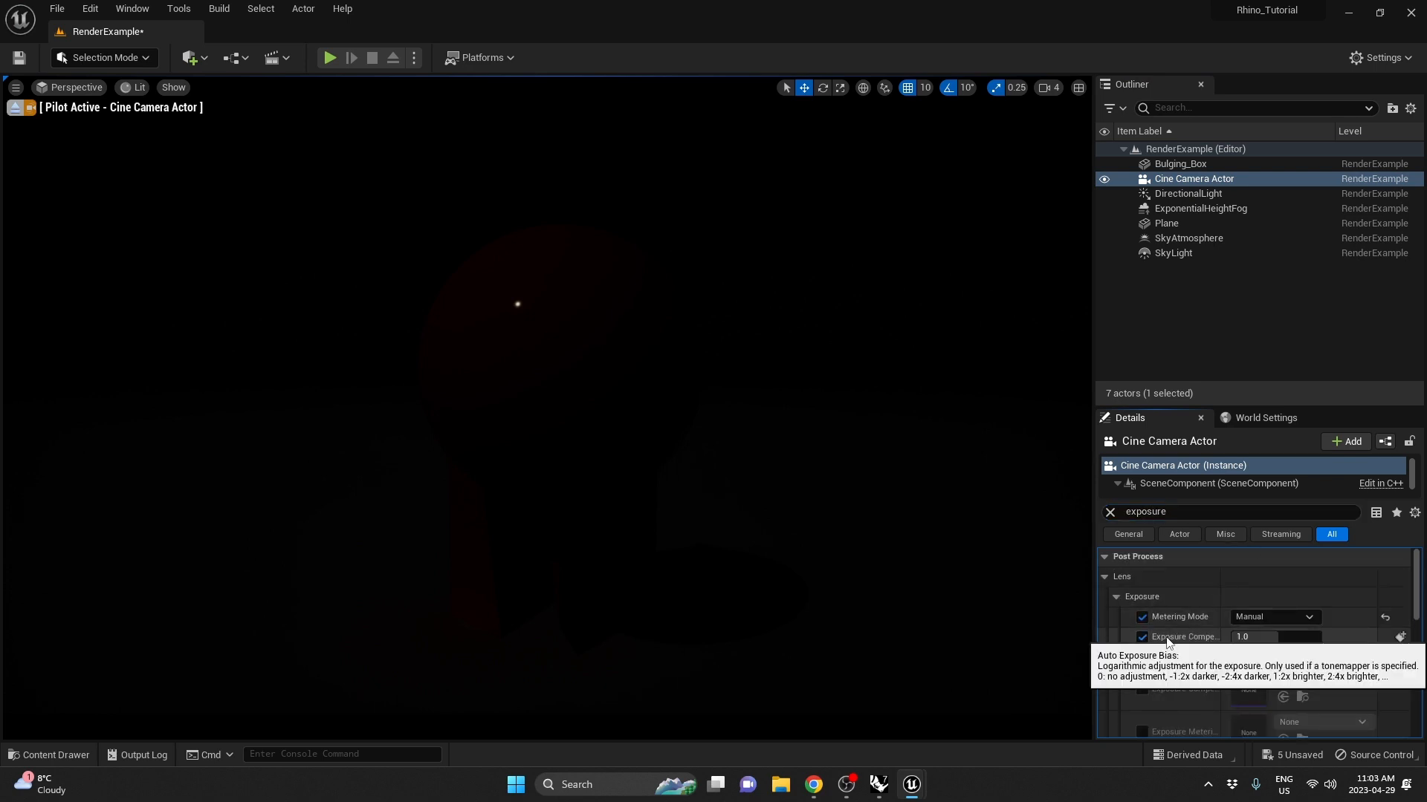
click(1263, 640)
text(6)
key(Return)
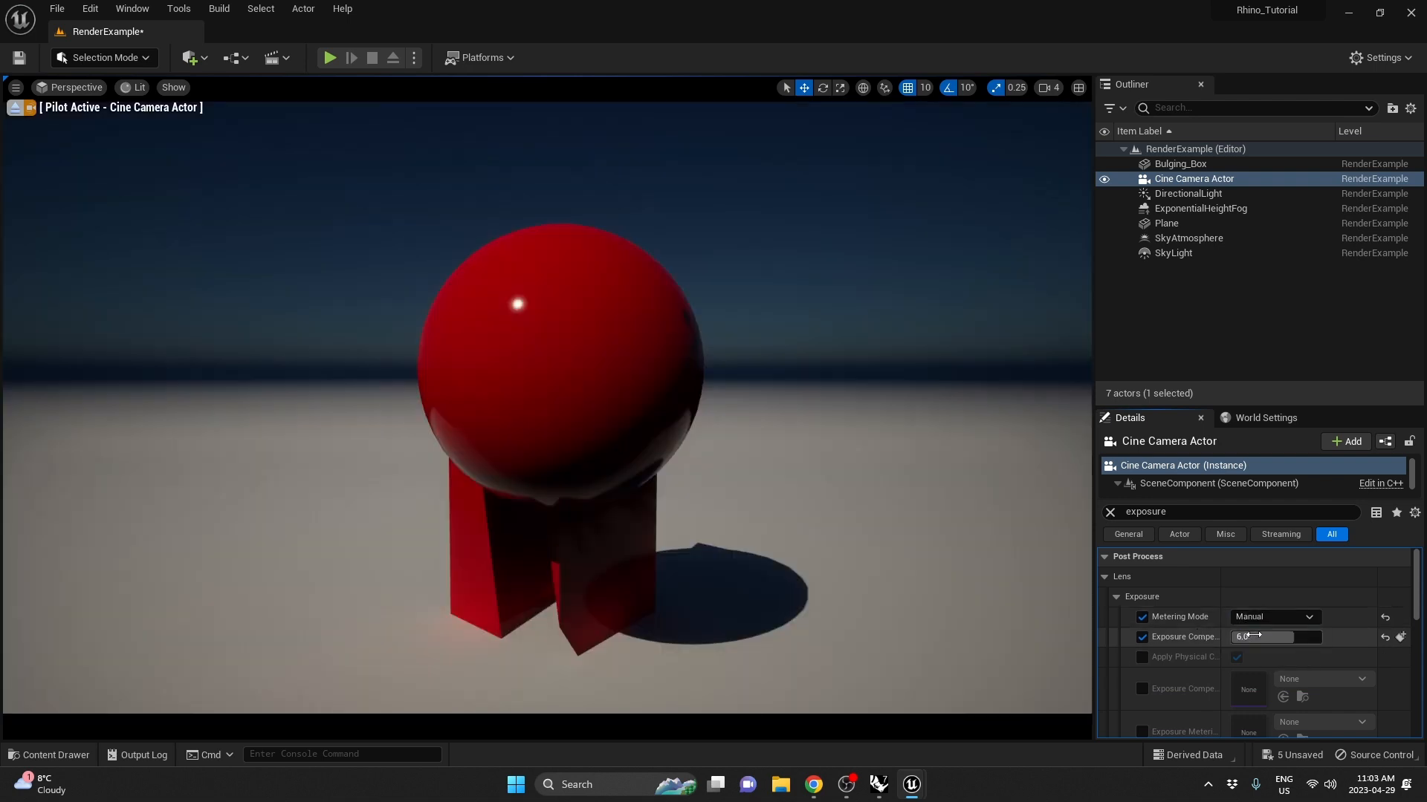
drag(1263, 641, 1298, 637)
click(1262, 637)
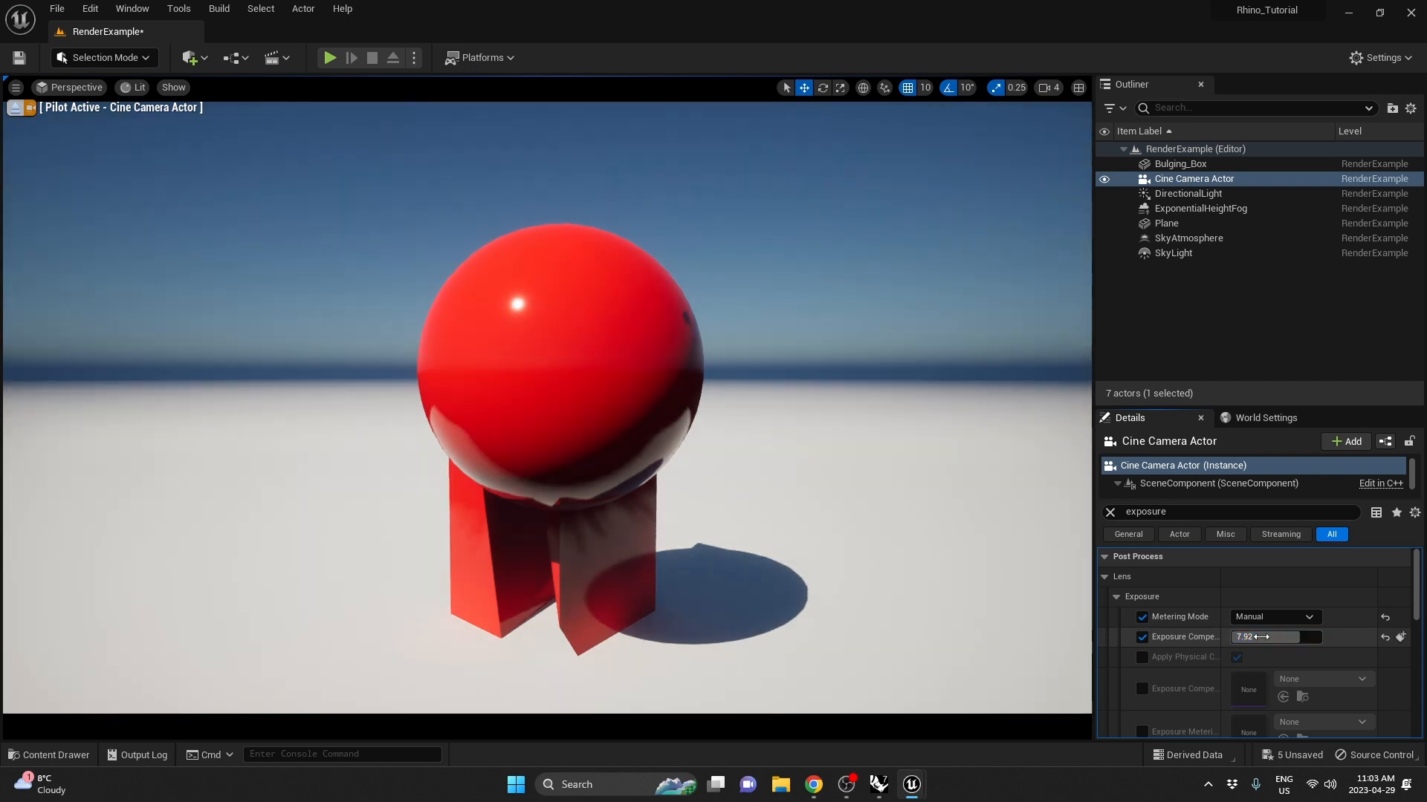
text(7.5)
key(Return)
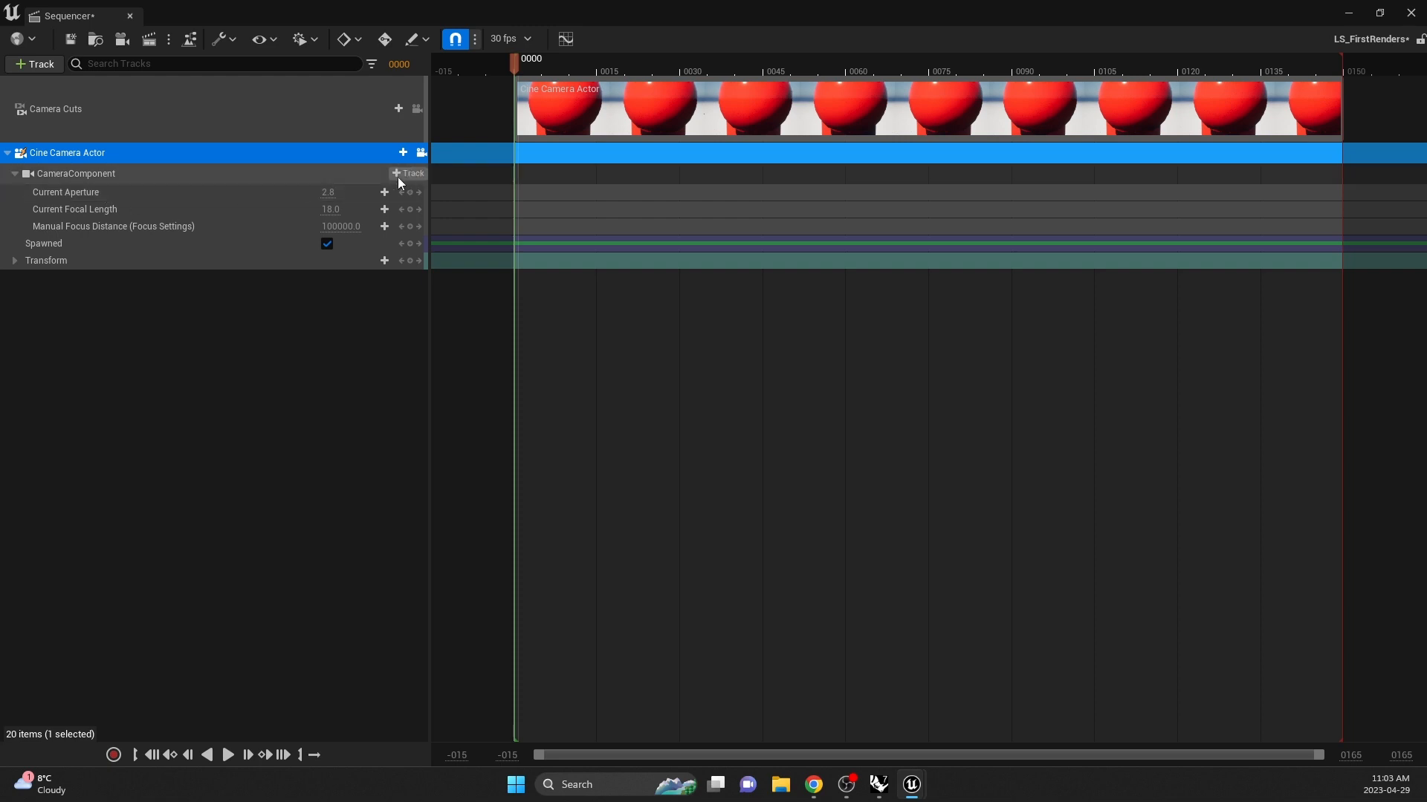
Set the cine camera's current aperture to 5.5 in the sequence
click(330, 192)
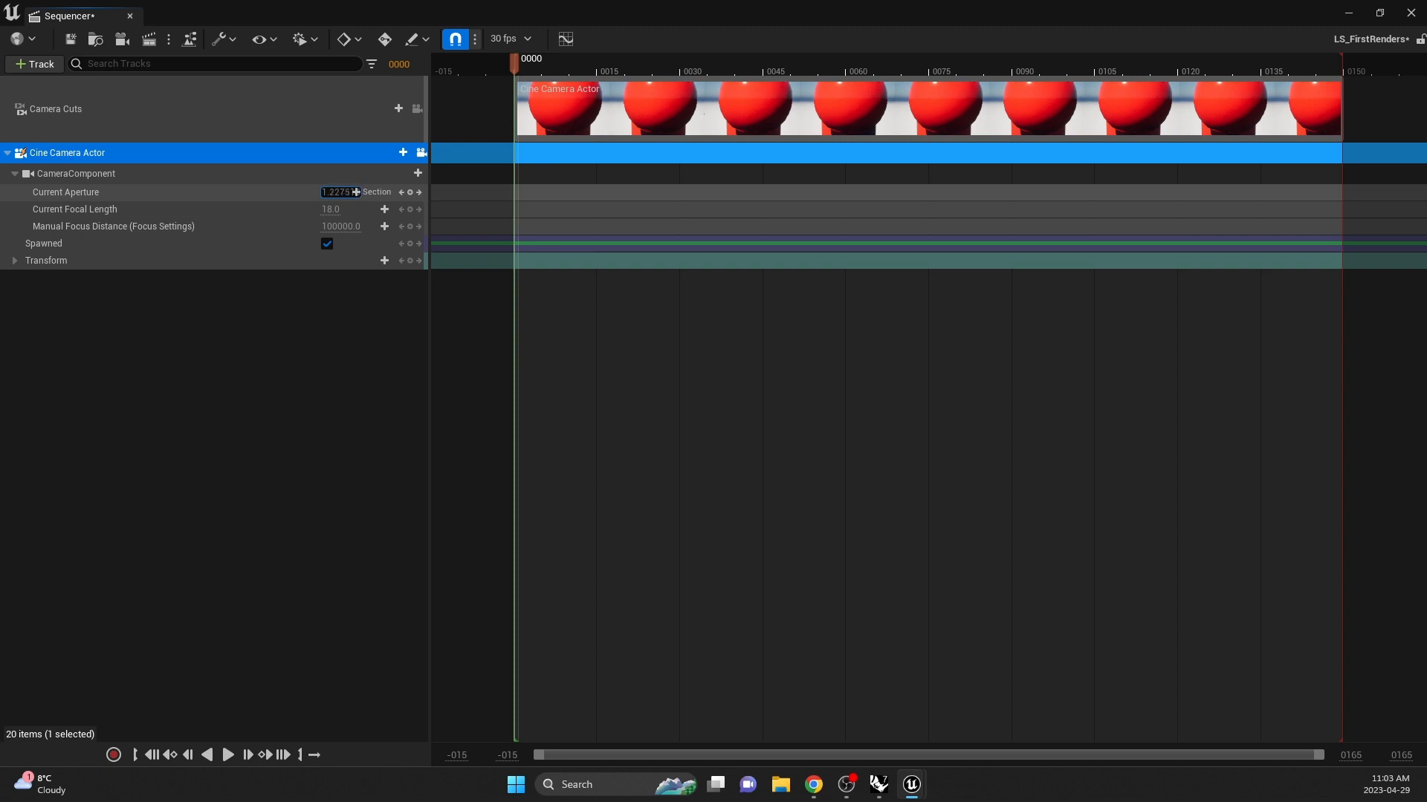
drag(356, 192, 356, 191)
click(356, 192)
text(5.5)
key(Return)
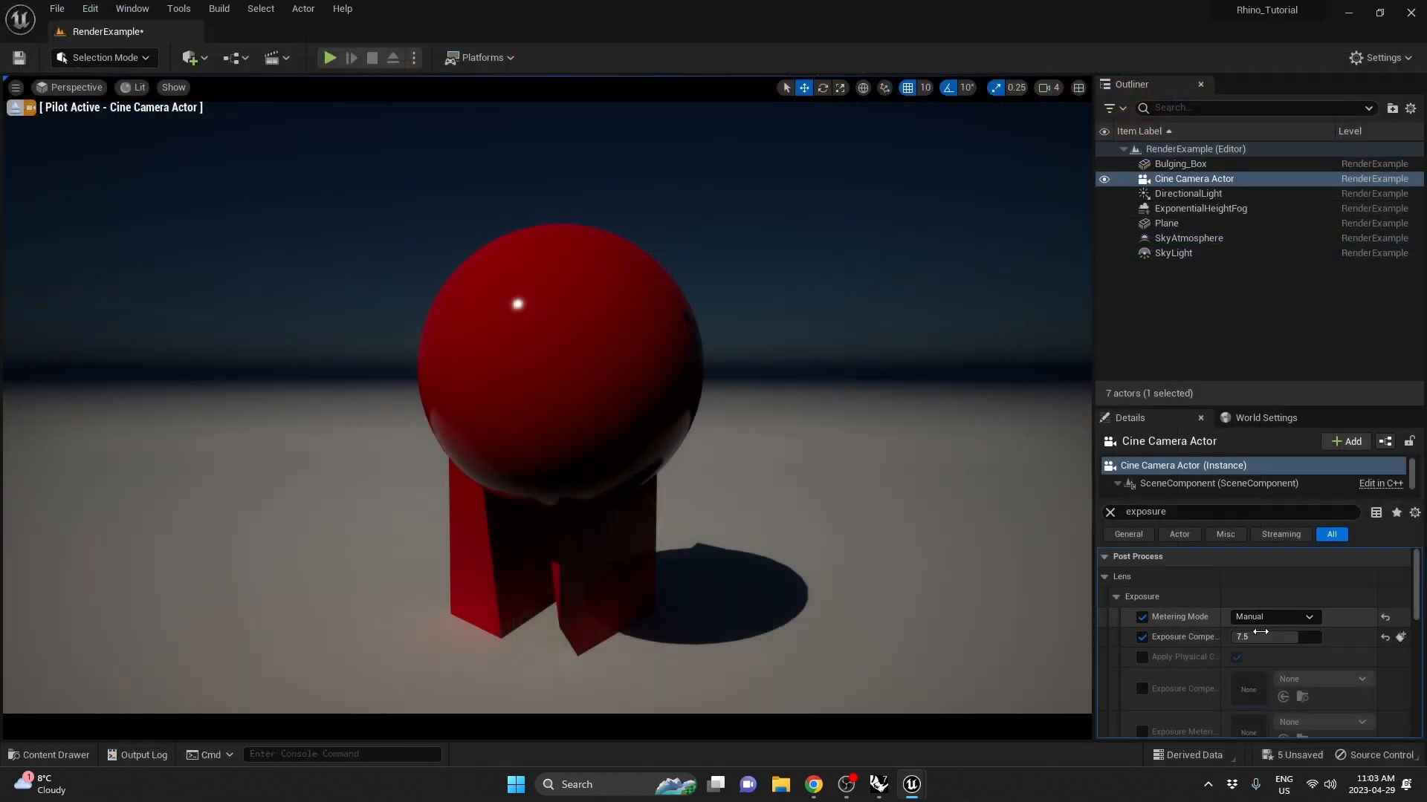
Raise the cine camera's exposure compensation to 9
click(1268, 637)
text(9)
key(Return)
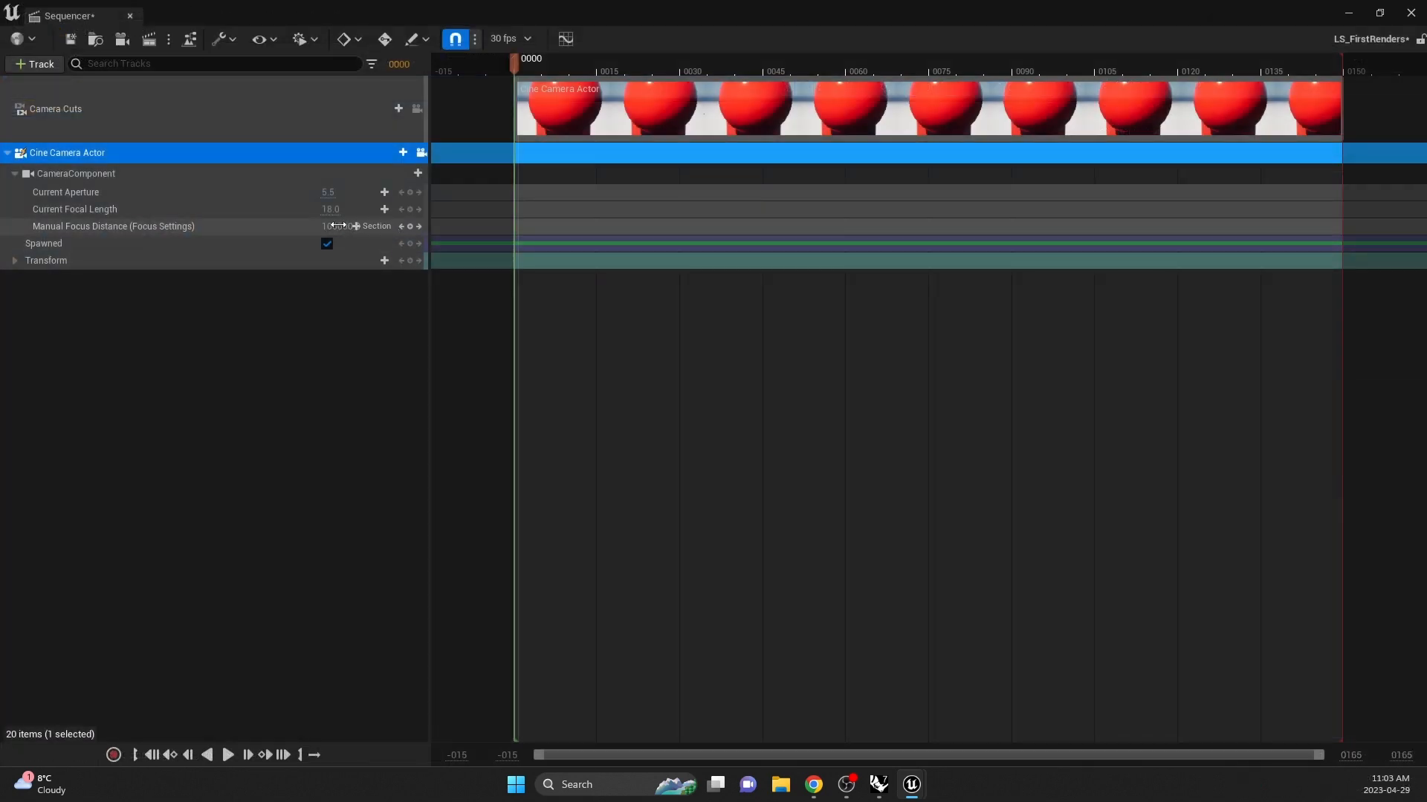
Find the cine camera's focus settings and enable Draw Debug Focus Plane
click(217, 227)
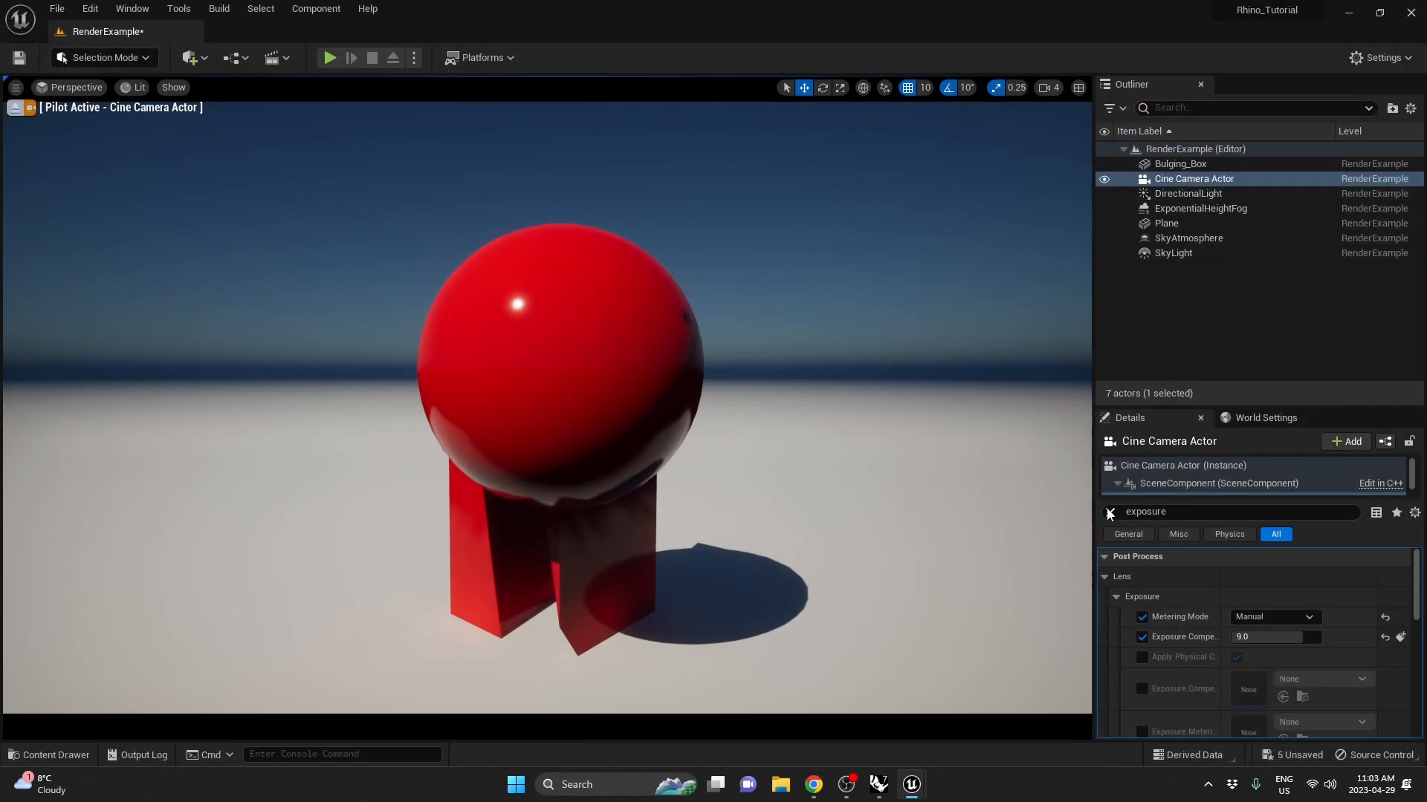
click(1110, 512)
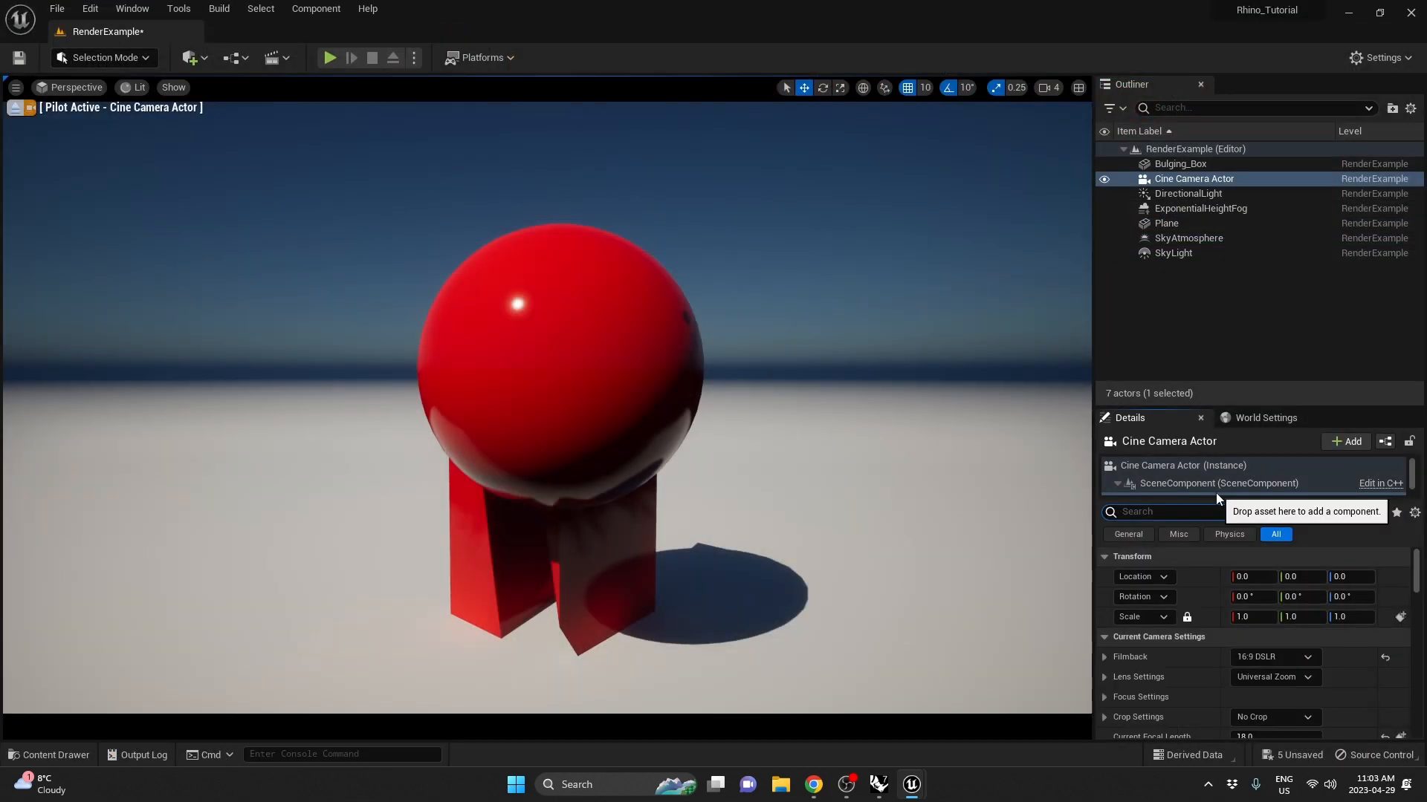
text(focus)
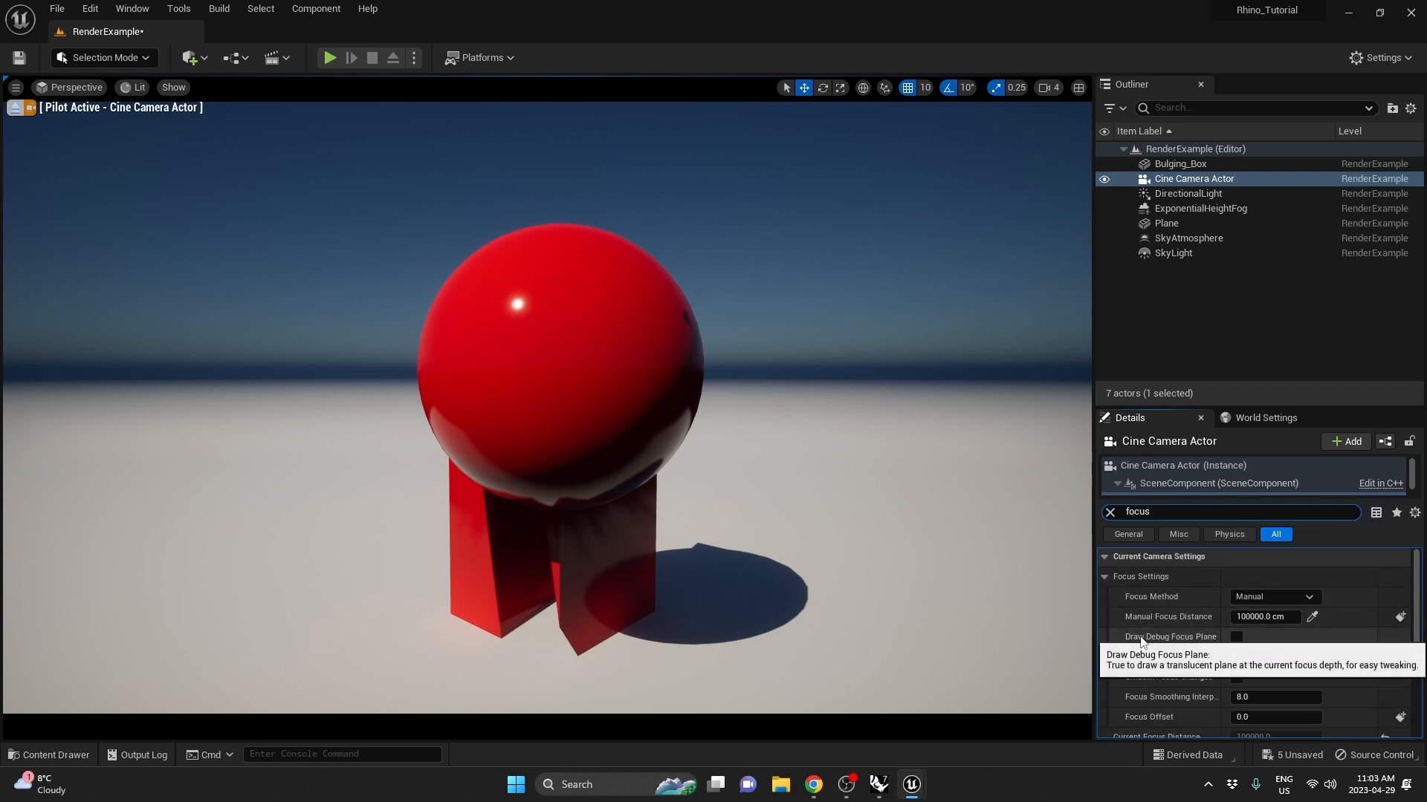
click(1237, 638)
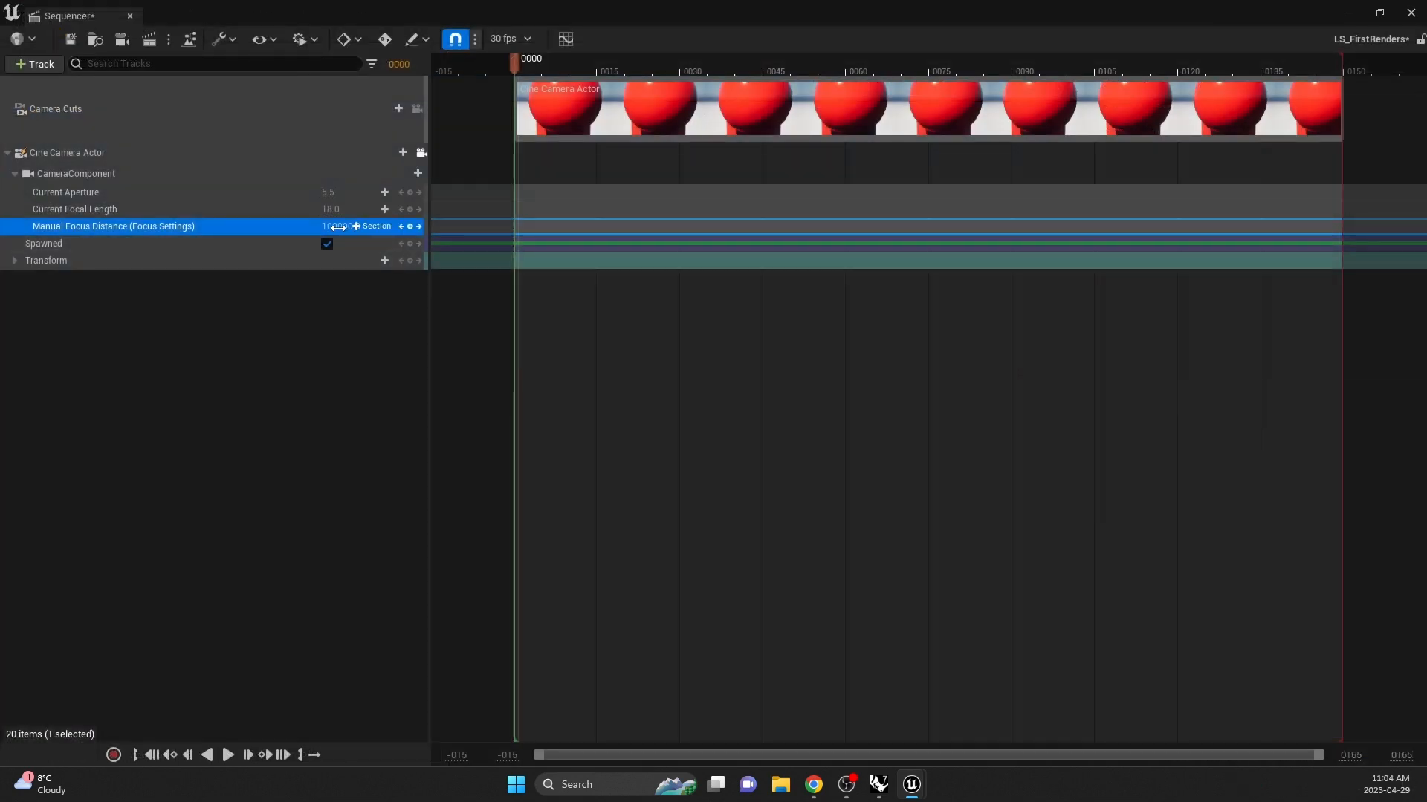
Bring the debug focus plane to the red object by setting the manual focus distance to 11000 cm
drag(338, 226, 327, 226)
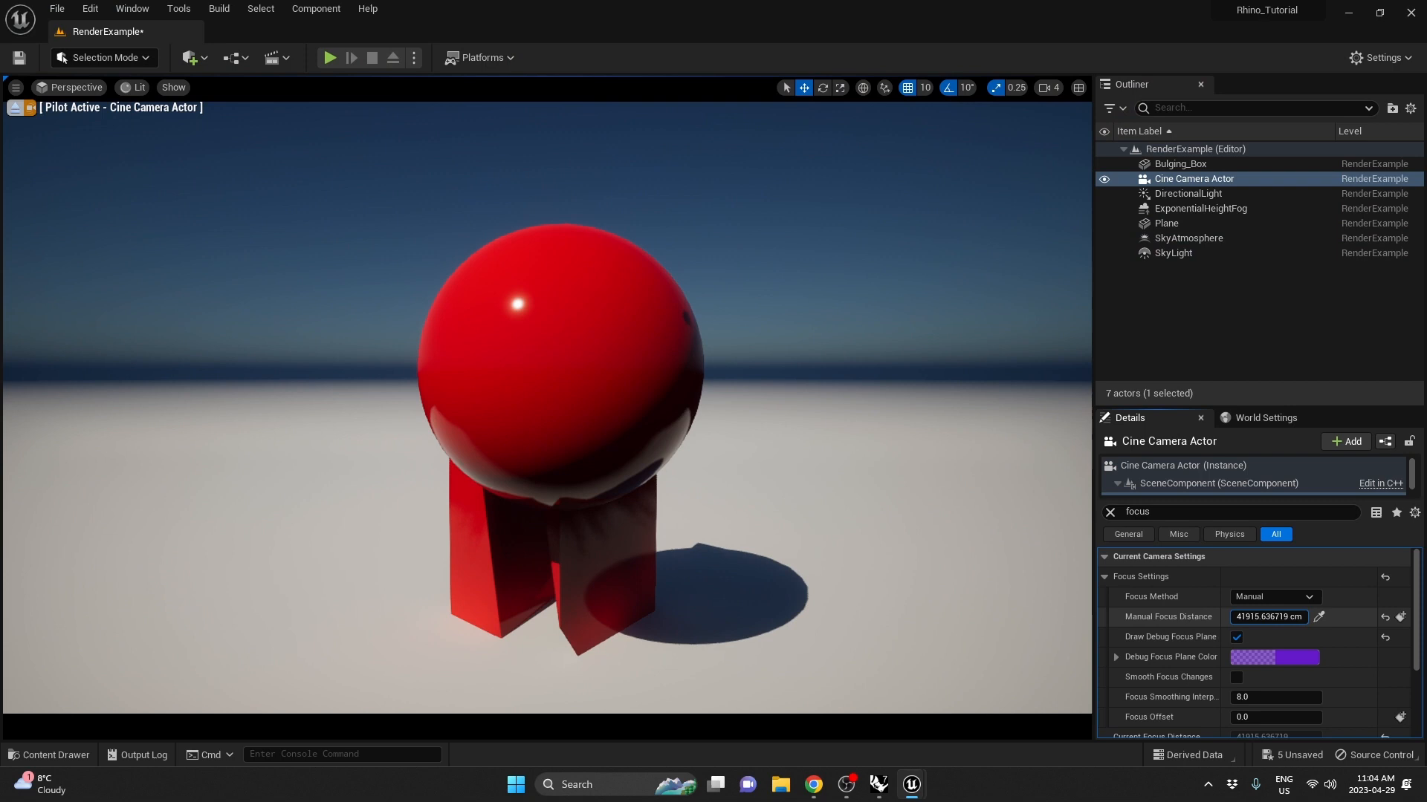
drag(1268, 617, 1229, 616)
mouse_move(1268, 616)
mouse_down()
mouse_move(1230, 616)
mouse_move(1257, 617)
mouse_up()
click(1278, 618)
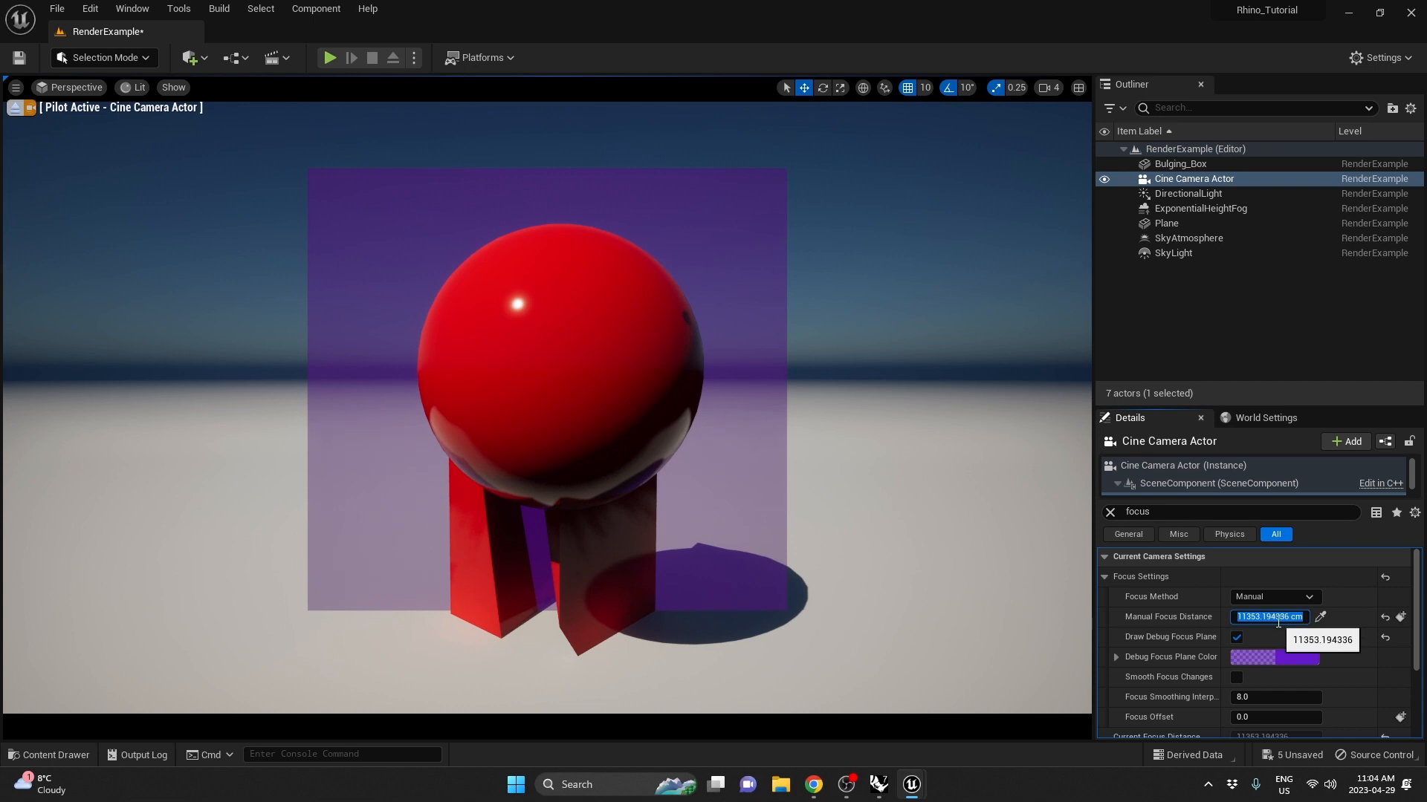
text(1100)
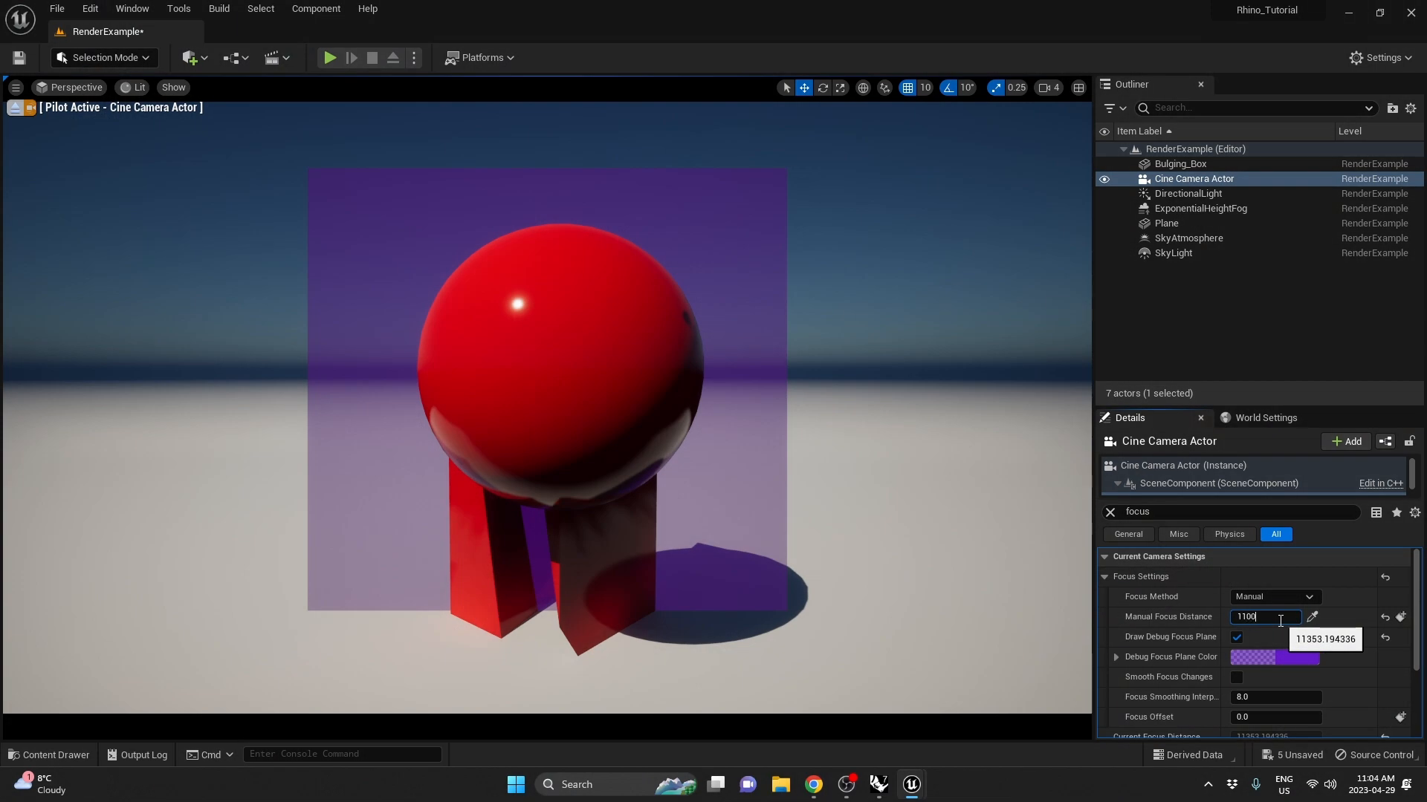
text(0)
key(Return)
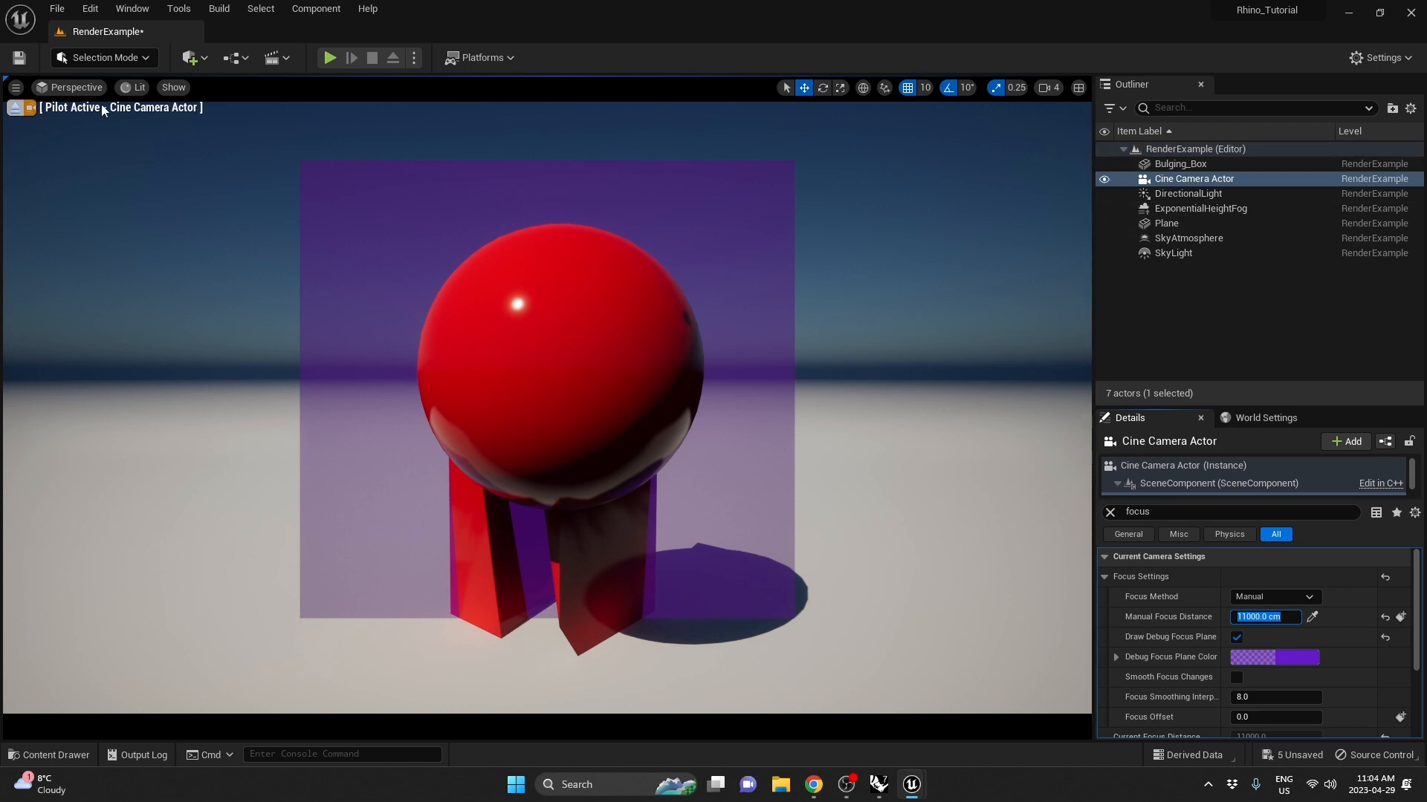
Stop piloting the cine camera and examine the focus plane's position against the object from another angle
click(15, 108)
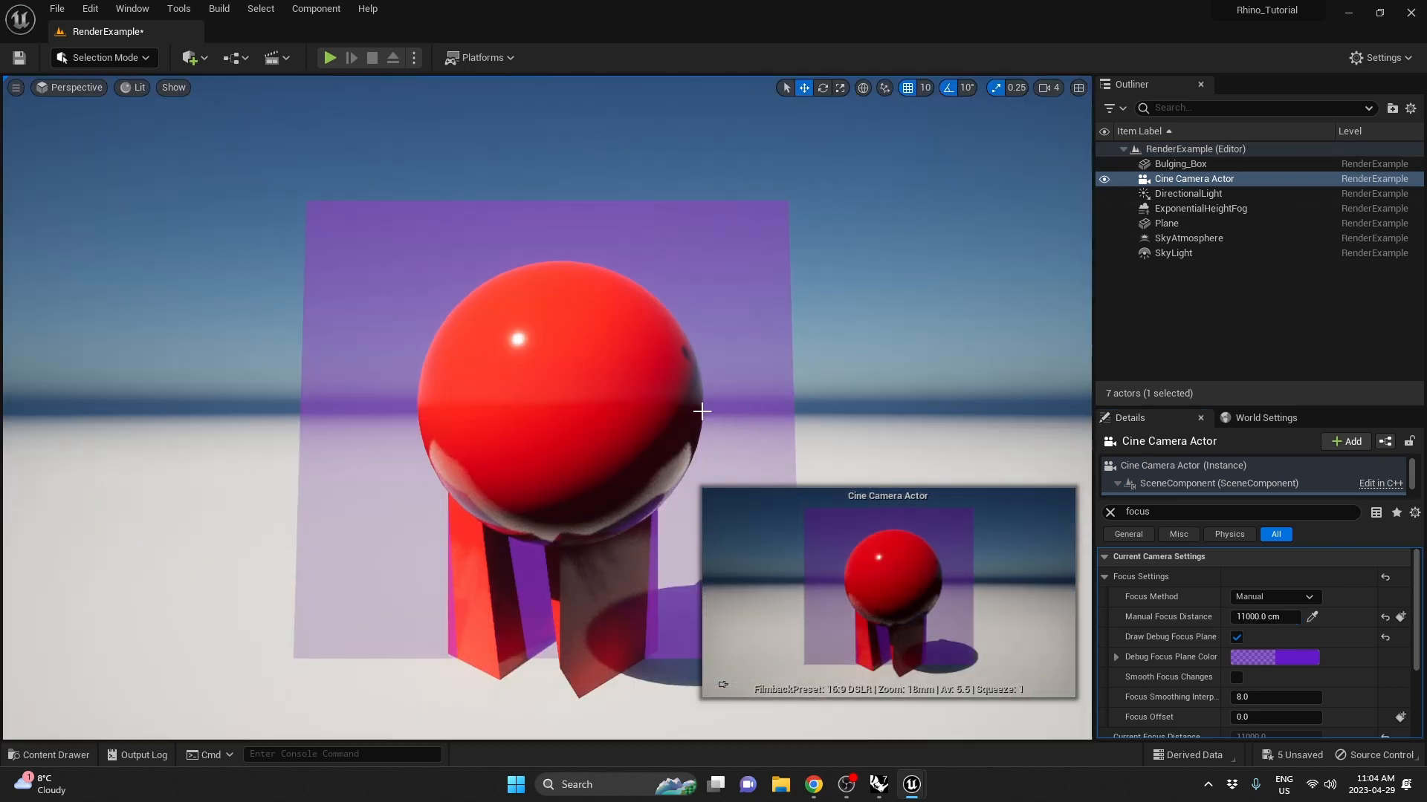
right_drag(702, 412, 736, 557)
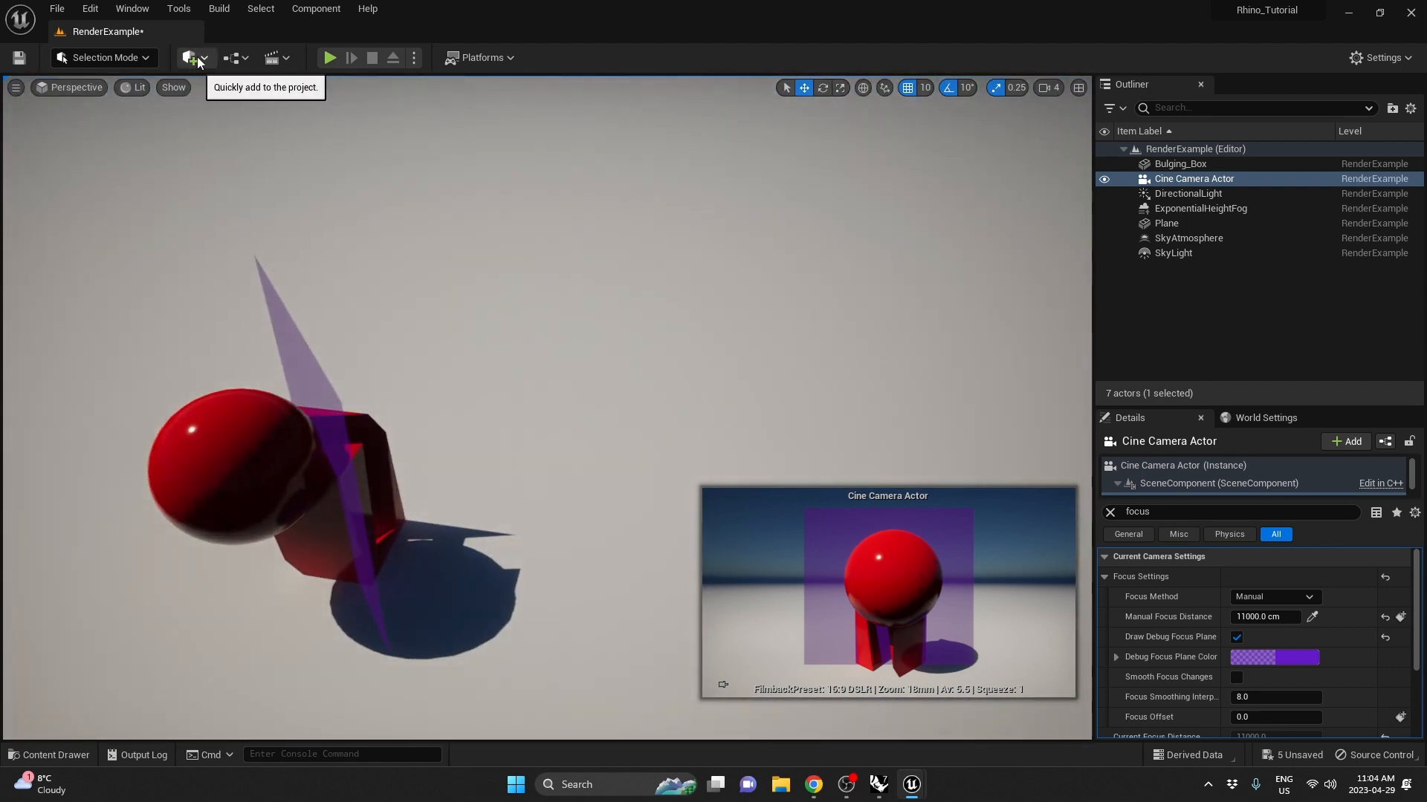
Add a cube shape to the level
click(195, 59)
mouse_move(255, 211)
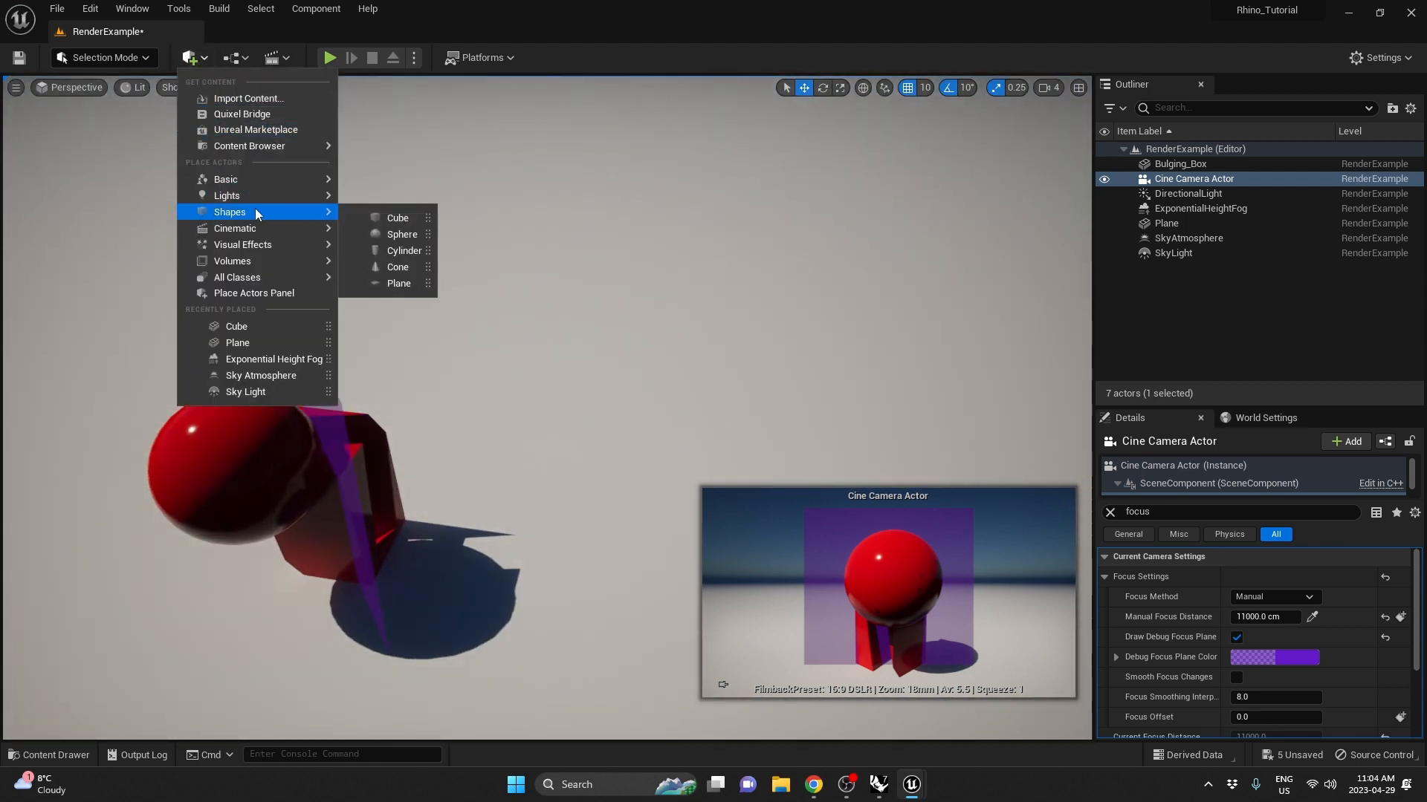
click(379, 216)
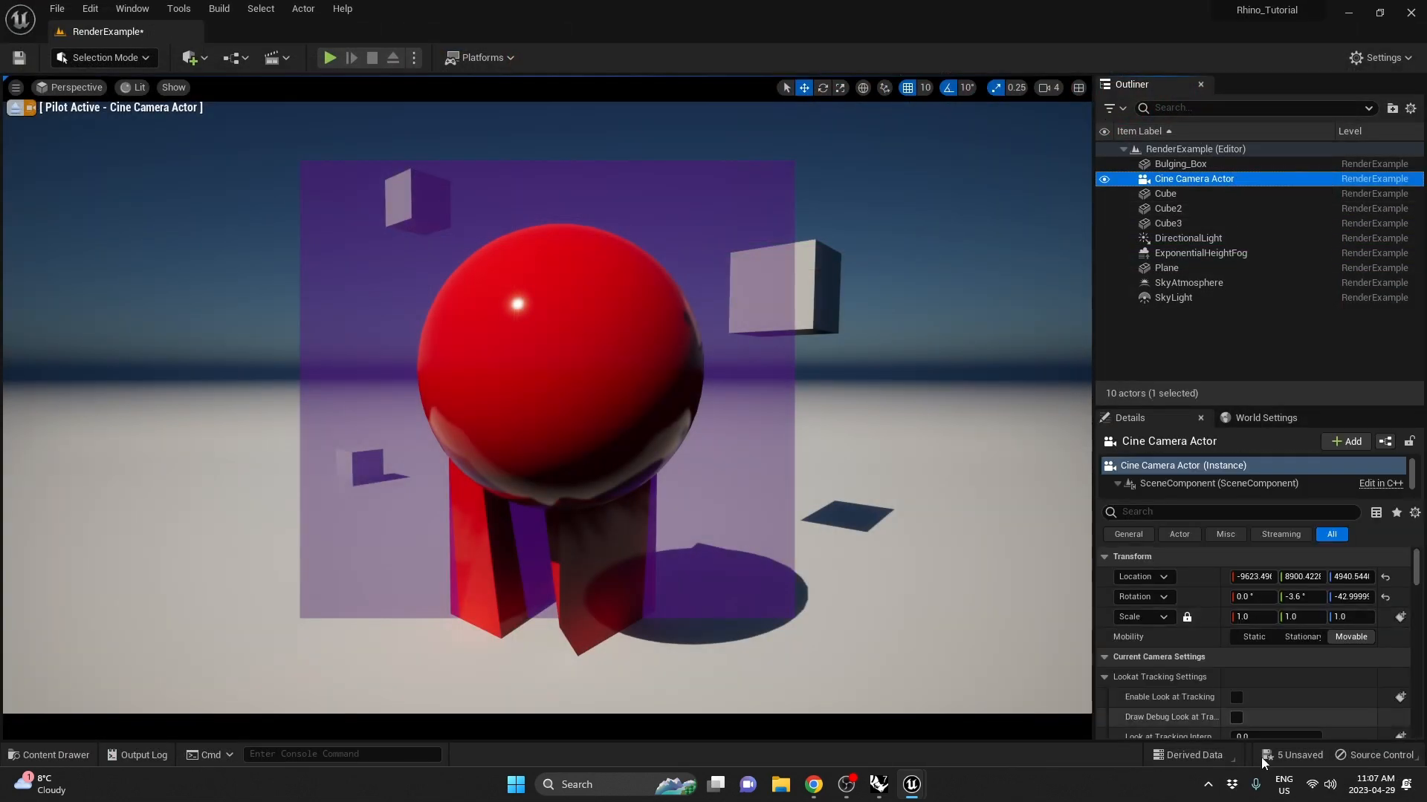
Find the cine camera's focus settings and disable Draw Debug Focus Plane
click(1185, 510)
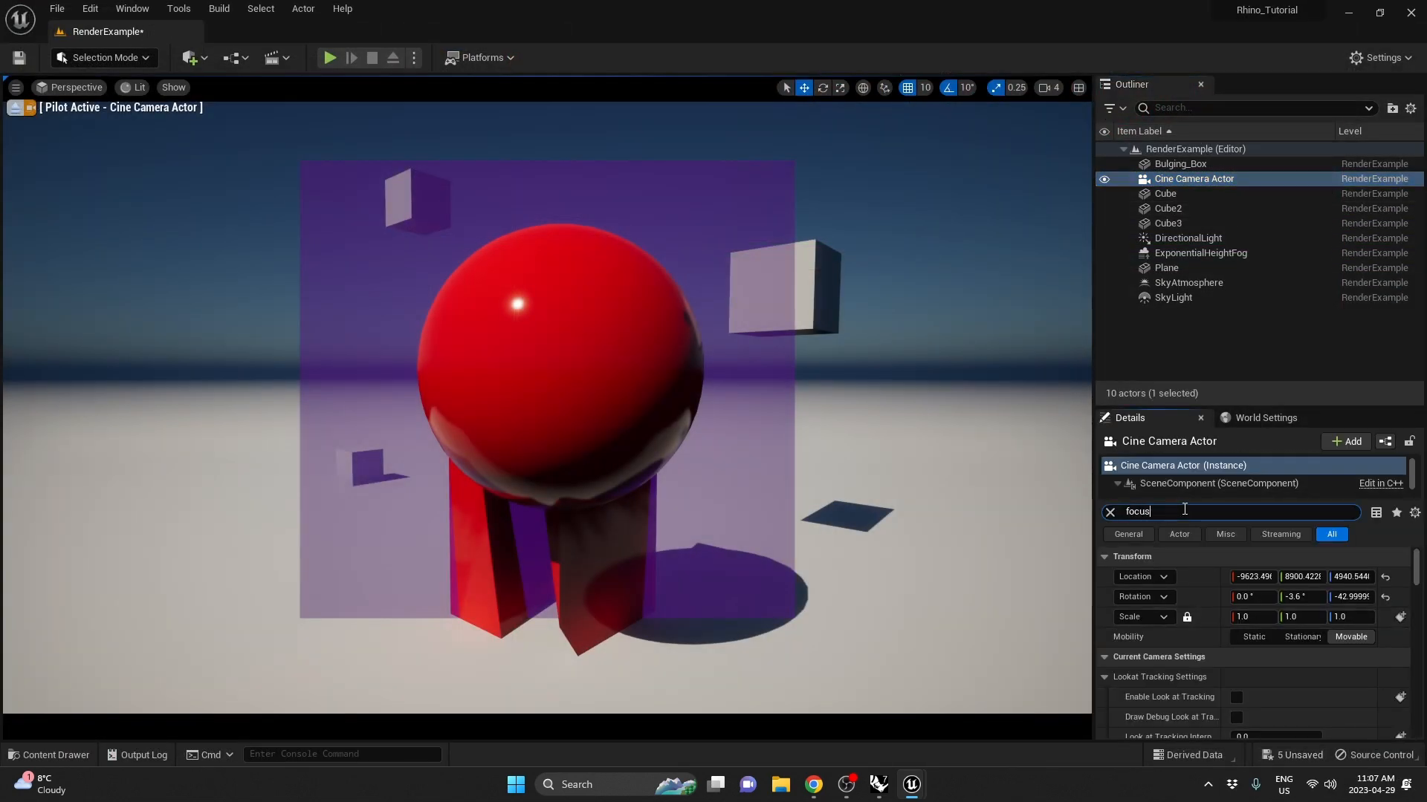
click(1236, 637)
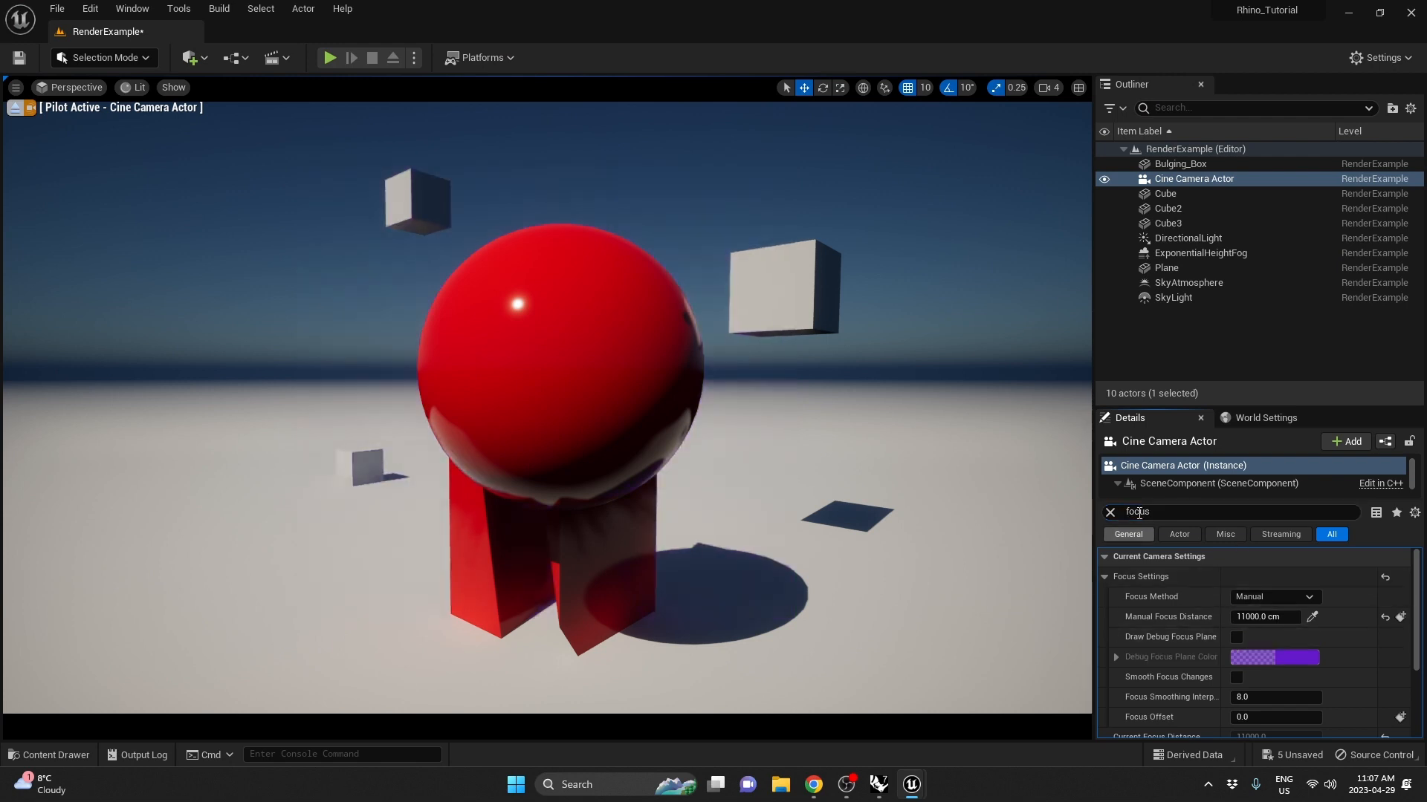
click(1111, 512)
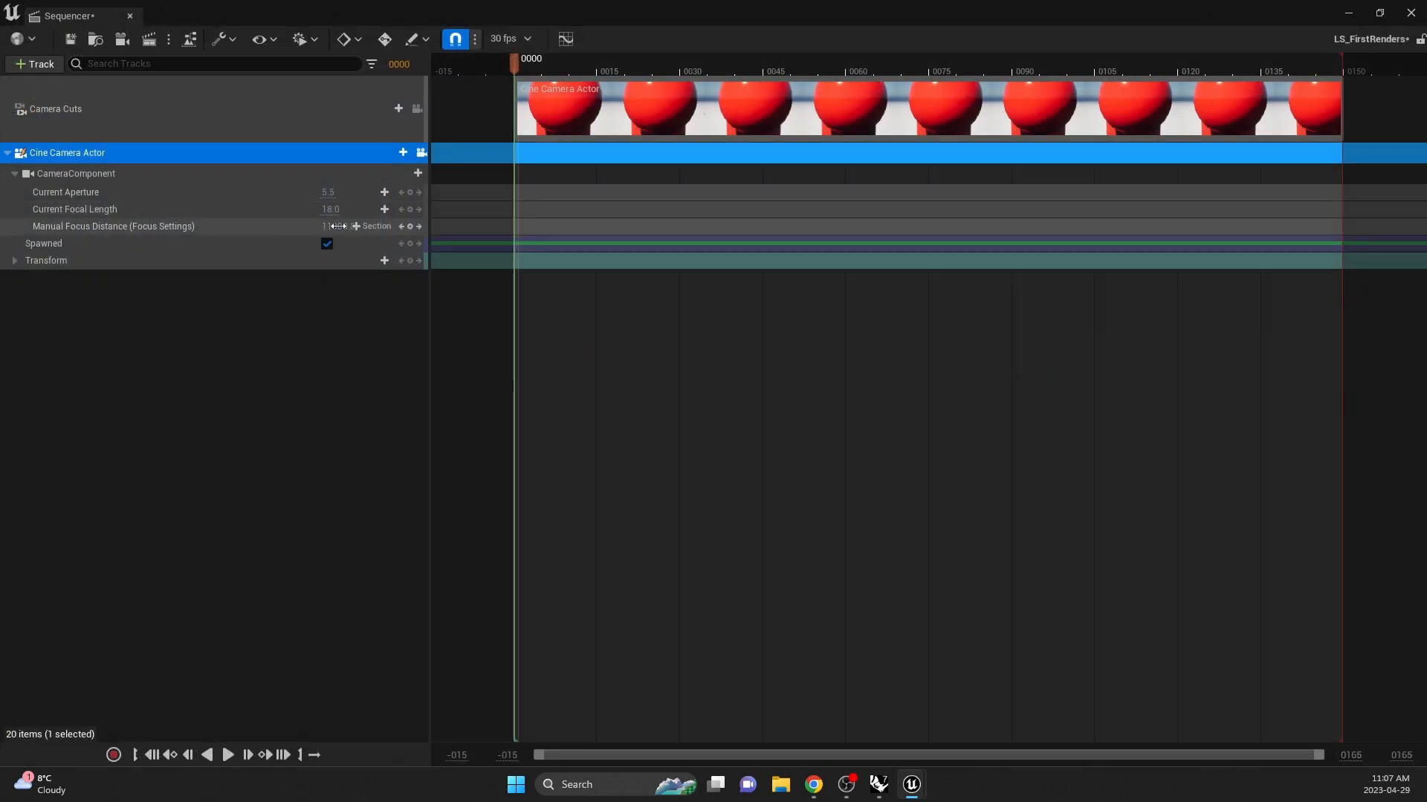
Set the cine camera's current aperture to 1.8 in the sequence and its exposure compensation to 6.5
click(330, 191)
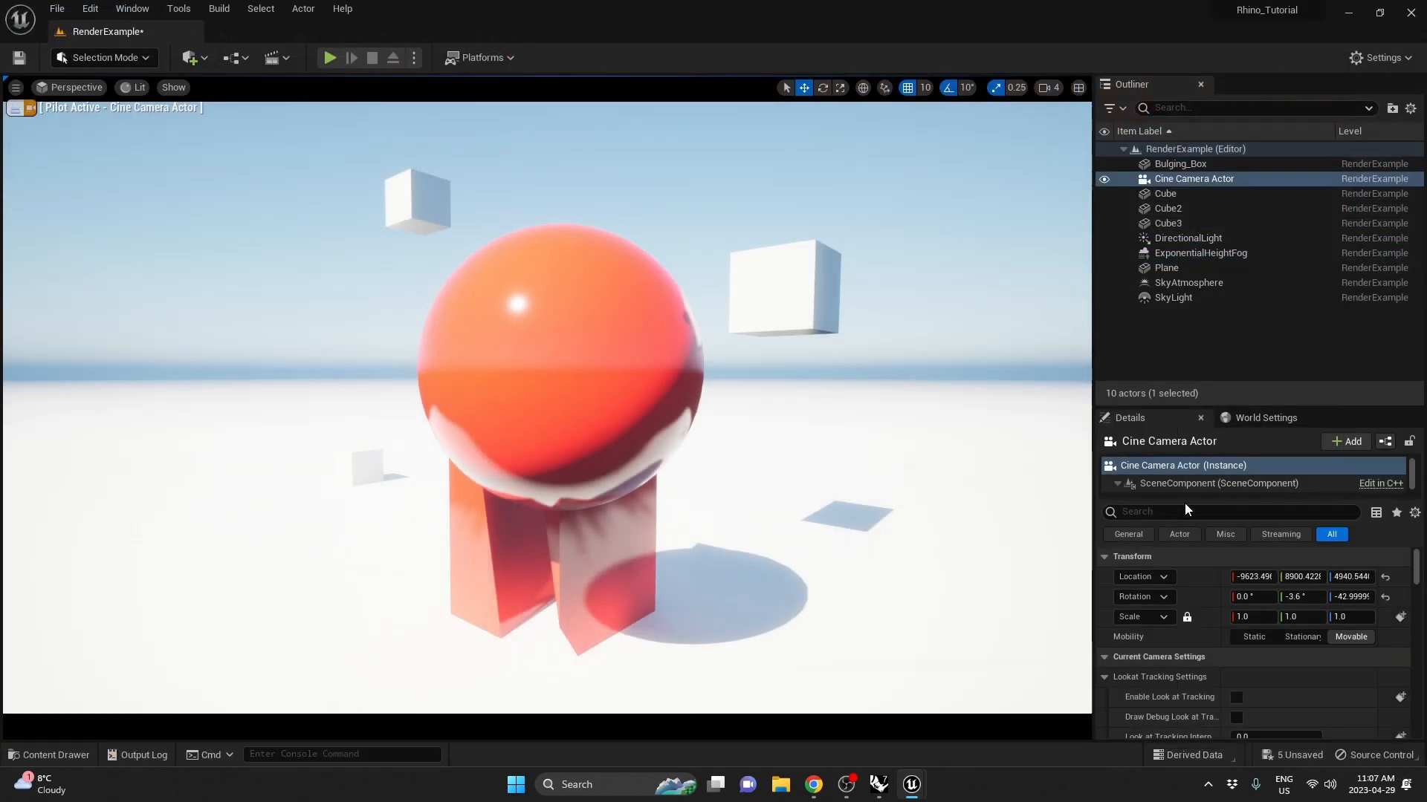
click(1182, 511)
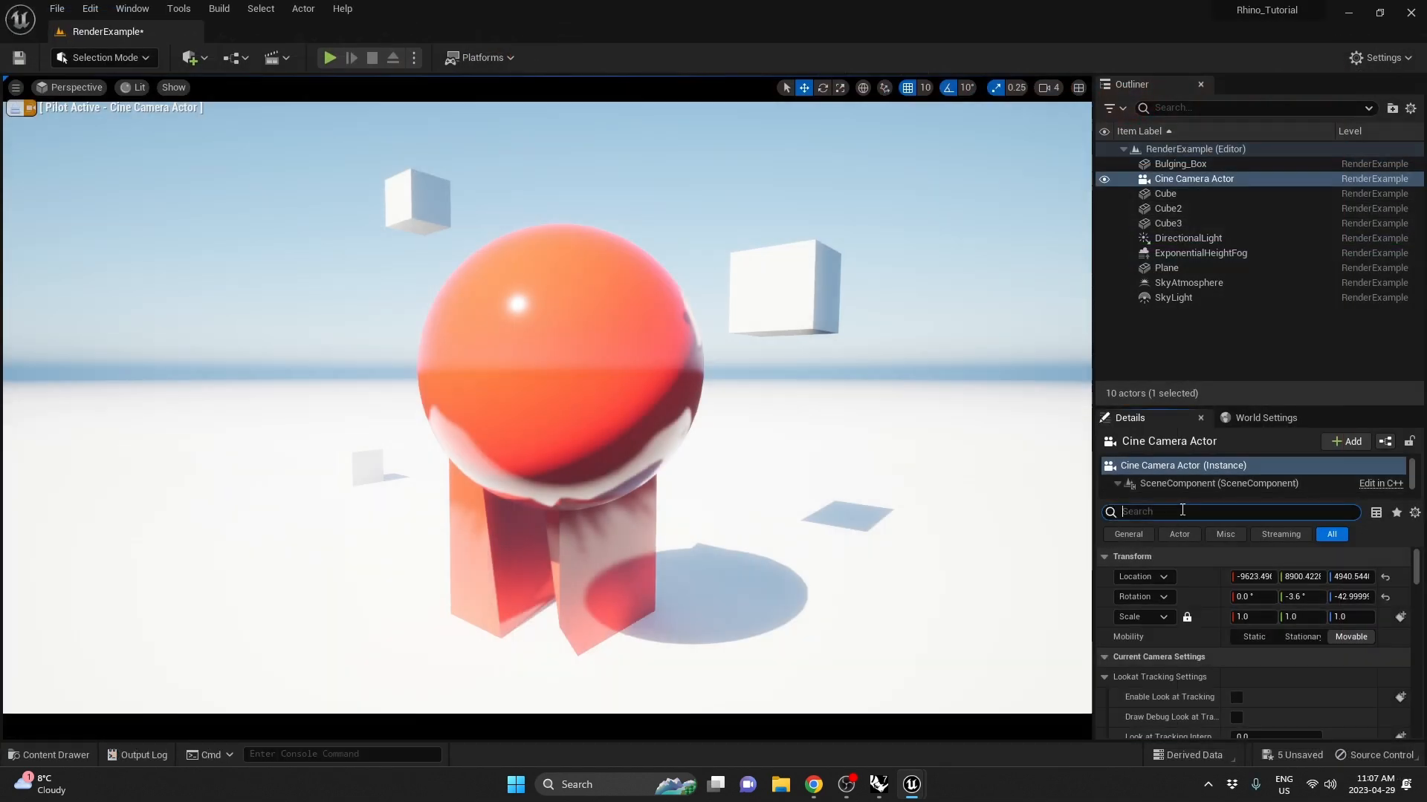
text(exposure)
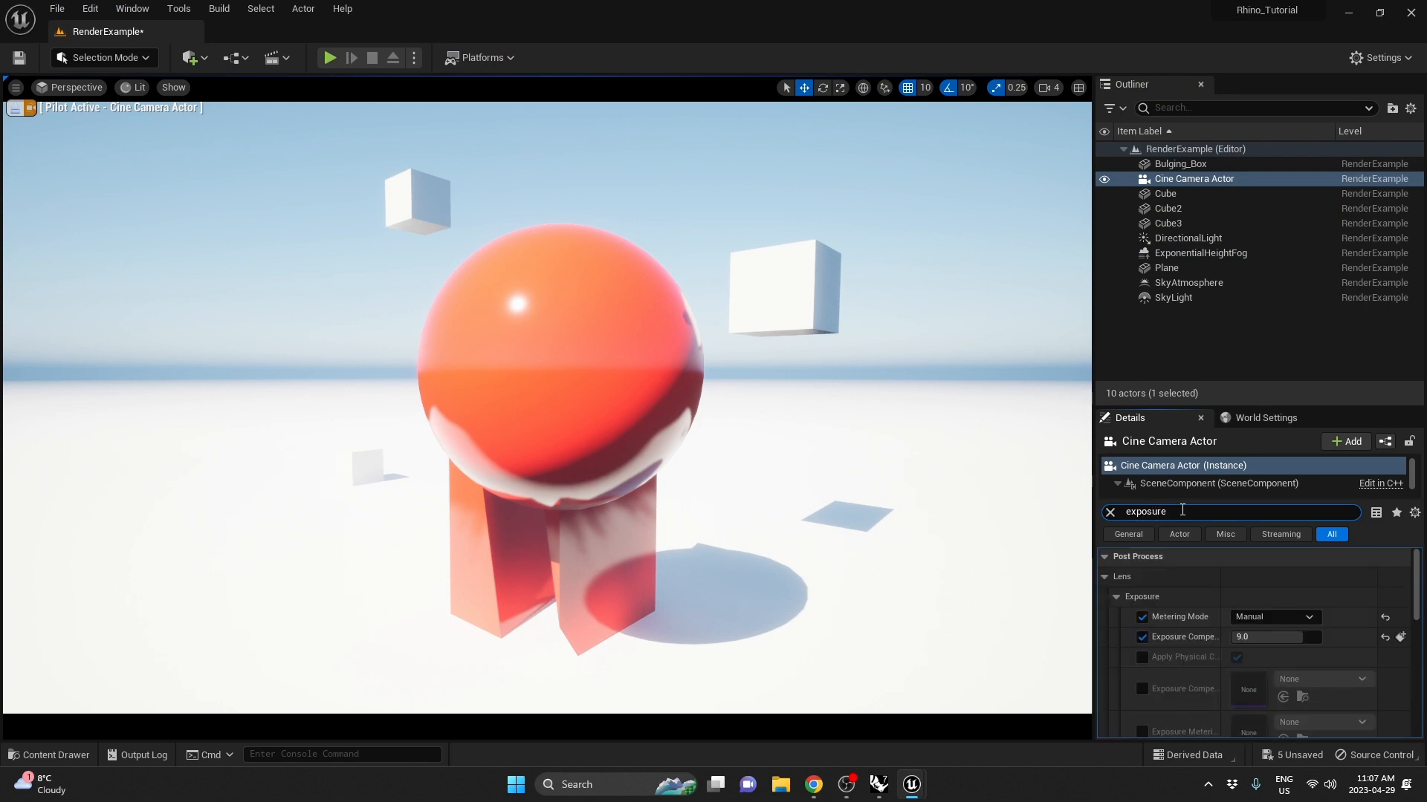
drag(1307, 637, 1282, 637)
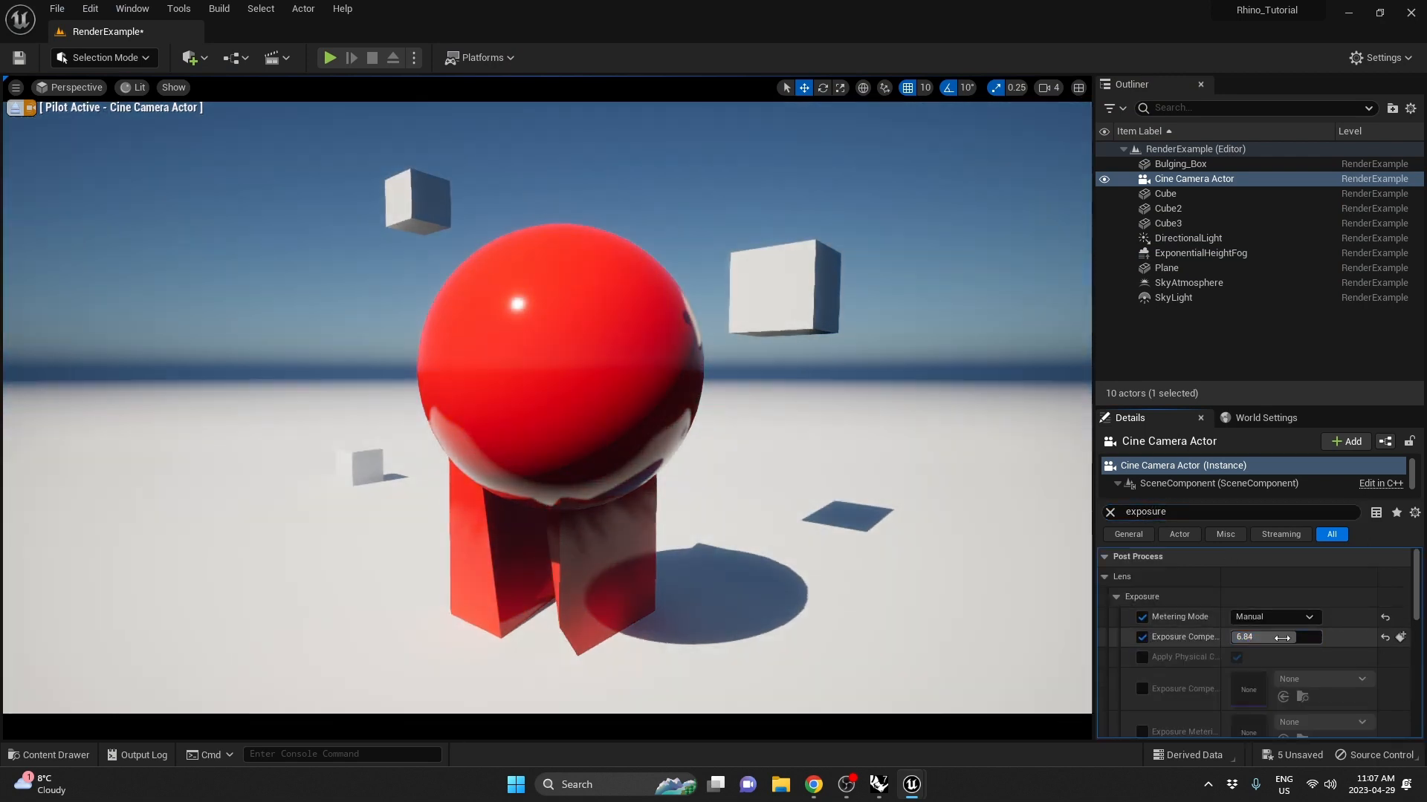
click(1282, 638)
text(8)
key(Return)
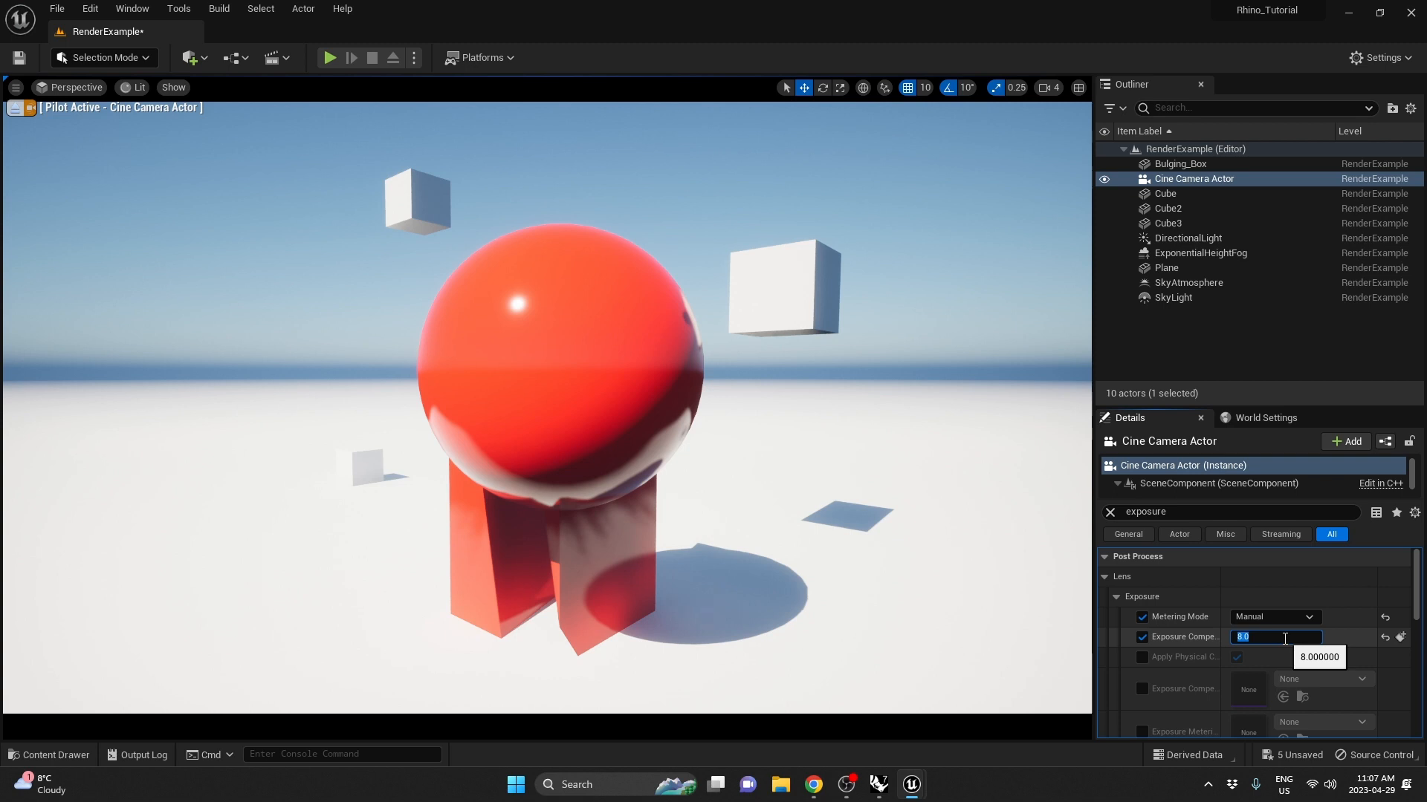
text(7)
key(Return)
text(6.5)
key(Return)
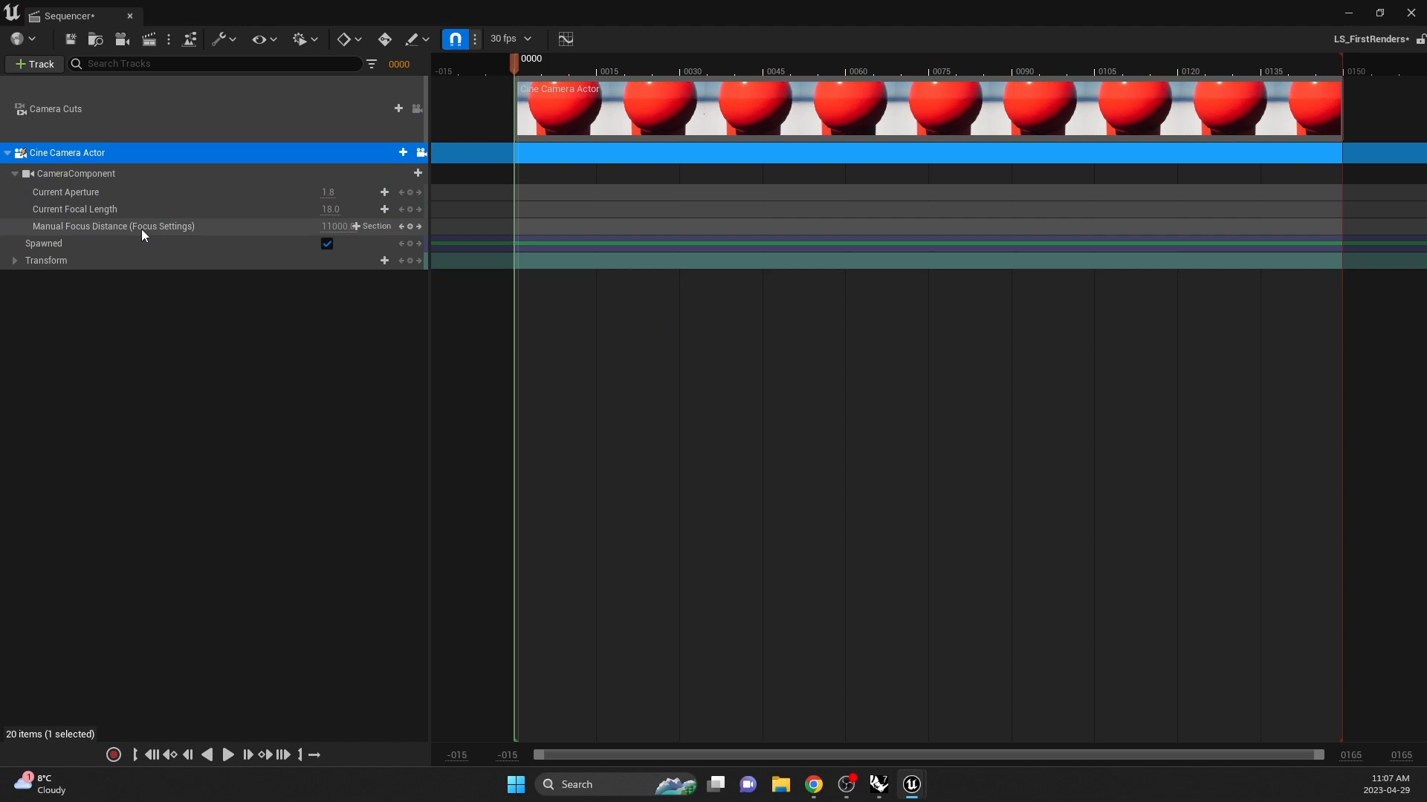
Try reducing the cine camera's Manual Focus Distance to 350 in the sequence
click(87, 229)
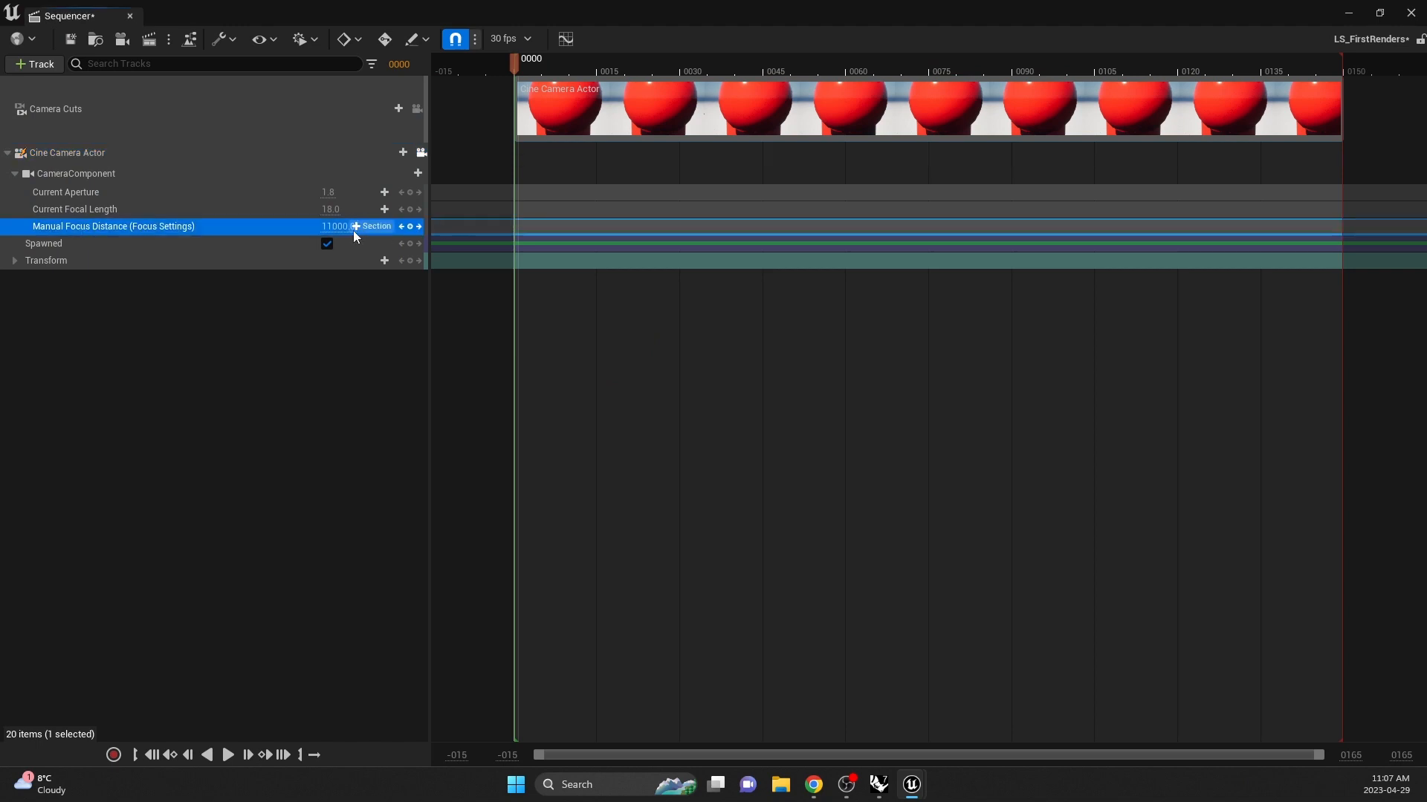
drag(334, 228, 326, 228)
drag(355, 226, 347, 226)
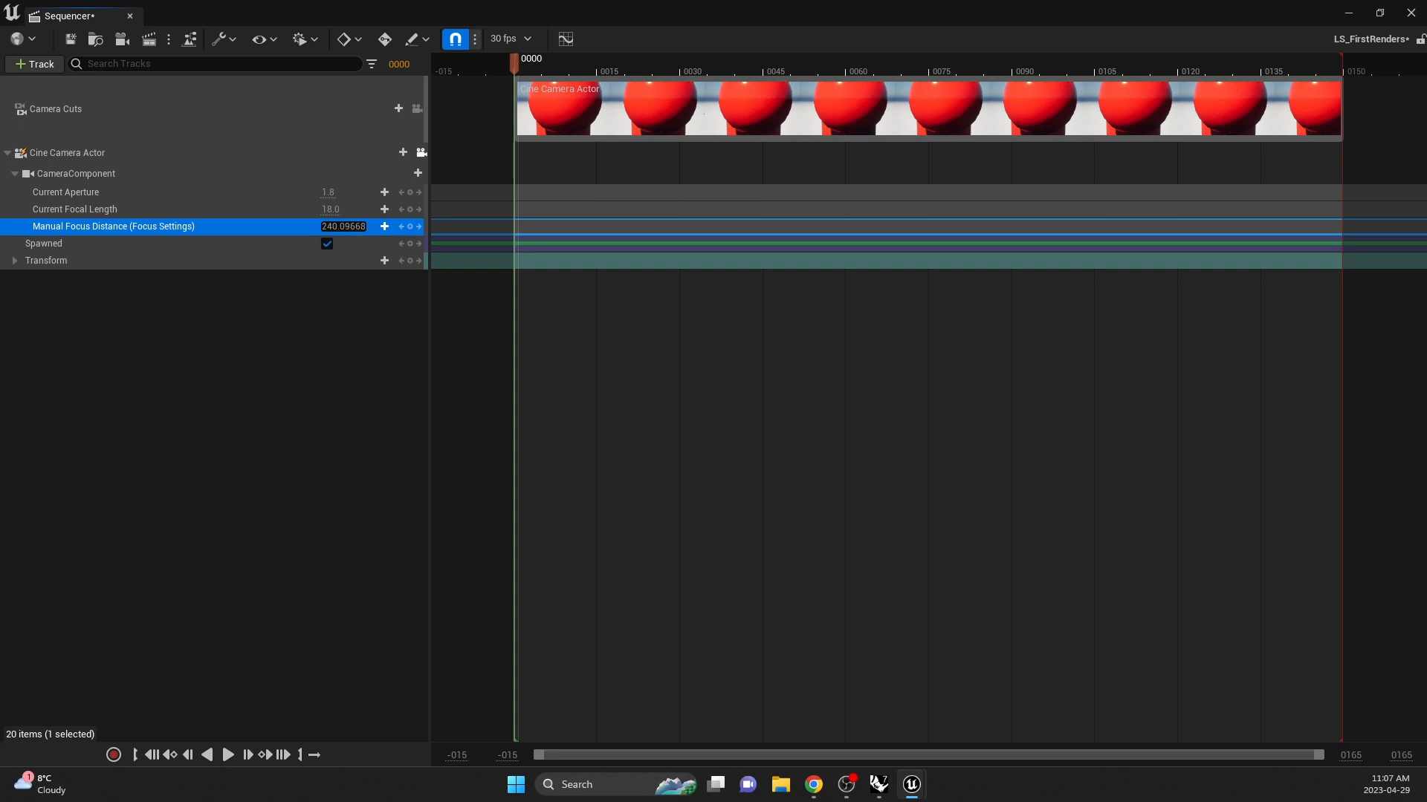
key(Return)
text(350)
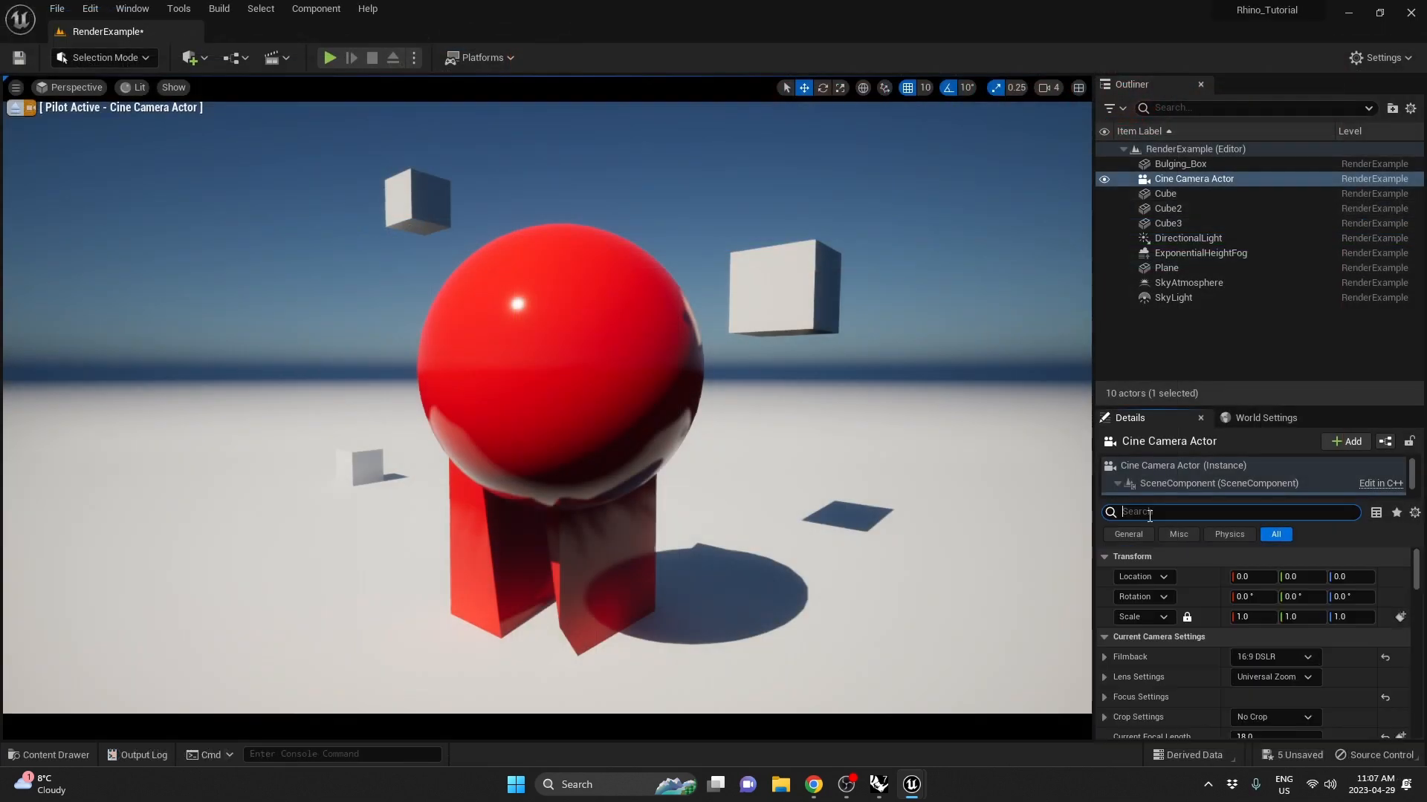
Find the cine camera's debug focus plane option, toggle the plane on and off, and clear the property filter
click(1156, 514)
text(debug)
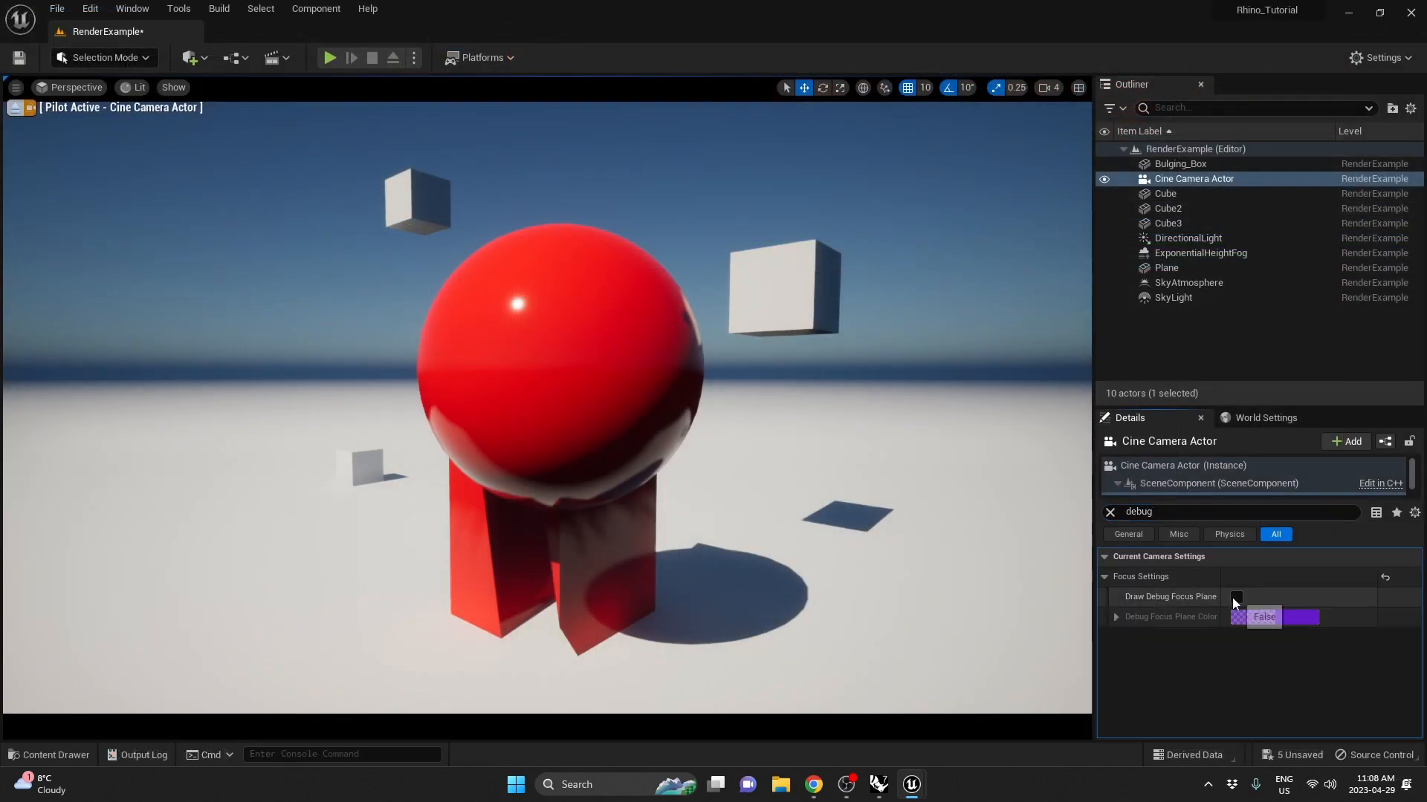
click(1235, 598)
click(1235, 598)
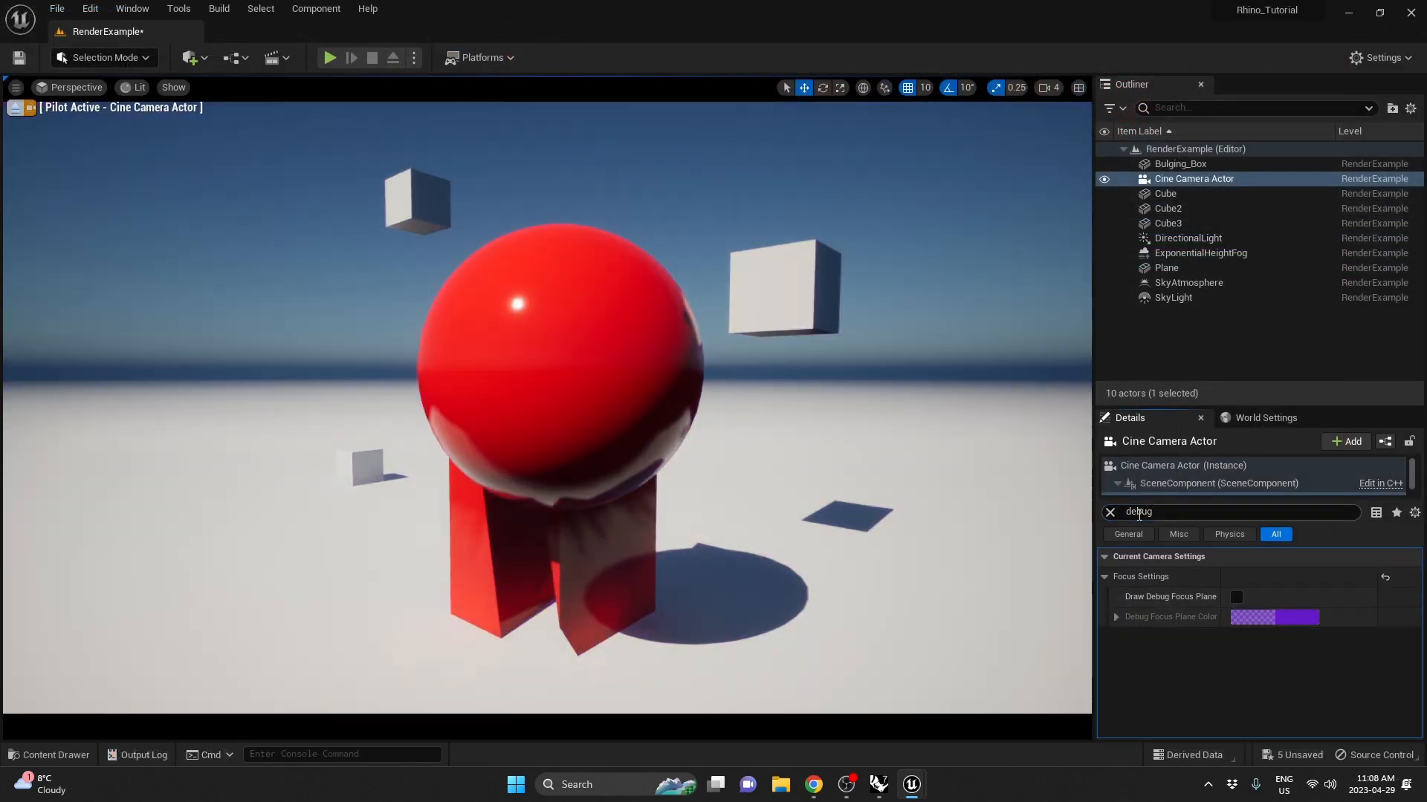
click(1110, 512)
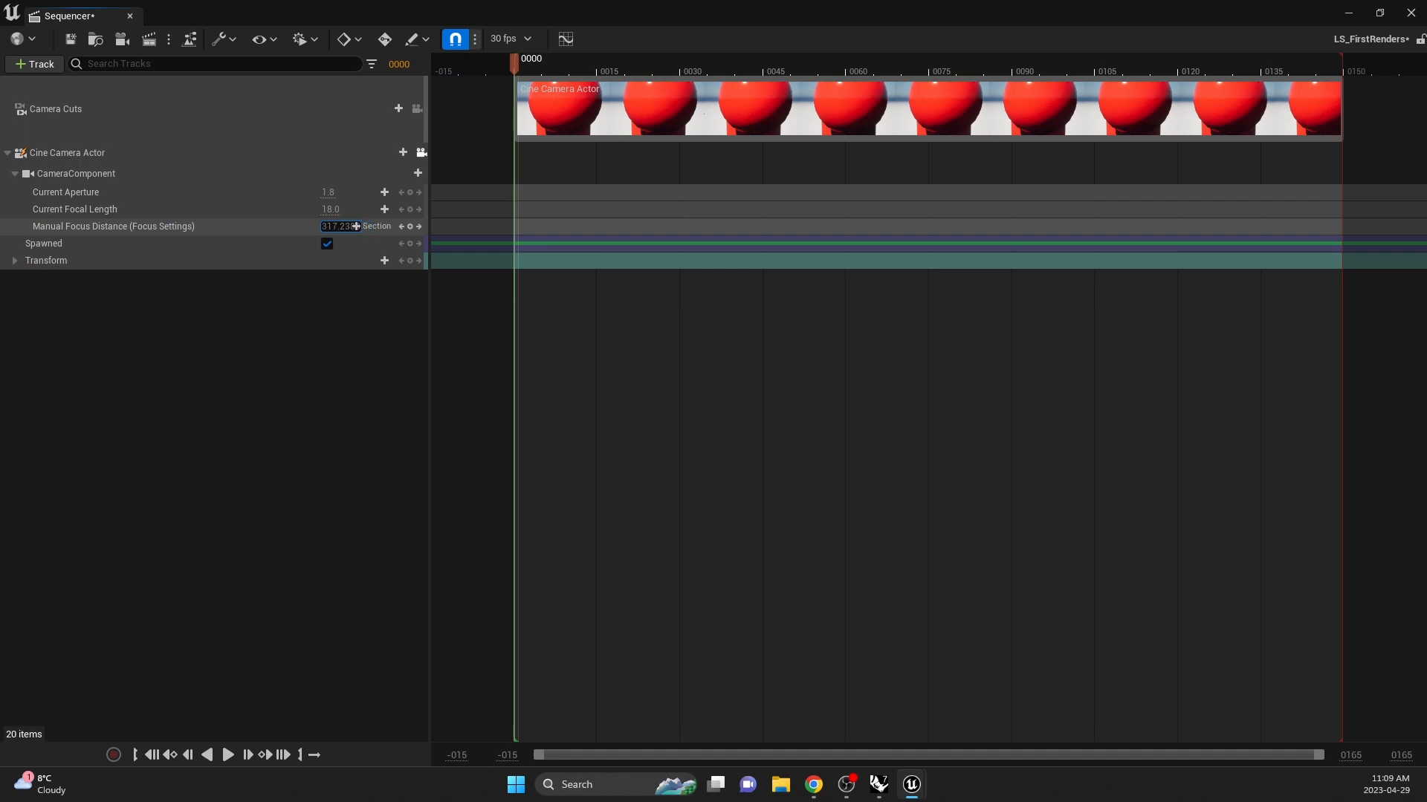
Set the cine camera's Manual Focus Distance to 450 in the sequence
drag(356, 226, 320, 226)
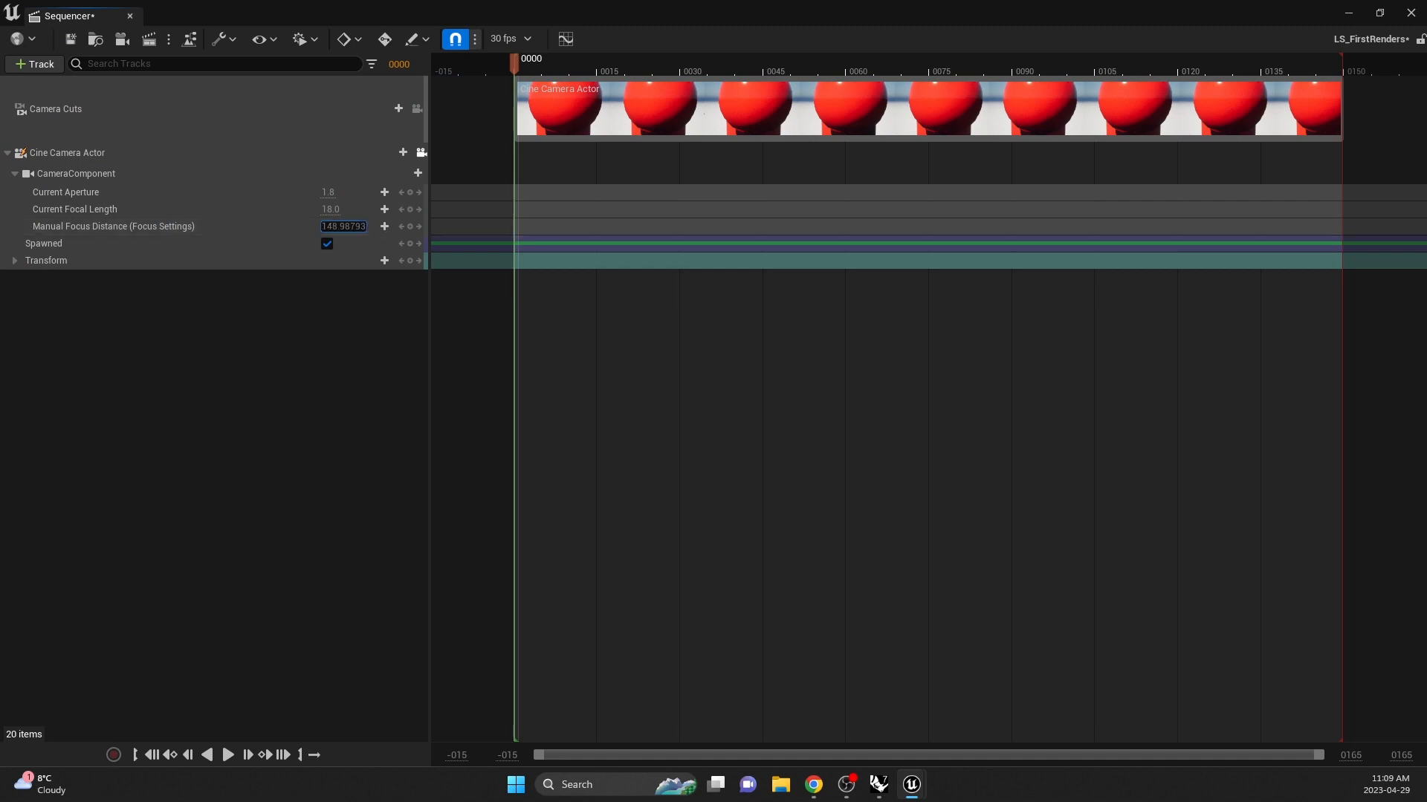
click(331, 226)
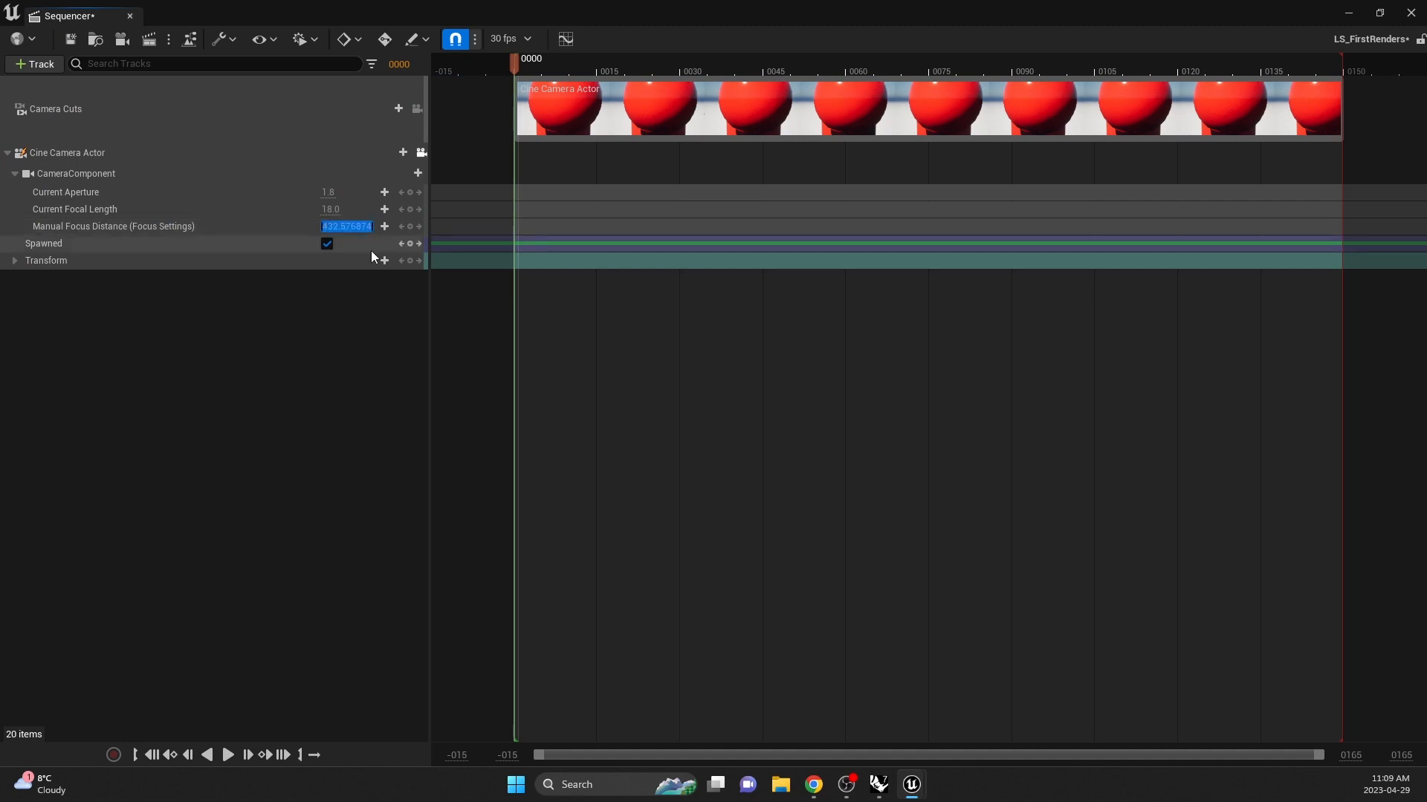
text(450)
key(Return)
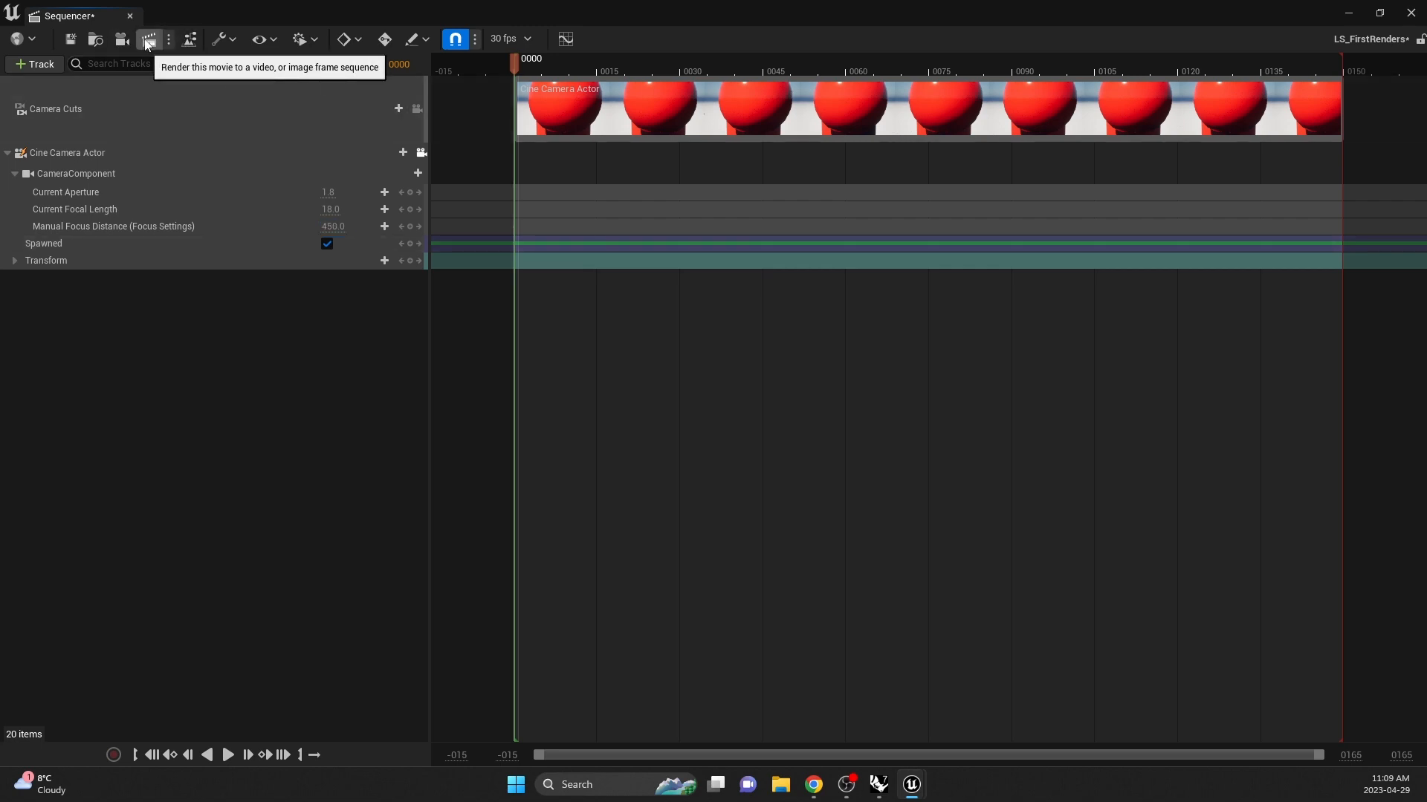
Open the LS_FirstRenders job's configuration in the Movie Render Queue and review the export and rendering settings that can be added
click(149, 45)
drag(640, 115, 556, 111)
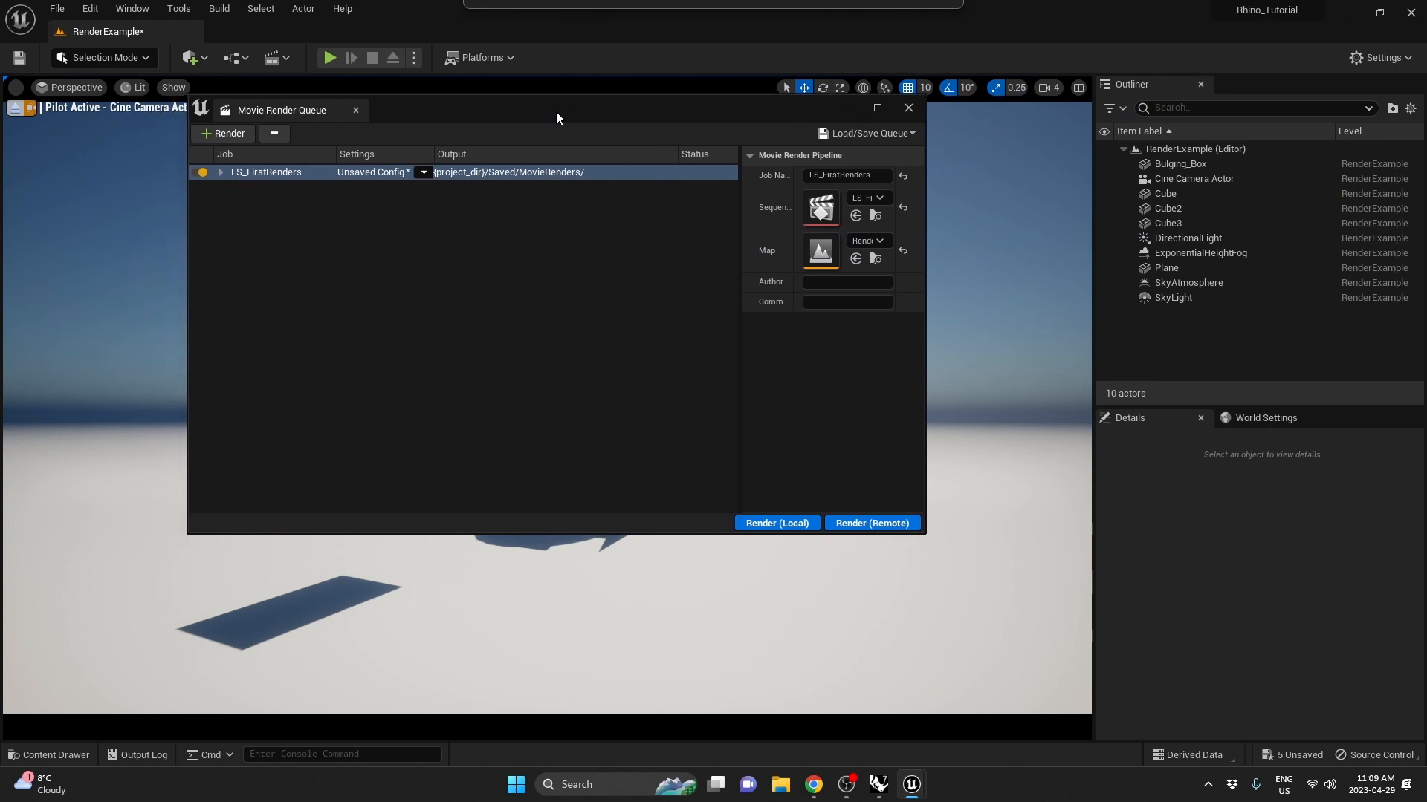
click(372, 172)
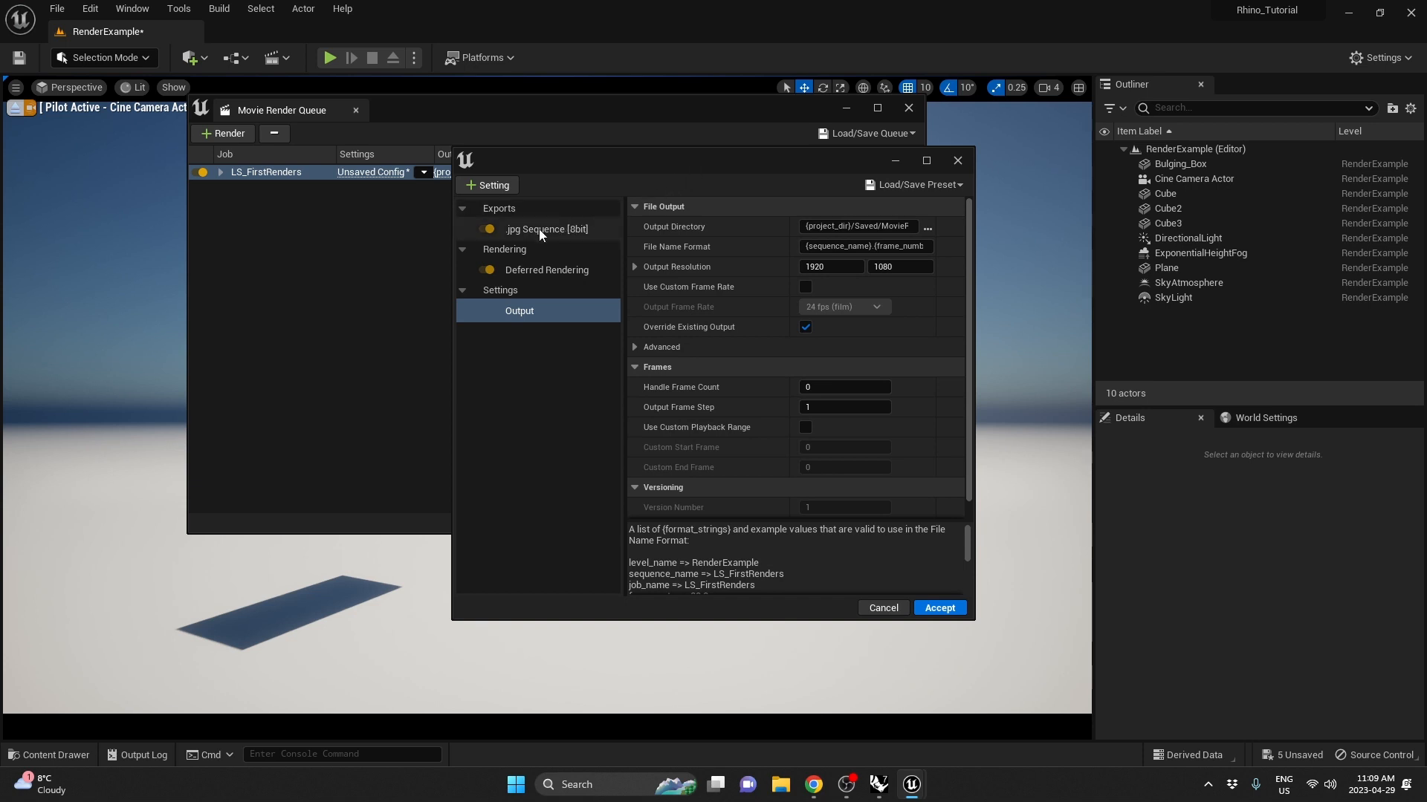
click(496, 186)
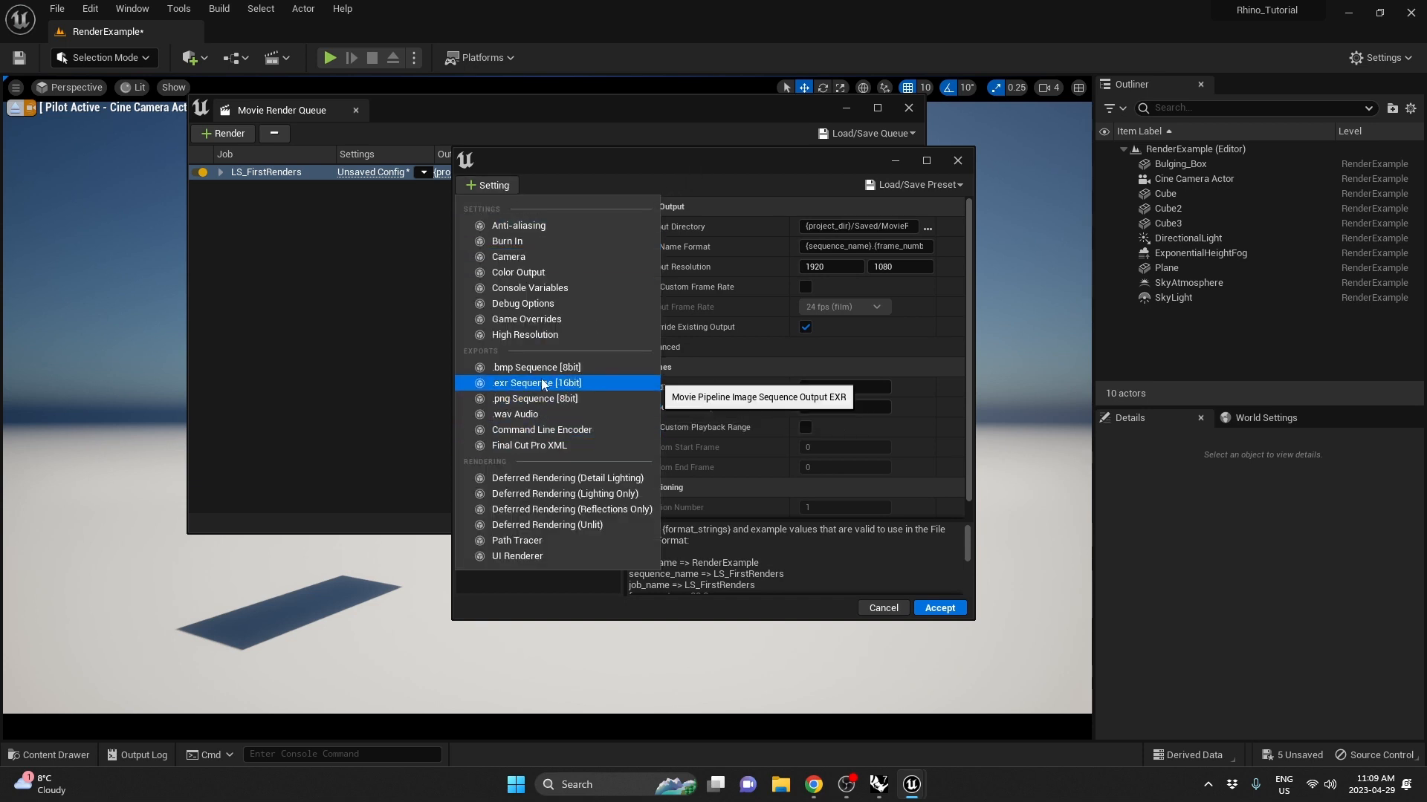
click(612, 172)
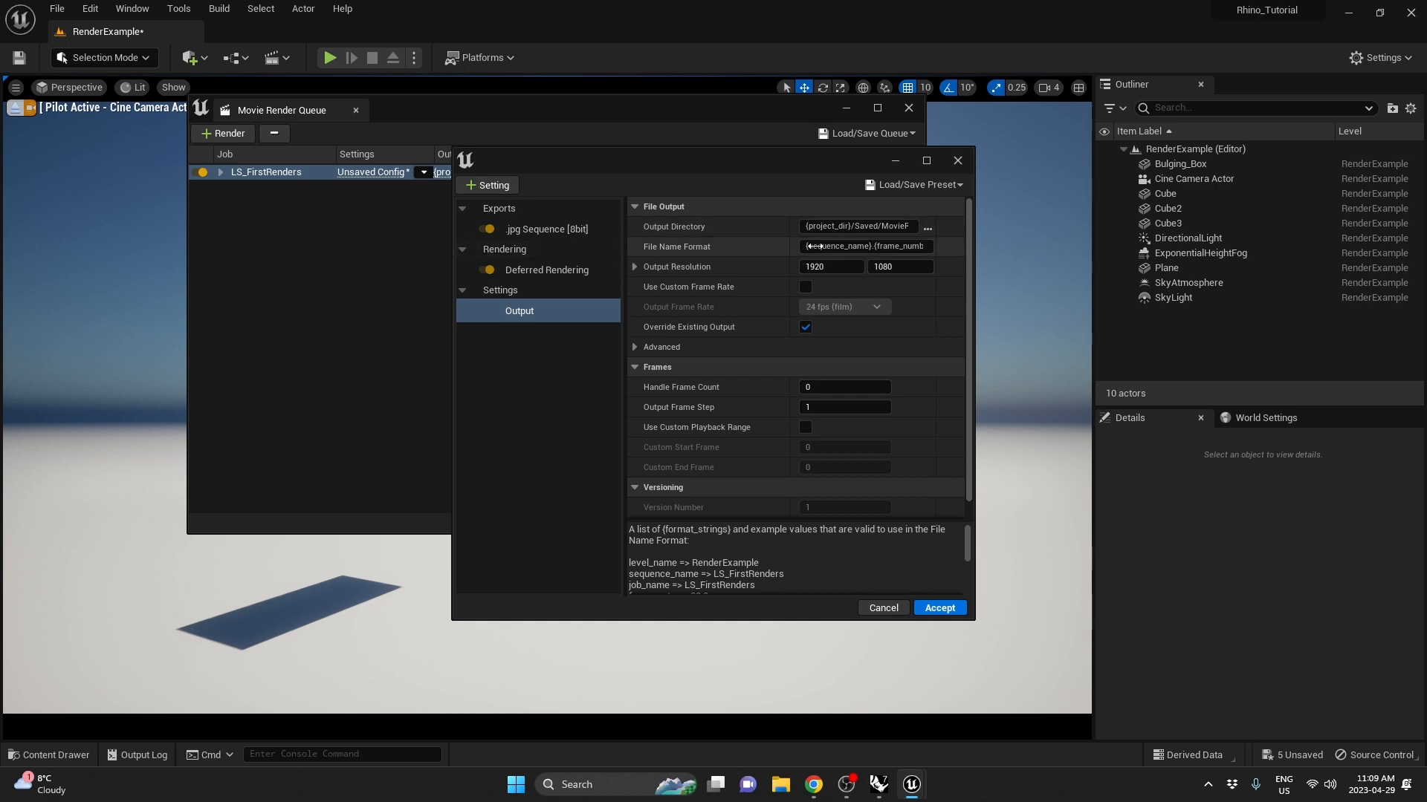
Set the render output directory to the Desktop's Tutorial folder and enable a custom playback range ending at frame 1
click(929, 229)
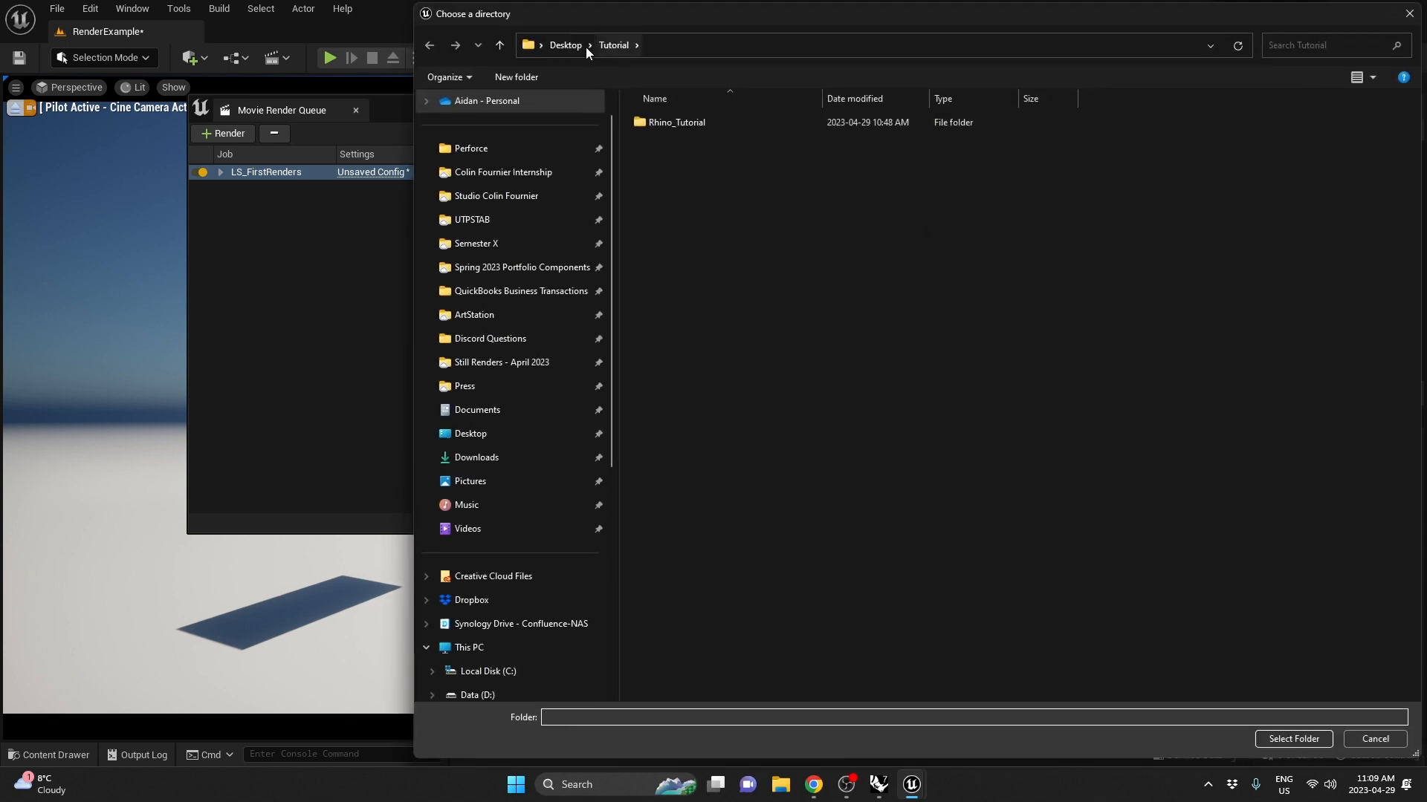
click(1306, 741)
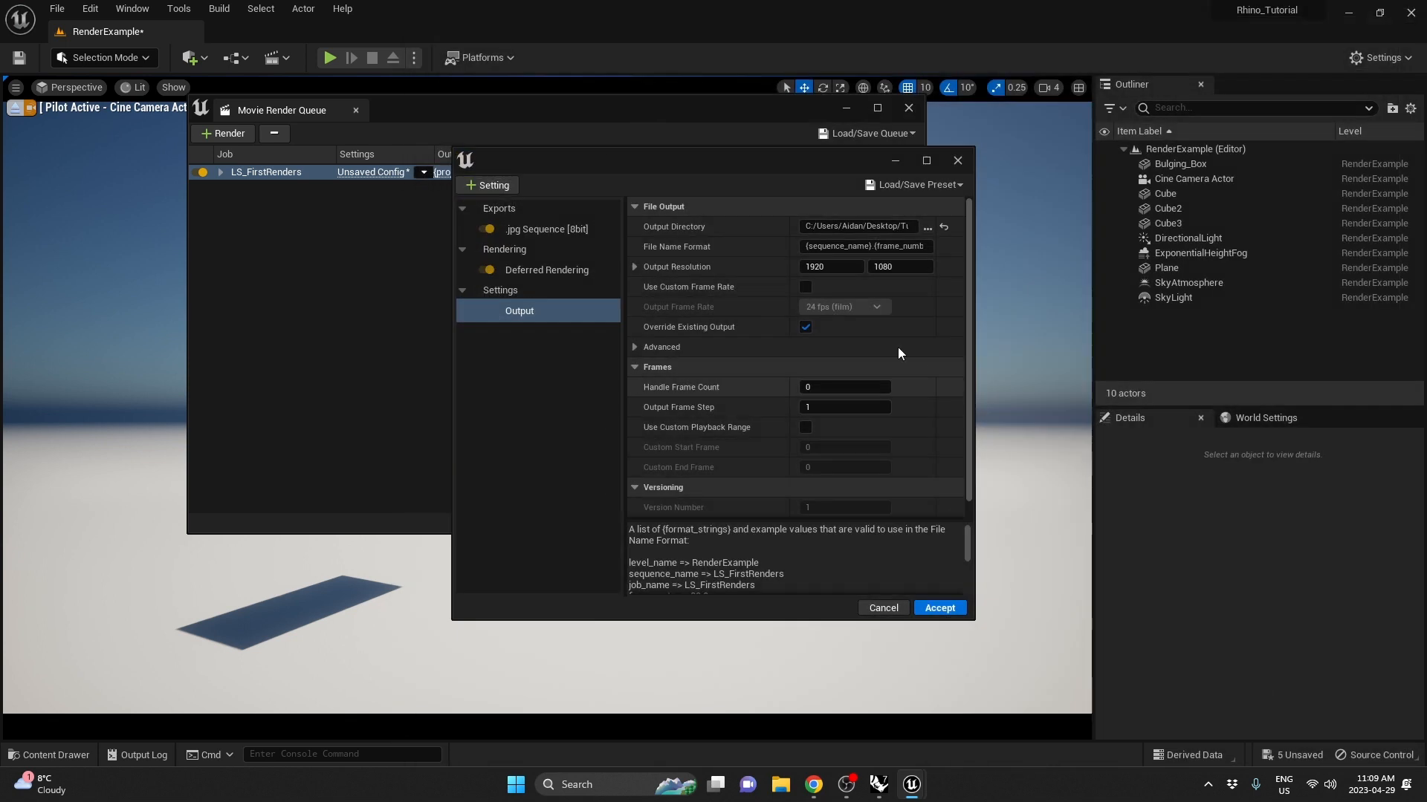
click(805, 428)
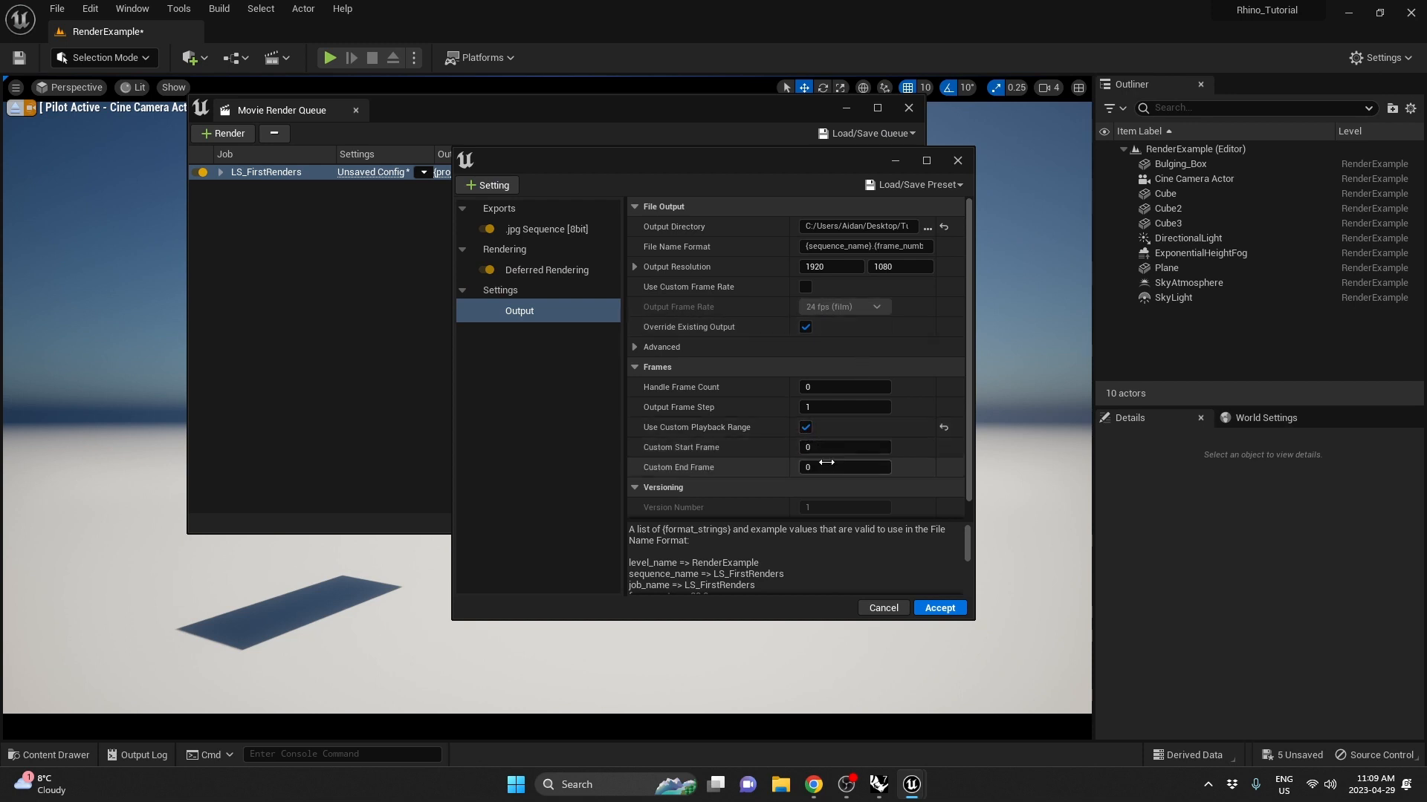
text(1)
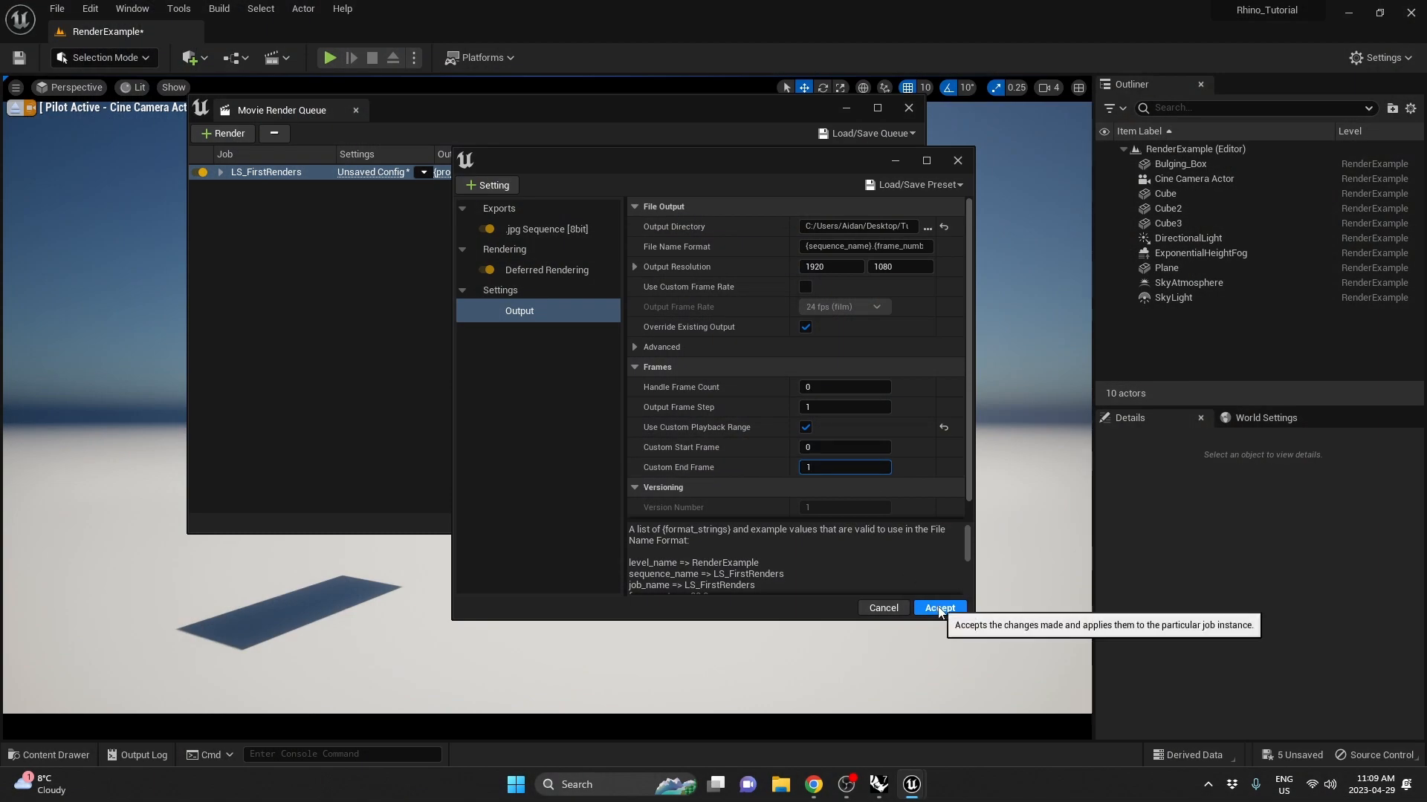
click(556, 359)
scroll(820, 419, down, 1)
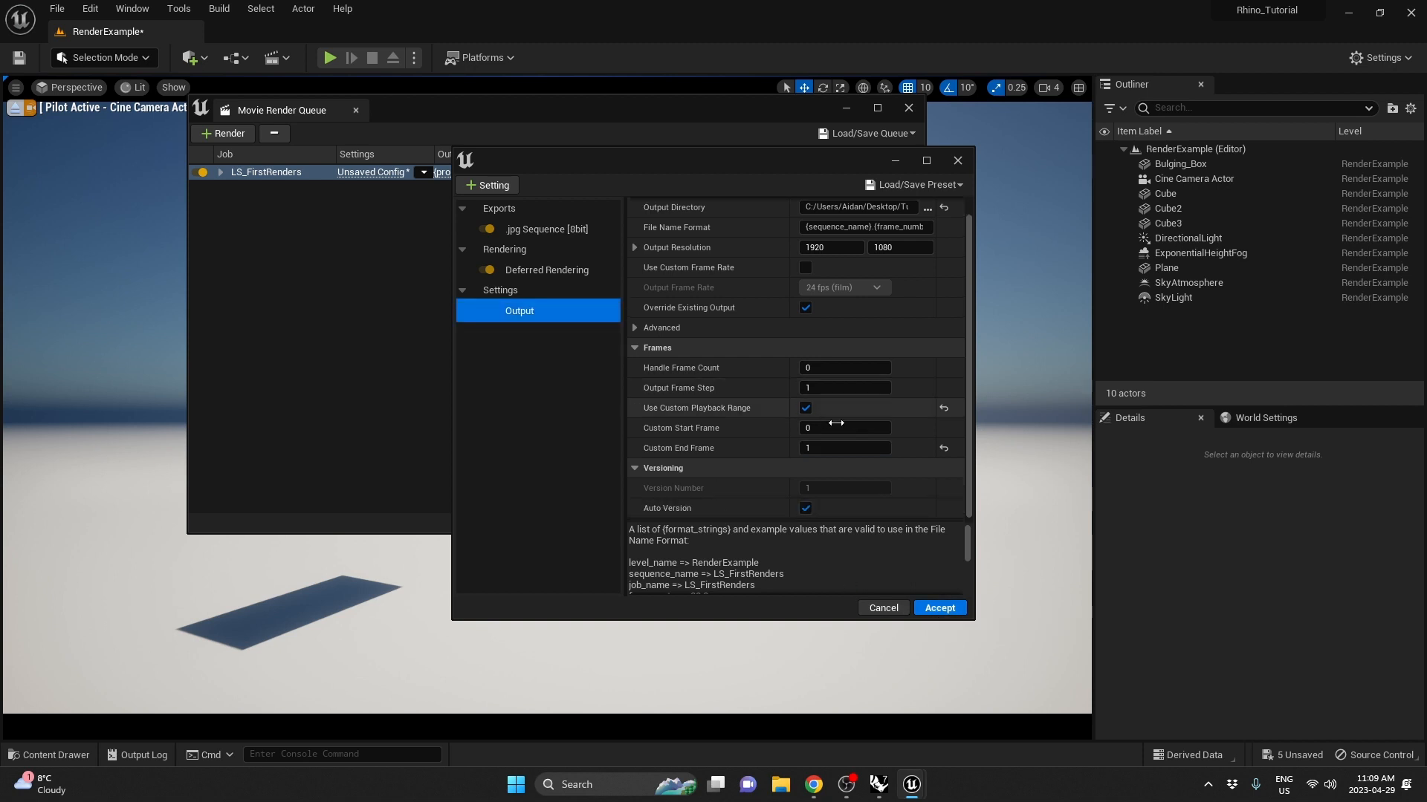
scroll(847, 337, up, 1)
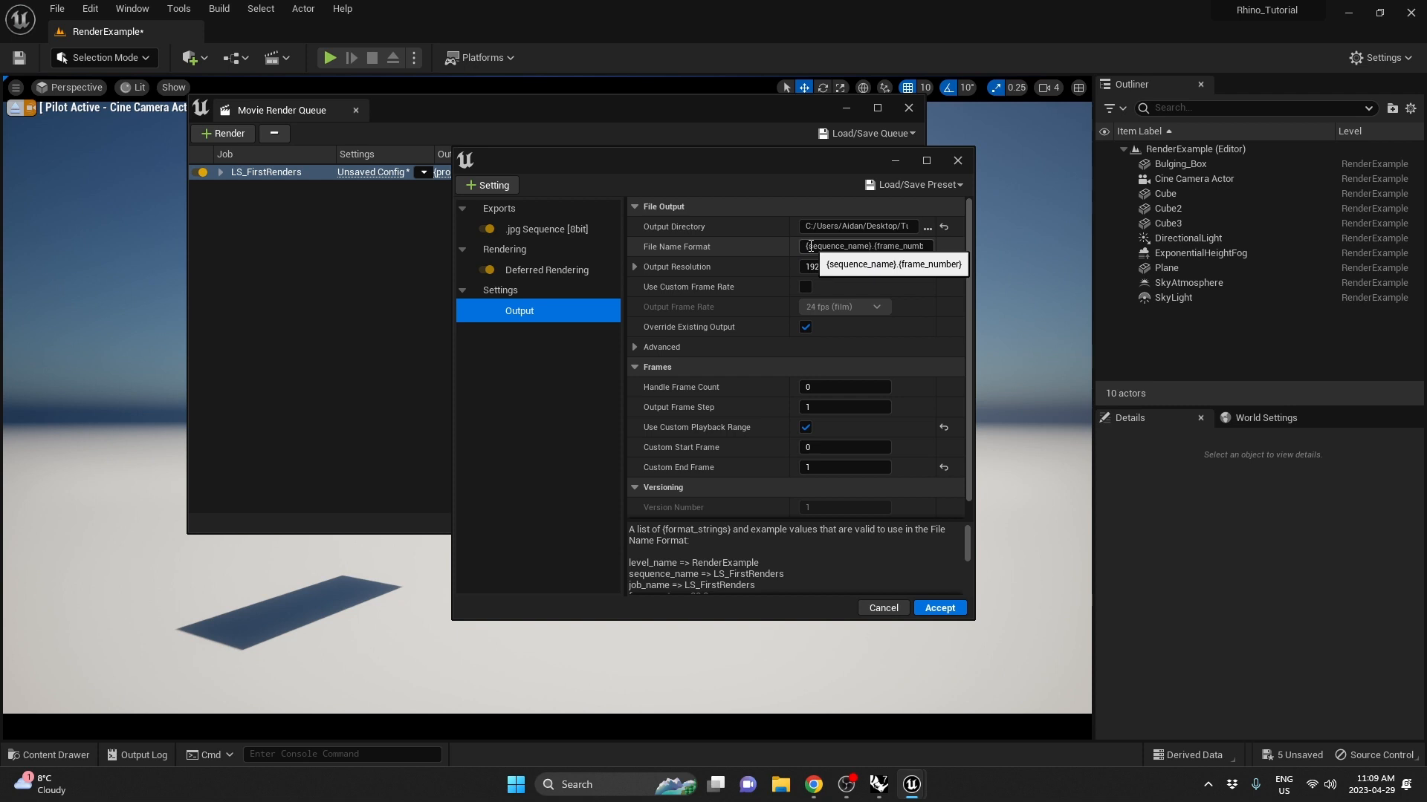
Examine the sequence name and frame number tokens in the output File Name Format
drag(809, 246, 934, 250)
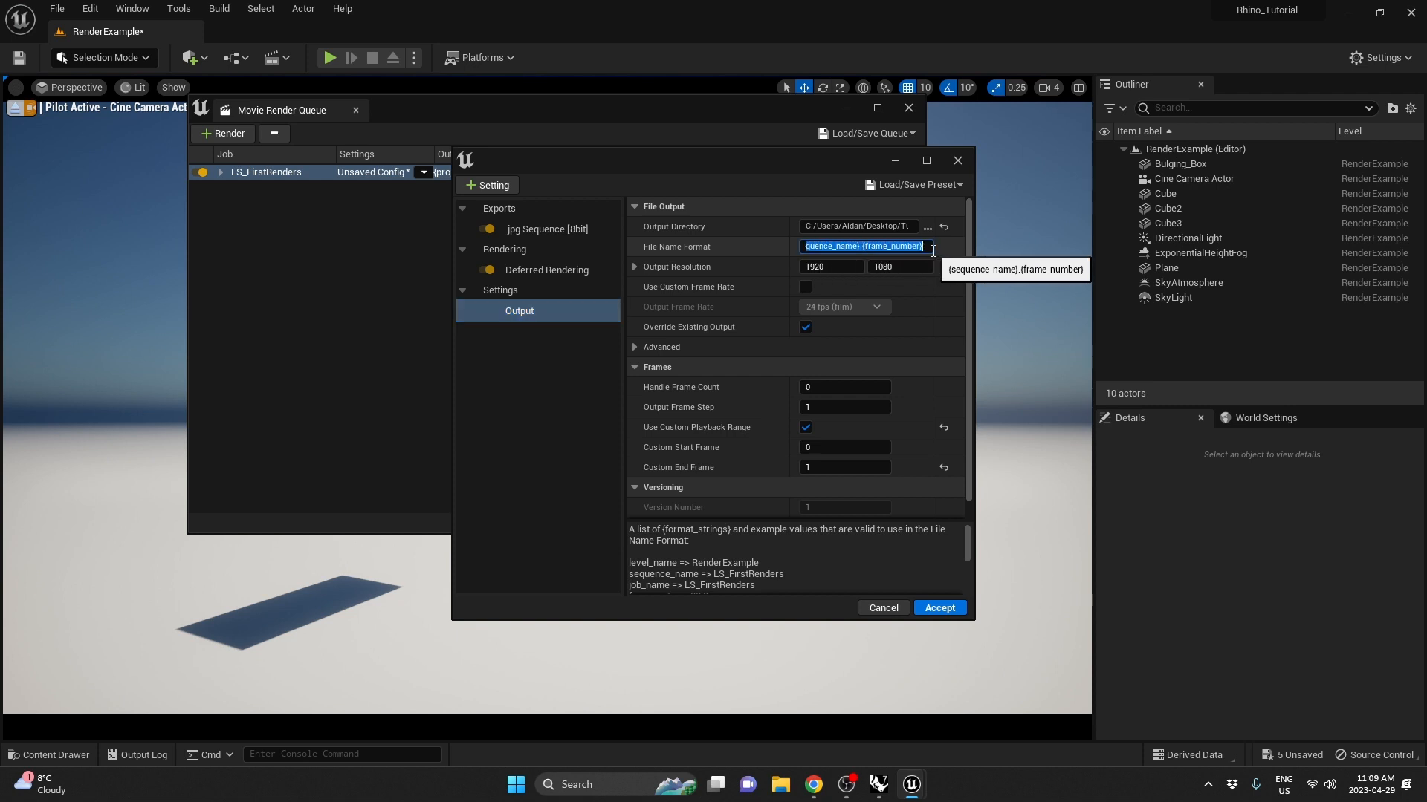
click(892, 246)
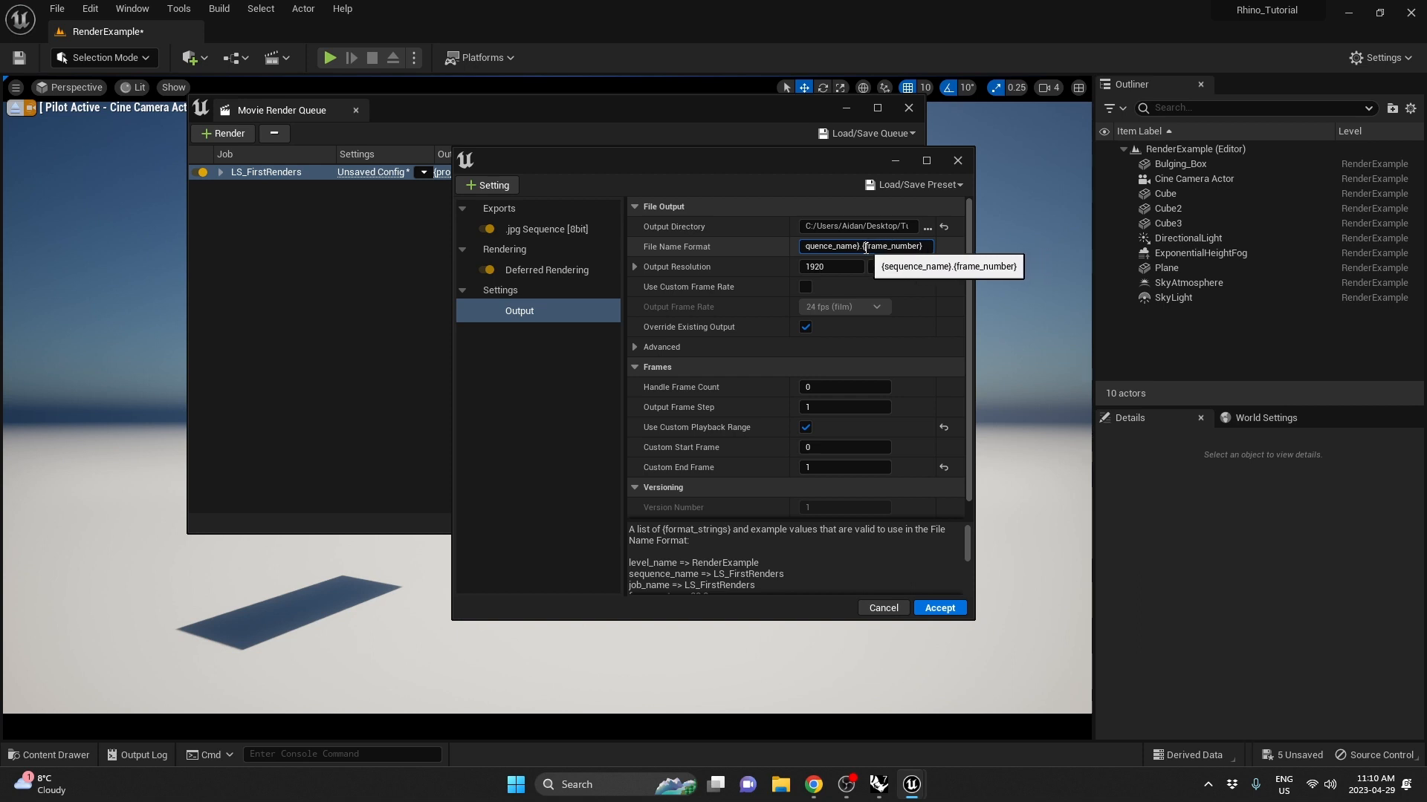
drag(865, 245, 920, 245)
click(920, 244)
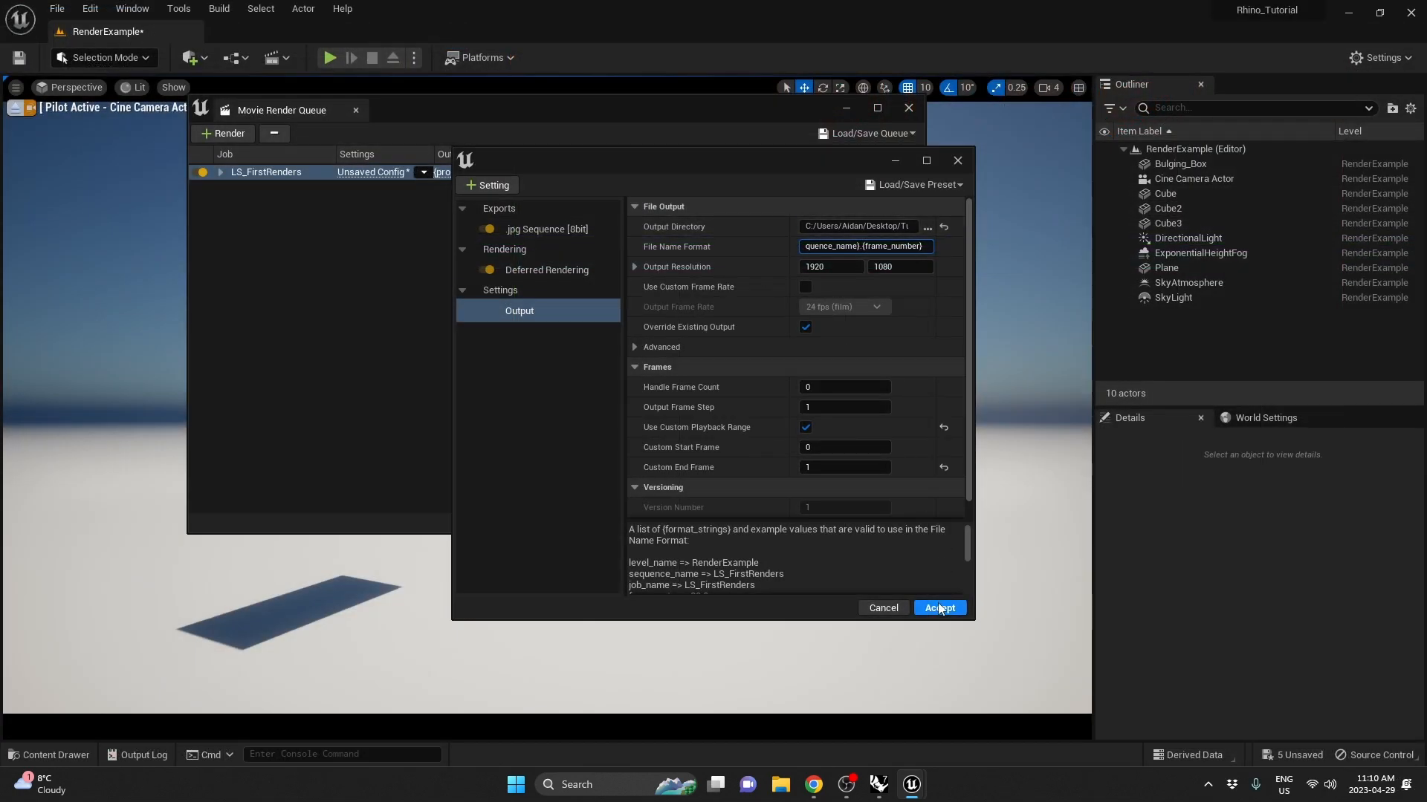
Save the render configuration as a preset named PhotoMasterConfig in the Content folder and accept it for the LS_FirstRenders job
click(914, 184)
click(925, 205)
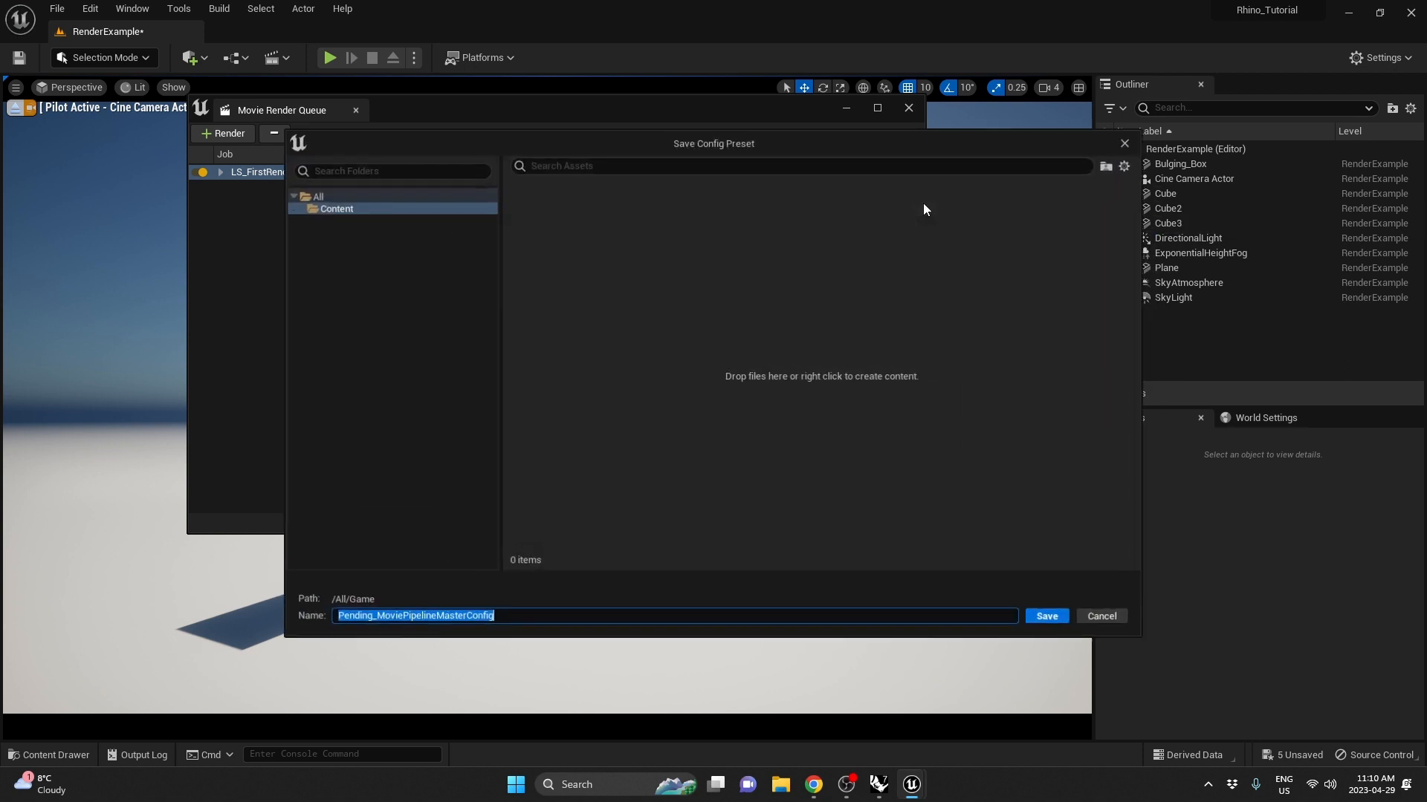
text(PhotoMasterC)
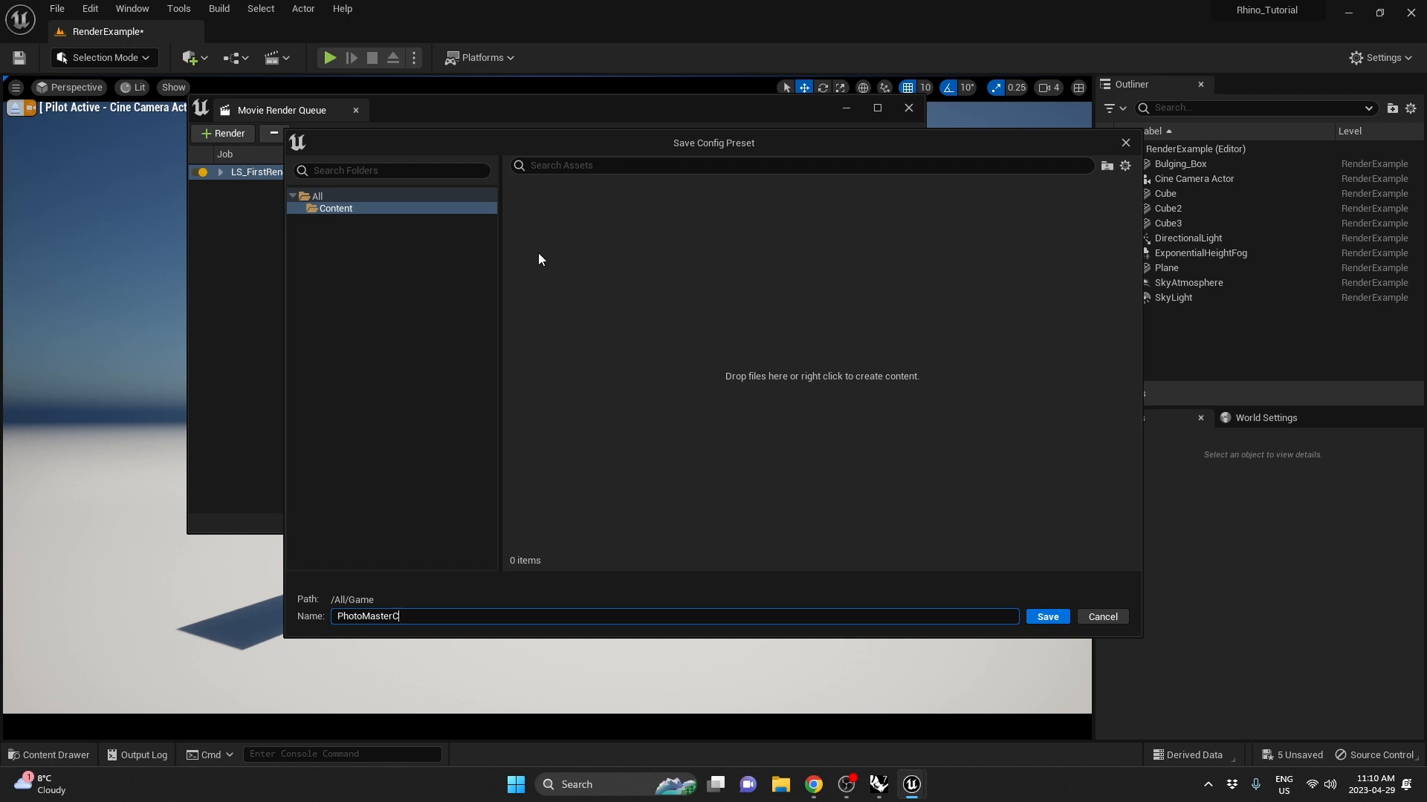
text(onfig)
key(Return)
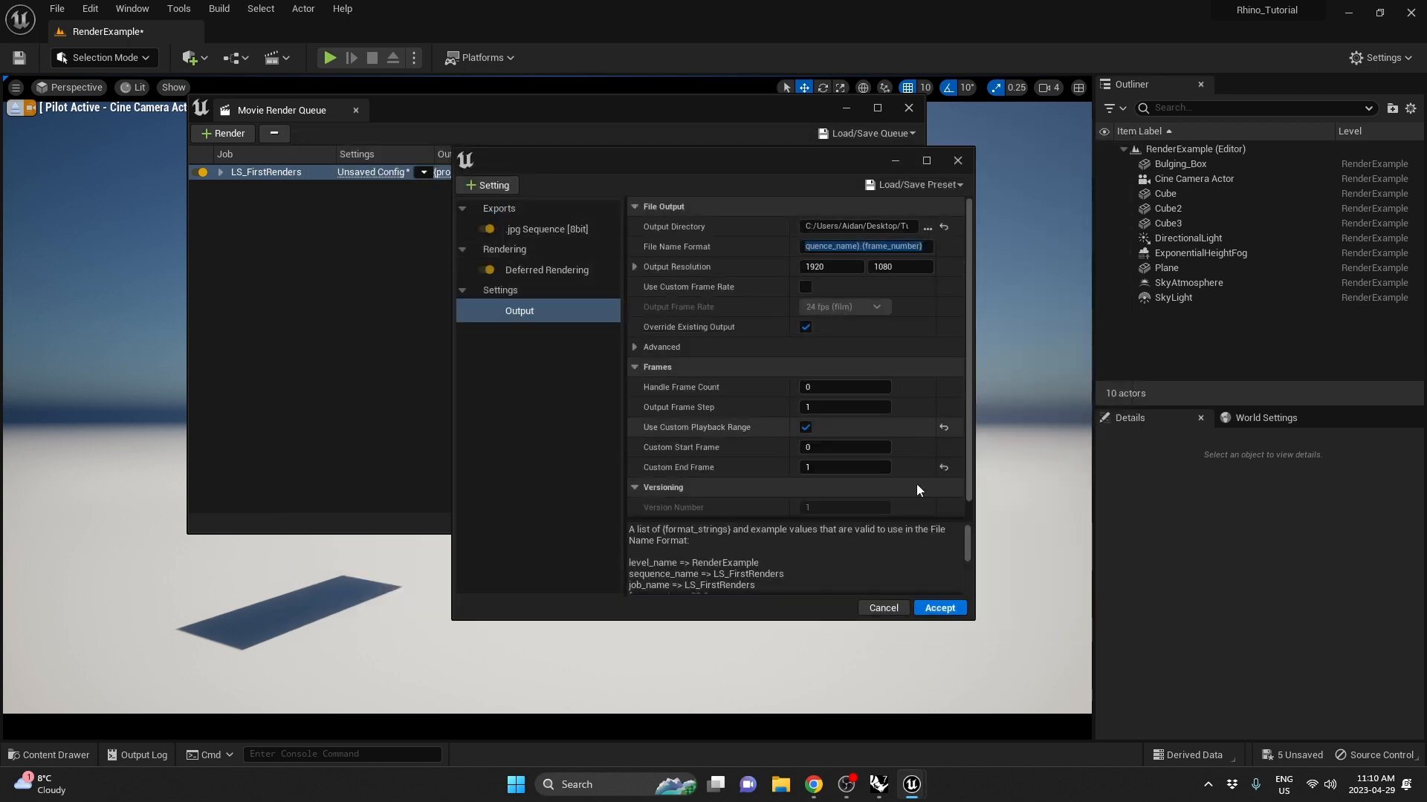
click(939, 608)
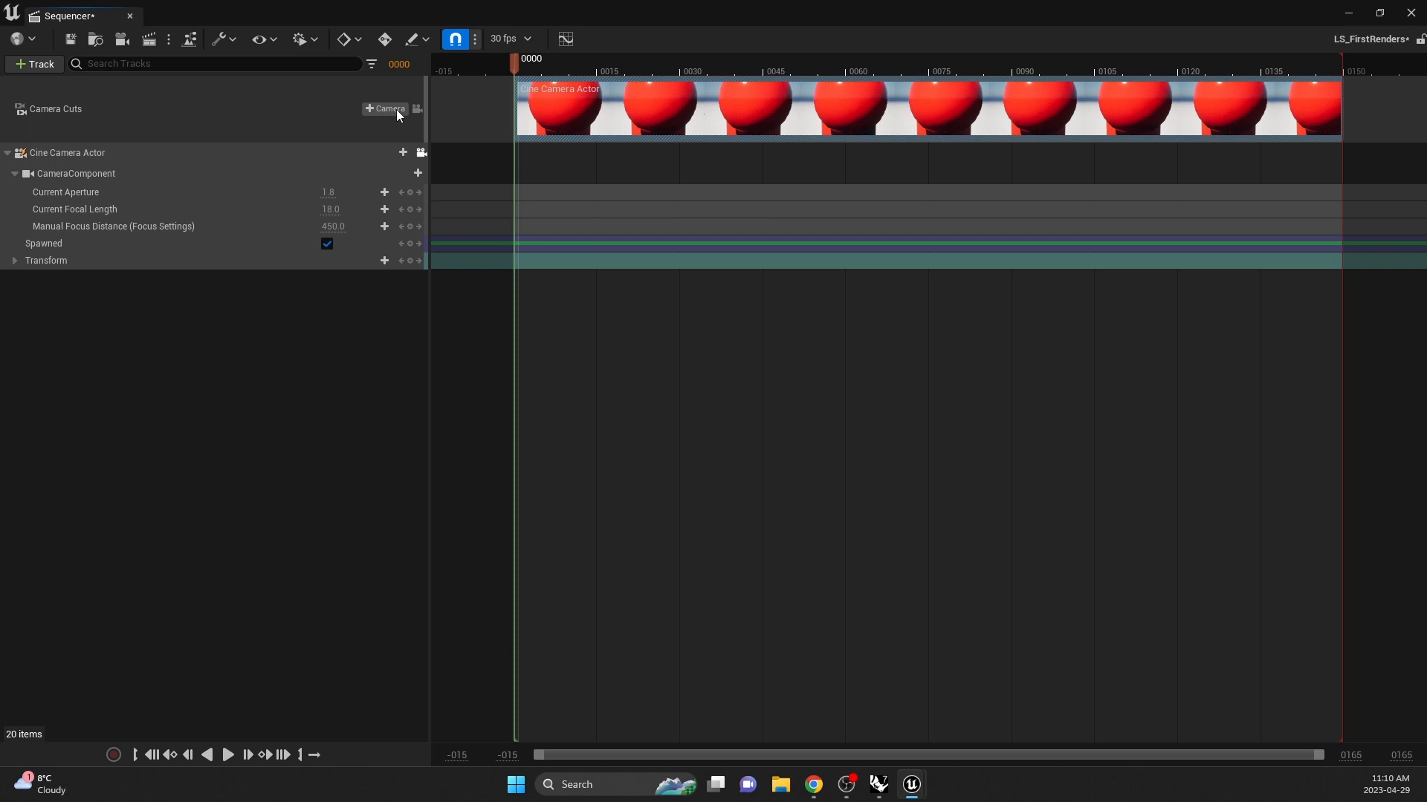
Check the camera binding in the Camera Cuts section's properties and save the LS_FirstRenders sequence
right_click(609, 97)
mouse_move(685, 109)
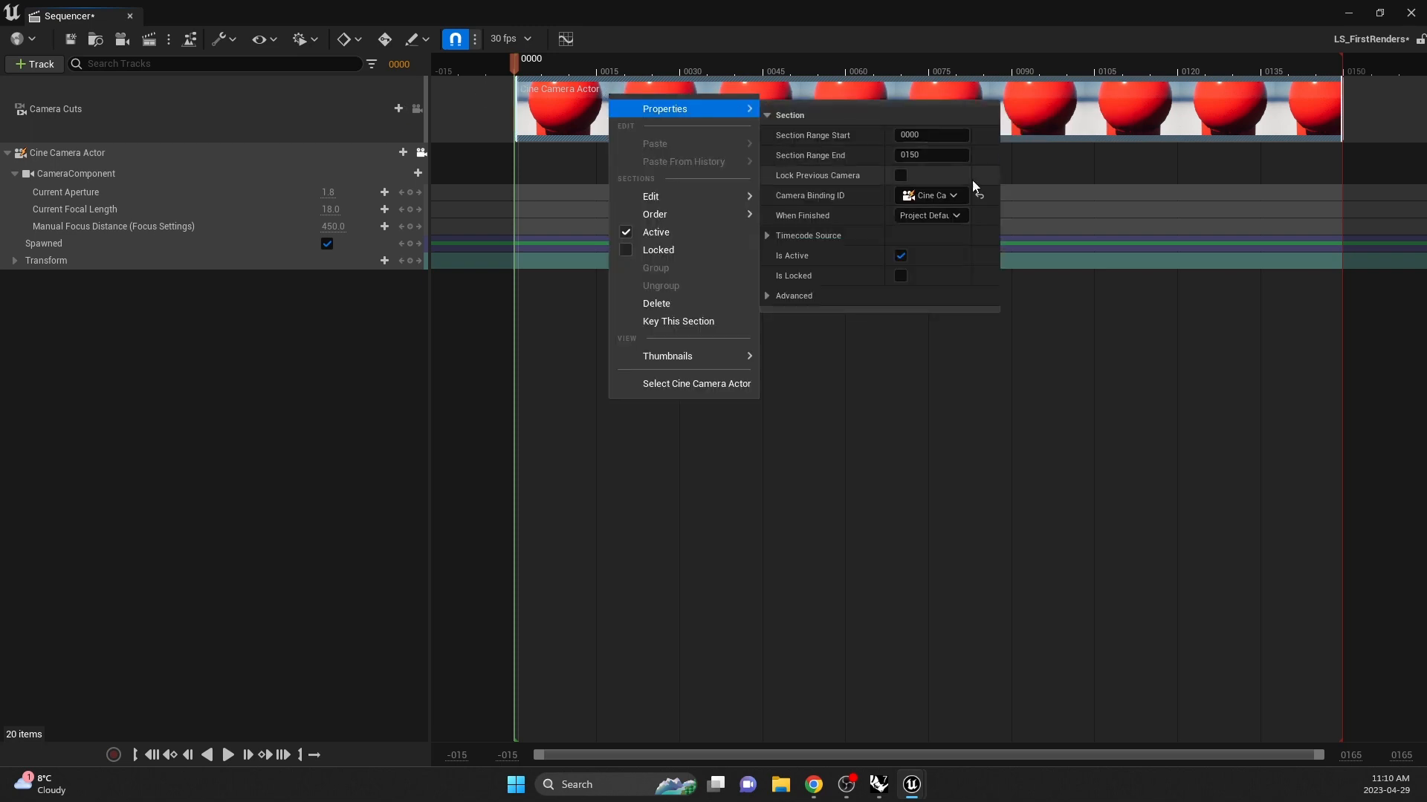
click(925, 196)
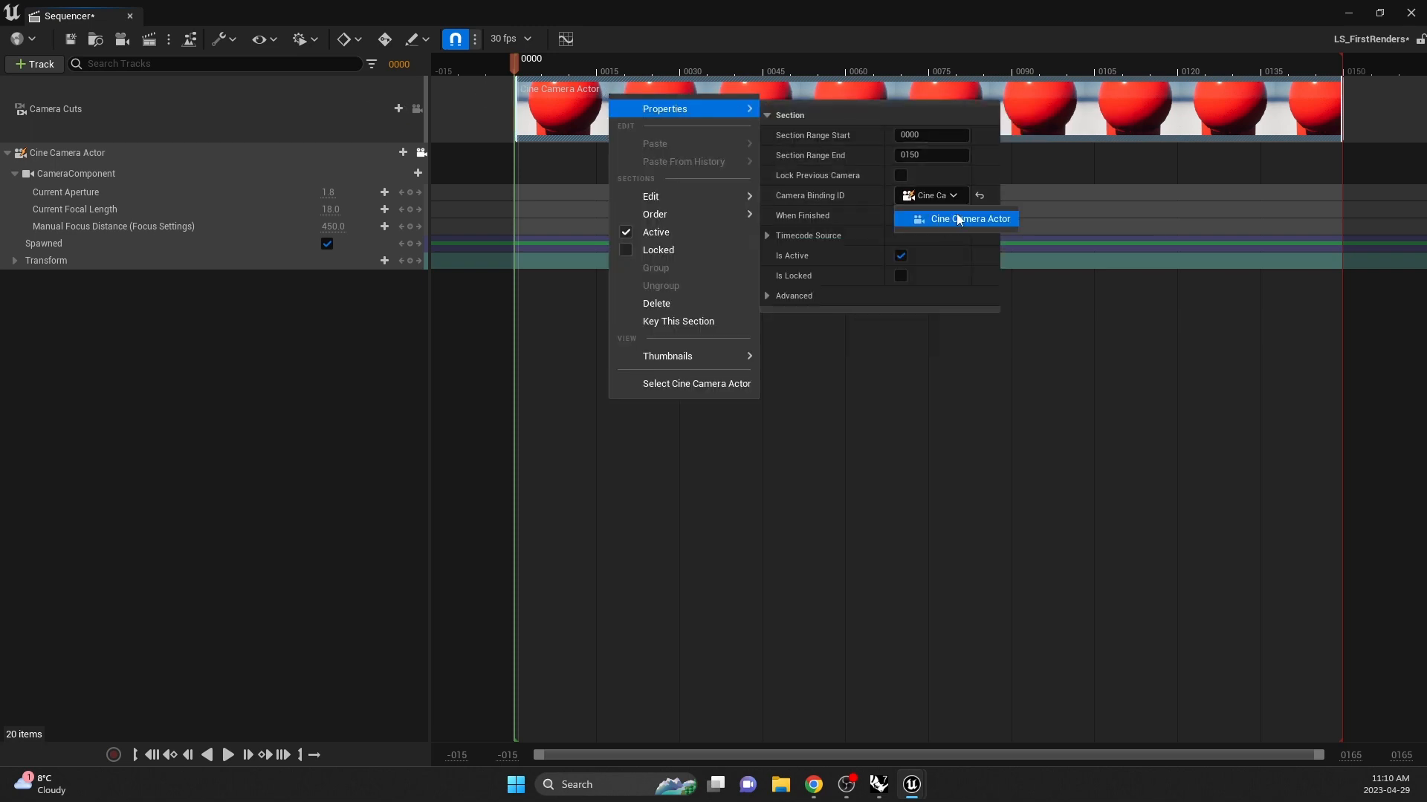
click(362, 383)
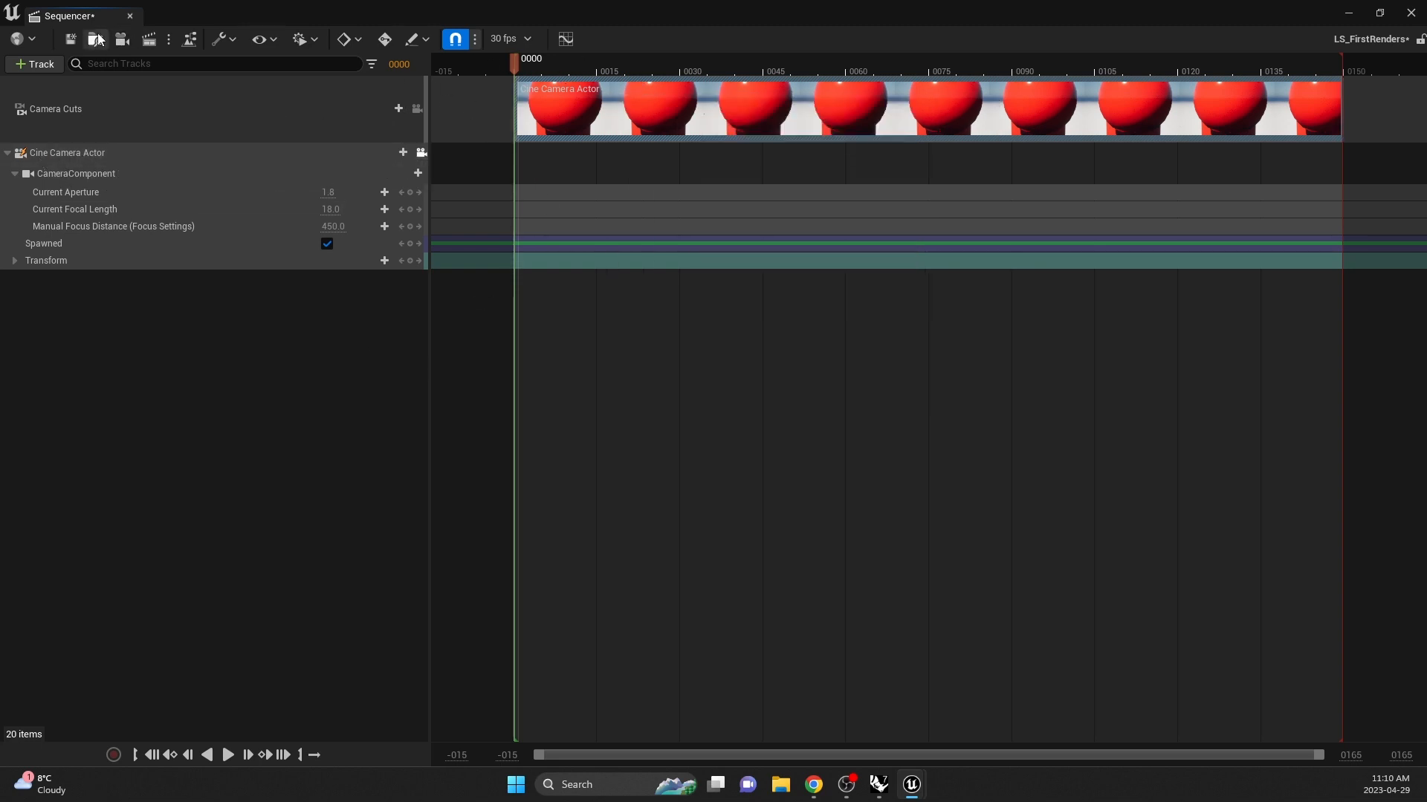
click(70, 38)
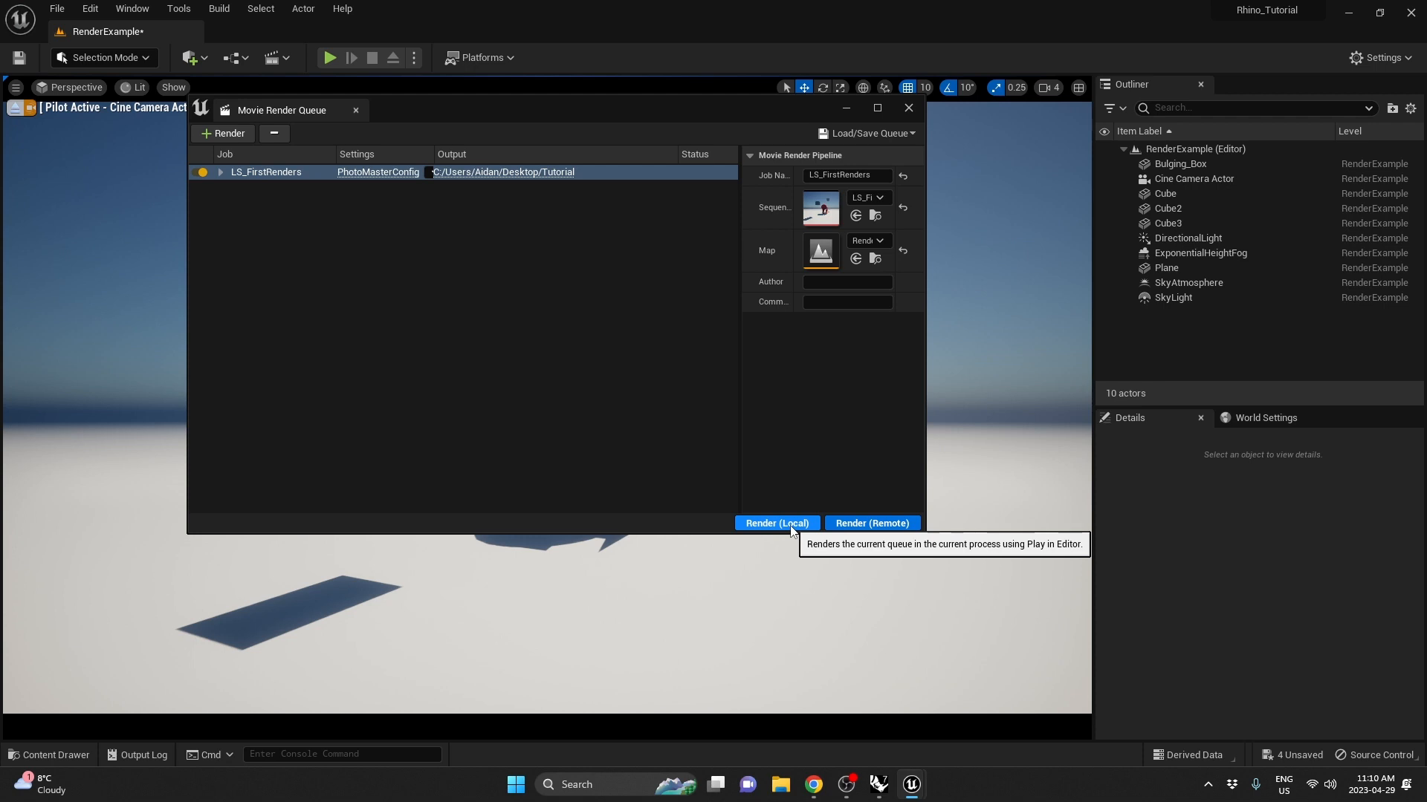
Add an Anti-aliasing setting to the LS_FirstRenders job's PhotoMasterConfig configuration
click(378, 172)
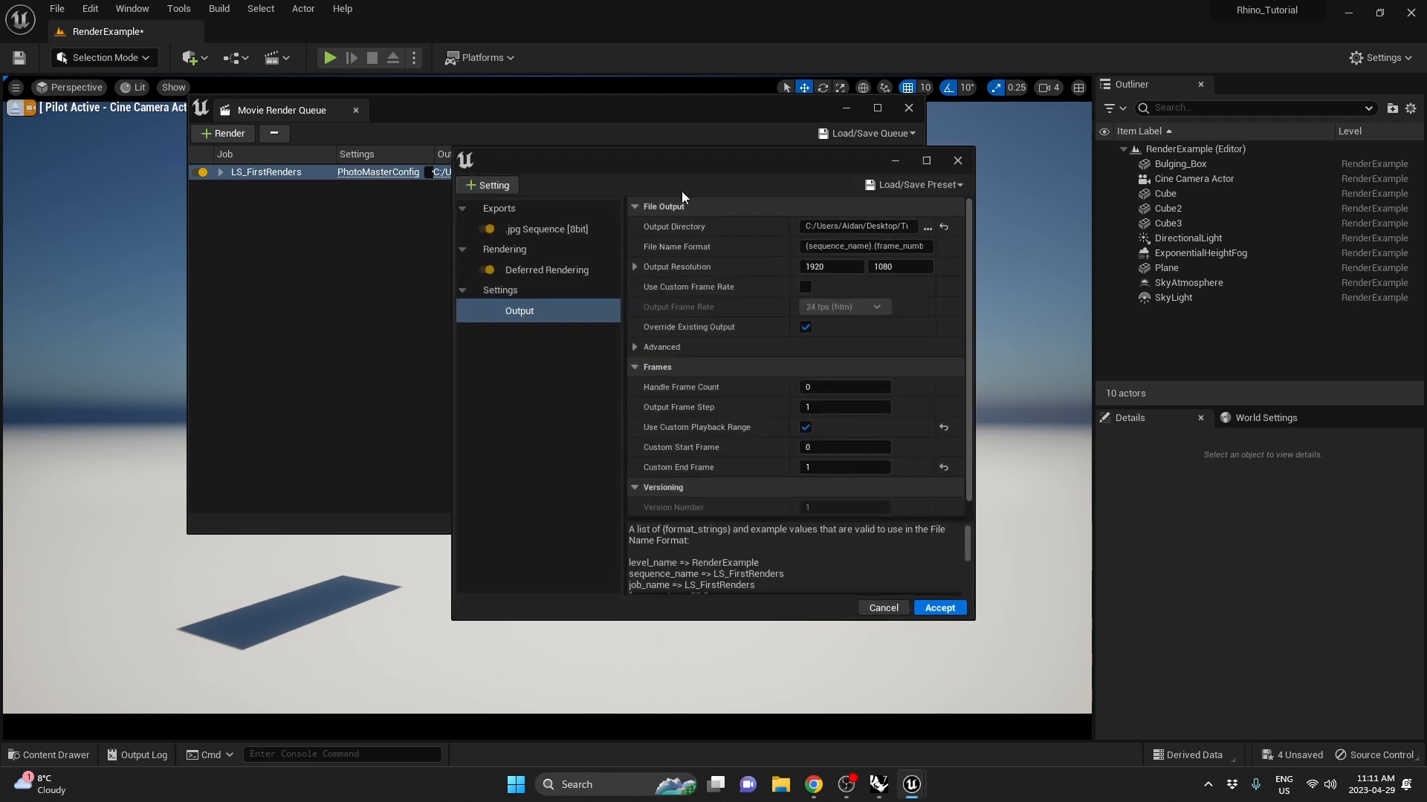
click(501, 187)
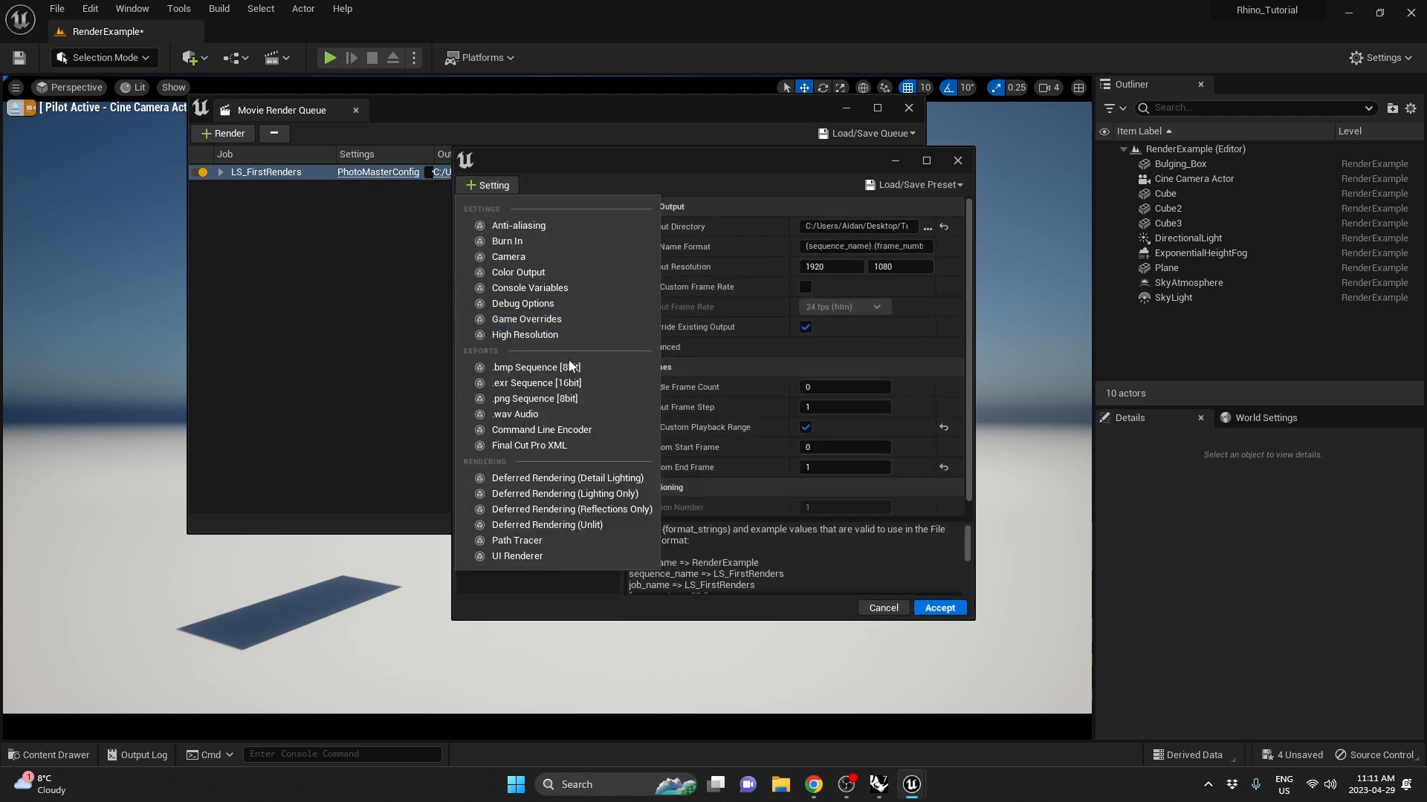
click(525, 224)
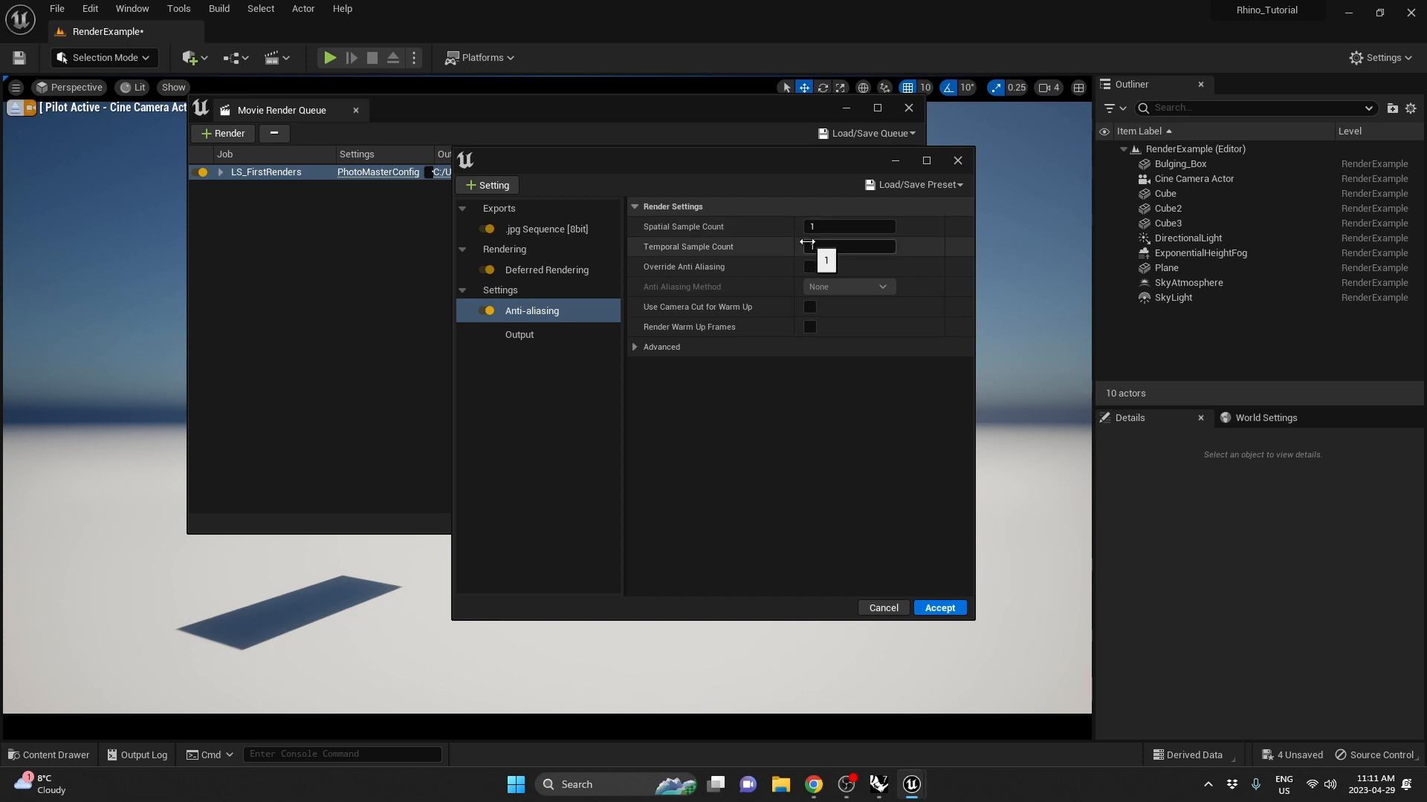
mouse_move(695, 246)
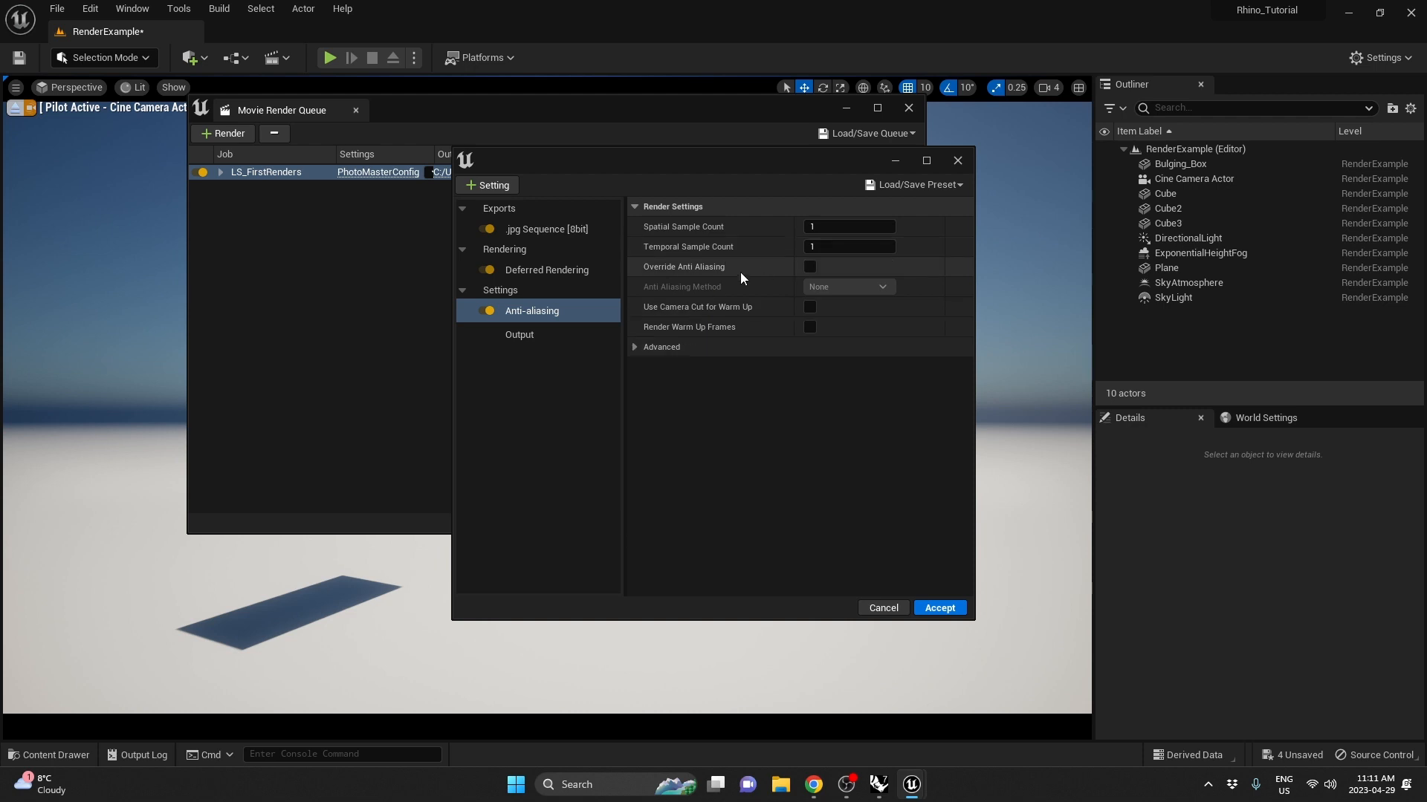
click(809, 267)
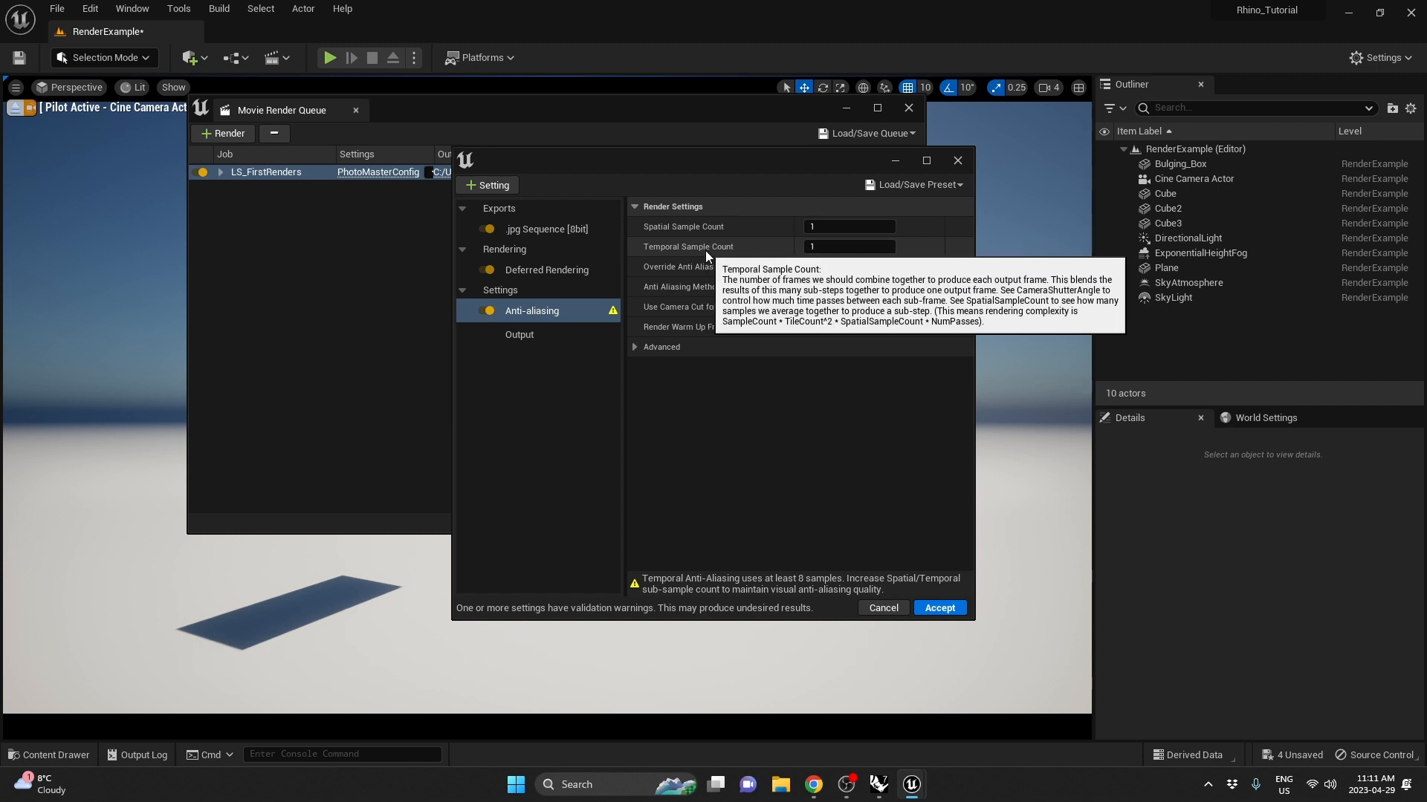
click(811, 267)
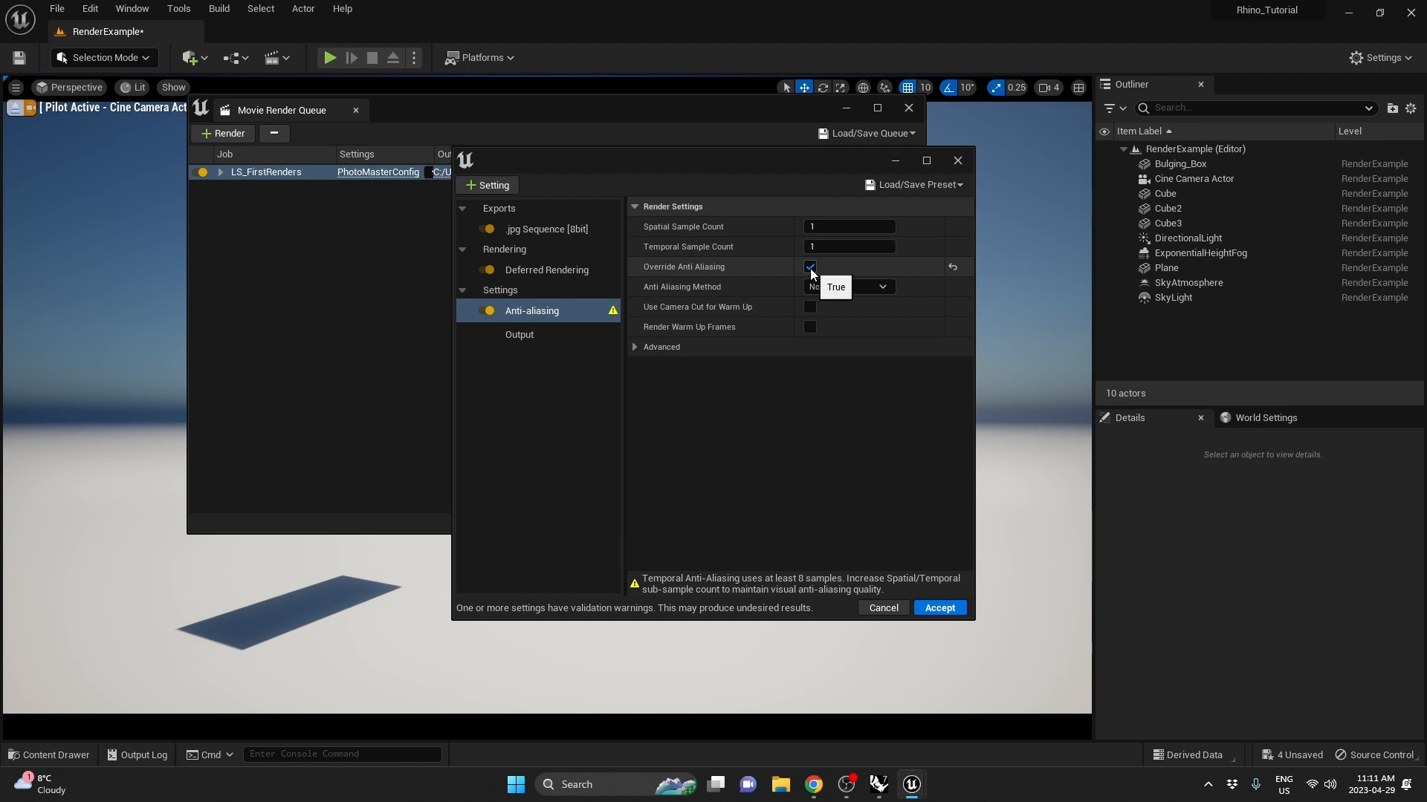
click(809, 268)
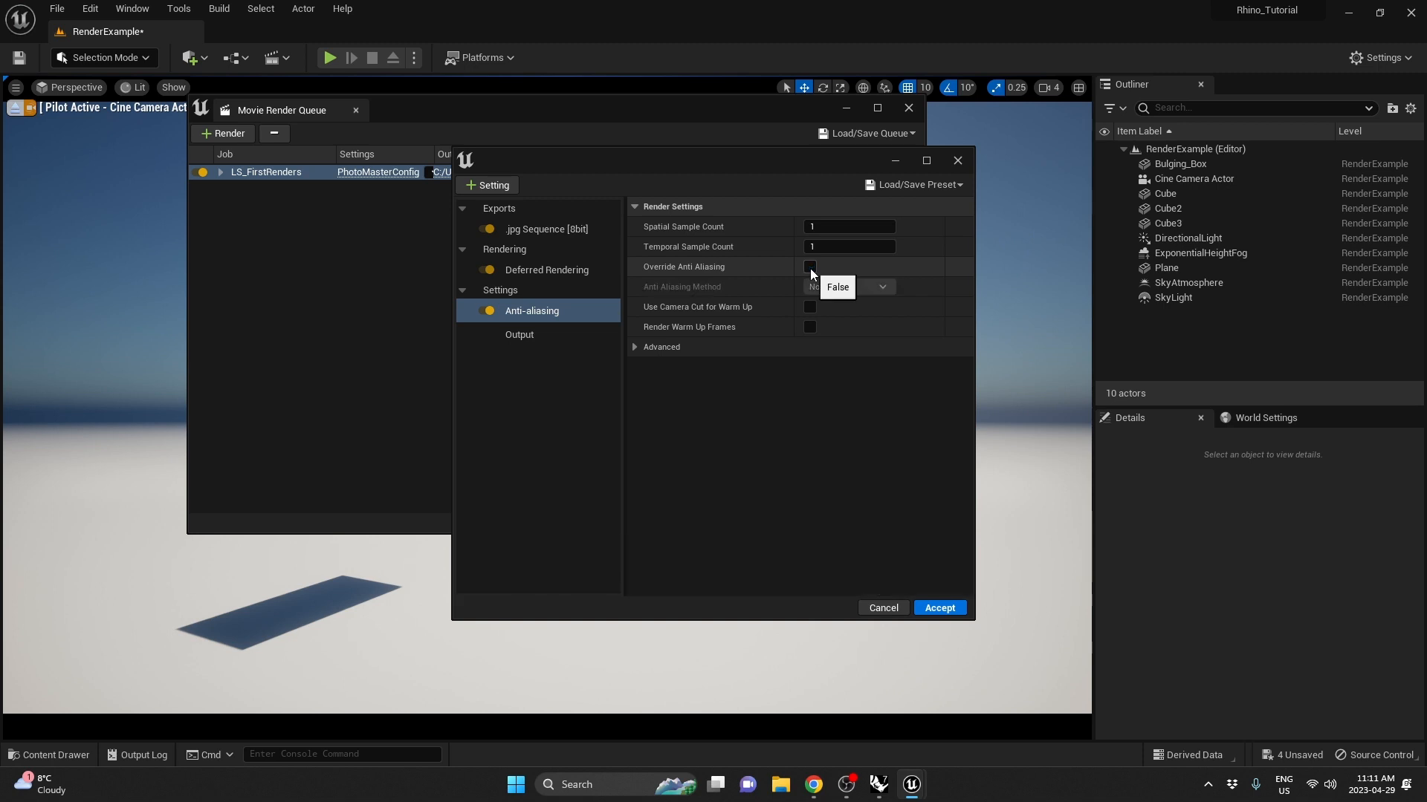
Accept the configuration with anti-aliasing and save it over the existing PhotoMasterConfig preset
click(941, 607)
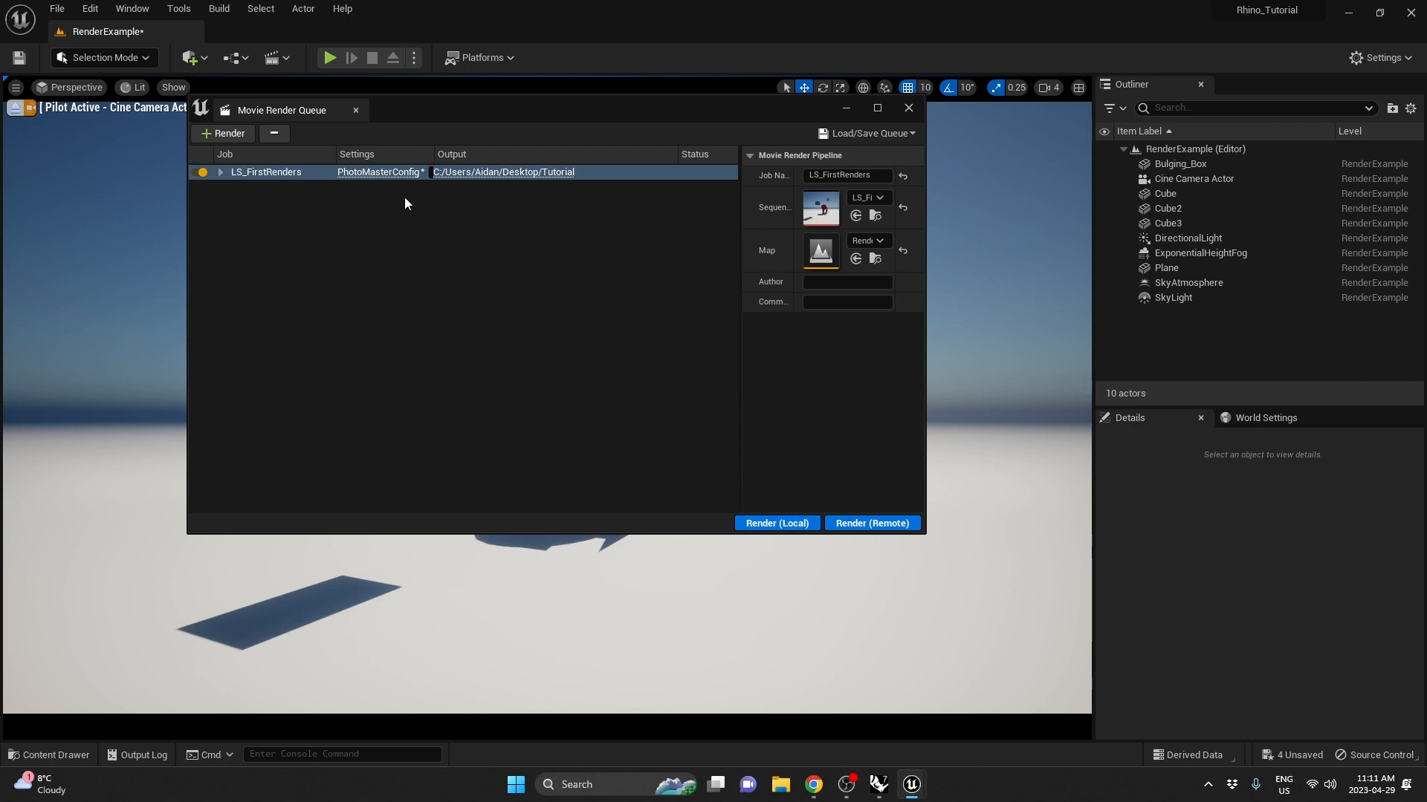
click(378, 172)
click(922, 185)
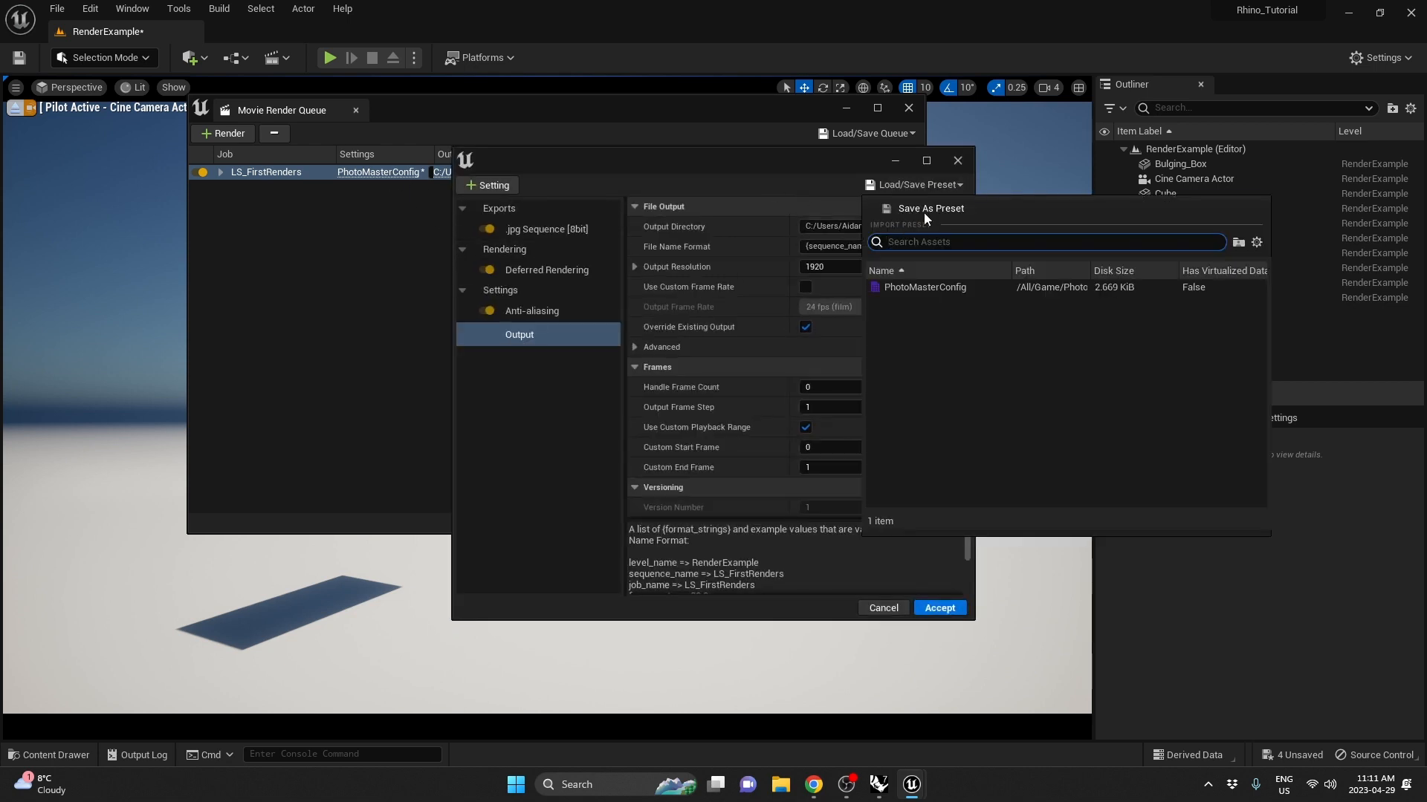
click(929, 209)
click(538, 252)
click(1047, 616)
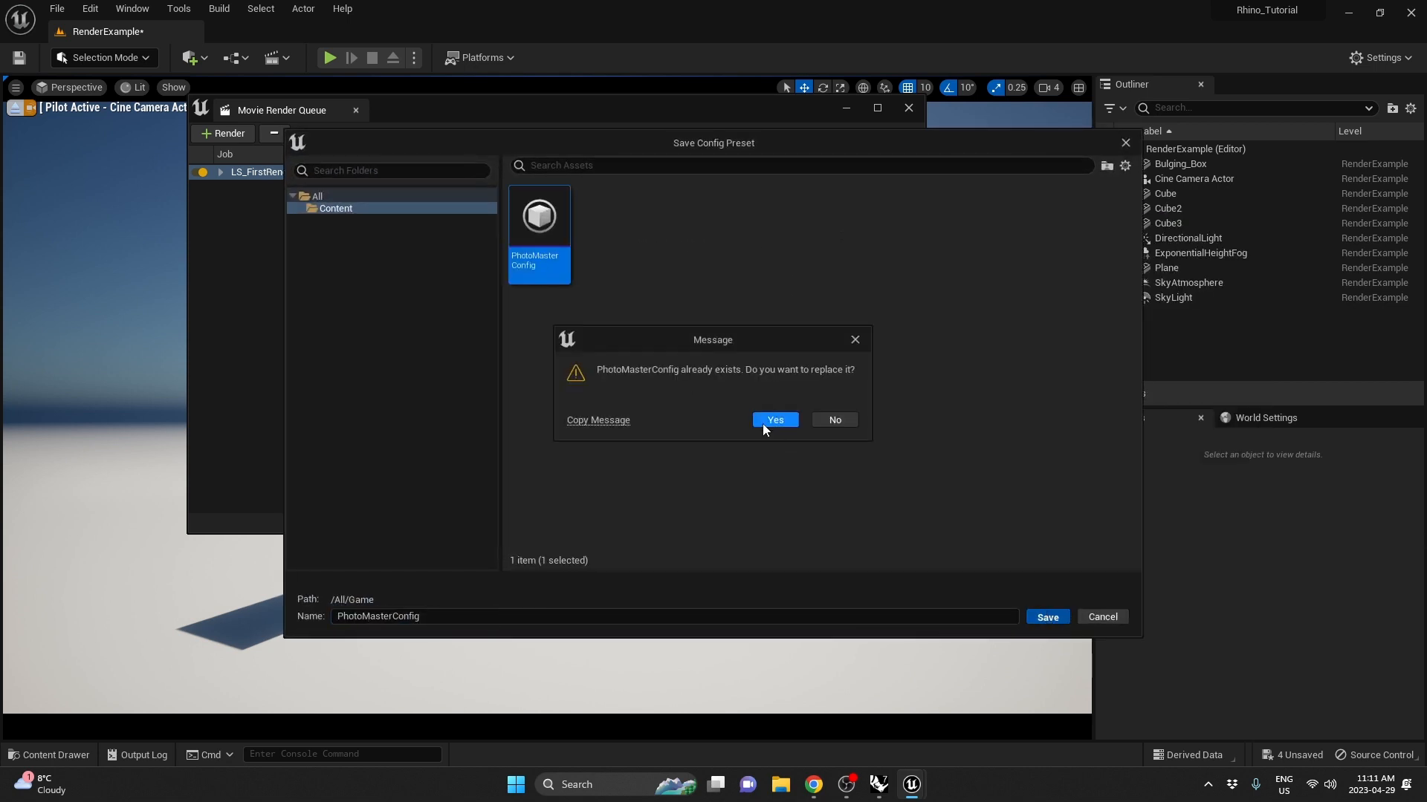
click(762, 421)
click(553, 310)
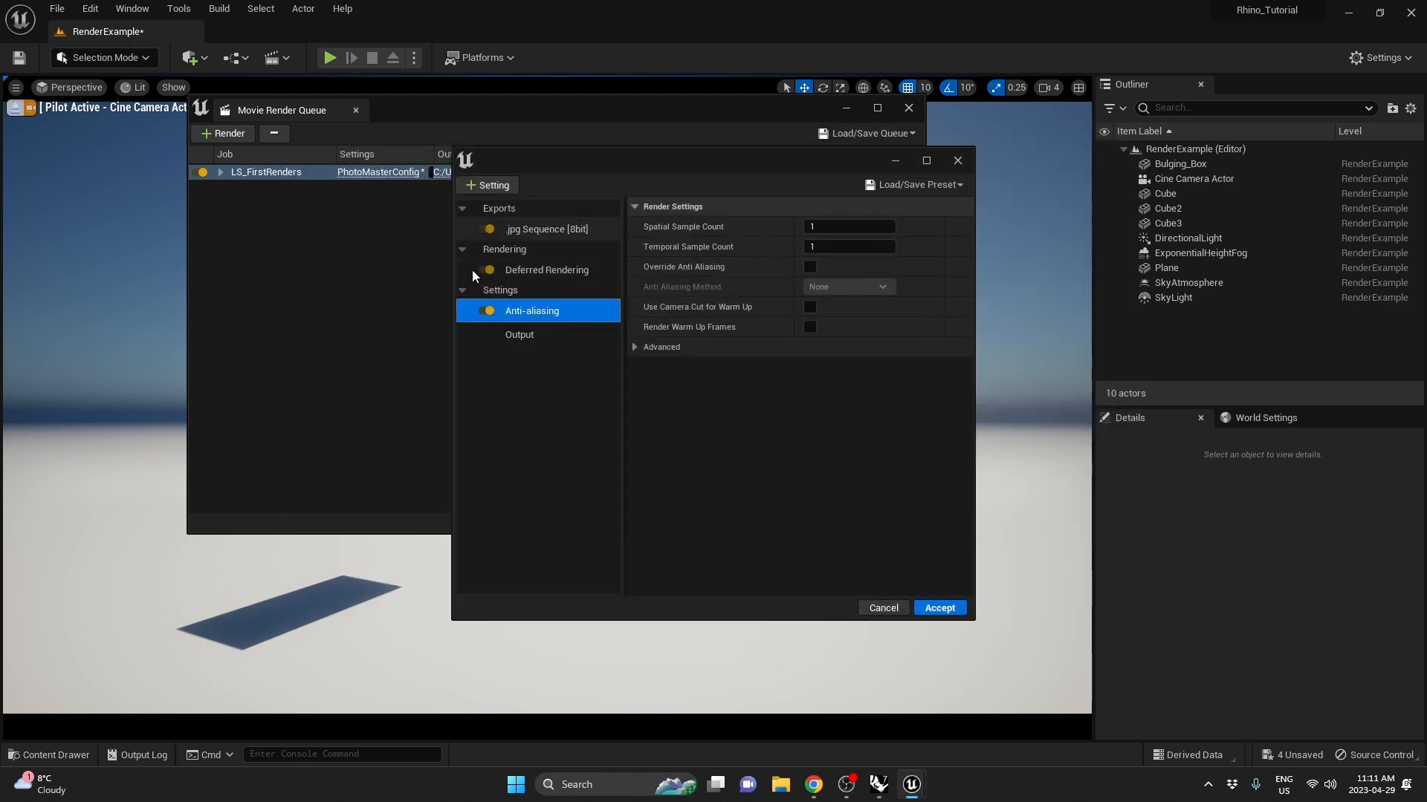
click(939, 609)
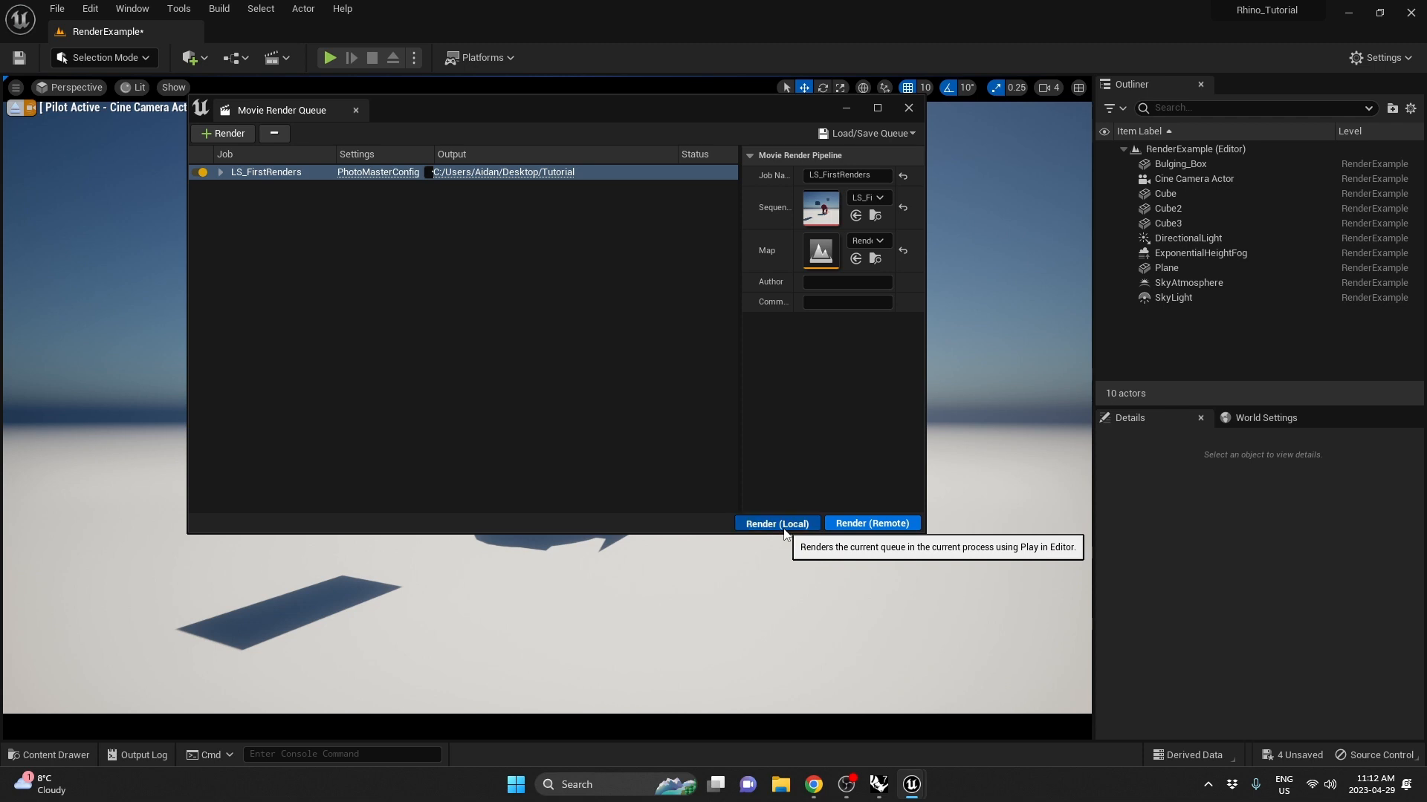
Render the LS_FirstRenders job locally and switch to File Explorer to open the Desktop's Tutorial output folder
click(783, 524)
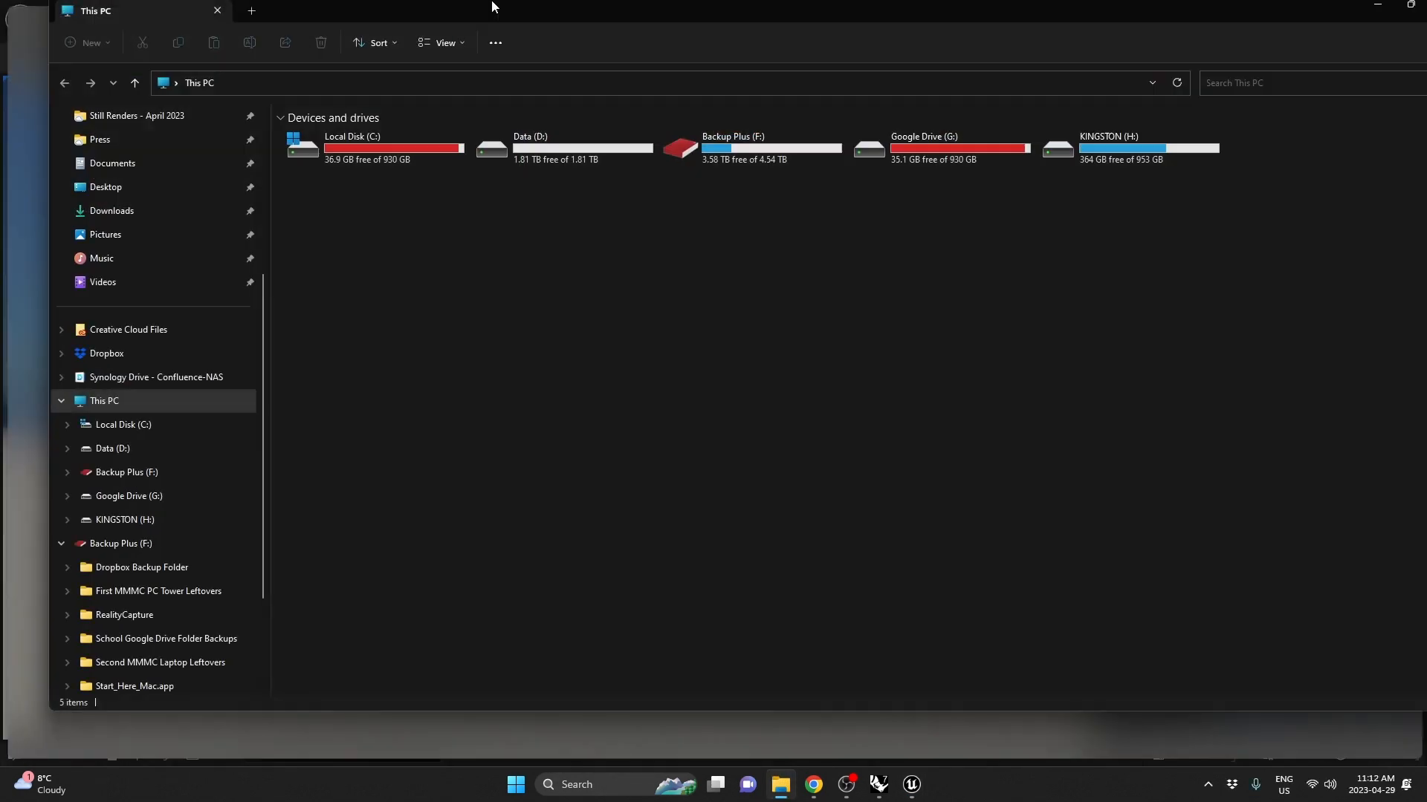
click(140, 195)
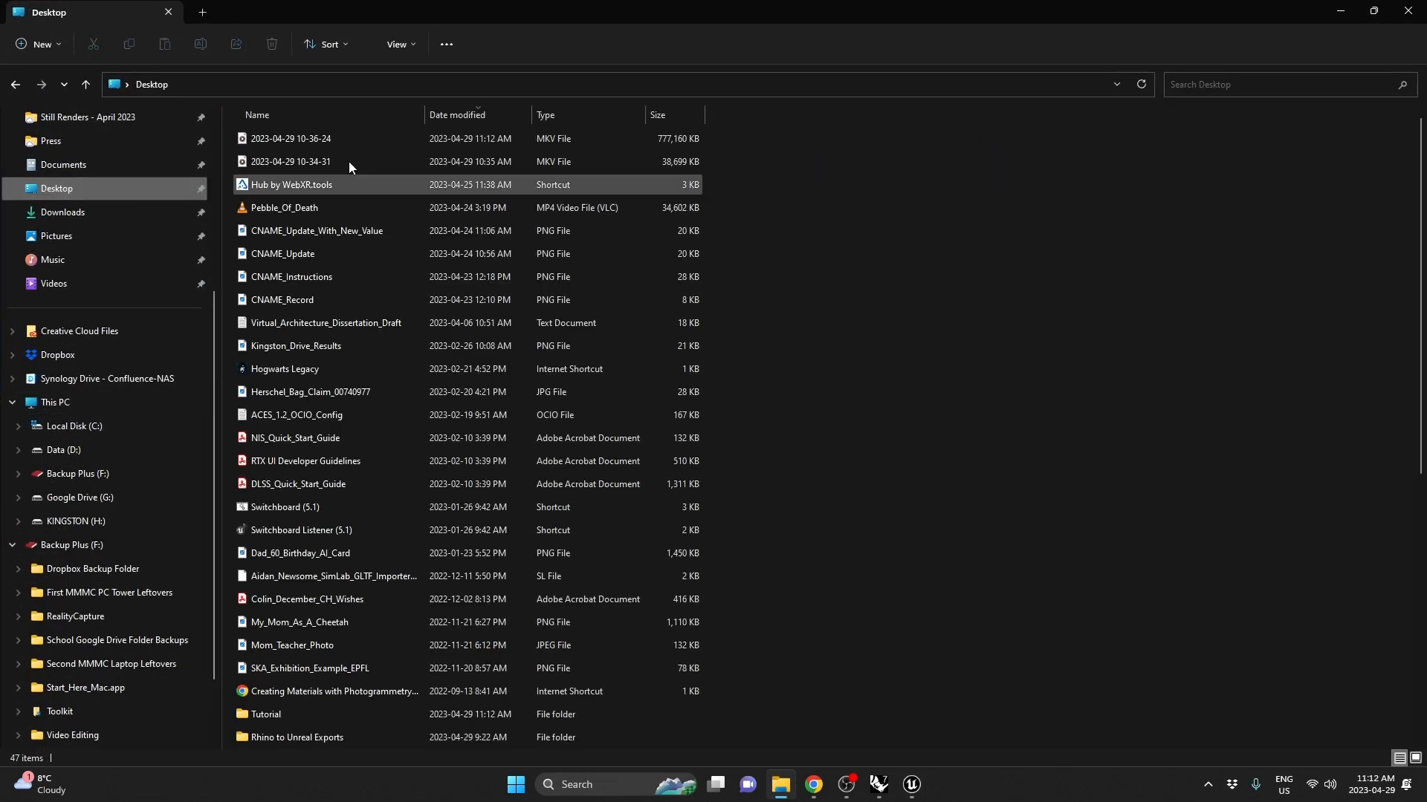
double_click(323, 713)
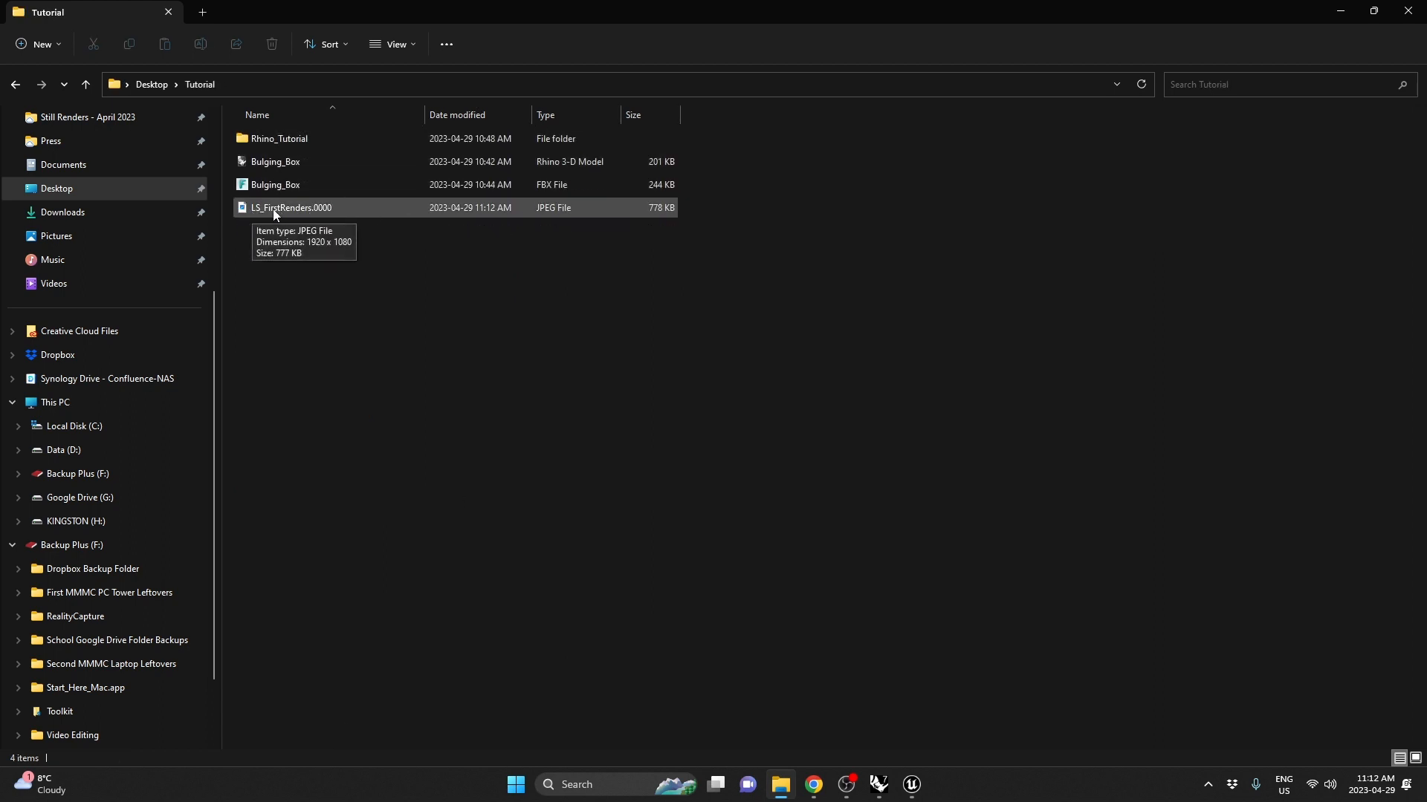
Rename the rendered LS_FirstRenders.0000 JPEG as Bulging_Box_Landscape
click(356, 214)
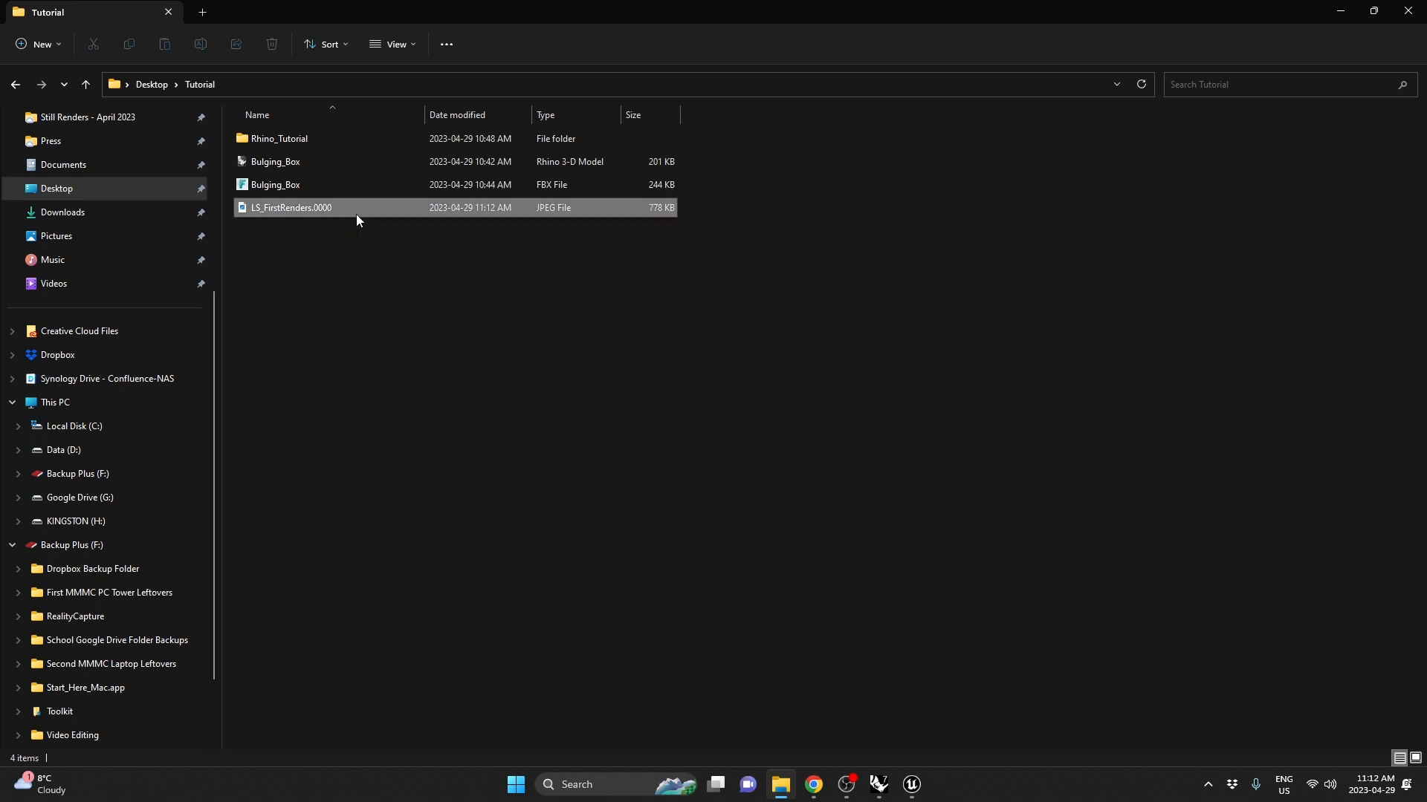
key(F2)
text(Bulging_NB)
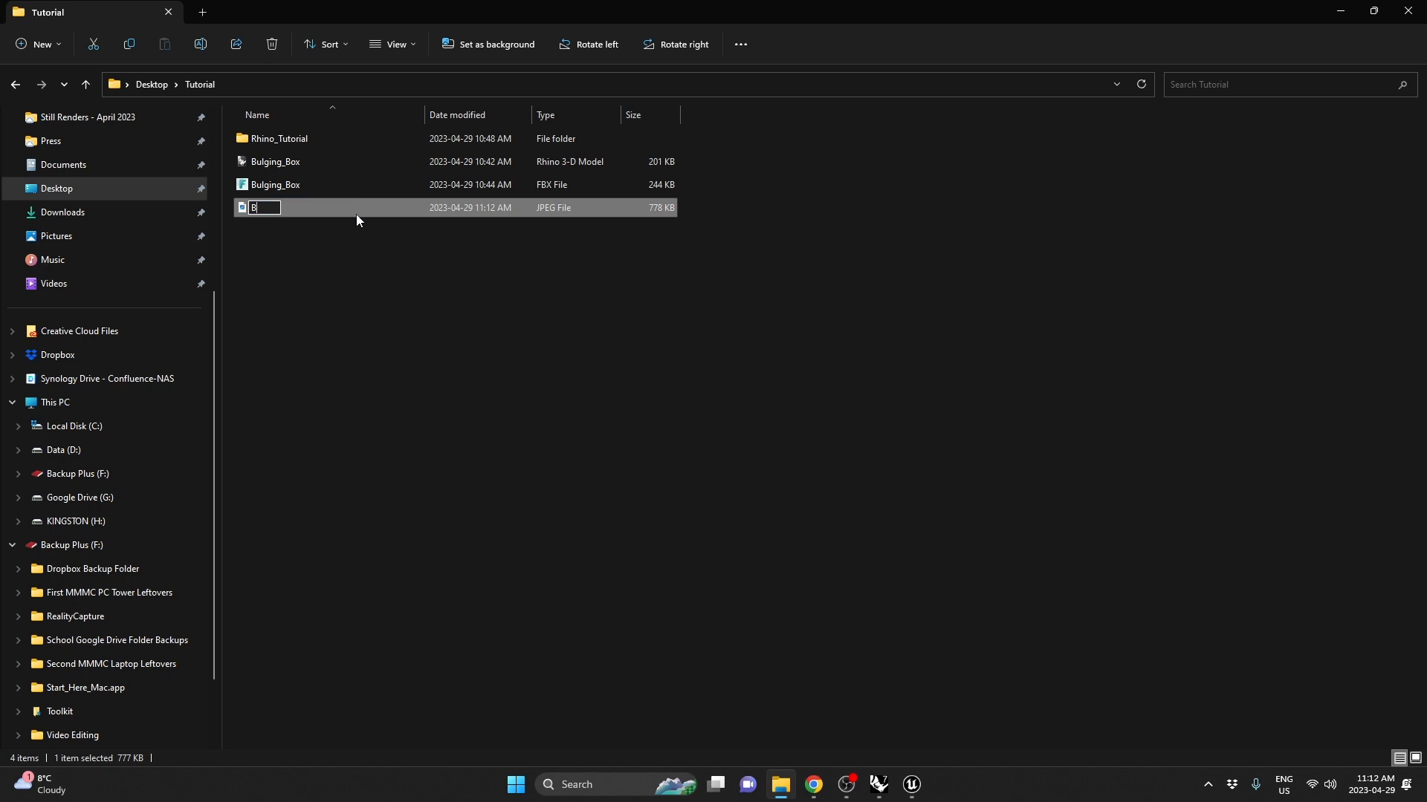
key(BackSpace)
key(BackSpace)
text(Box_Landscape)
key(Return)
Open the Bulging_Box_Landscape image, inspect the red object up close, and return to Unreal Engine
double_click(355, 214)
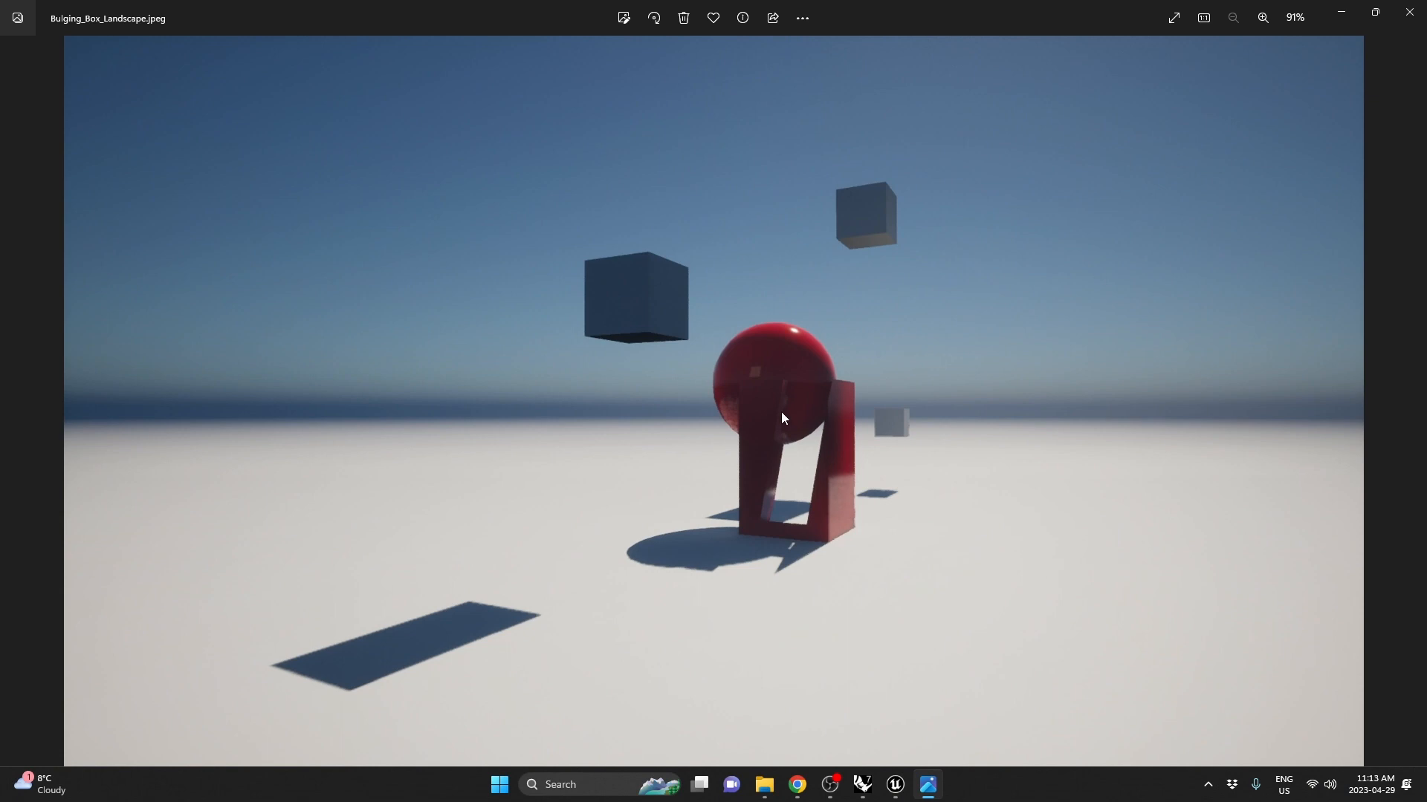
scroll(898, 445, up, 5)
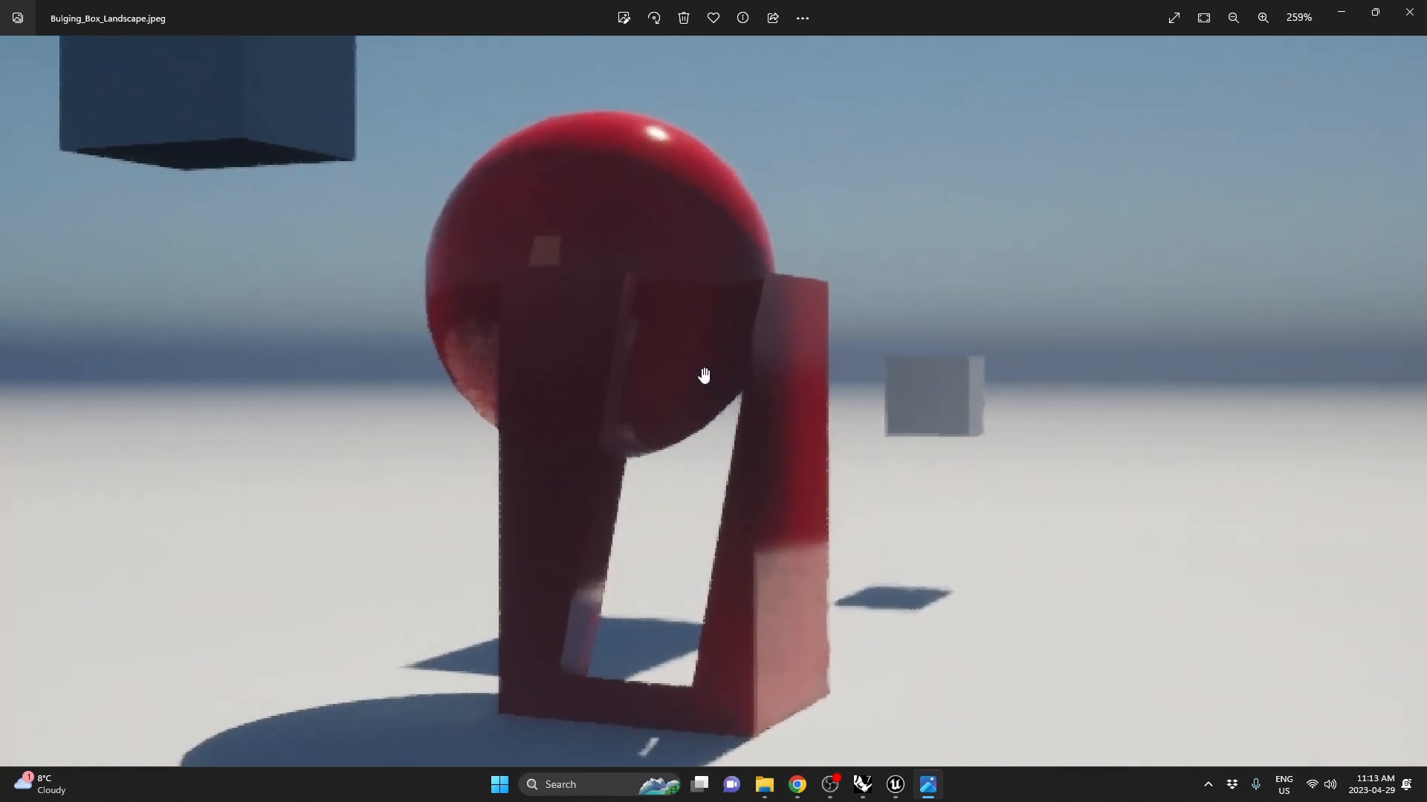
scroll(676, 375, down, 5)
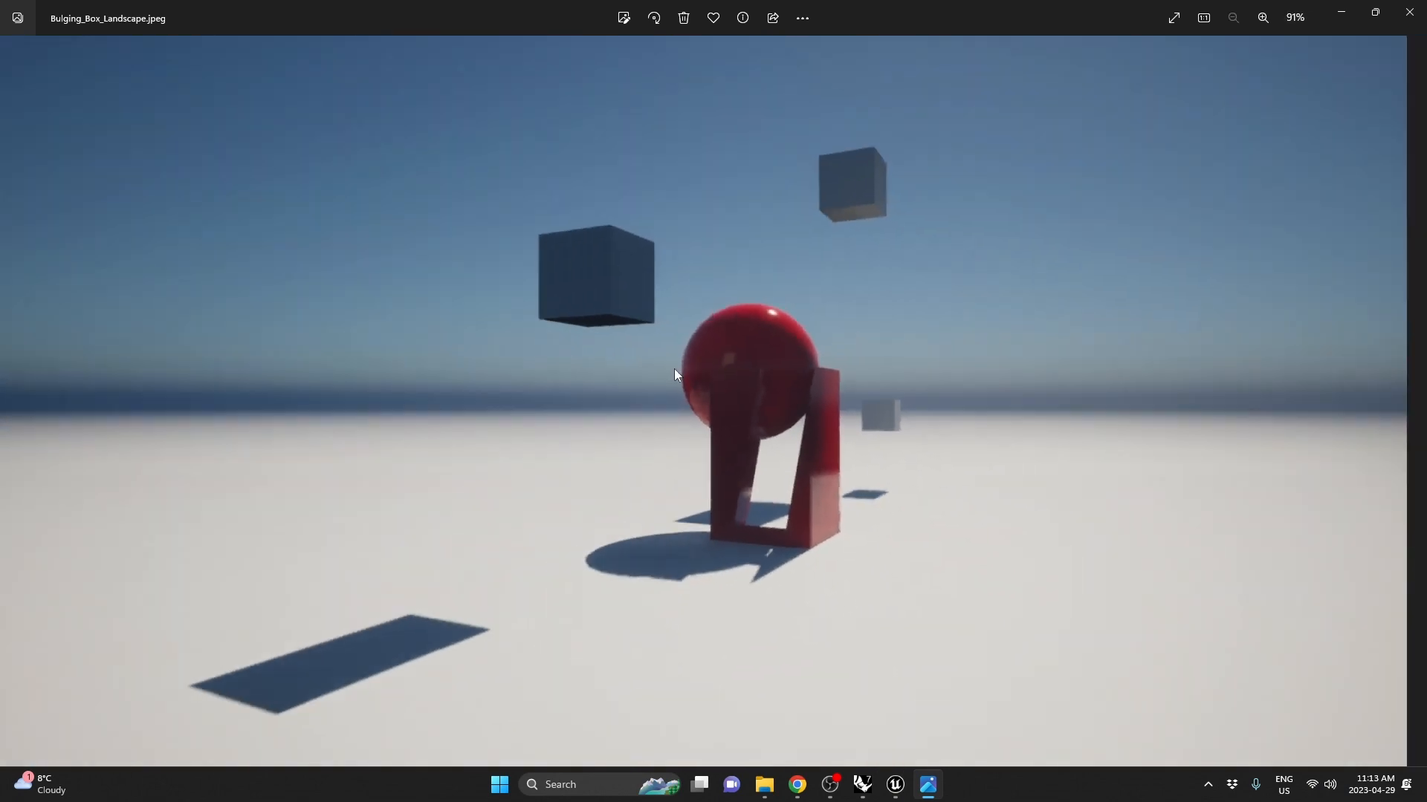
scroll(835, 388, up, 2)
scroll(838, 393, down, 2)
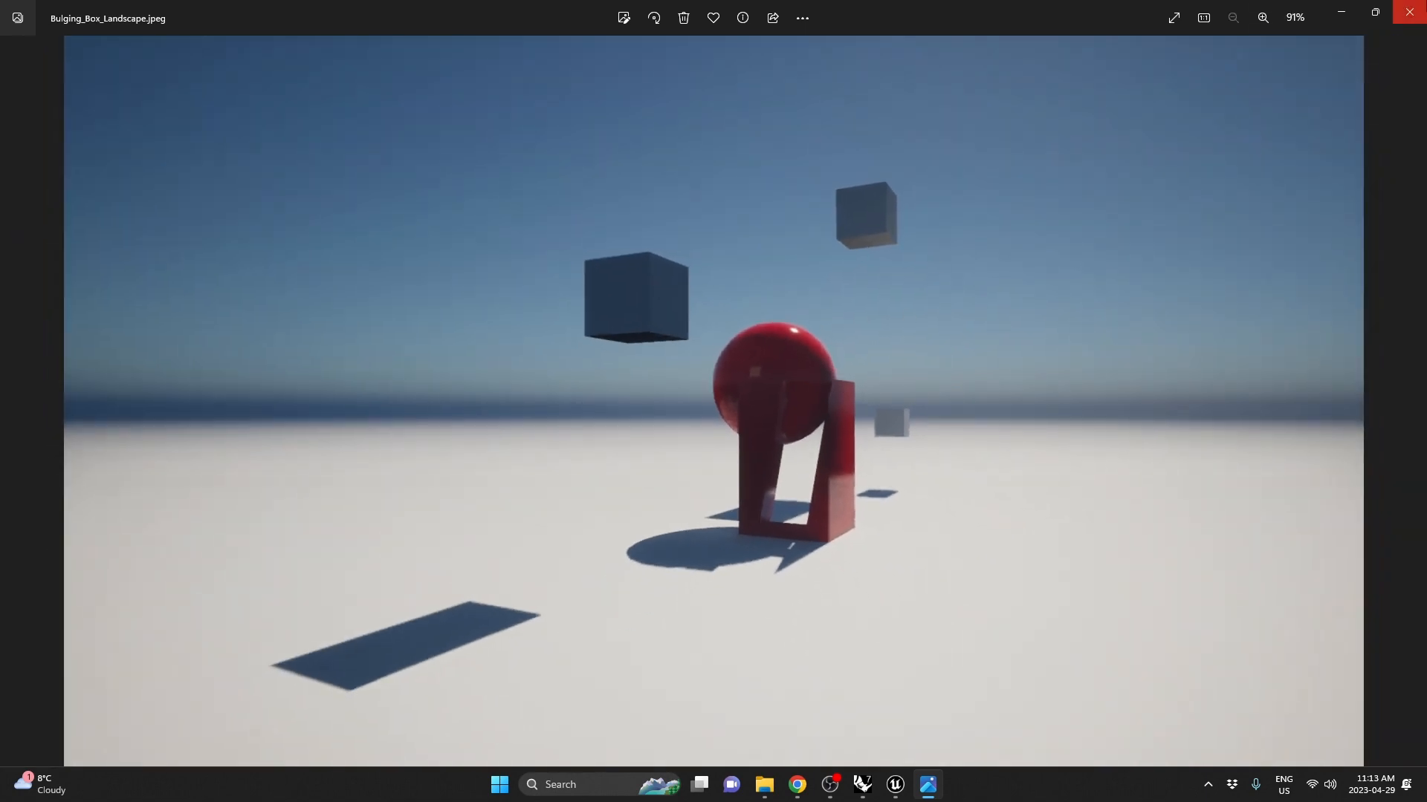
click(1409, 12)
click(1346, 11)
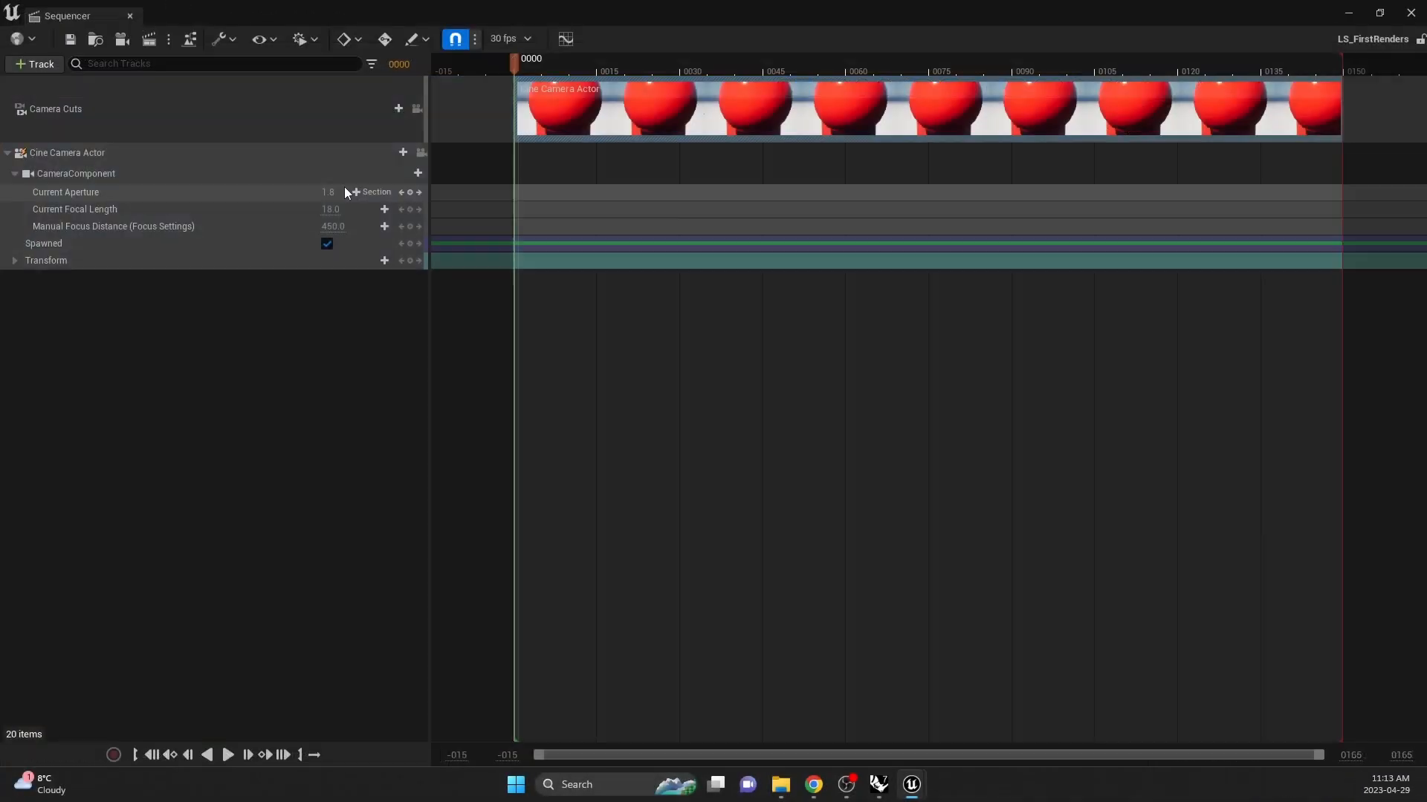
Review the JPG export, Deferred Rendering and Anti-aliasing settings of the LS_FirstRenders job's PhotoMasterConfig in the Movie Render Queue
click(153, 40)
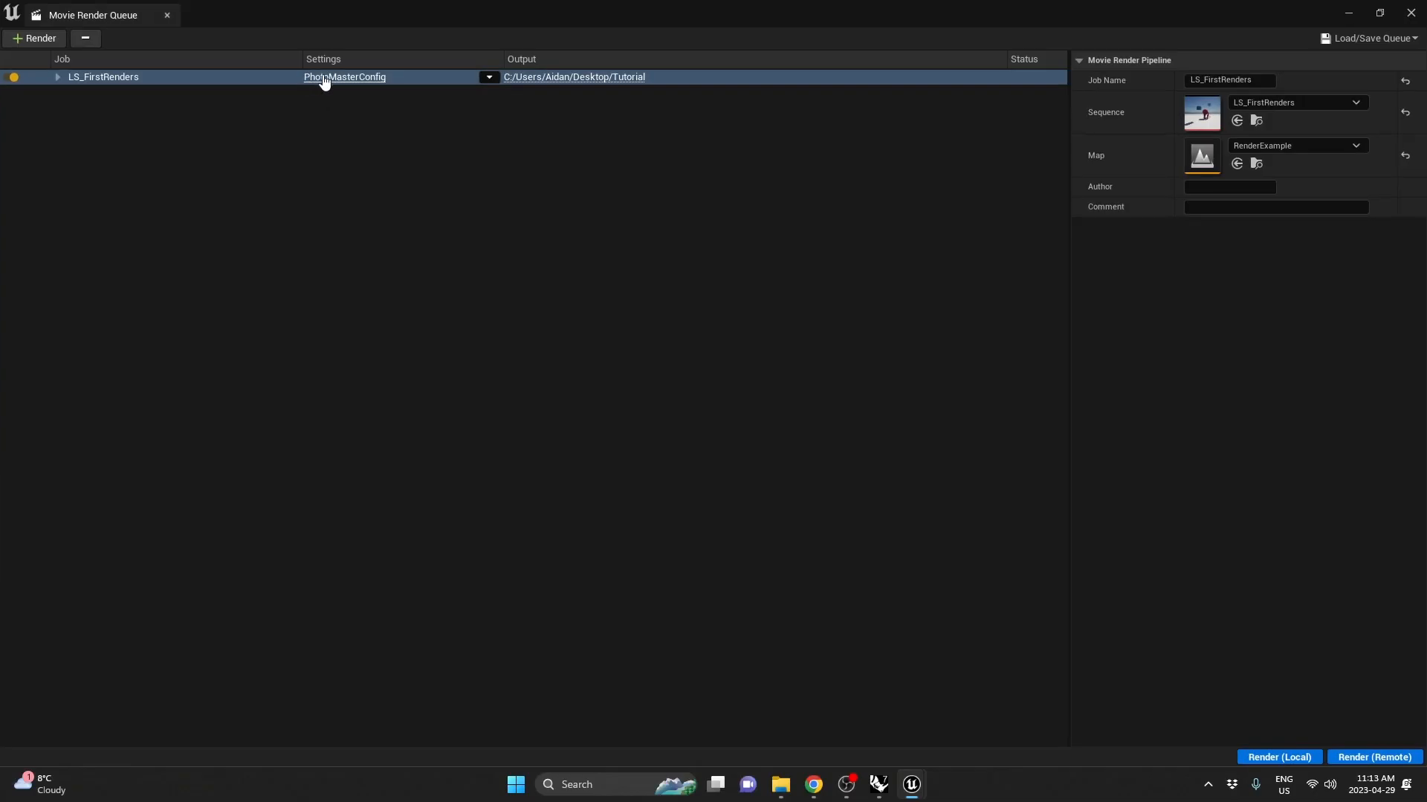
click(327, 77)
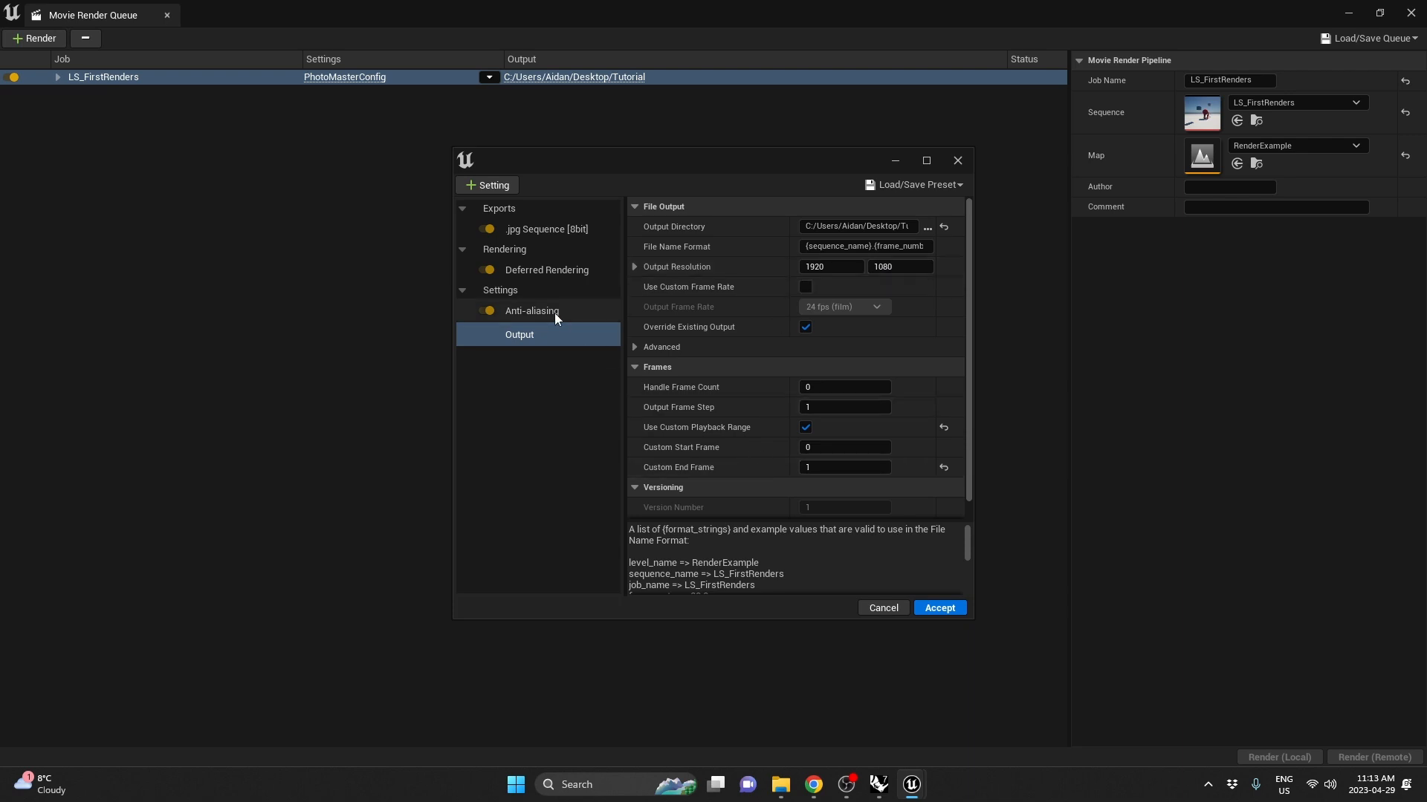
click(566, 232)
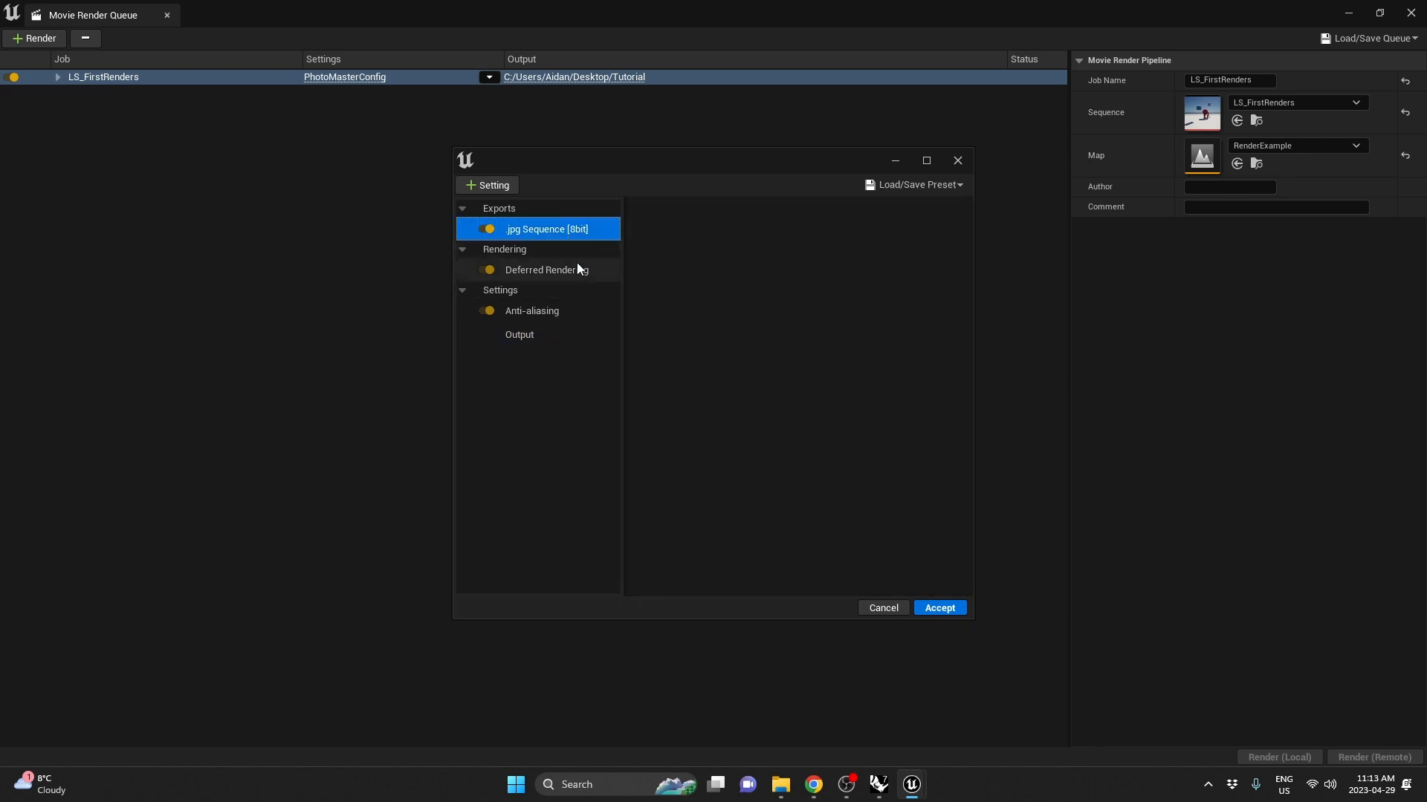
click(576, 264)
click(578, 315)
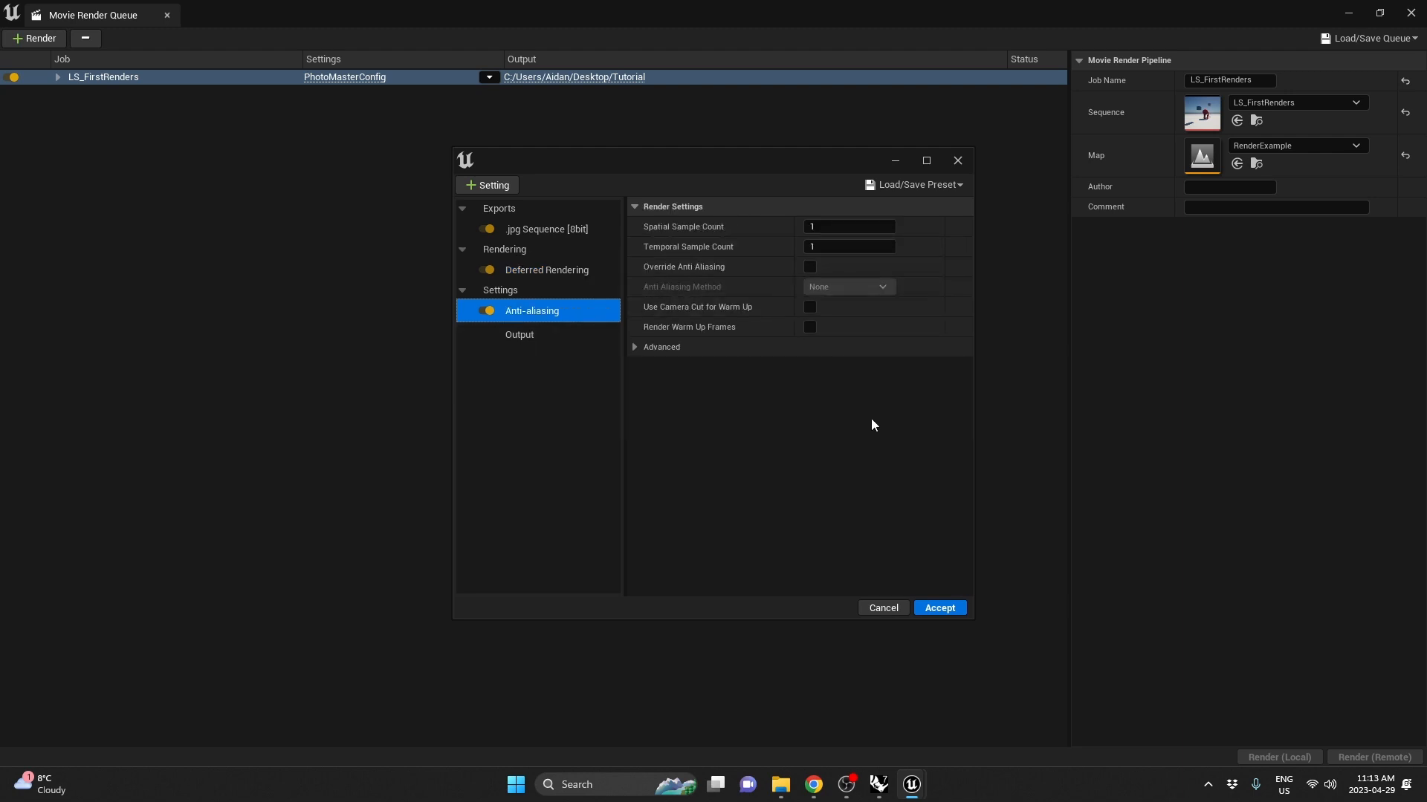
click(883, 607)
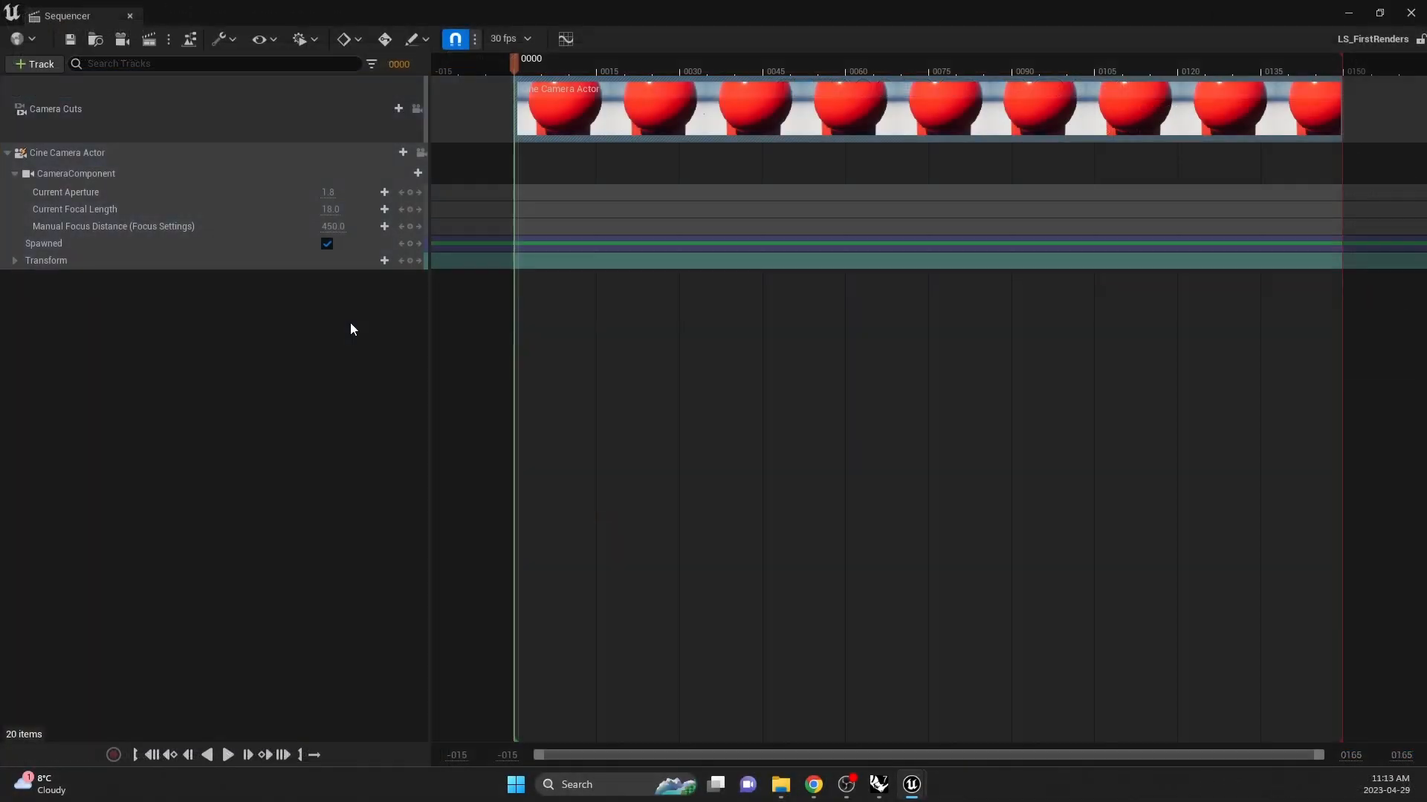
Raise the Cine Camera Actor's Manual Focus Distance to about 11300 in Sequencer
mouse_move(335, 226)
mouse_down()
mouse_move(356, 226)
mouse_move(327, 226)
mouse_up()
click(338, 226)
click(178, 226)
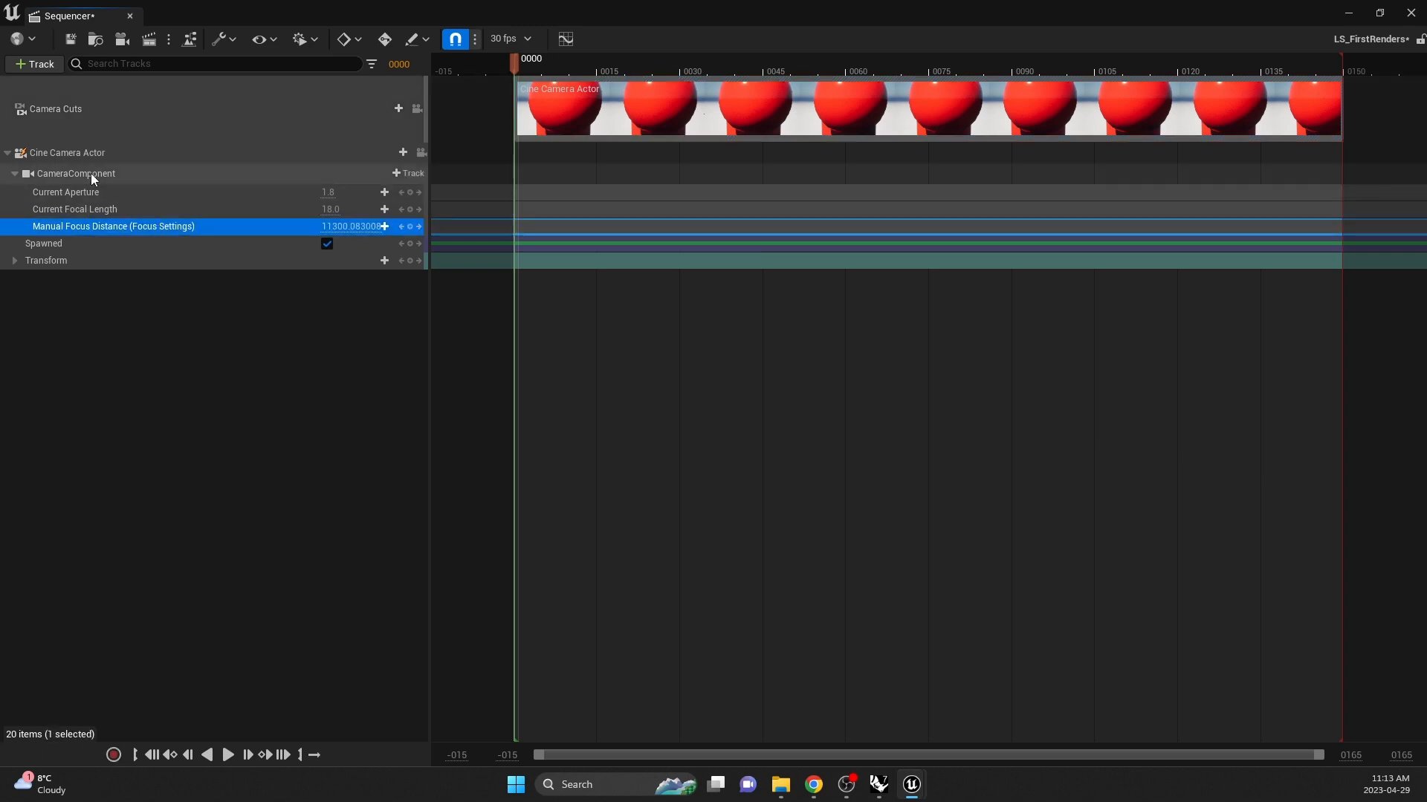
Filter the Cine Camera Actor's details for "focus" and enable Draw Debug Focus Plane
click(70, 152)
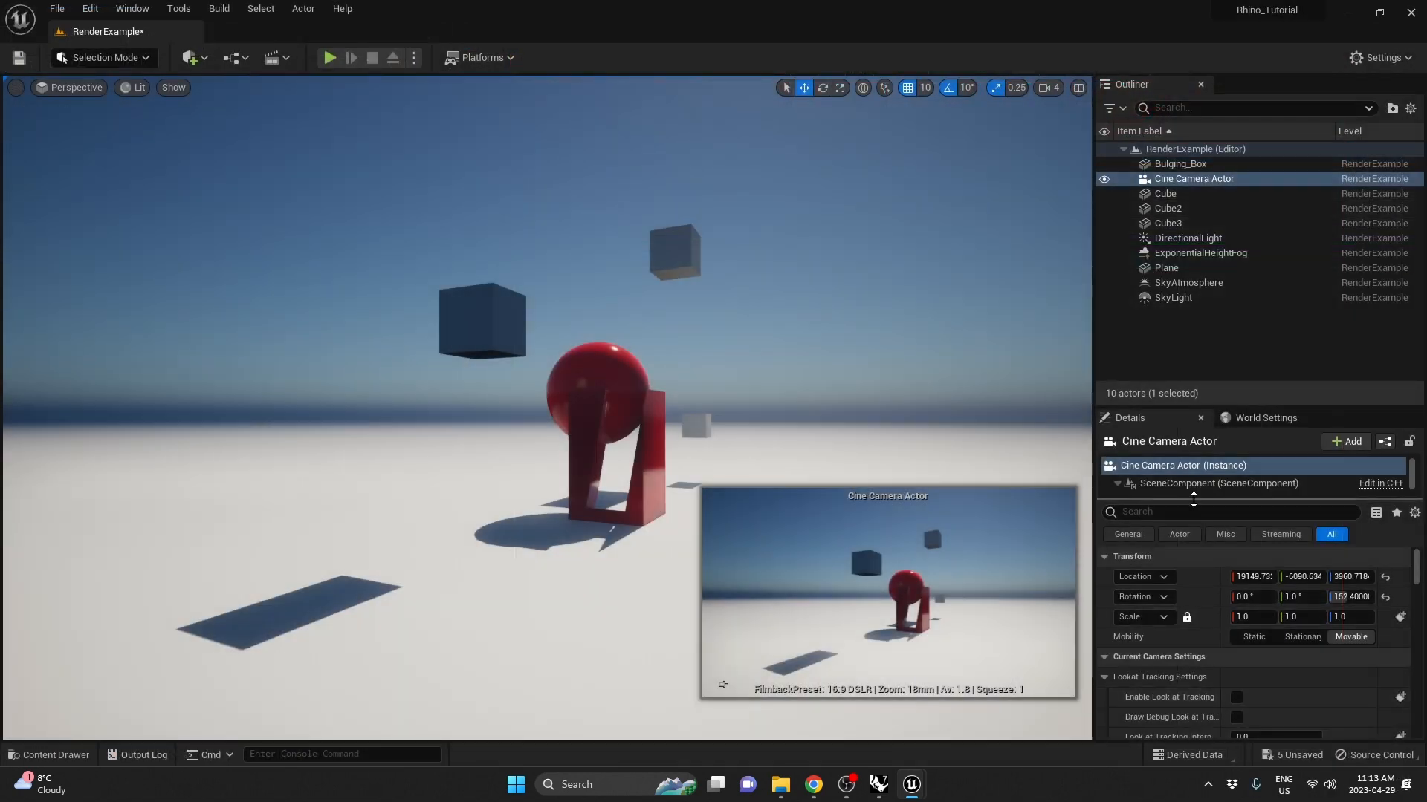
click(1193, 511)
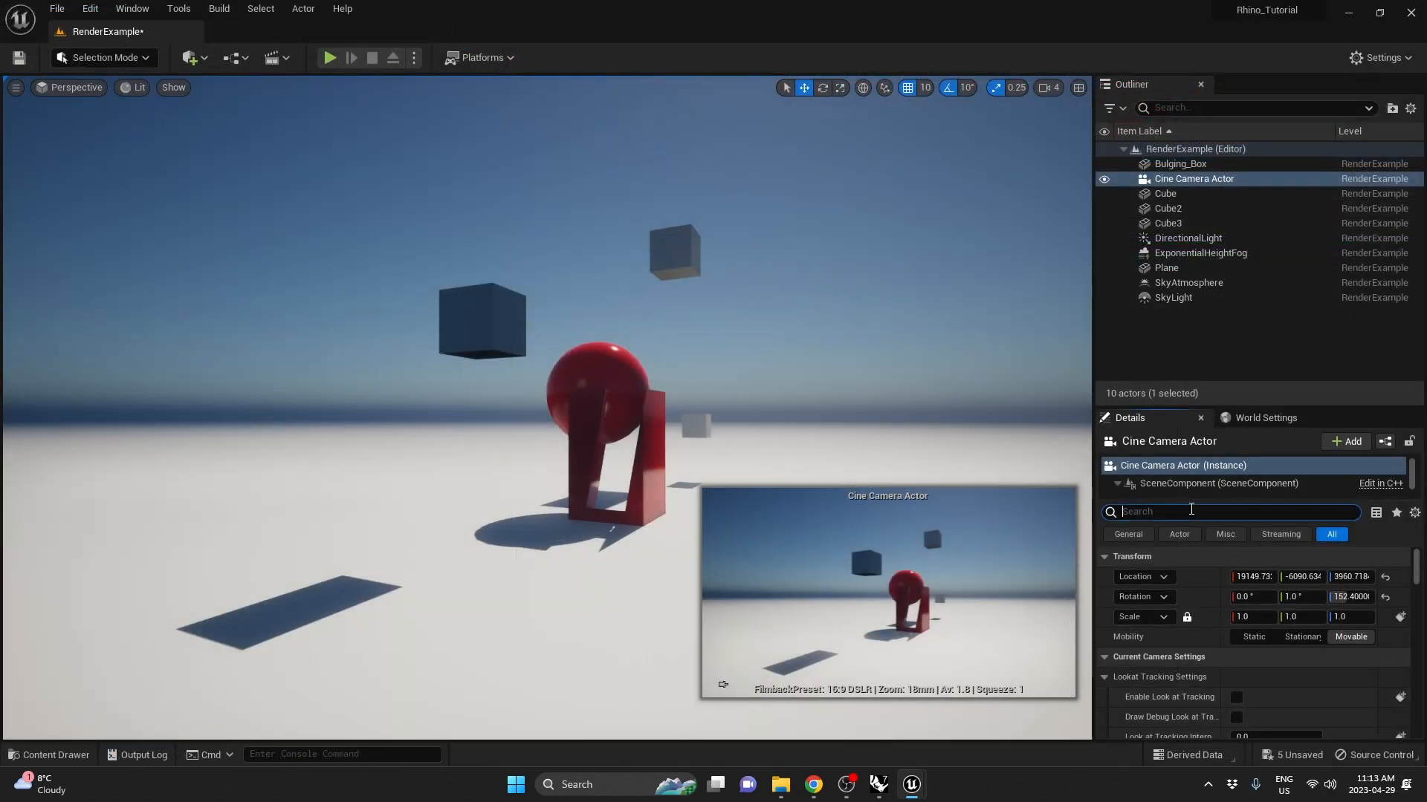
text(focus)
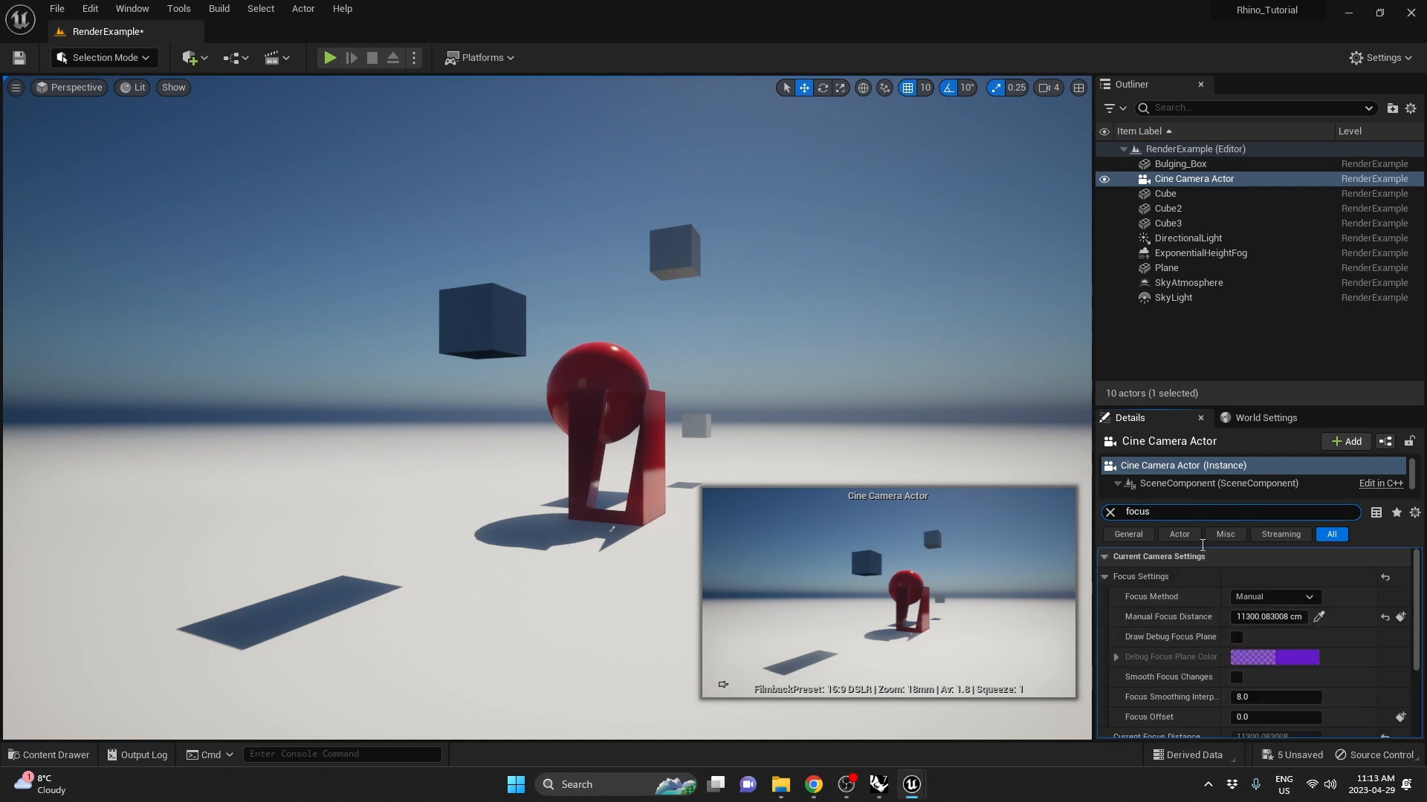
click(1235, 636)
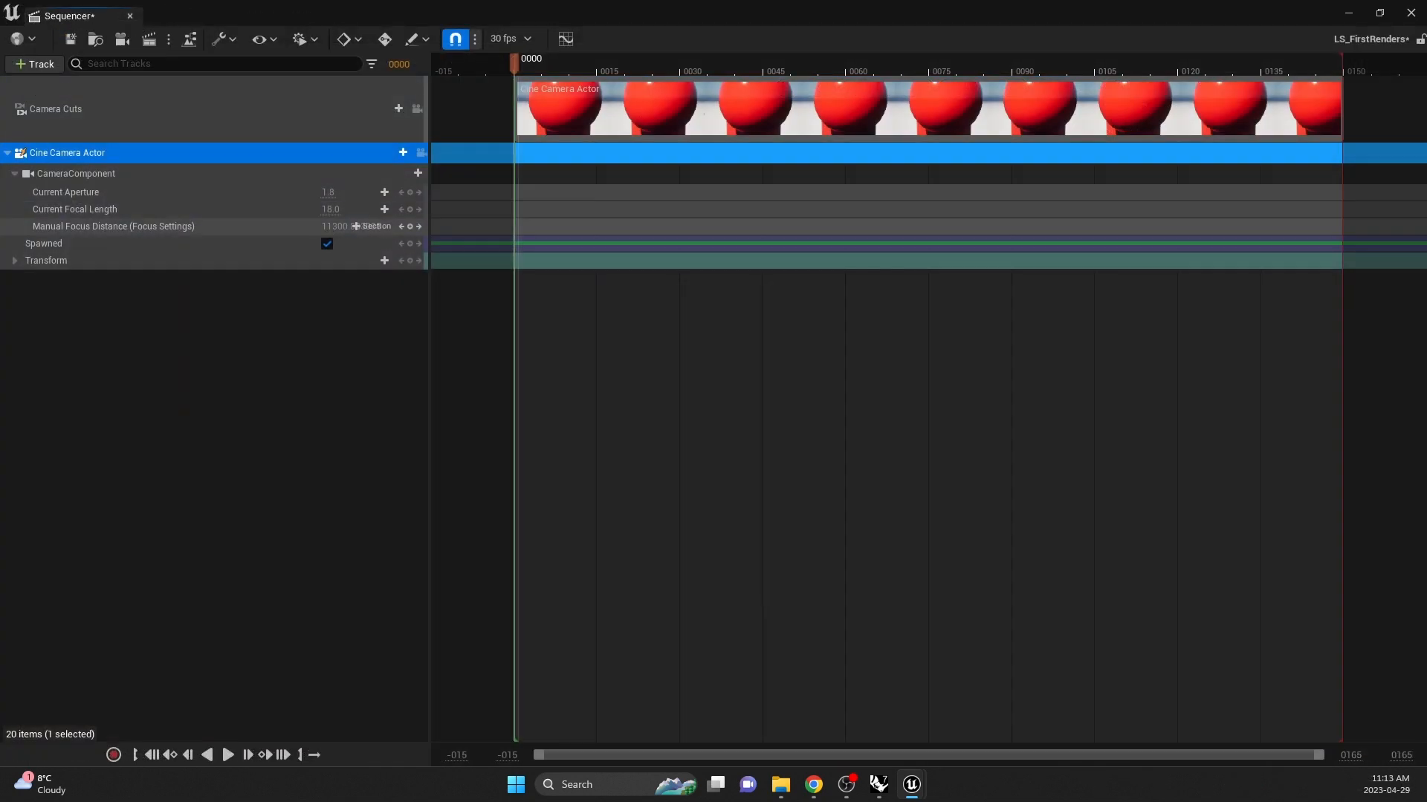
Increase the camera's Manual Focus Distance in Sequencer to bring the focus plane up to the red object
drag(338, 226, 372, 226)
drag(355, 225, 324, 232)
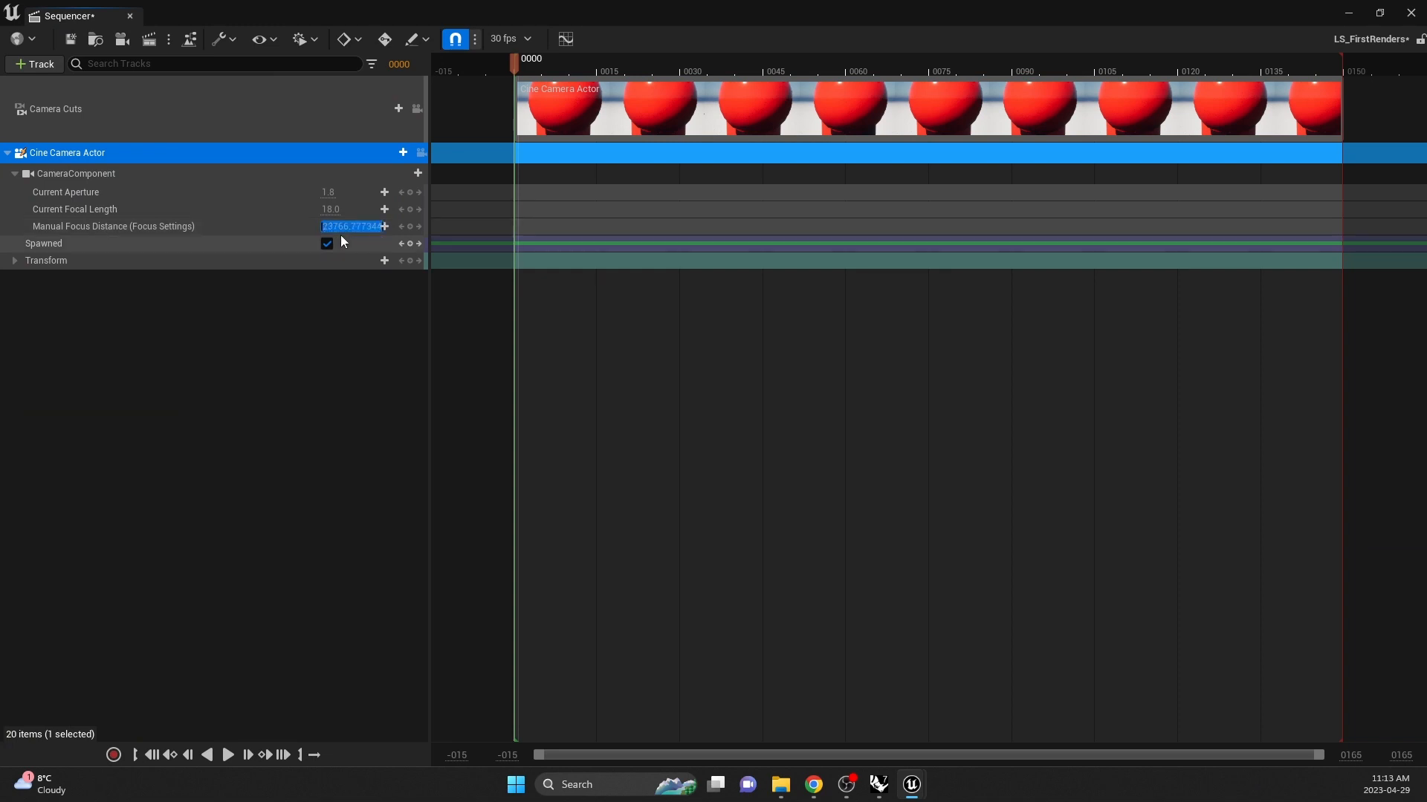
text(2)
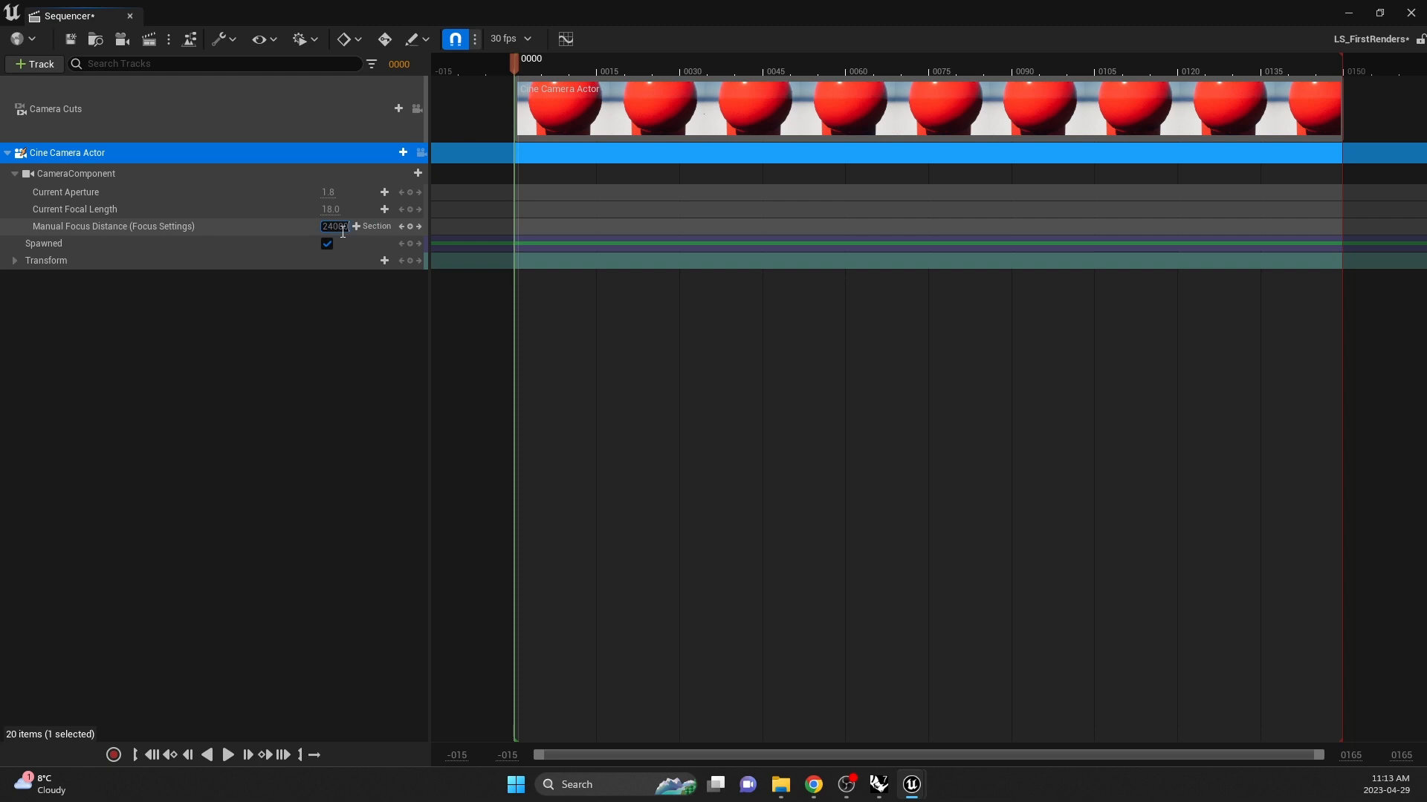
text(400)
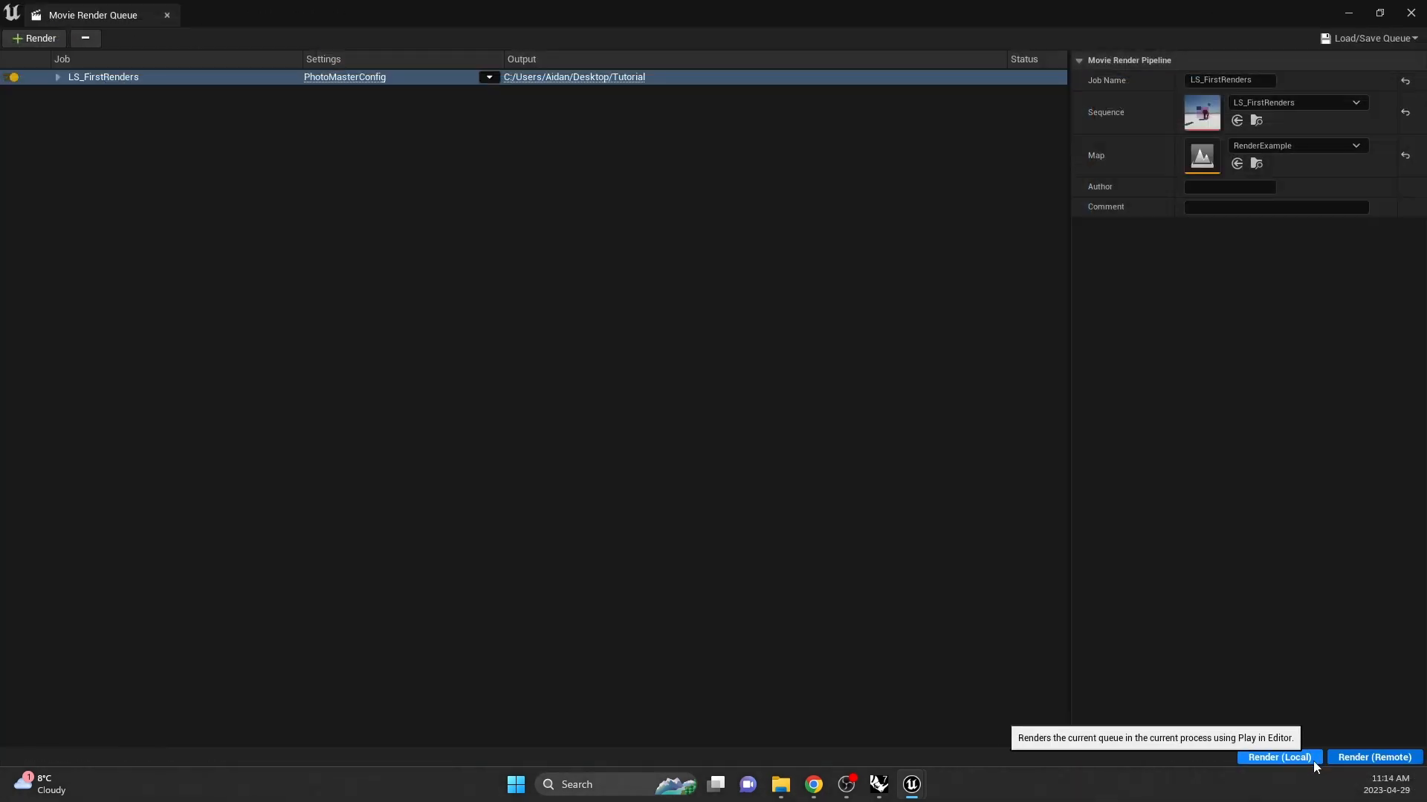
Render the LS_FirstRenders job locally and open the LS_FirstRenders.0000 JPEG from the Tutorial folder
click(1309, 762)
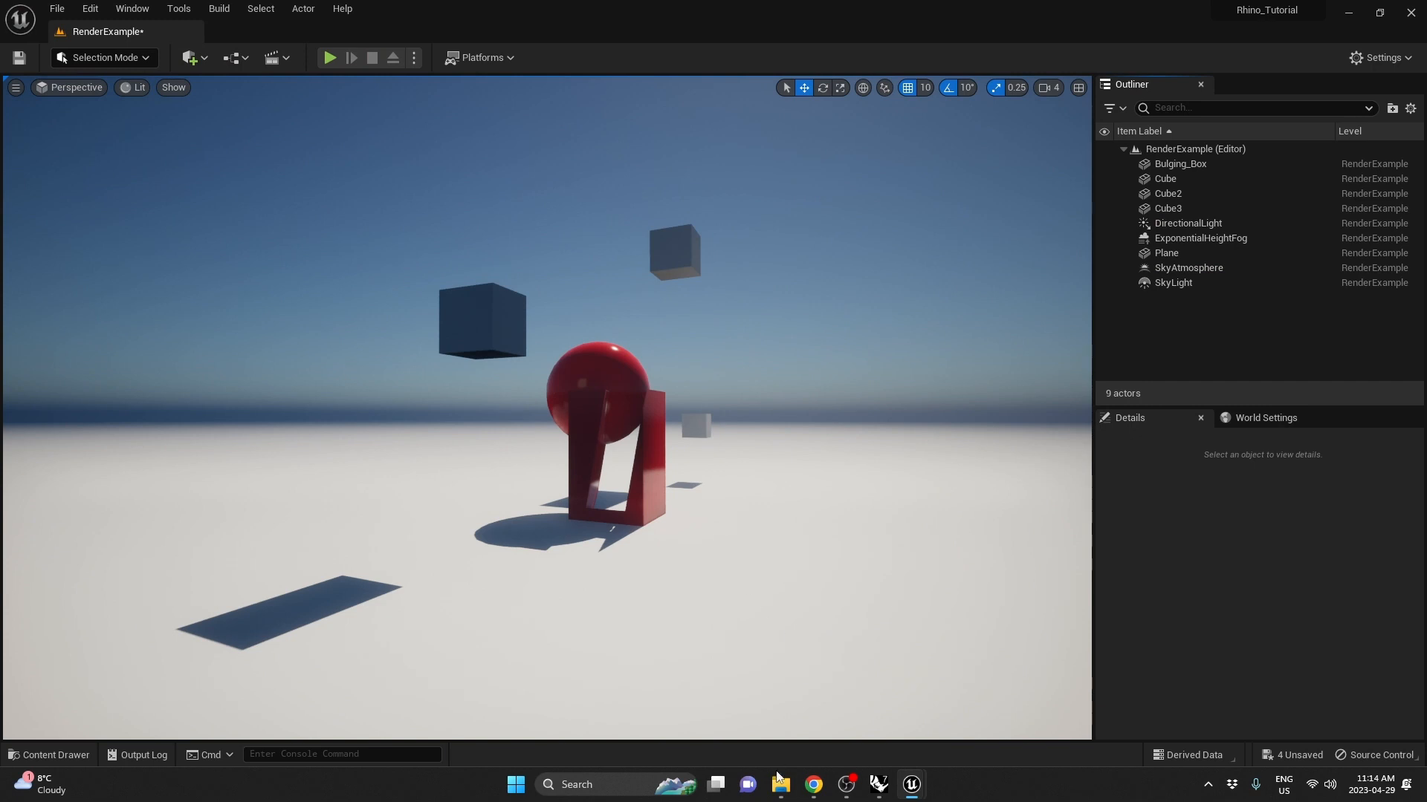
click(779, 779)
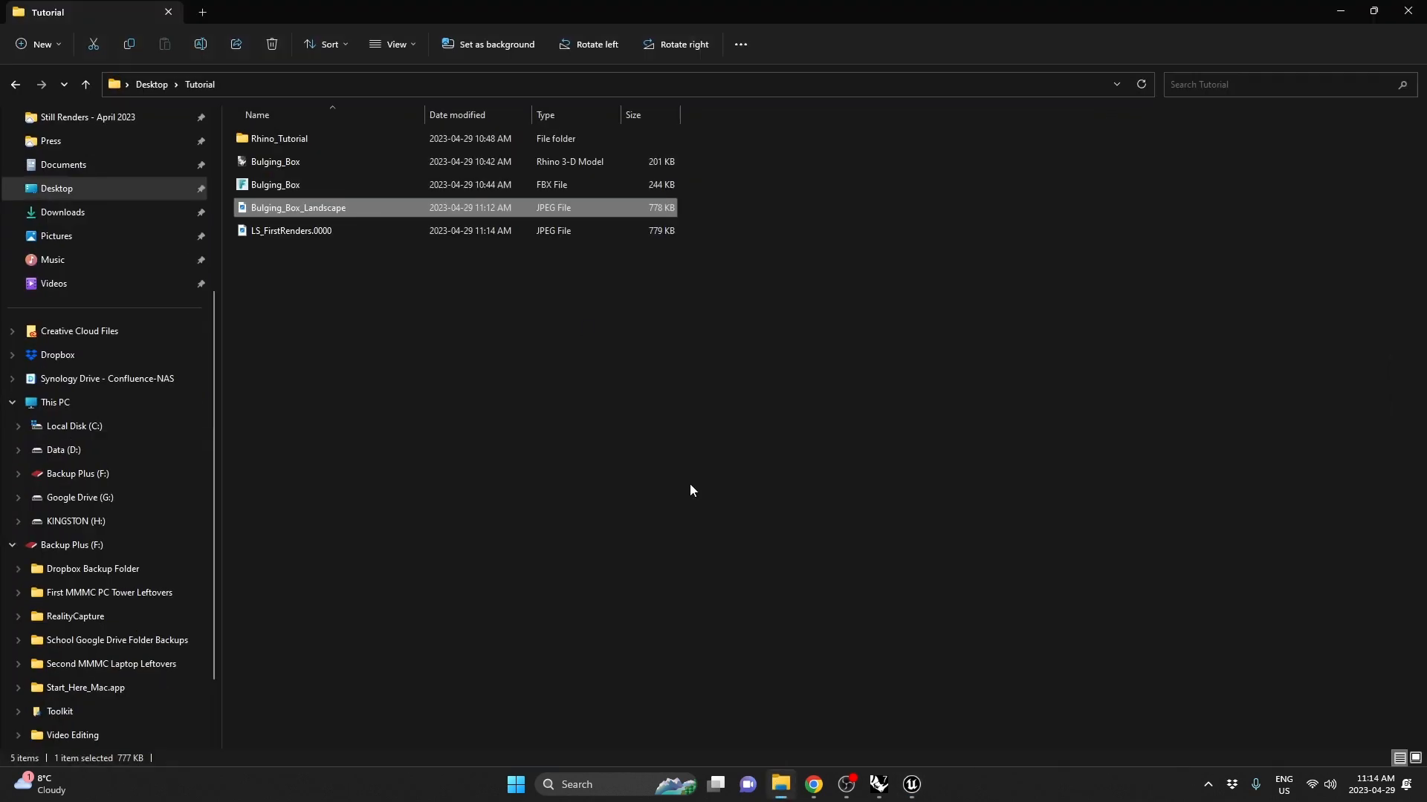
click(352, 225)
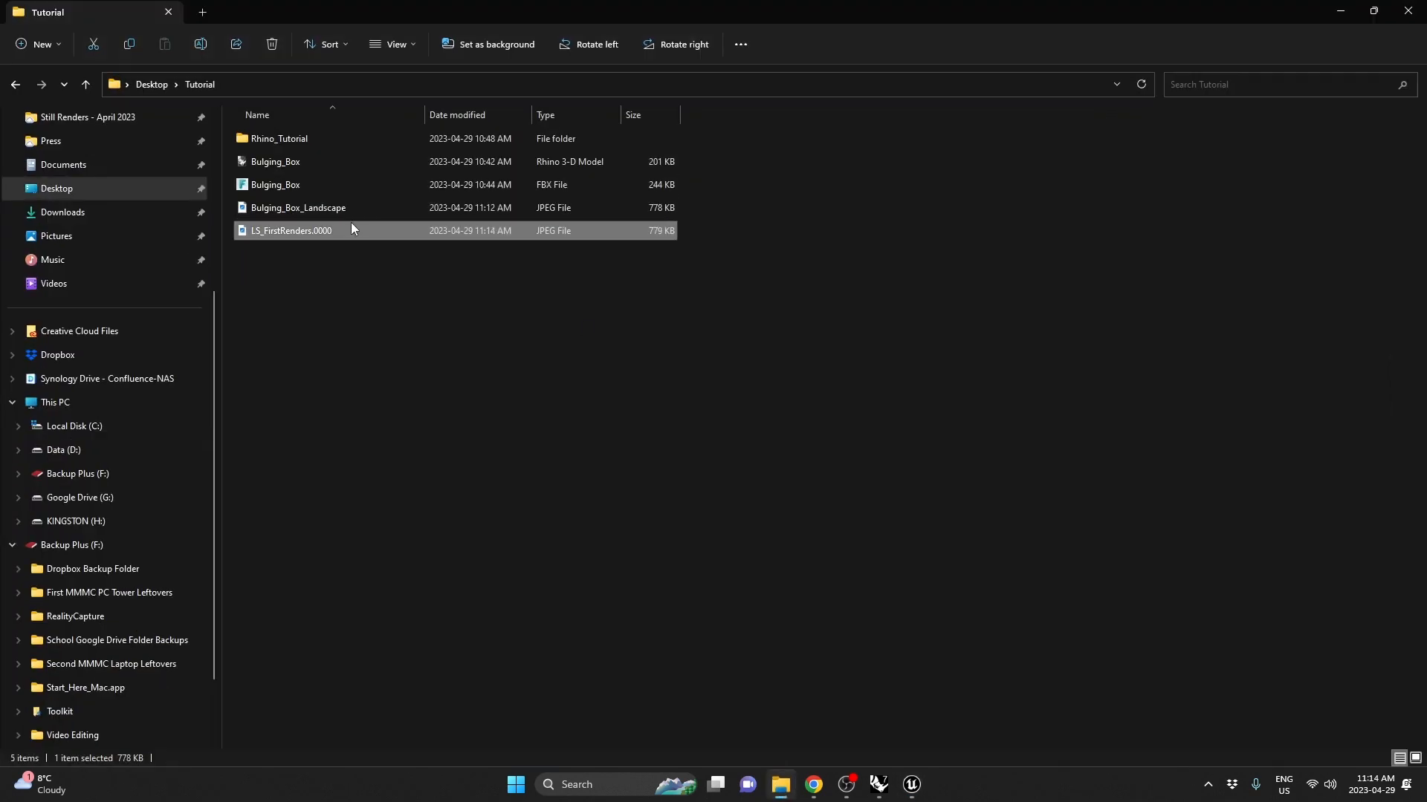
double_click(351, 225)
Inspect the red object and the purple debug focus plane up close in the rendered image, and close the viewer
scroll(768, 416, up, 10)
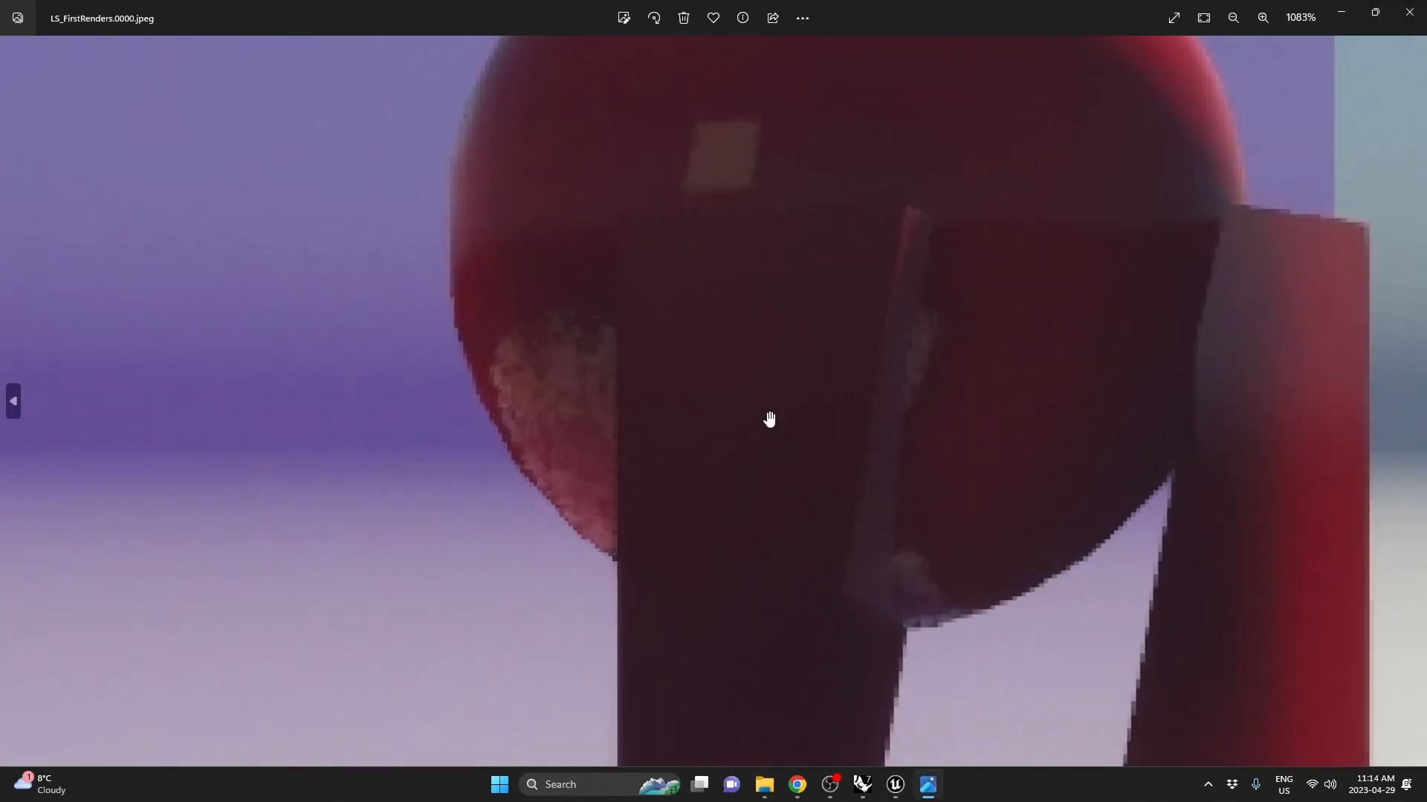
scroll(769, 420, down, 8)
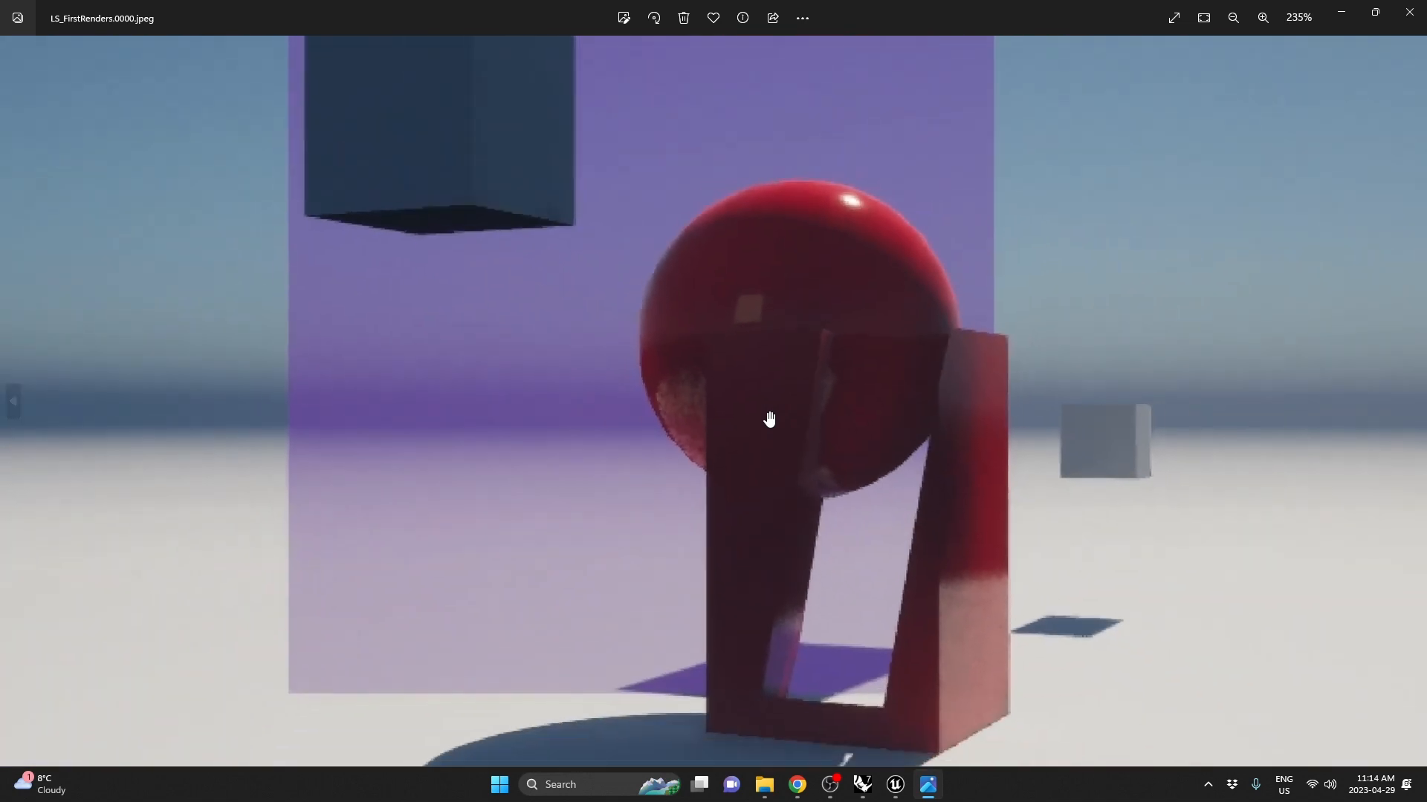
scroll(769, 420, down, 5)
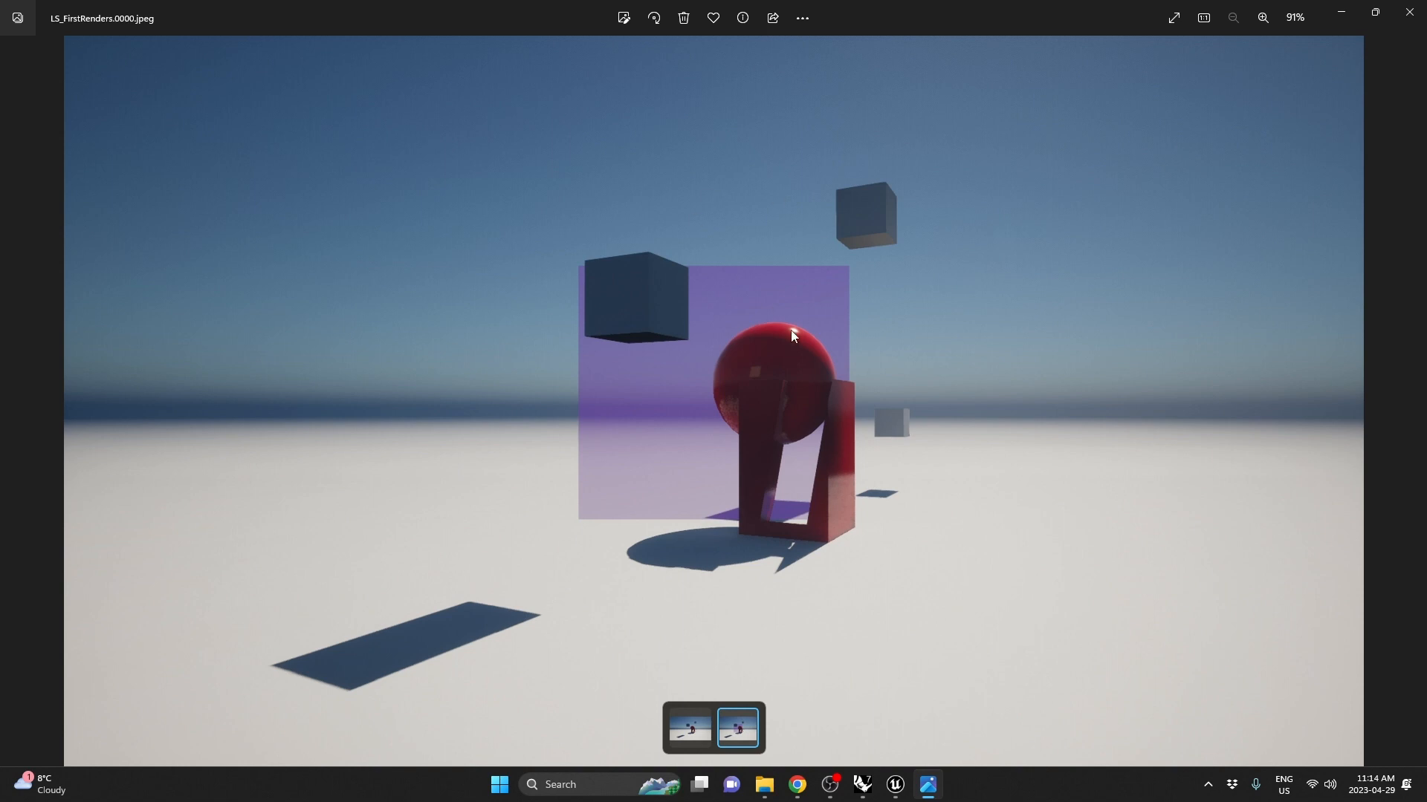
scroll(790, 334, up, 5)
scroll(605, 303, down, 4)
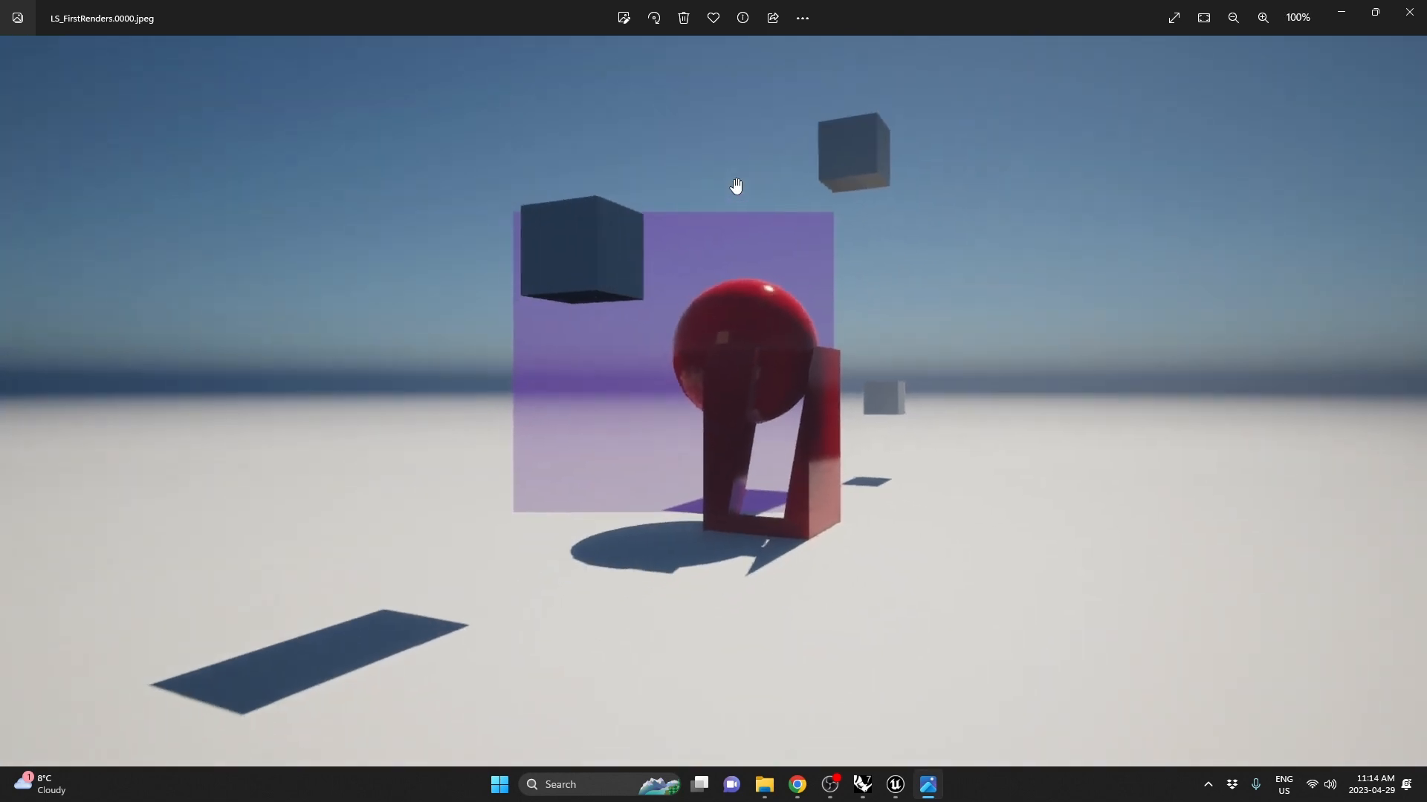
click(1408, 11)
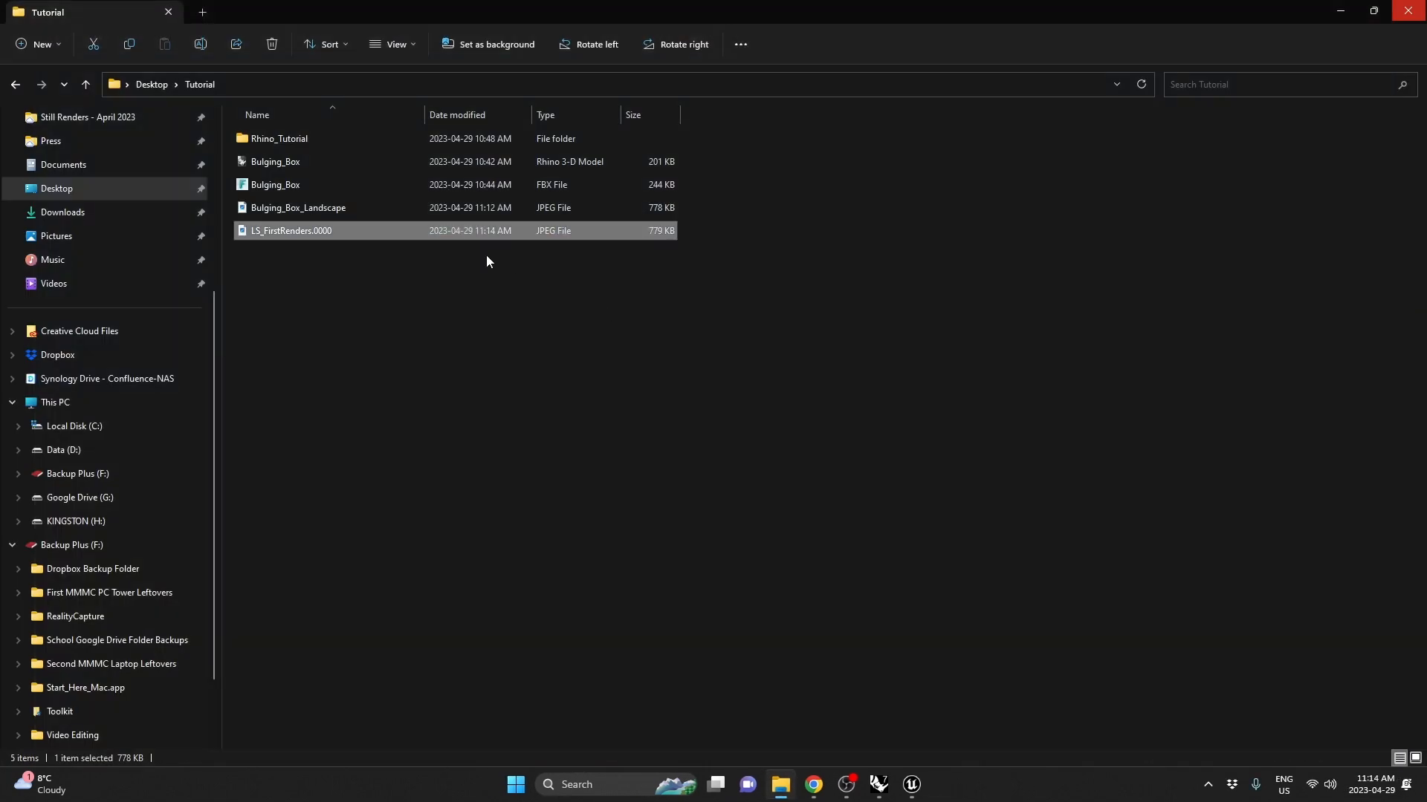
Delete the LS_FirstRenders.0000 JPEG from the Tutorial folder and close File Explorer
click(330, 232)
click(272, 43)
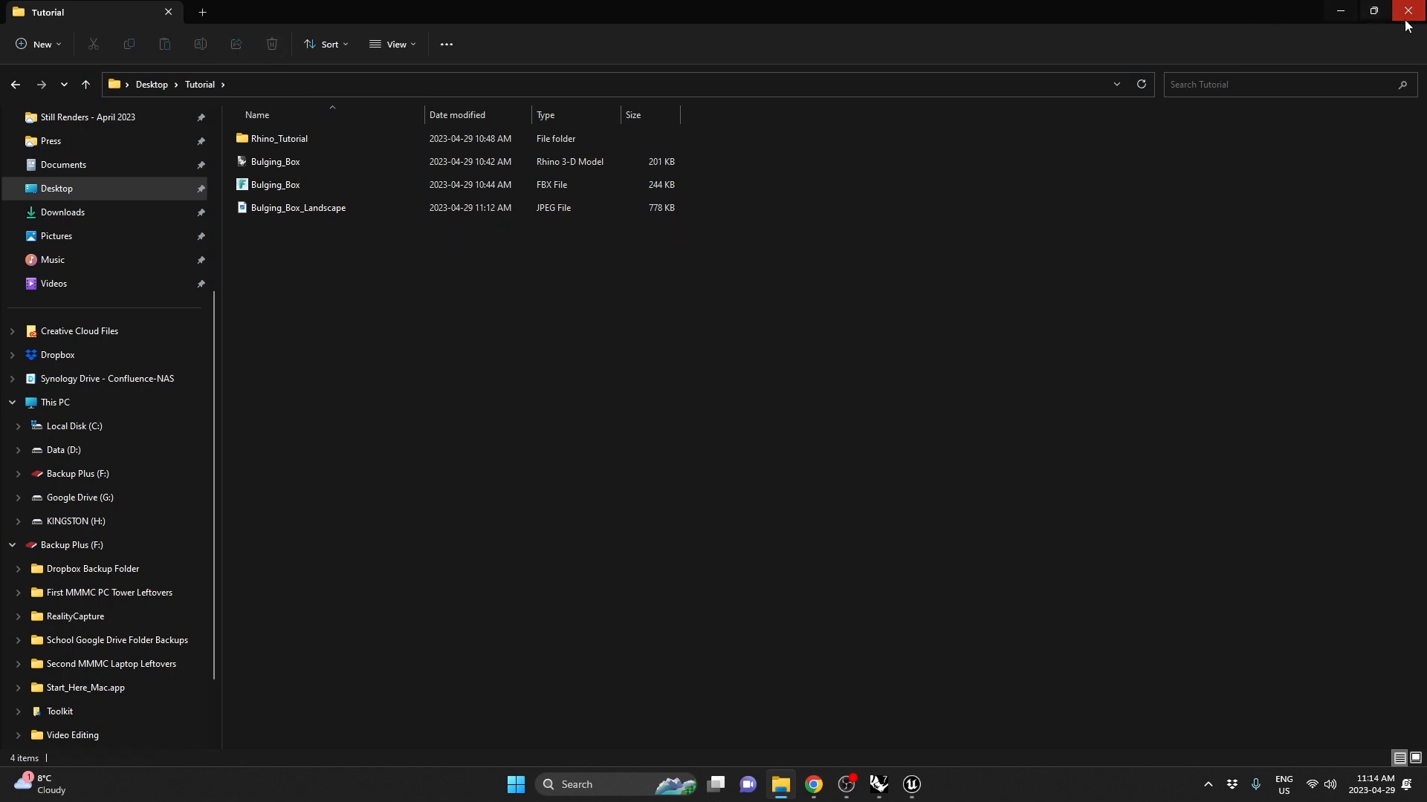
click(1406, 22)
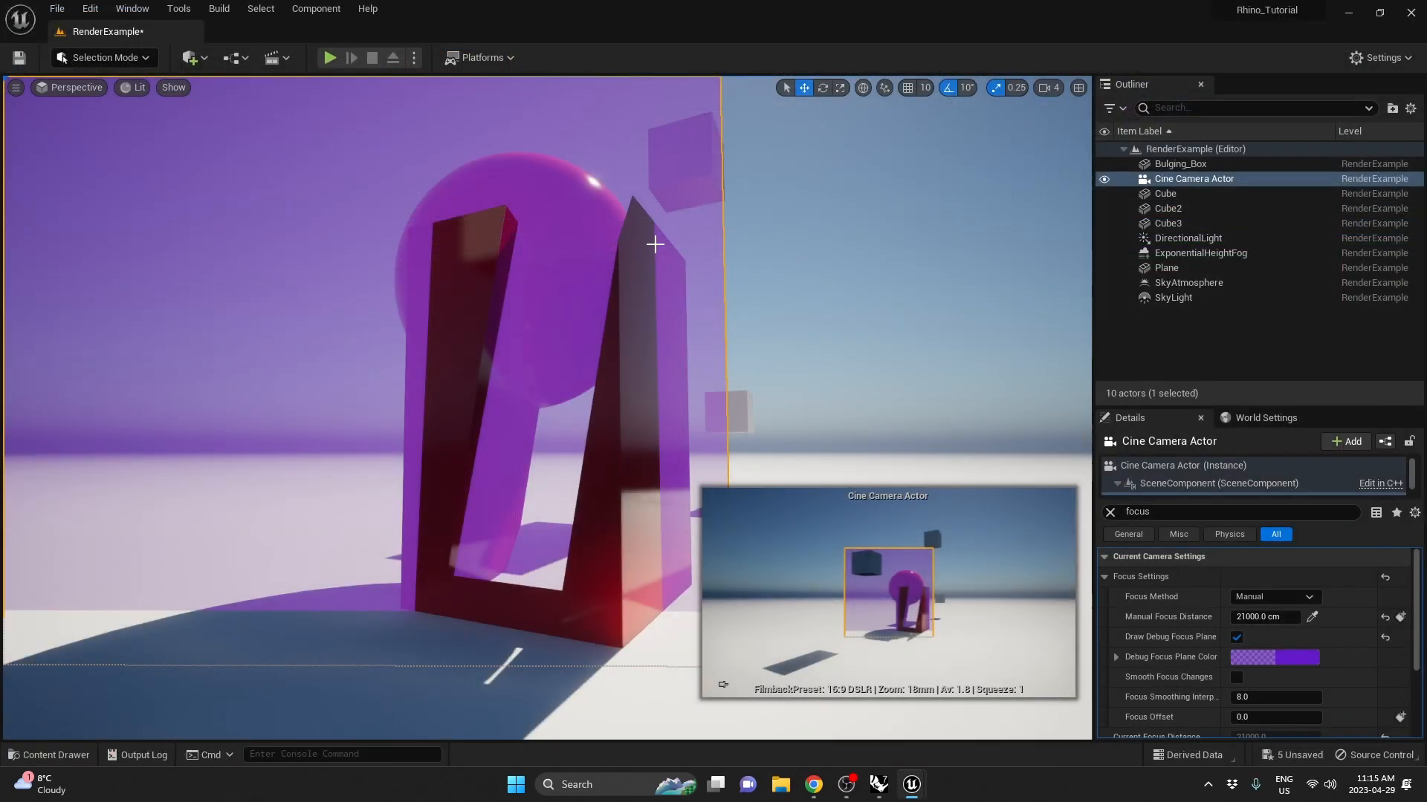
Switch to Rhino, measure the lower front edge of the box with the Distance command, and return to Unreal Engine
key(Escape)
click(664, 370)
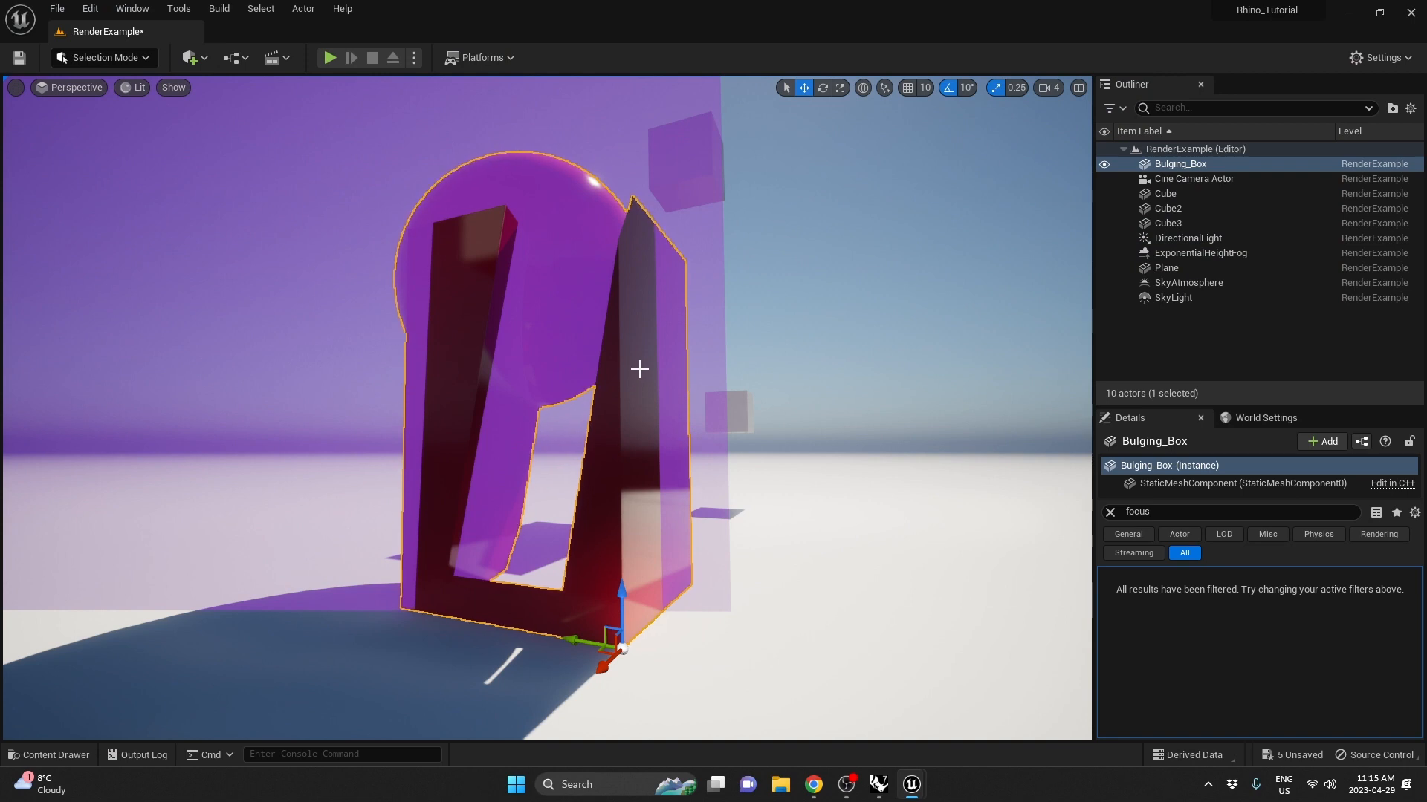
key(Escape)
click(888, 786)
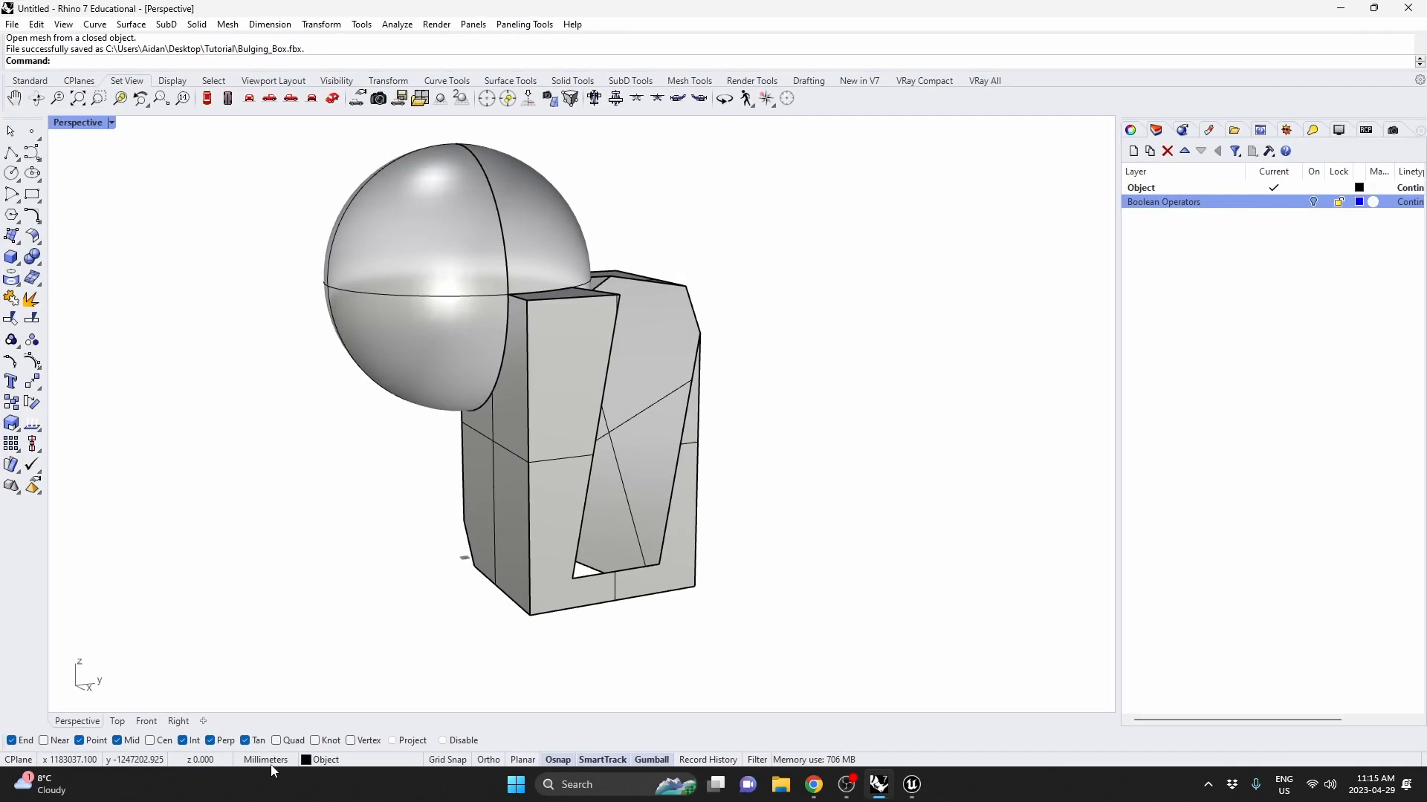
click(535, 512)
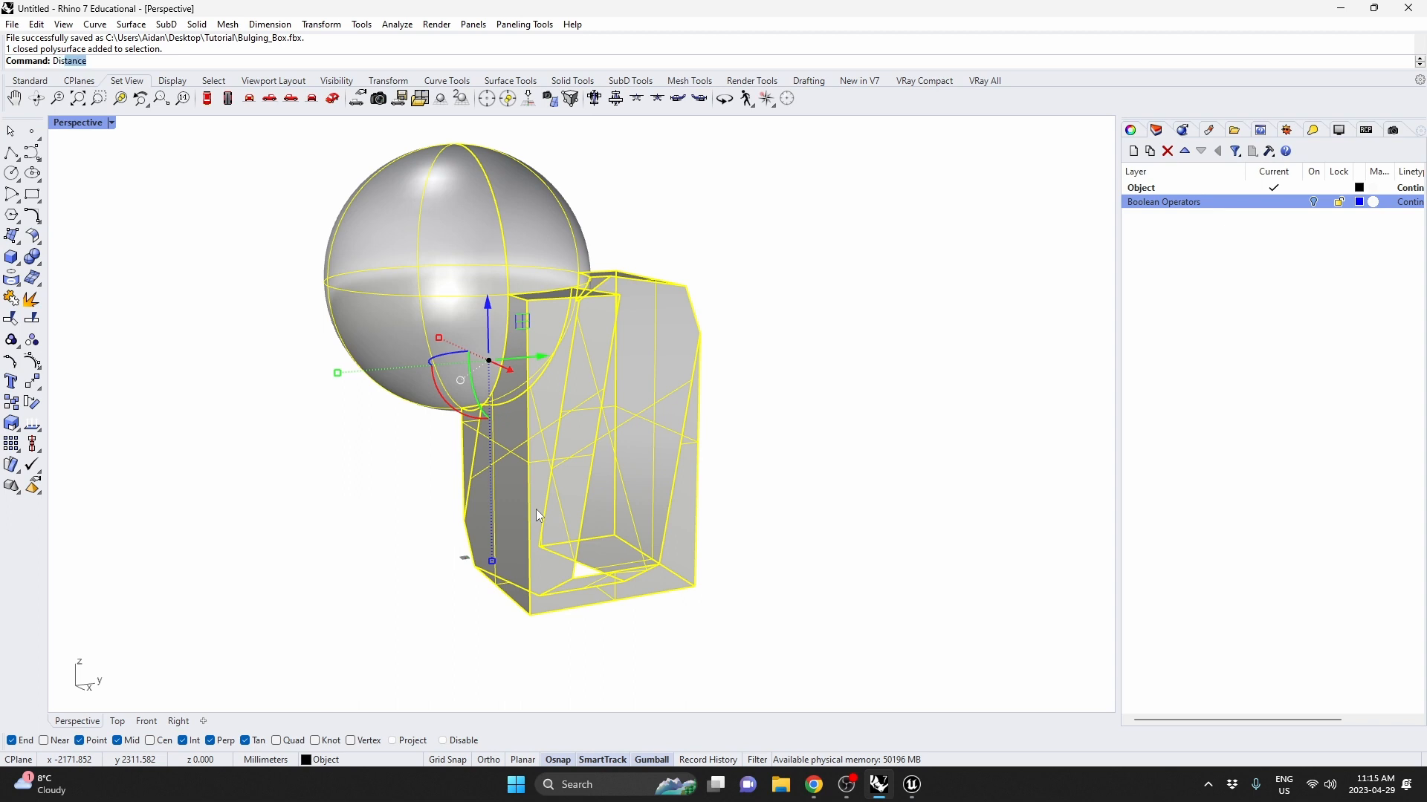
text(Distanc)
key(Return)
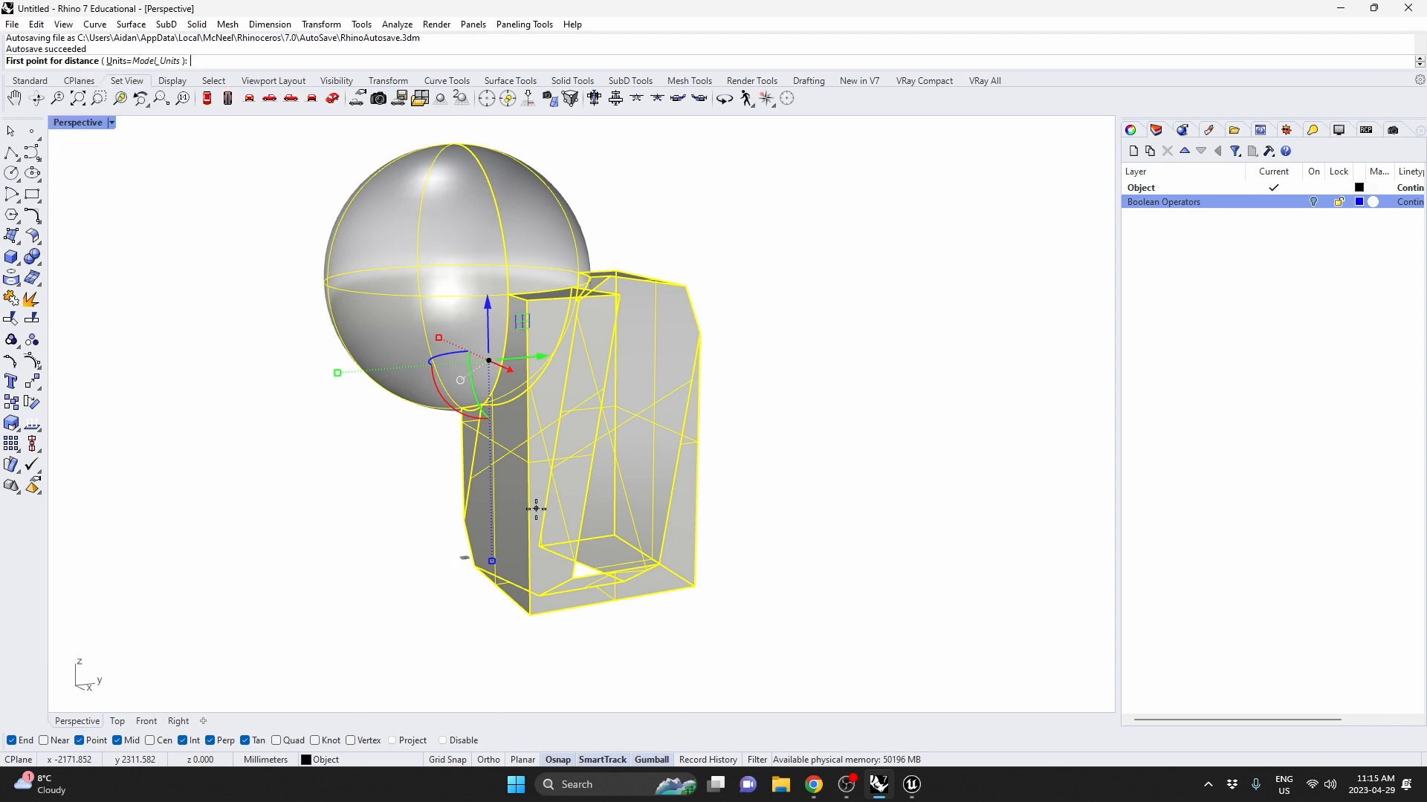
click(530, 615)
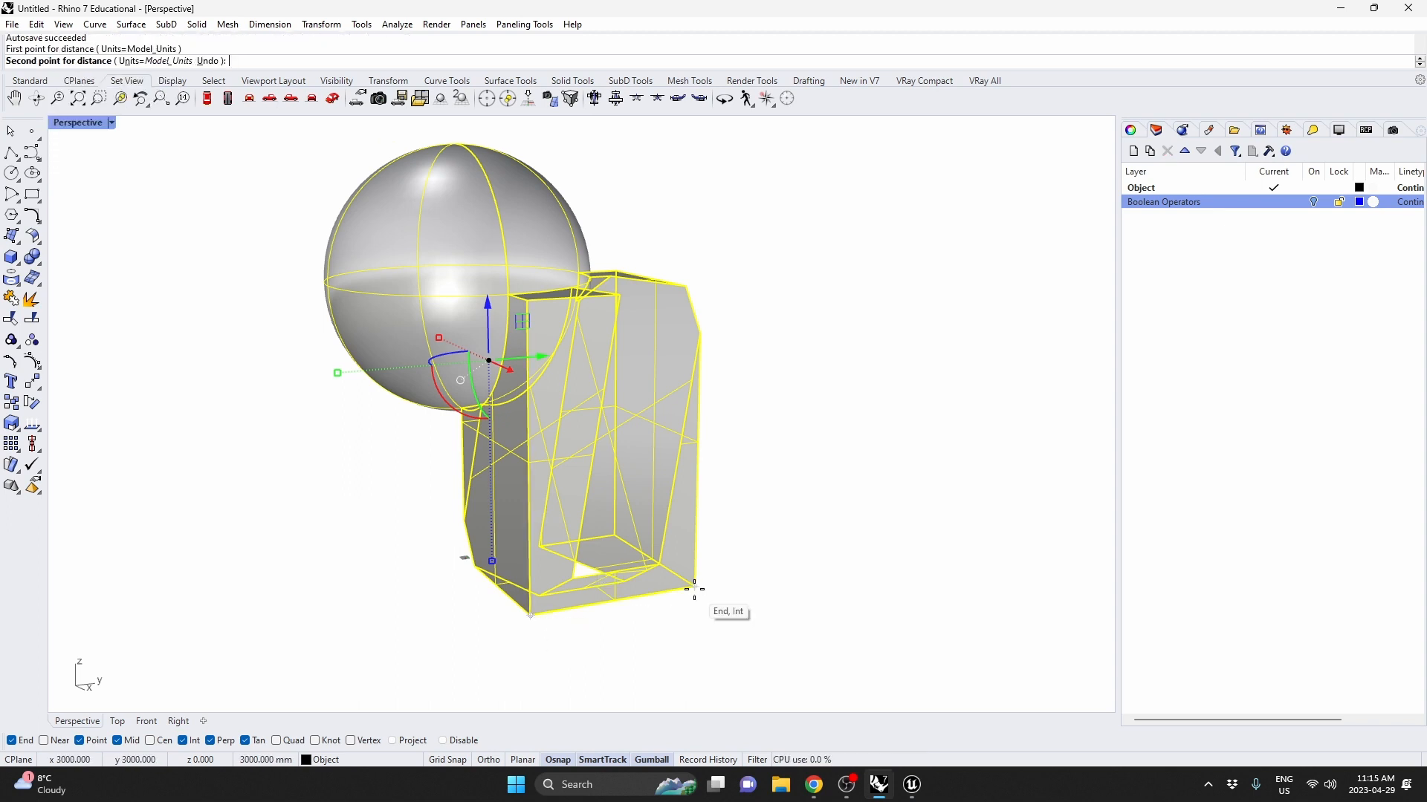
click(694, 589)
key(Escape)
click(1345, 9)
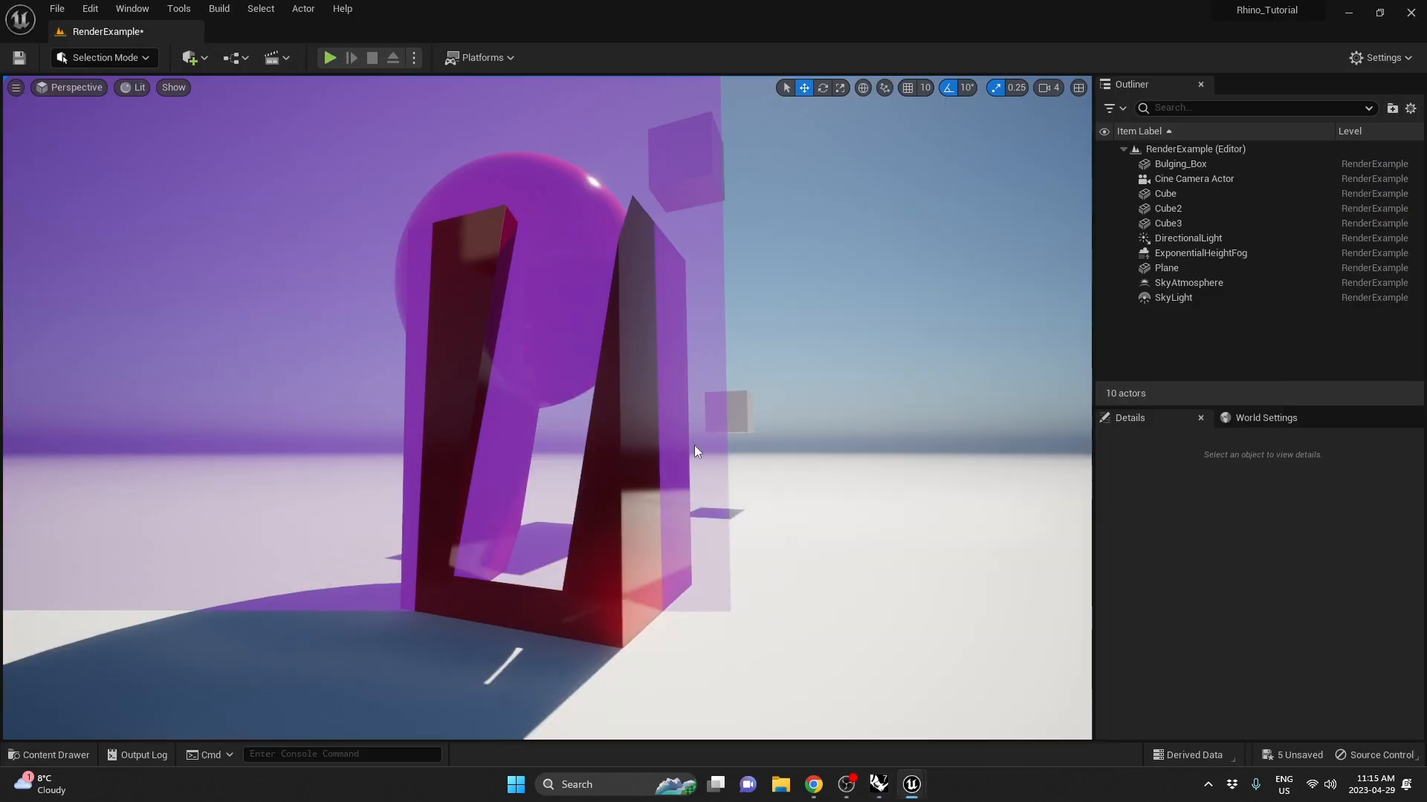
Select the Bulging_Box actor in the level and open its static mesh asset for inspection
click(655, 487)
key(Escape)
click(621, 401)
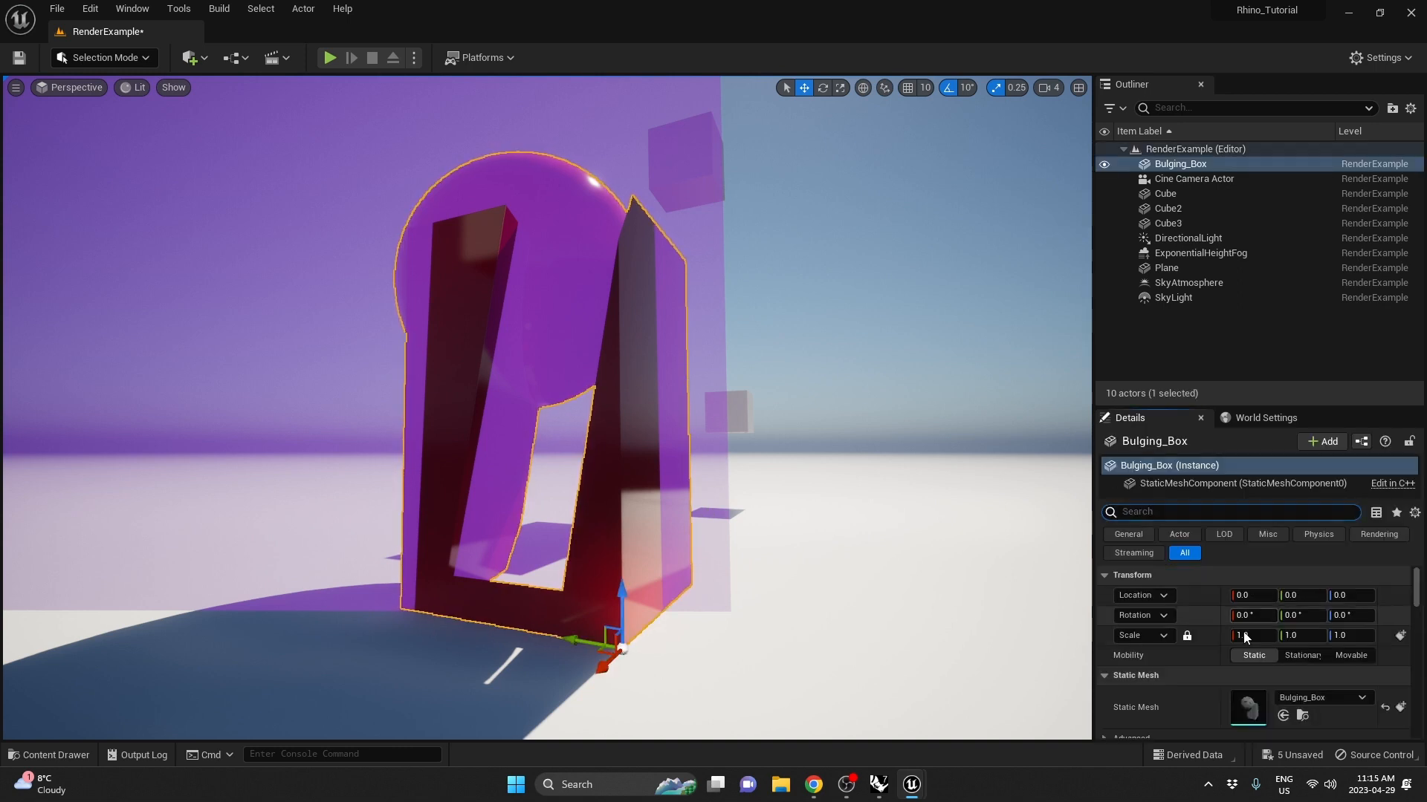
scroll(1233, 658, down, 2)
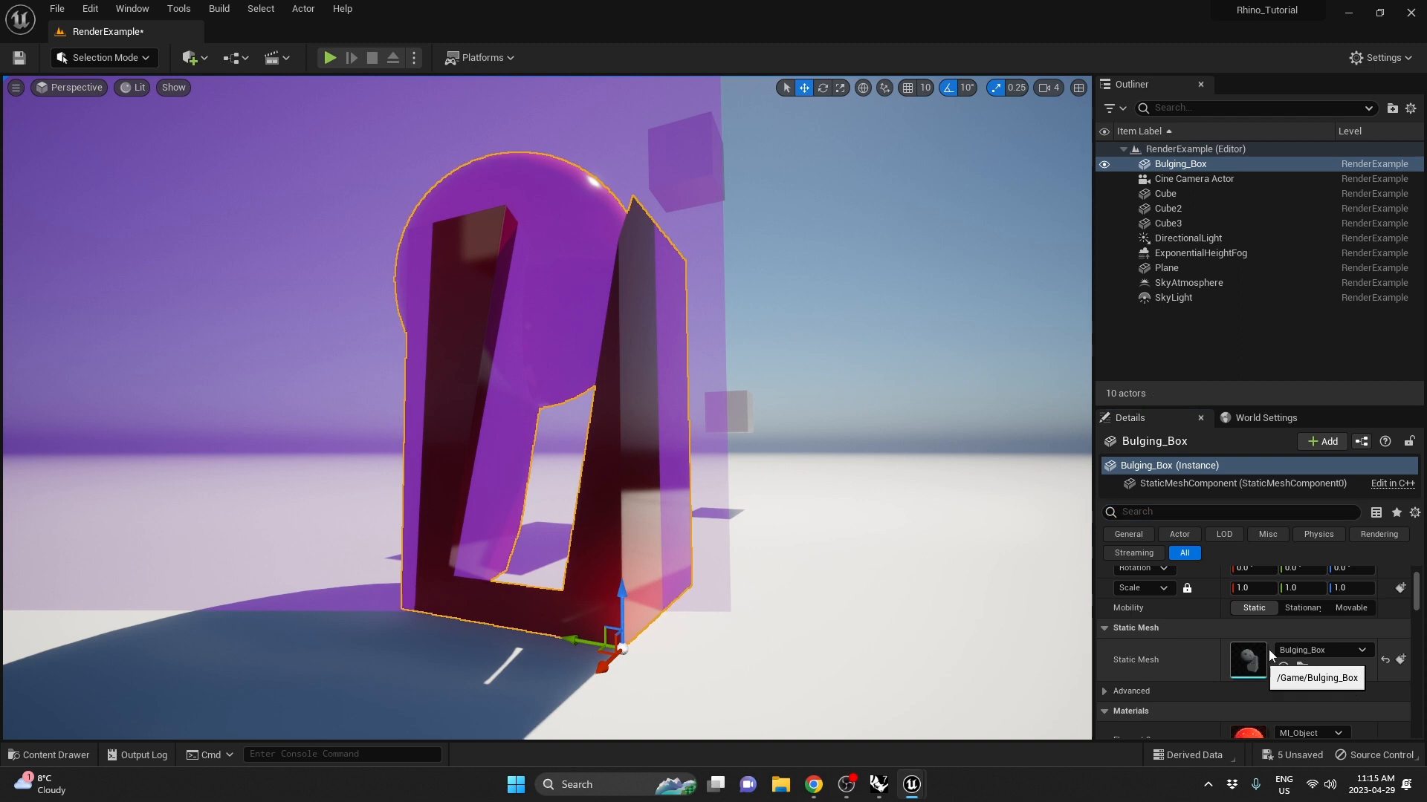
double_click(1248, 660)
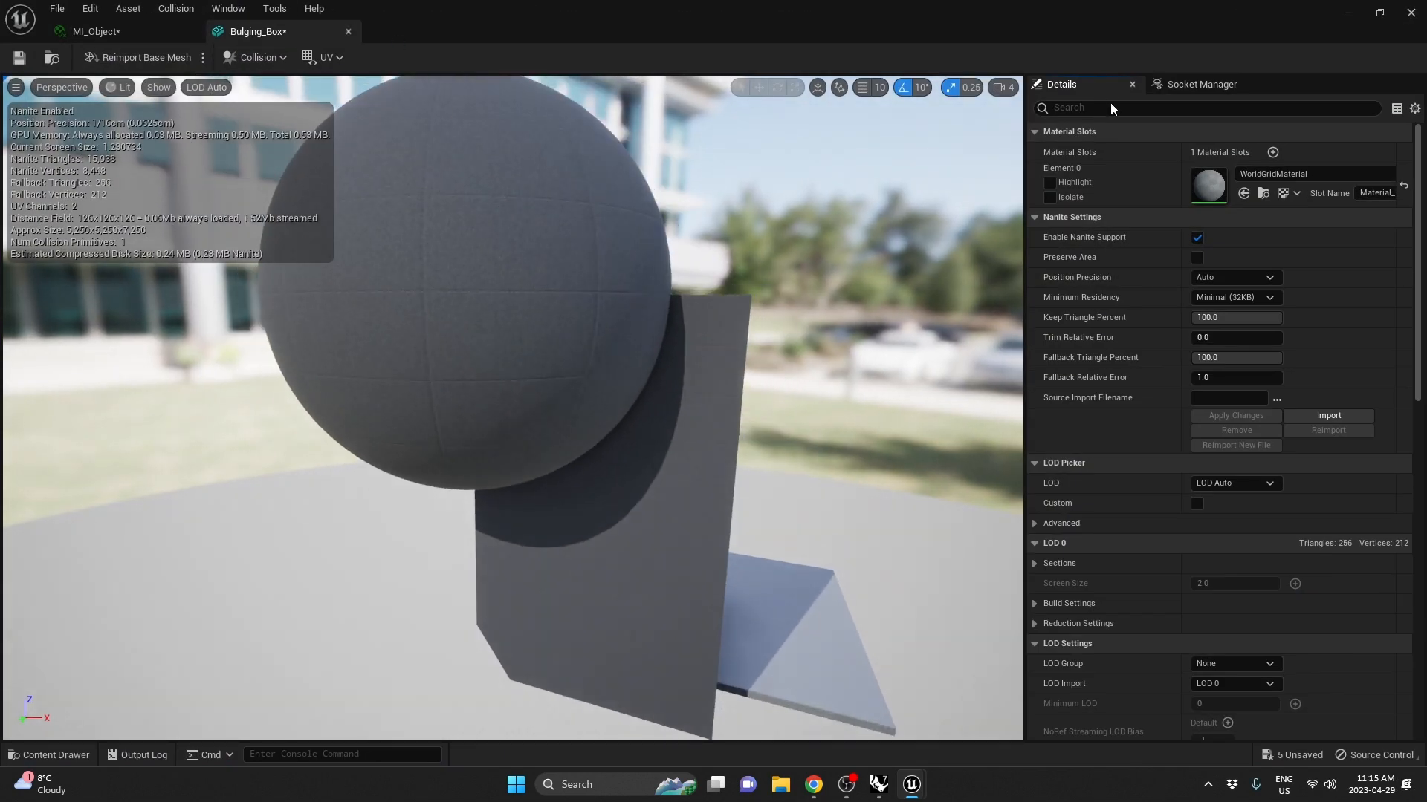
Examine the Import Uniform Scale in the Bulging_Box mesh's import transform settings and close the asset editors
scroll(1094, 354, down, 15)
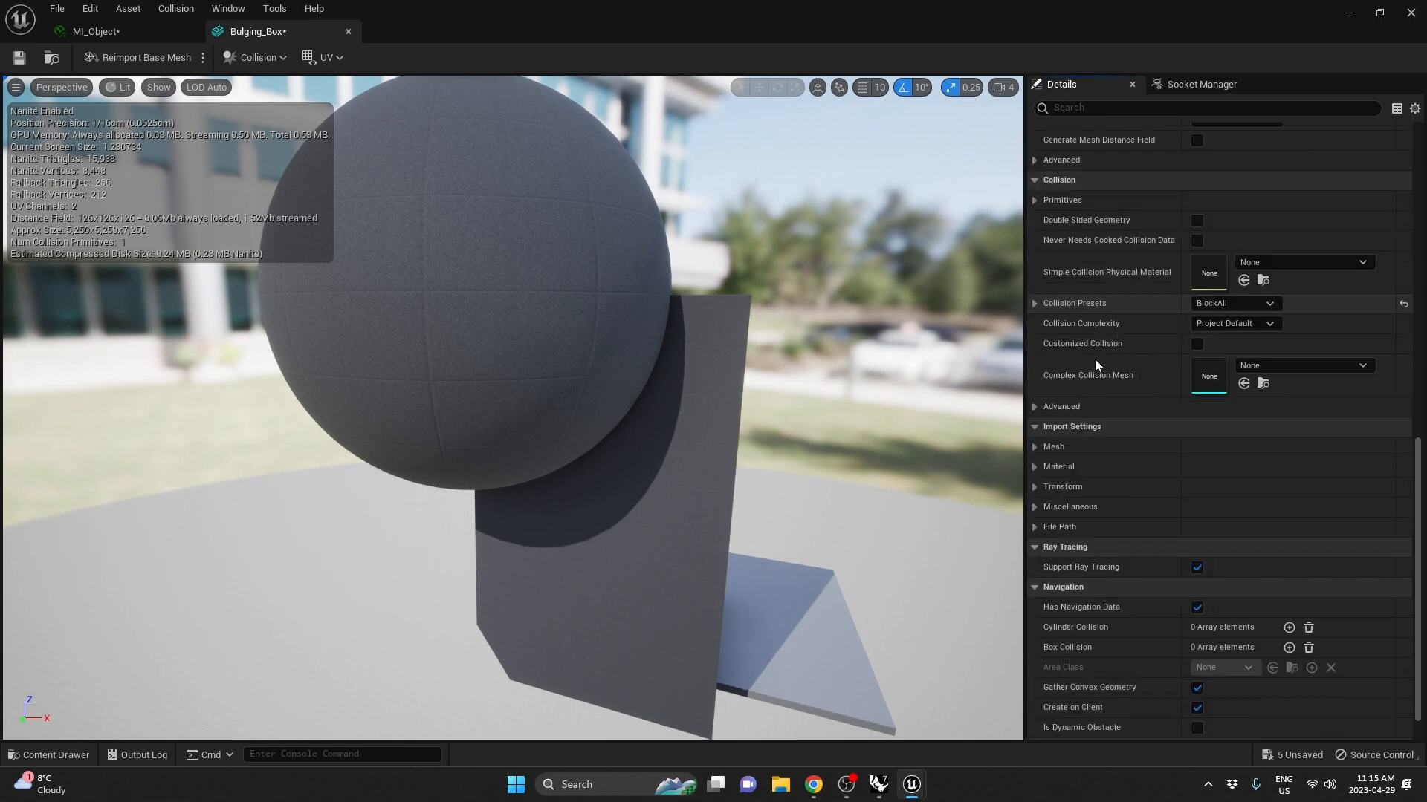
scroll(1095, 359, down, 1)
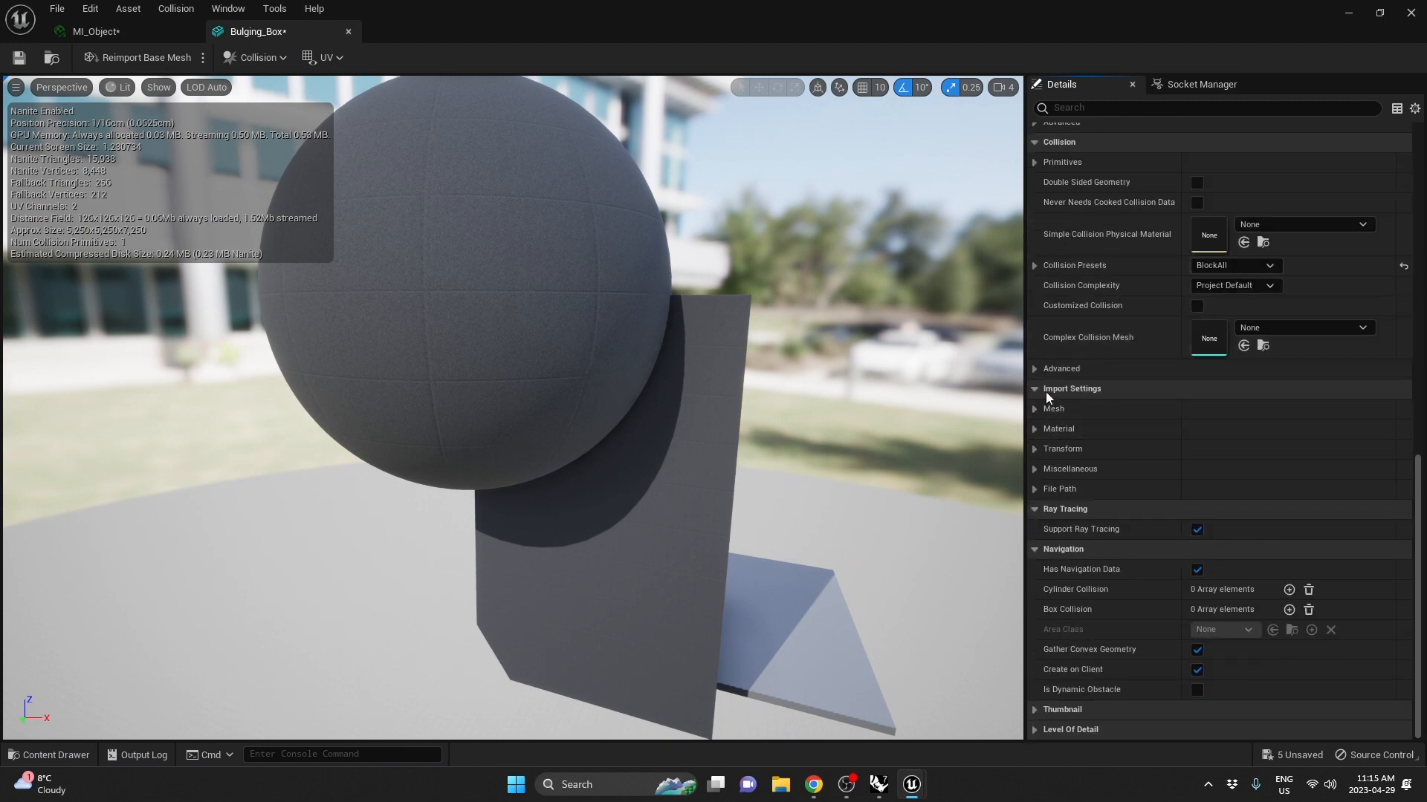
click(1036, 450)
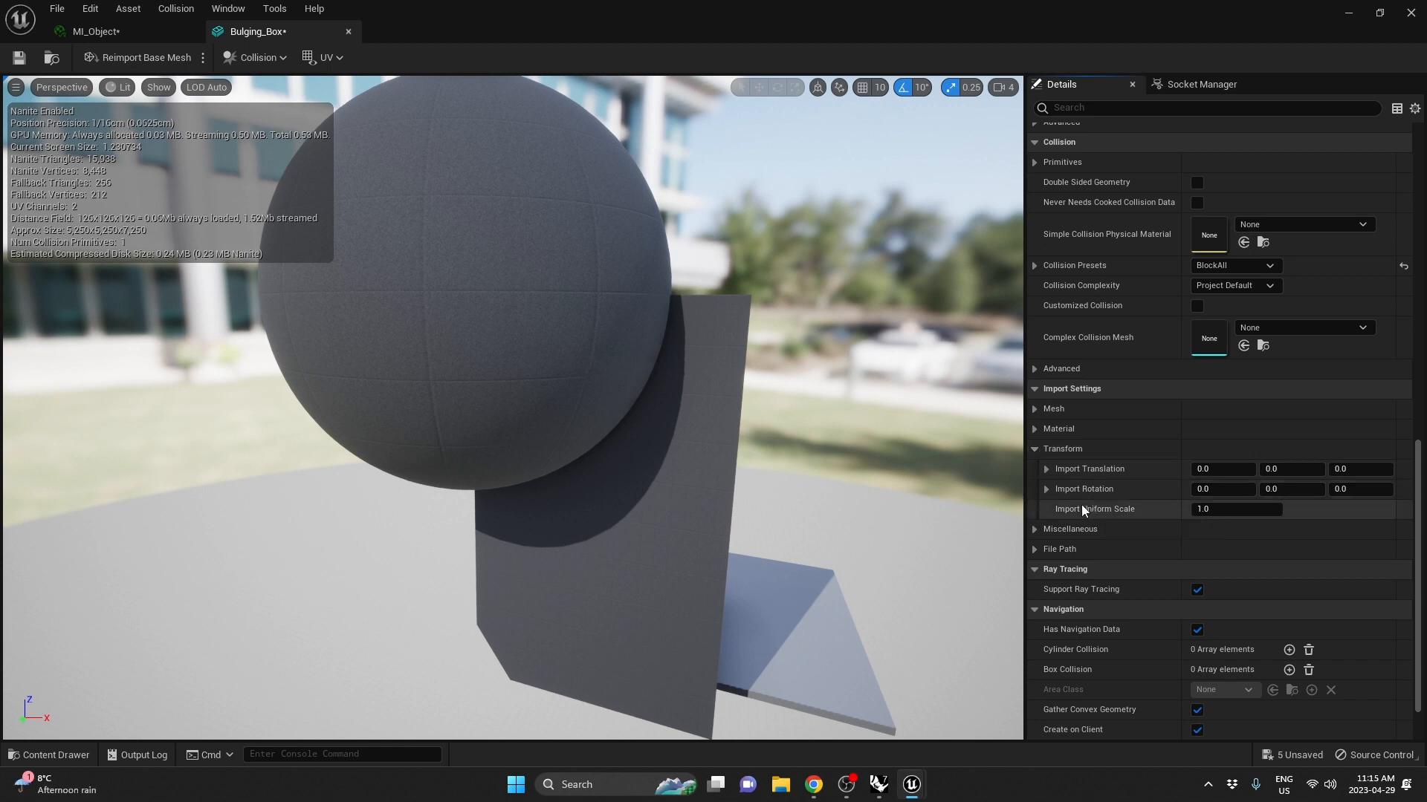
click(1218, 510)
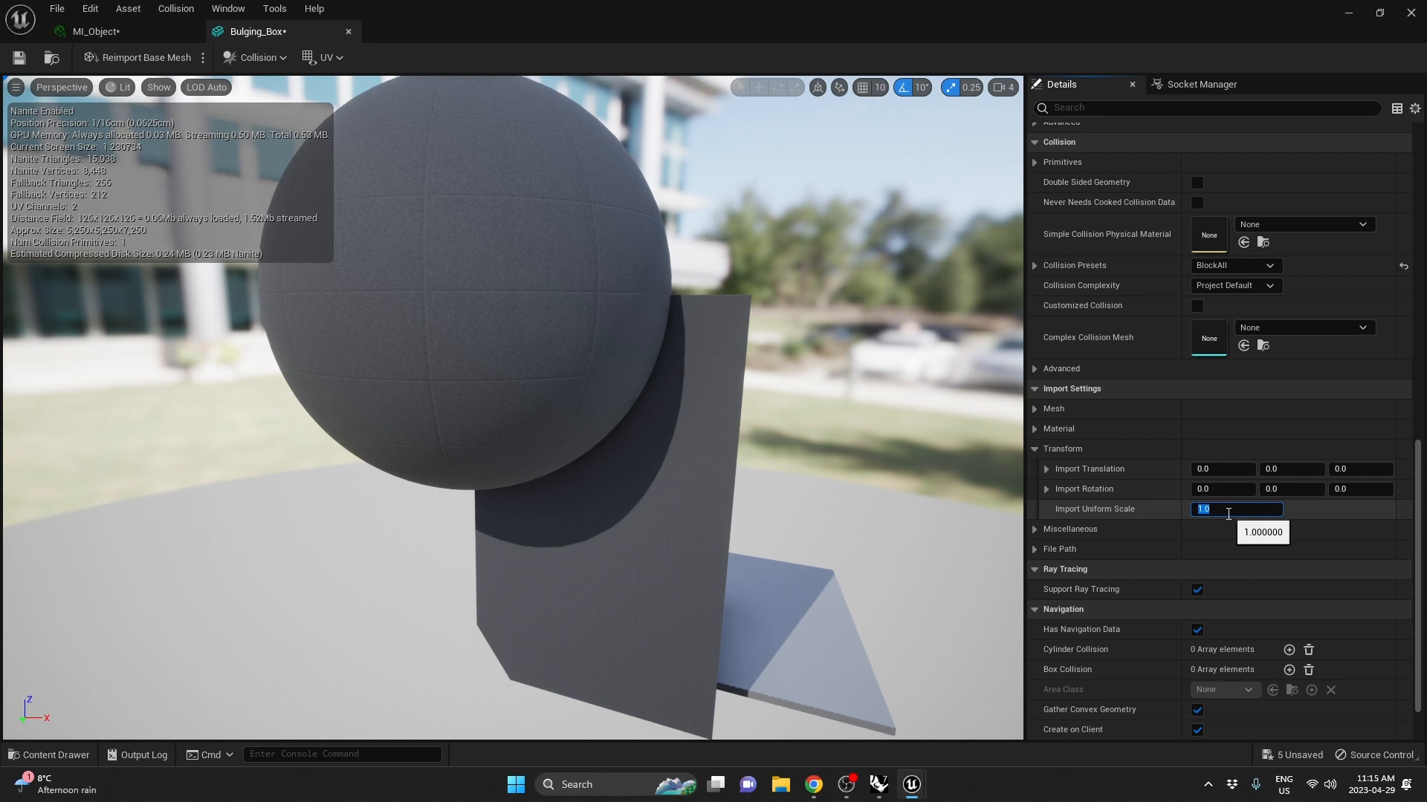
click(1100, 515)
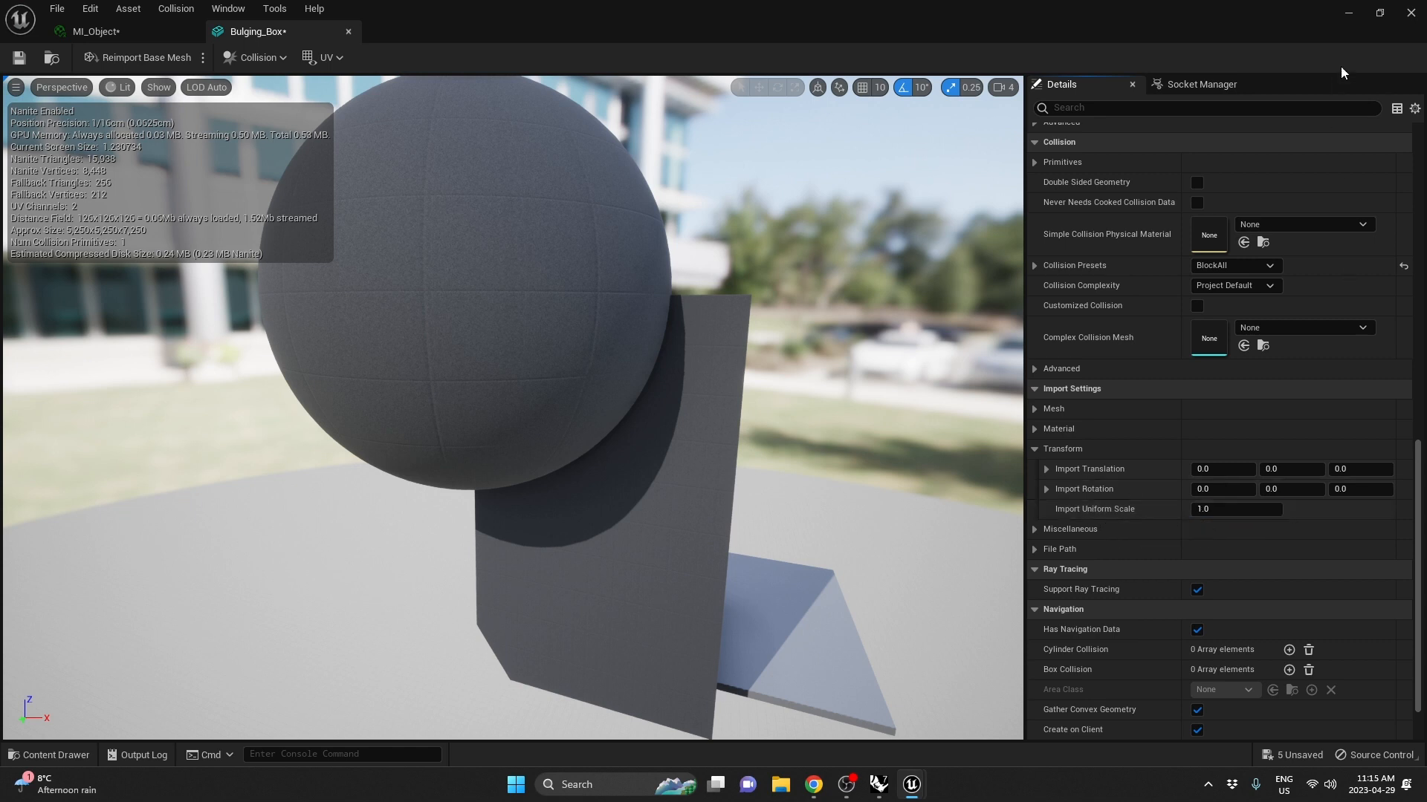
click(346, 32)
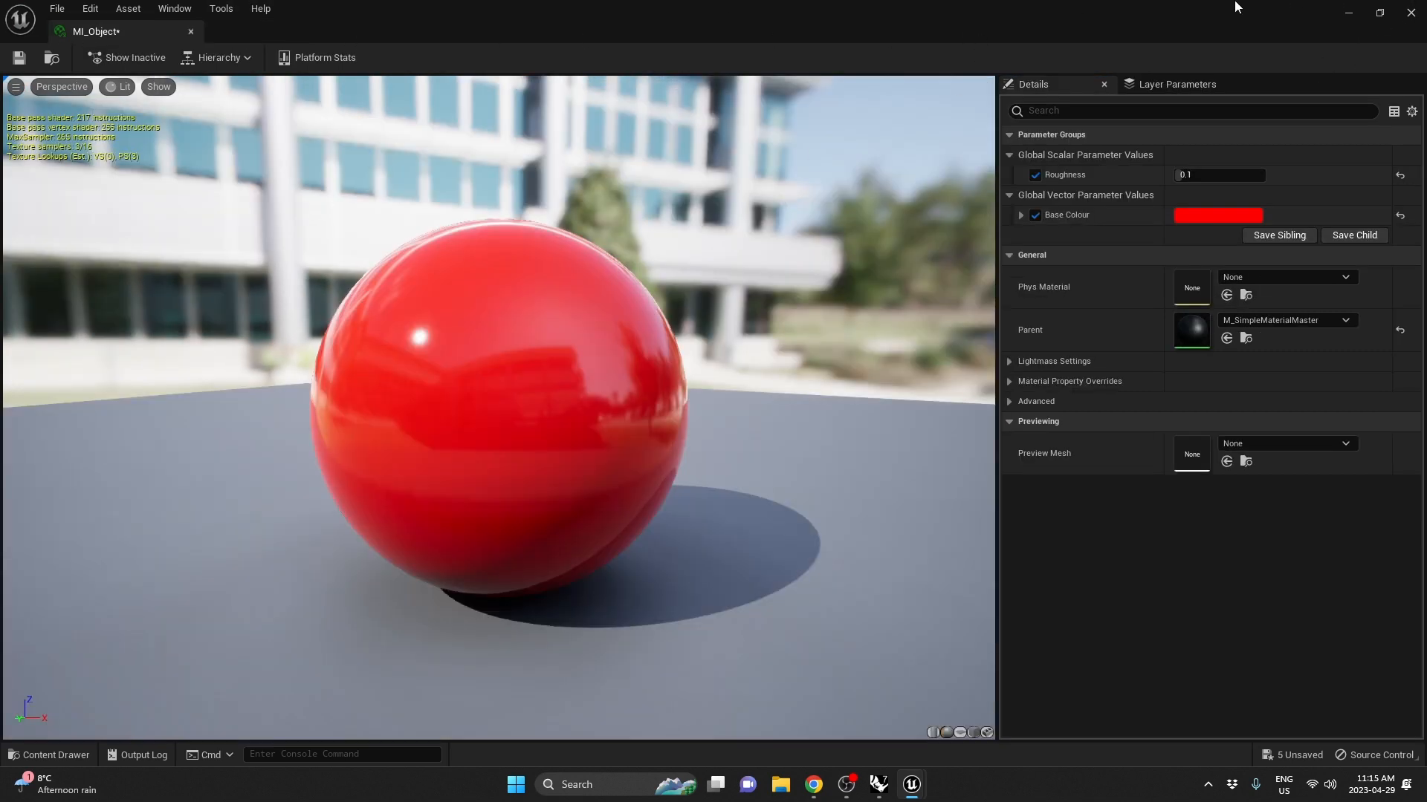
click(1408, 12)
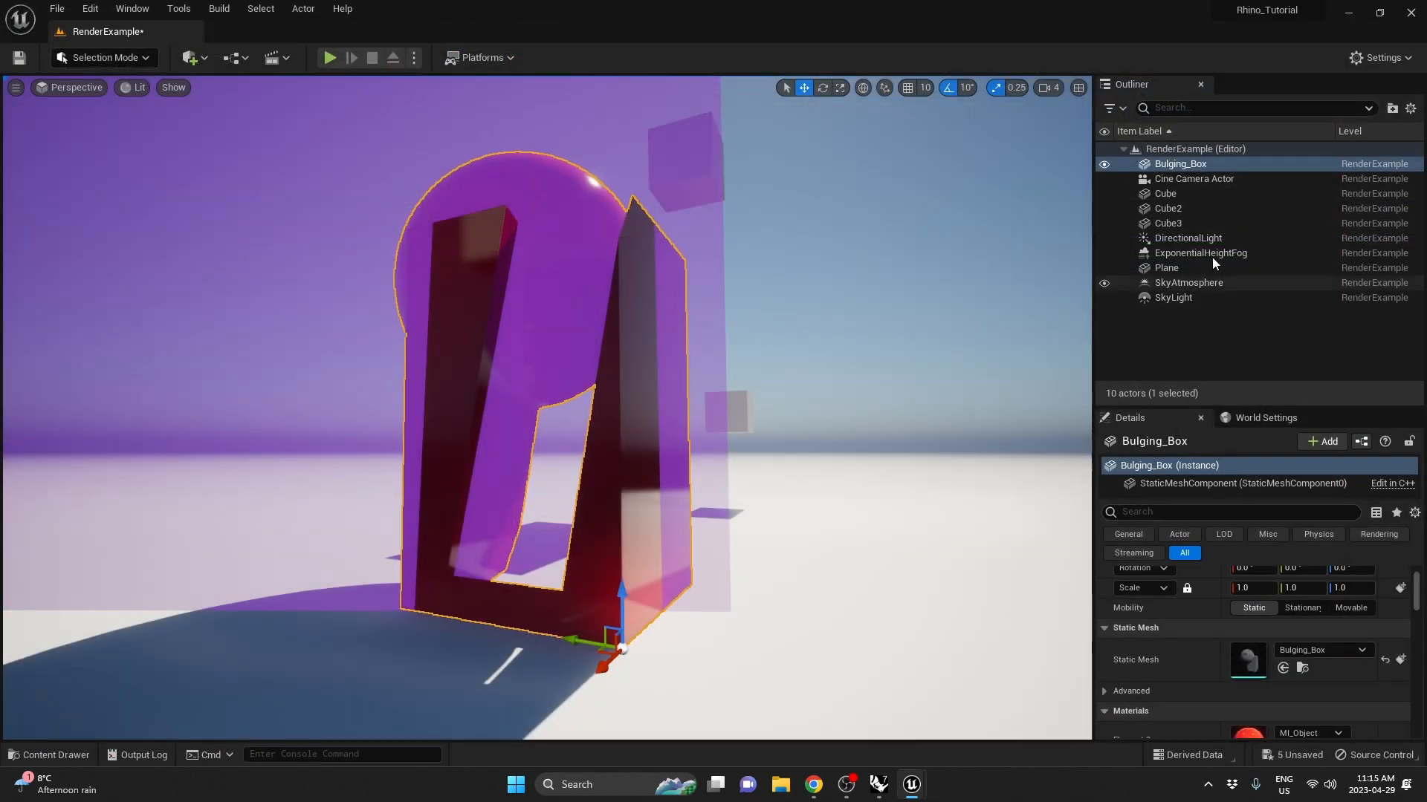
Render the LS_FirstRenders sequence locally with the Movie Render Queue
click(1194, 179)
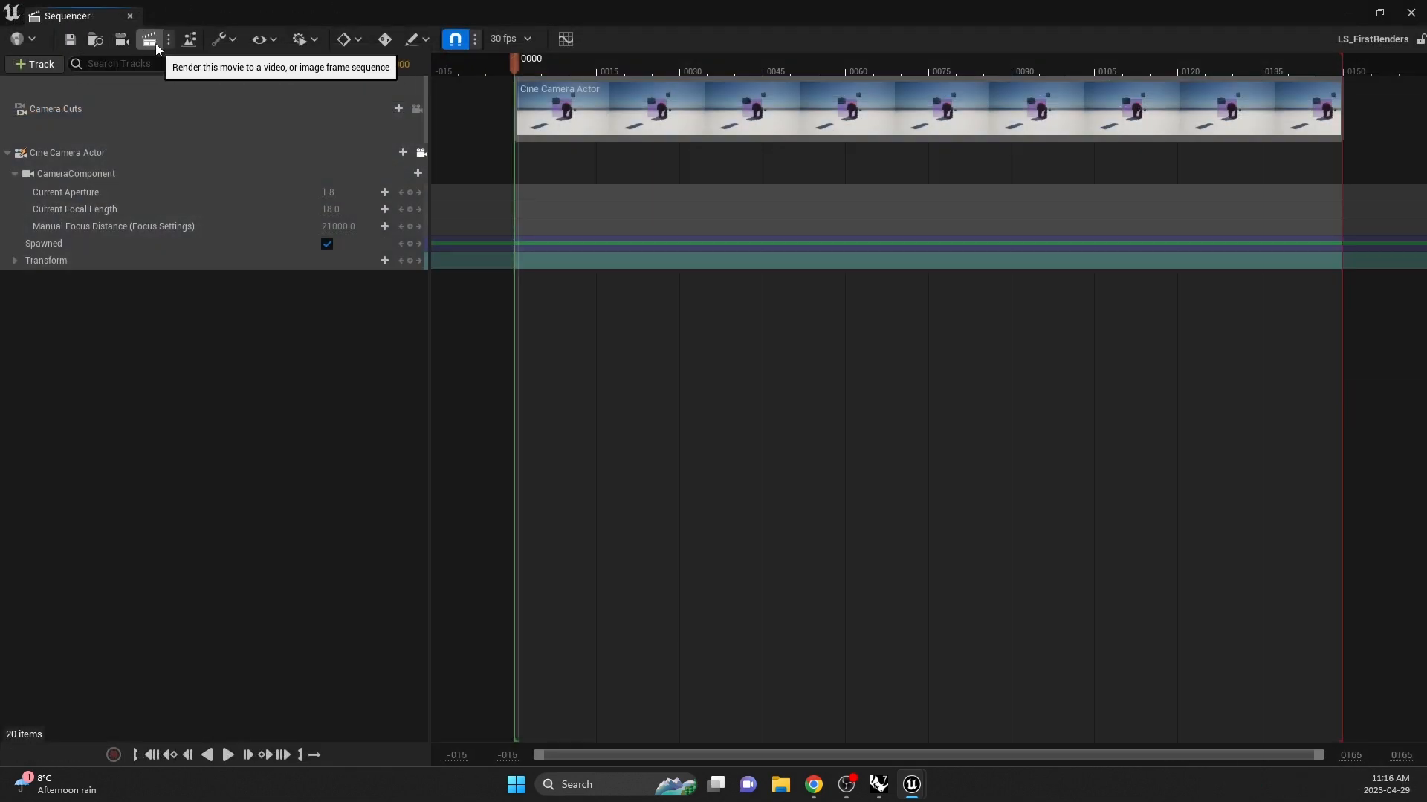
click(153, 42)
click(1272, 755)
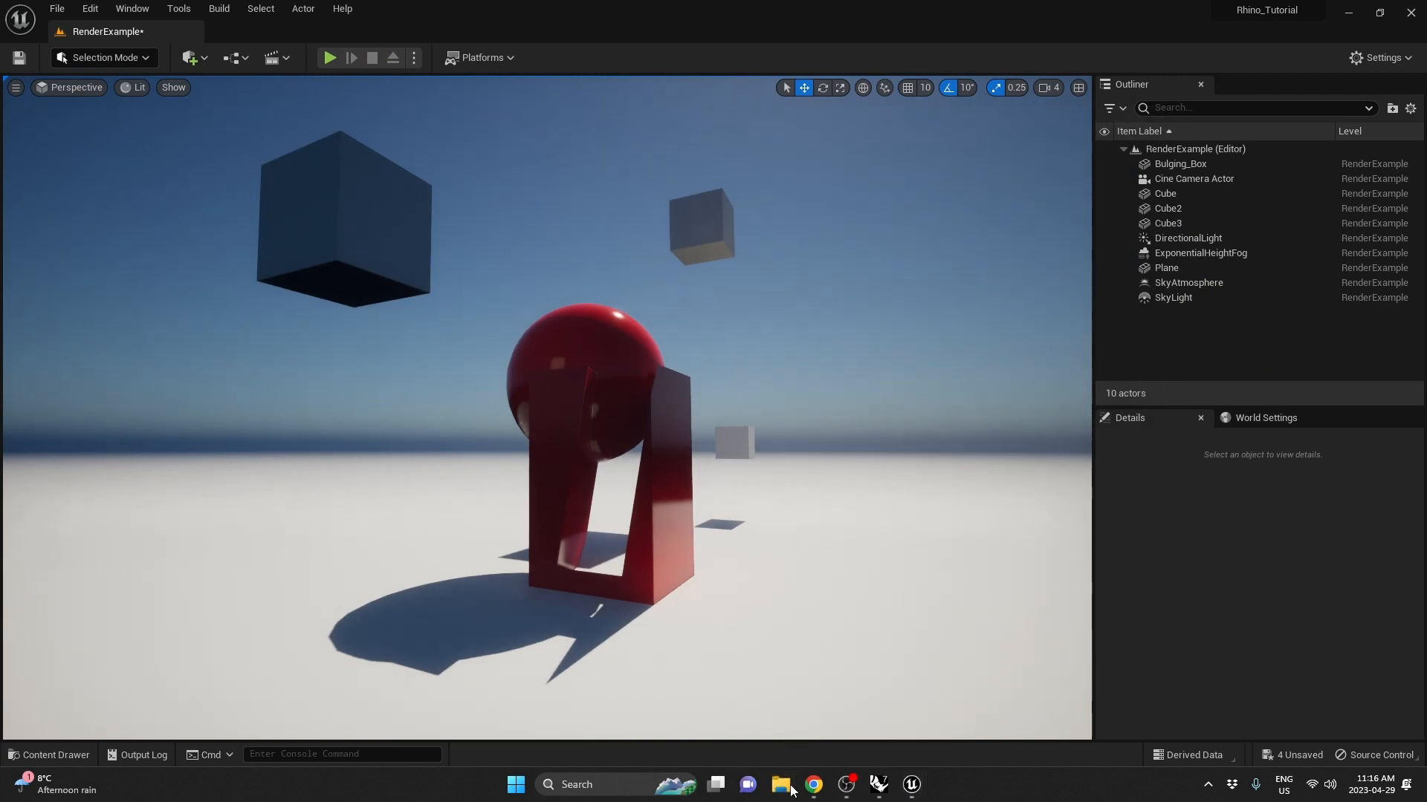
Switch to File Explorer, go to the Tutorial folder on the Desktop, and open the LS_FirstRenders.0000 JPEG
click(780, 785)
click(113, 188)
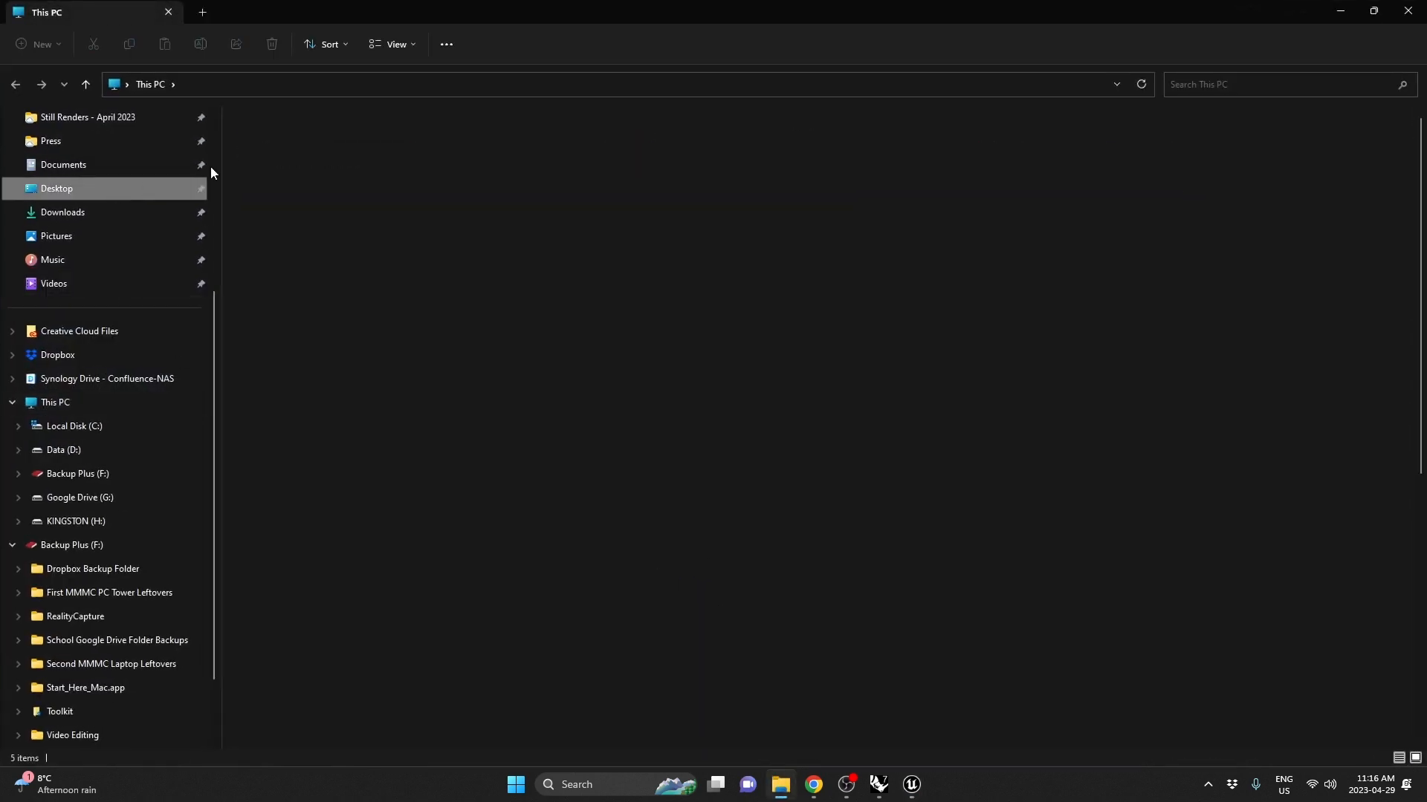
scroll(349, 669, down, 2)
double_click(311, 581)
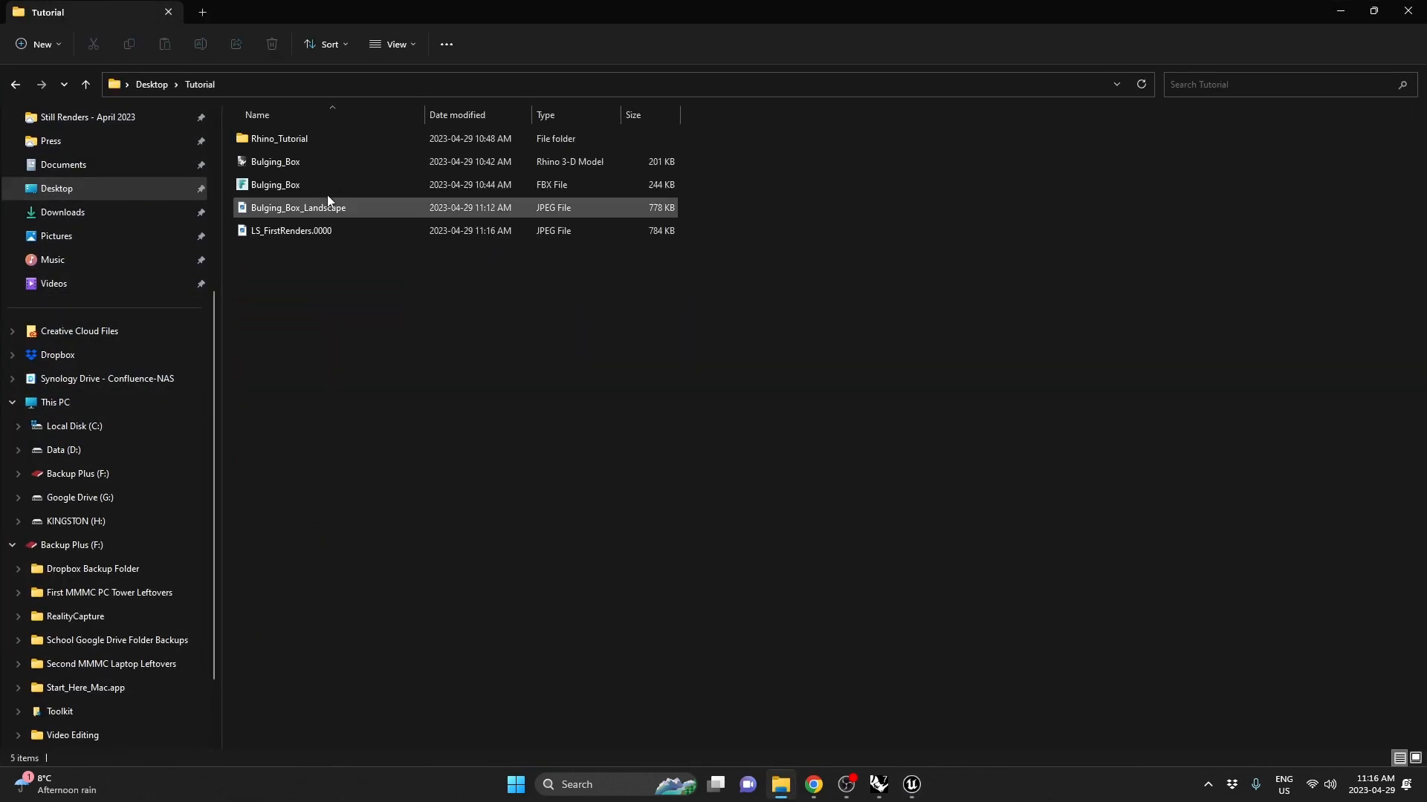
double_click(337, 231)
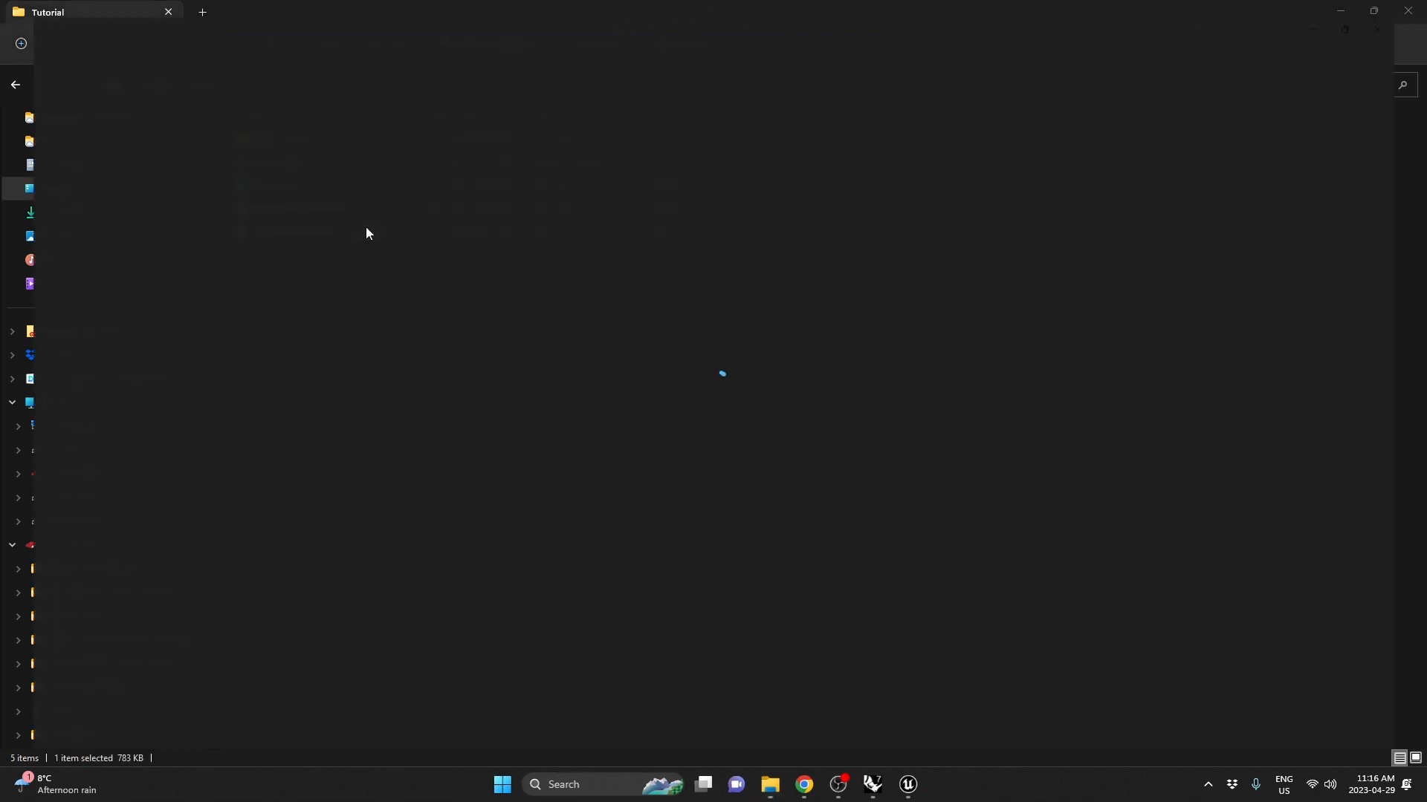
Examine the rendered red object up close, compare it with the Bulging_Box_Landscape image, and close the image viewer and File Explorer
scroll(877, 394, up, 5)
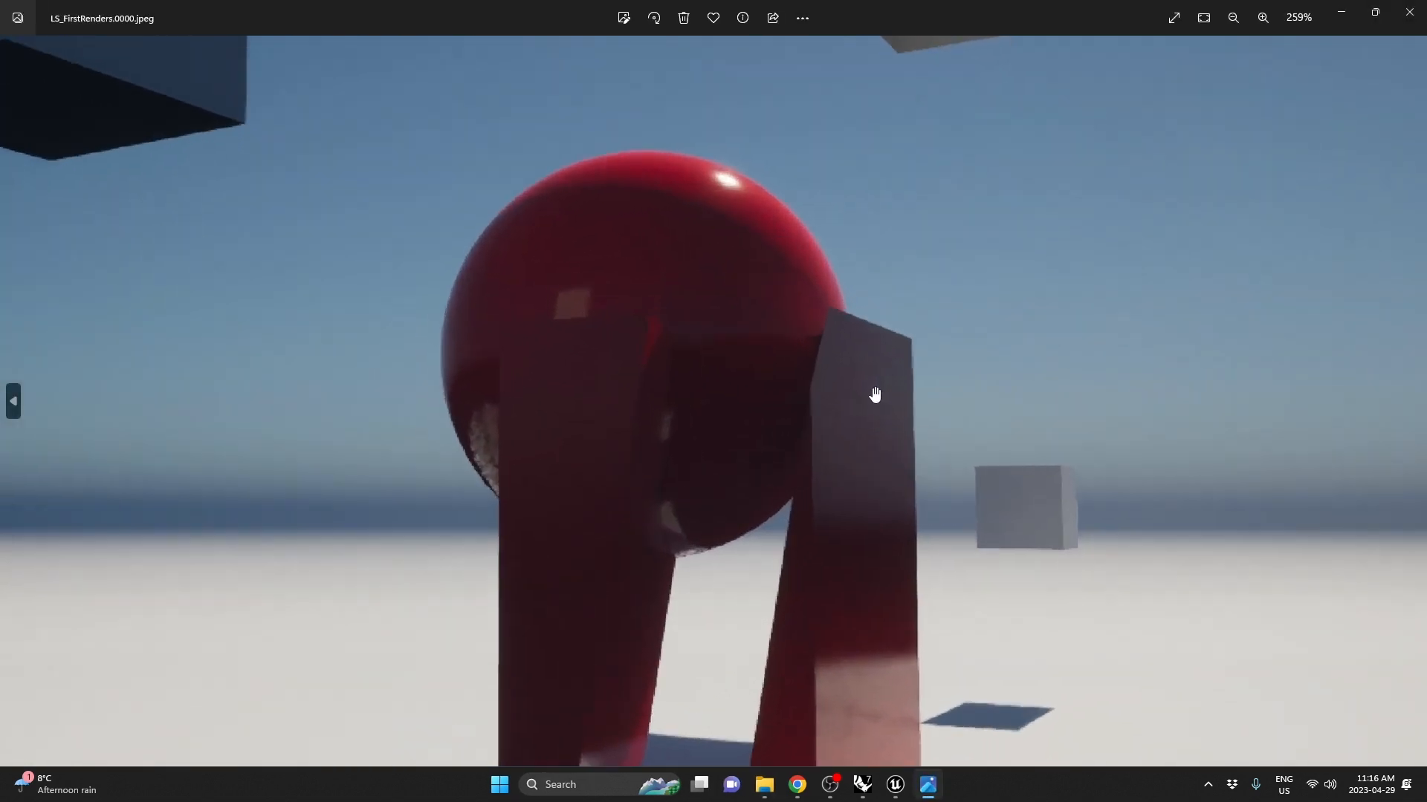
scroll(809, 383, down, 5)
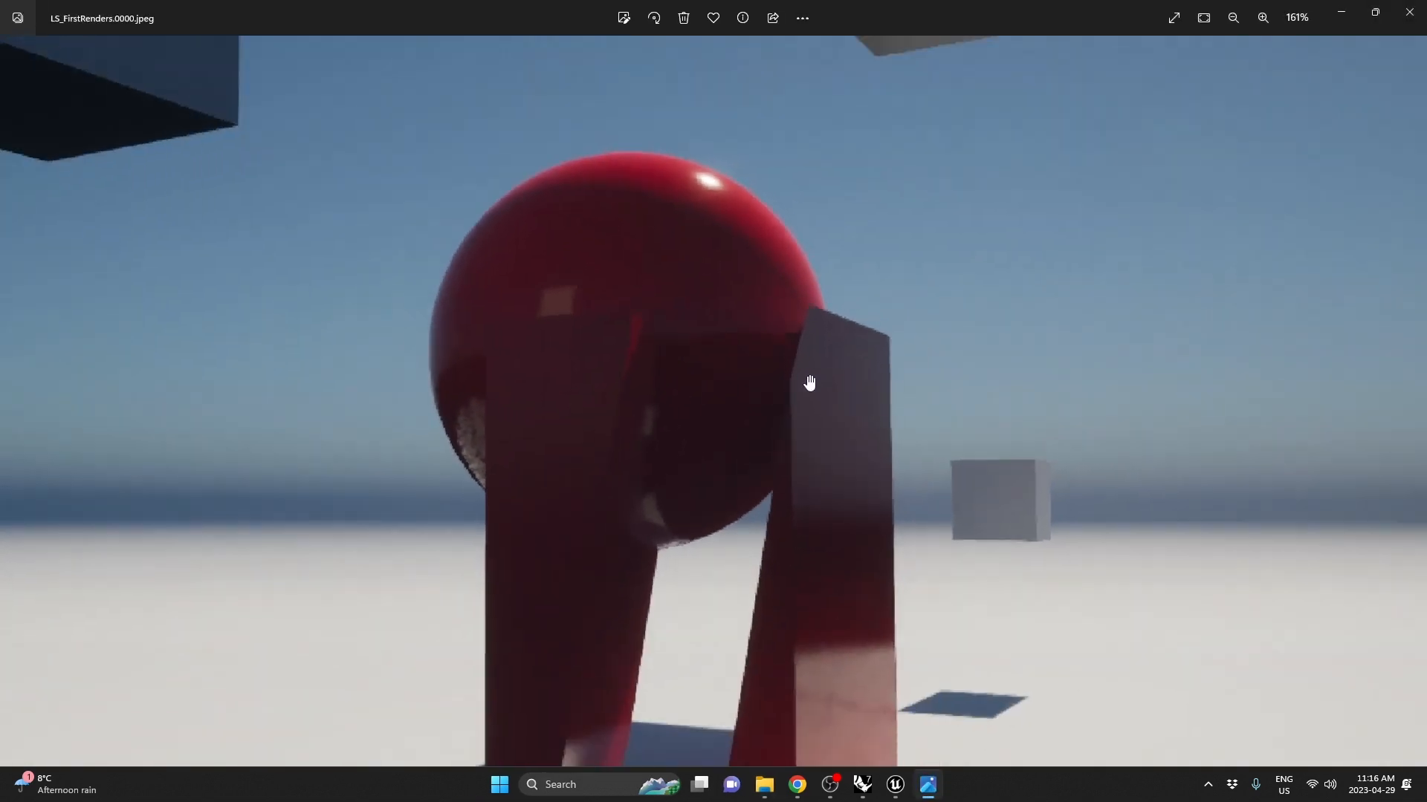
scroll(808, 378, down, 1)
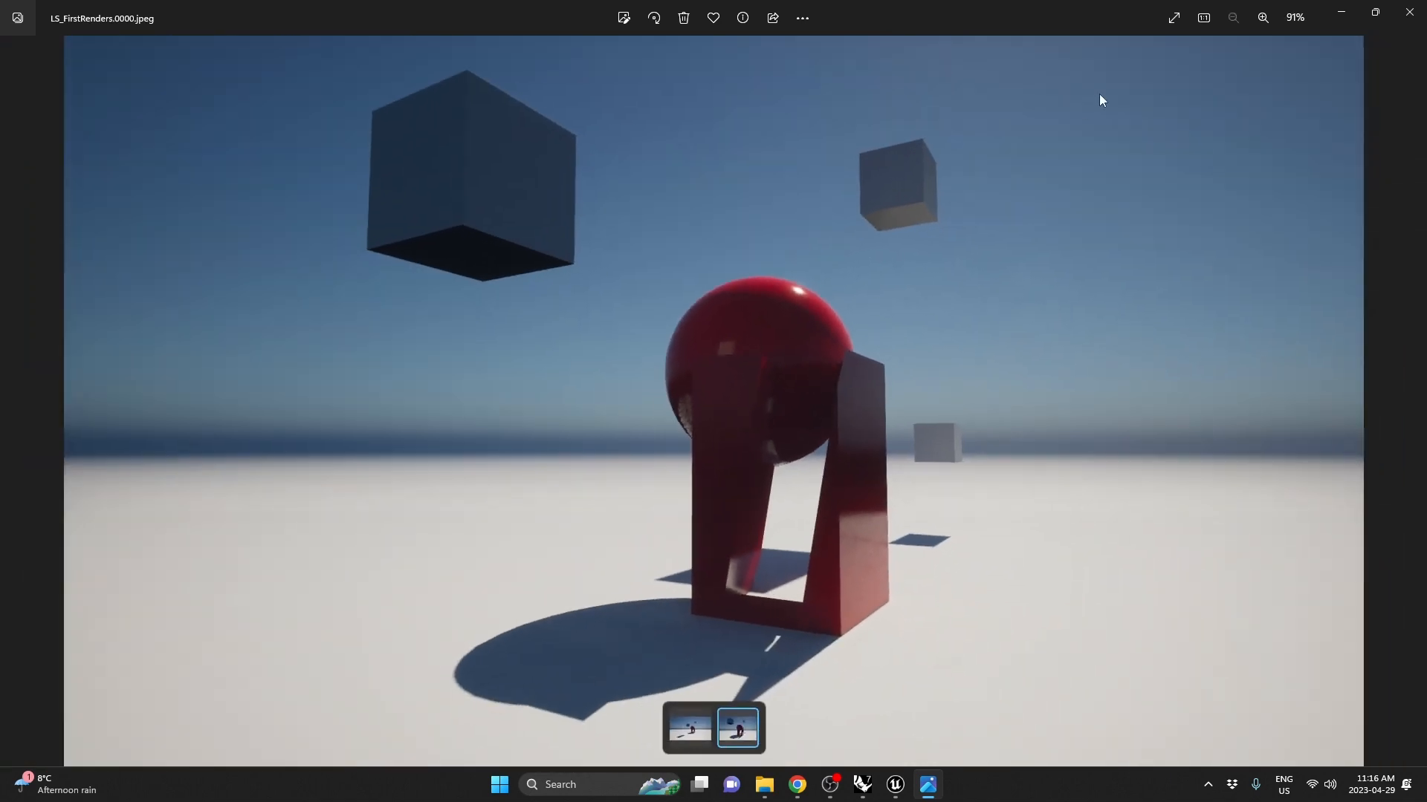
key(Left)
click(741, 737)
click(1409, 12)
click(1411, 9)
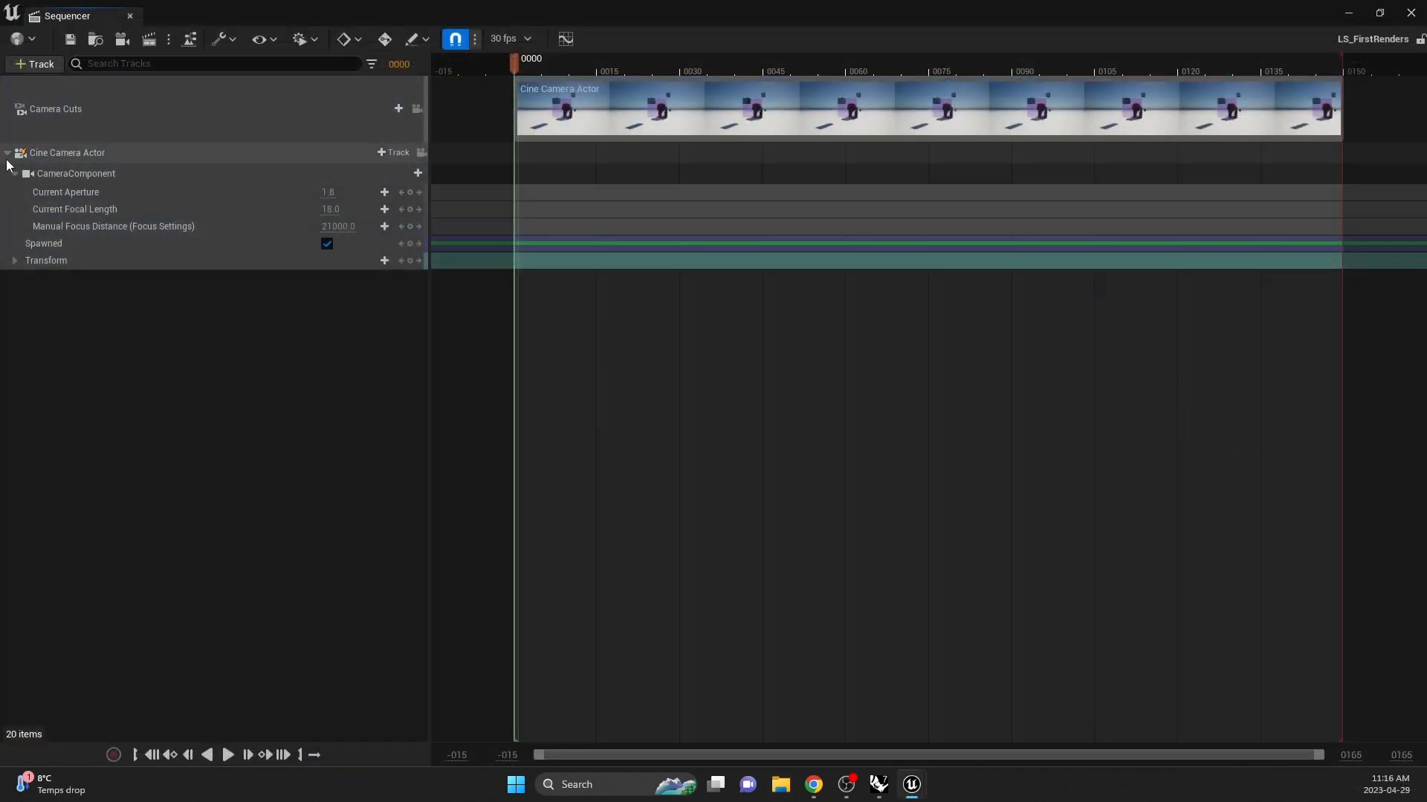
Rename the Cine Camera Actor in Sequencer as CA_BulgingBox_Long
double_click(64, 154)
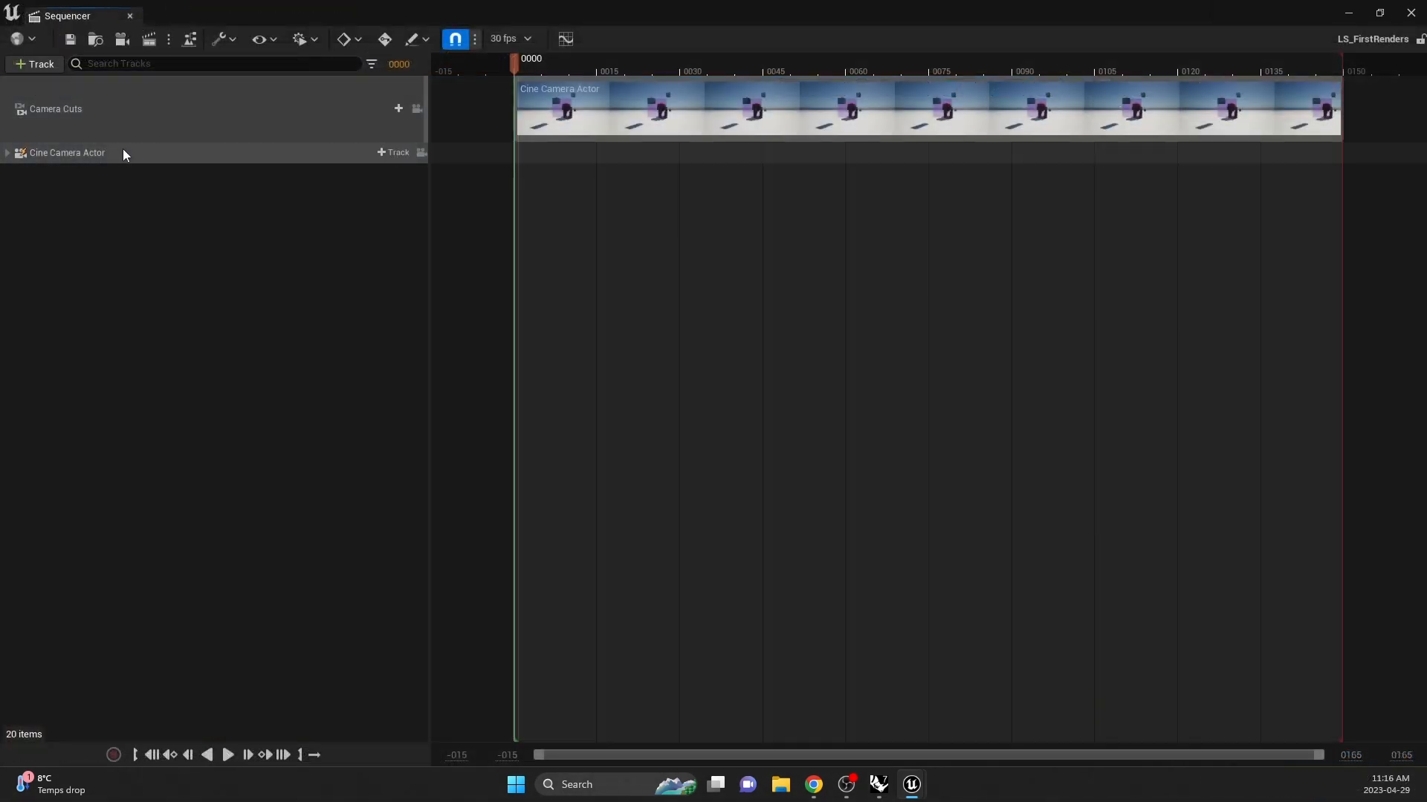
click(115, 150)
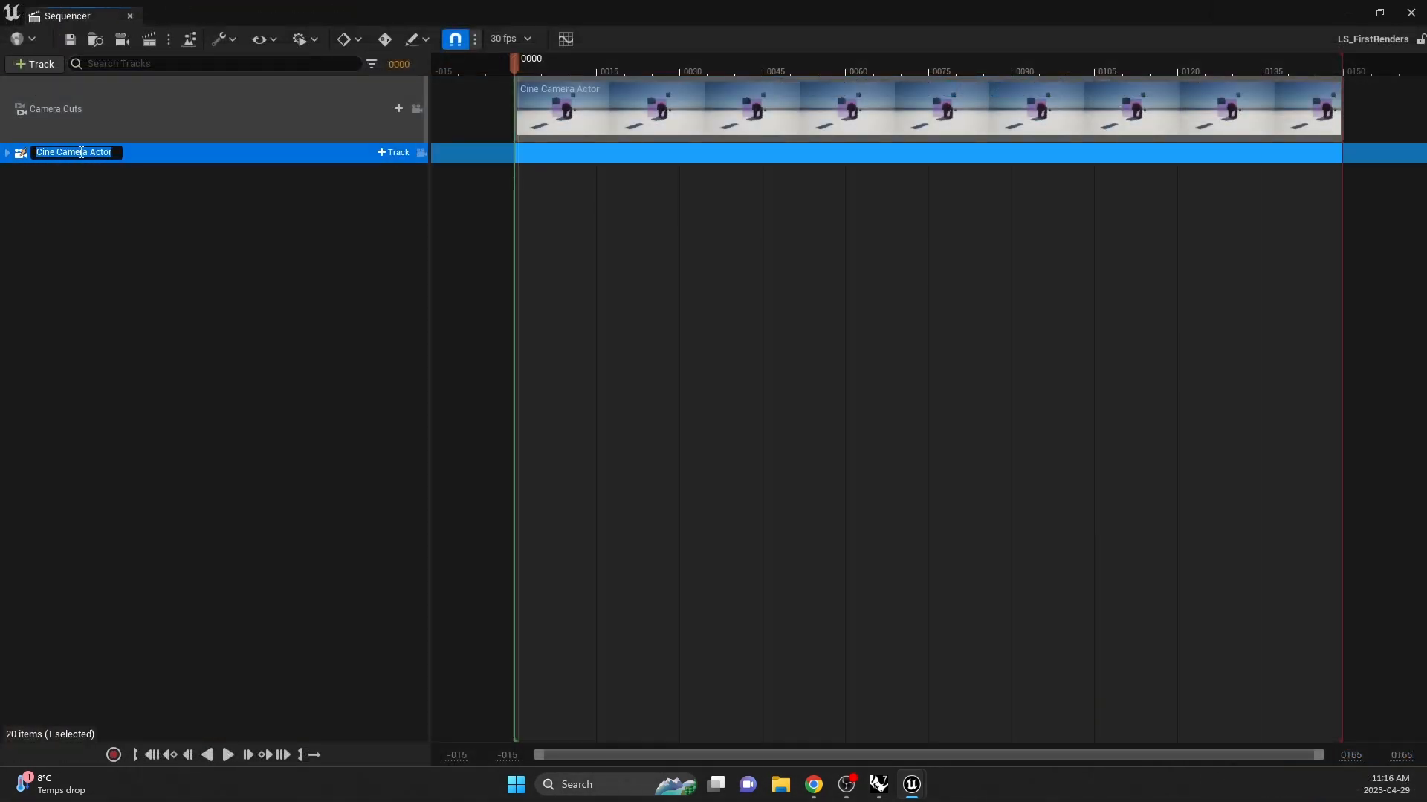
text(CA_BulgingBox_Long)
key(Return)
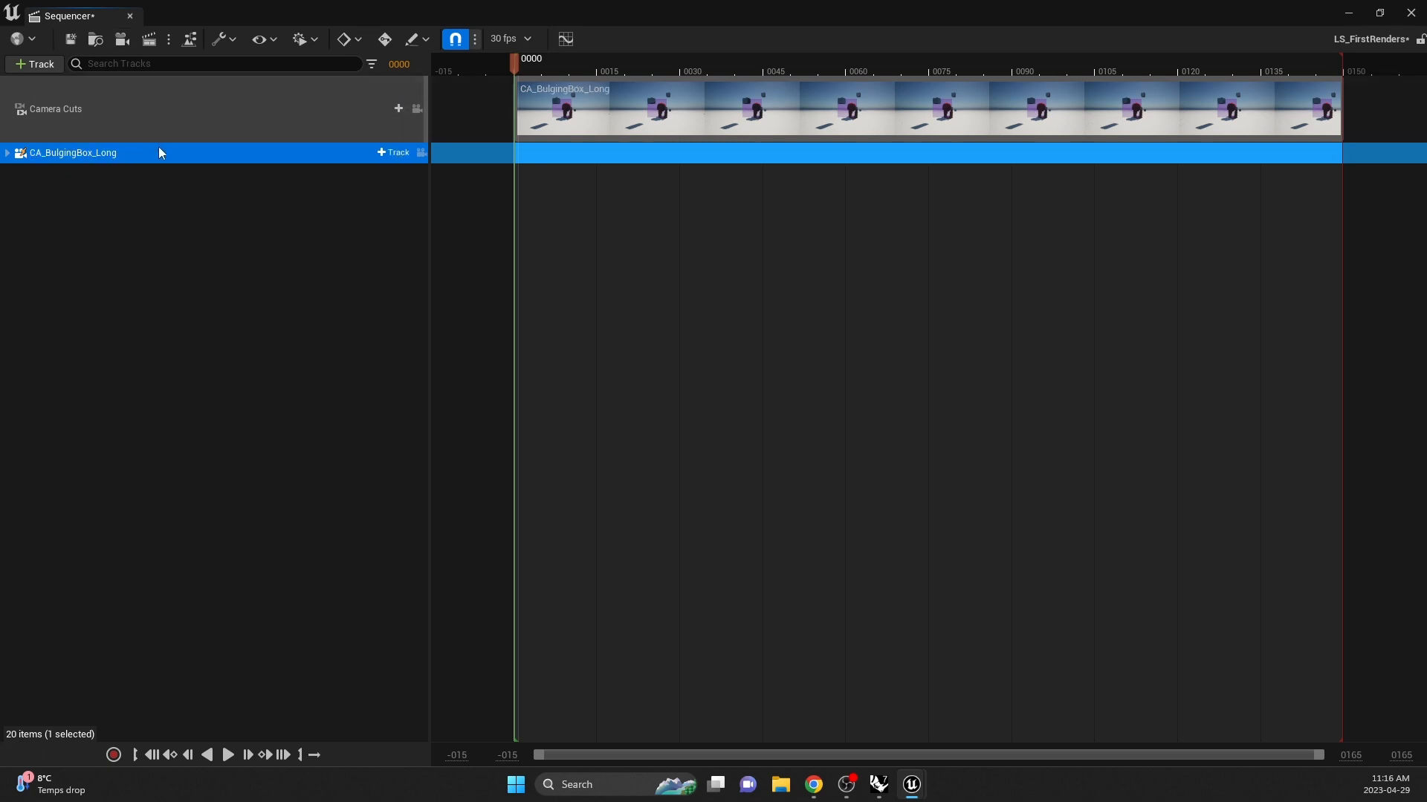
Duplicate the CA_BulgingBox_Long camera, place a copy below the Camera Cuts track, and rename the other camera CA_BulgingBox_Wide
key(ctrl+d)
click(8, 87)
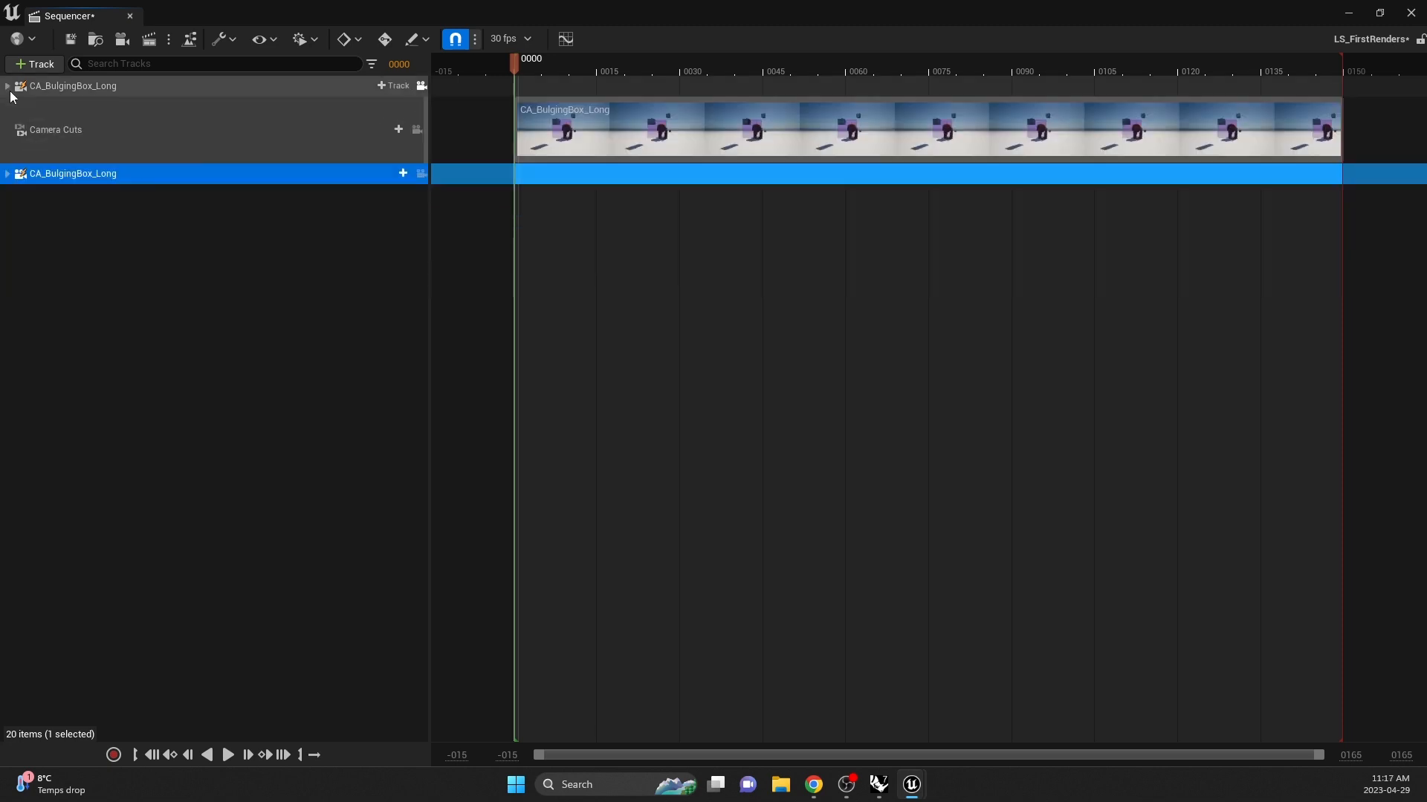
drag(65, 85, 92, 191)
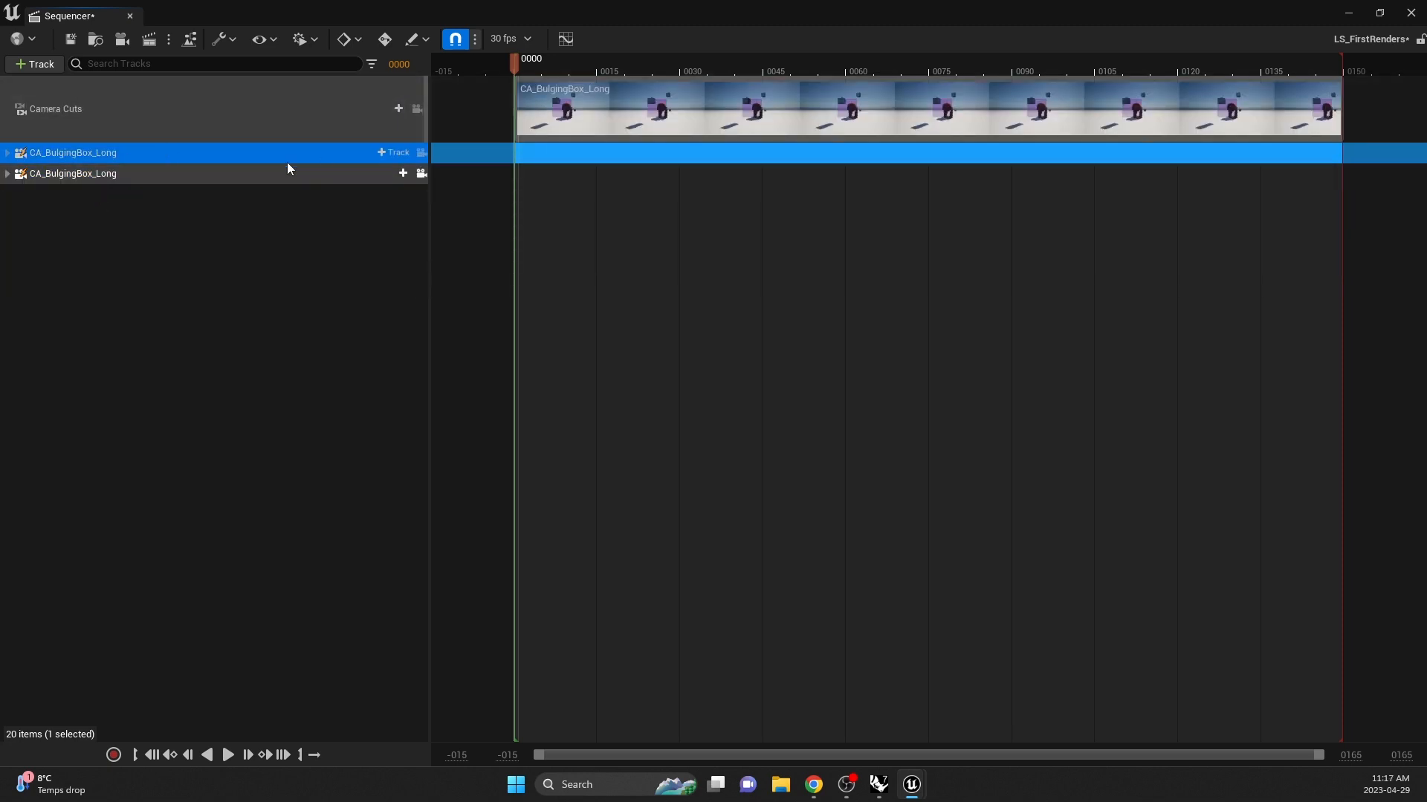
double_click(106, 152)
double_click(162, 157)
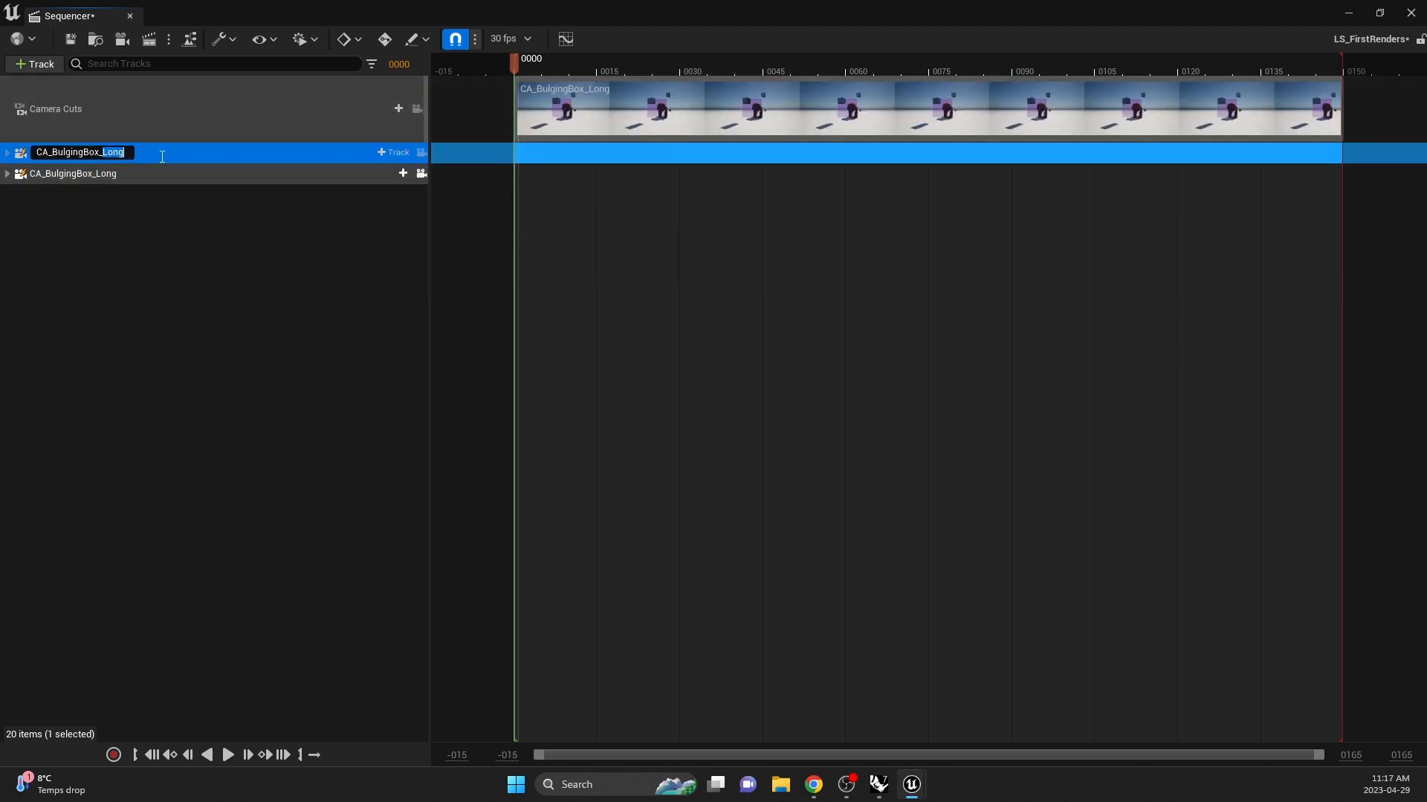
text(Wide)
key(Return)
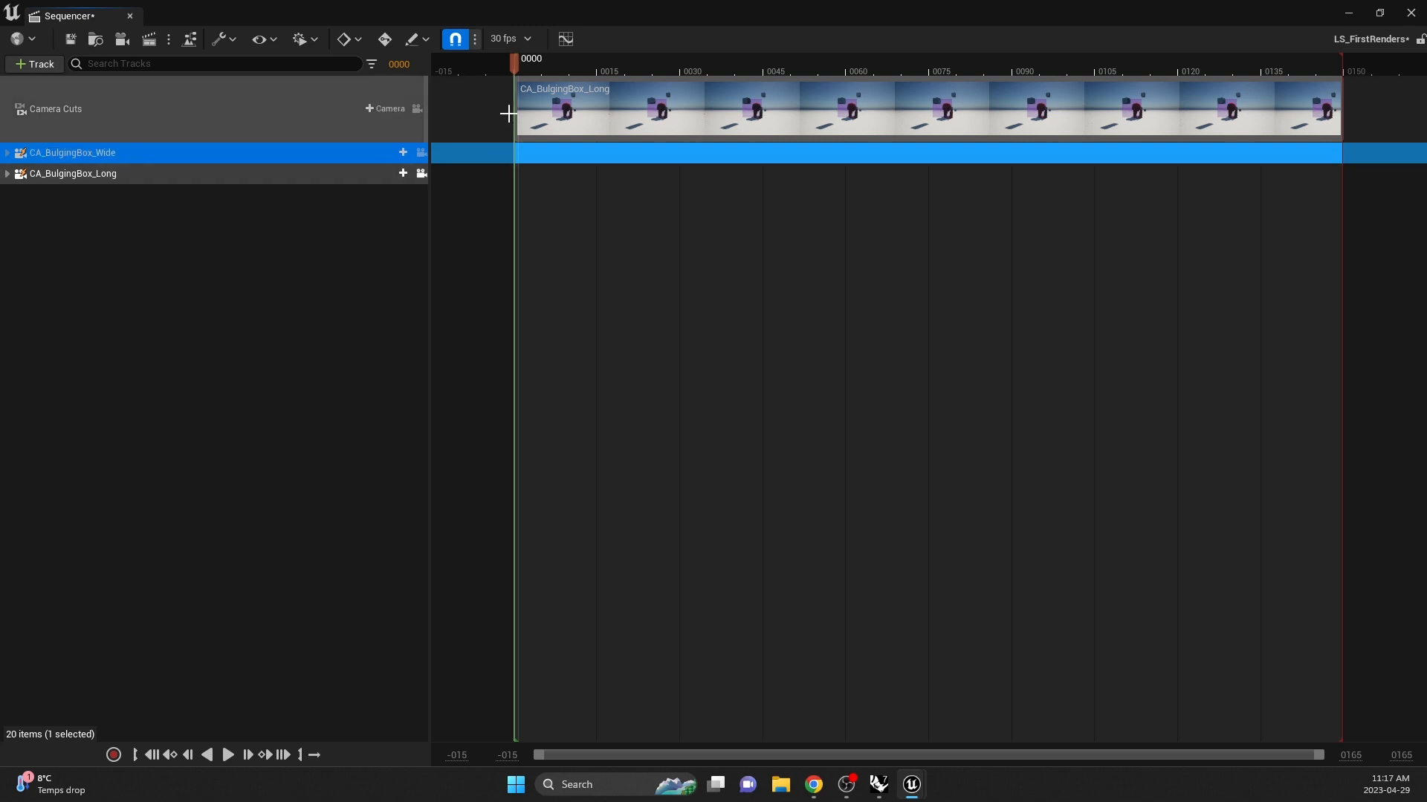
Set the Camera Binding ID of the Camera Cuts section to CA_BulgingBox_Wide
right_click(577, 111)
mouse_move(642, 120)
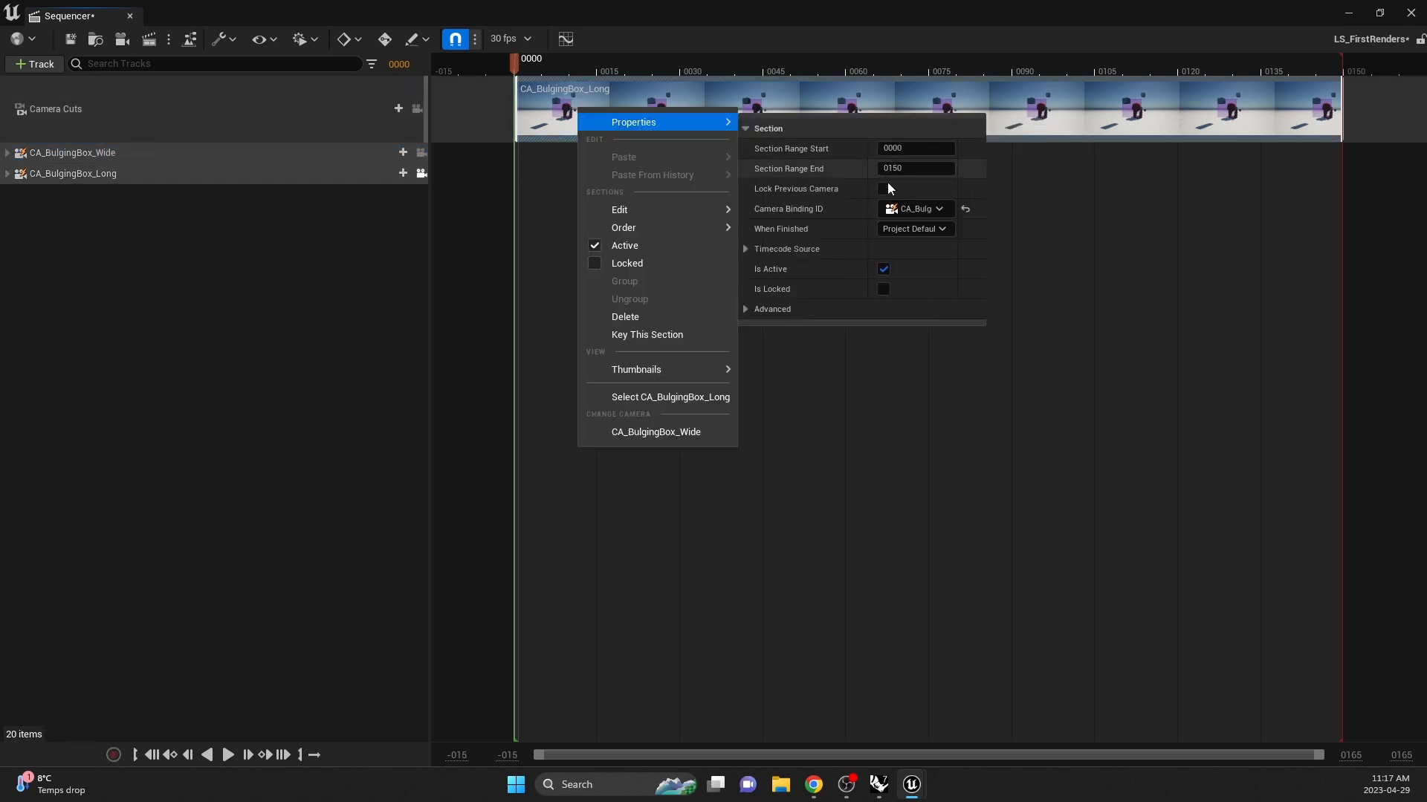
click(916, 209)
click(969, 246)
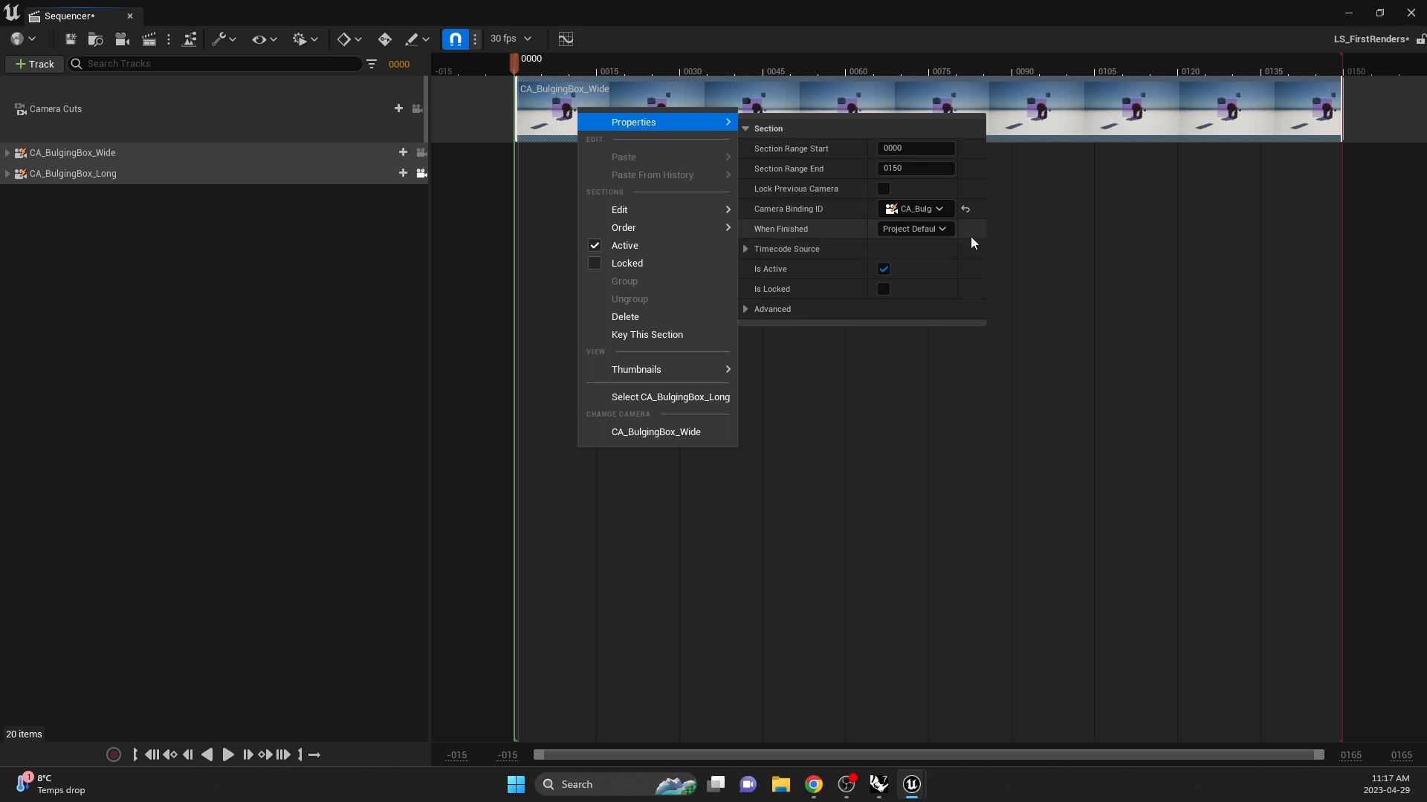
click(535, 179)
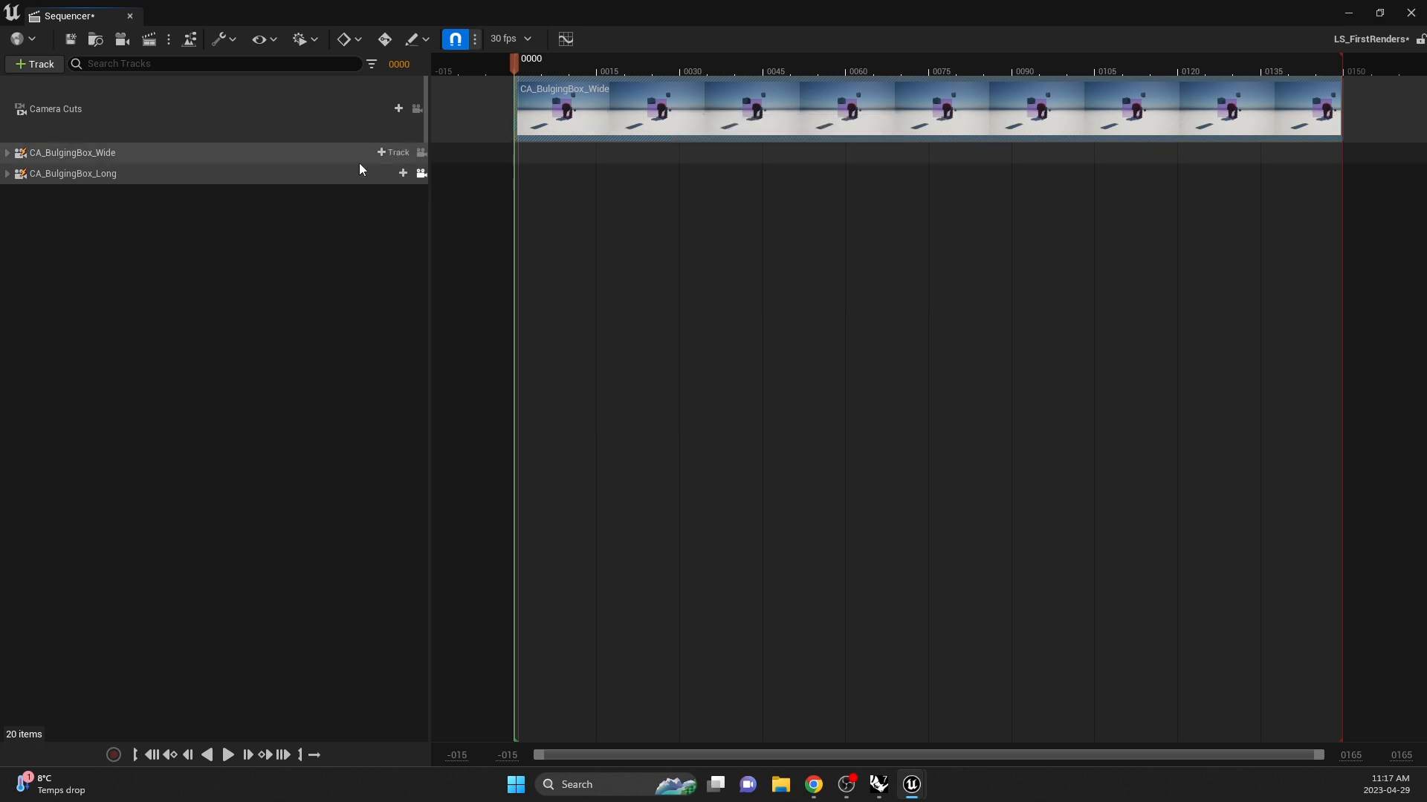
Pilot CA_BulgingBox_Wide in the viewport and reframe it as a wide shot of the red object from the front
click(421, 153)
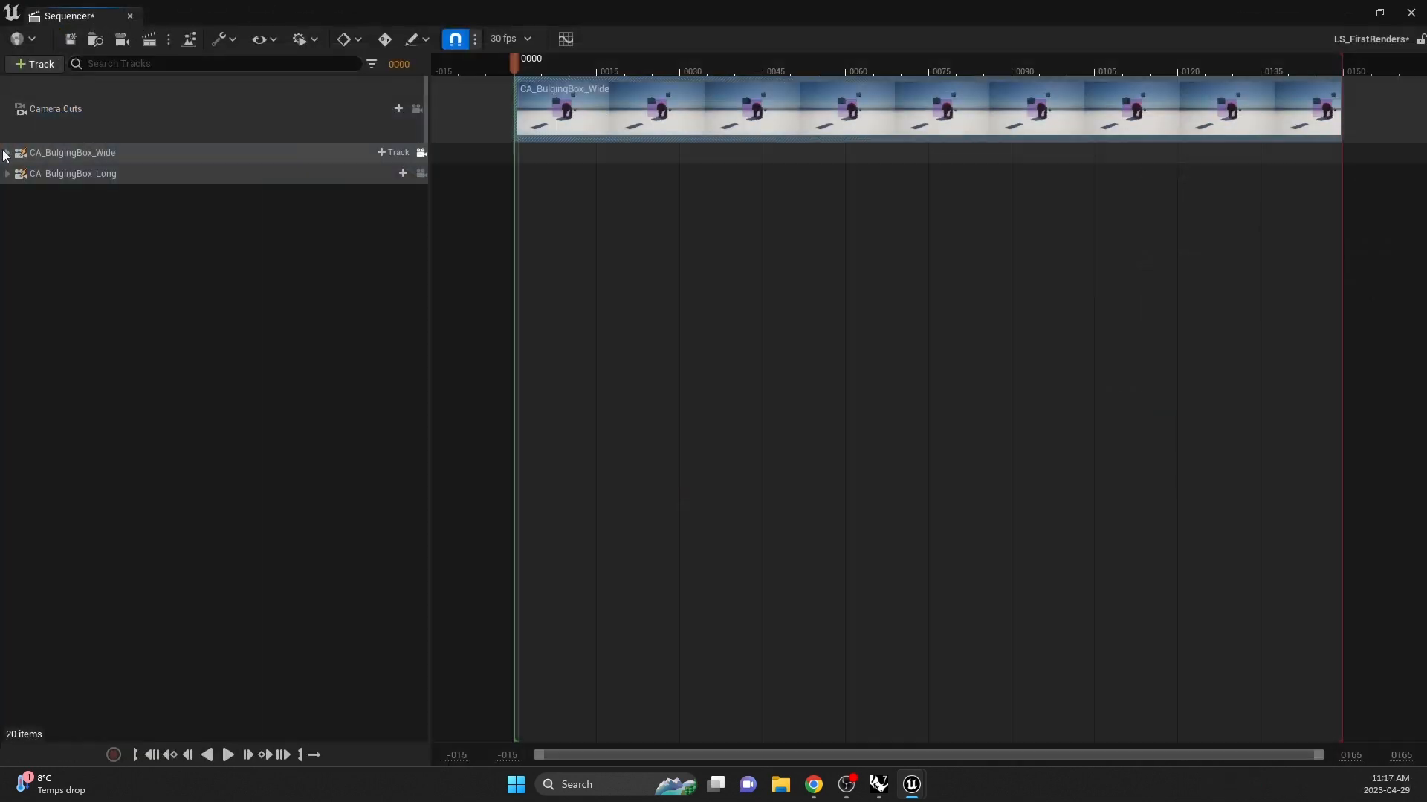
click(7, 153)
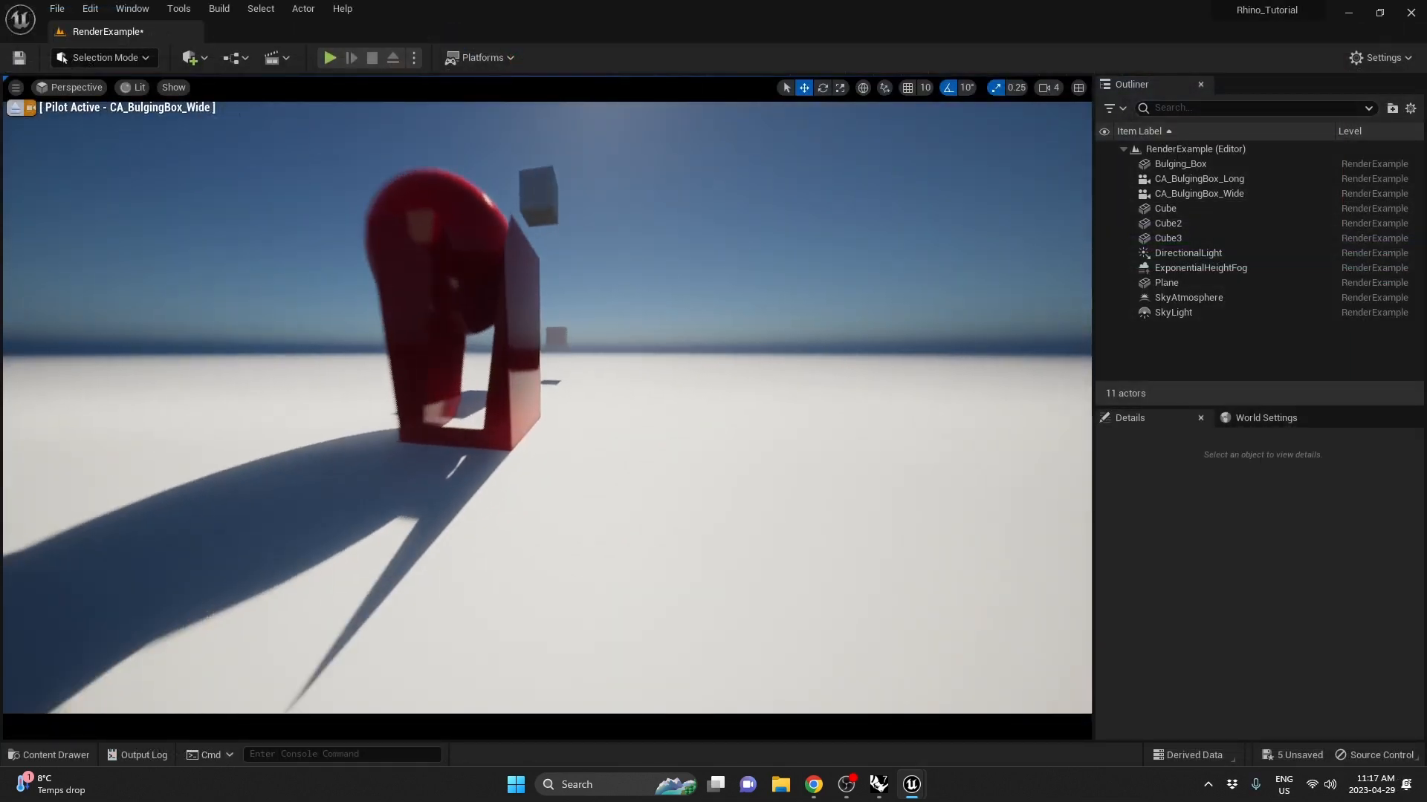
key(w)
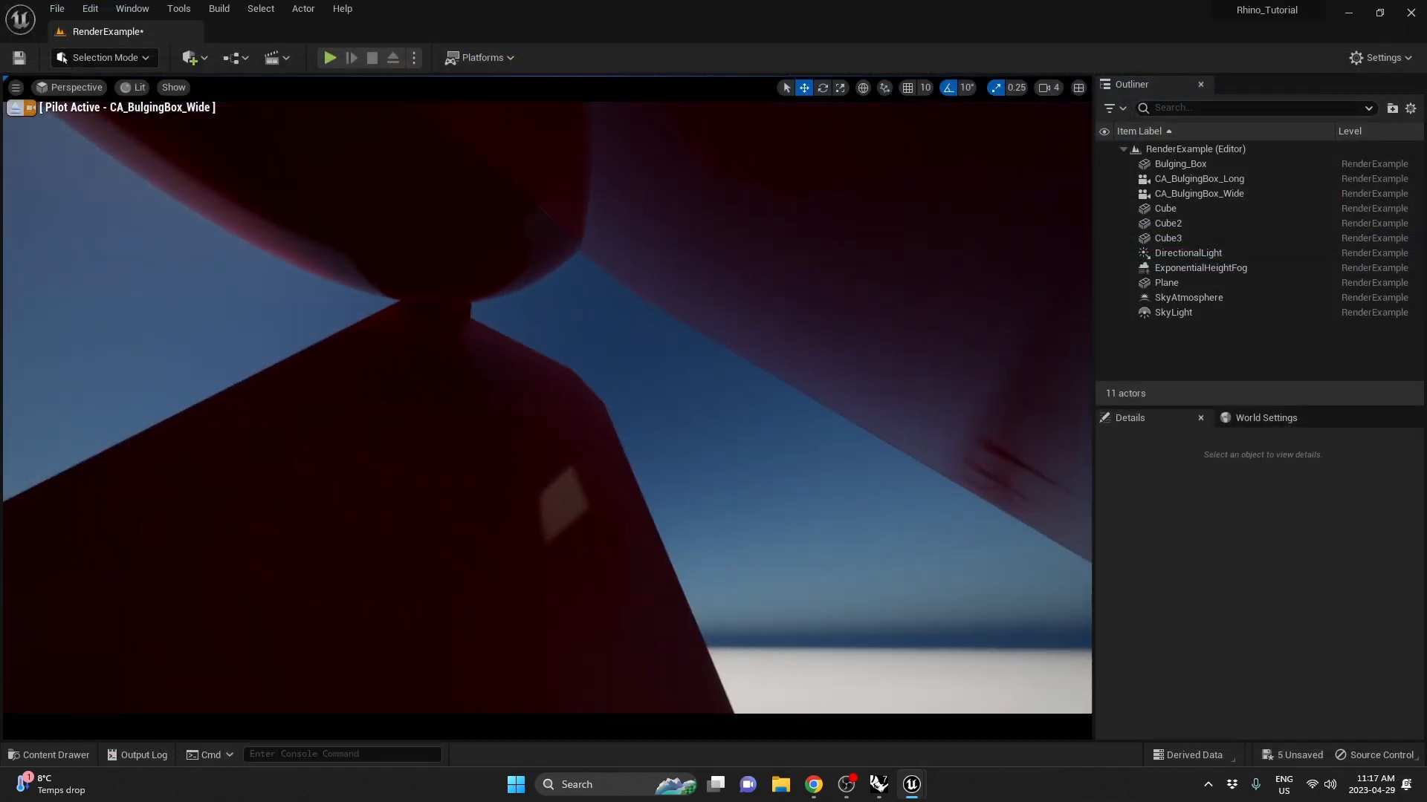
key(a)
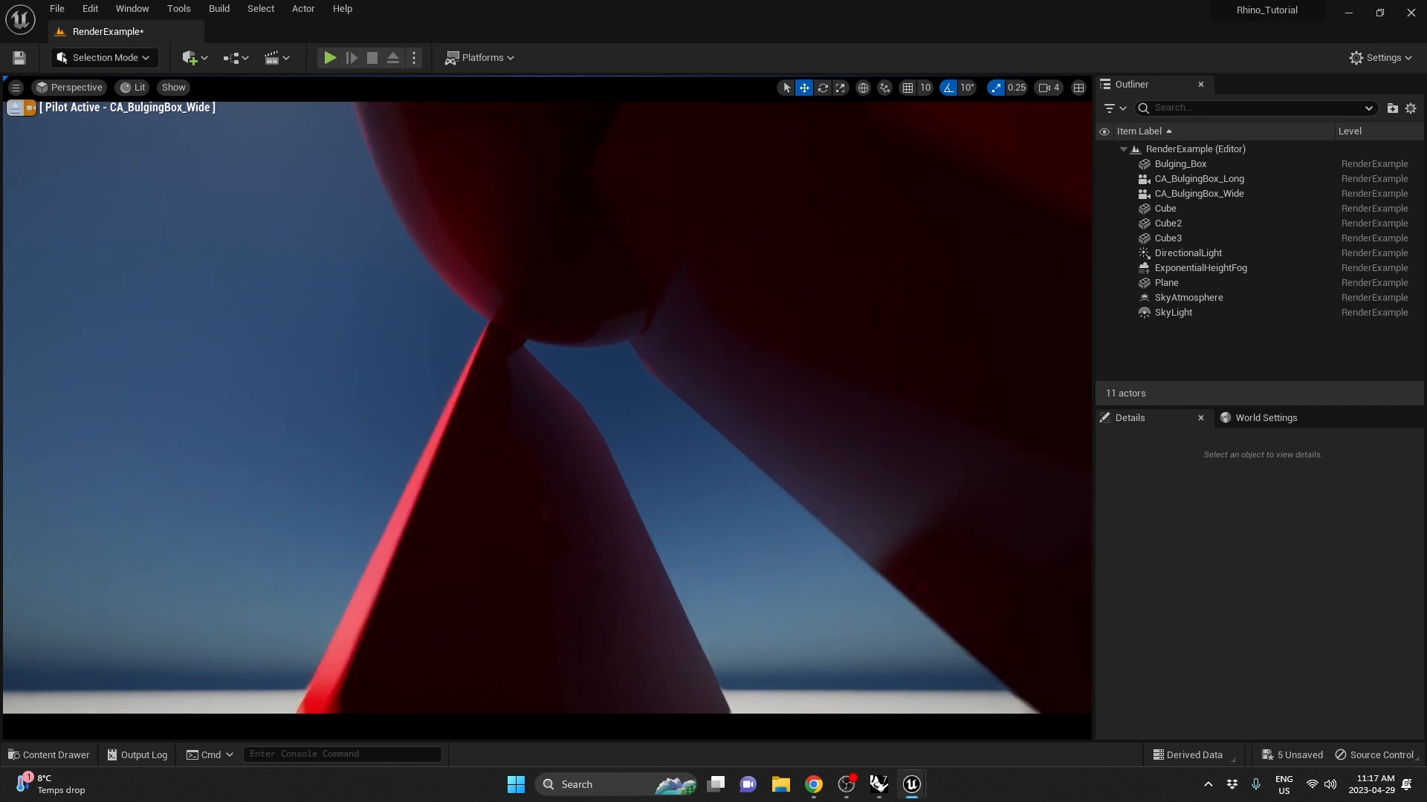
key(s)
key(w)
key(s)
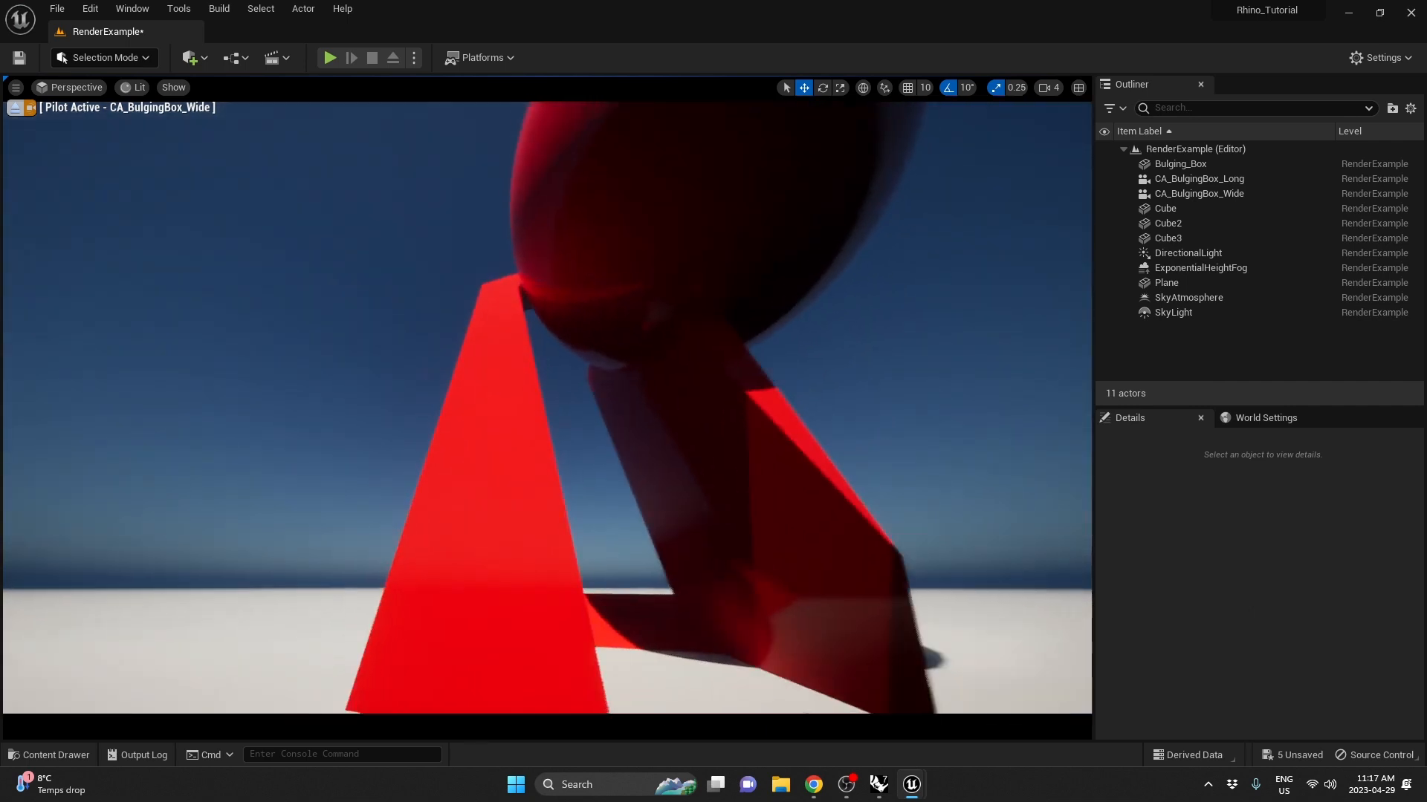
key(s)
Add a Volumetric Cloud actor to the level
click(195, 57)
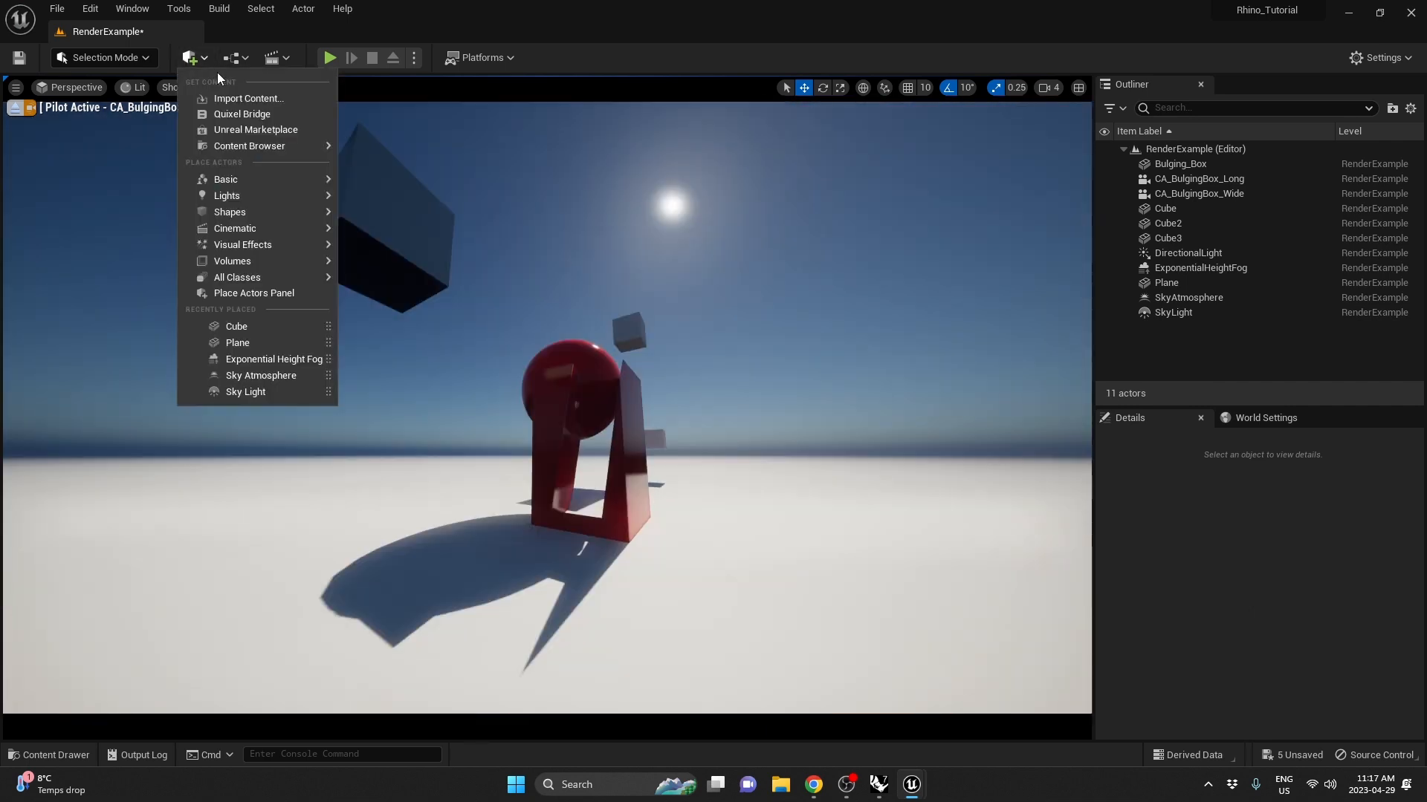
mouse_move(290, 245)
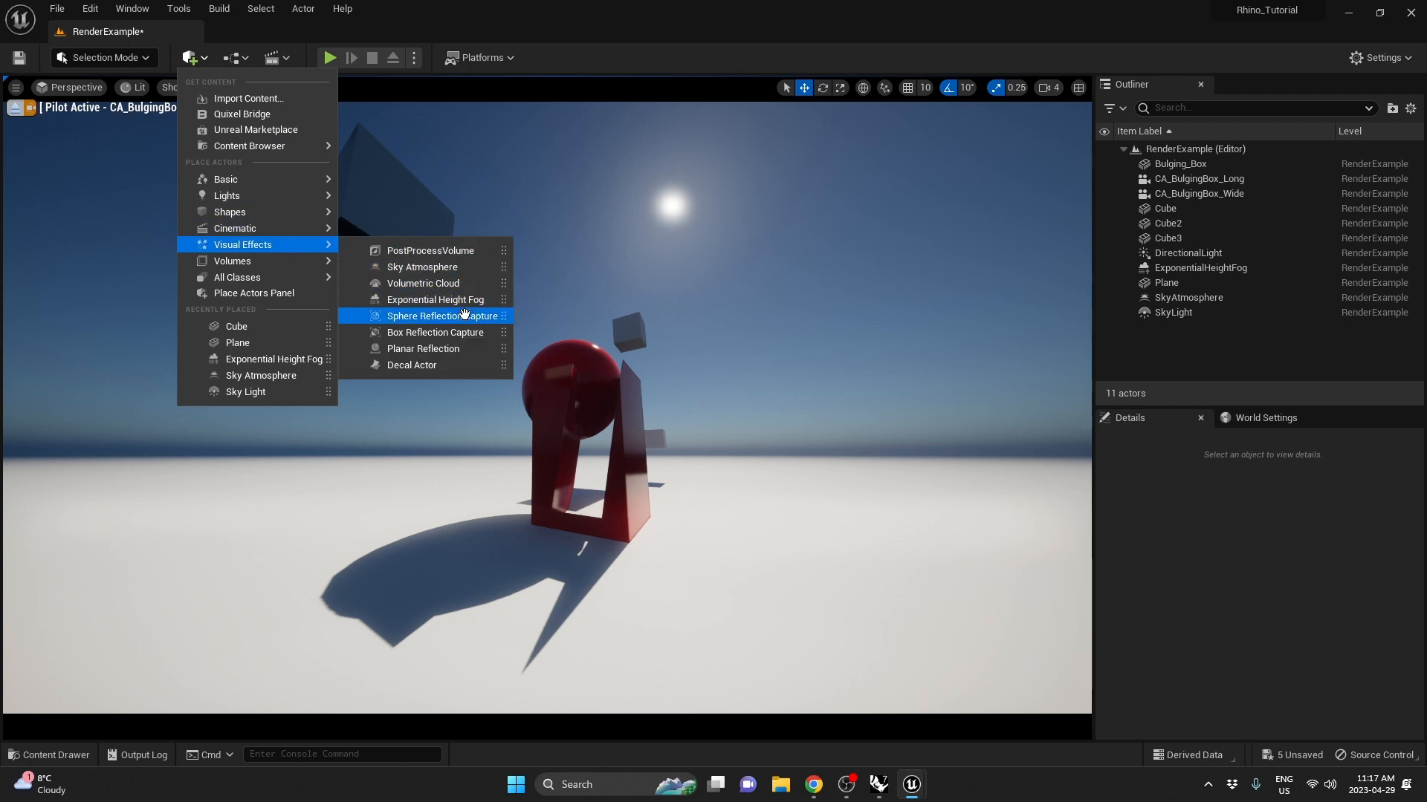
click(451, 282)
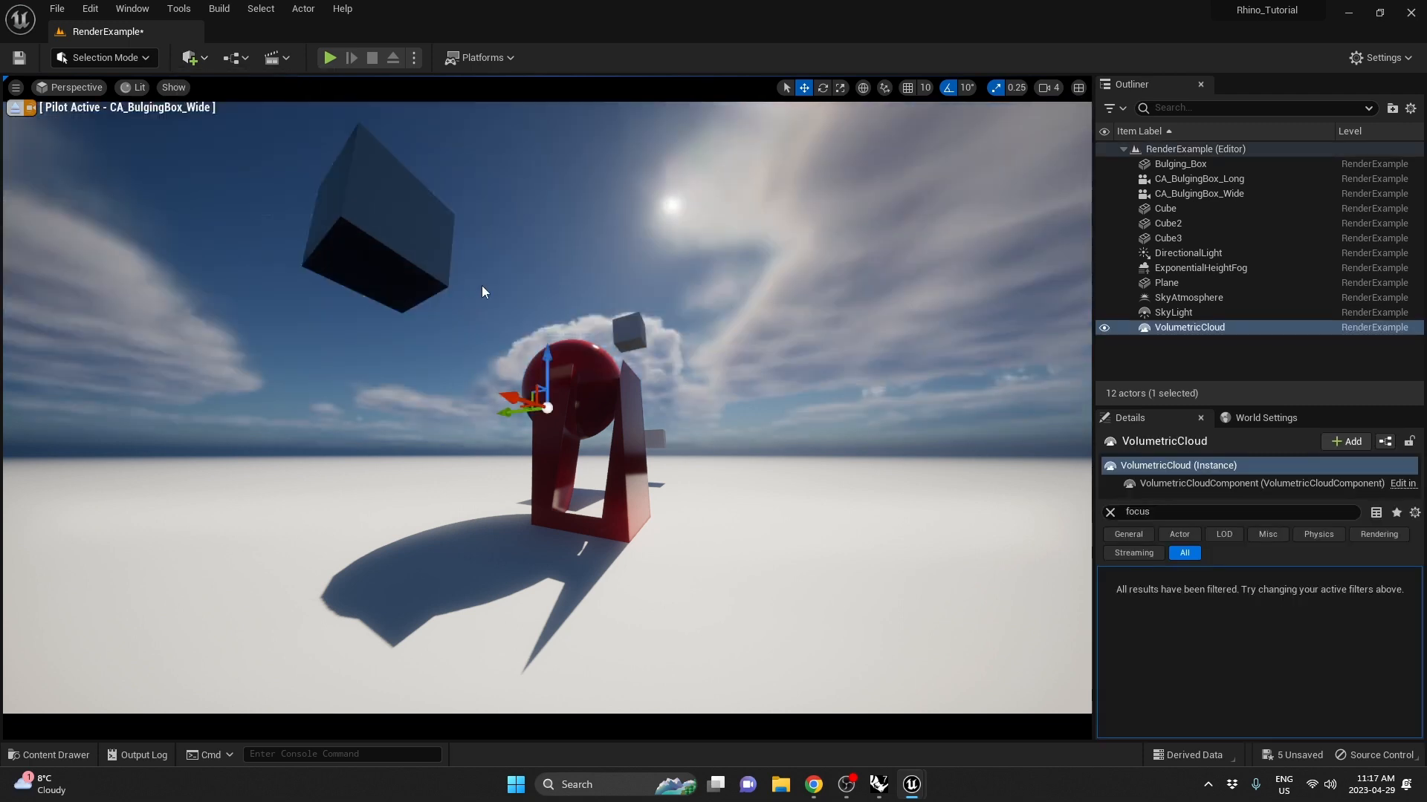
click(541, 257)
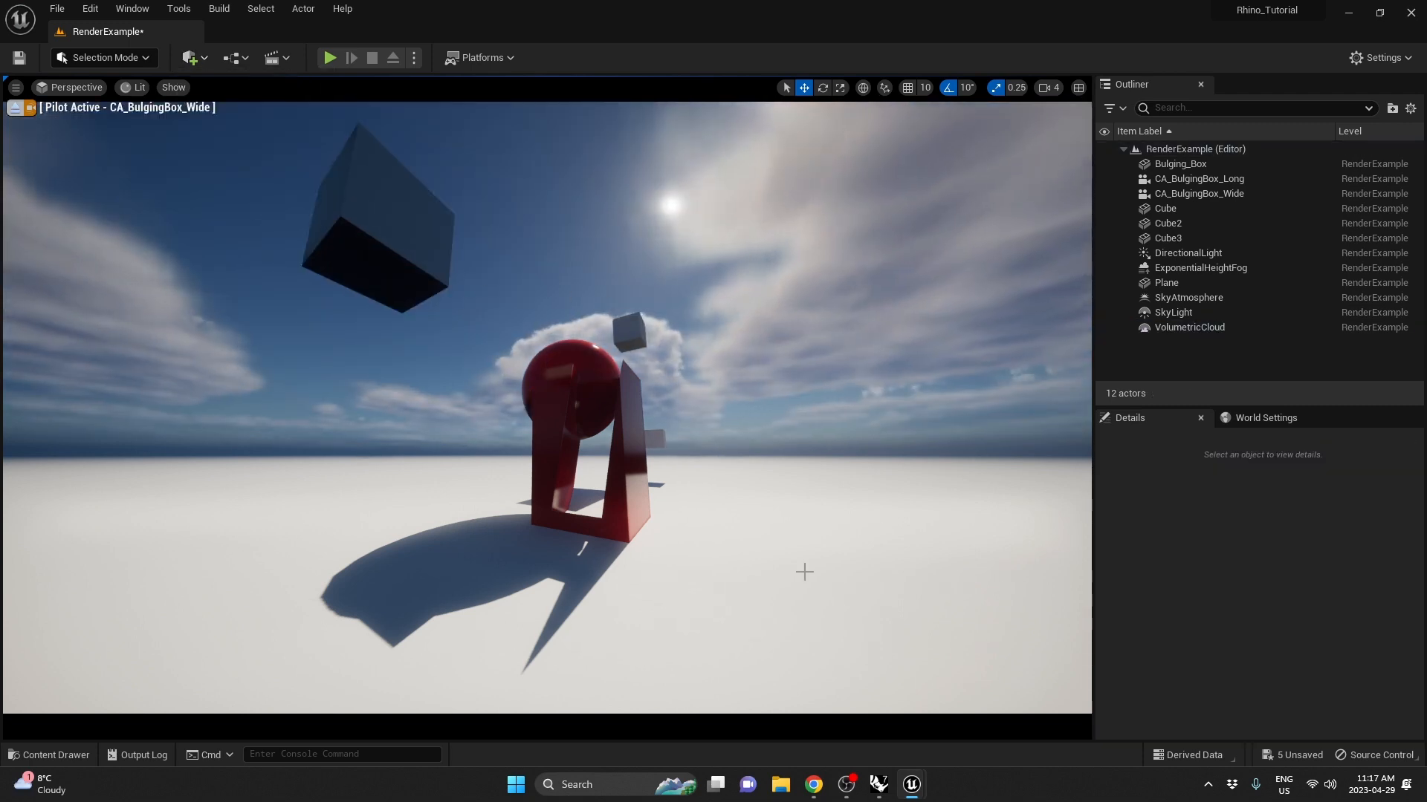
Duplicate the MI_Object material instance in the Content folder and name the copy MI_Floor
click(697, 521)
key(ctrl+space)
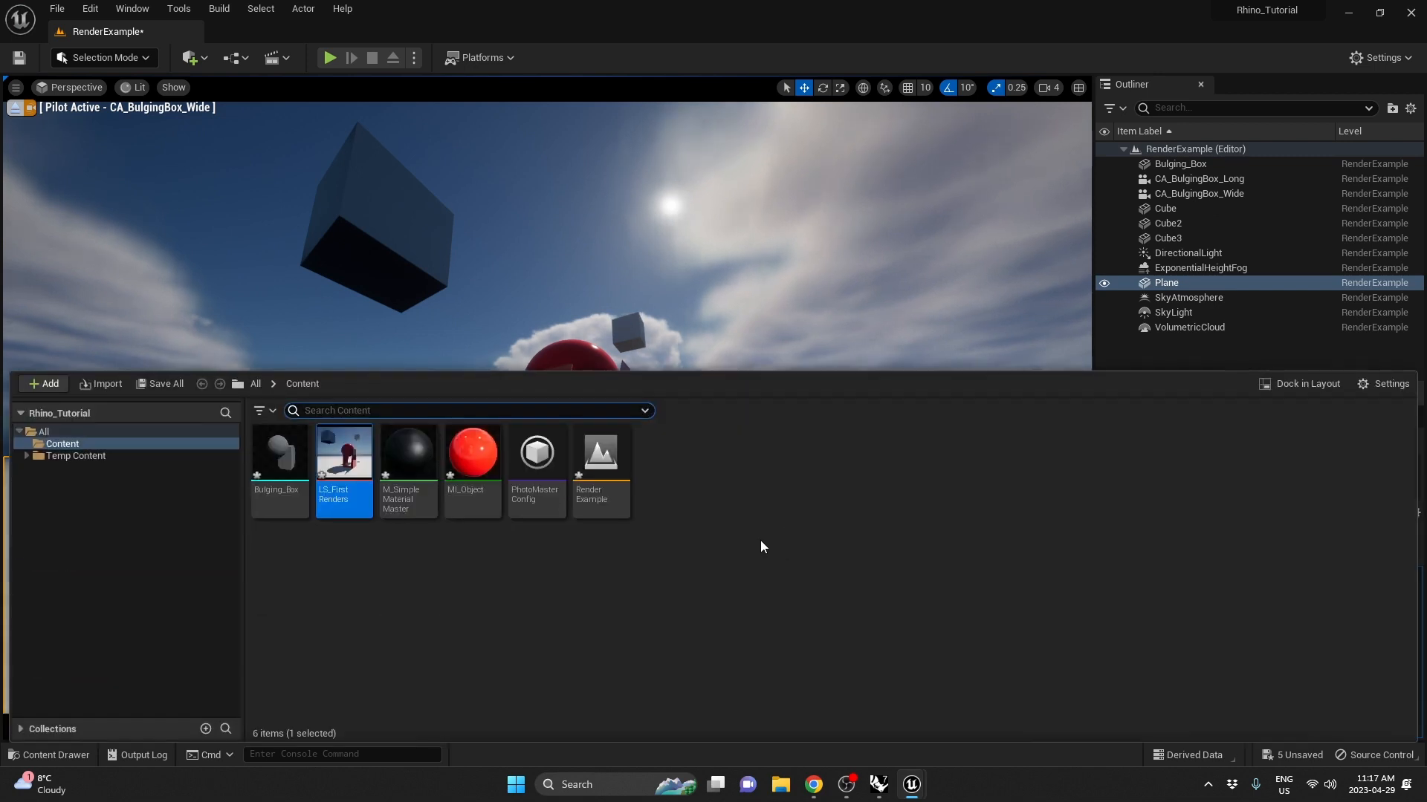
click(495, 505)
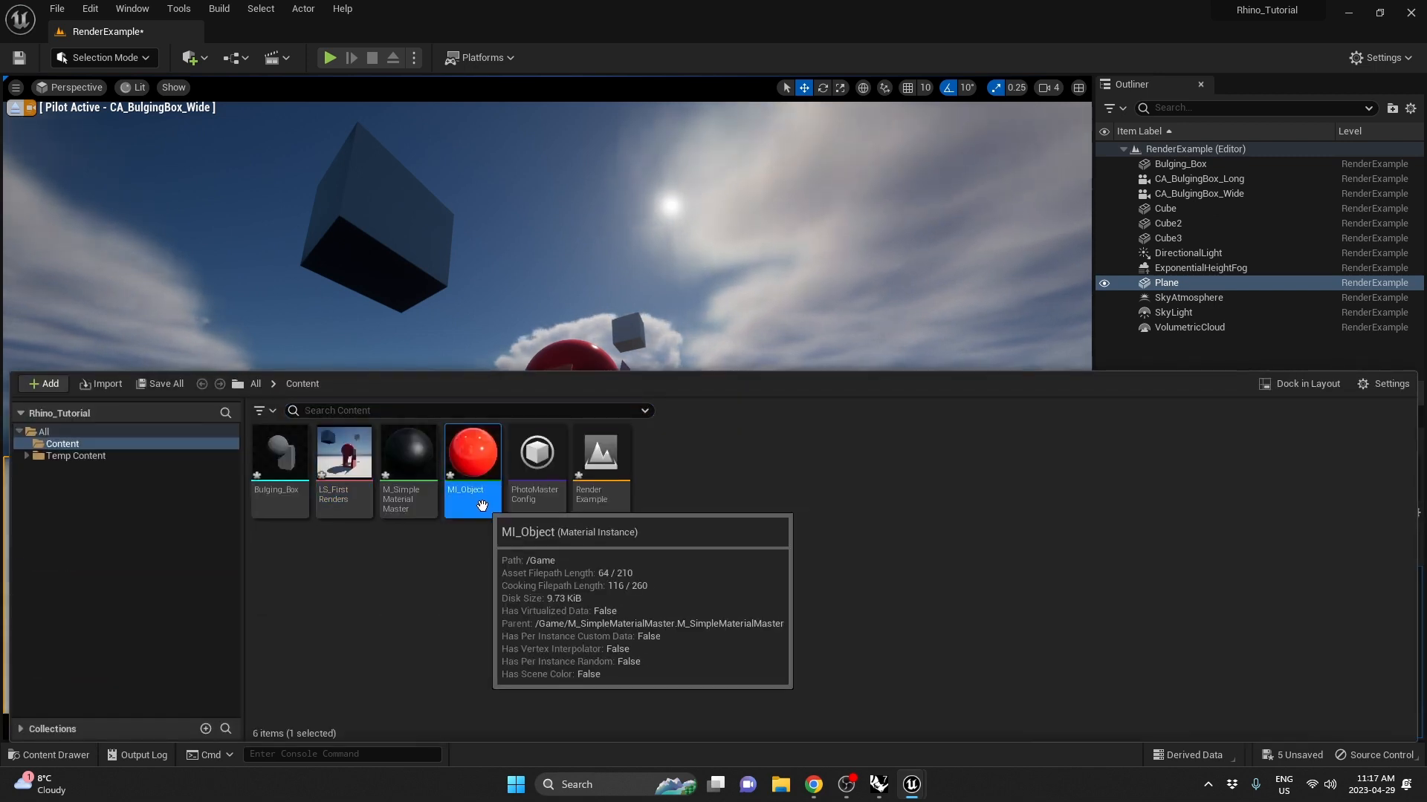
key(ctrl+d)
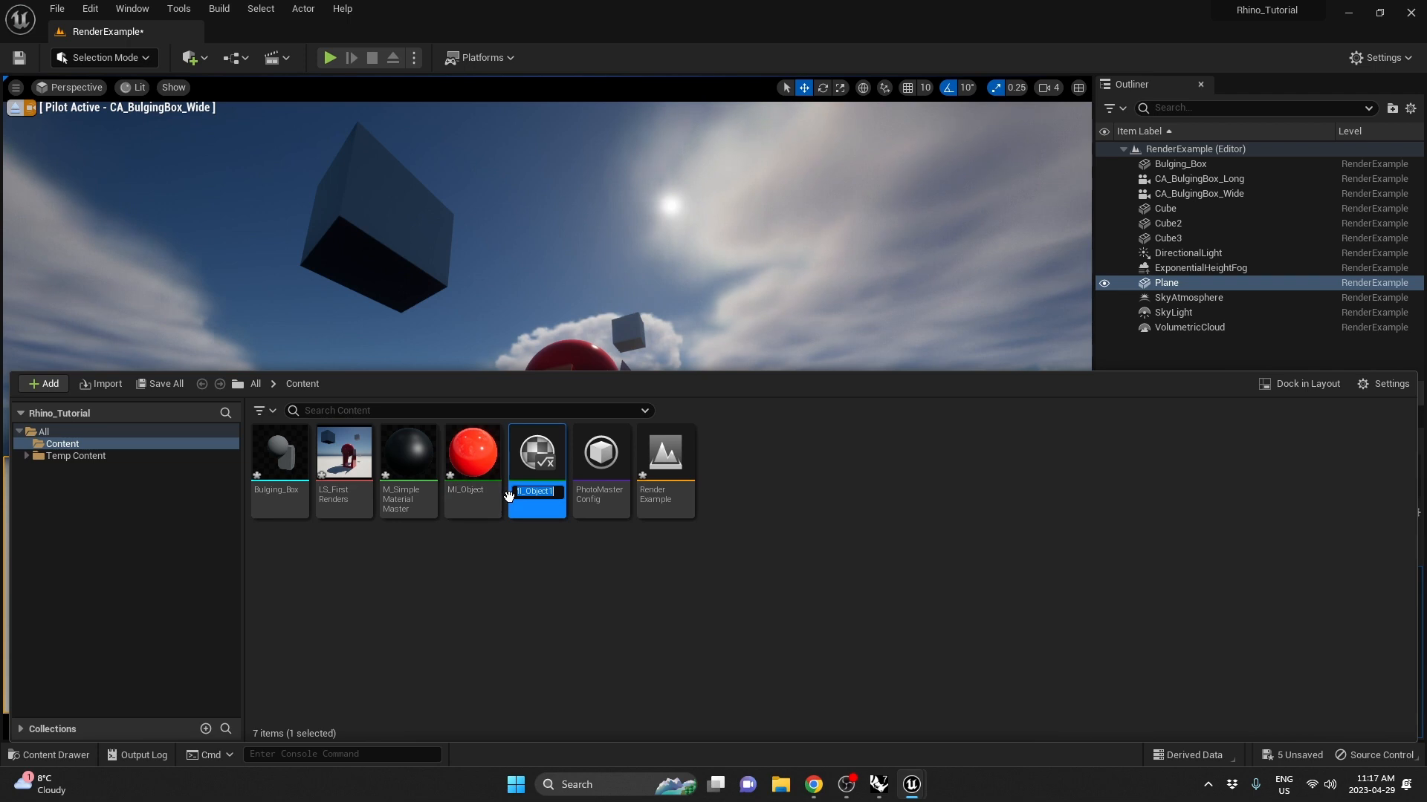
text(MI_Floor)
key(Return)
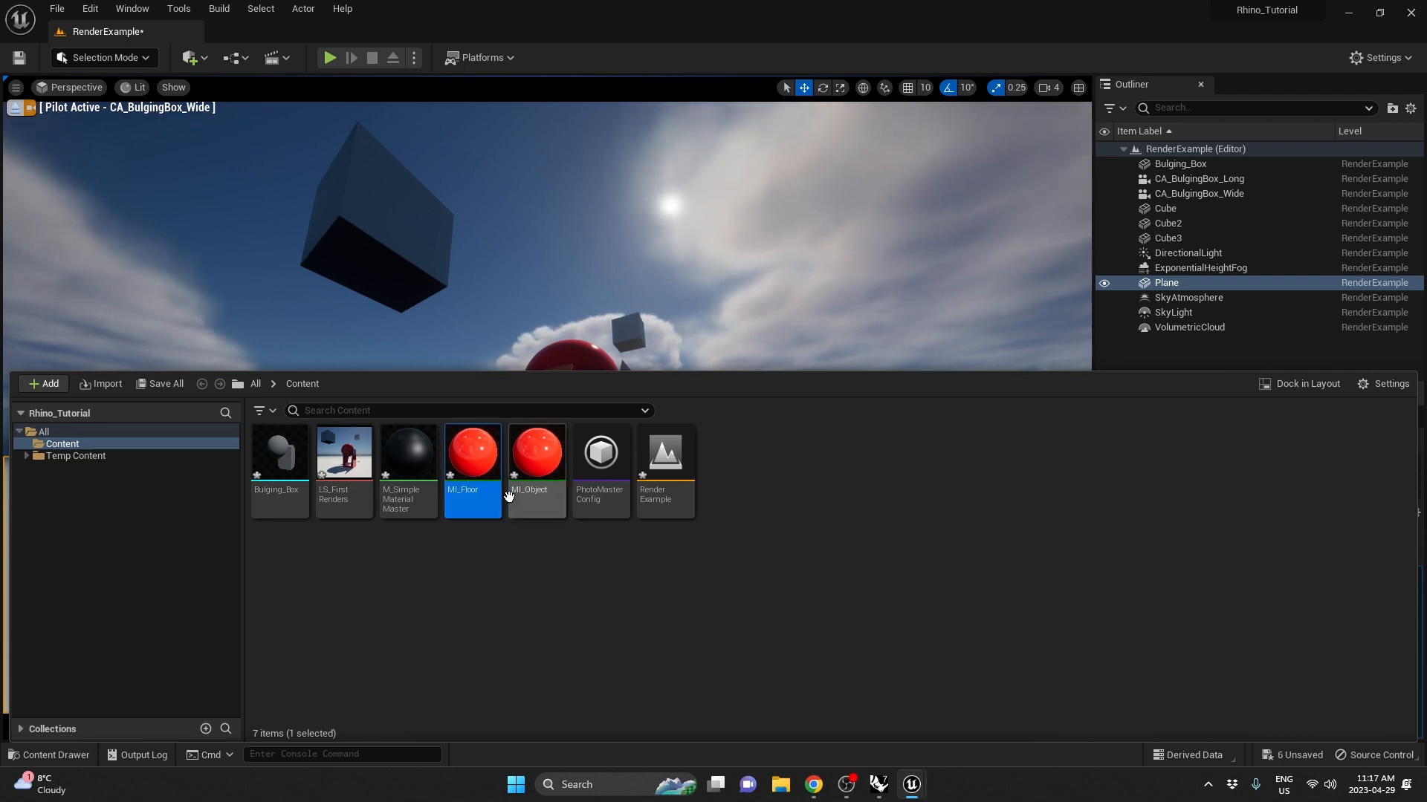
Assign the MI_Floor material instance to the floor Plane's Element 0 material slot
click(801, 295)
click(787, 561)
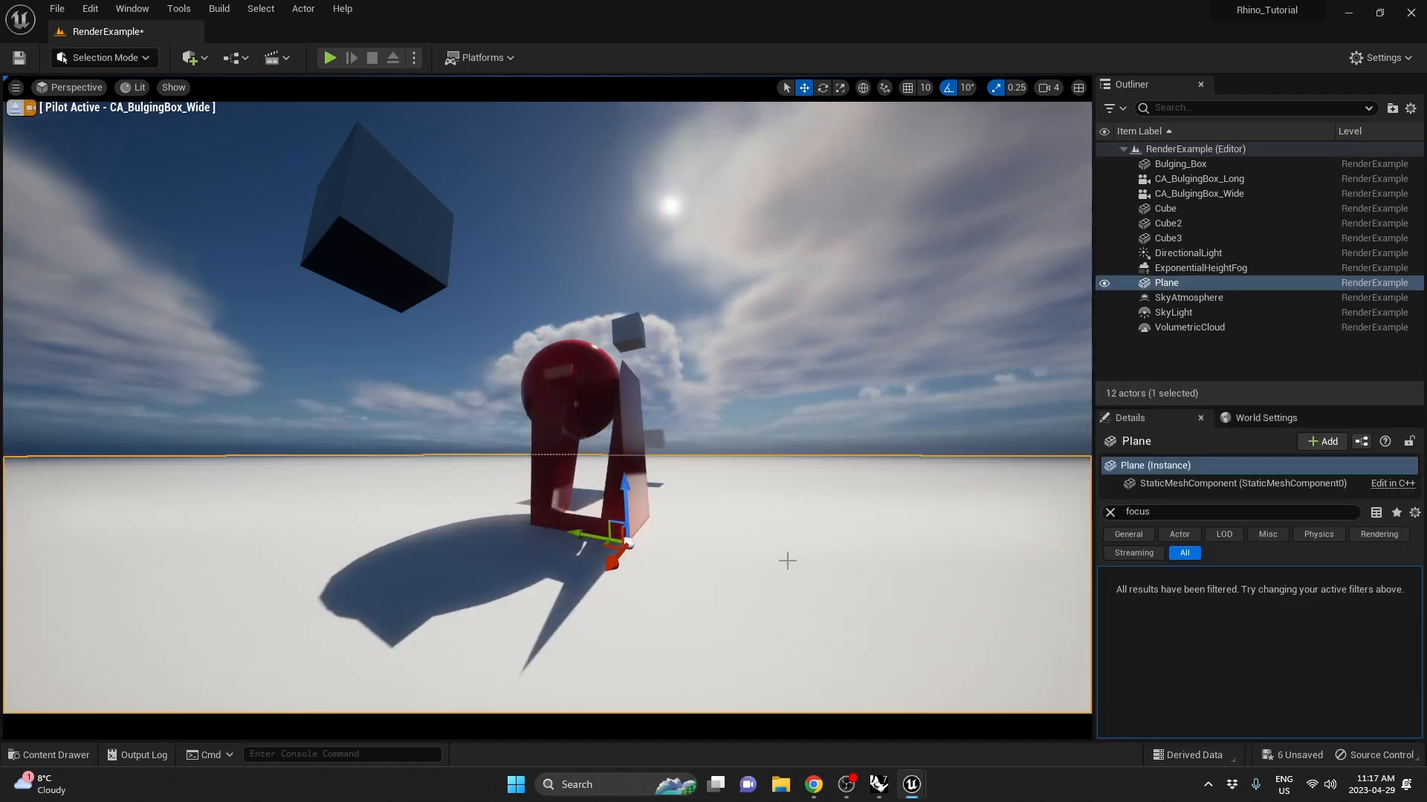
click(1110, 515)
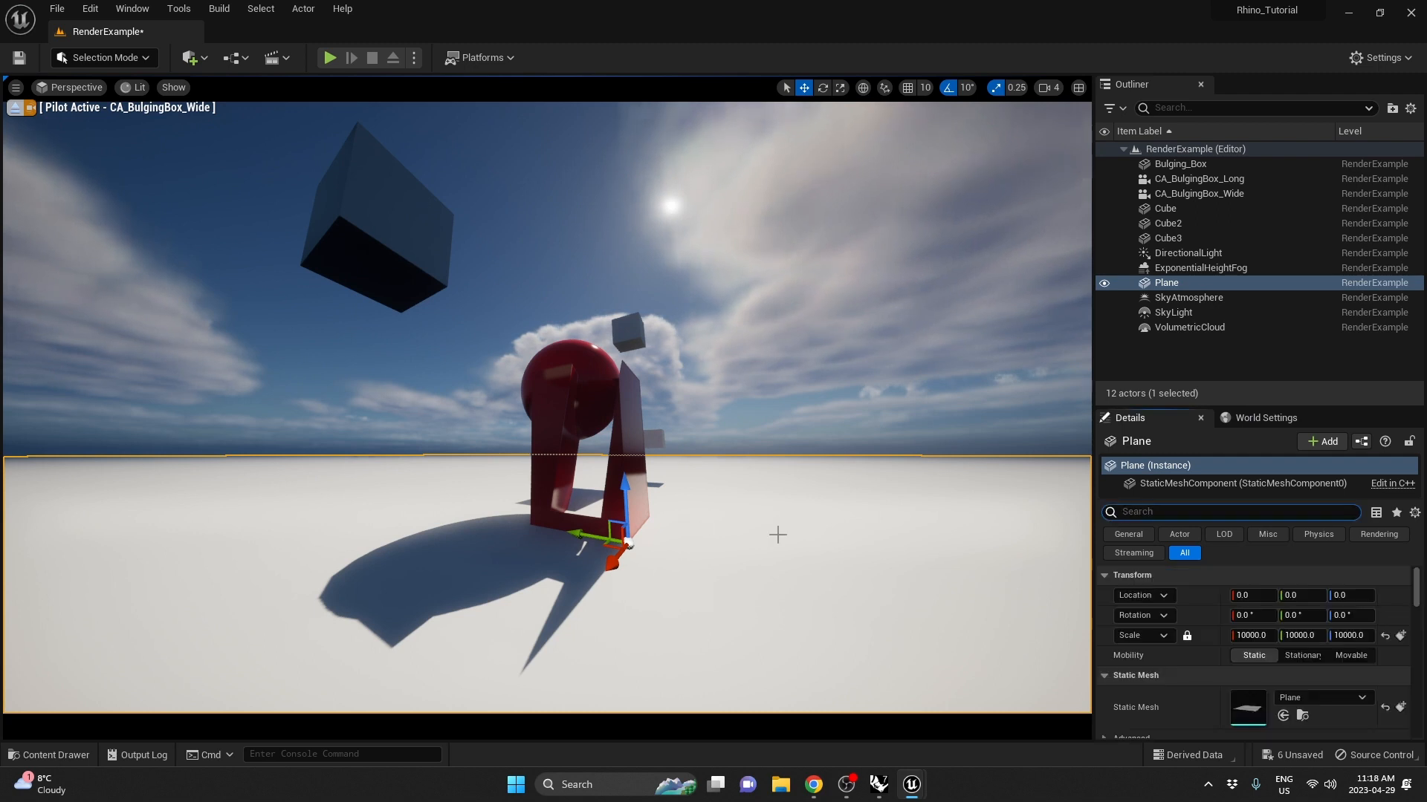
scroll(1307, 692, down, 1)
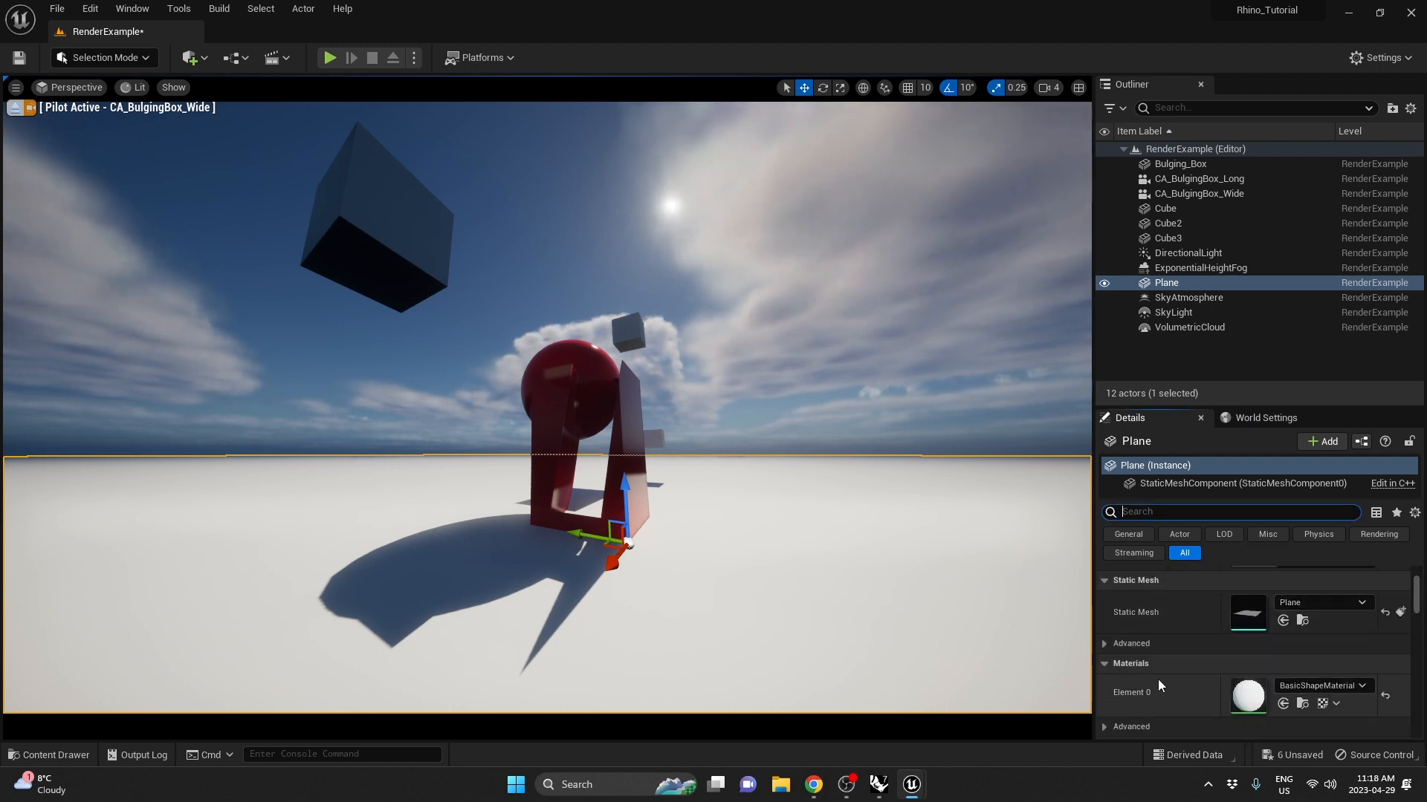
click(1316, 685)
text(mi_f)
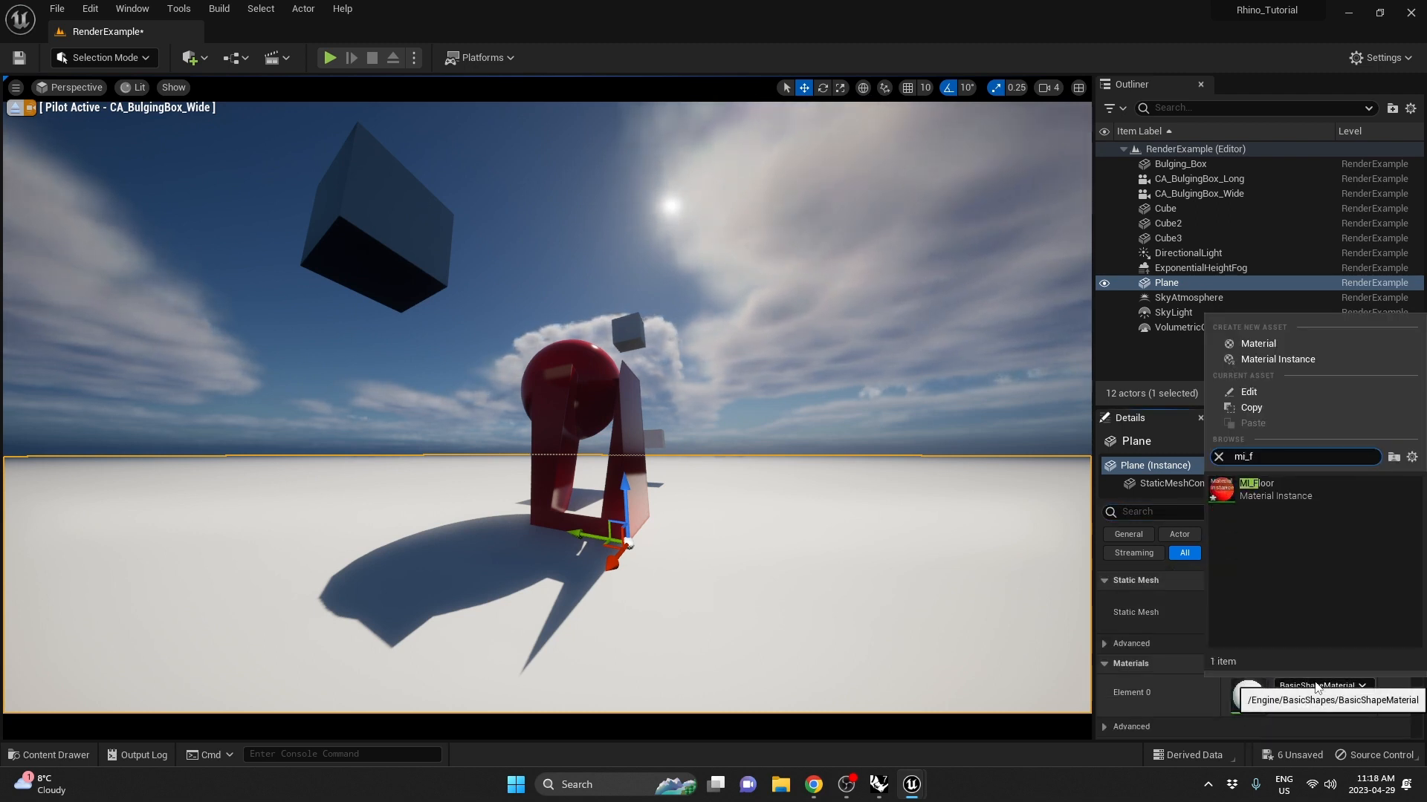
click(1323, 496)
key(Escape)
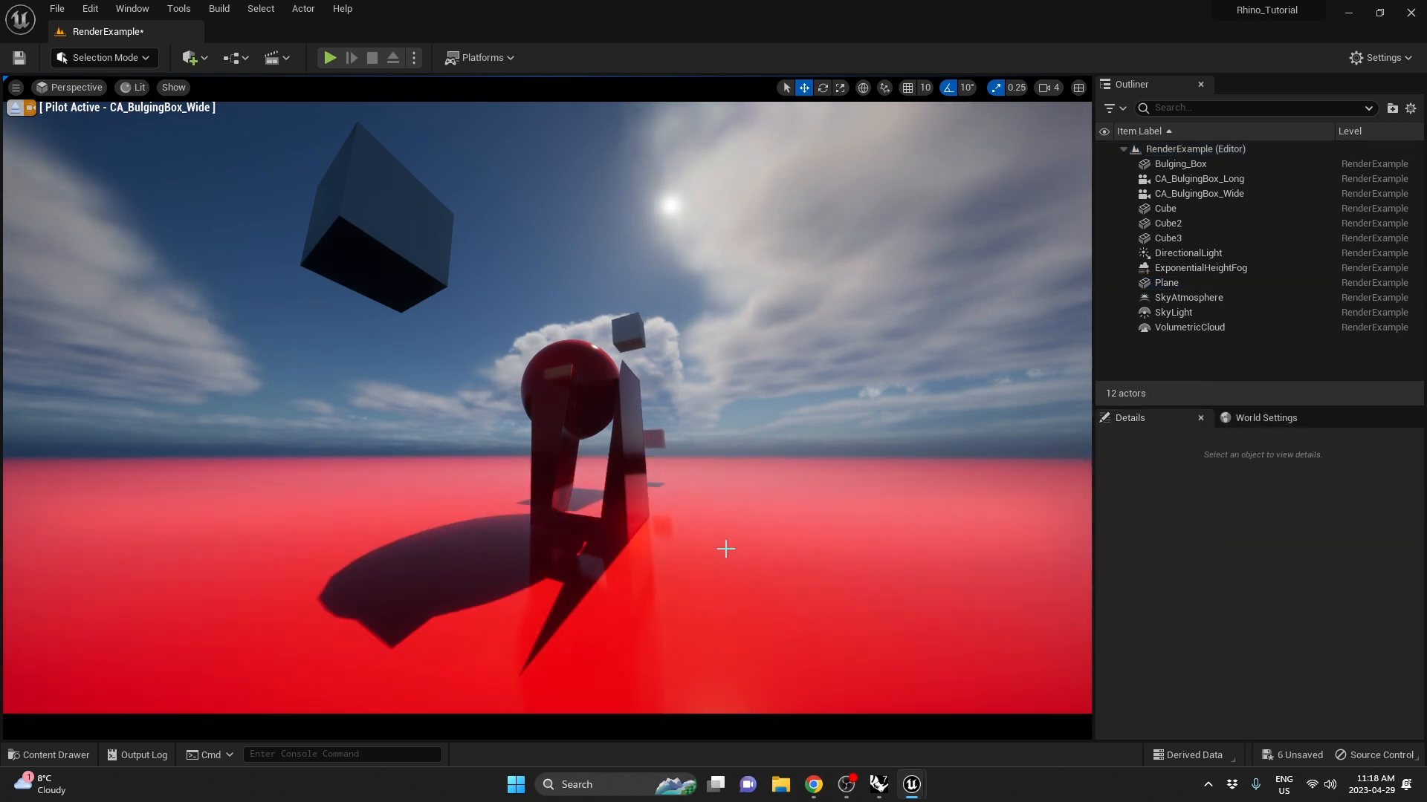
Open the Plane's MI_Floor material, set its base colour to a light blue with hue 194 and its roughness to 0.0, and save it
click(874, 626)
key(Escape)
click(871, 625)
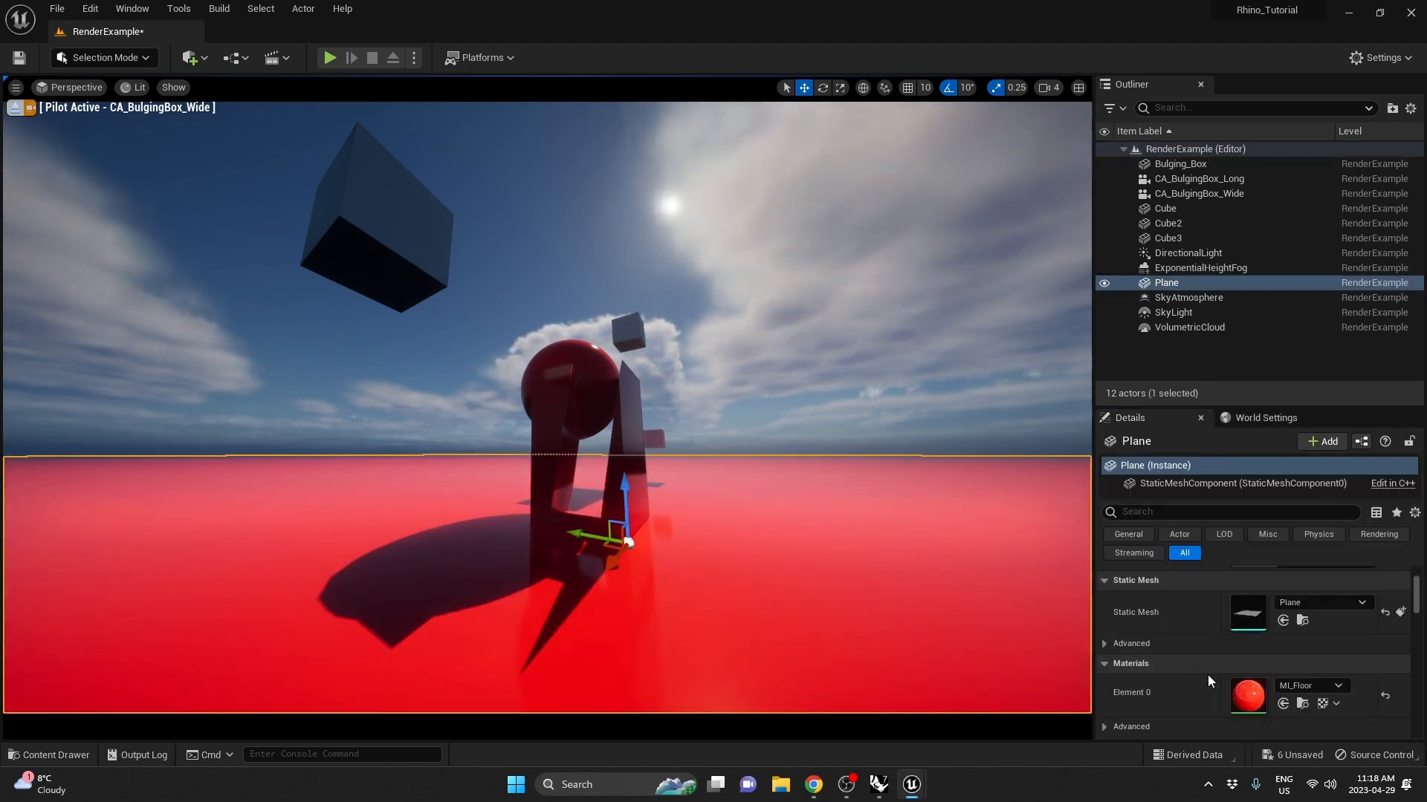
double_click(1253, 697)
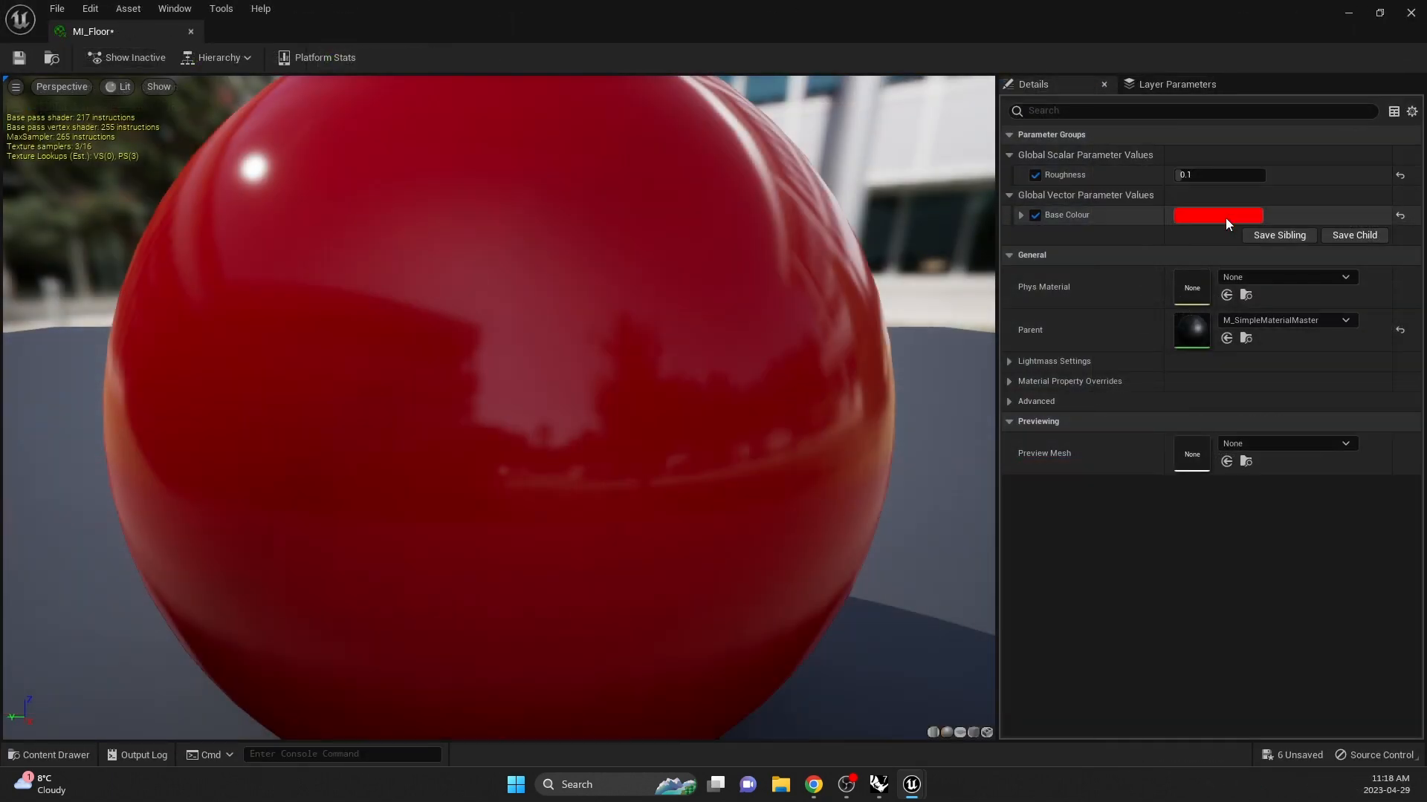
click(1225, 217)
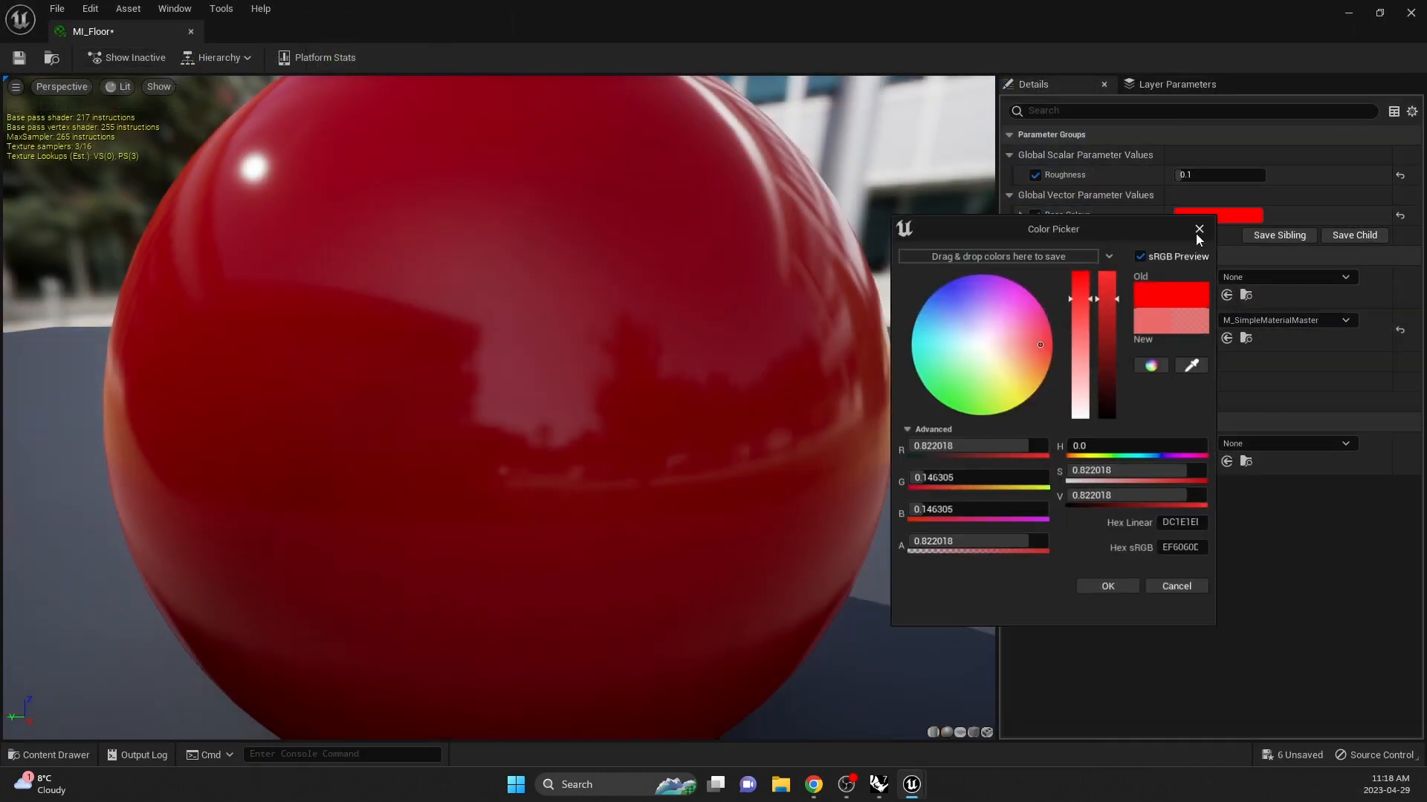
drag(1125, 447, 1194, 446)
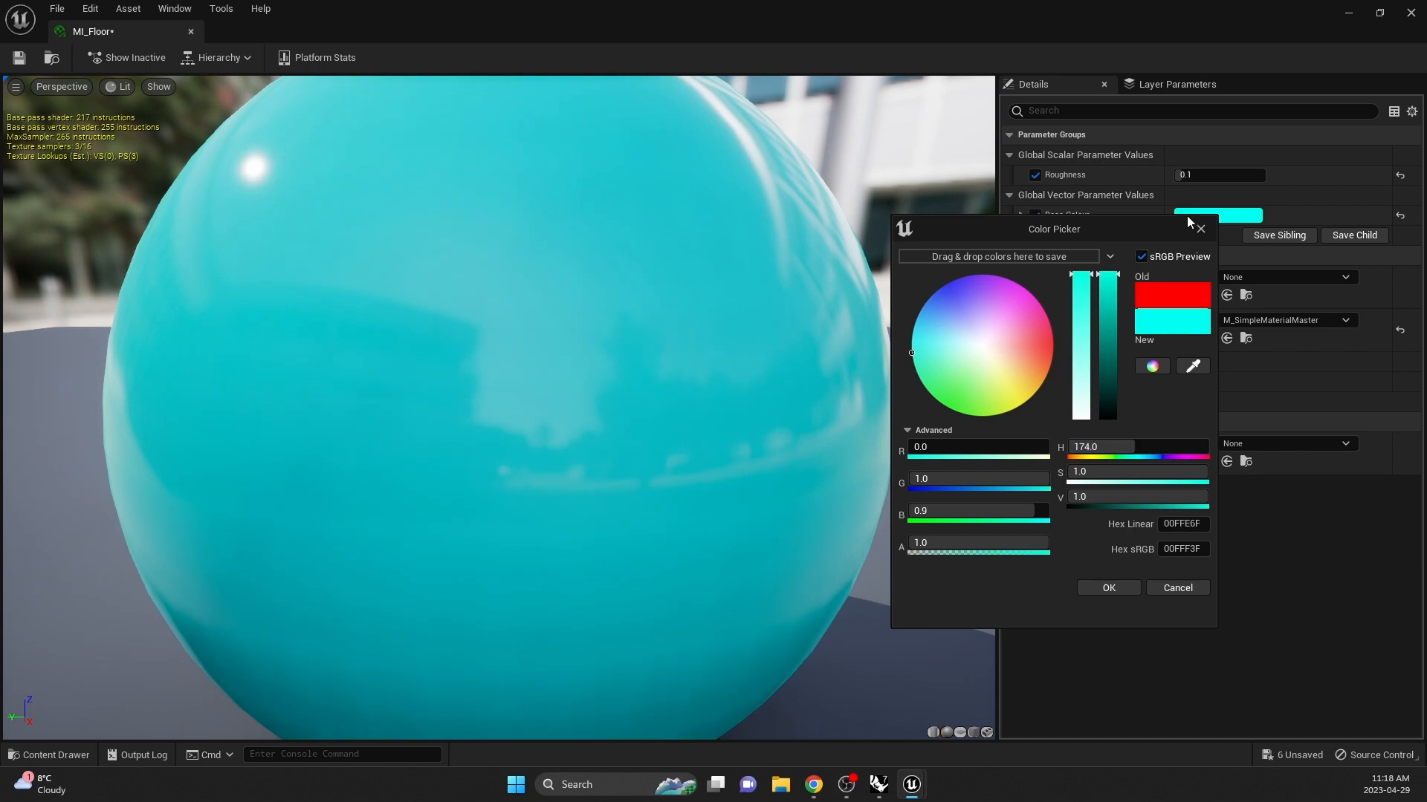
click(1112, 588)
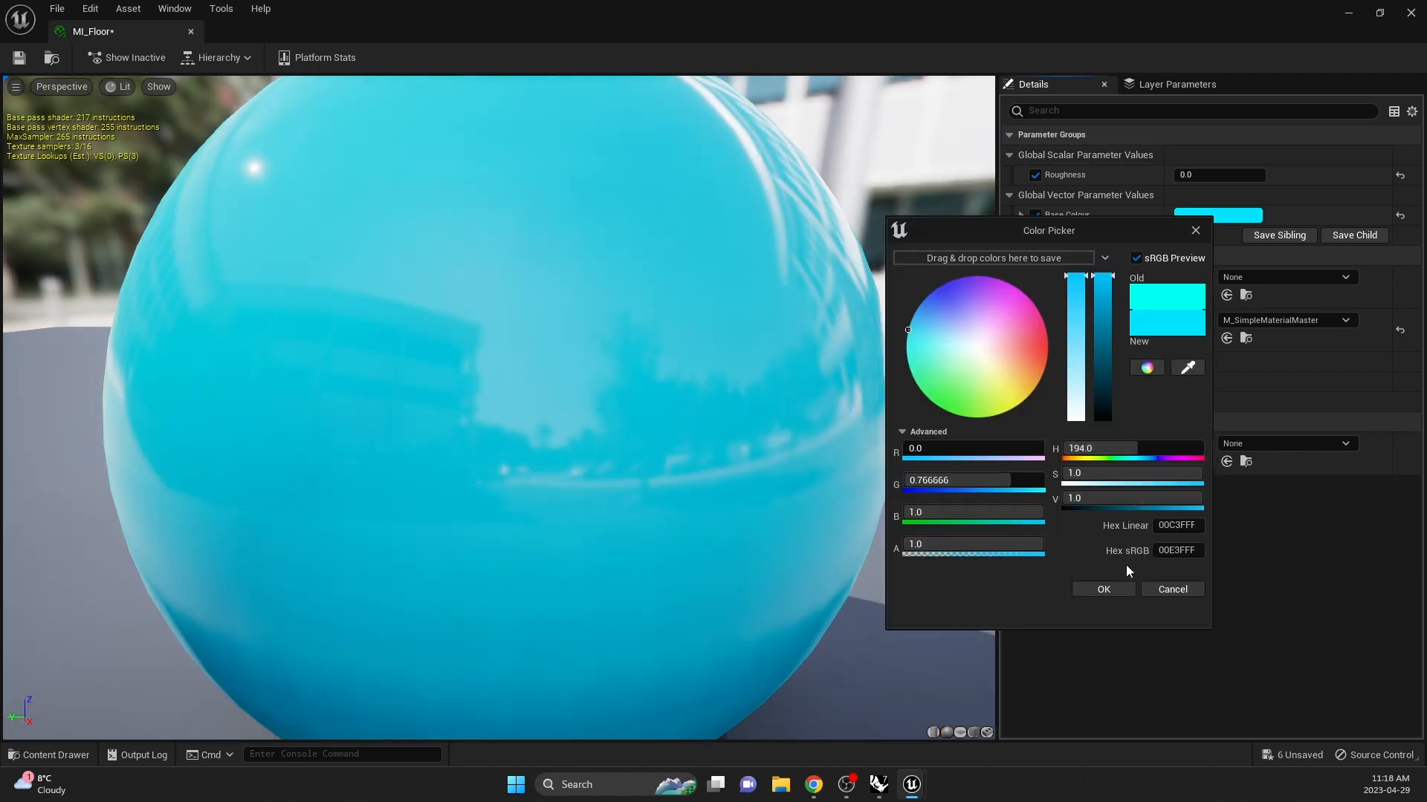
click(1117, 585)
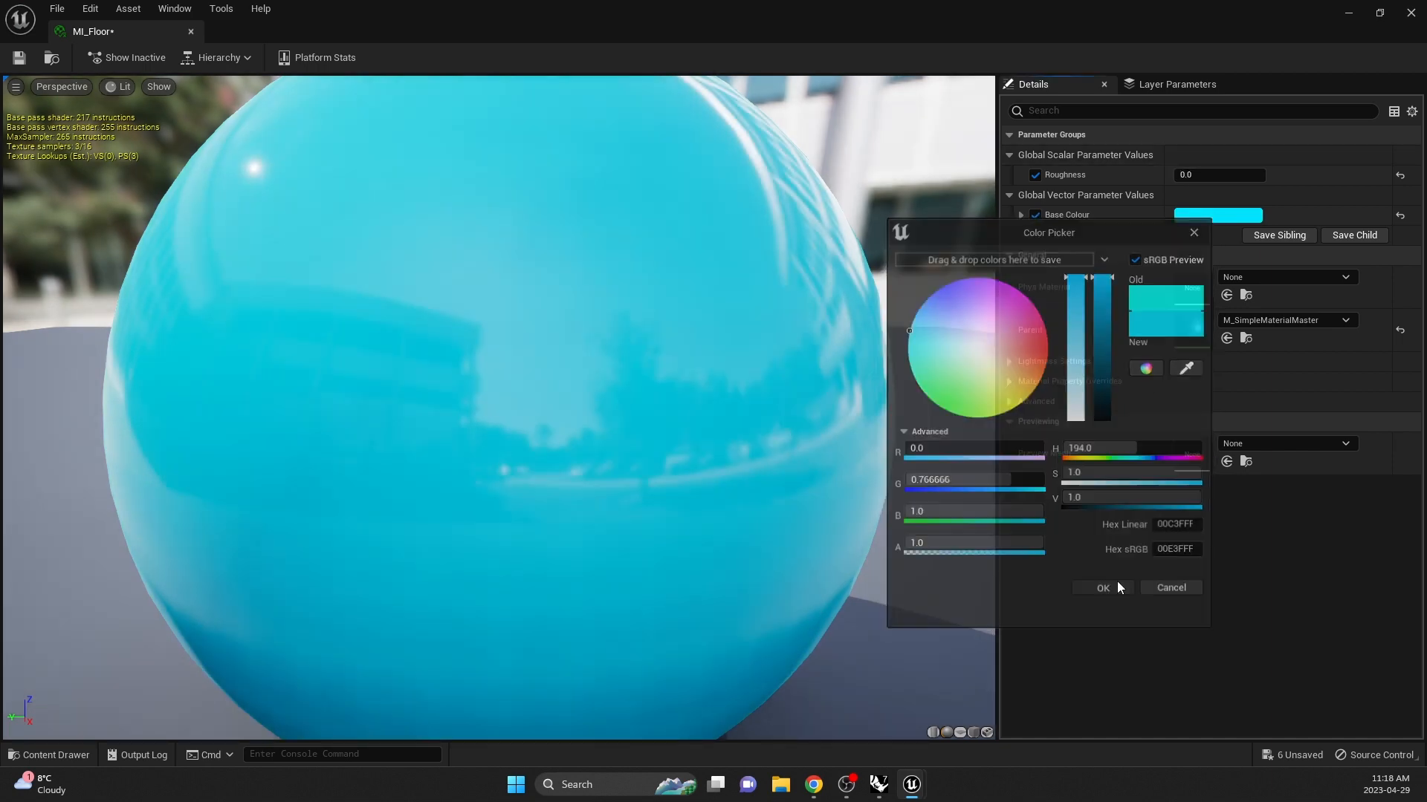
click(20, 57)
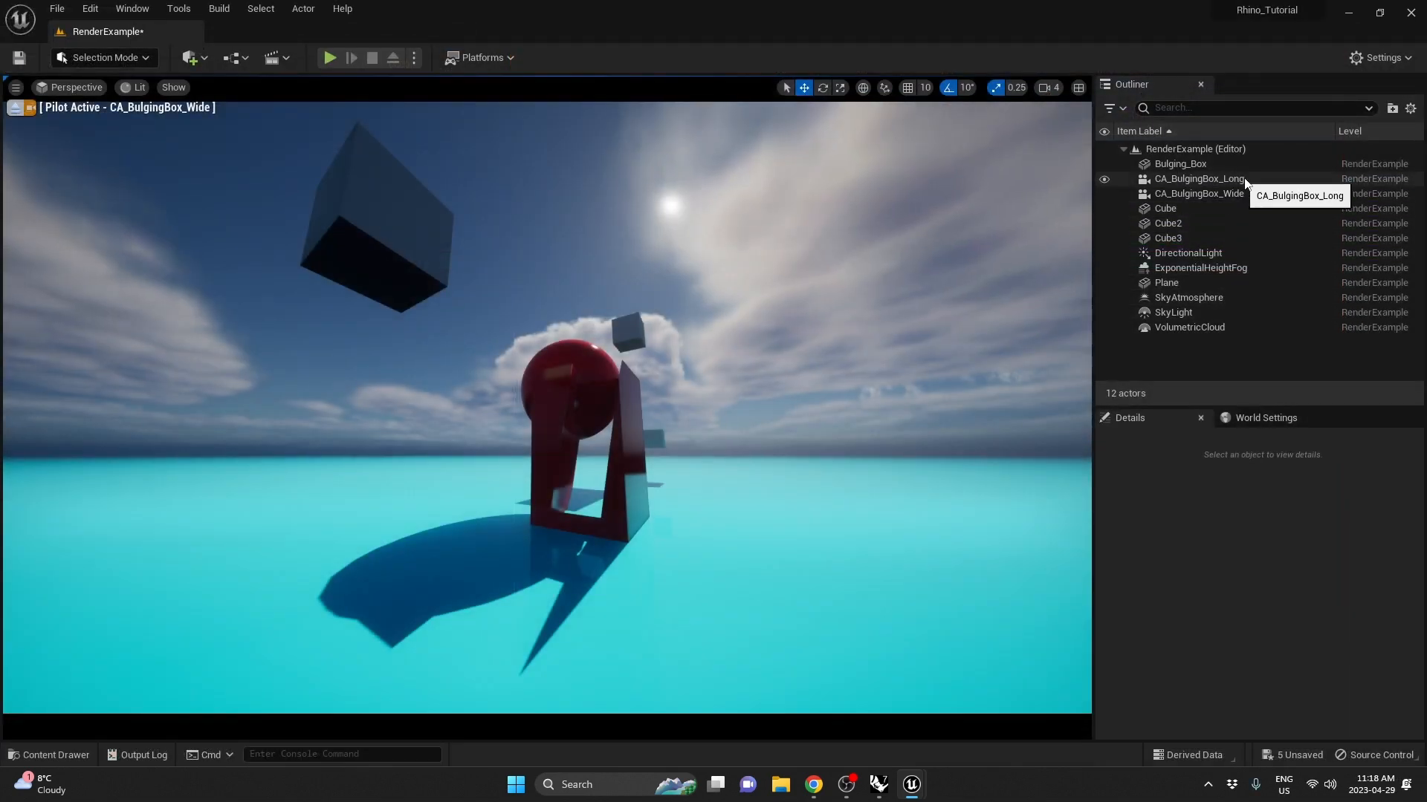
Set the Cropped Aspect Ratio of CA_BulgingBox_Wide to 2/3 and reframe the portrait shot around the red object
click(1254, 195)
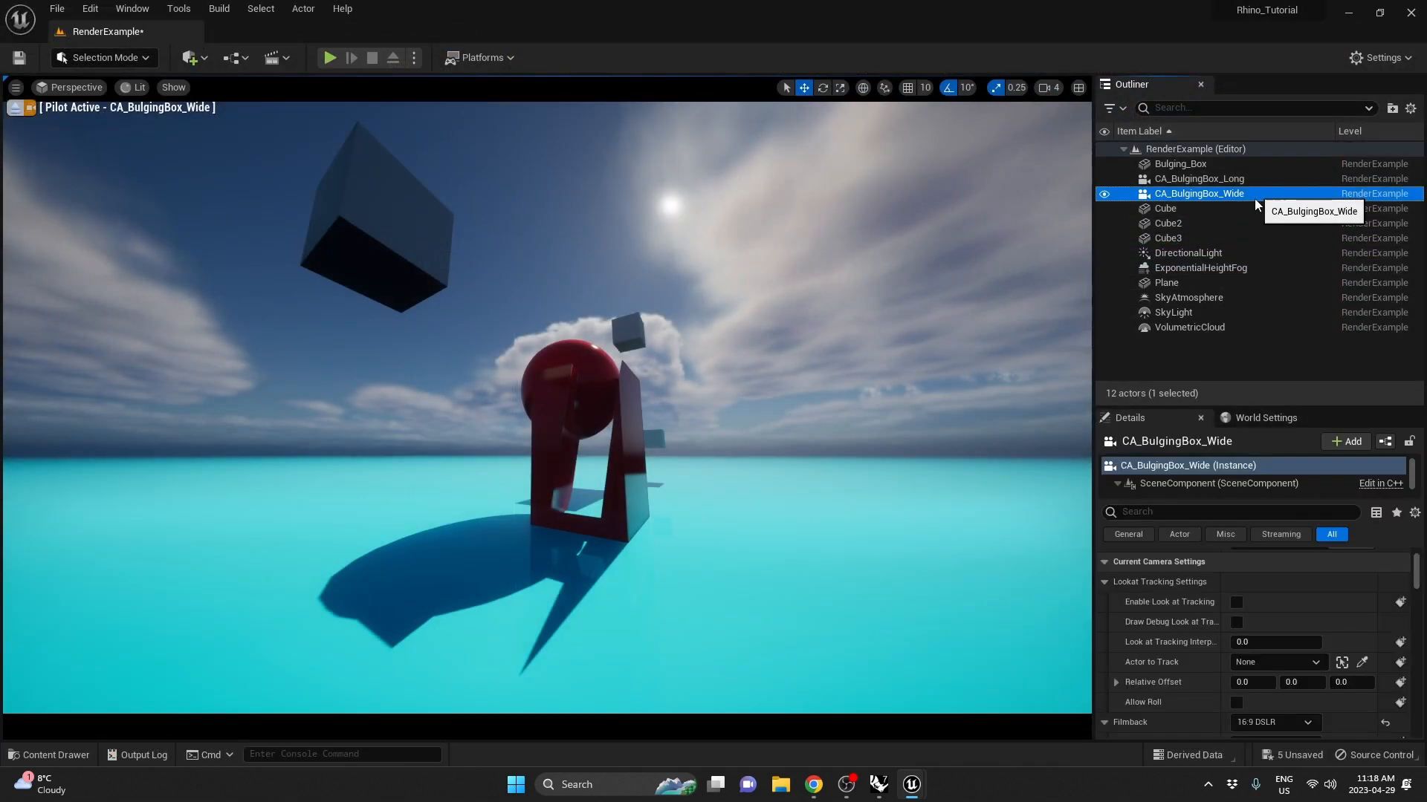
click(1186, 512)
text(crop)
click(1239, 597)
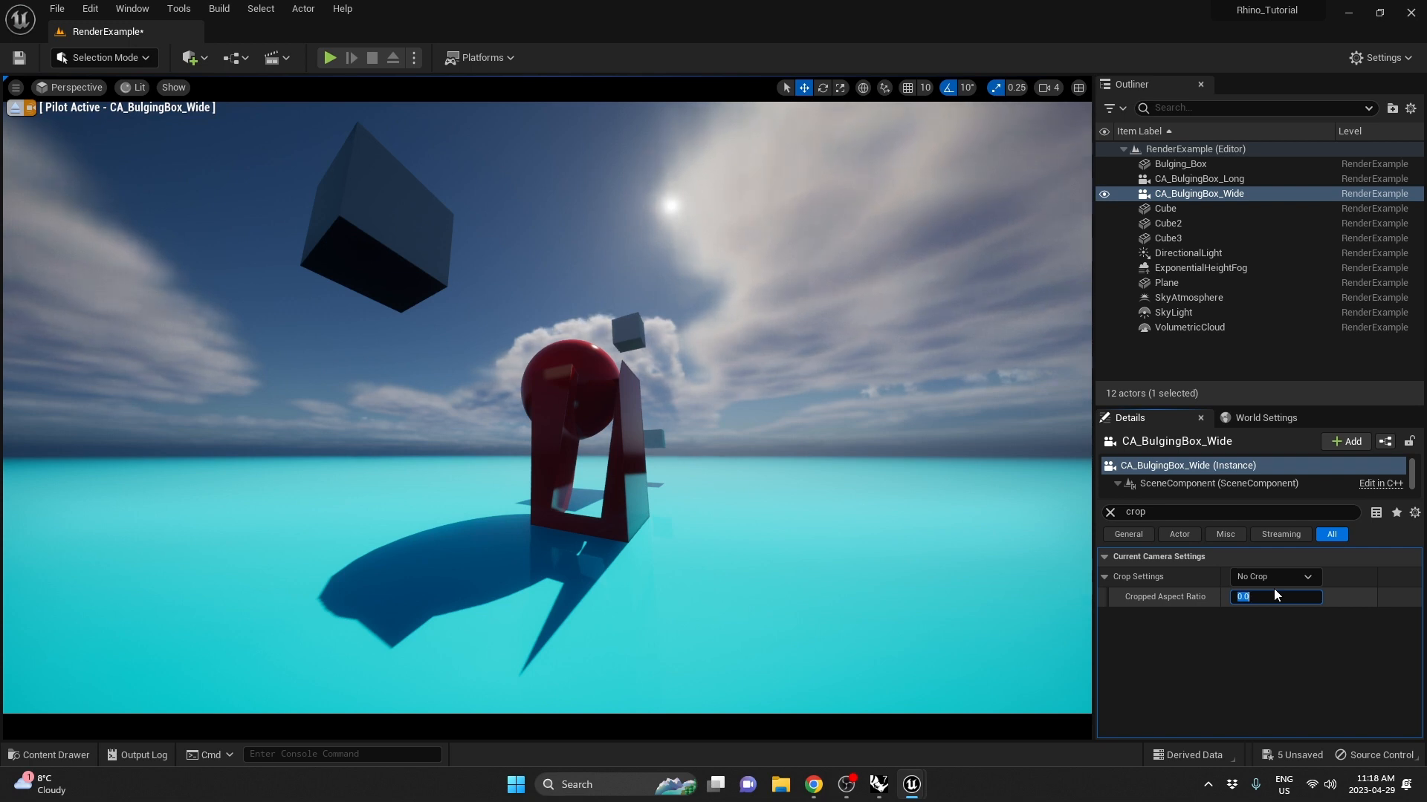
text(2/3)
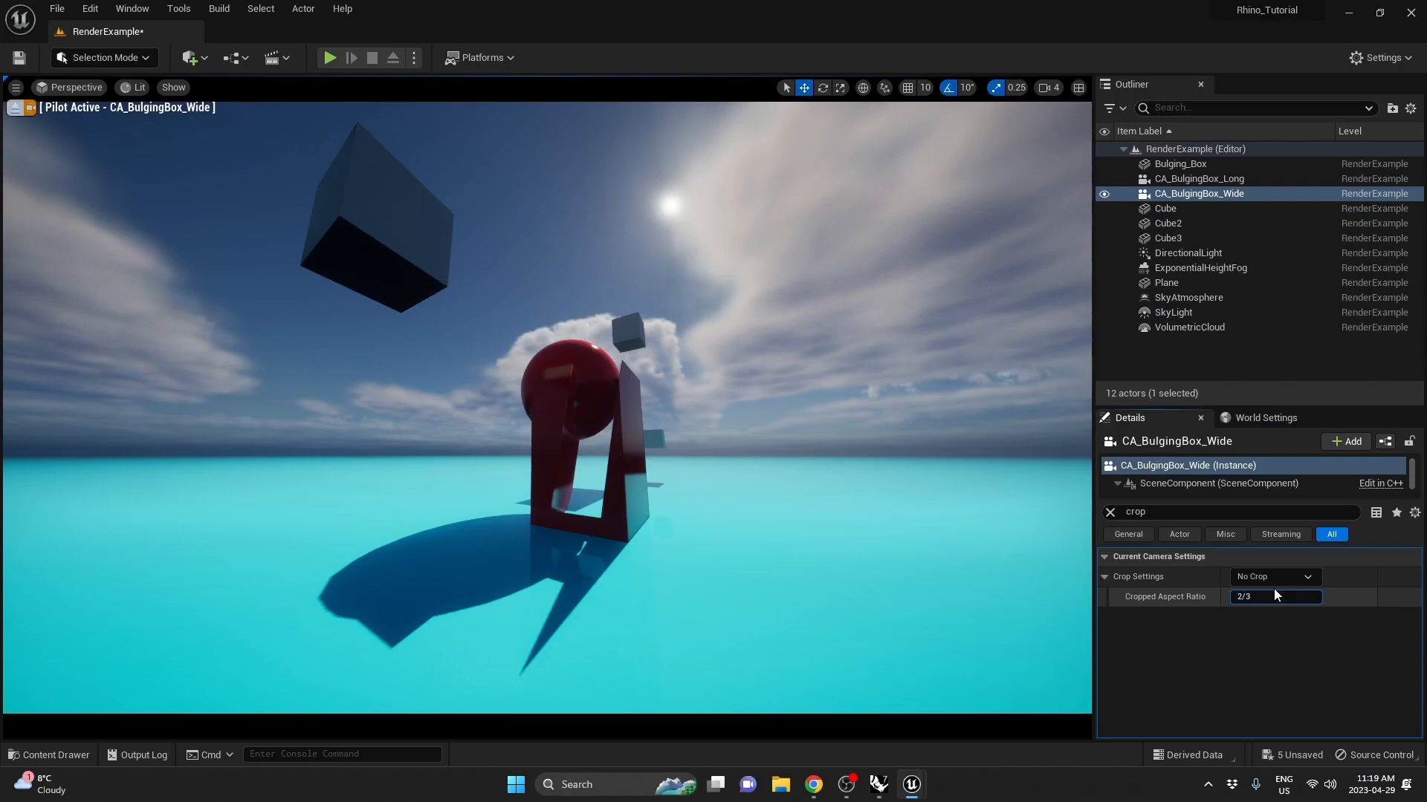
key(Return)
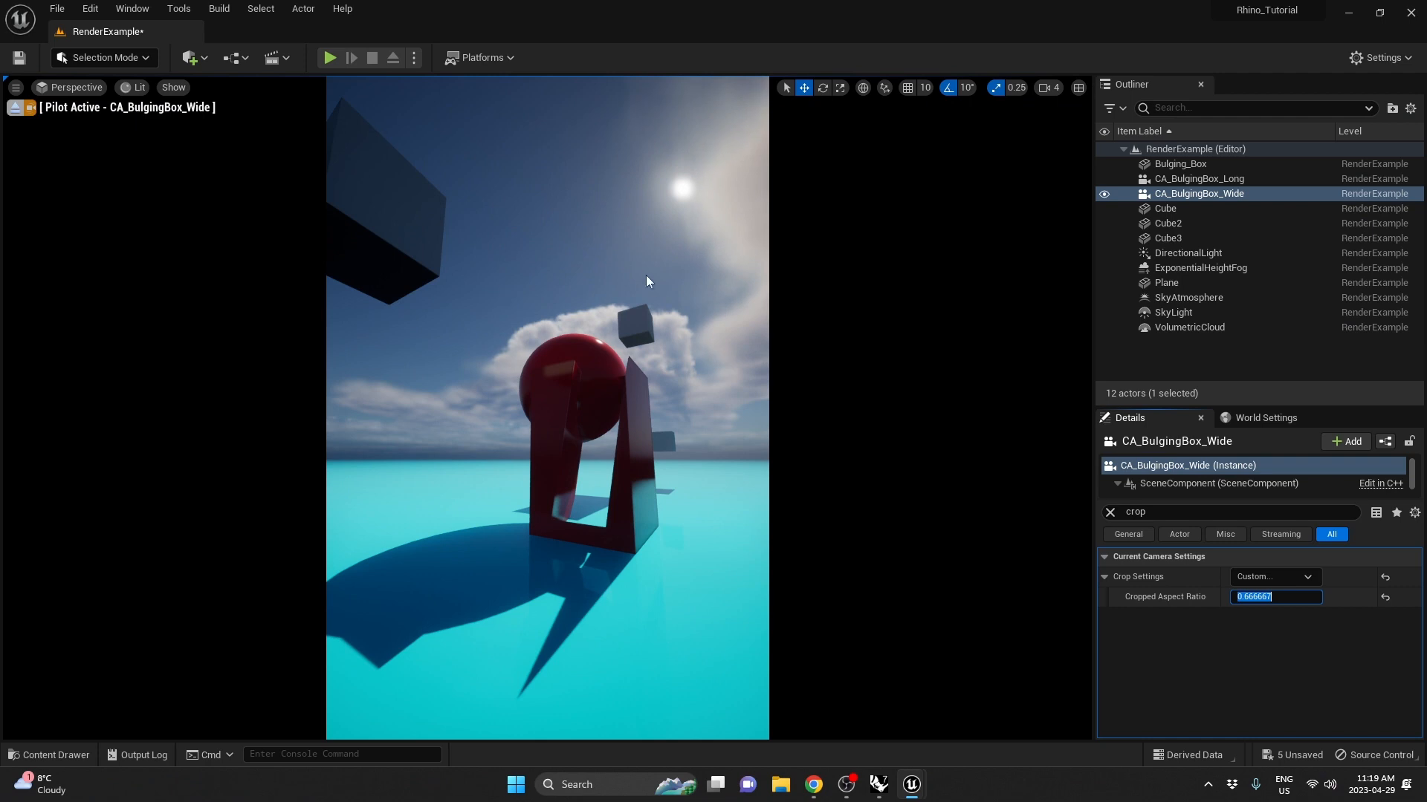
right_drag(646, 276, 654, 348)
key(Escape)
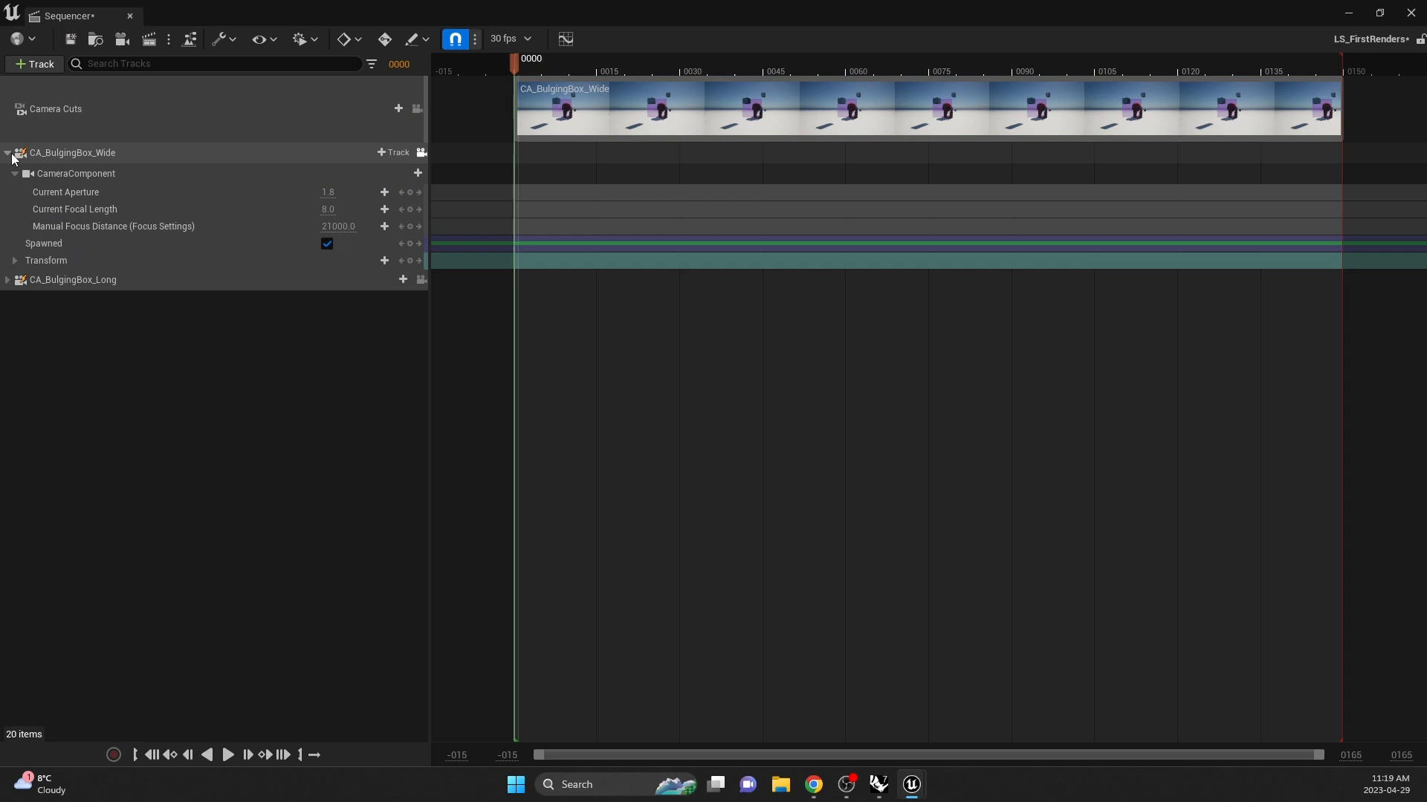
Collapse the CA_BulgingBox_Wide track, send LS_FirstRenders to the Movie Render Queue and open the job's PhotoMasterConfig settings
click(10, 154)
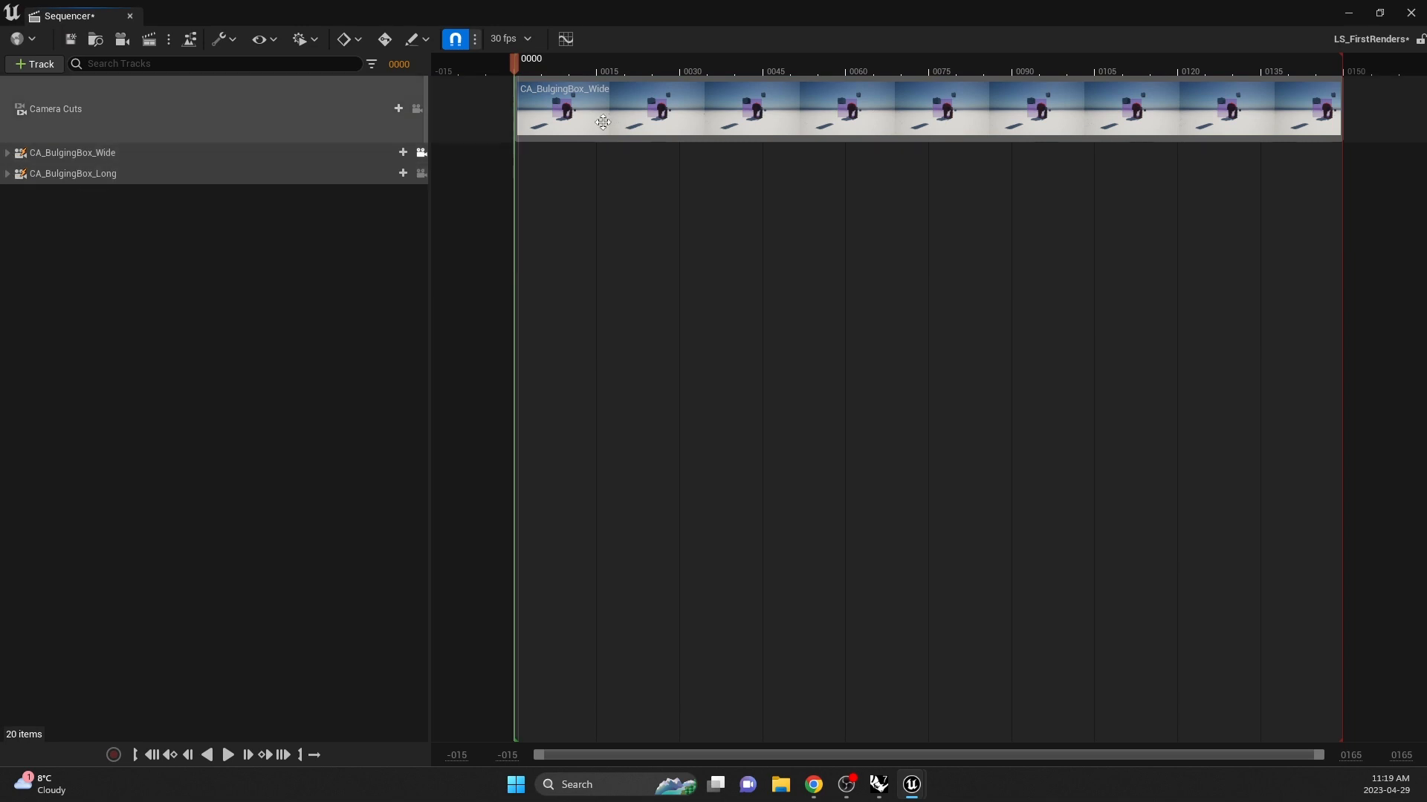
click(149, 39)
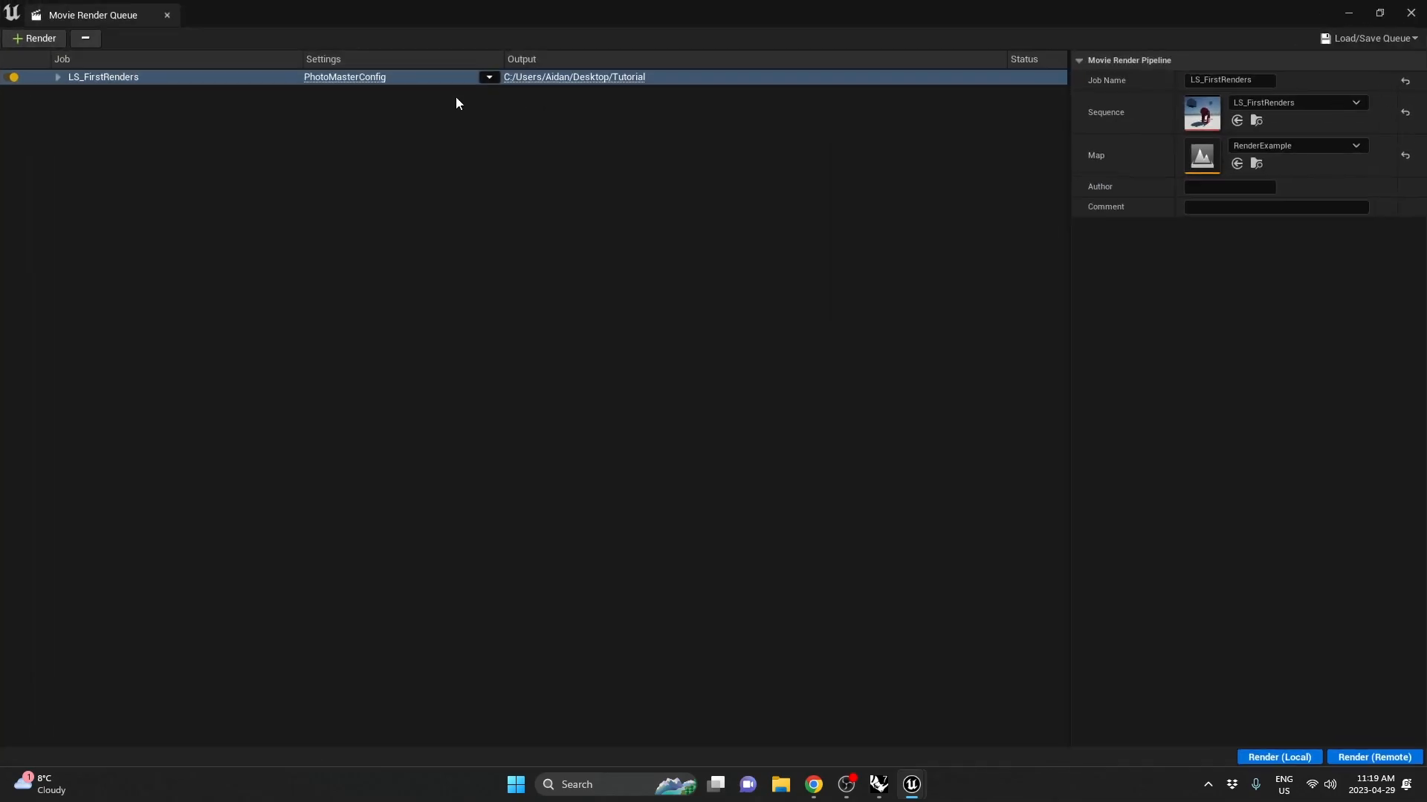
click(335, 78)
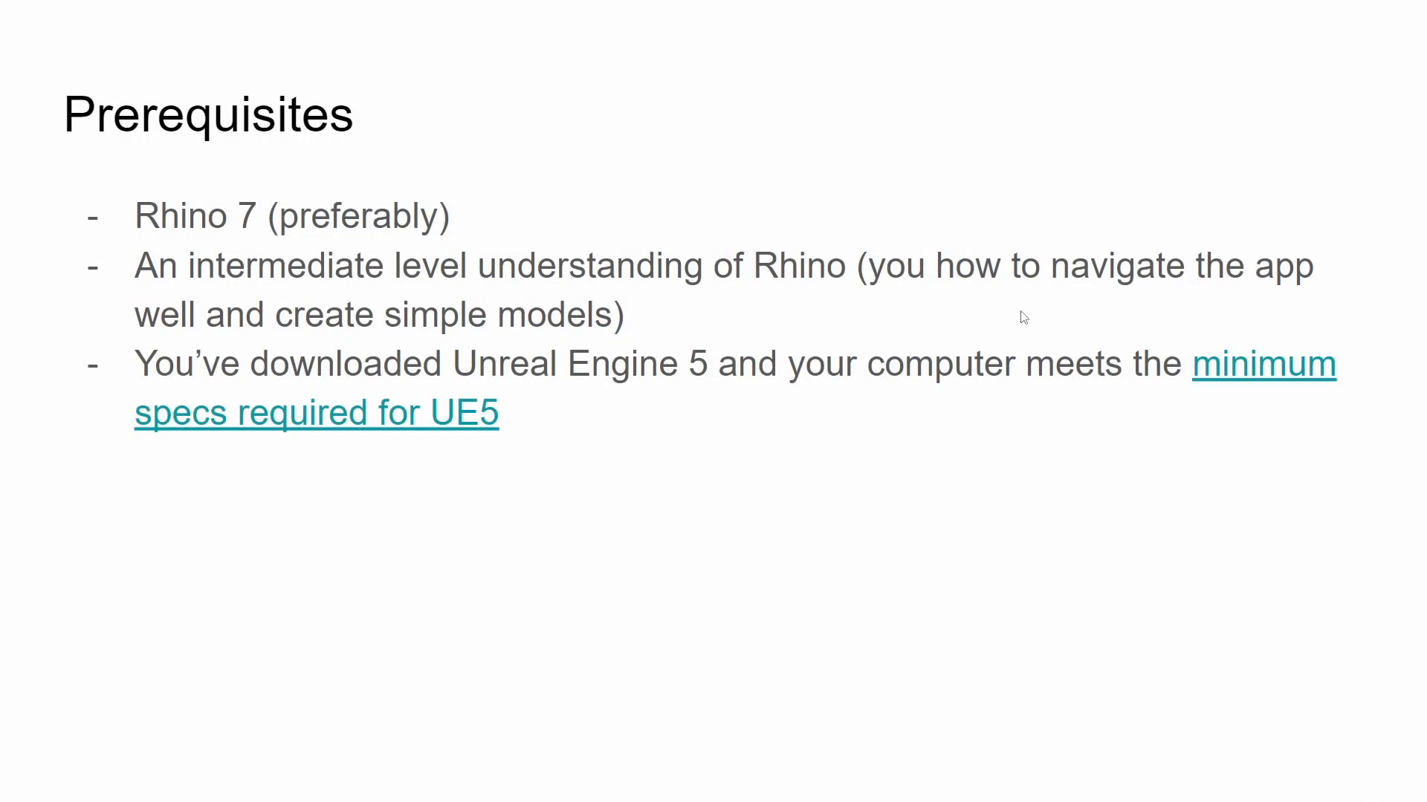
Switch to Chrome and search Google for "3:2 hd pixels" to look up a matching resolution
key(Escape)
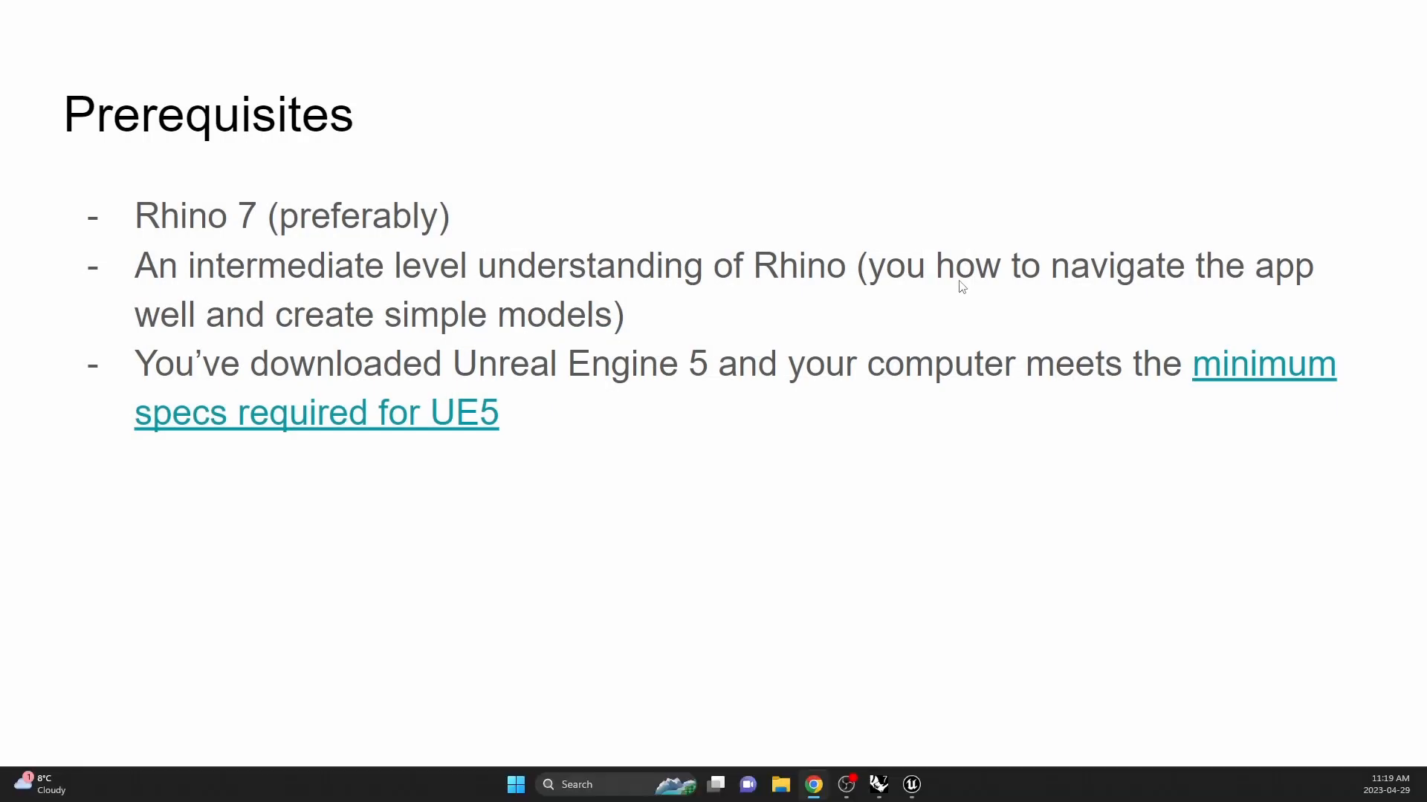
click(376, 12)
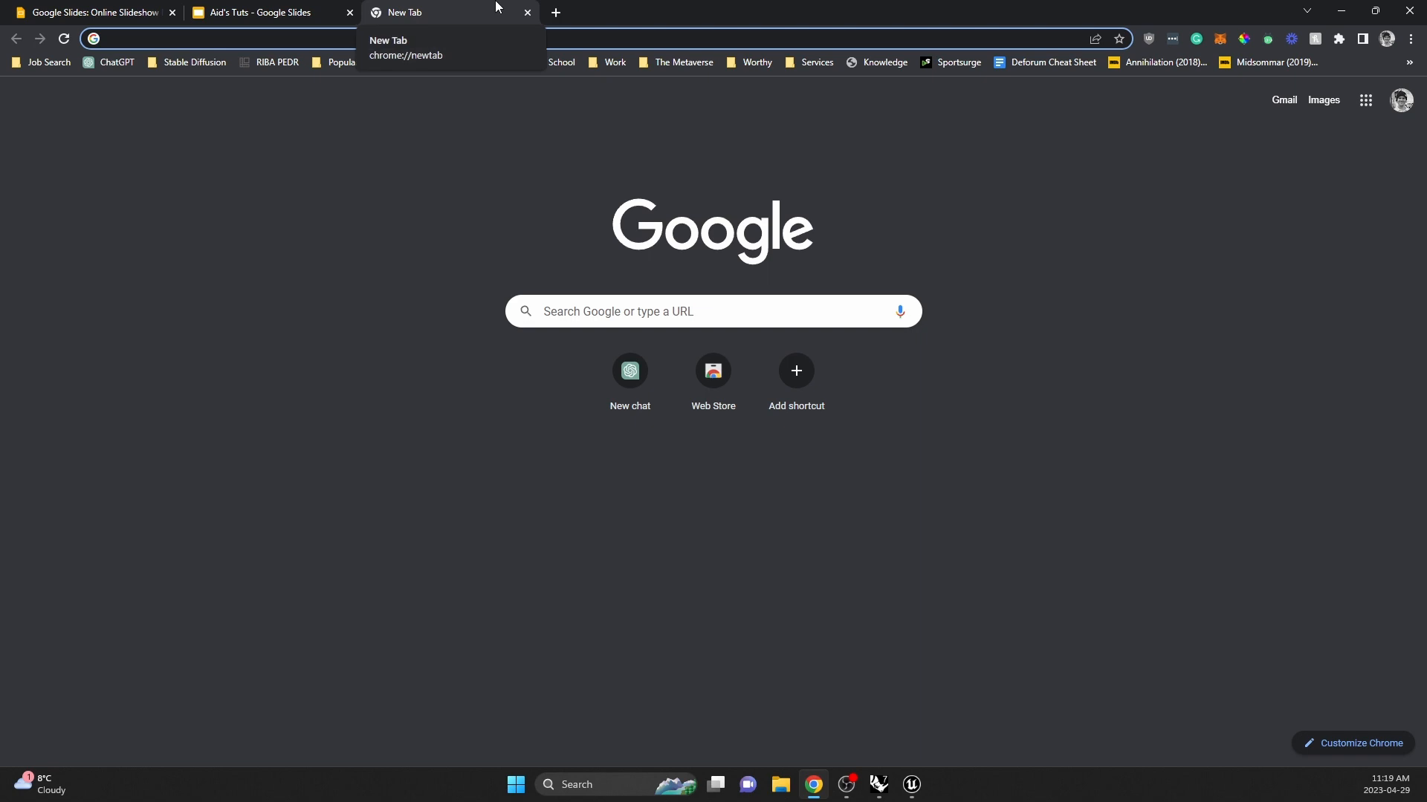
text(3:)
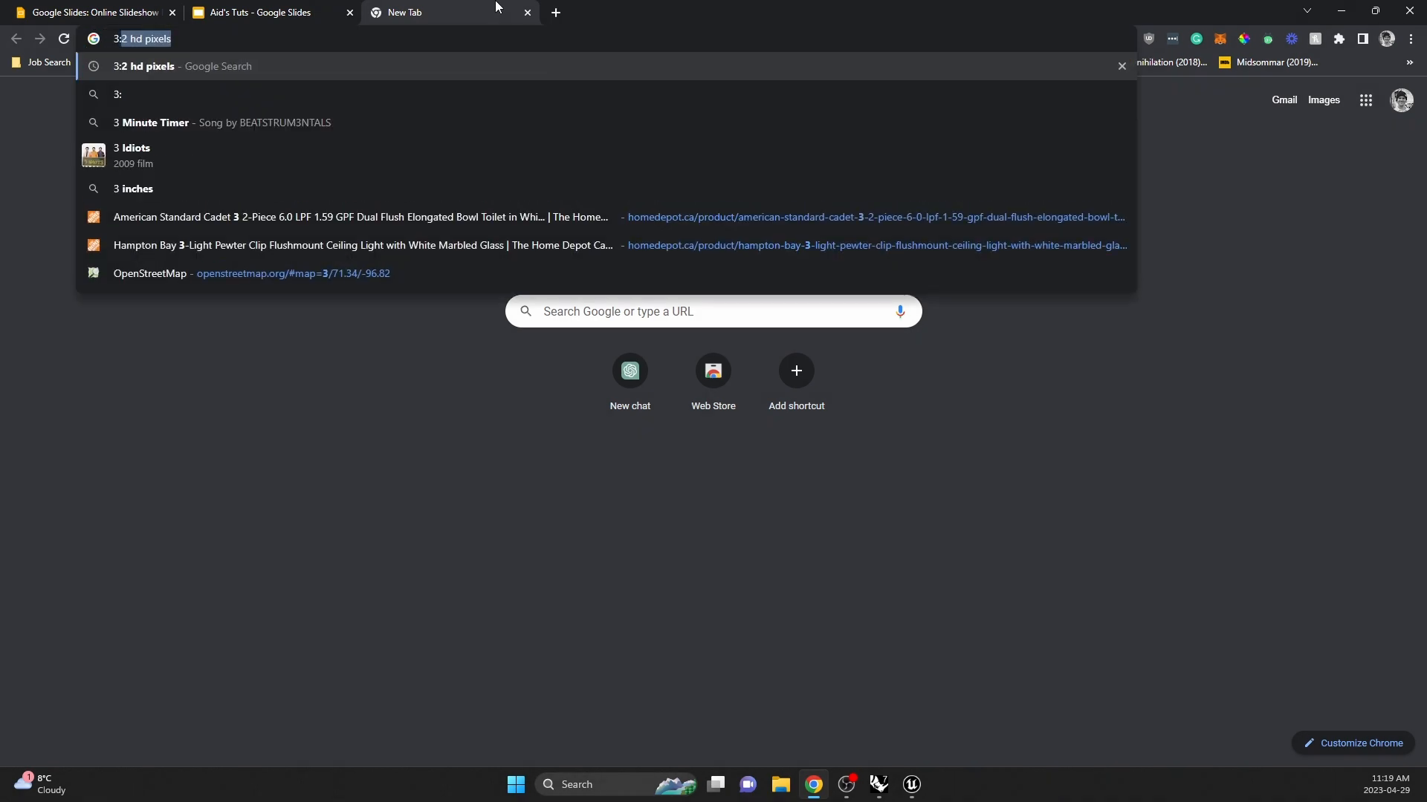
key(Return)
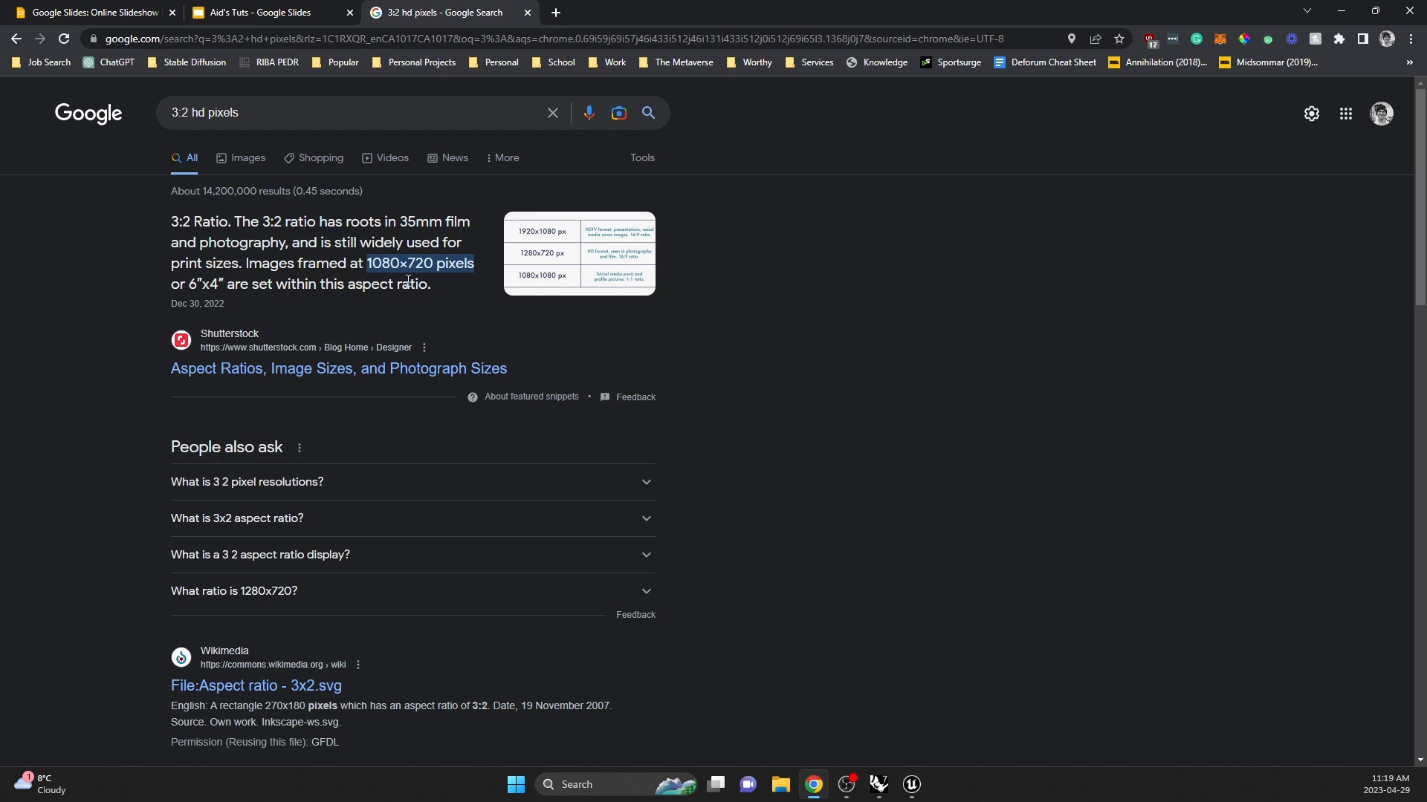
Switch back to Unreal Engine and set the render job's output resolution to 720 by 1080
key(alt+Tab)
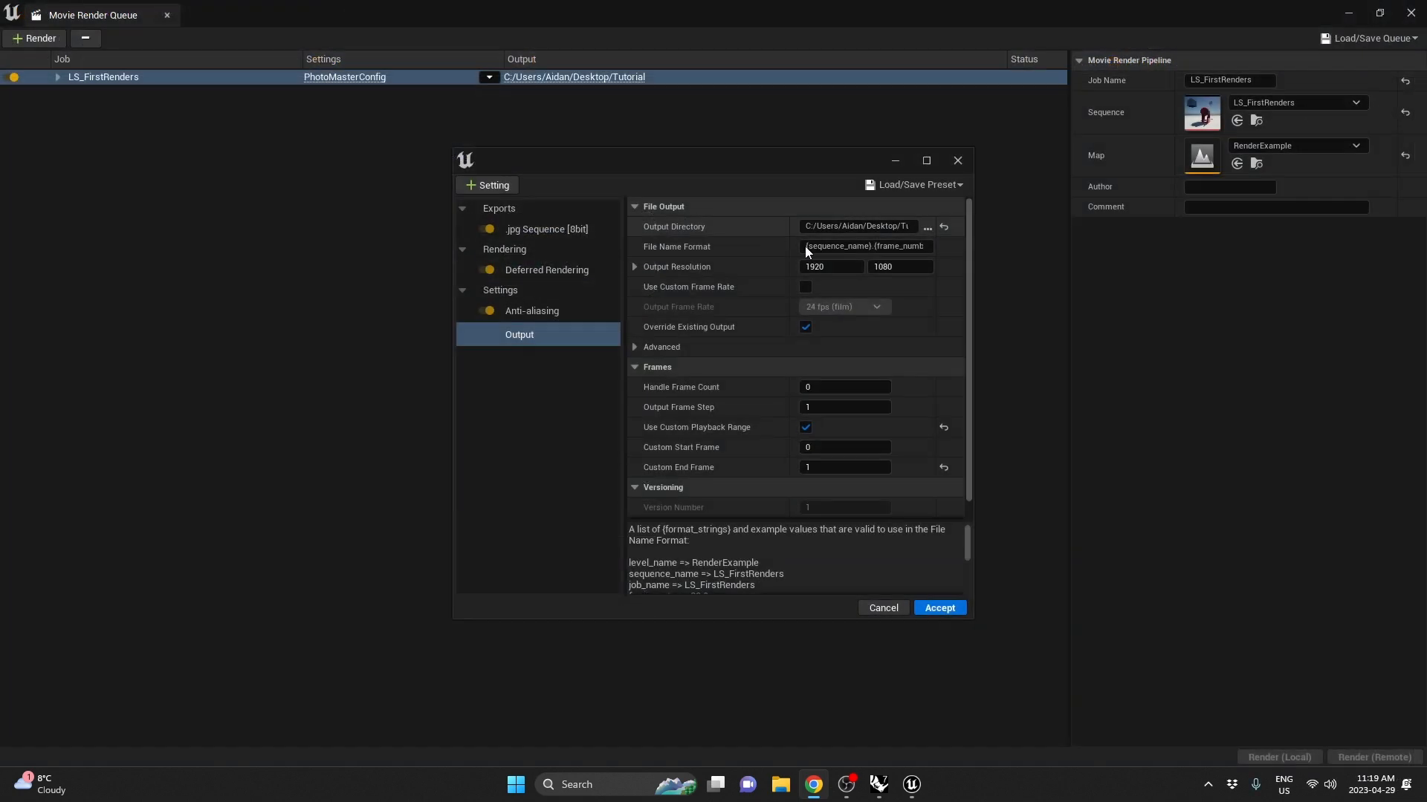
click(832, 267)
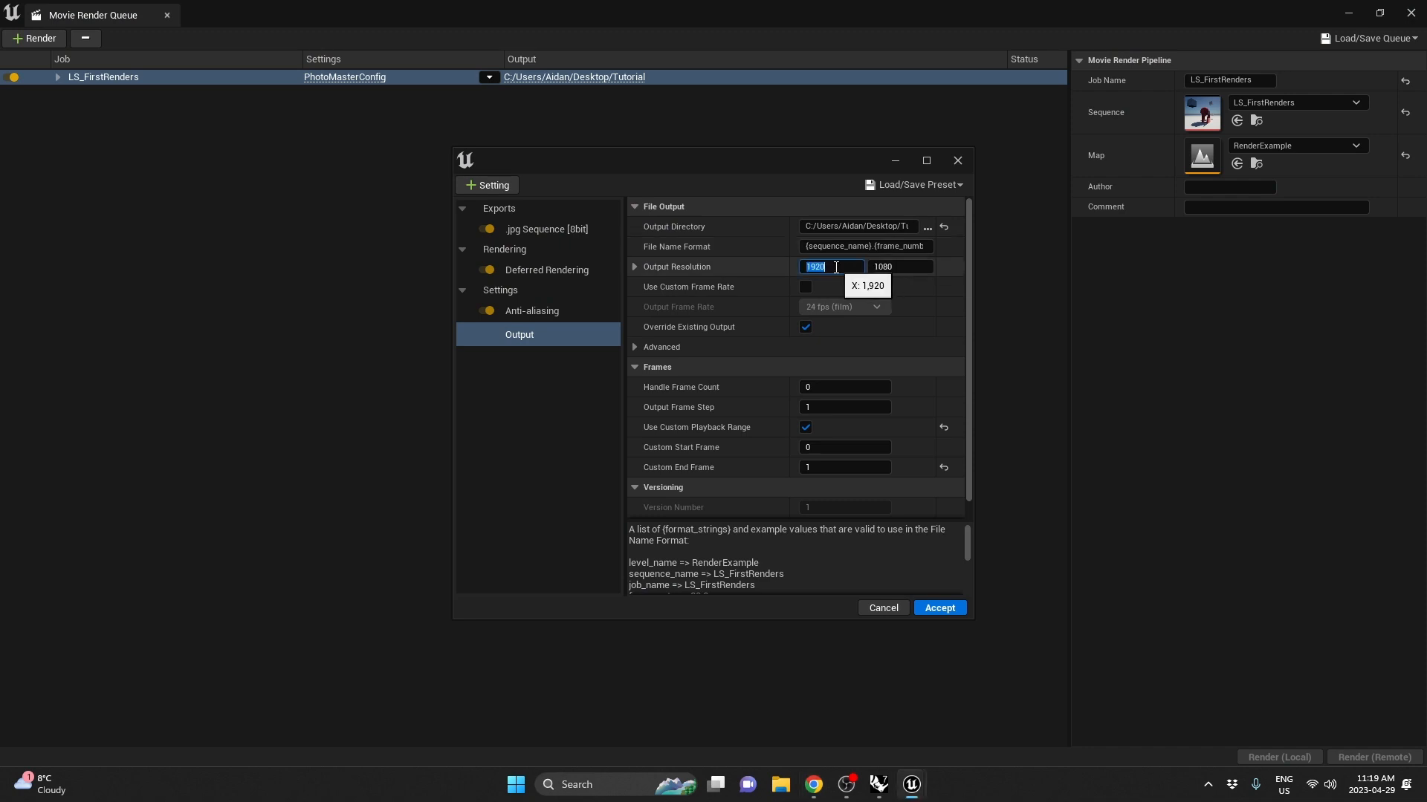
text(720)
key(Tab)
text(10)
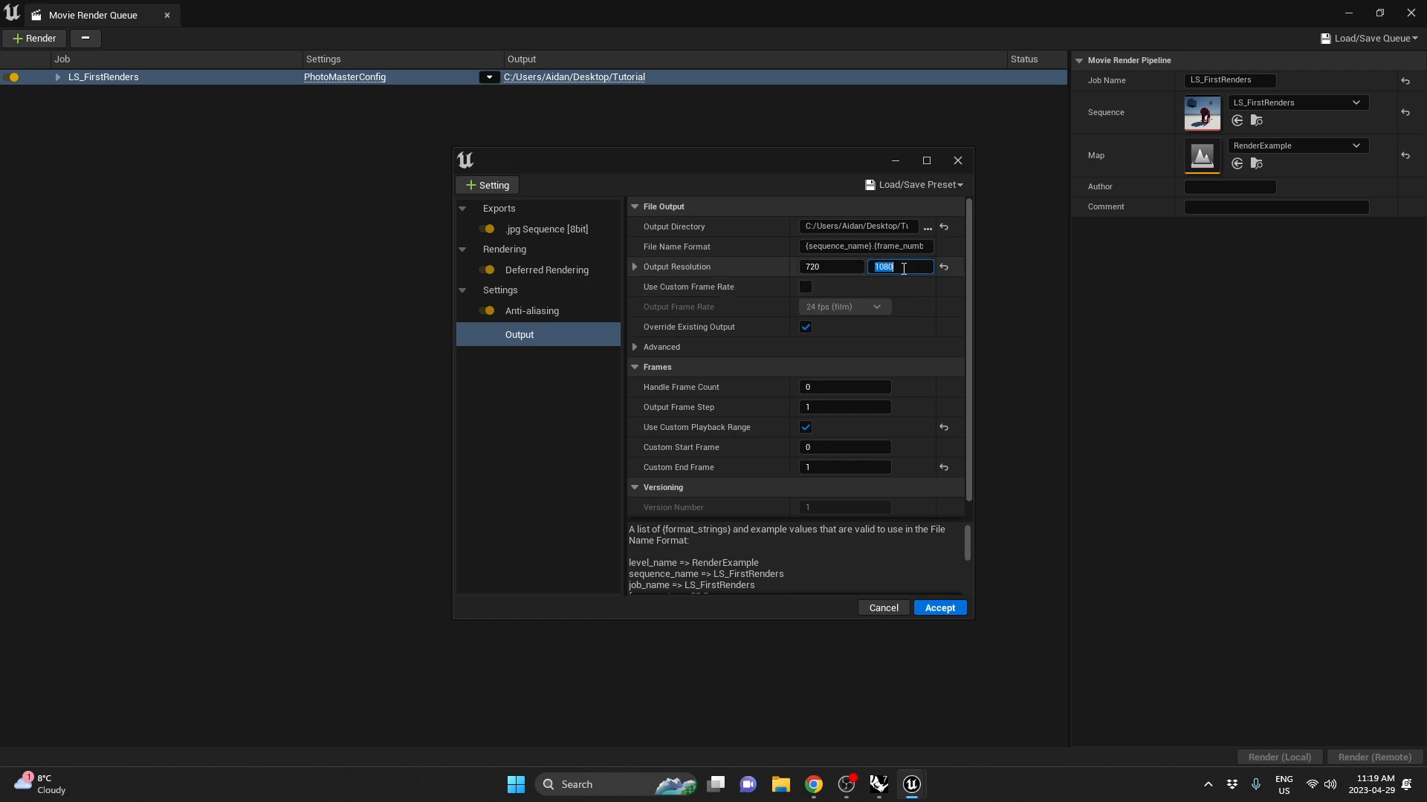
Double the output resolution to 1440 by 2160, accept the render settings and recheck them
click(904, 269)
text(*2)
key(Return)
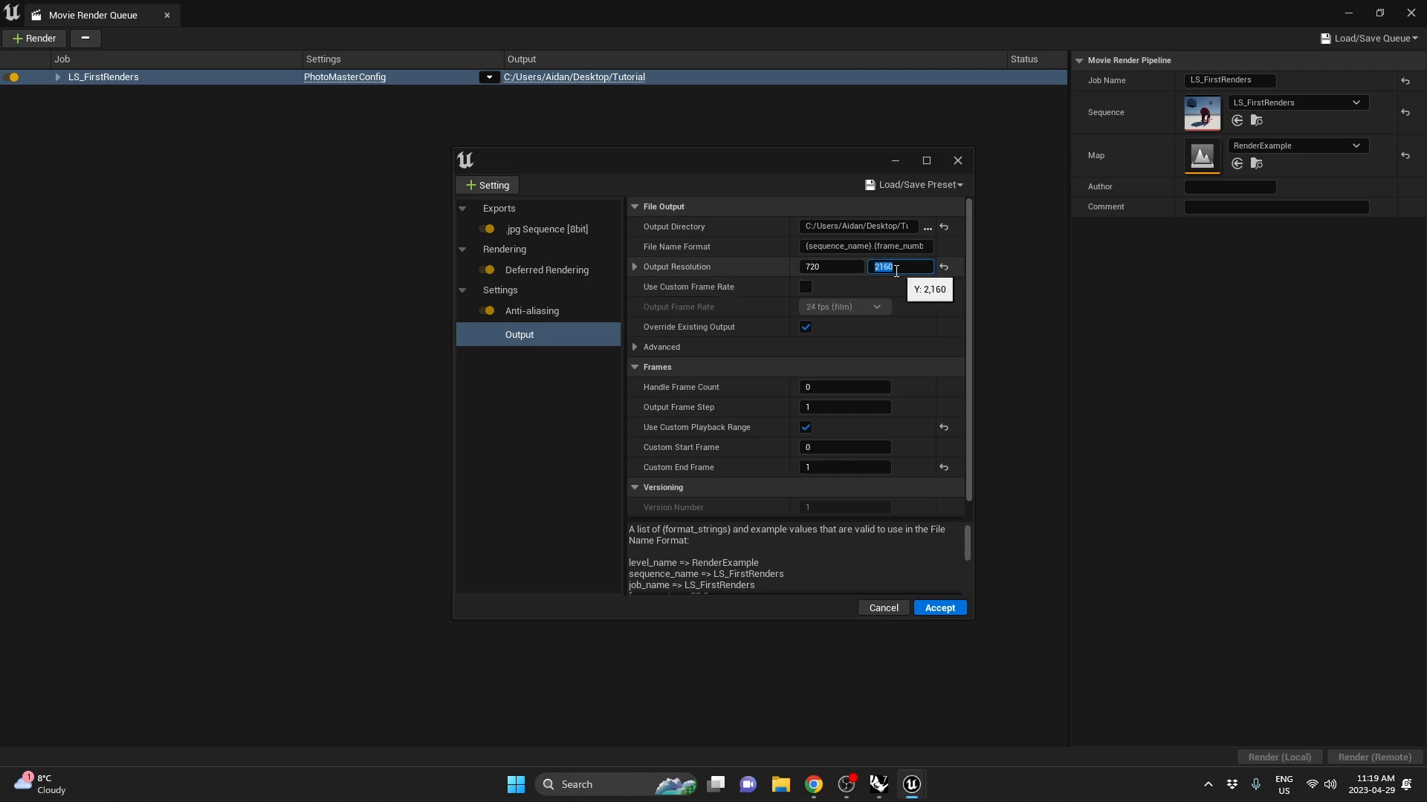
click(840, 269)
click(841, 270)
text(*2)
key(Return)
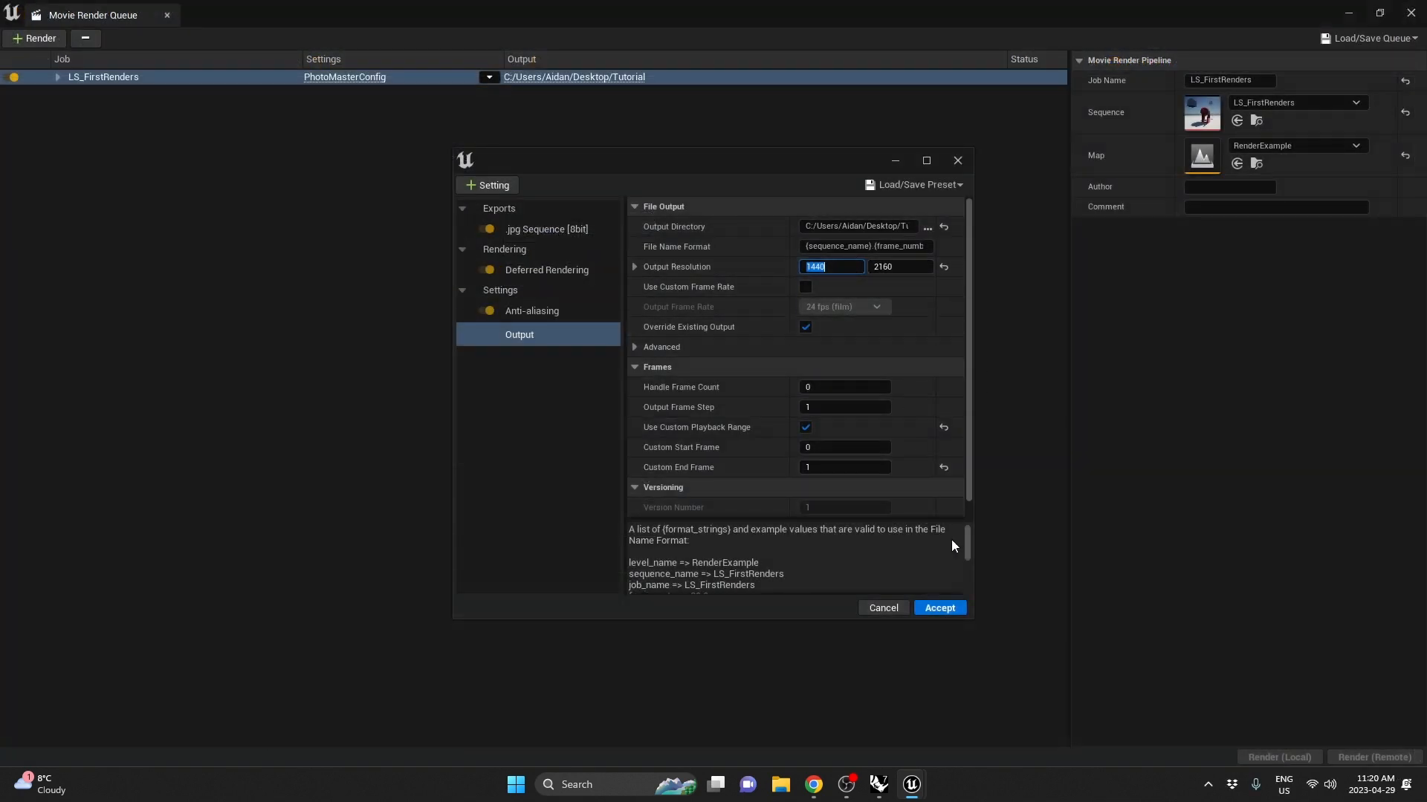
click(937, 608)
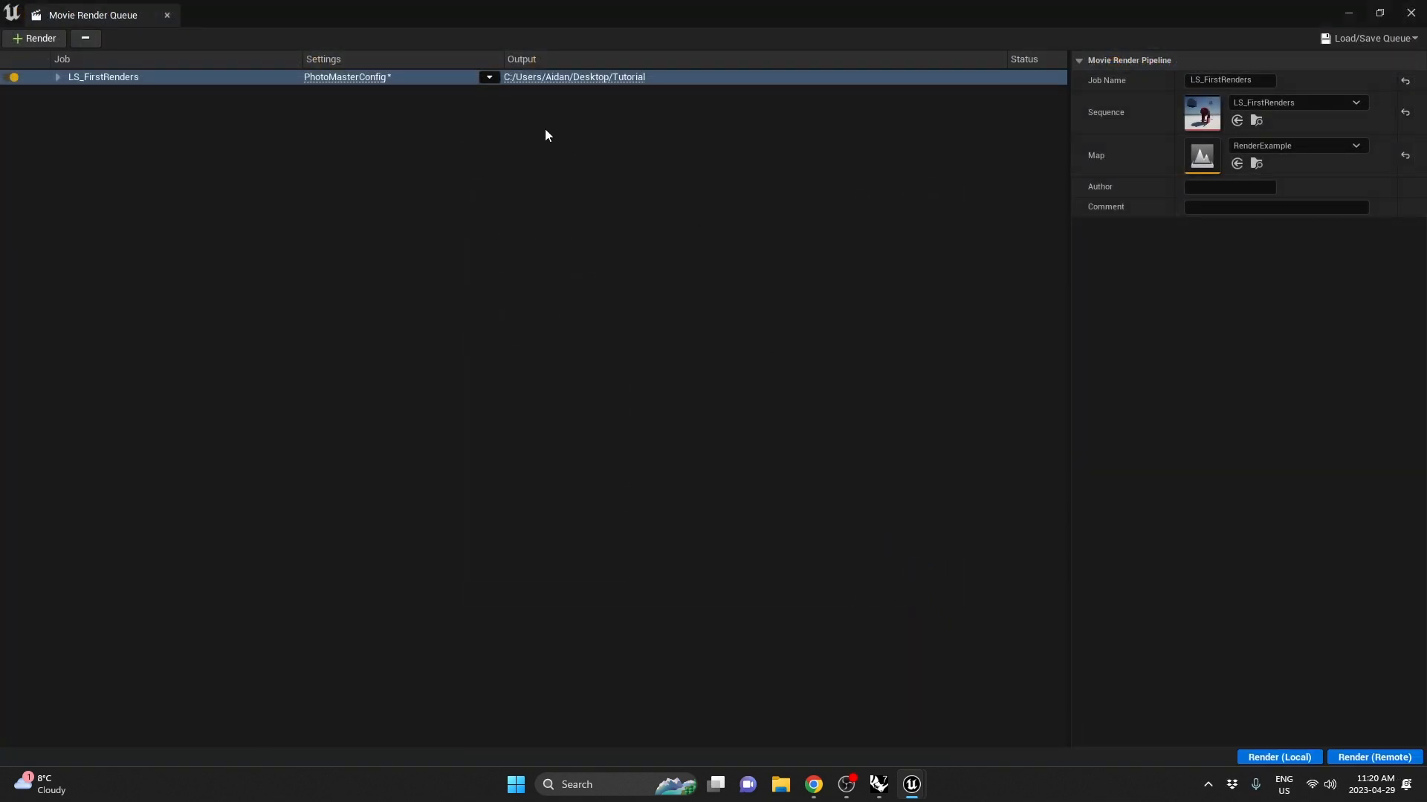
click(355, 77)
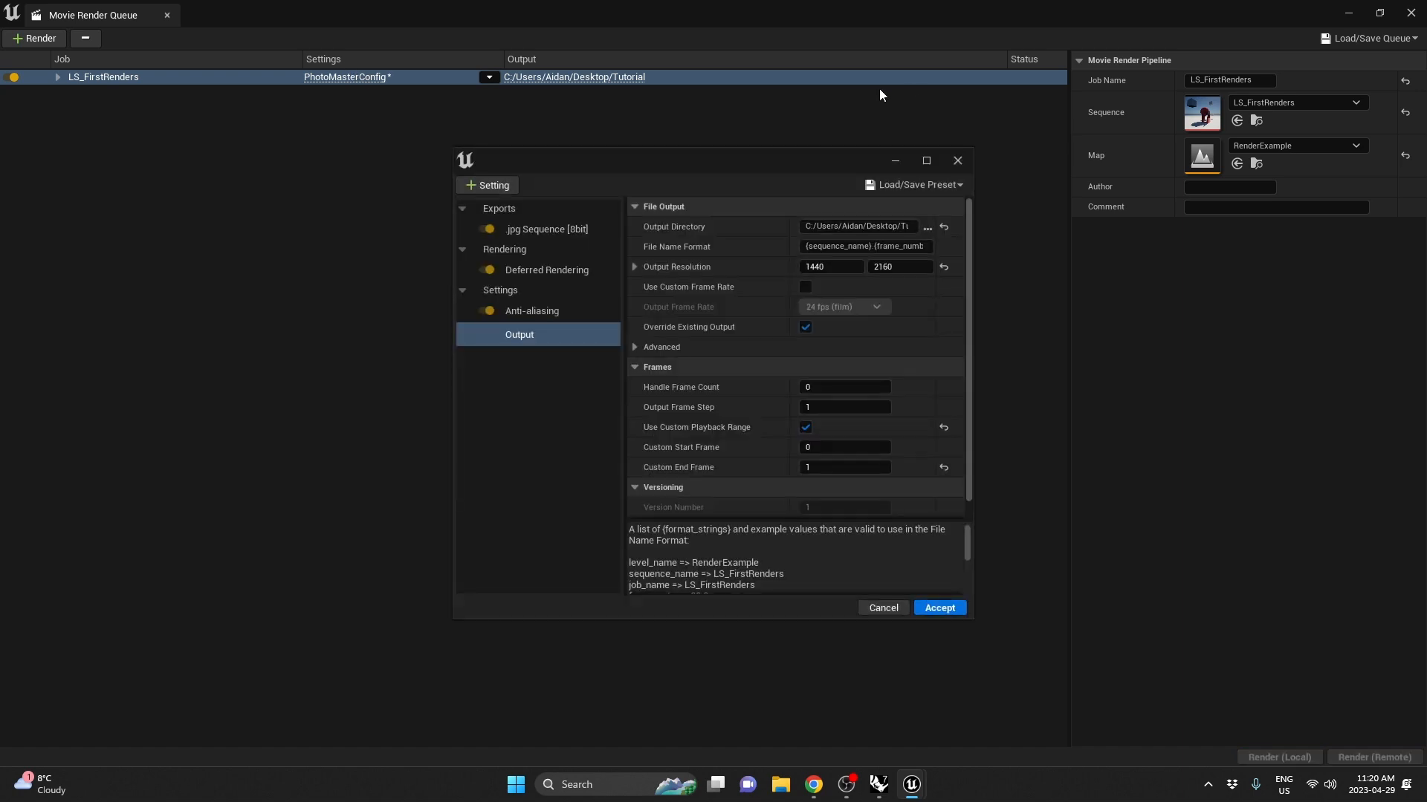
click(956, 161)
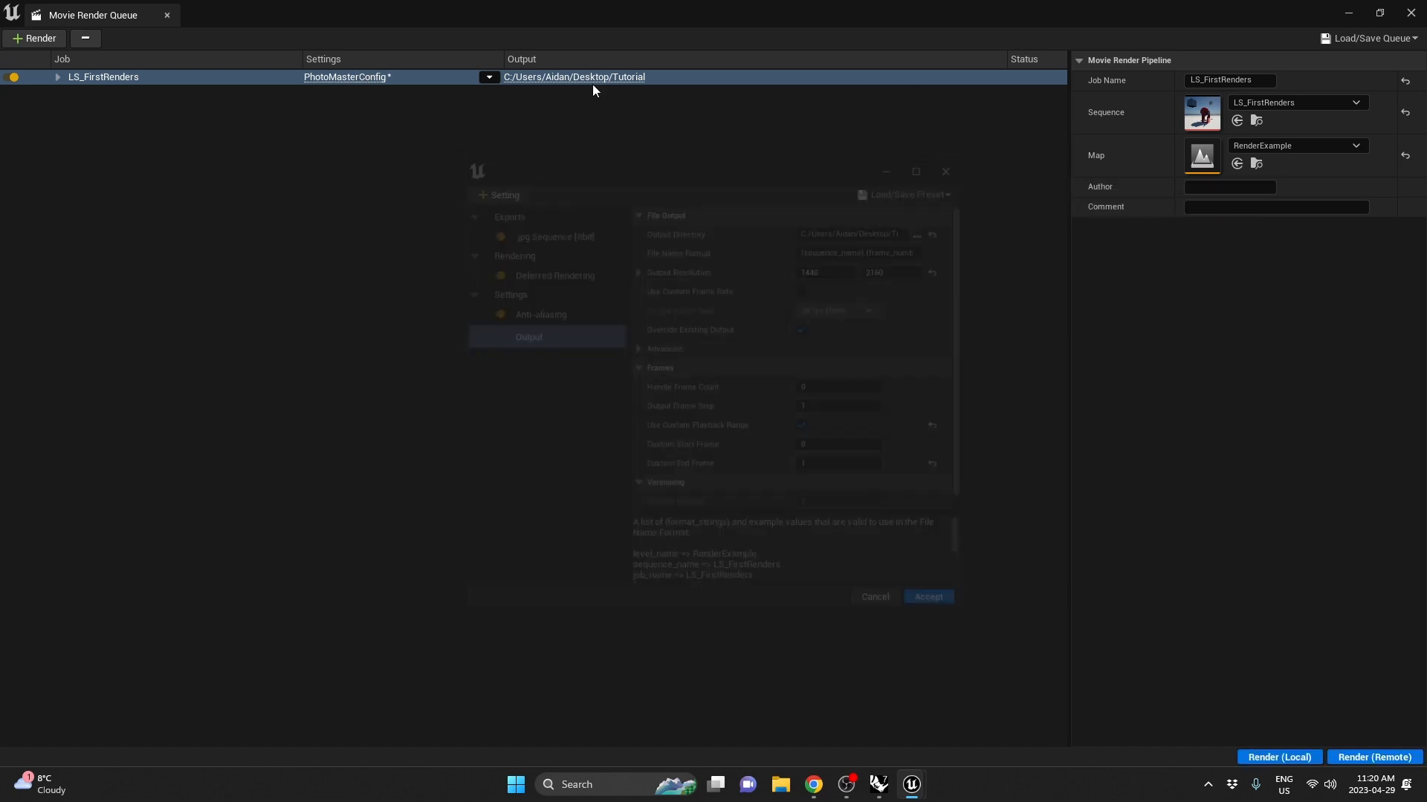
Render the LS_FirstRenders job locally and open the LS_FirstRenders.0000 image from the Tutorial folder in File Explorer
click(1293, 758)
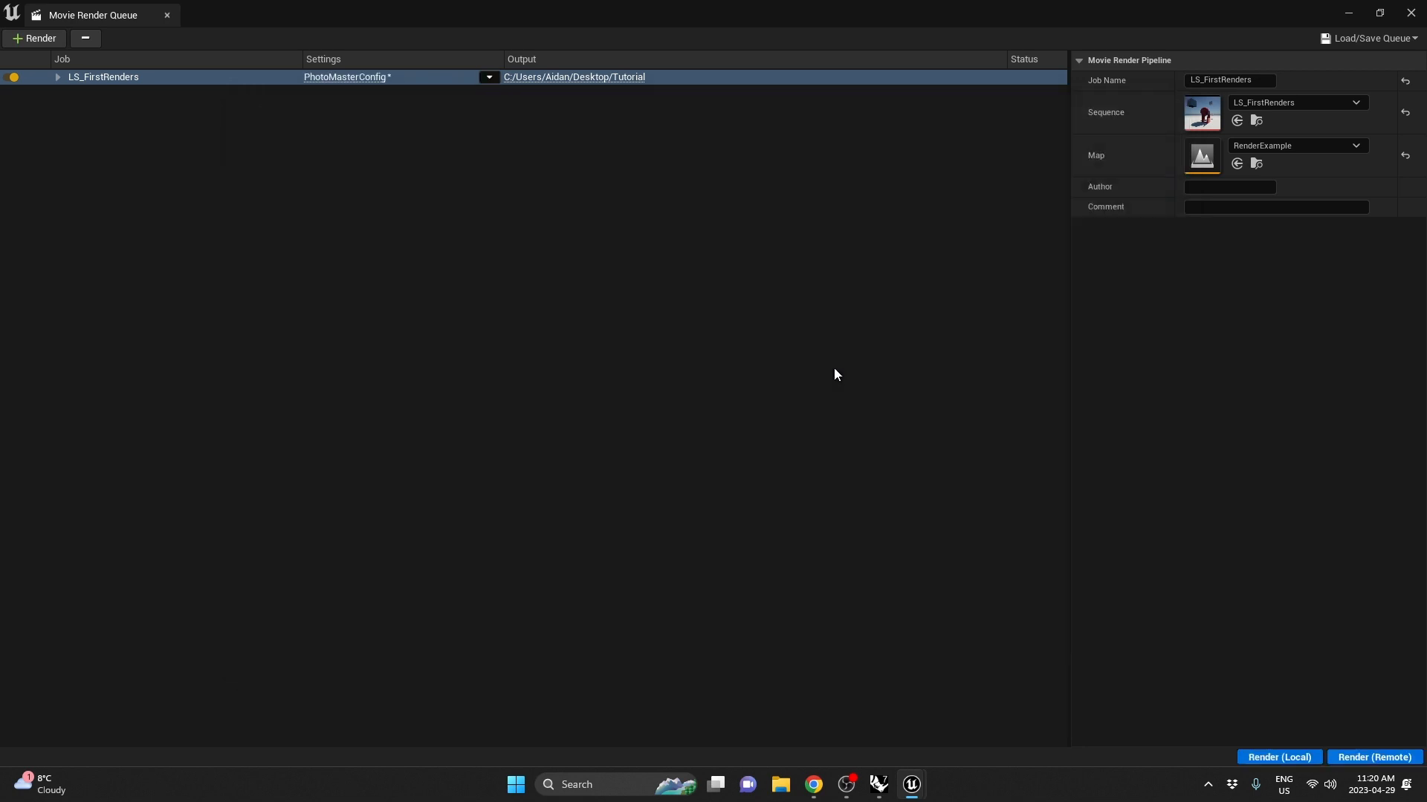
click(781, 785)
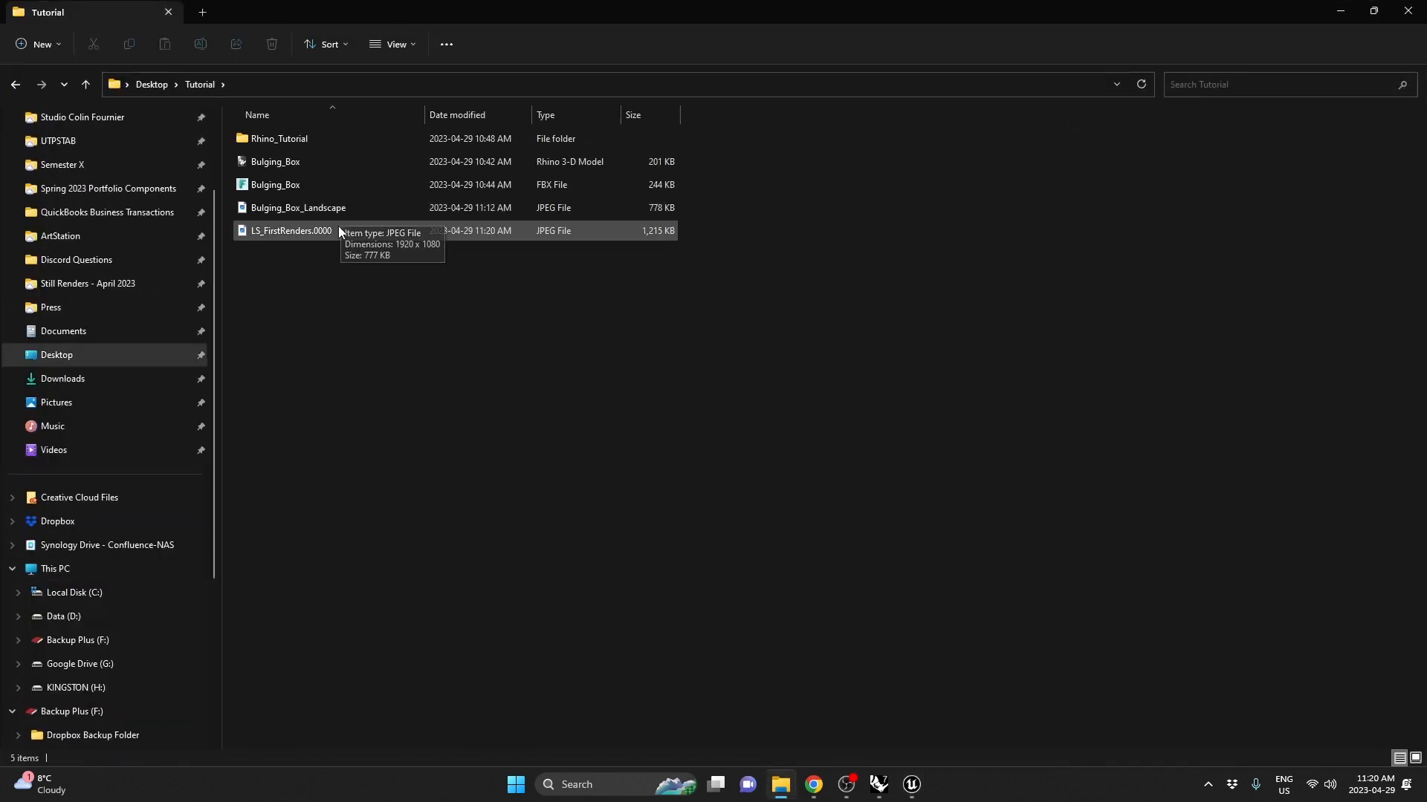
double_click(343, 229)
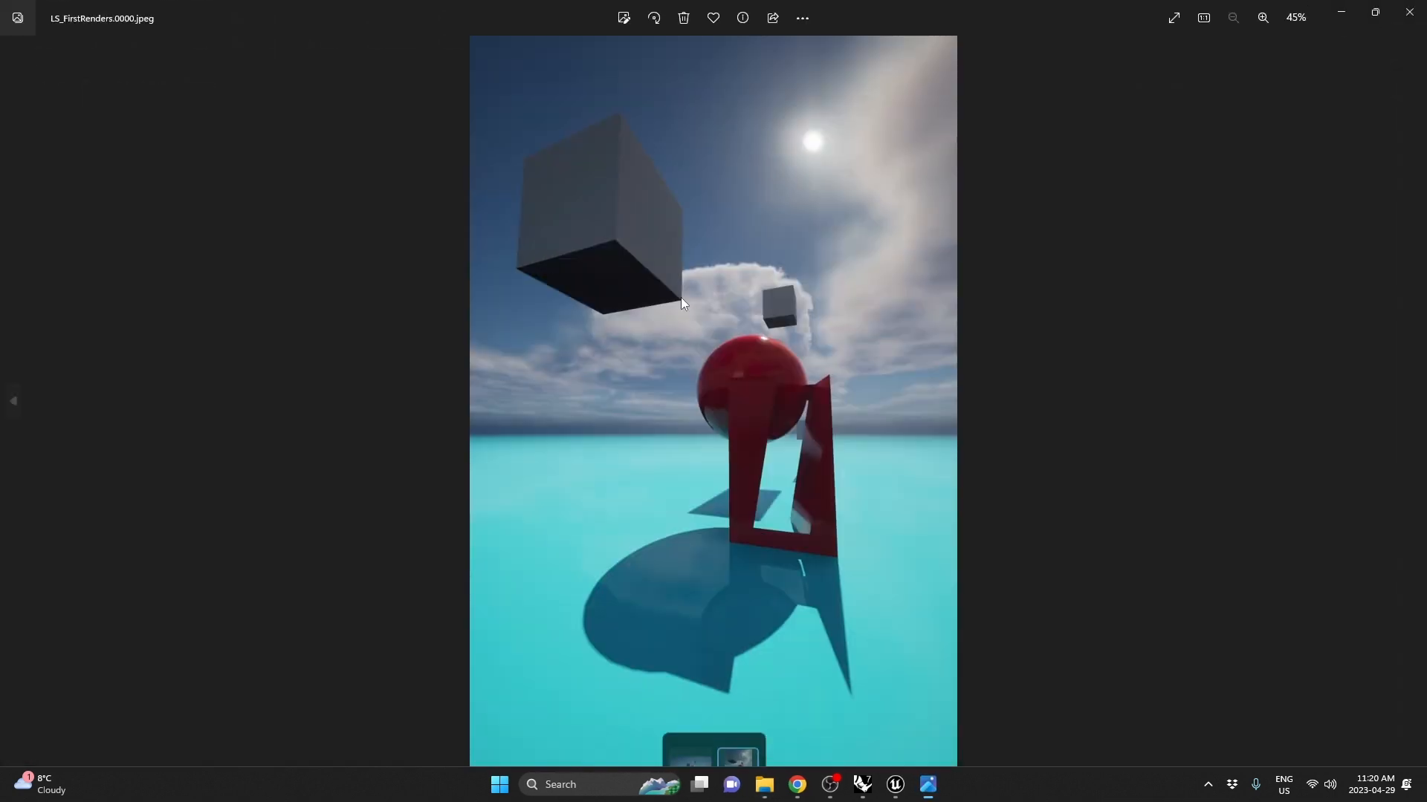
Examine the rendered portrait image up close, including the sphere, the boxes and the clouds, and close the image viewer
scroll(790, 336, up, 8)
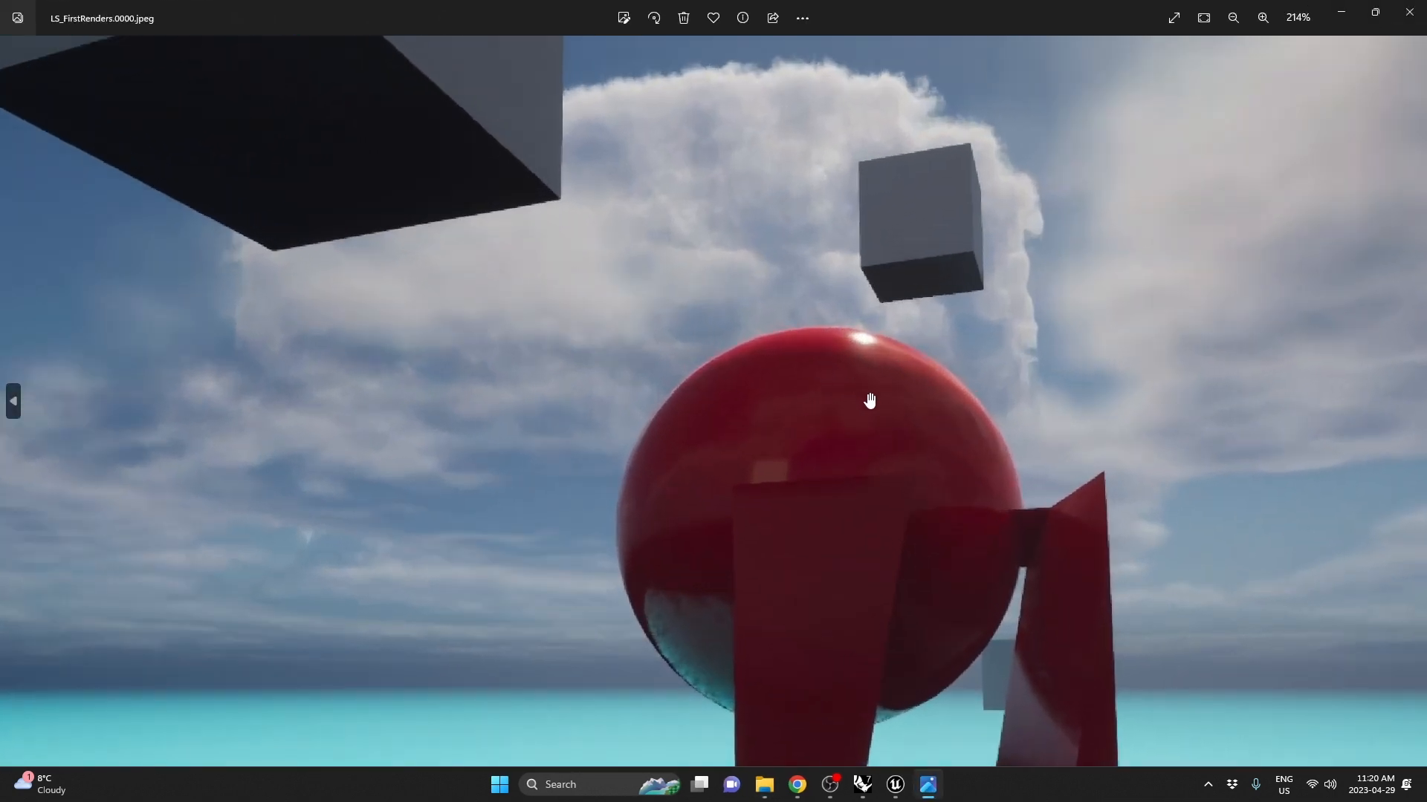
scroll(869, 402, down, 6)
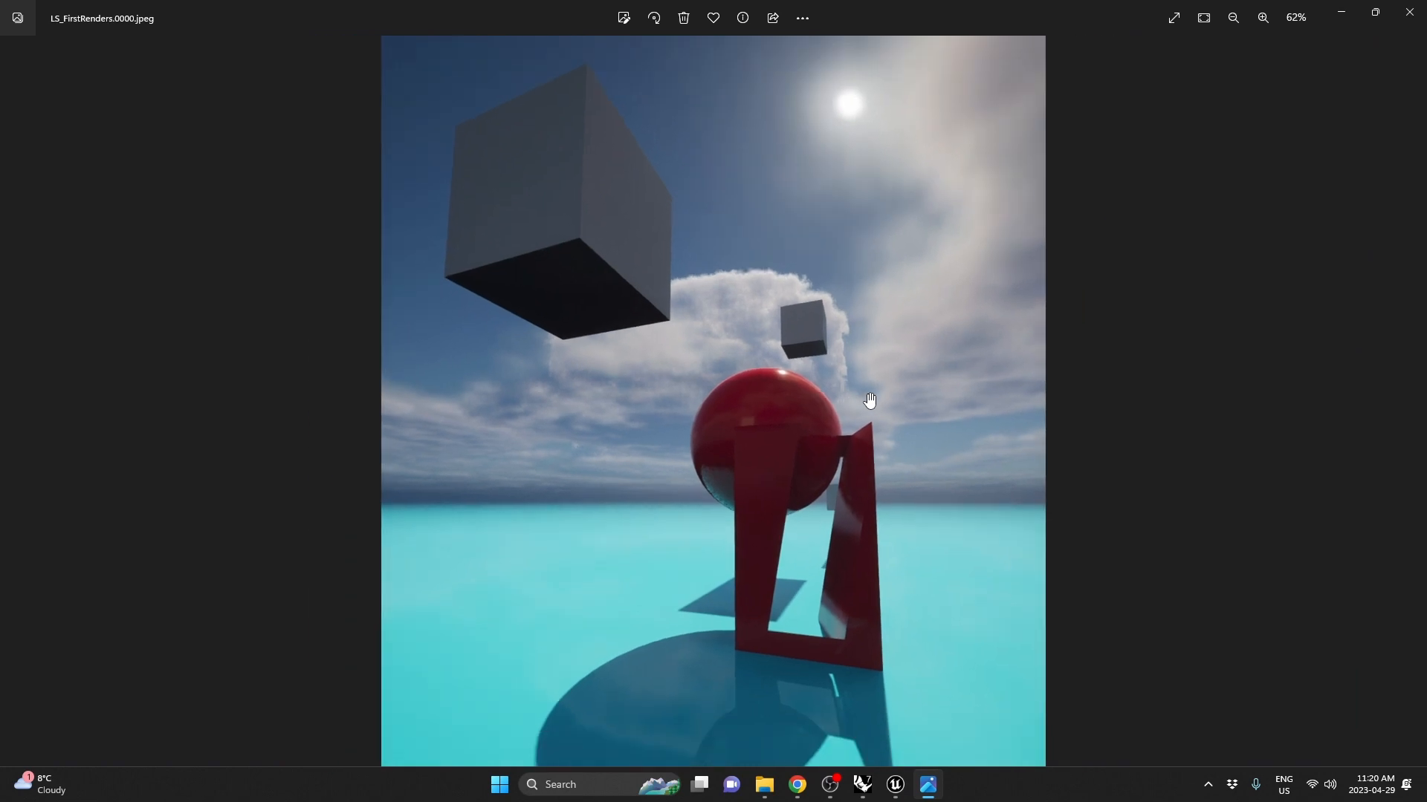
scroll(869, 401, down, 2)
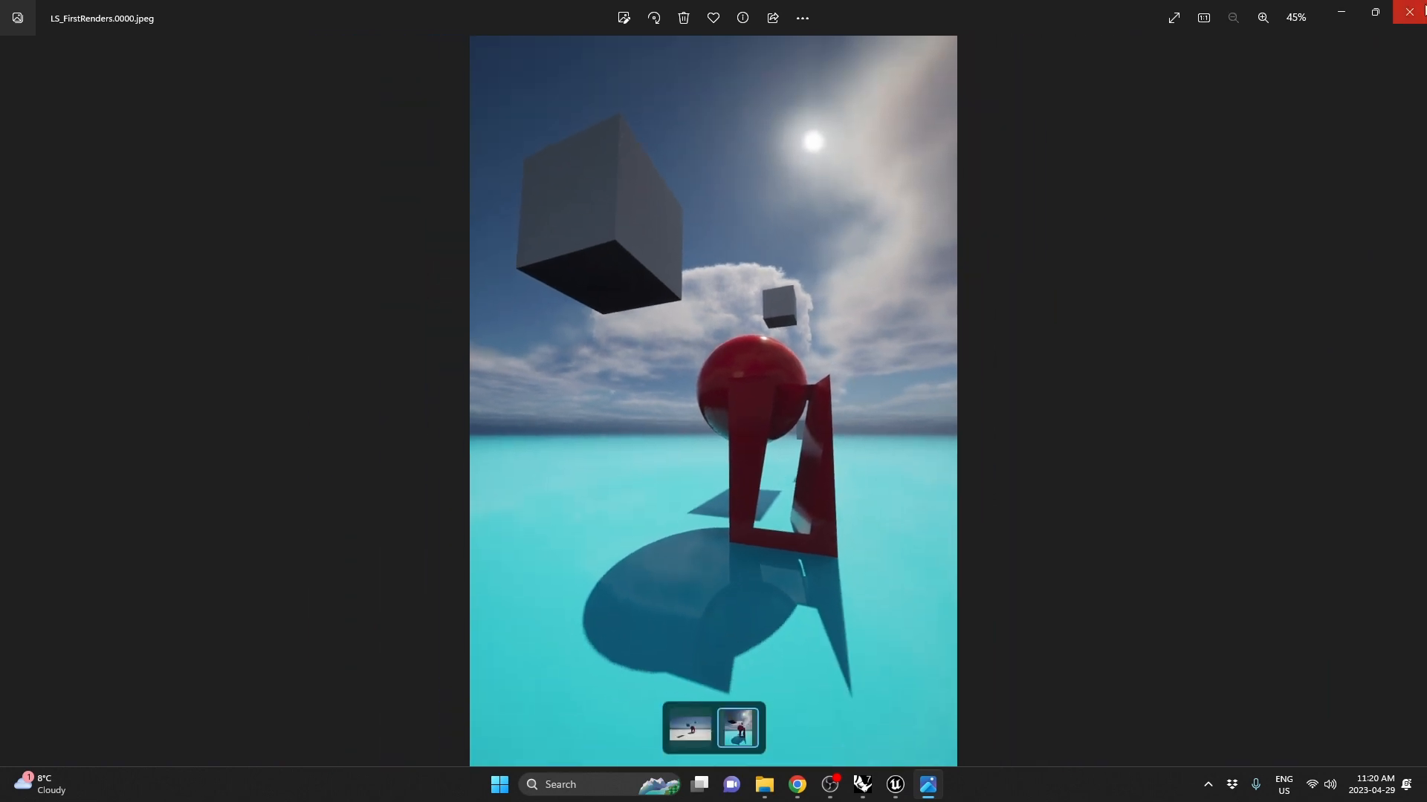
click(1408, 11)
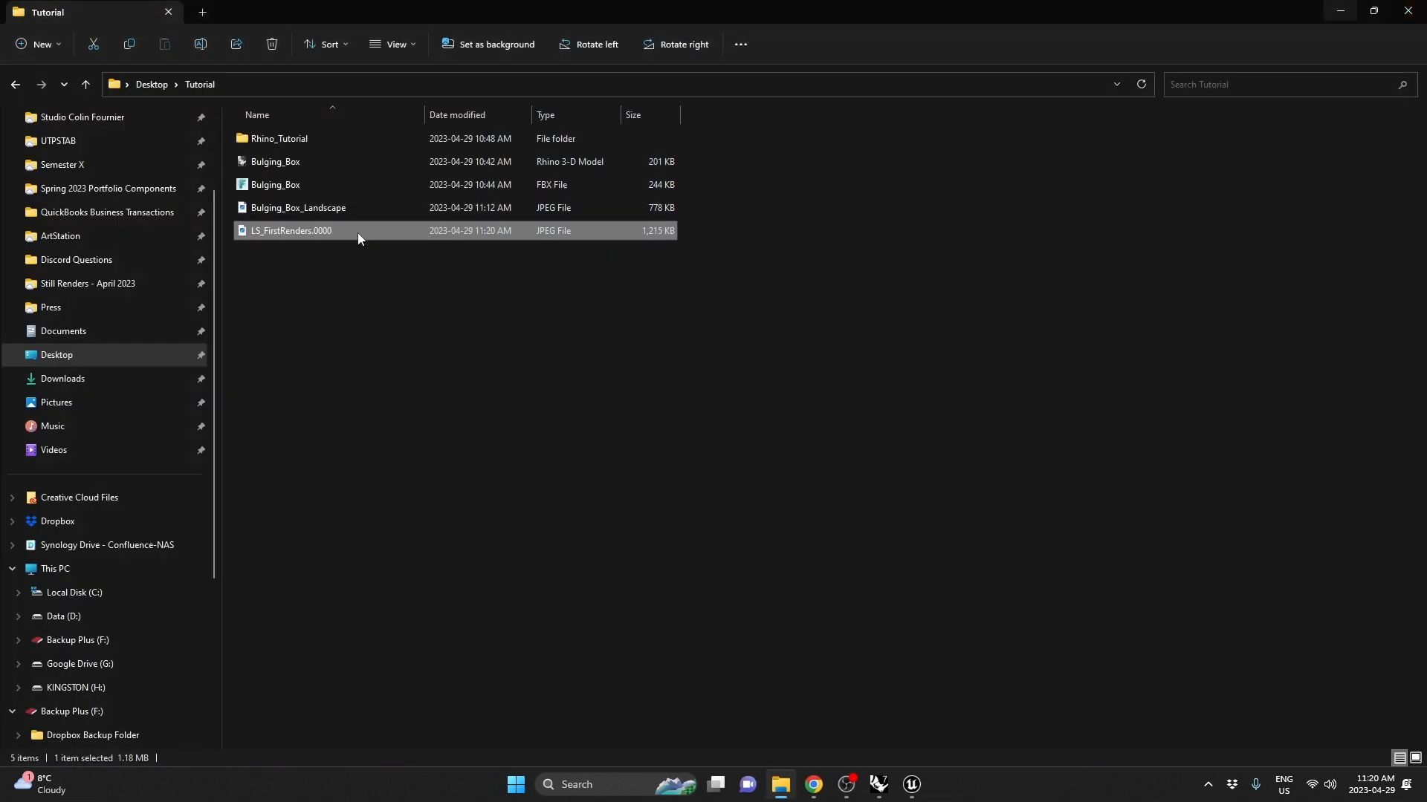
Rename the LS_FirstRenders.0000 image in the Tutorial folder as Bulging_Box_Vertical
key(F2)
text(Bulging_Box_Verti)
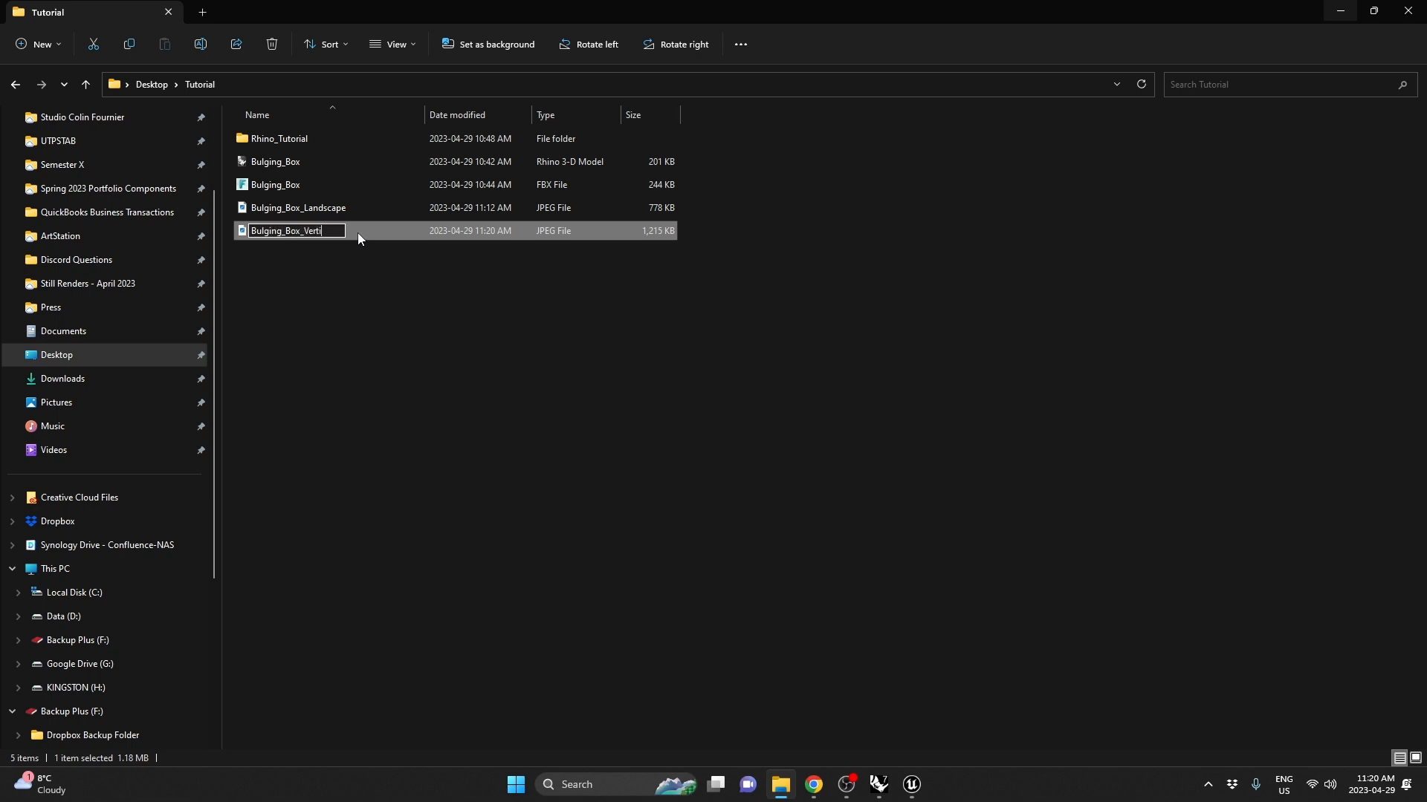
text(cal)
key(Return)
View the Bulging_Box_Landscape and Bulging_Box_Vertical images one after the other and close the viewer
double_click(364, 213)
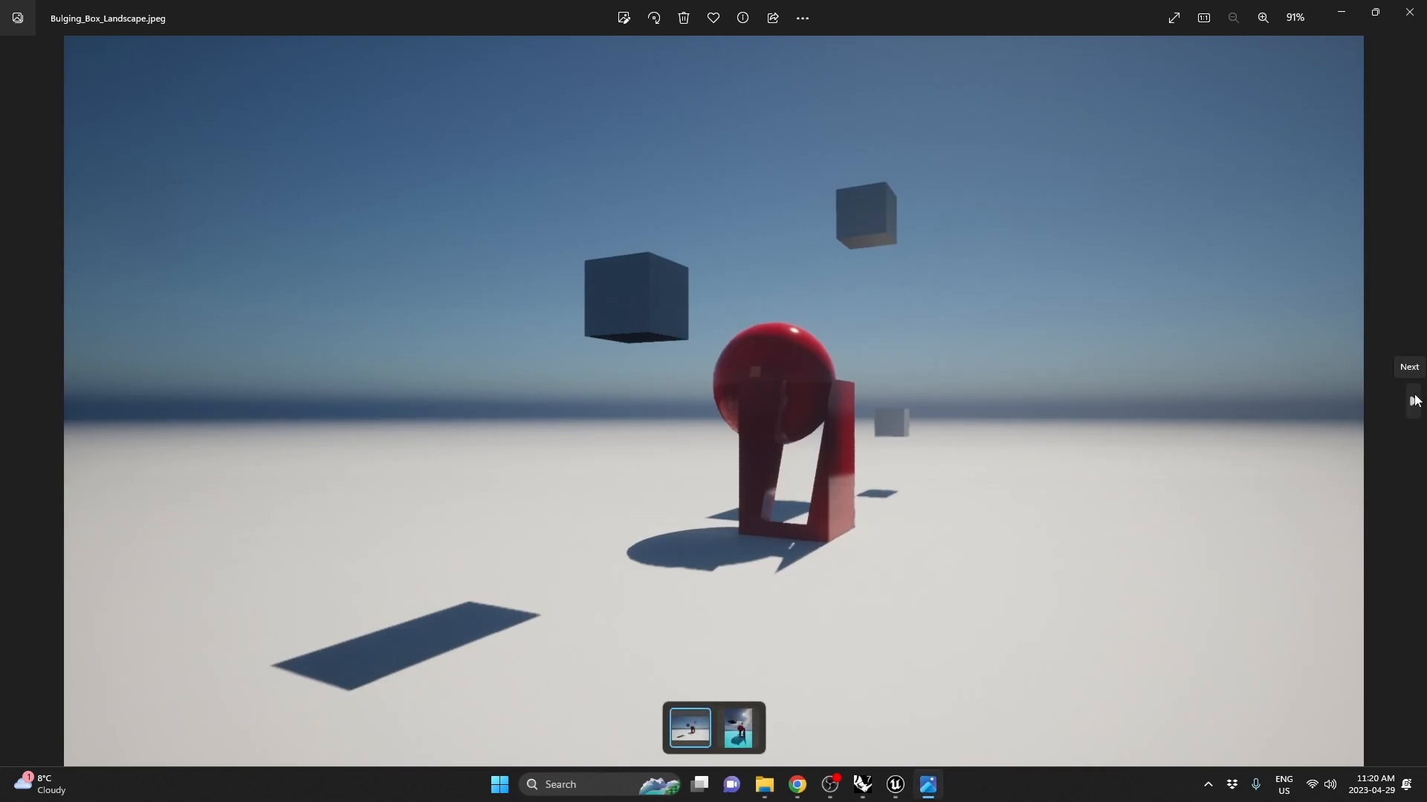
click(1414, 400)
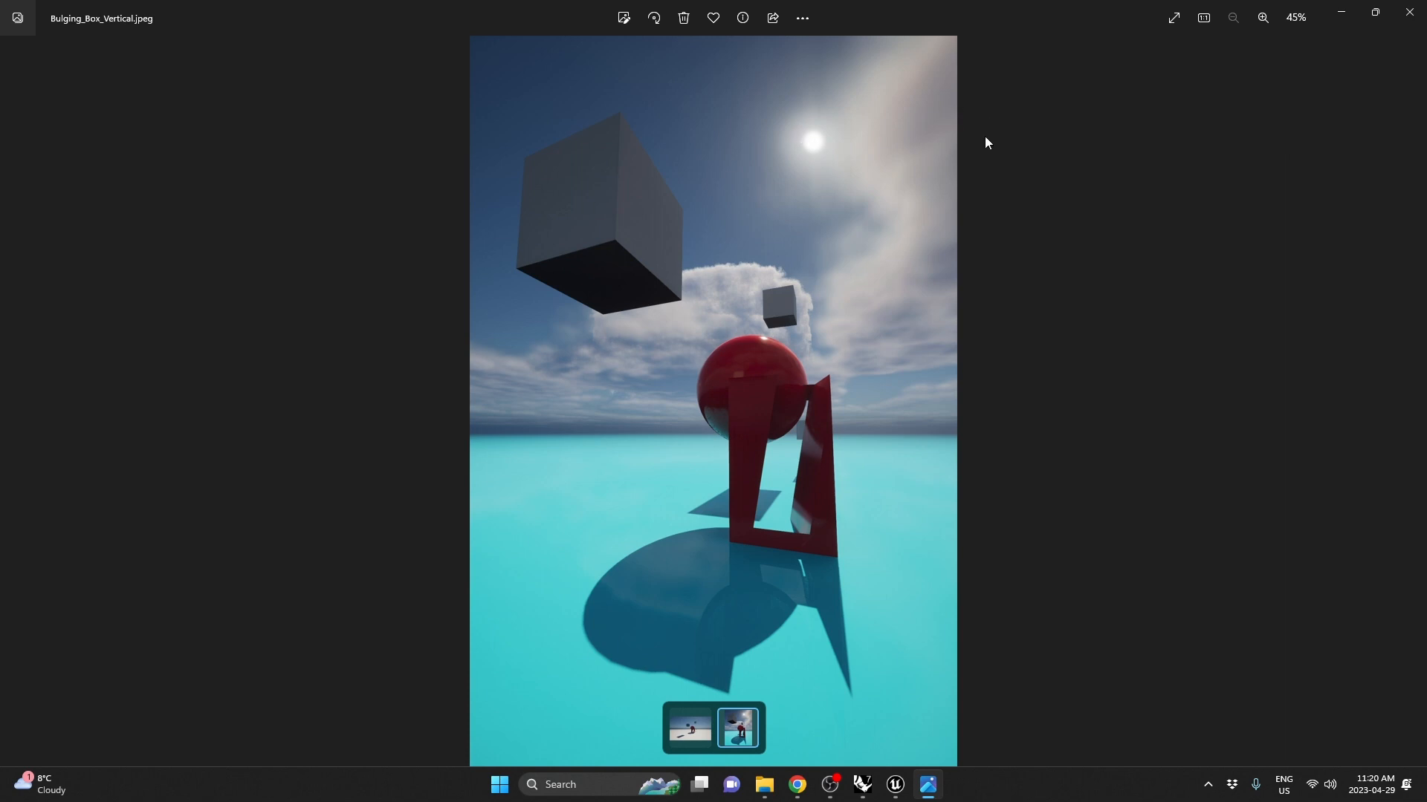
click(1410, 12)
Switch back to Unreal Engine and close the Movie Render Queue and the LS_FirstRenders sequence
key(alt+Tab)
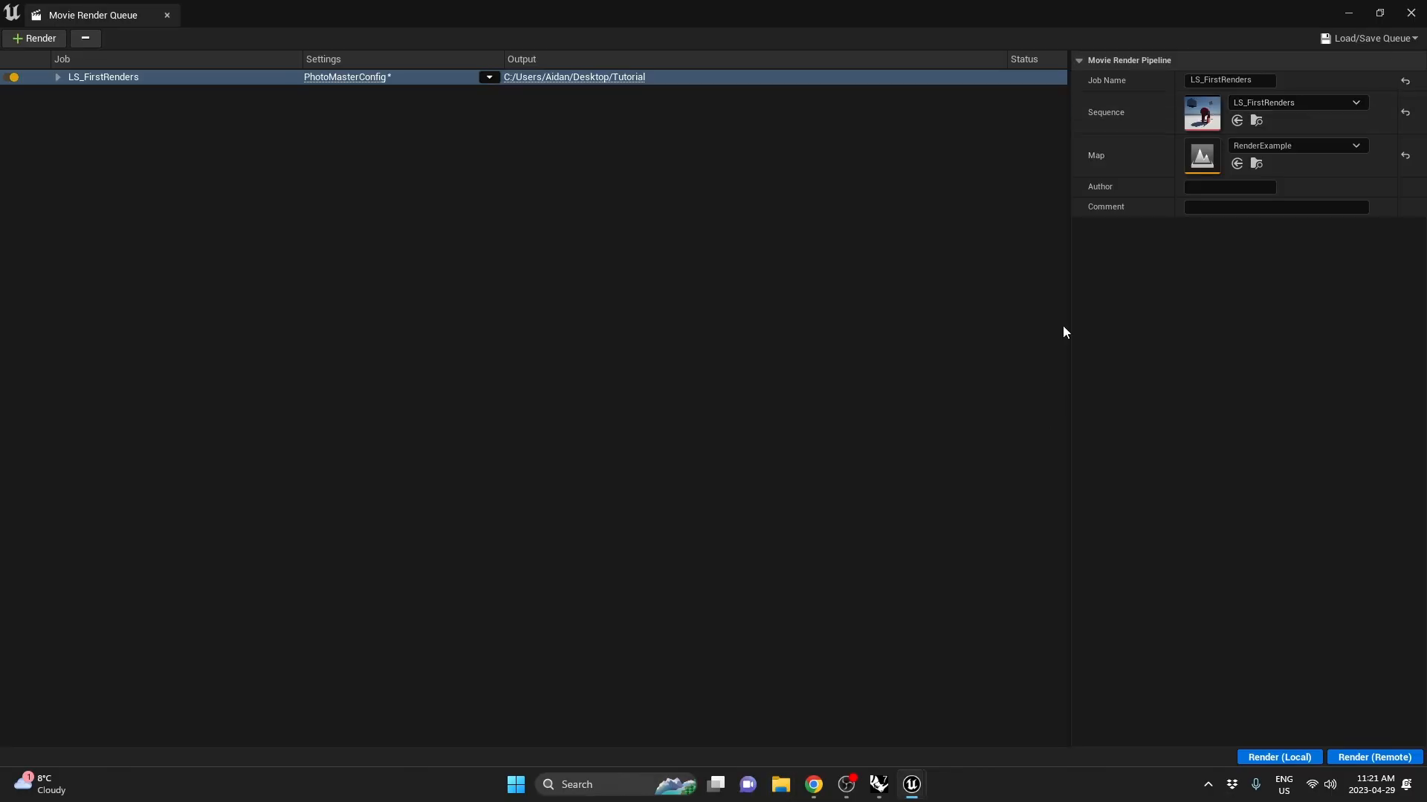
click(1412, 18)
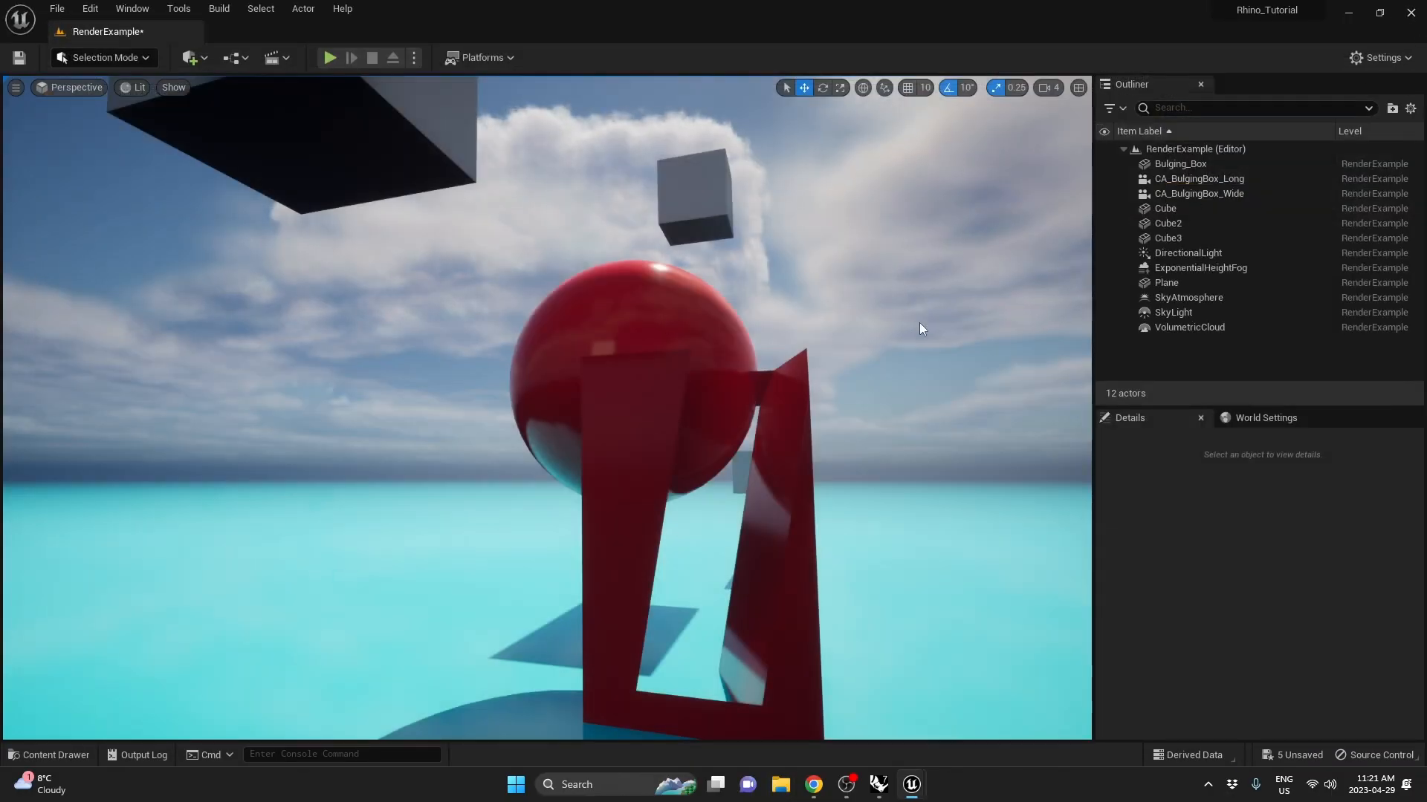
key(s)
right_drag(921, 288, 914, 379)
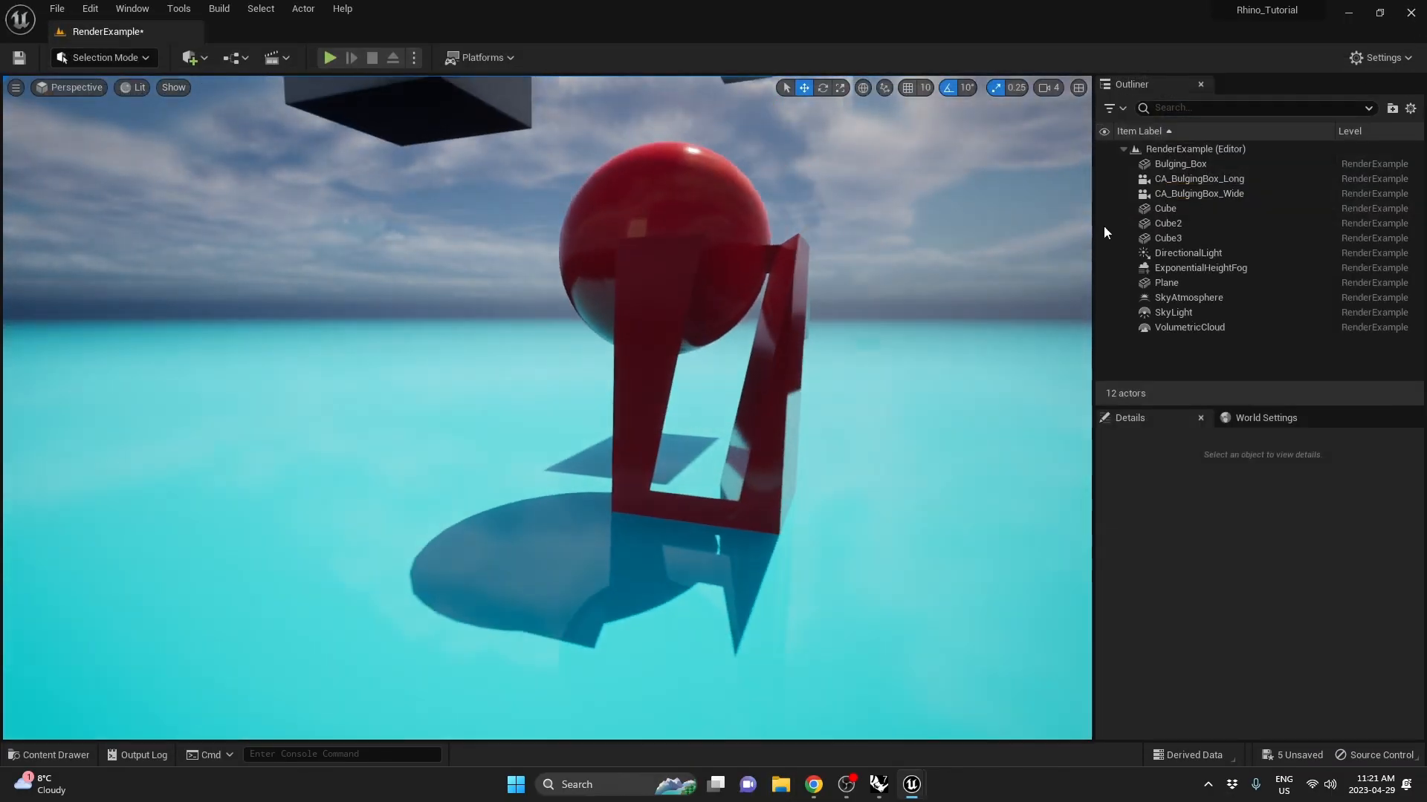
click(1410, 11)
right_drag(682, 295, 735, 297)
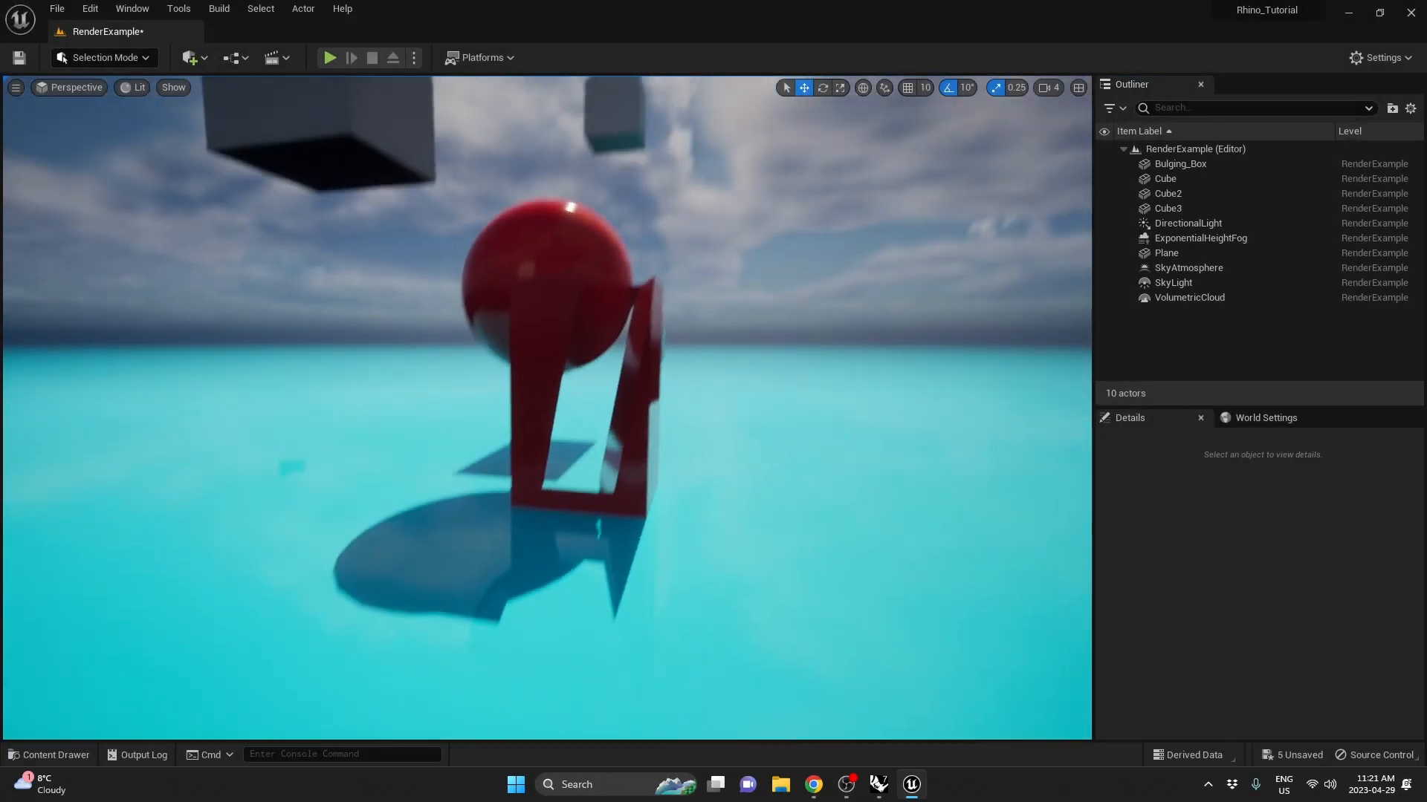
Create a new folder named Maps in the project's Content folder
key(ctrl+space)
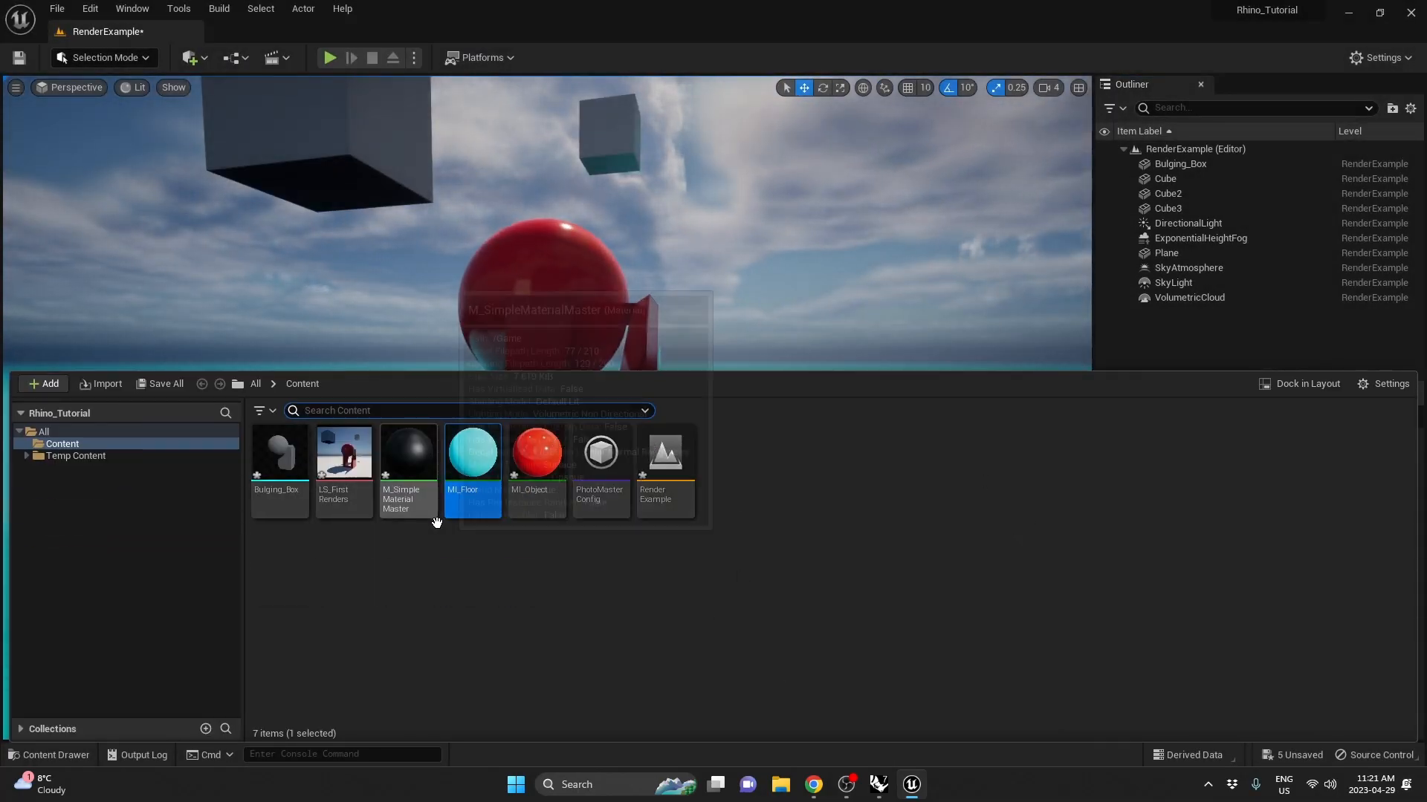
click(356, 549)
right_click(355, 547)
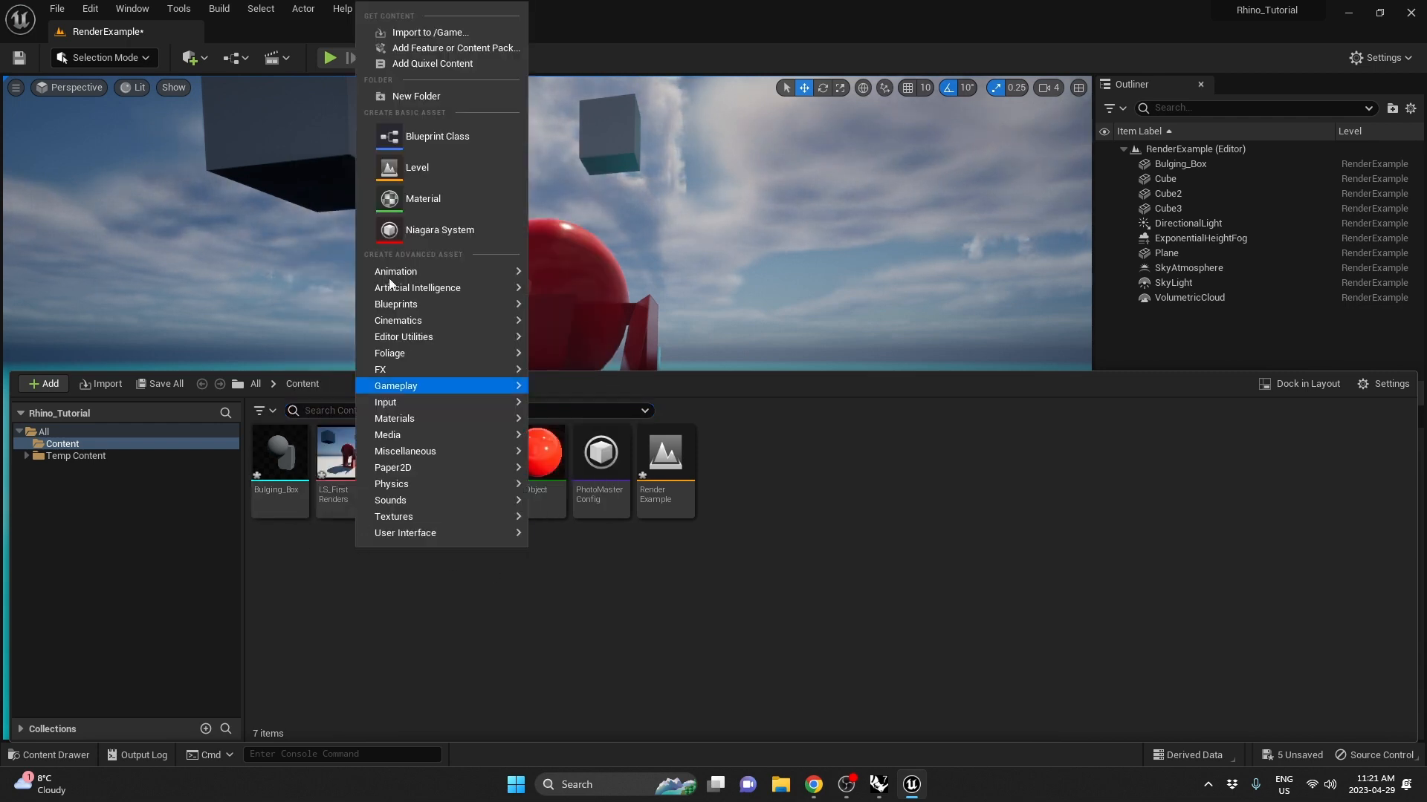
click(420, 99)
text(M)
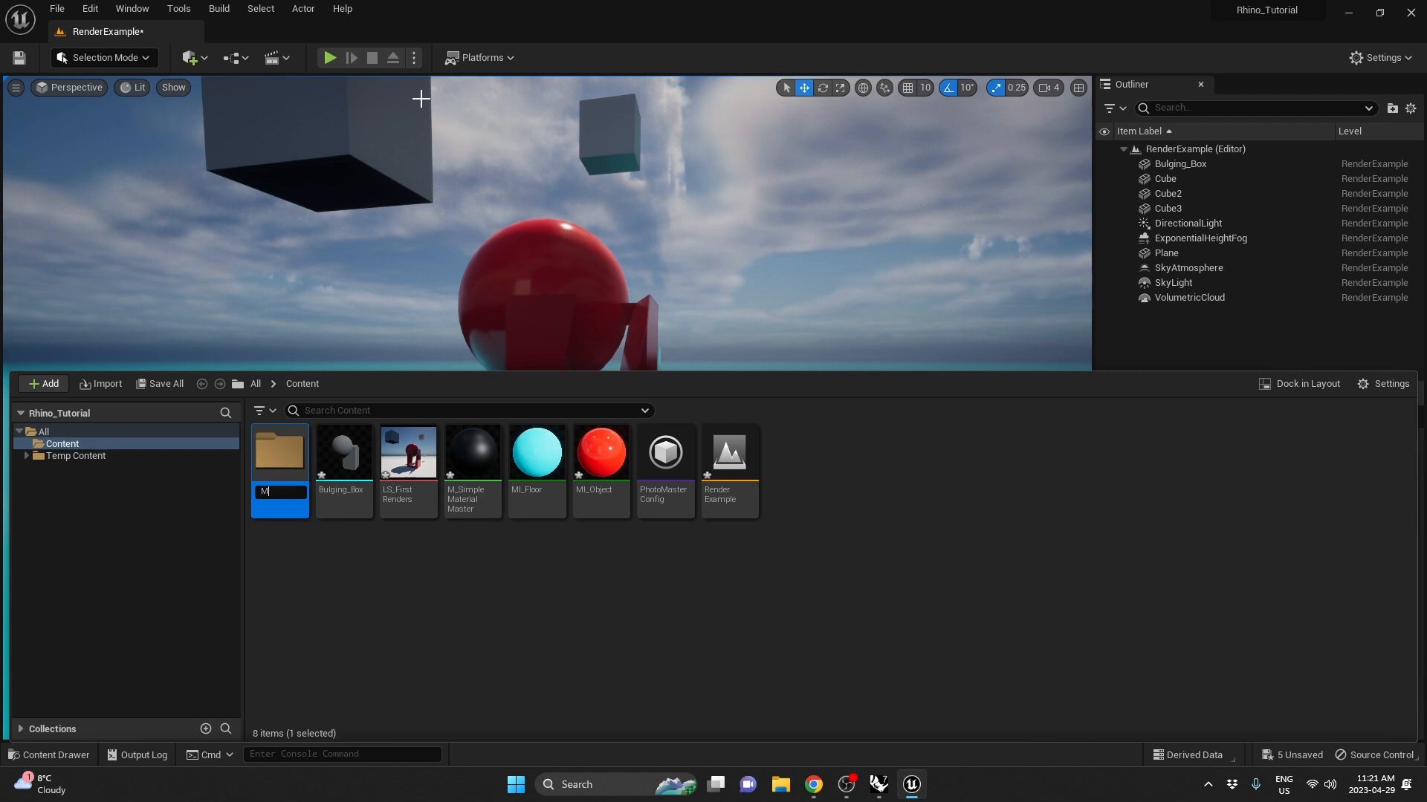
text(aps)
key(Return)
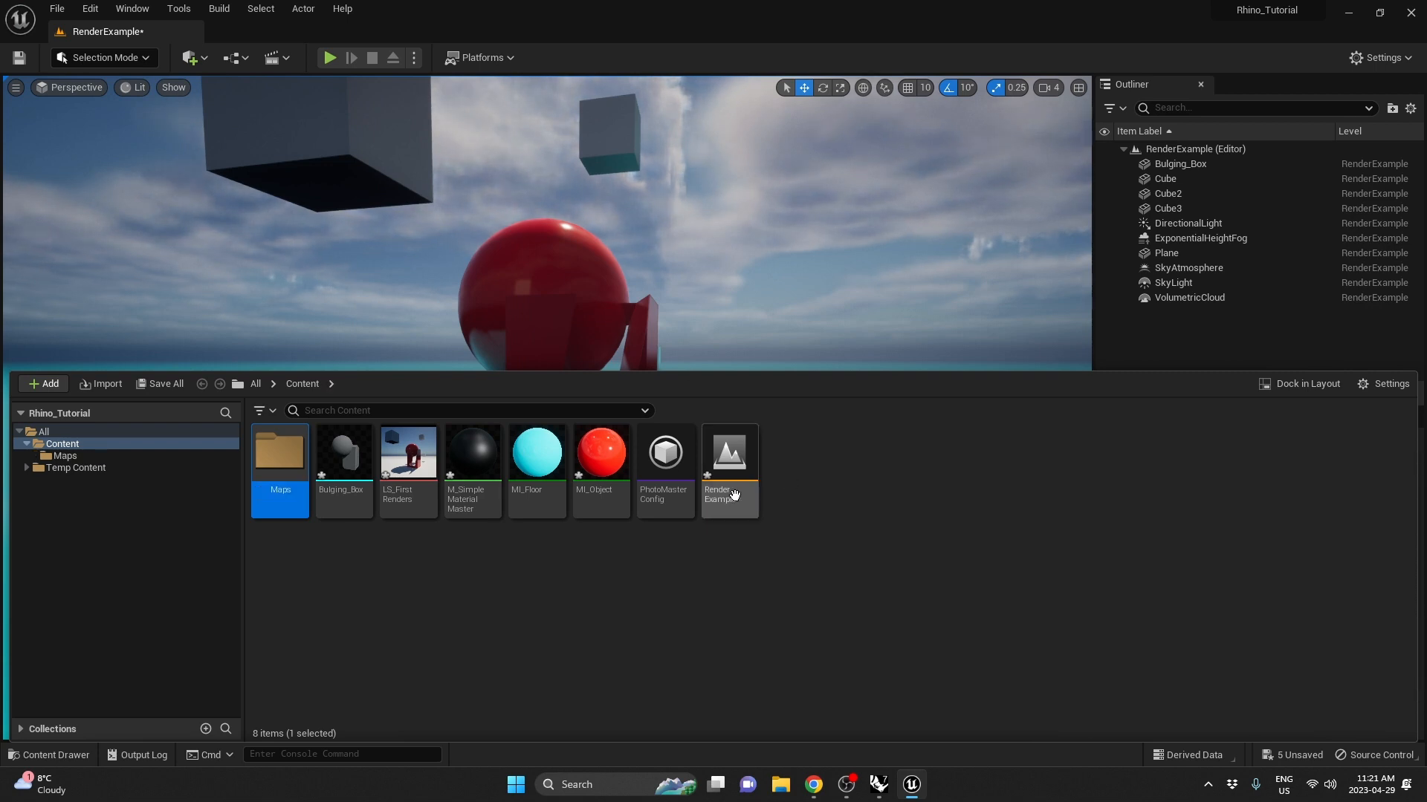
Move the RenderExample level into the Maps folder and accept the rename warning
click(730, 461)
drag(730, 461, 269, 497)
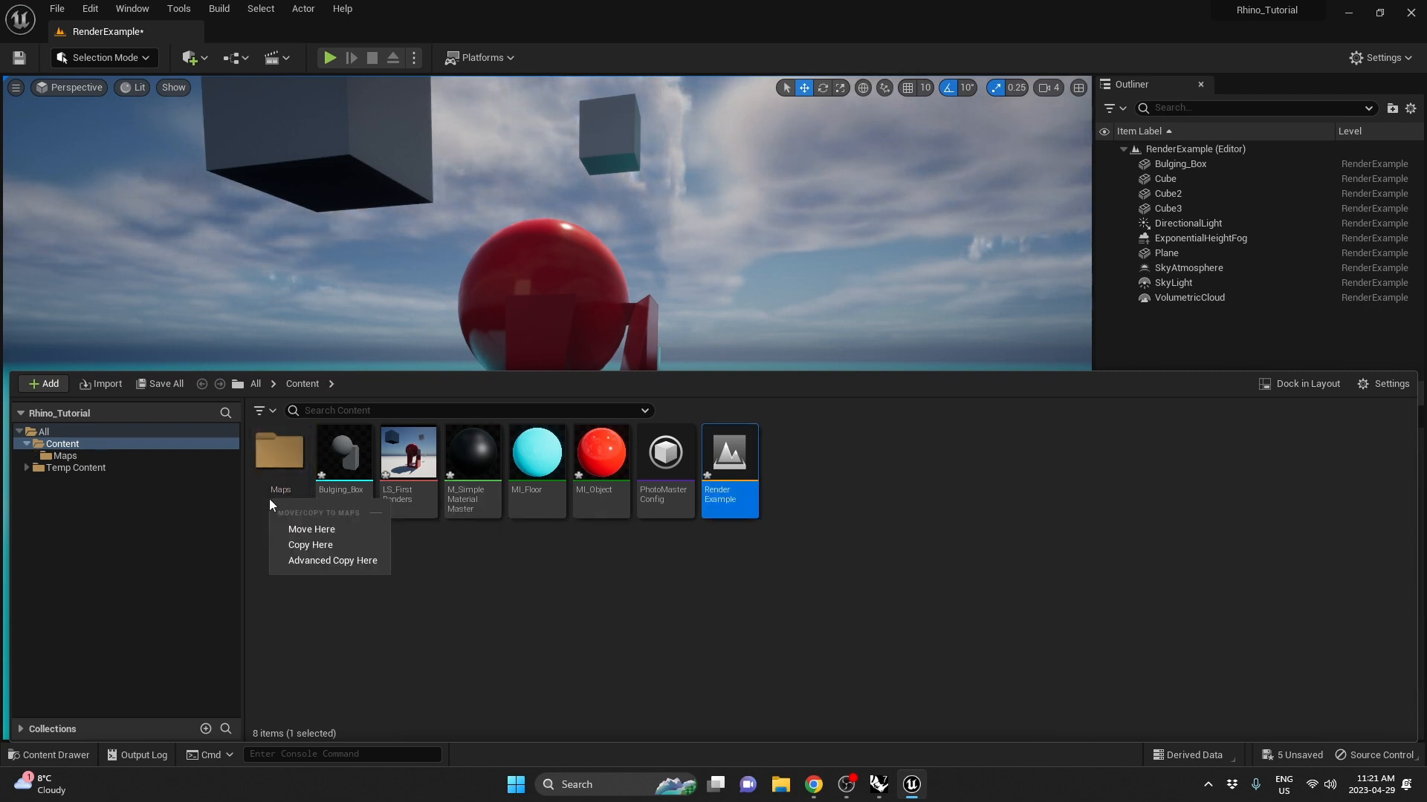
click(313, 526)
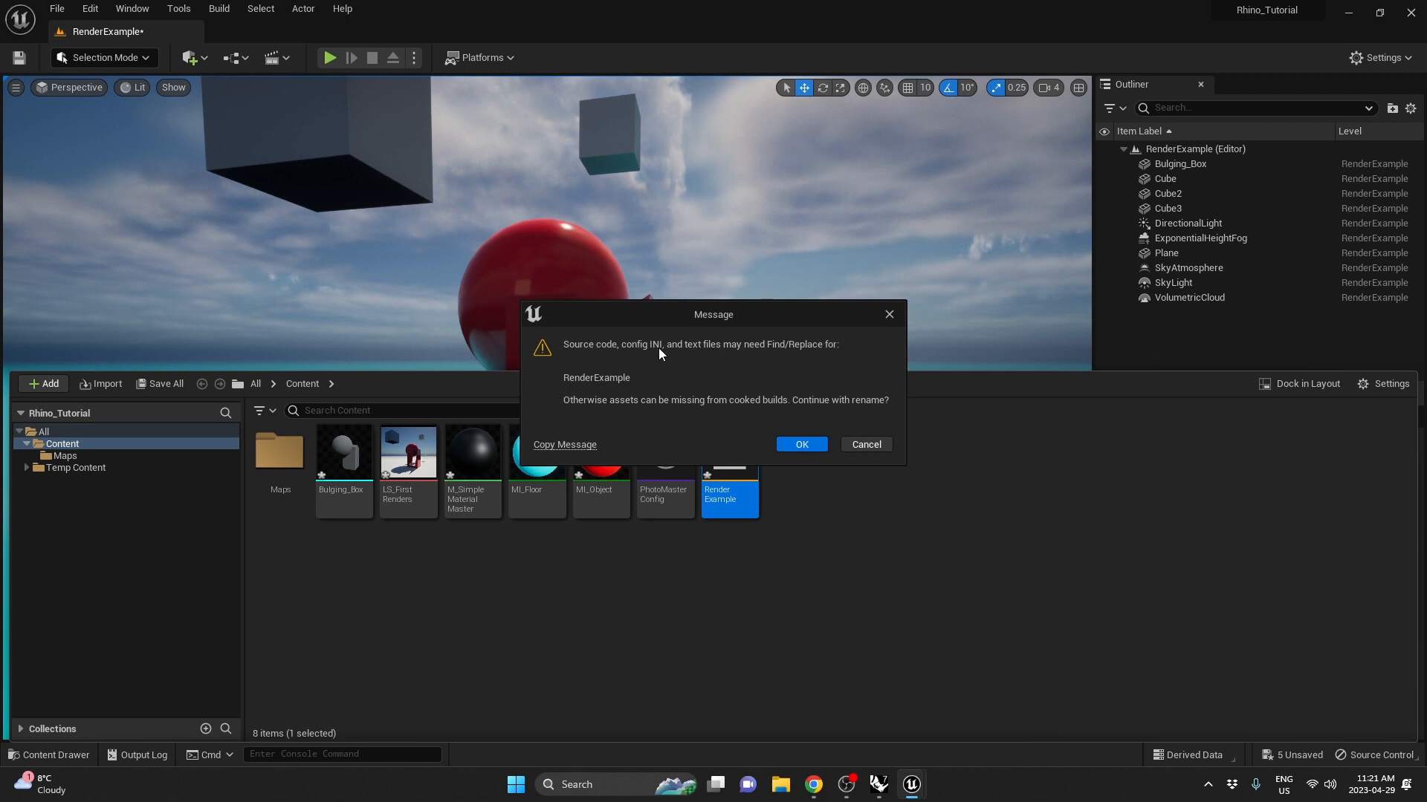
click(810, 439)
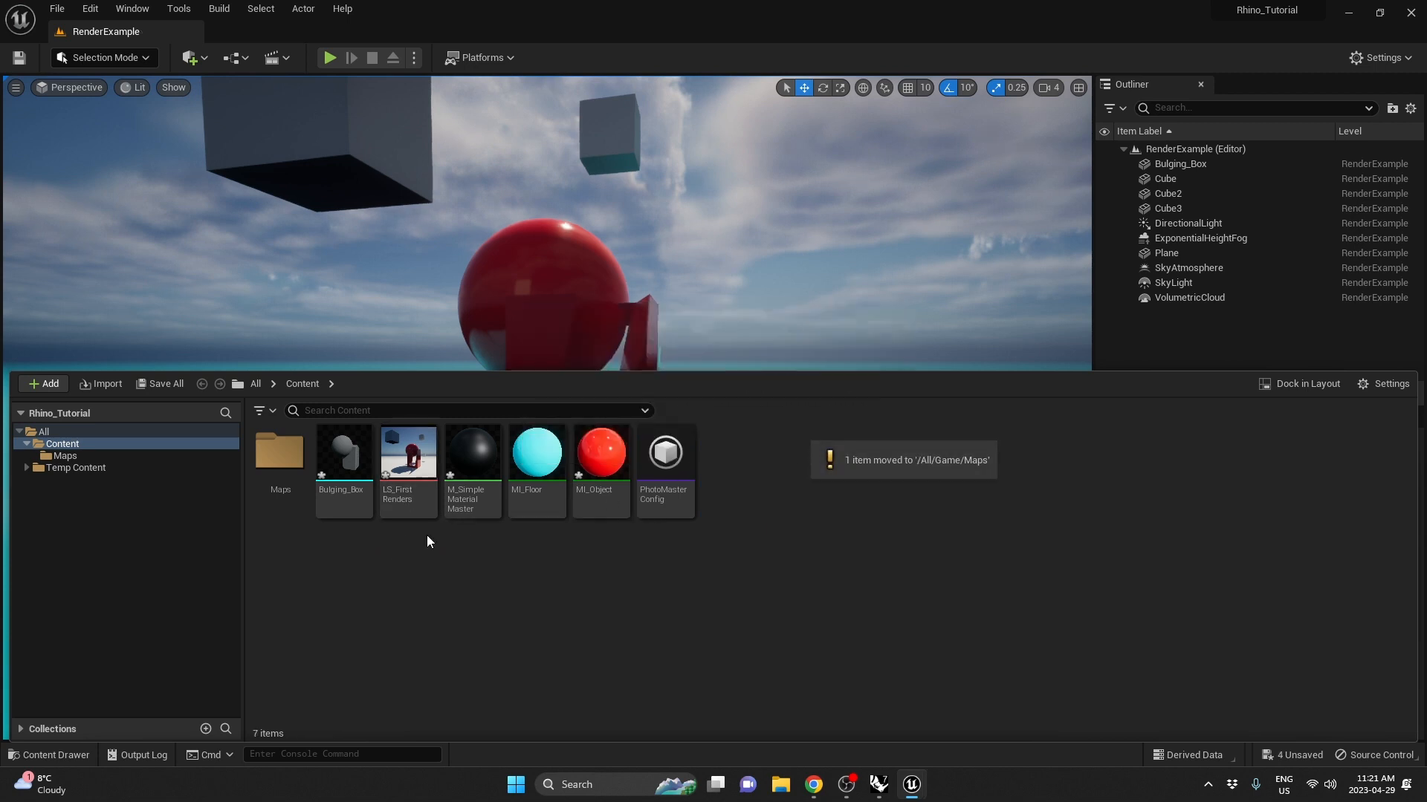
Create a Geometry folder in Content and move the Bulging_Box static mesh into it
right_click(346, 542)
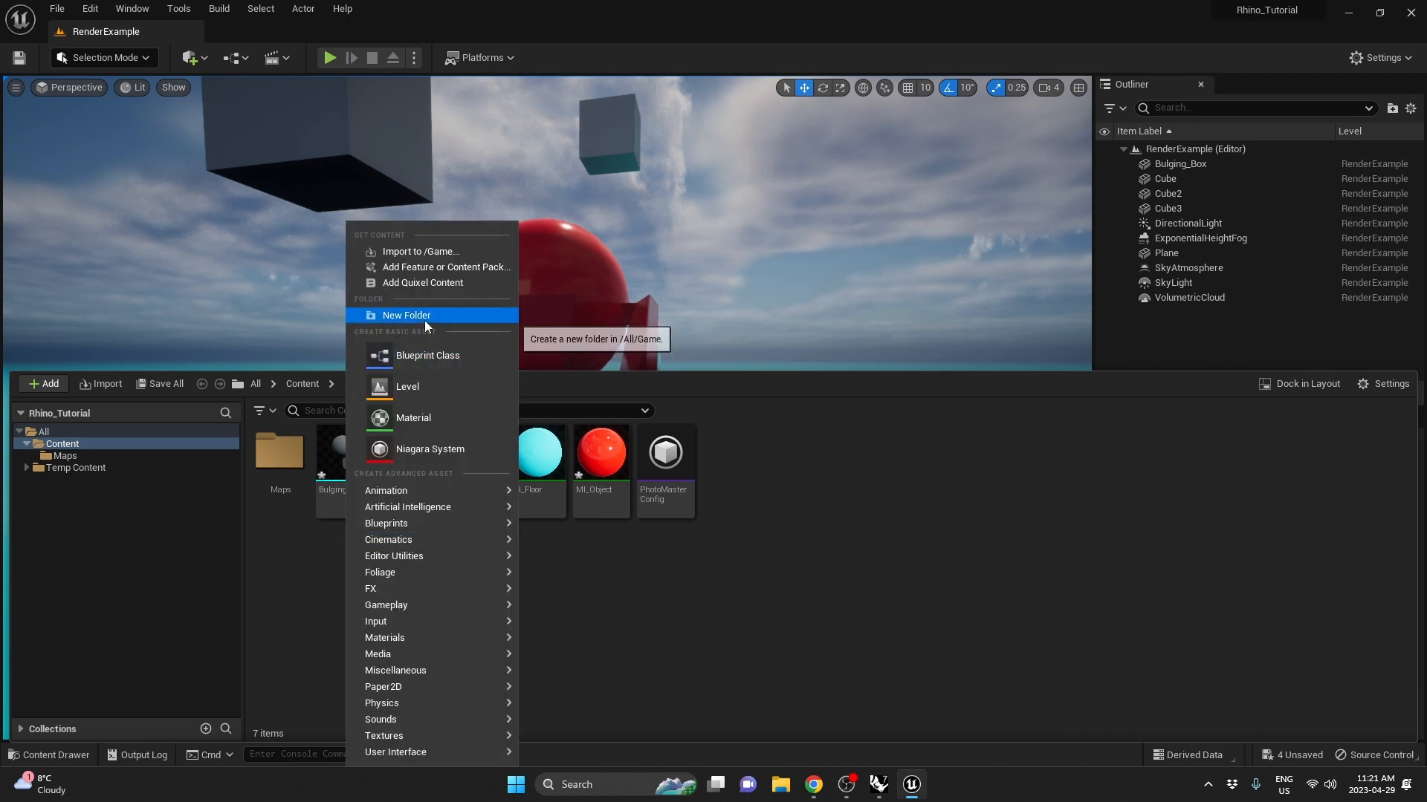
key(Escape)
text(Geometry)
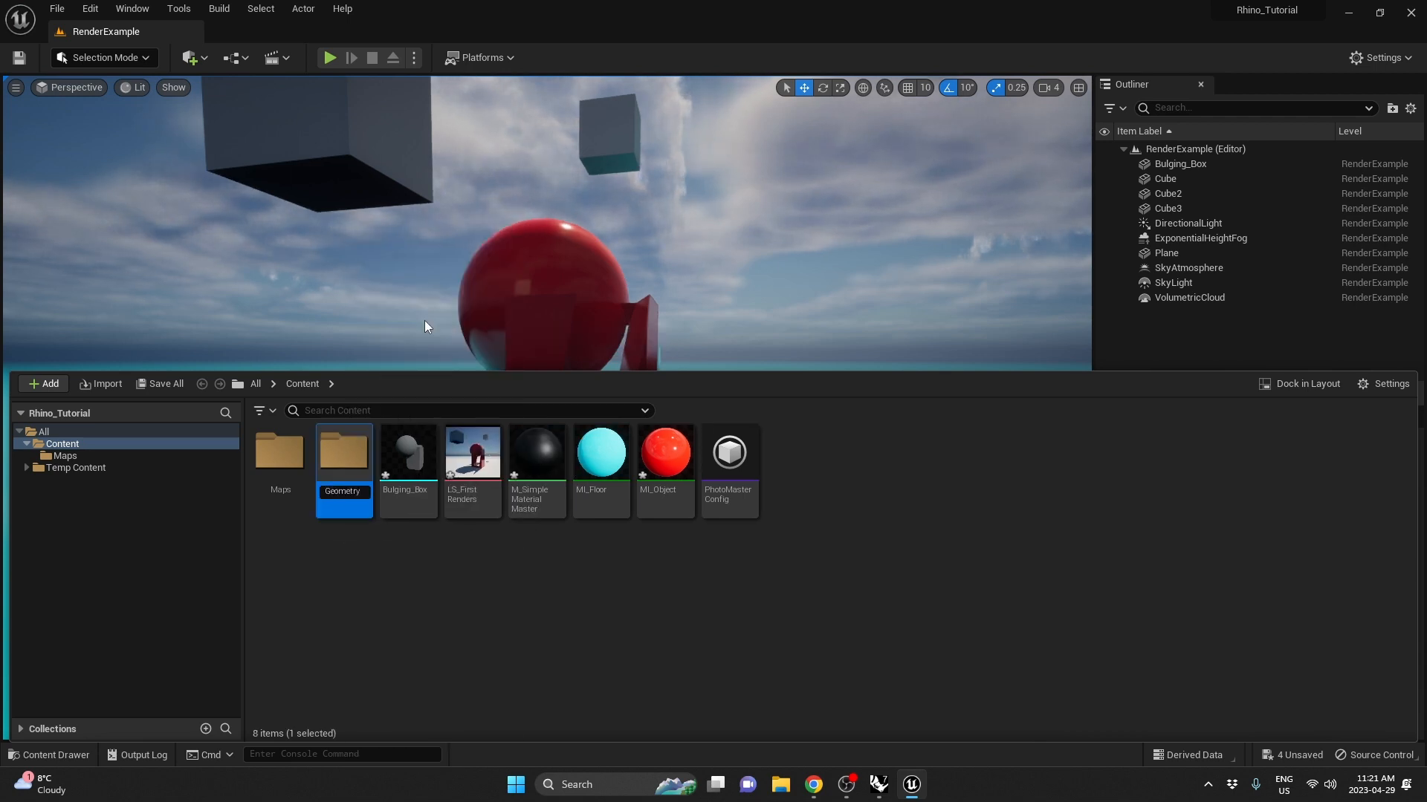
key(Return)
click(408, 455)
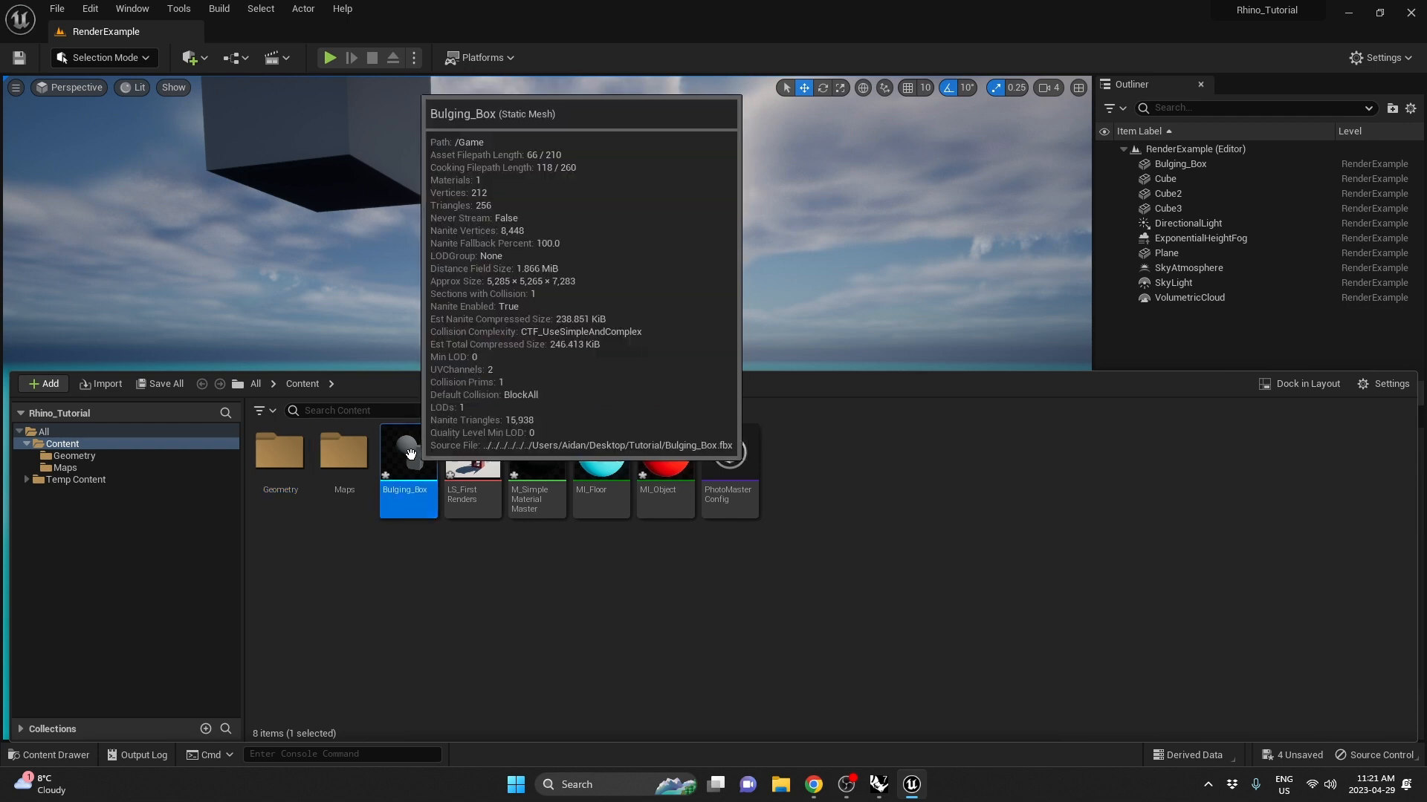
drag(408, 454, 296, 456)
click(335, 484)
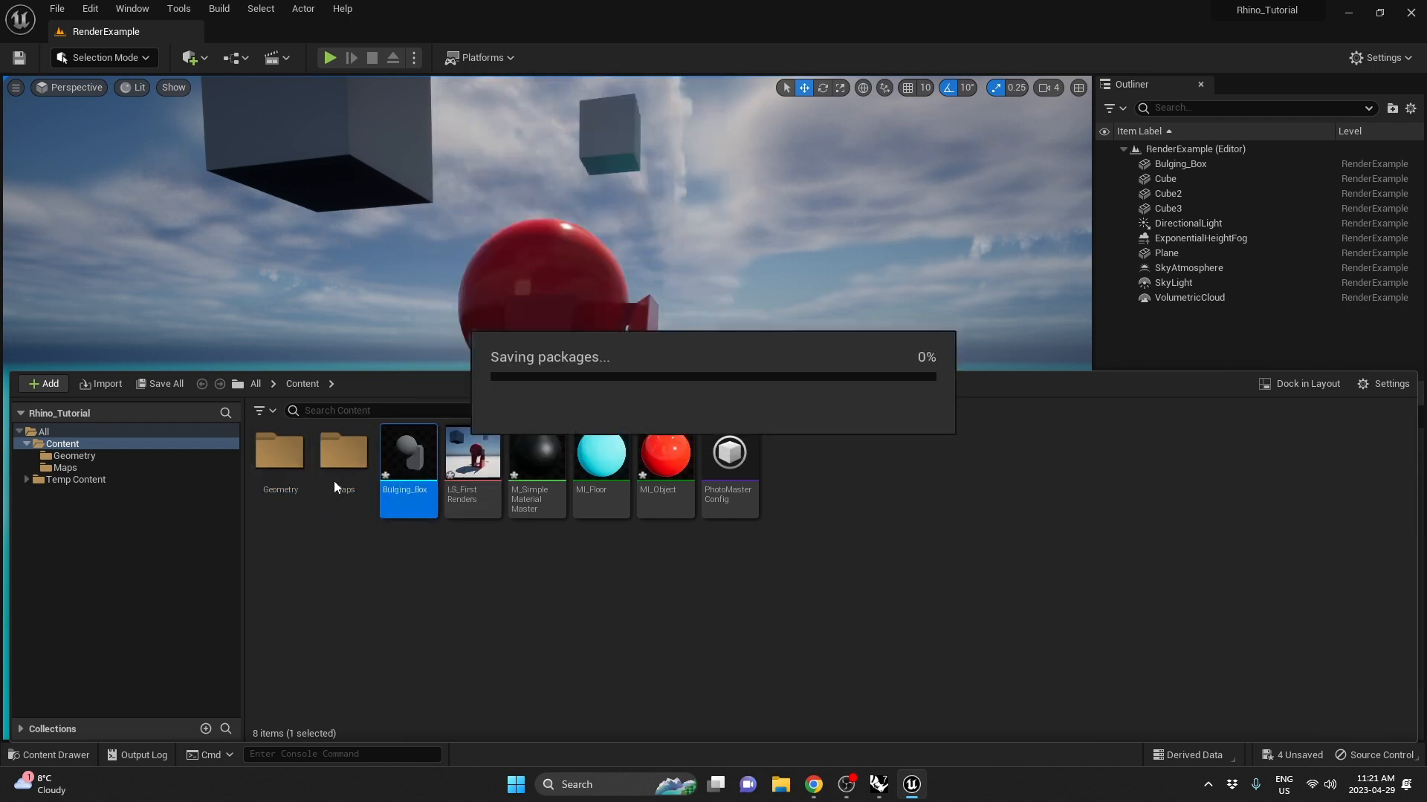
Create a Materials folder in Content and move M_SimpleMaterialMaster, MI_Floor and MI_Object into it
right_click(394, 539)
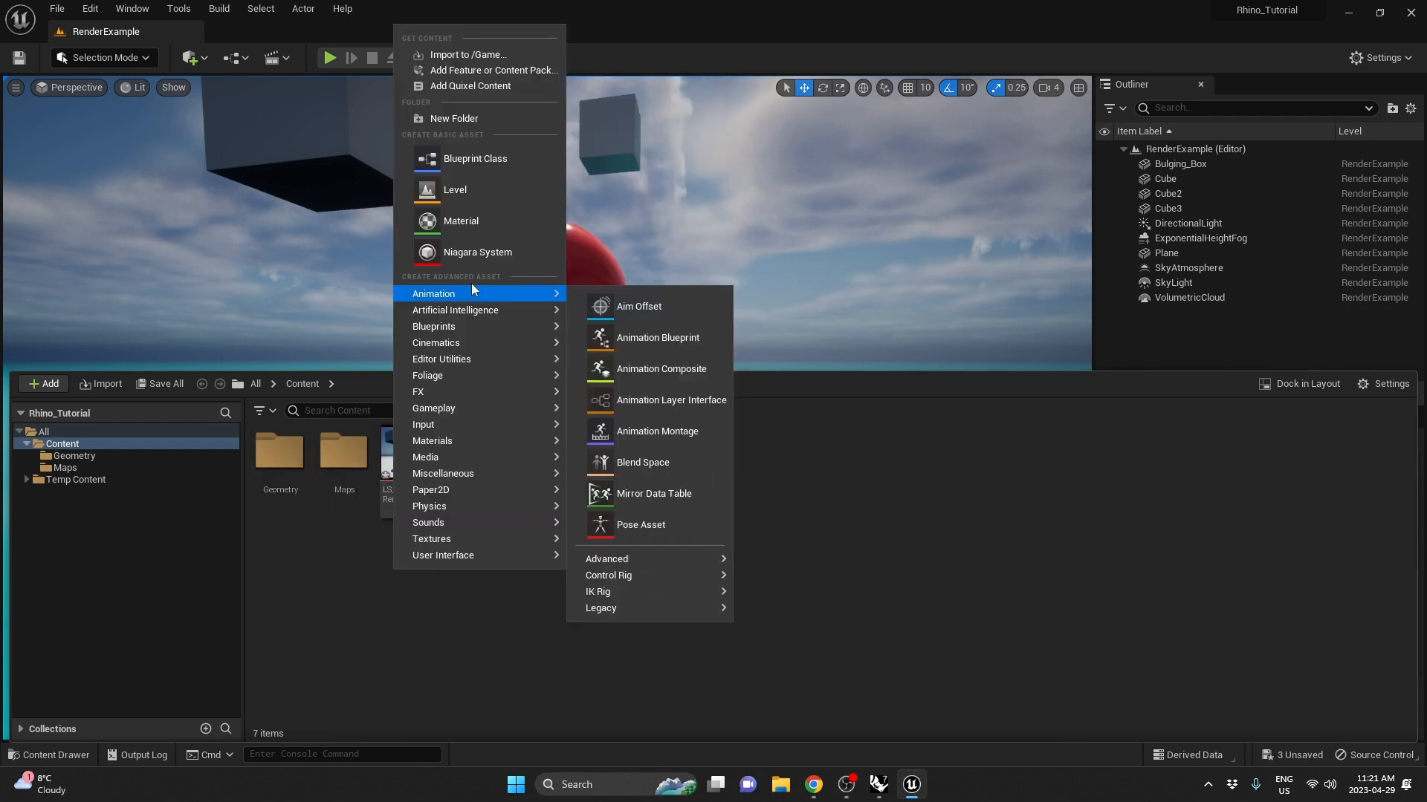
click(476, 118)
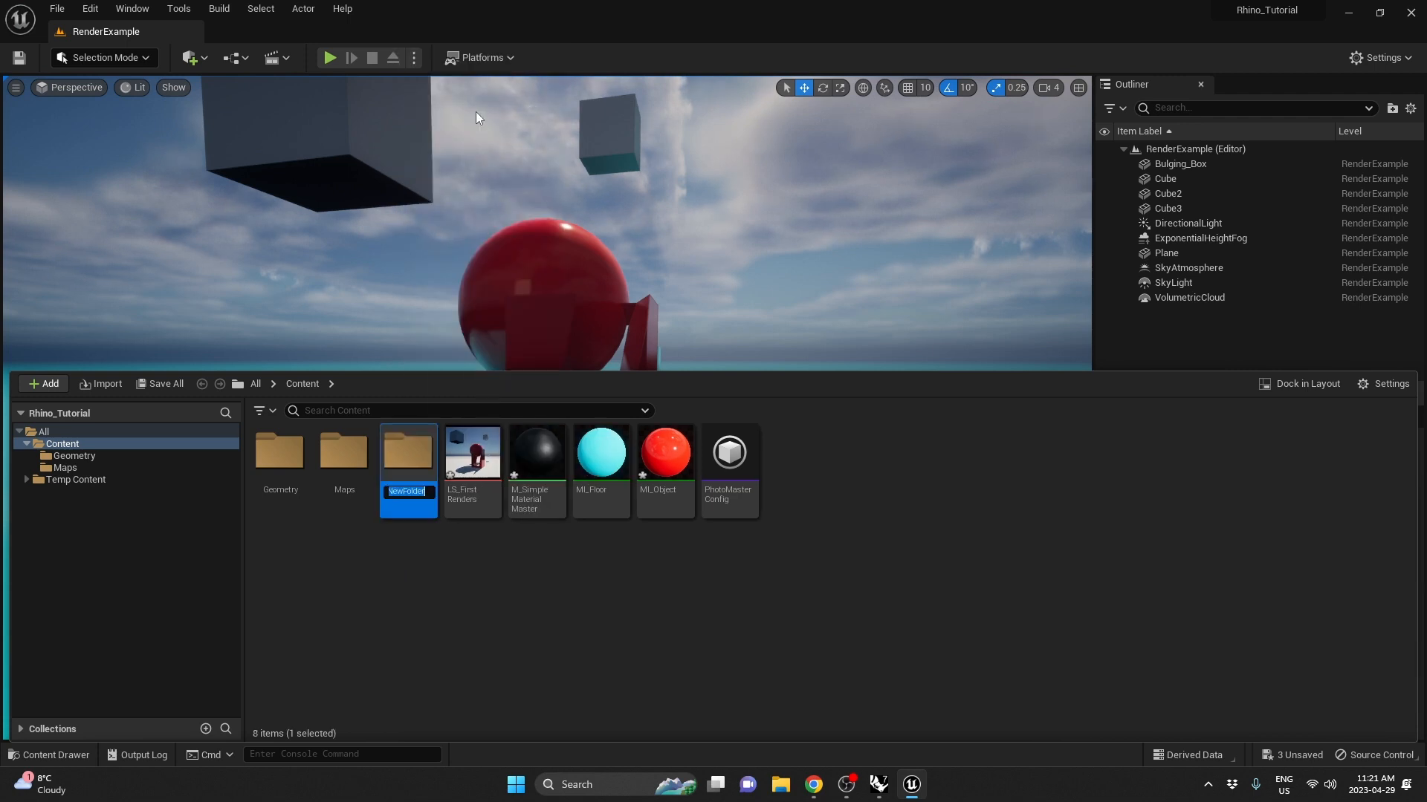
text(Materials)
key(Return)
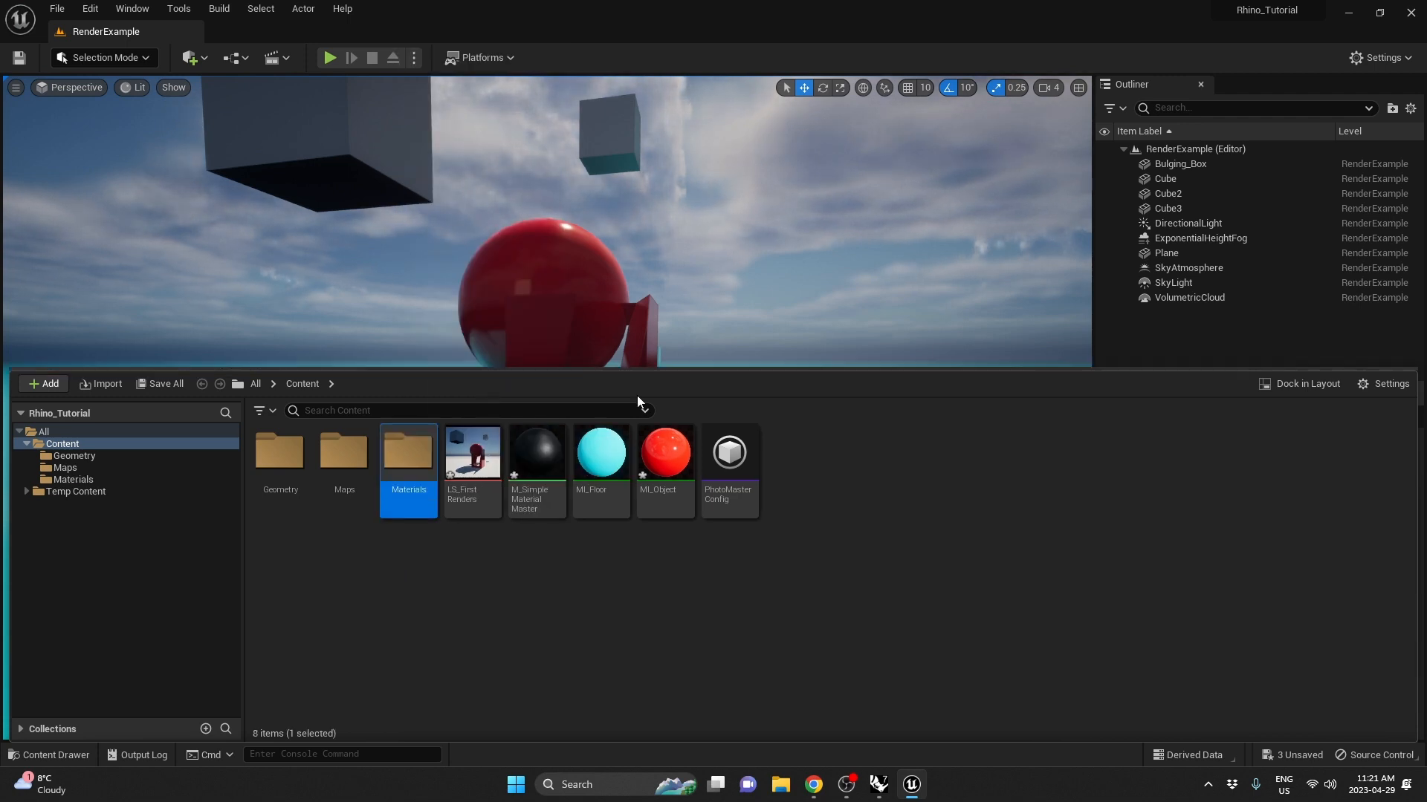
click(550, 499)
shift+click(647, 506)
drag(647, 506, 417, 475)
click(461, 493)
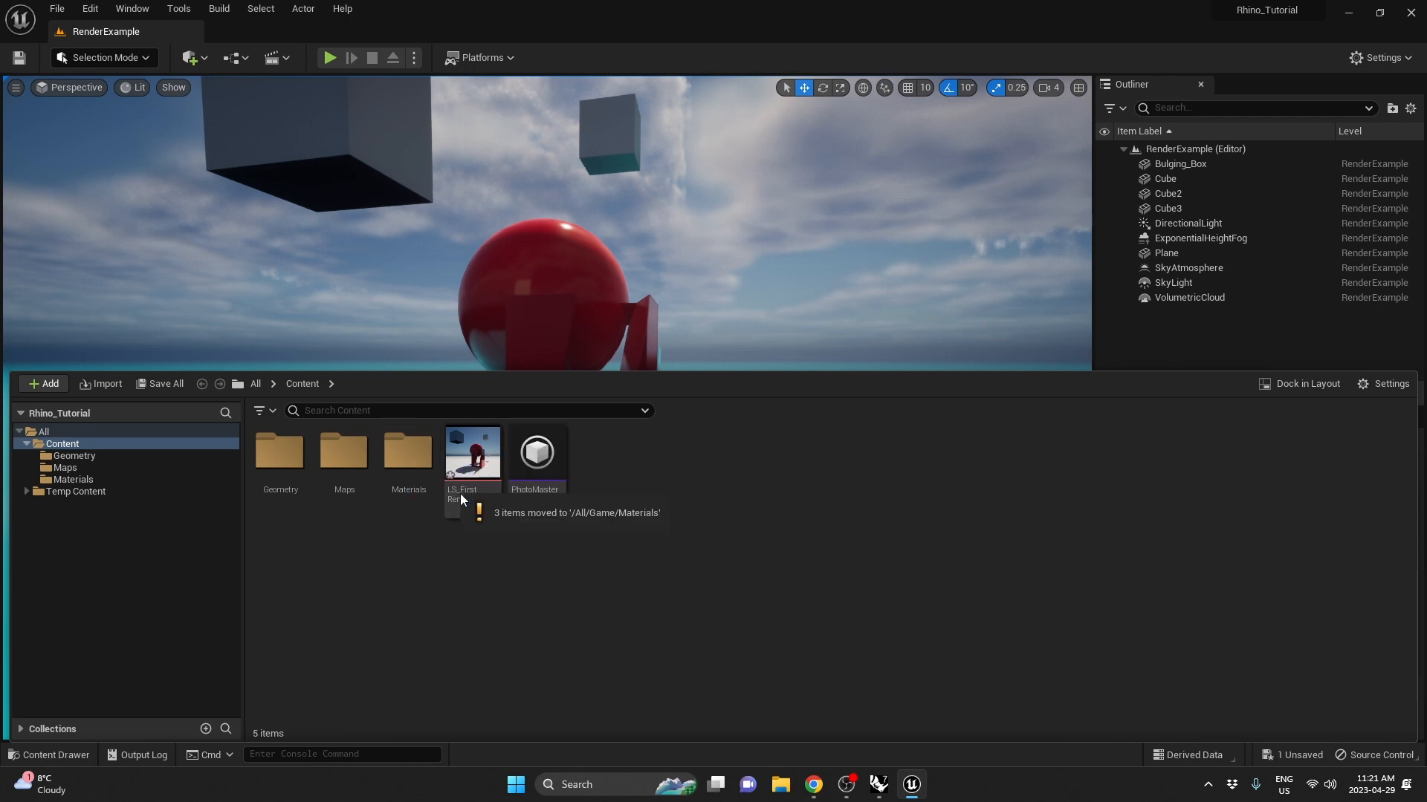
Create a new folder named Cinematics in the Content folder
right_click(428, 554)
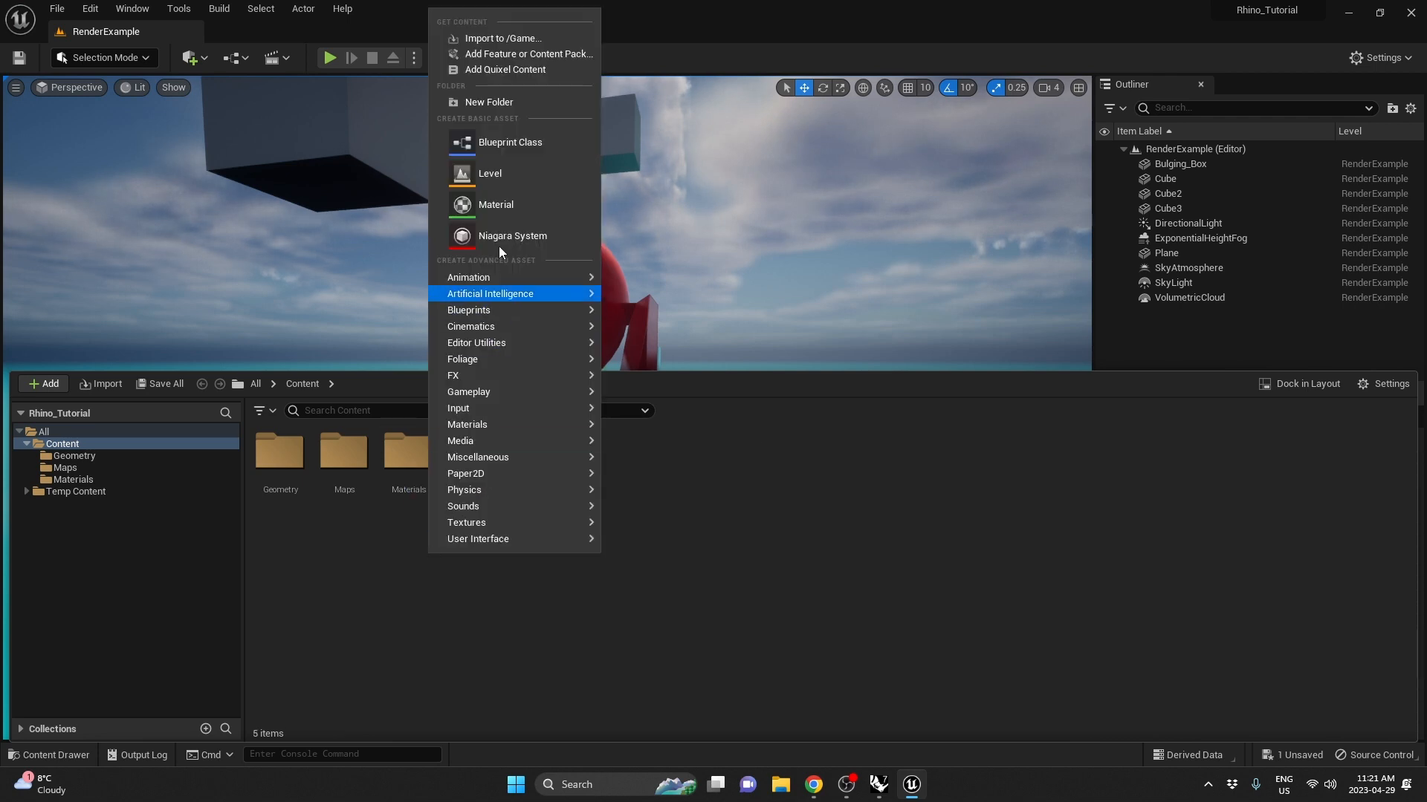
click(497, 100)
text(Seqe)
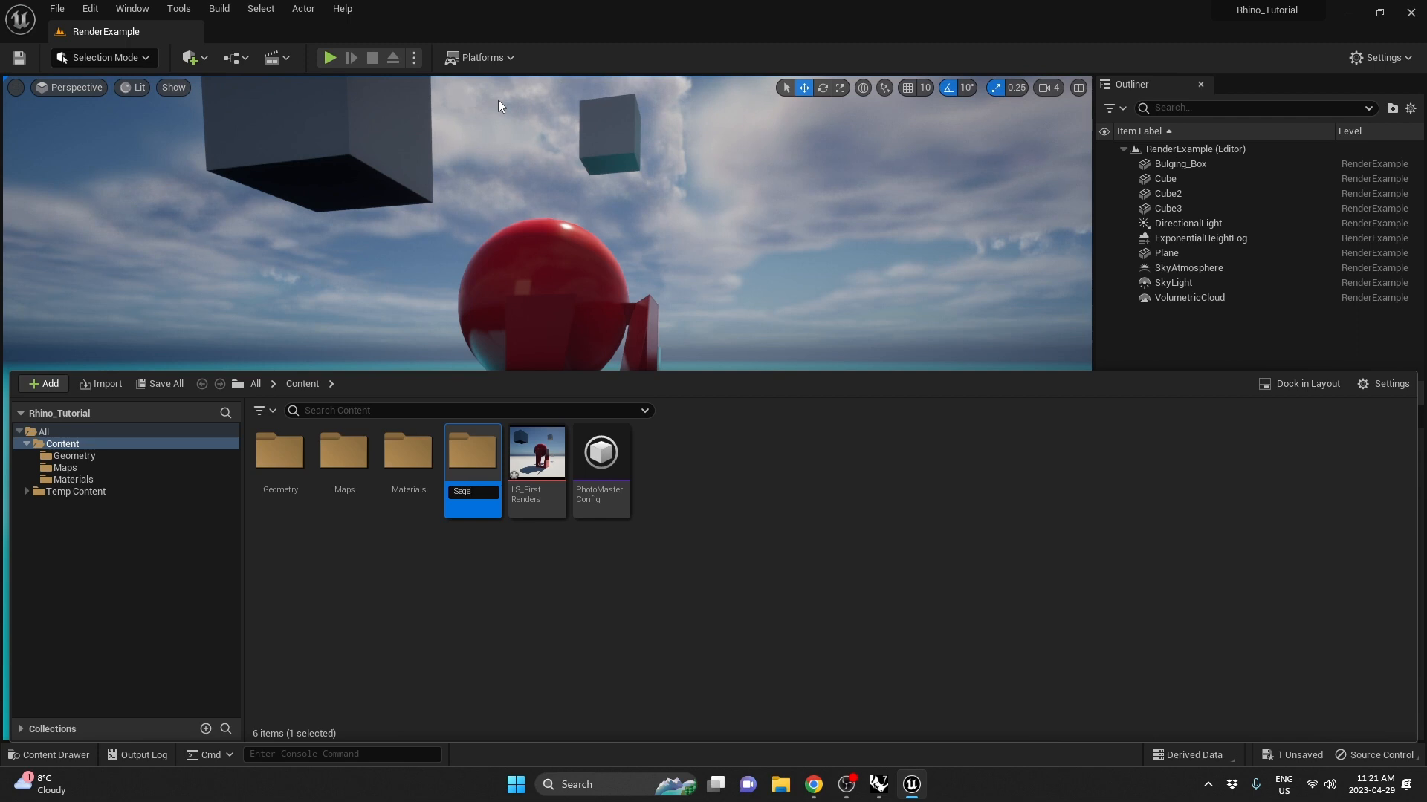
key(BackSpace)
key(BackSpace)
key(BackSpace)
key(BackSpace)
text(Cinematic)
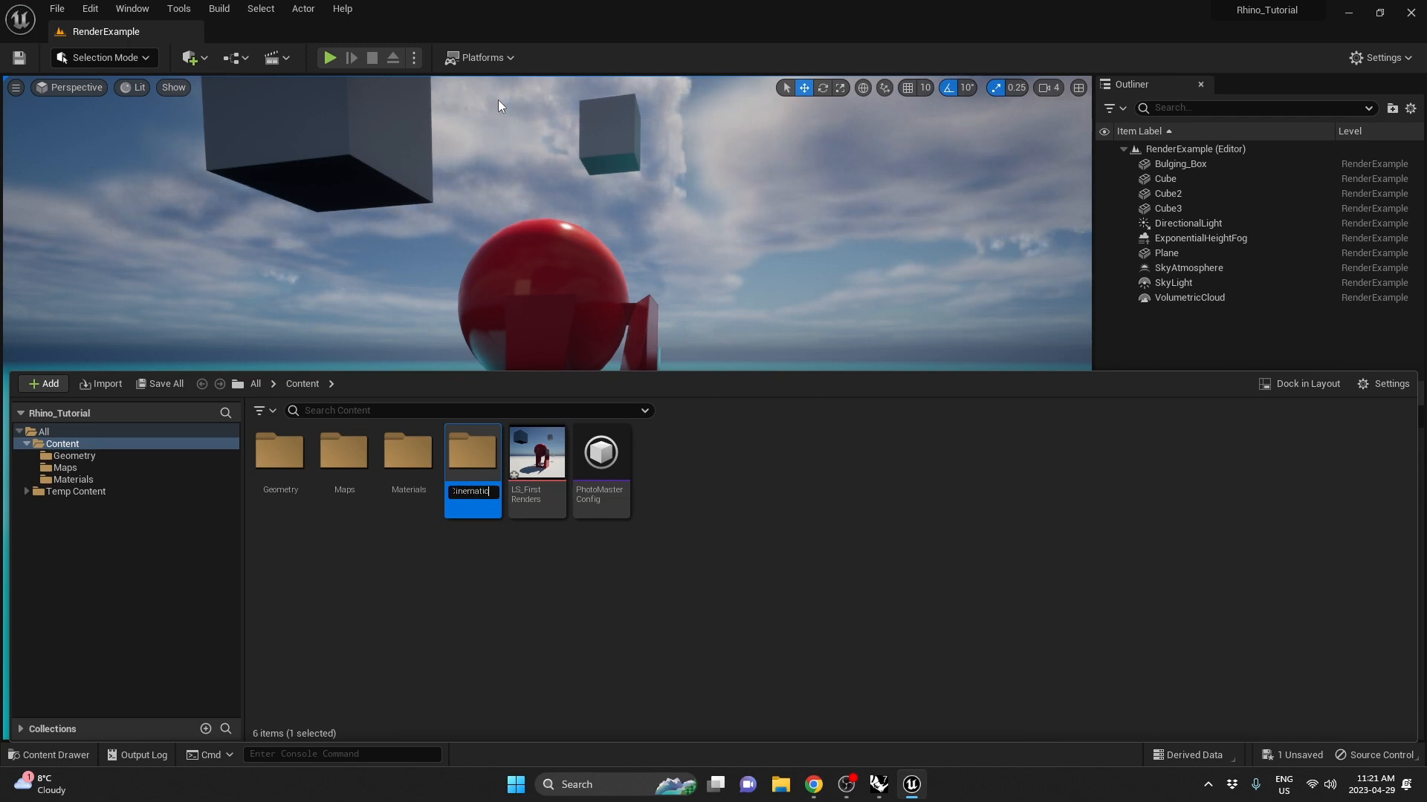
text(s)
key(Return)
Move the LS_FirstRenders sequence and the PhotoMasterConfig asset into the Cinematics folder
drag(537, 454, 323, 492)
click(342, 507)
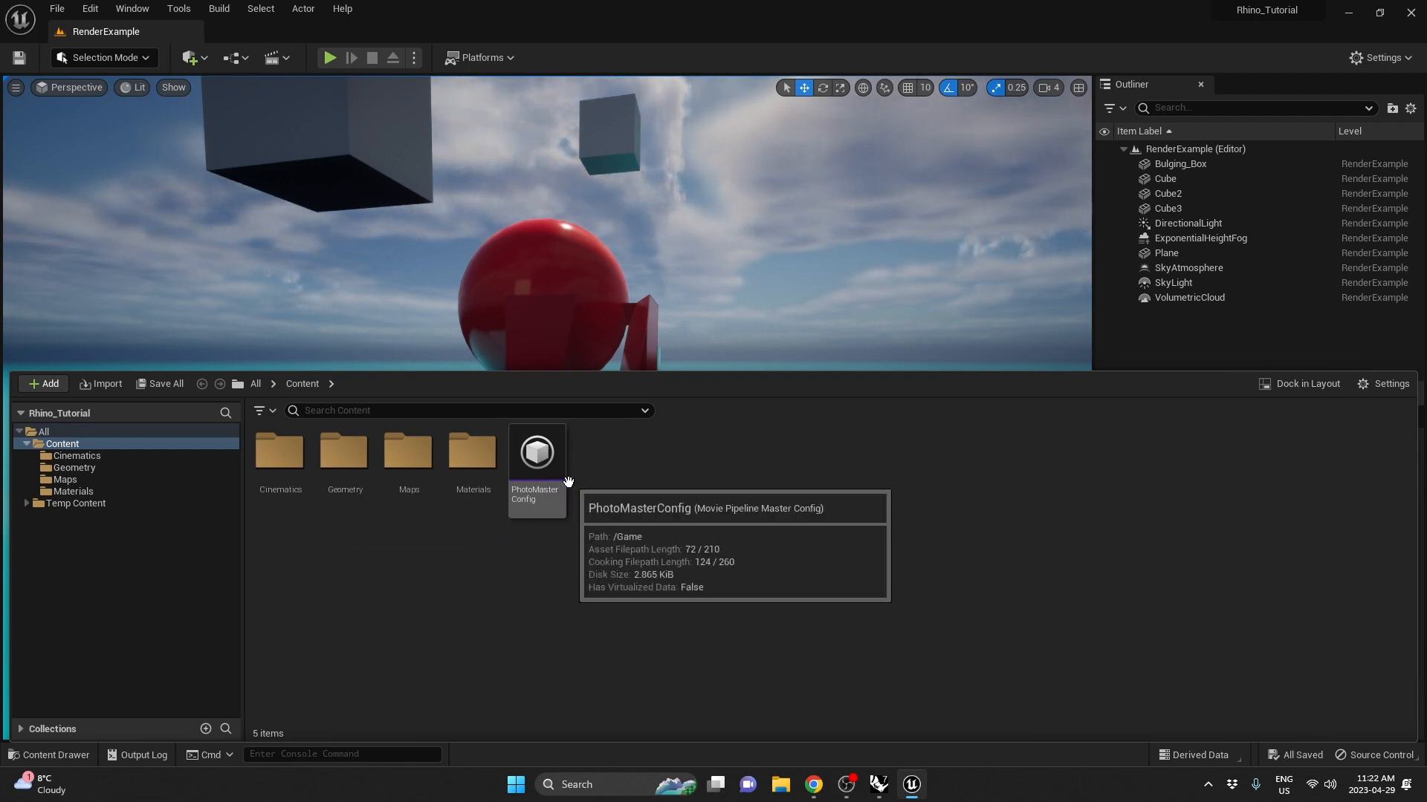
drag(546, 486, 278, 469)
click(336, 495)
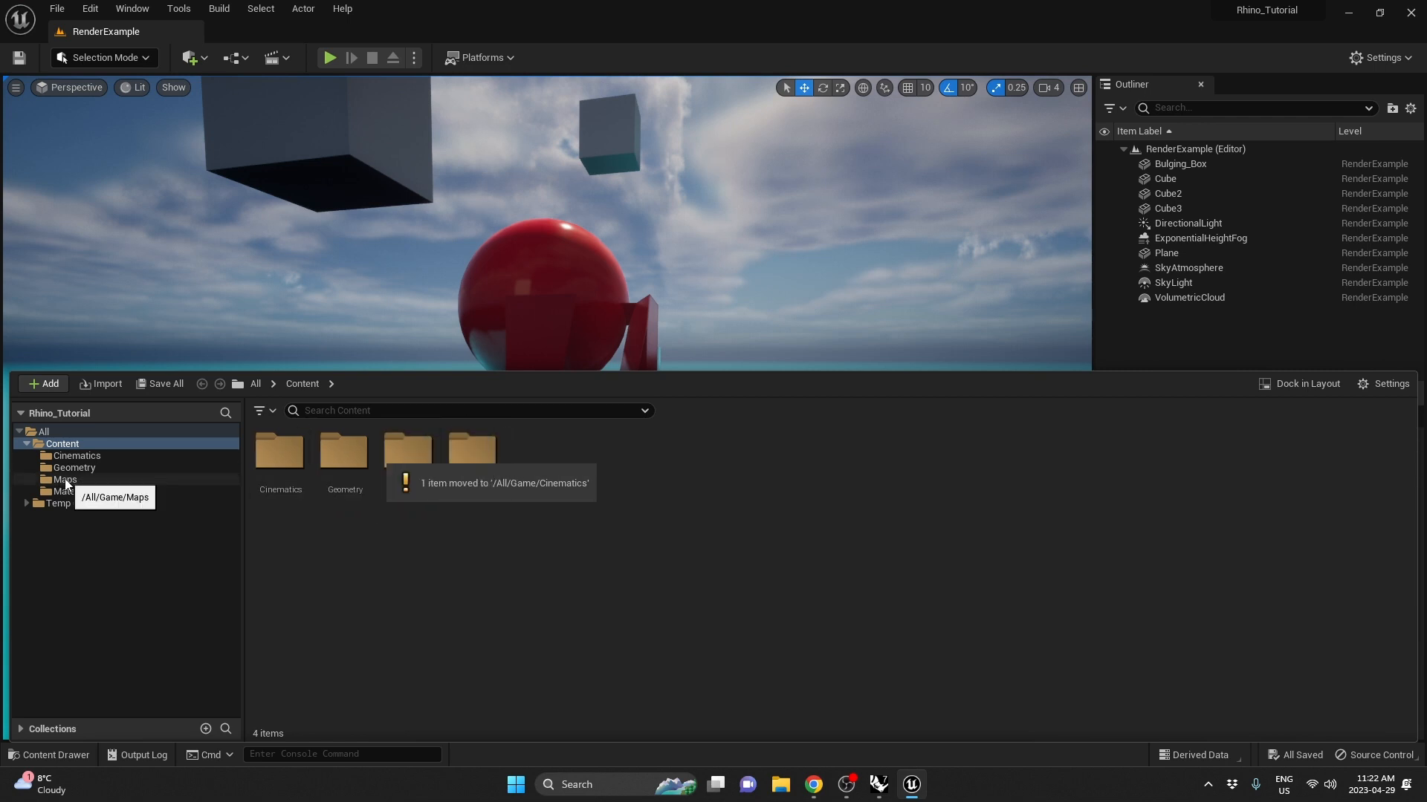
Review the contents of the Cinematics, Geometry, Maps and Materials folders
click(283, 458)
double_click(282, 457)
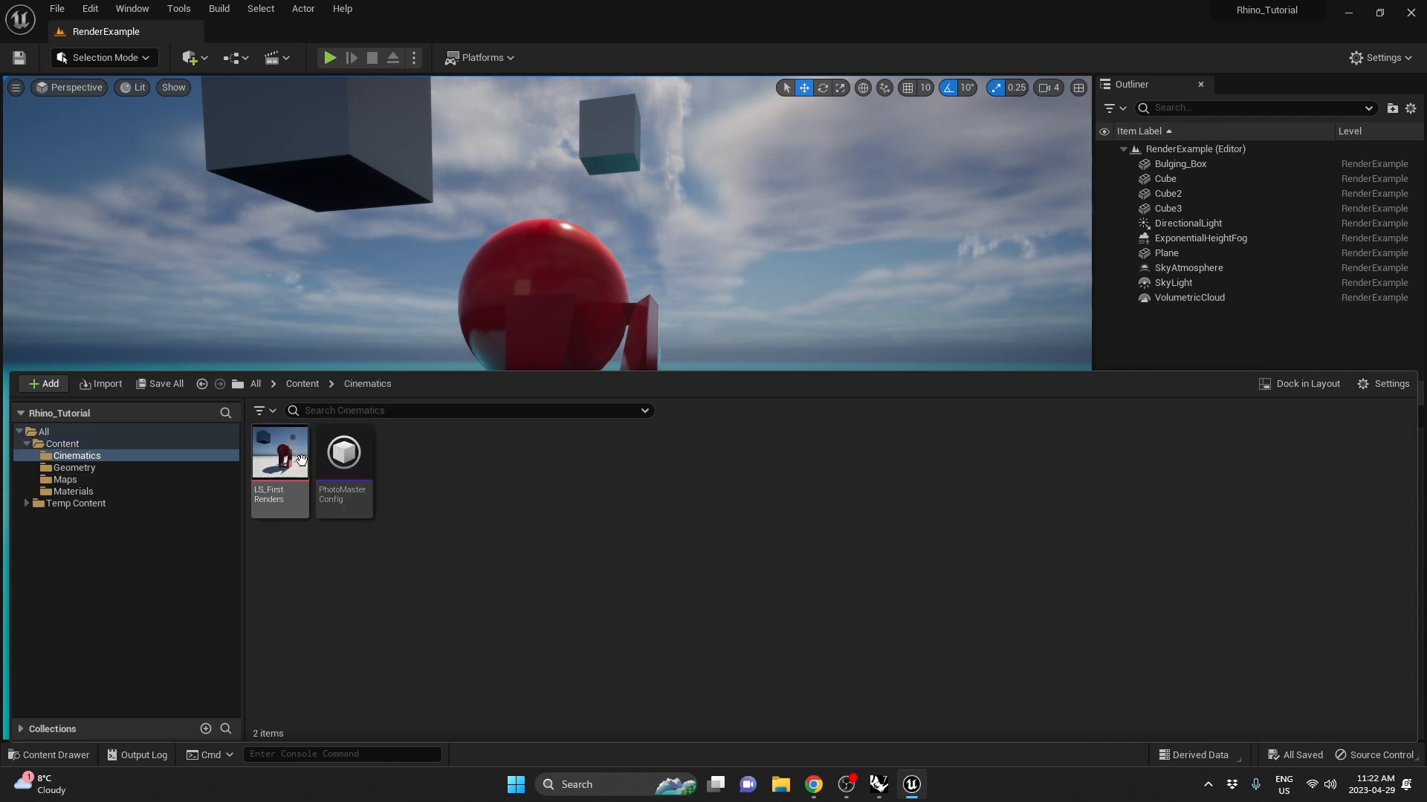
click(141, 466)
click(118, 480)
click(115, 492)
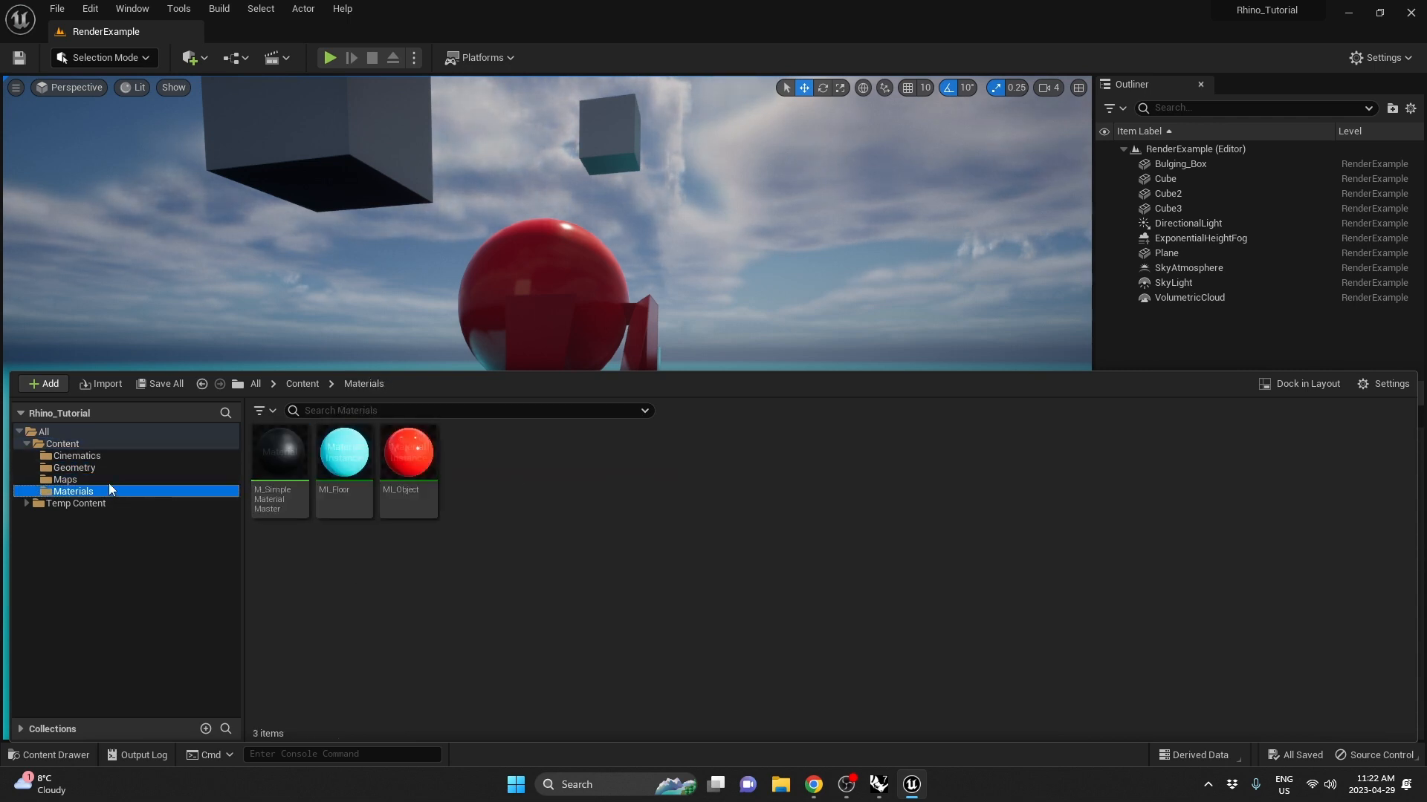
click(108, 481)
Rename the Bulging_Box static mesh in the Geometry content folder to SM_Bulging_Box
click(104, 468)
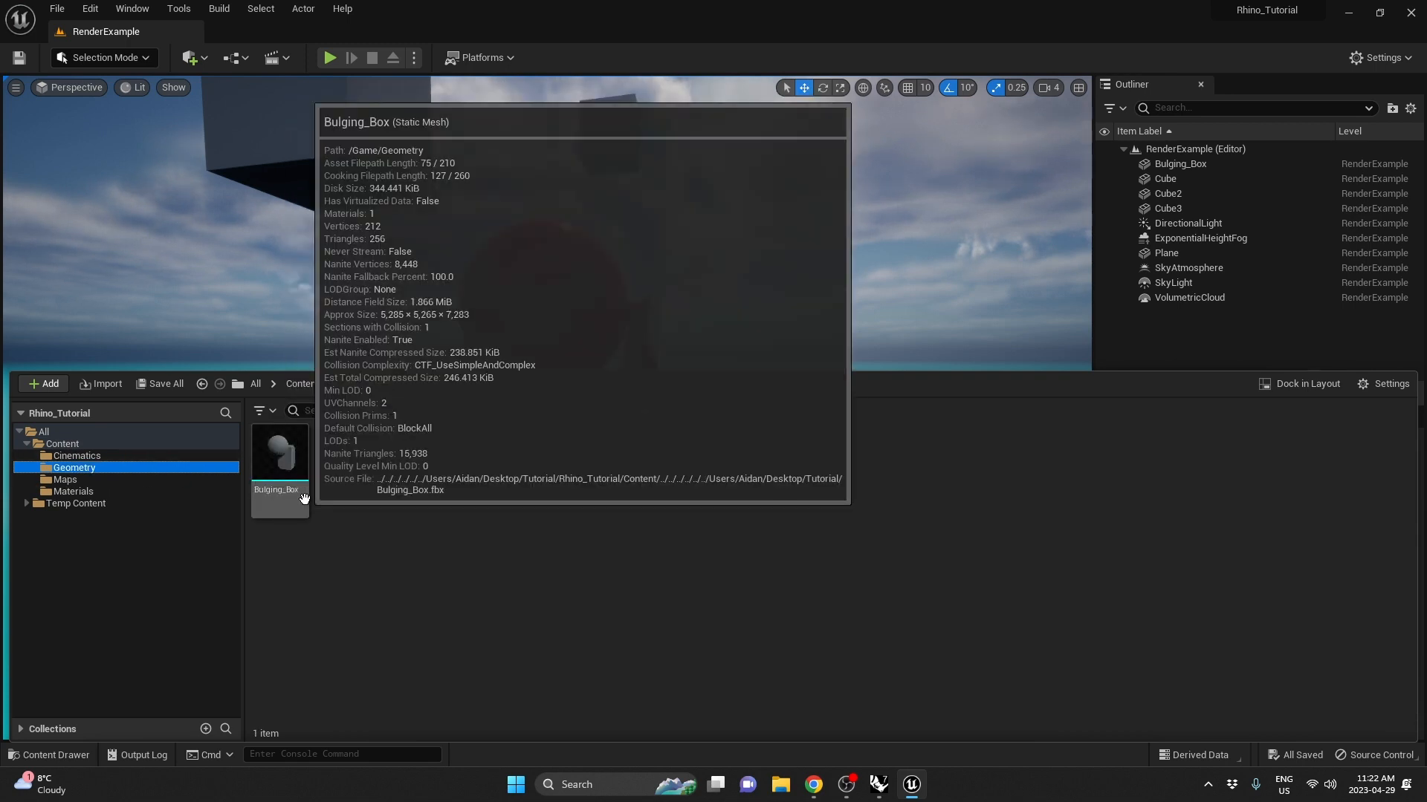
click(279, 476)
click(301, 492)
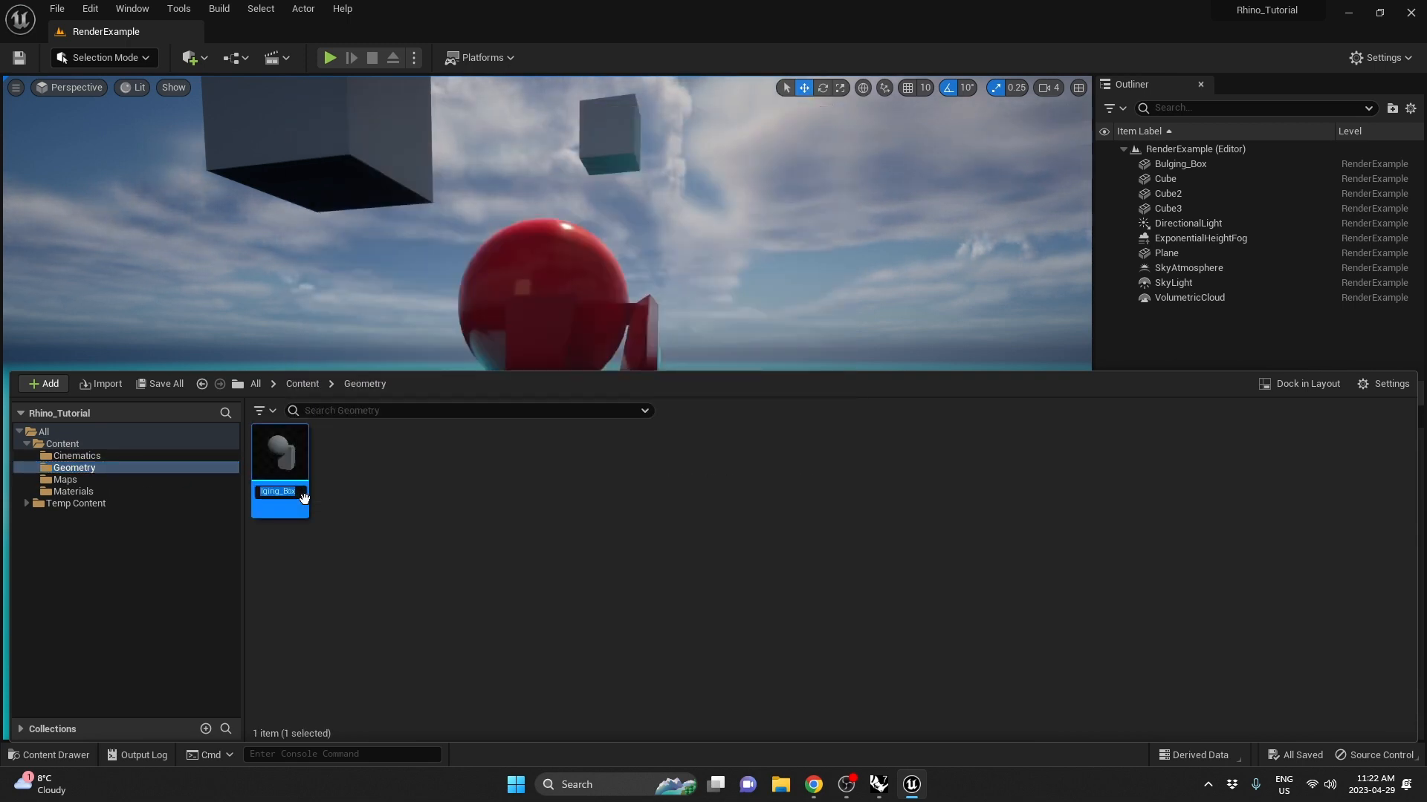
text(SM_Bu)
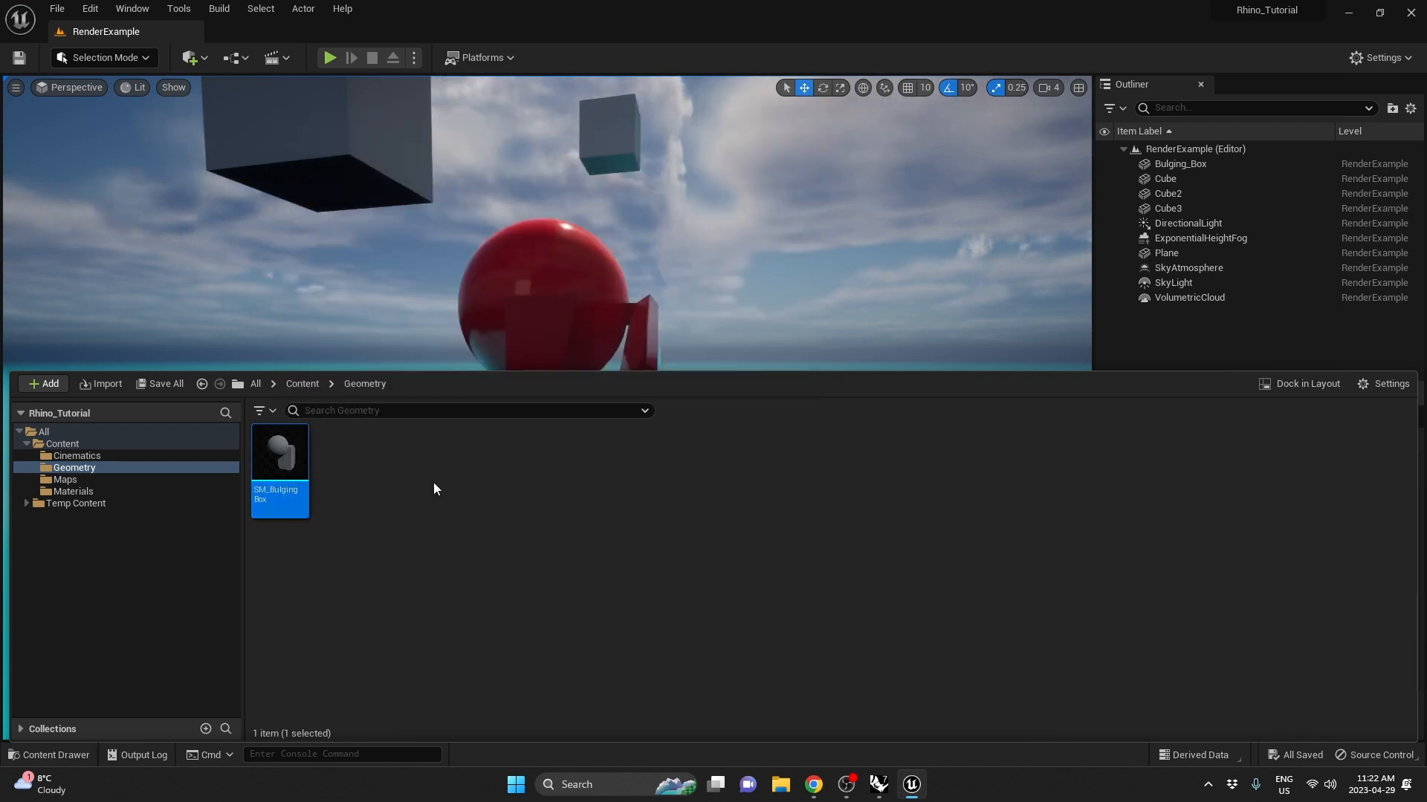
click(150, 455)
click(145, 467)
click(140, 478)
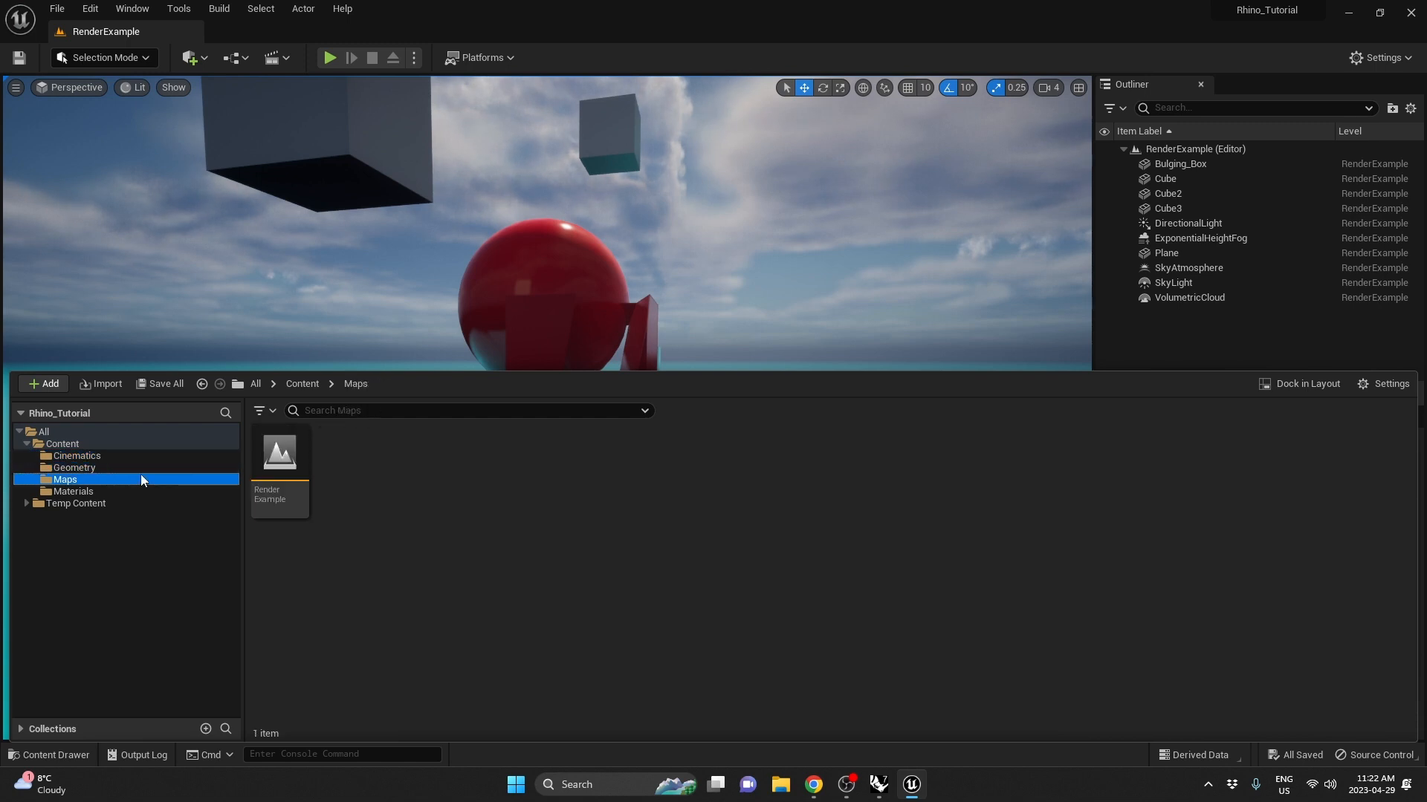
click(145, 491)
click(359, 256)
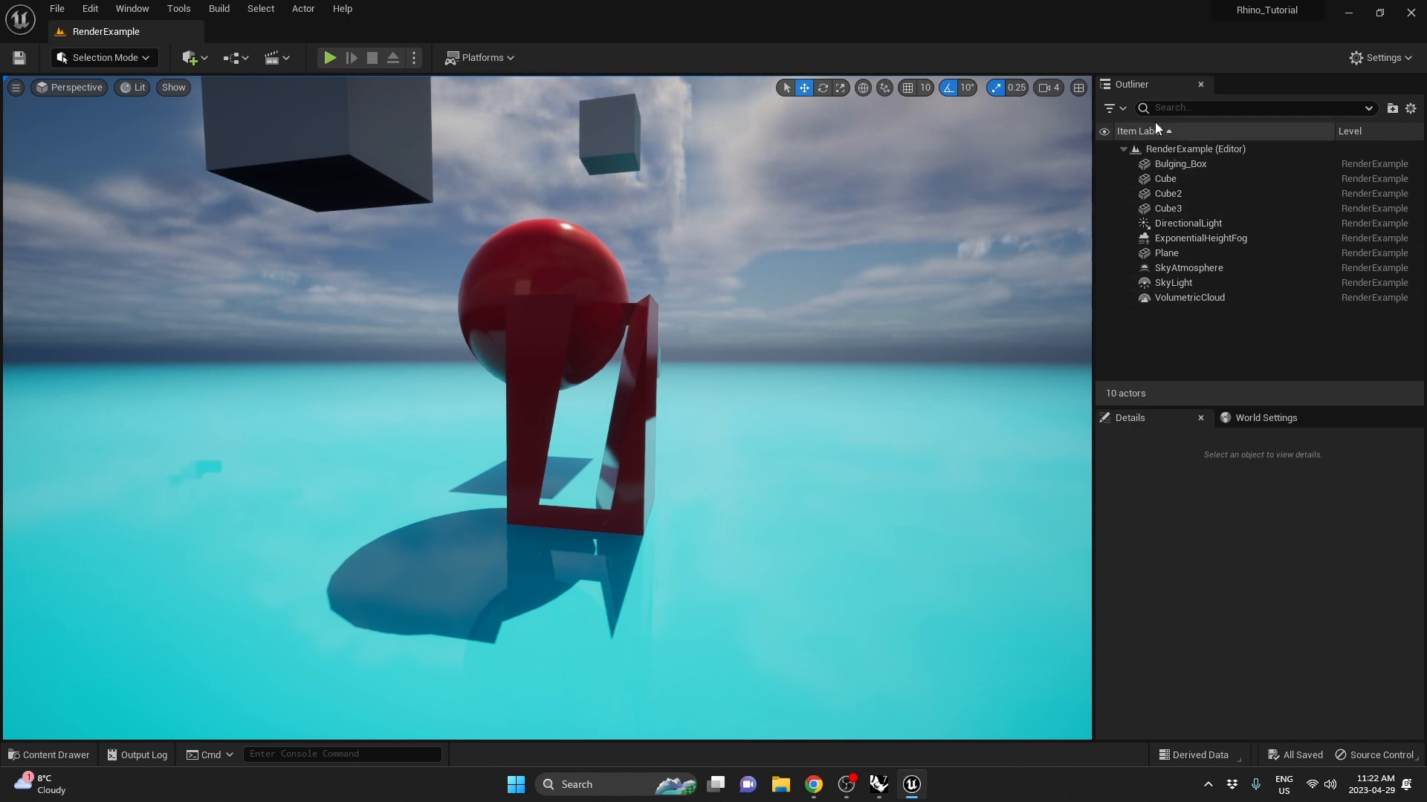
Rename the actors Cube, Cube2 and Cube3 in the Outliner to Cube_01, Cube_02 and Cube_03
double_click(1183, 181)
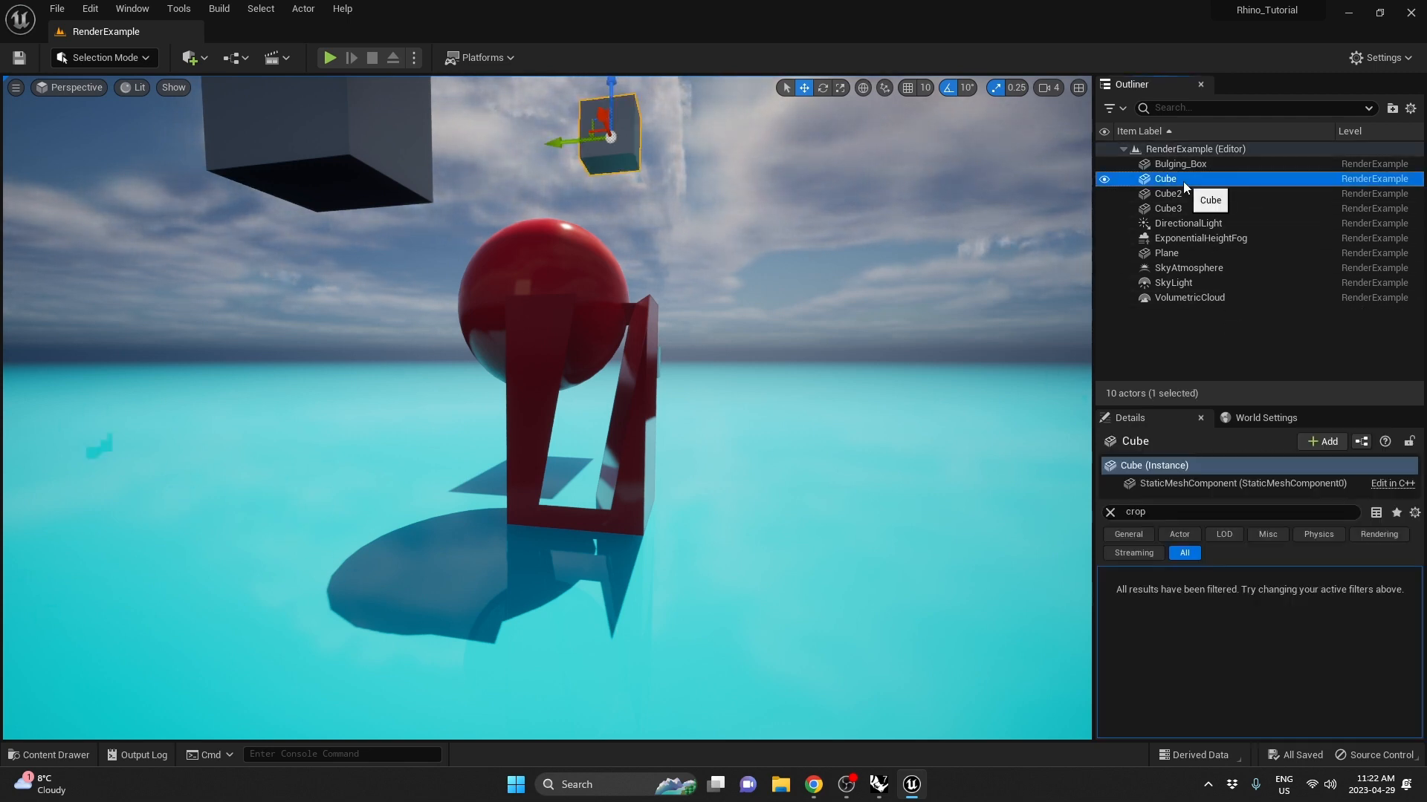
text(_)
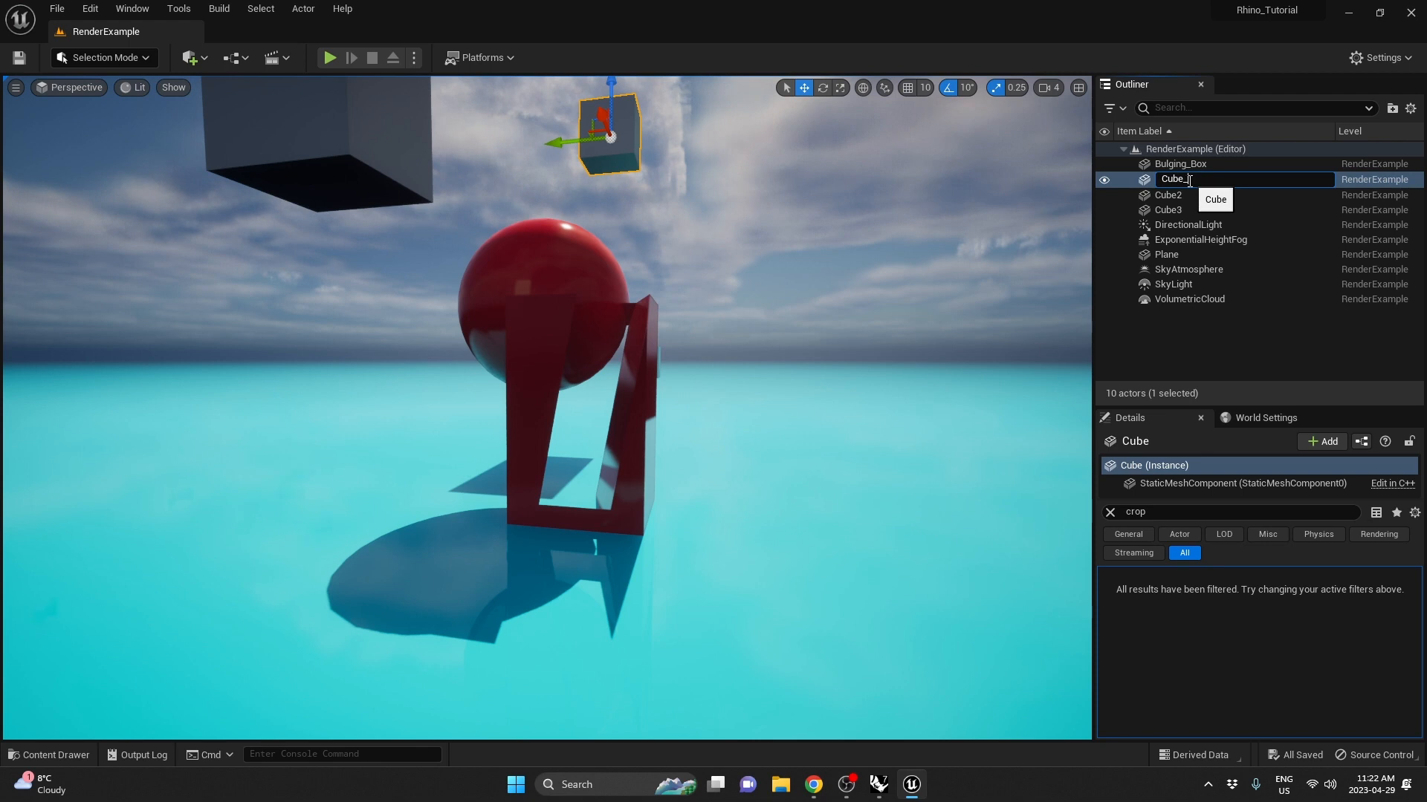
text(01)
key(Return)
double_click(1193, 195)
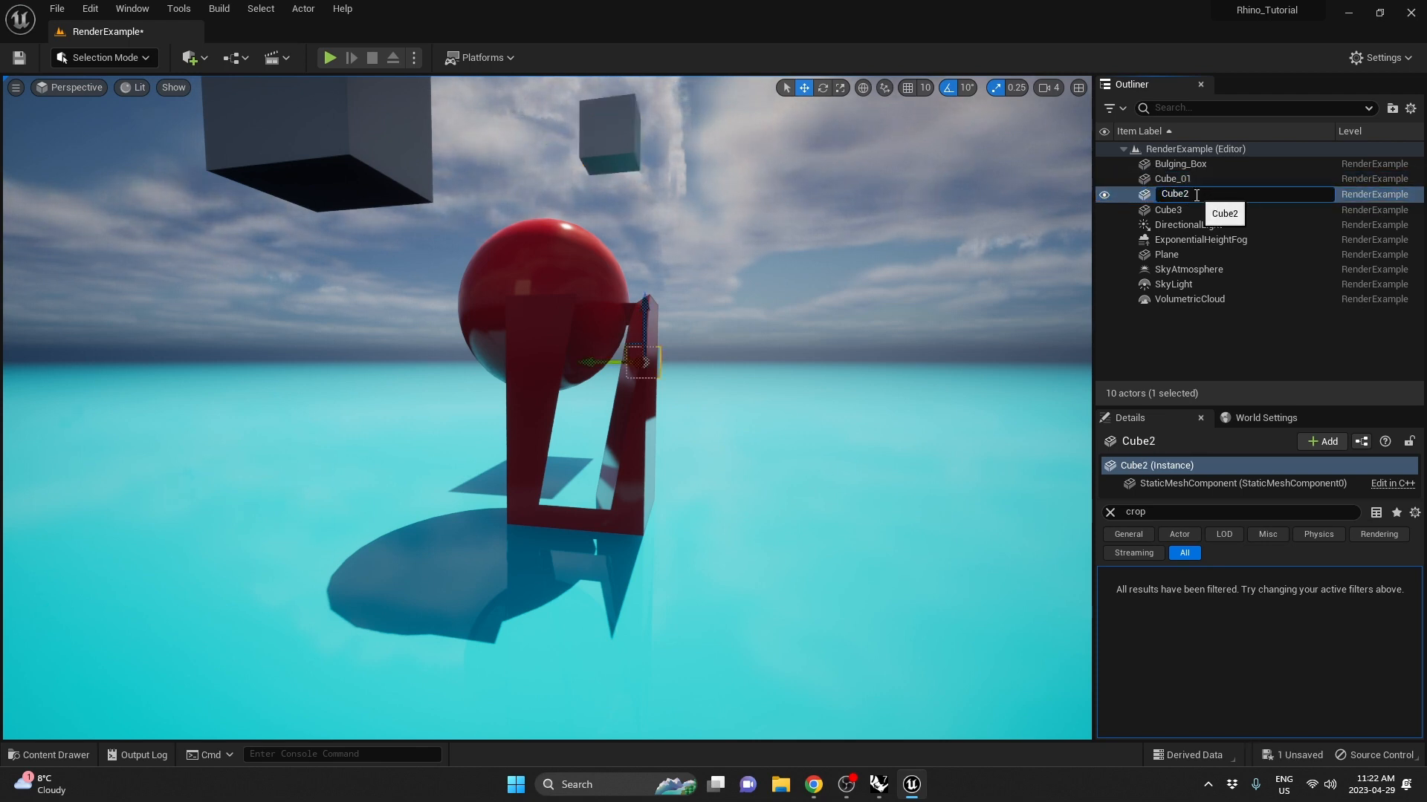
text(Cube_02)
key(Return)
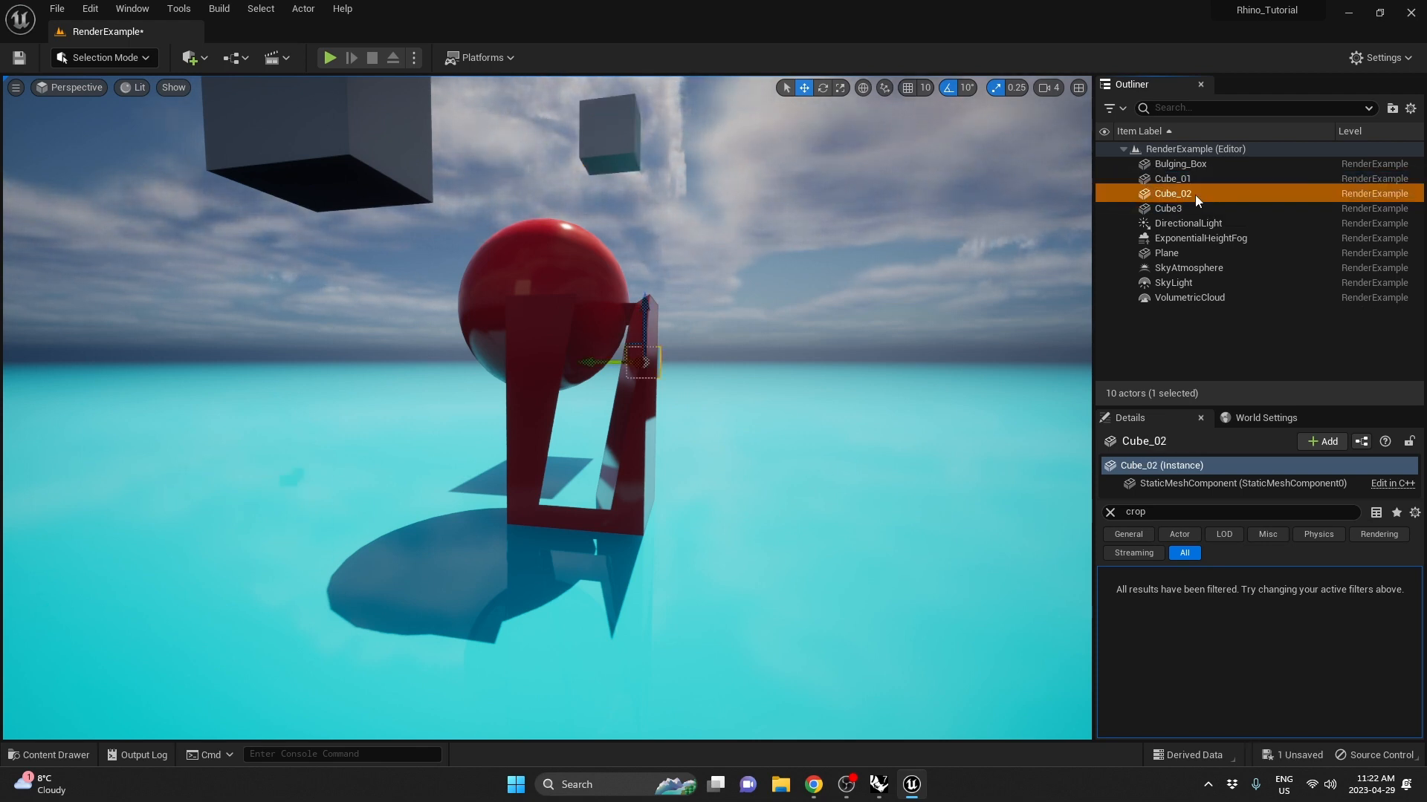
double_click(1194, 210)
click(1200, 212)
text(_)
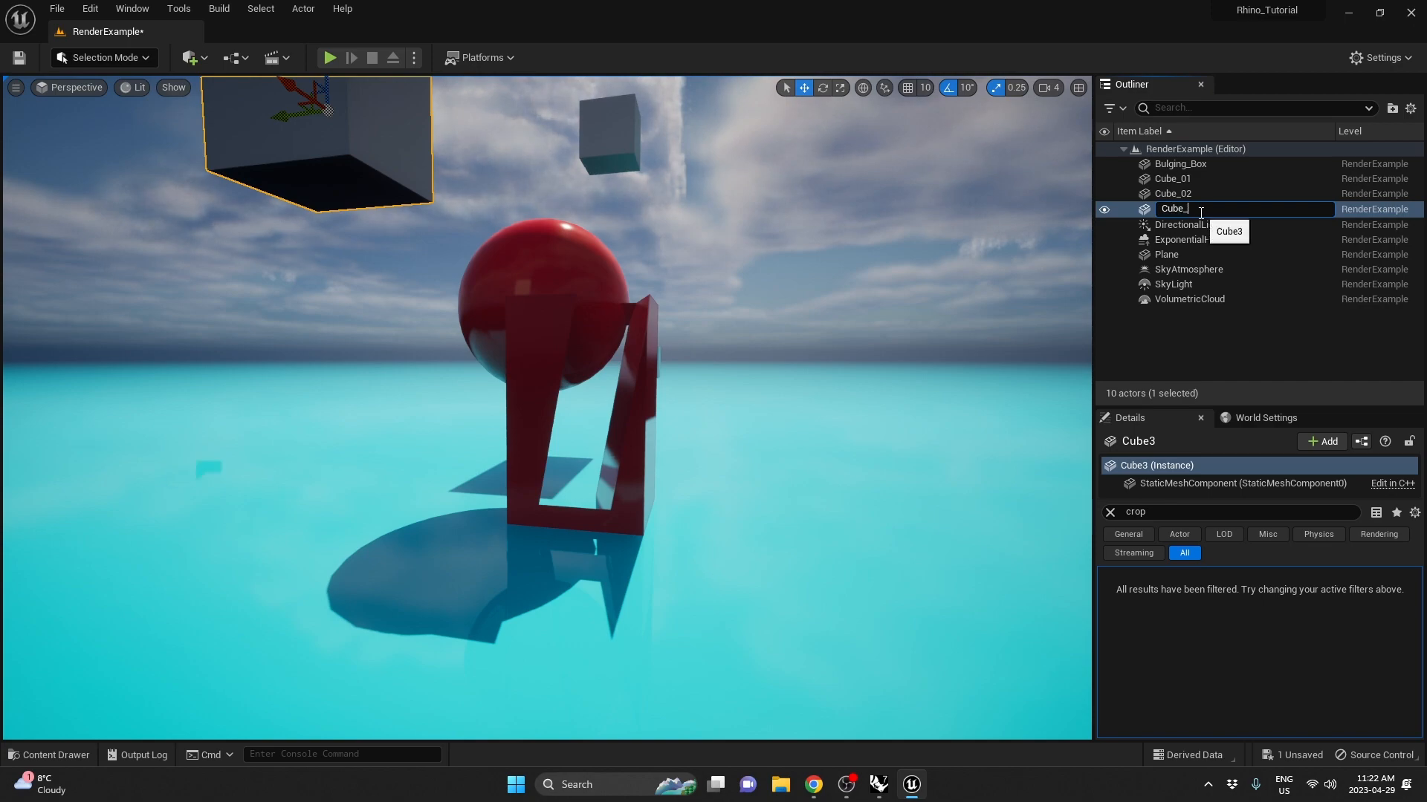
text(03)
key(Return)
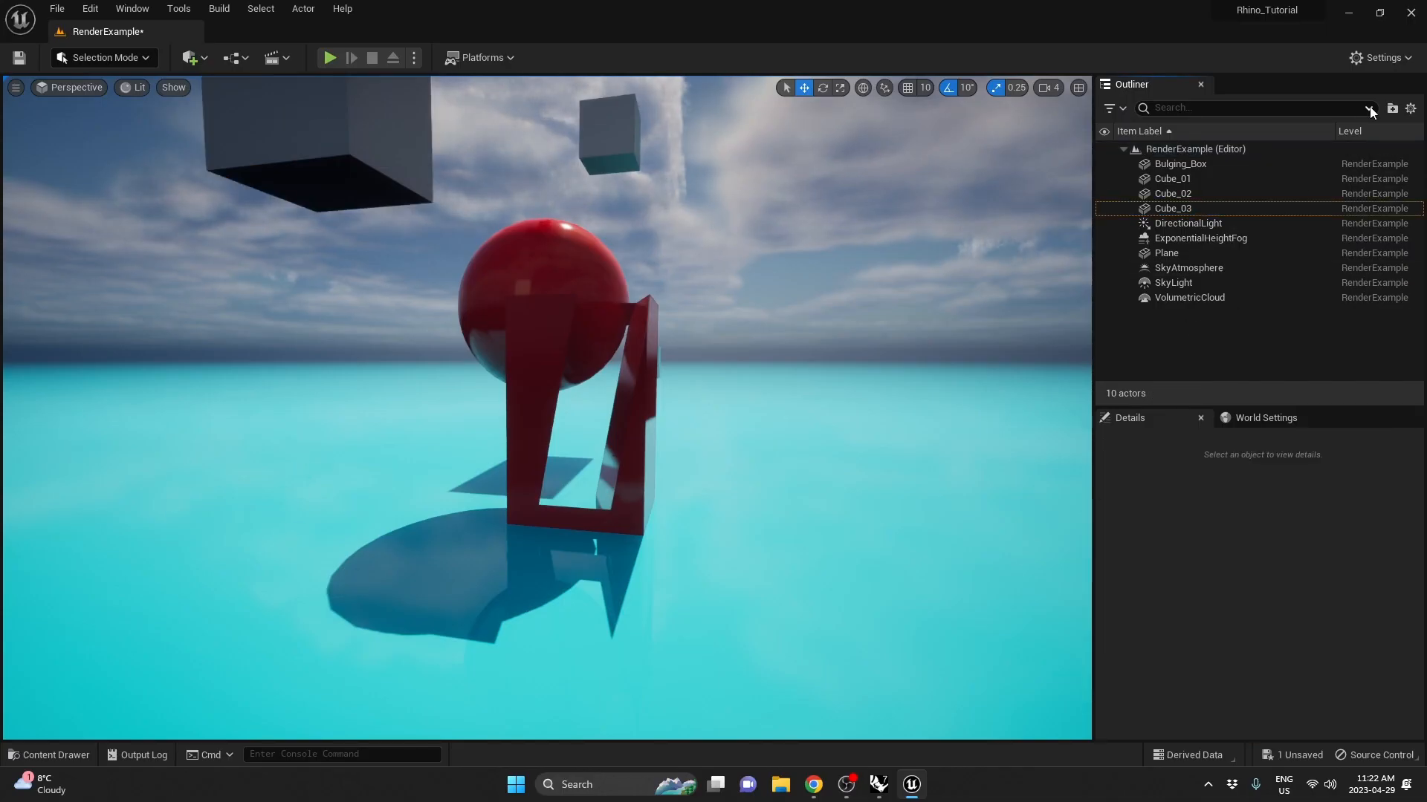
Create a Geometry folder in the Outliner, move Bulging_Box and the three cubes into it, and collapse it
click(1391, 109)
text(Geom)
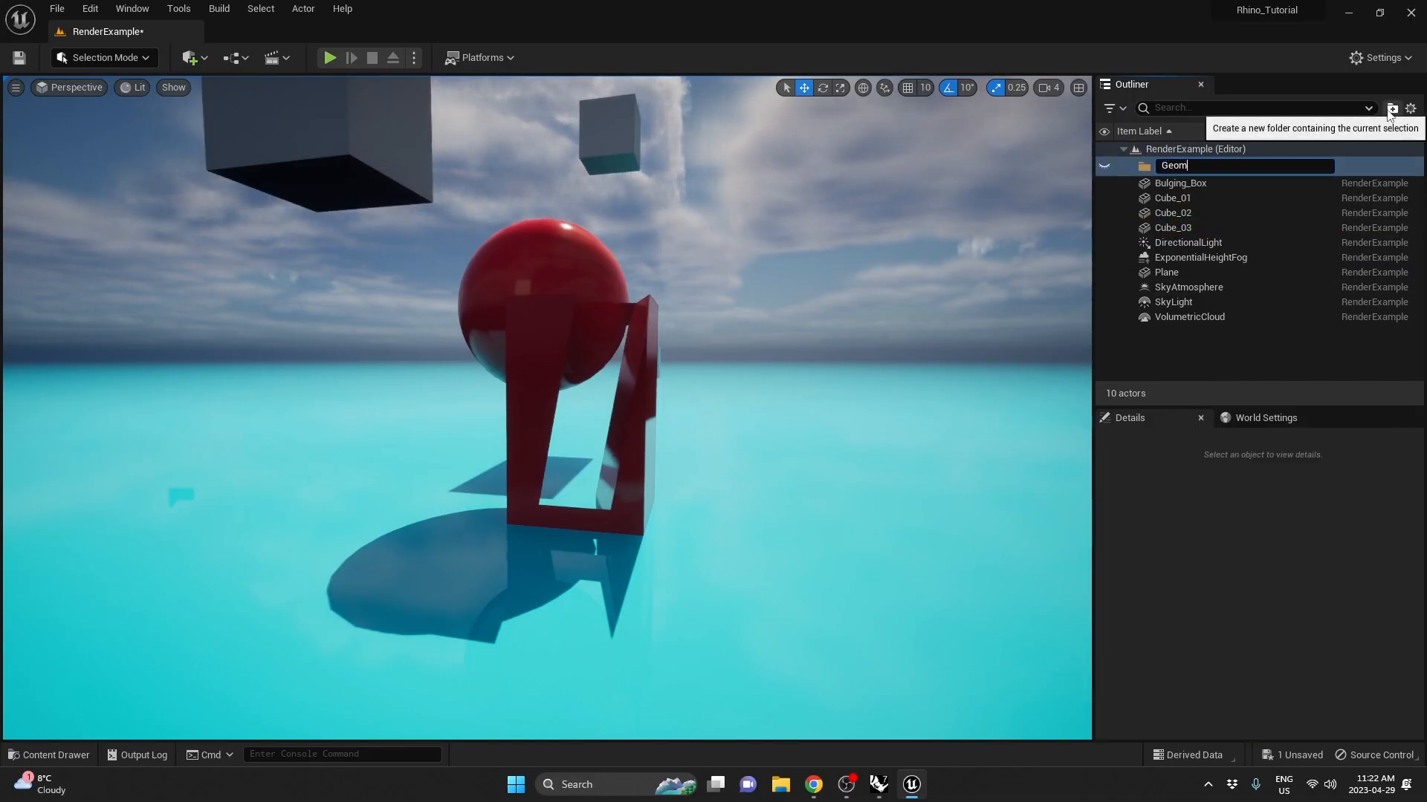
text(etry)
key(Return)
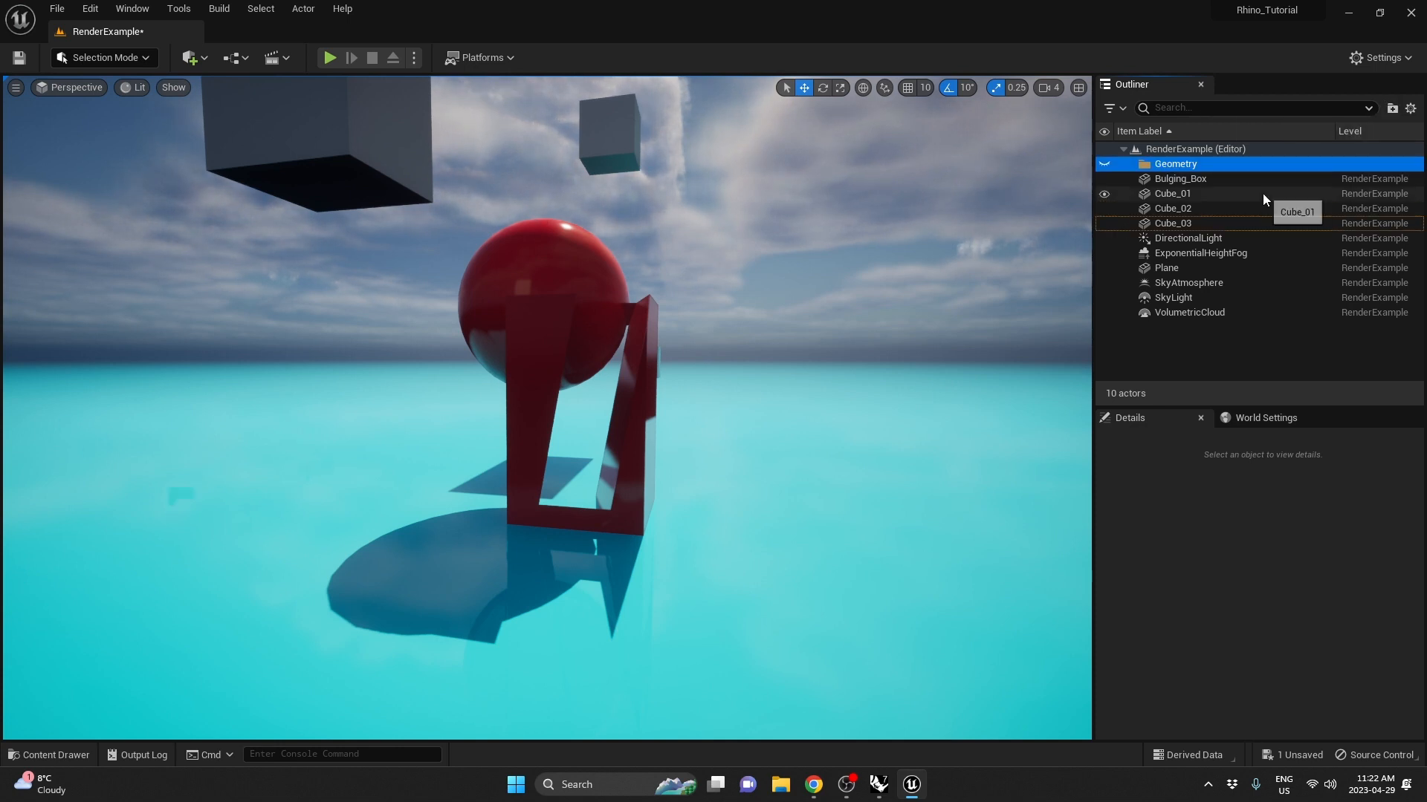
click(1226, 179)
shift+click(1218, 223)
drag(1189, 186, 1139, 168)
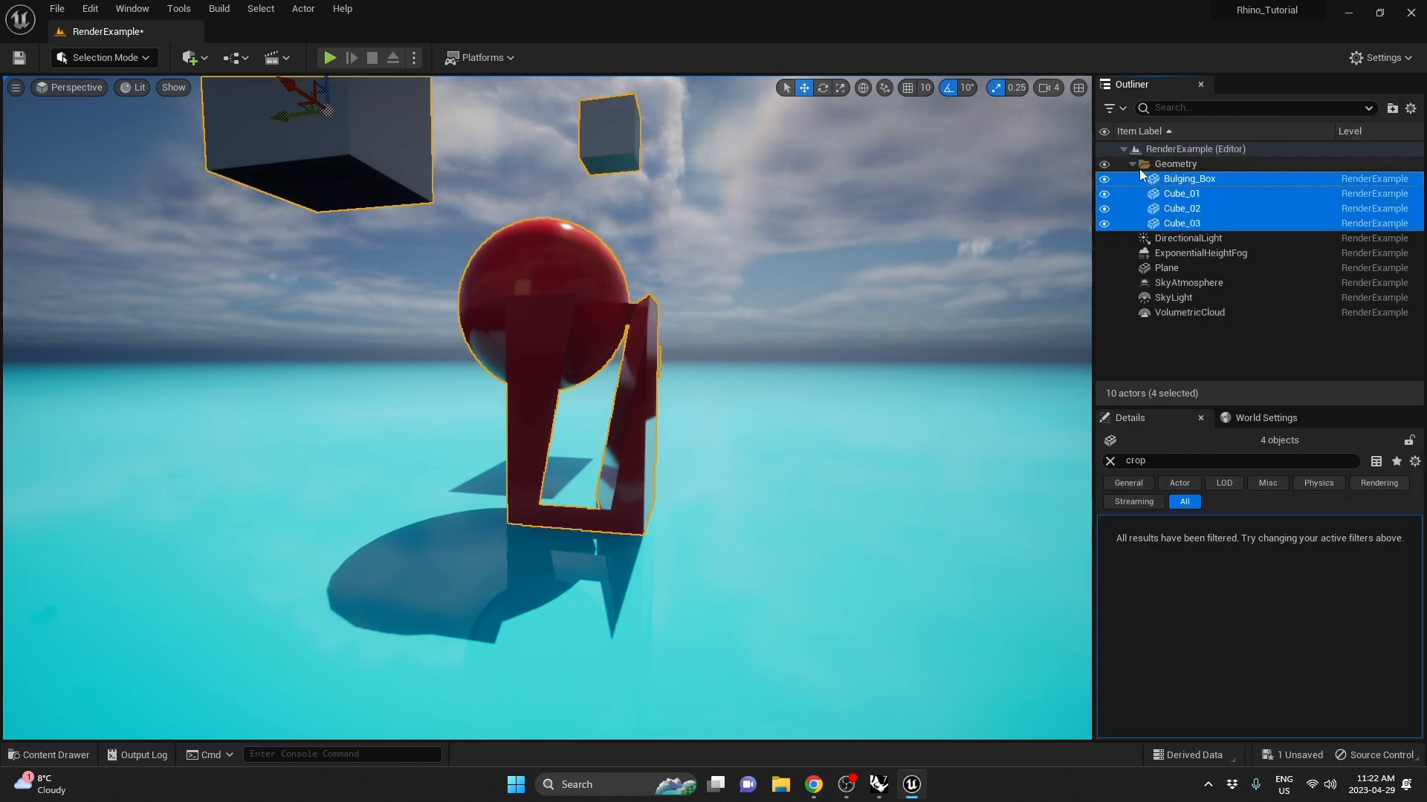
click(1132, 164)
Create an Environment folder in the Outliner and move DirectionalLight, ExponentialHeightFog, Plane, SkyAtmosphere, SkyLight and VolumetricCloud into it, collapsing the folder
right_click(1242, 309)
click(1271, 310)
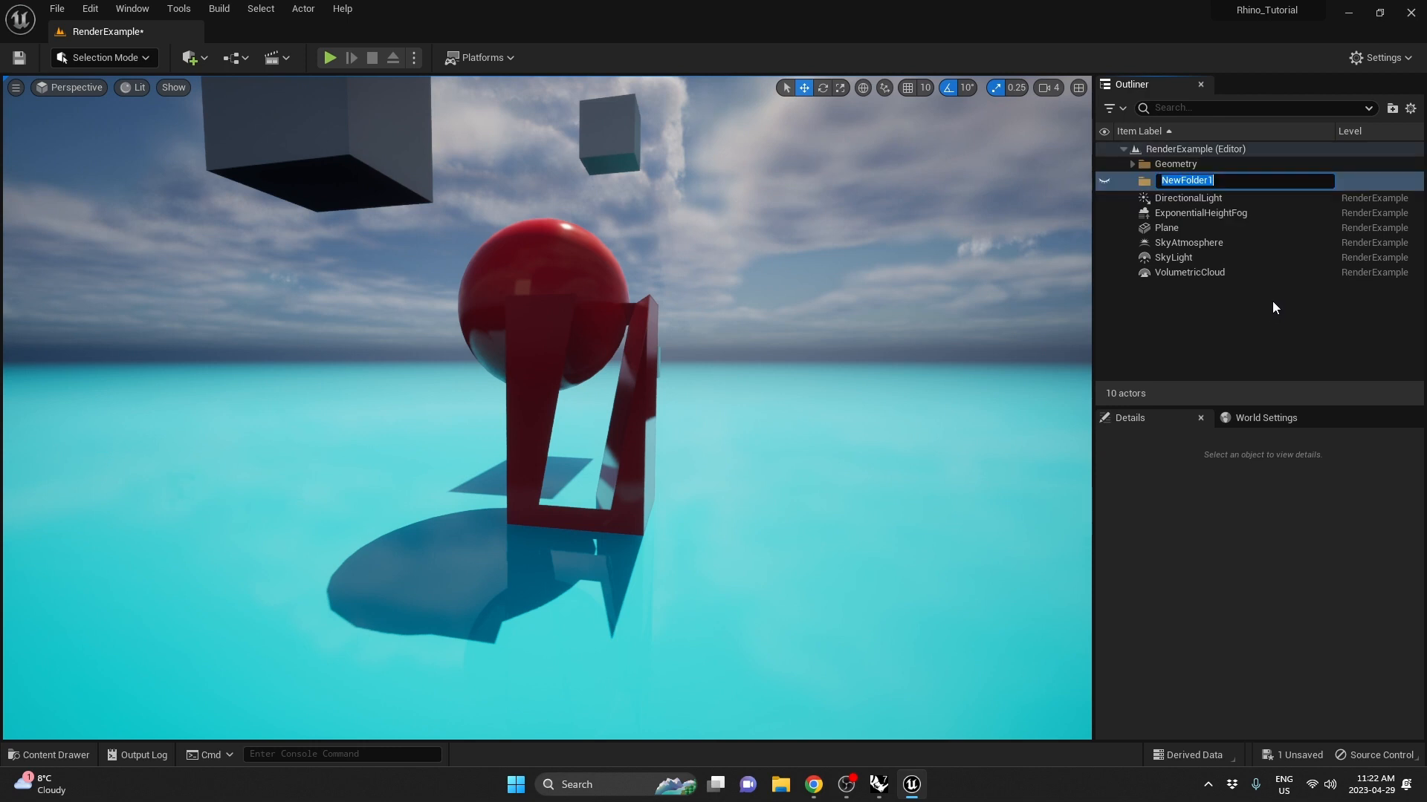
text(Envi)
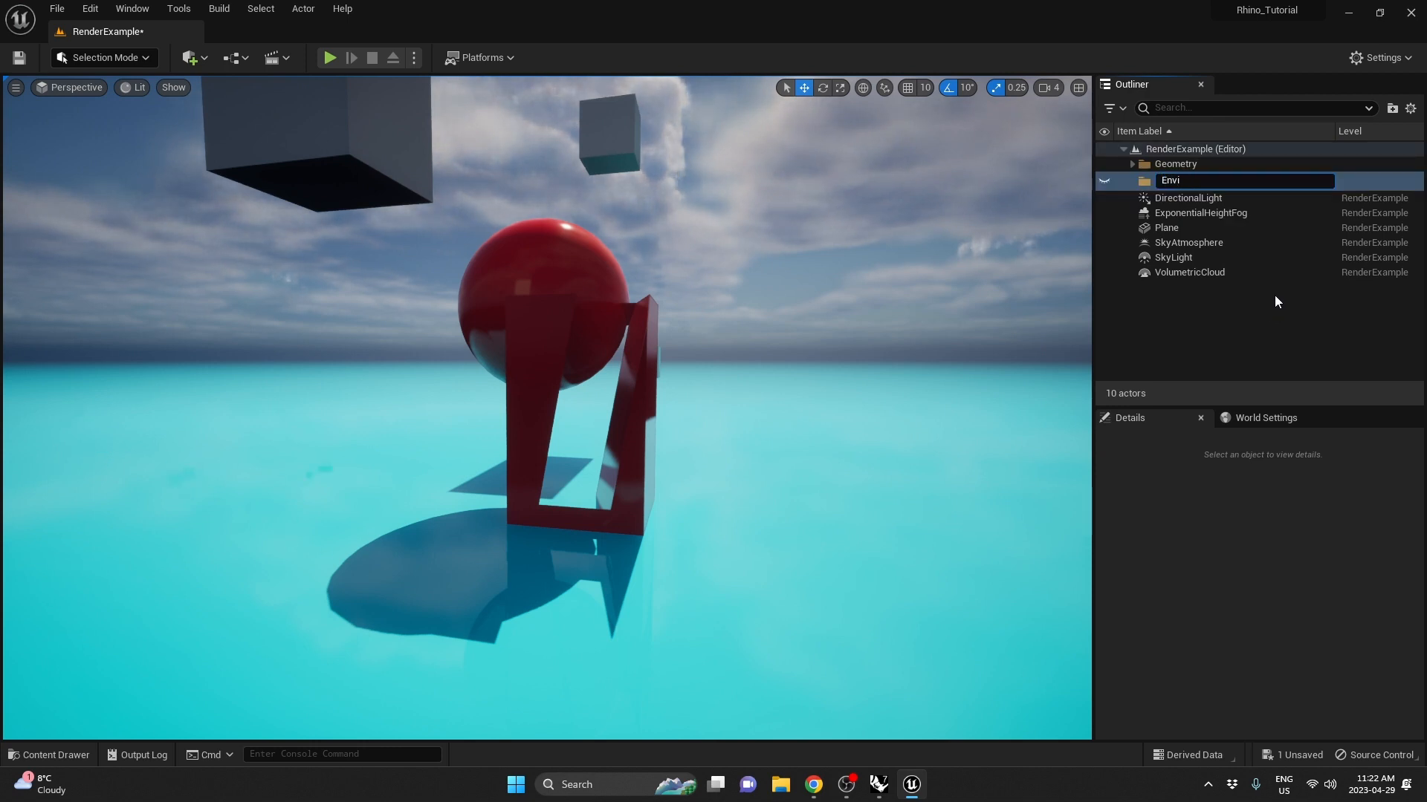
text(ronment)
key(Return)
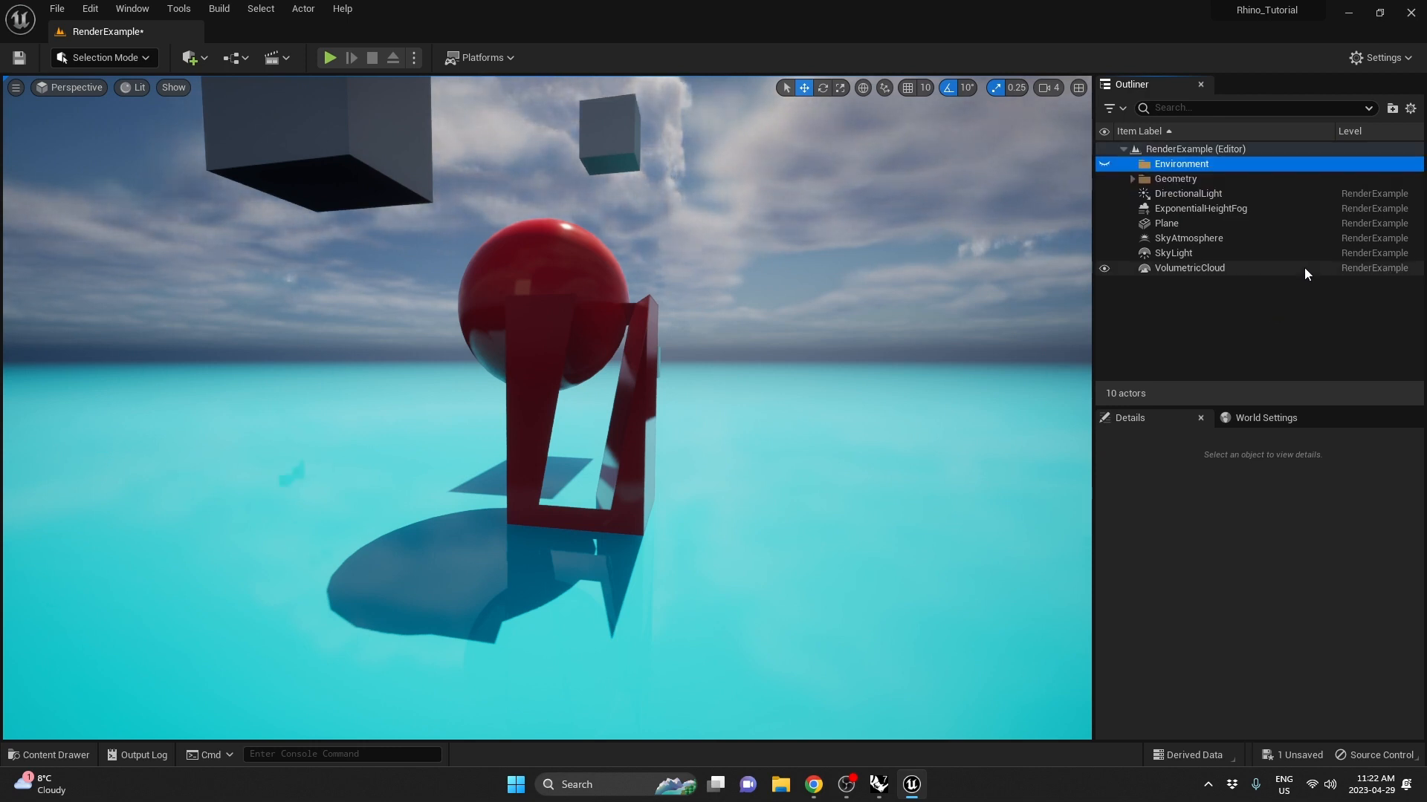
click(1194, 193)
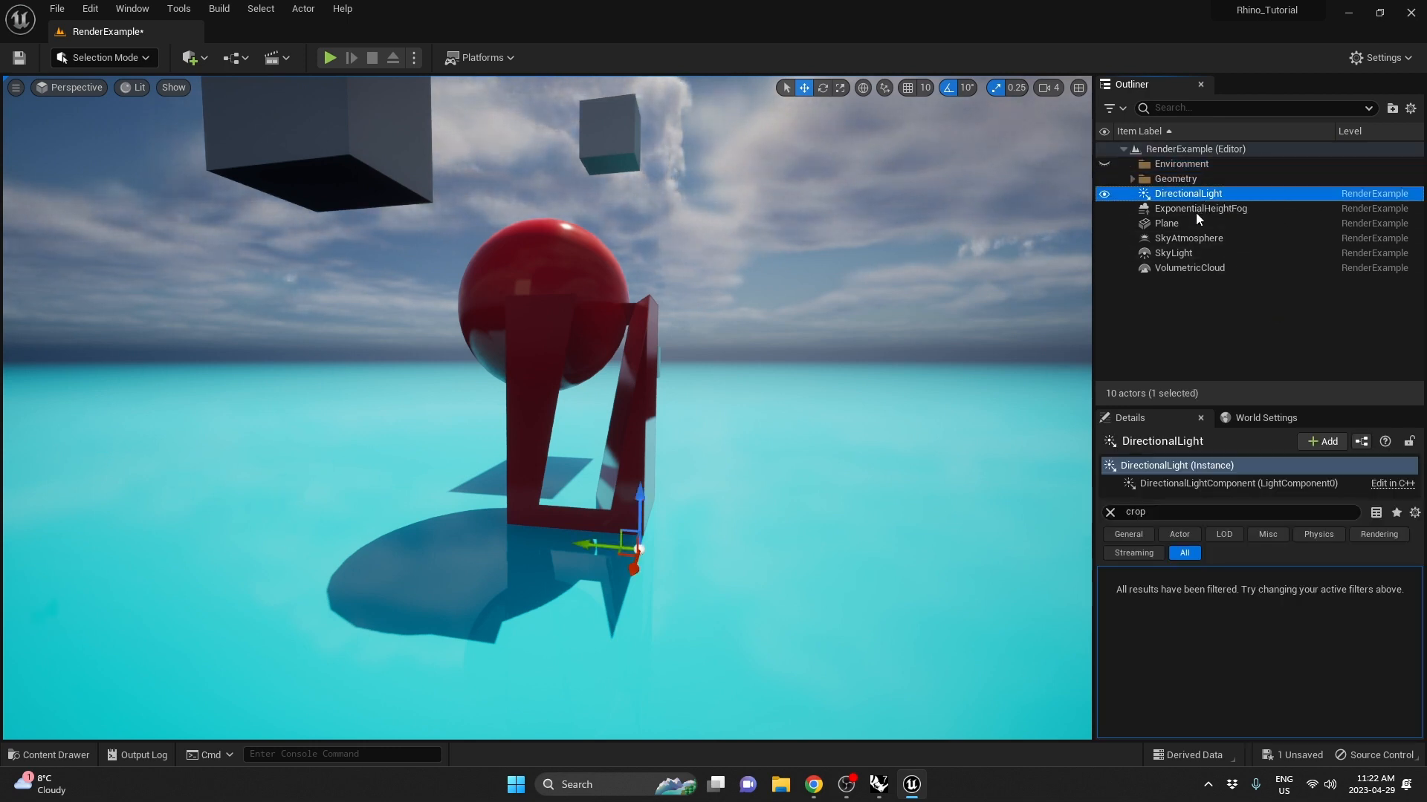
shift+click(1193, 268)
drag(1193, 268, 1175, 167)
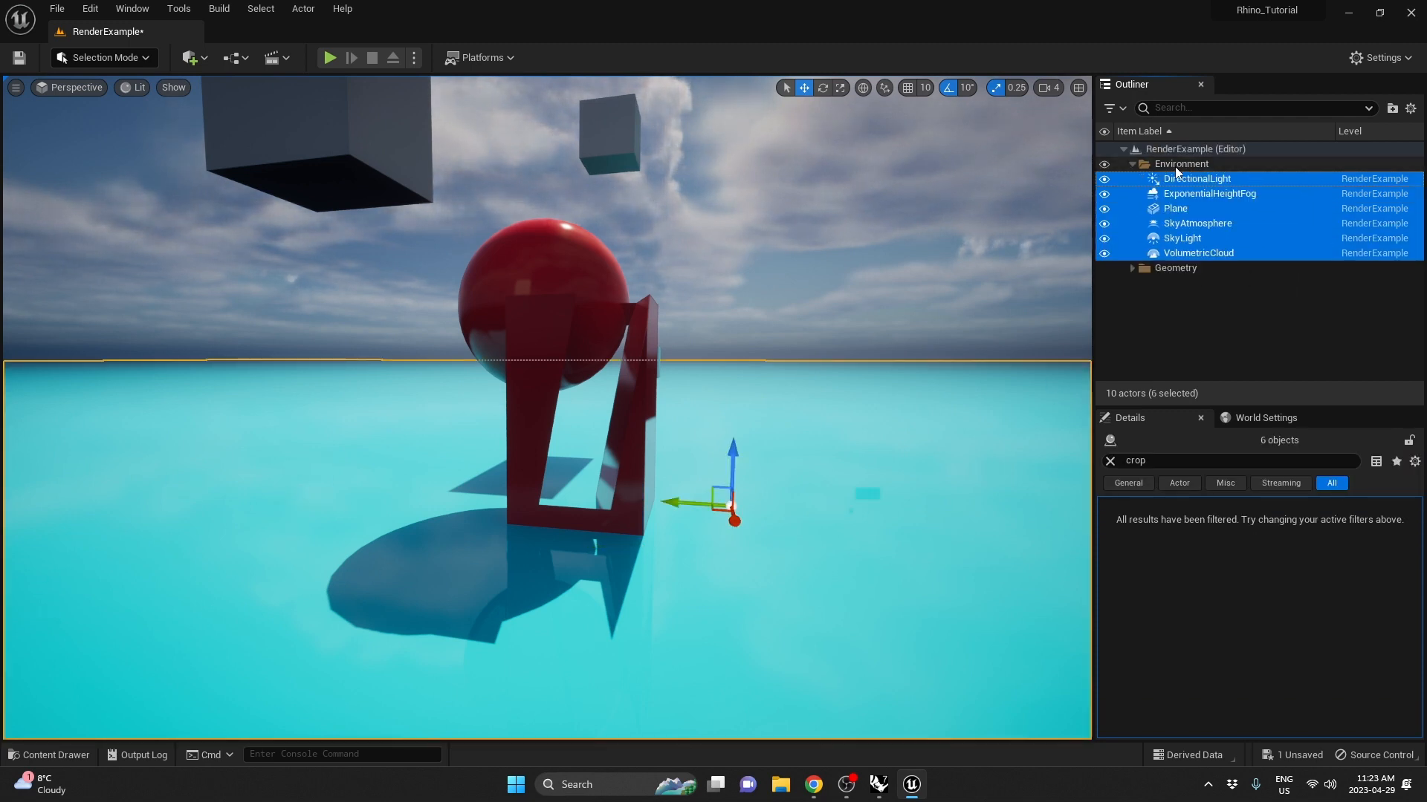
click(1132, 164)
click(1147, 189)
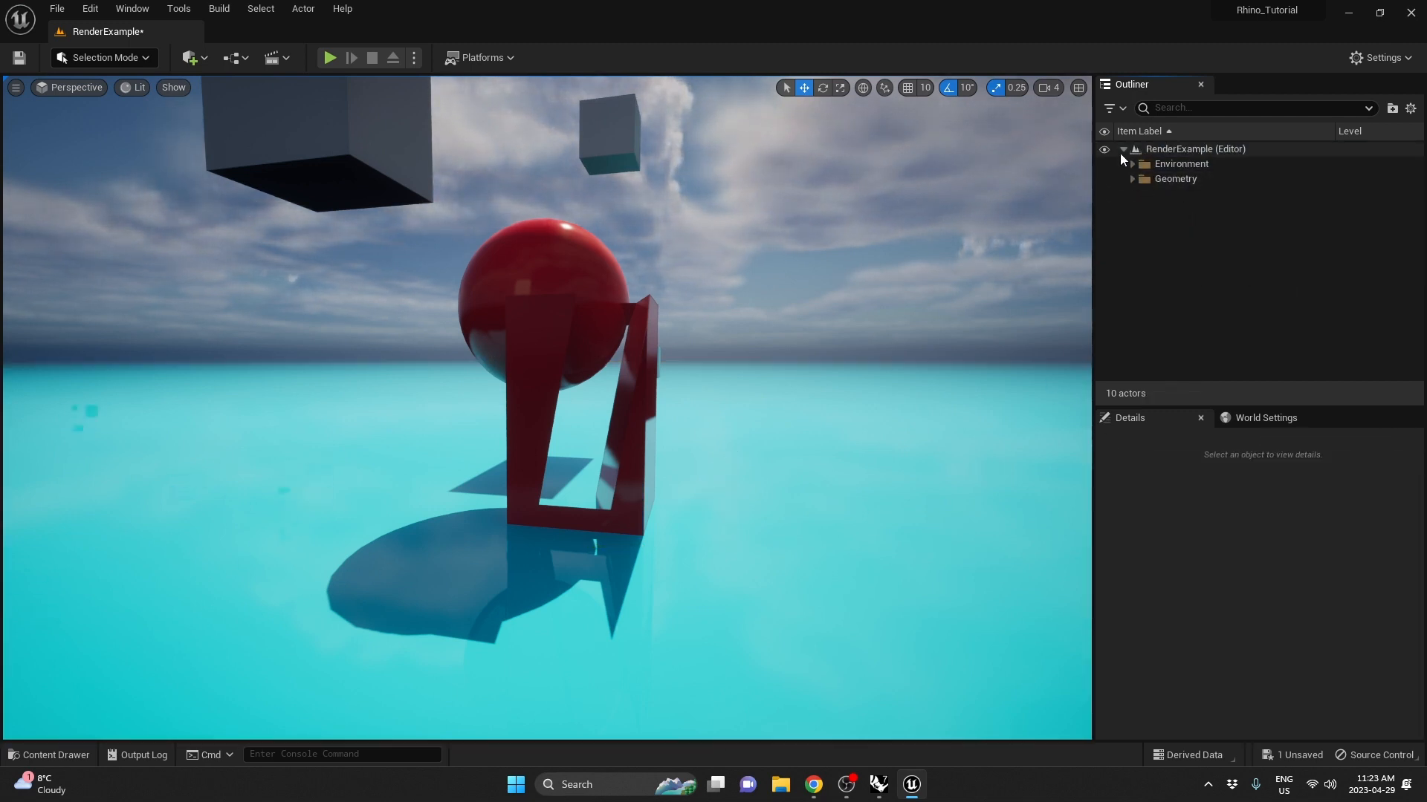
Save the RenderExample level with its reorganized Outliner
key(ctrl+s)
right_drag(653, 255, 696, 303)
key(w)
key(s)
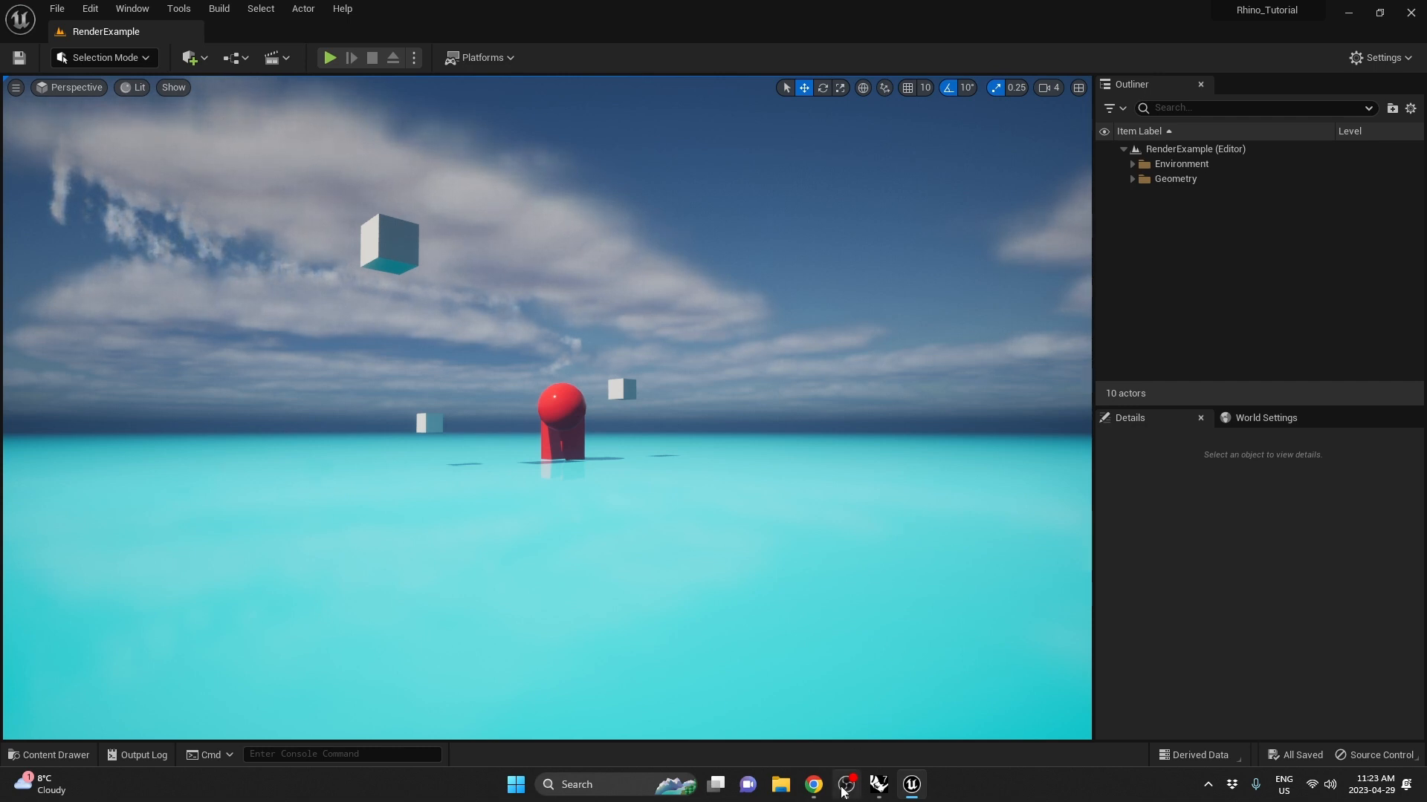
mouse_move(844, 793)
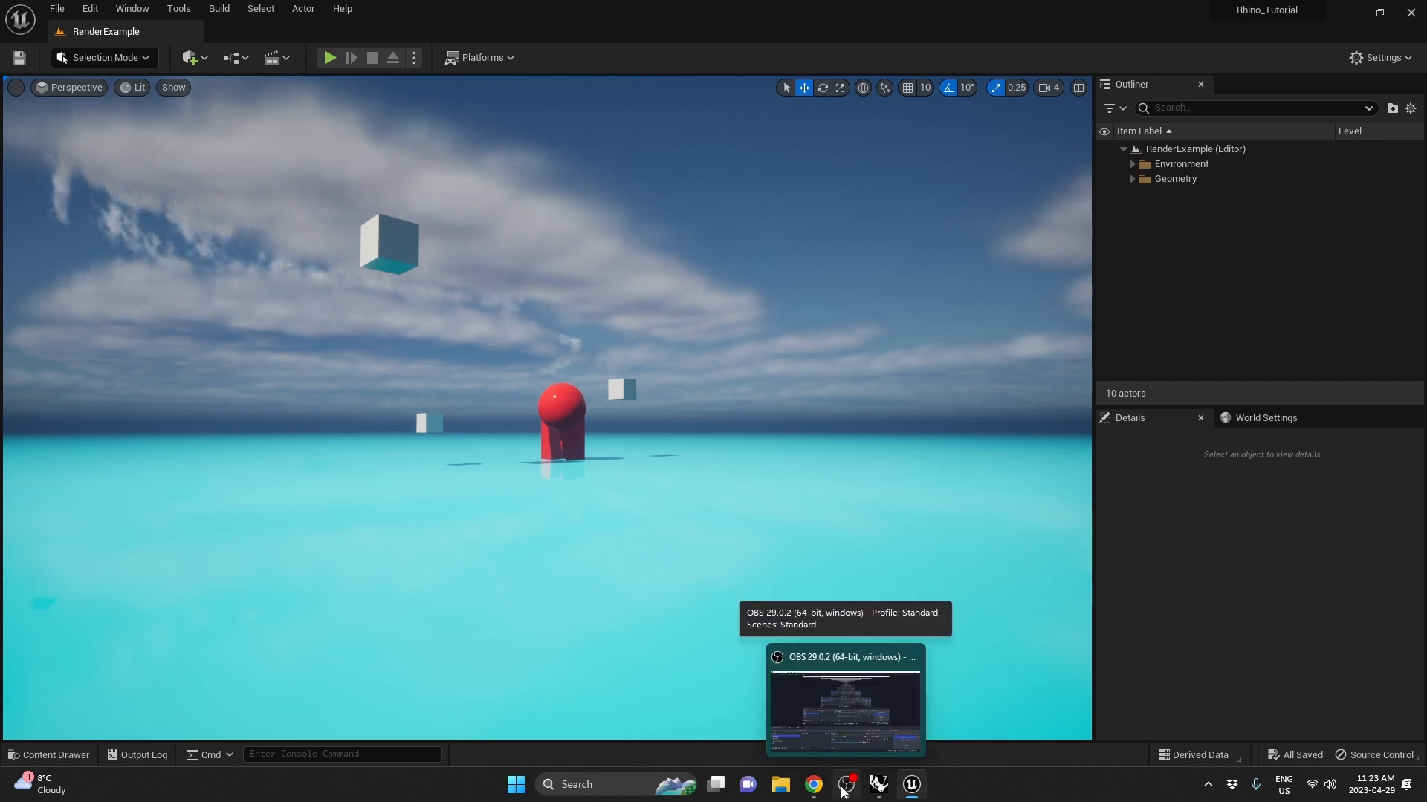